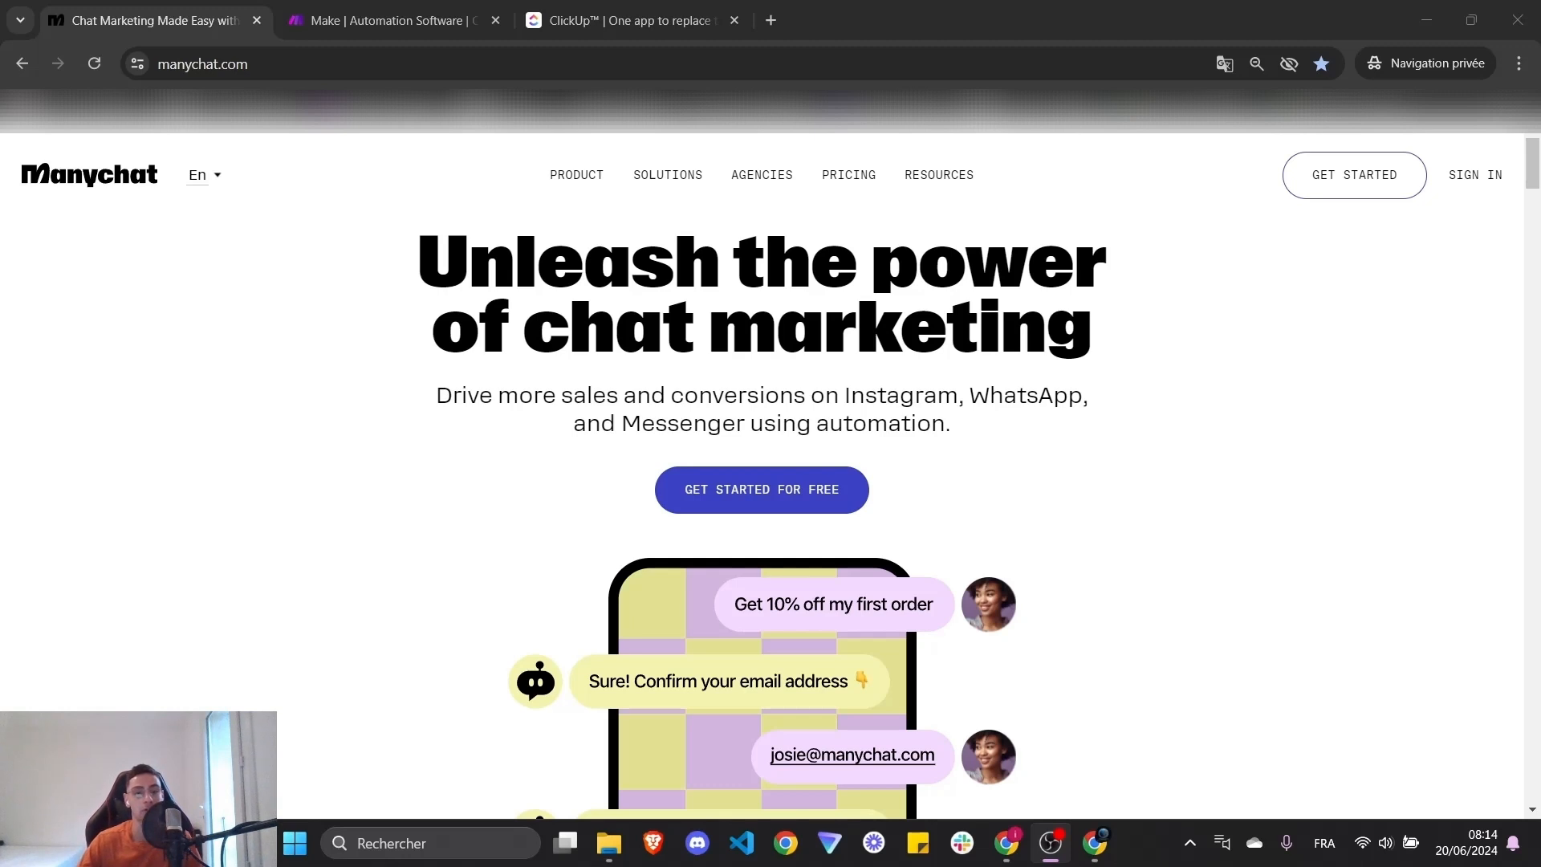
# - Look over the Manychat homepage, then view the Make and ClickUp tabs
pyautogui.moveTo(419, 269); pyautogui.dragTo(1047, 341)
pyautogui.click(1218, 377)
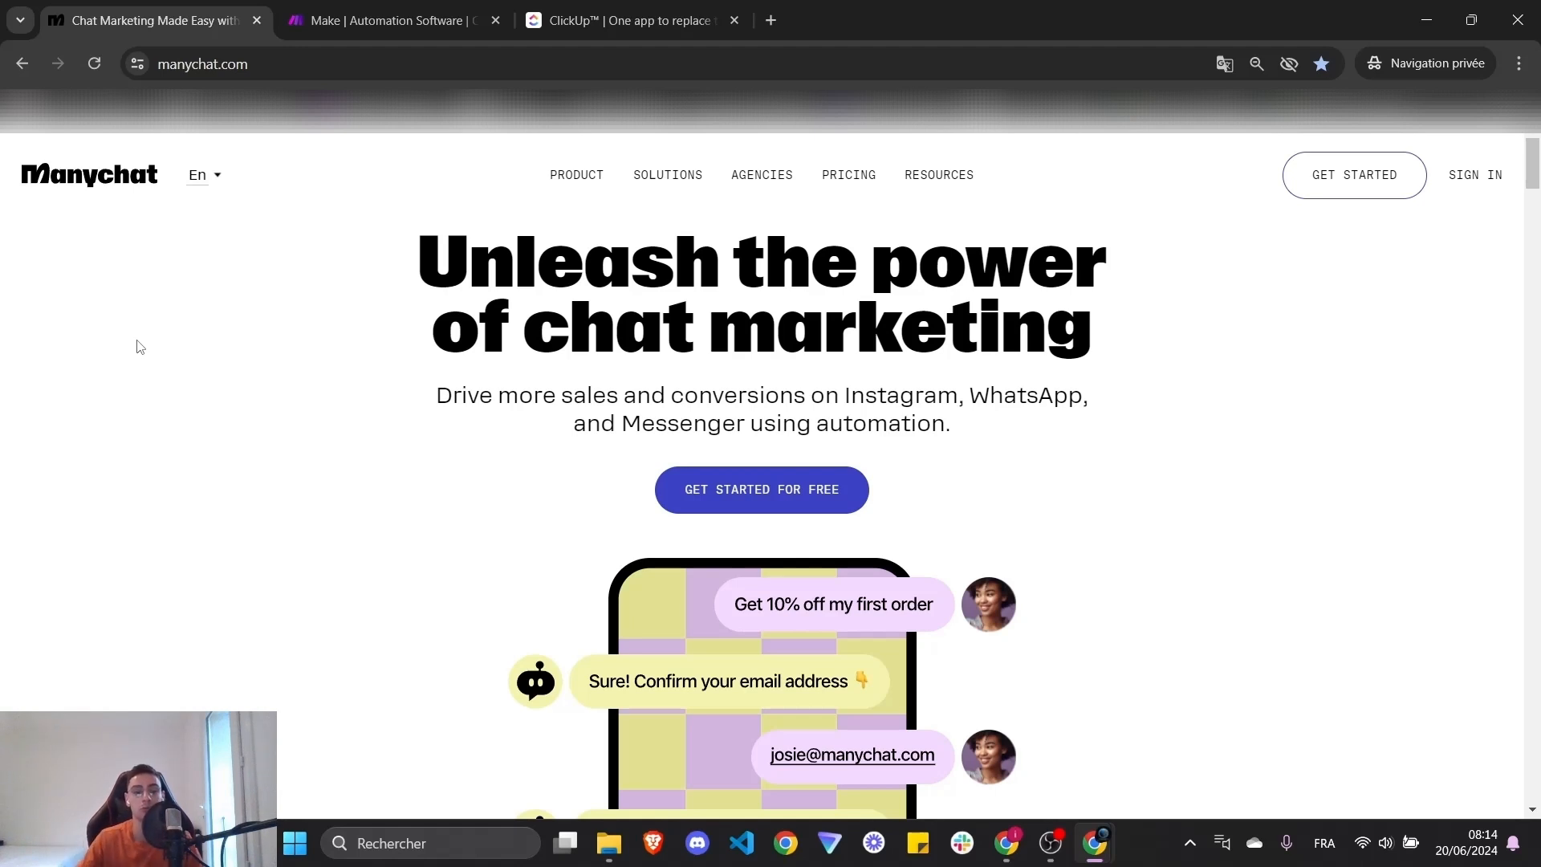
pyautogui.click(403, 8)
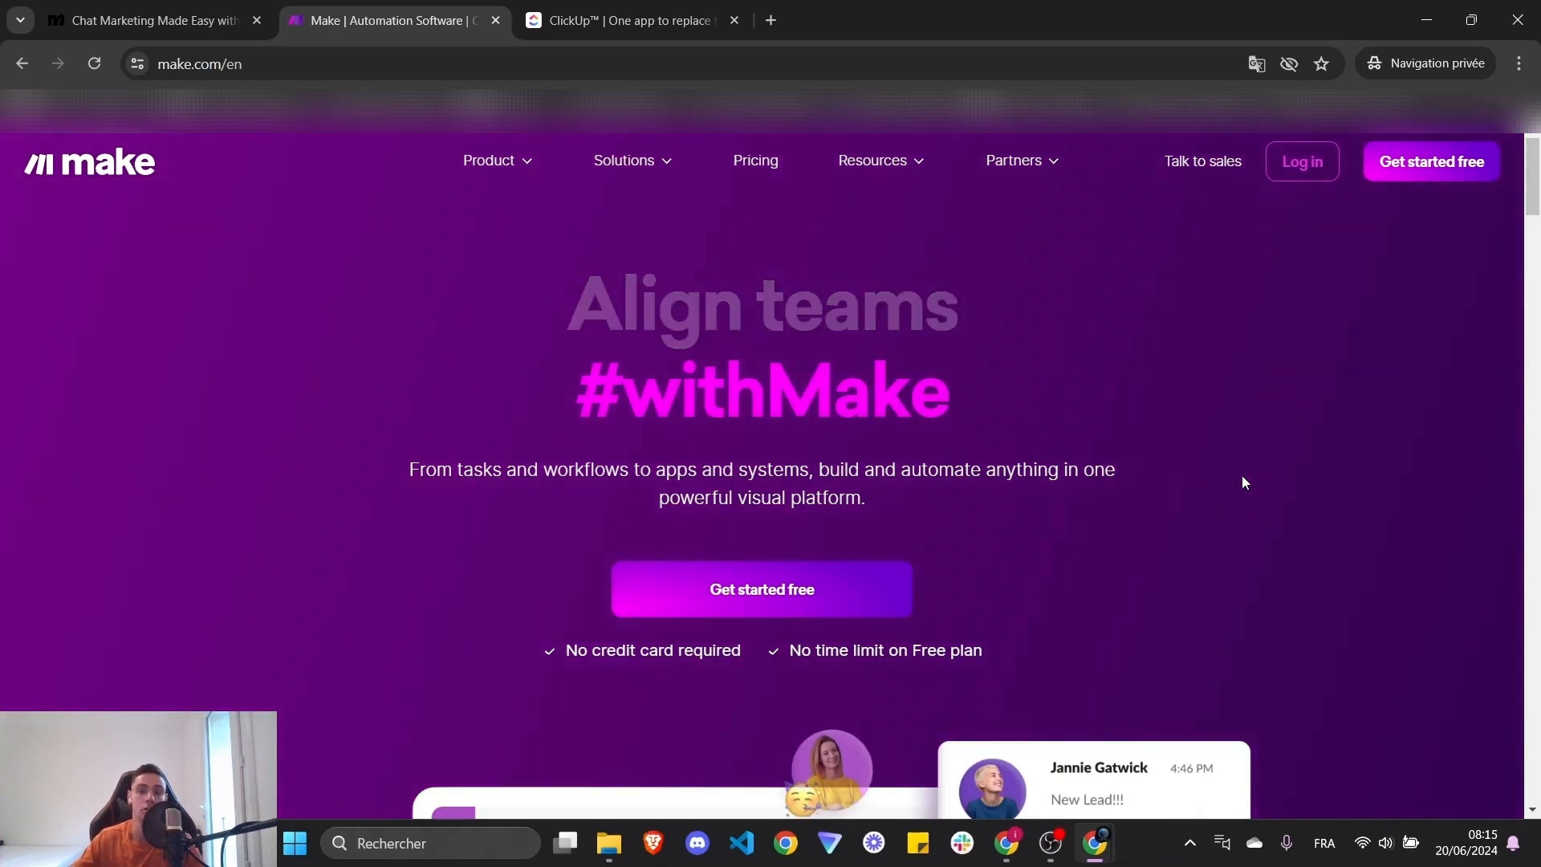
pyautogui.click(634, 8)
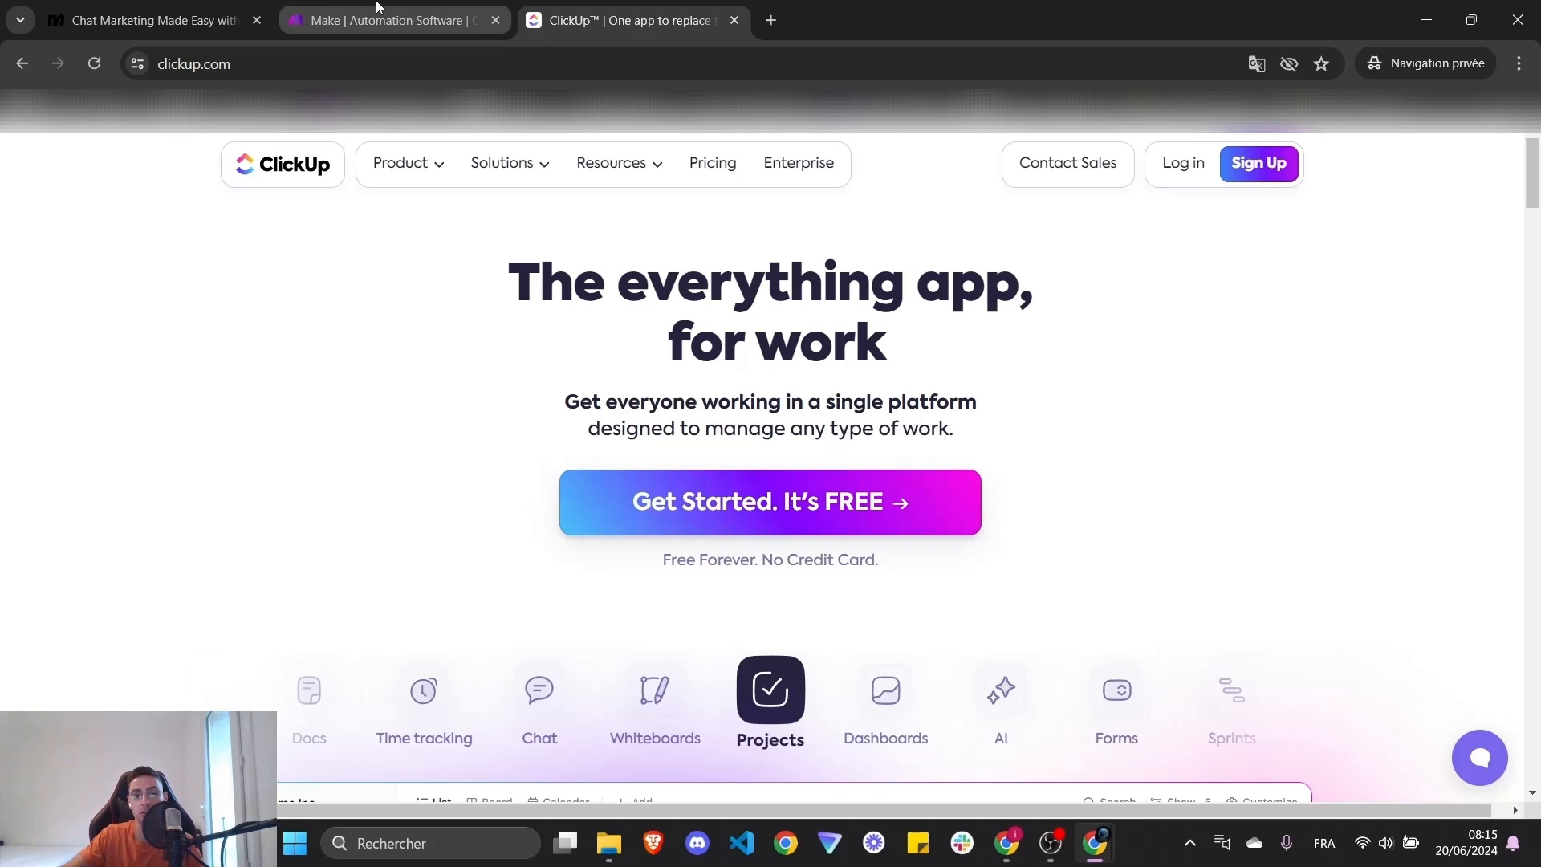
# - Cycle again through the Manychat, Make and ClickUp tabs, ending on Manychat
pyautogui.click(158, 11)
pyautogui.click(325, 12)
pyautogui.click(149, 10)
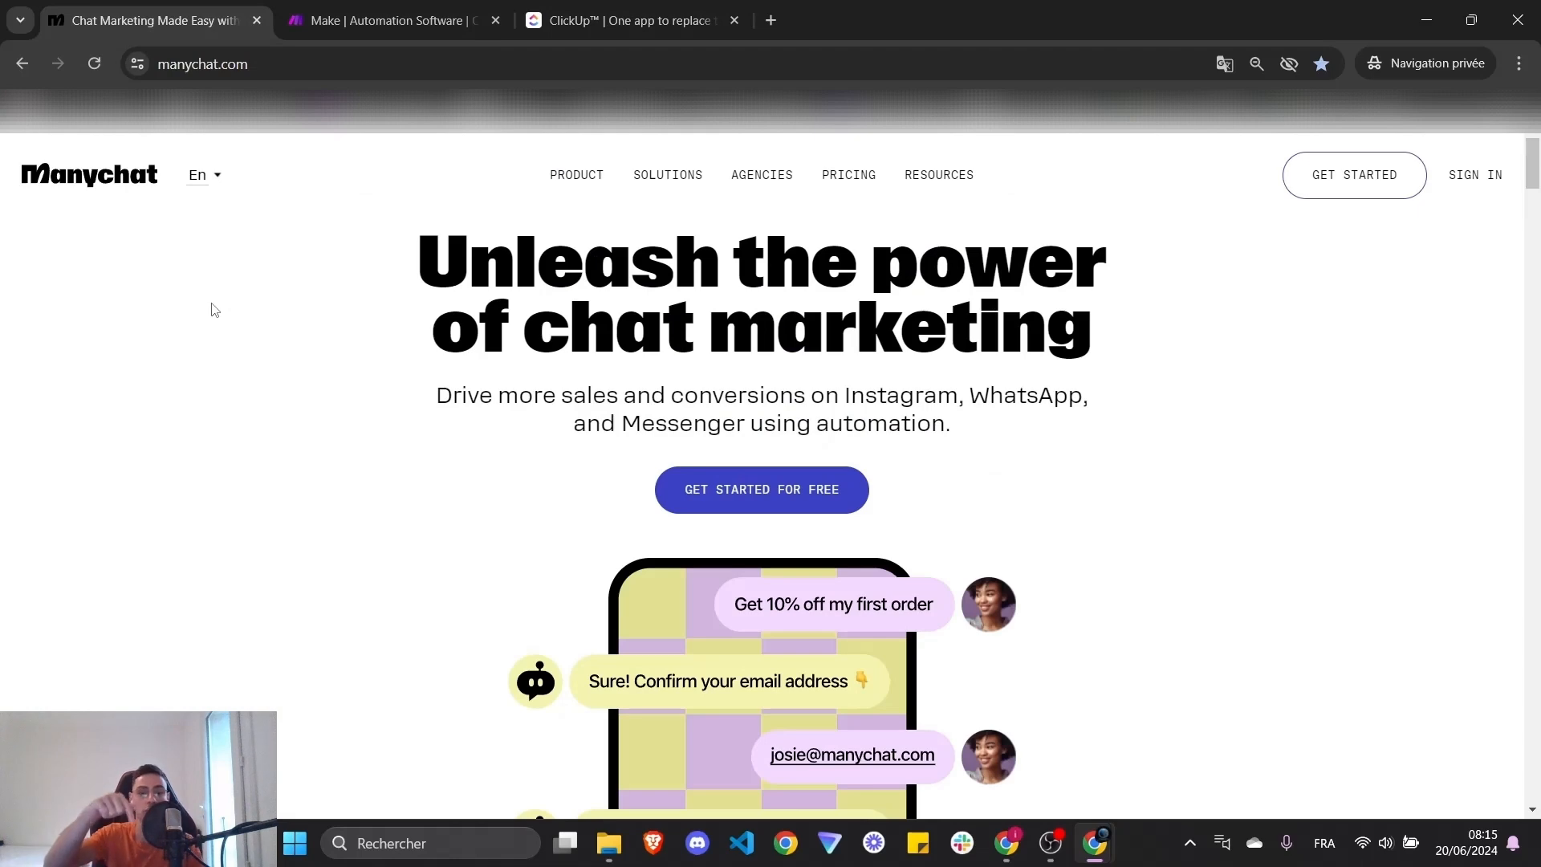
pyautogui.hotkey('ctrl', 'Tab')
pyautogui.hotkey('ctrl', 'Tab')
pyautogui.hotkey('ctrl', 'Tab')
pyautogui.hotkey('ctrl', 'Tab')
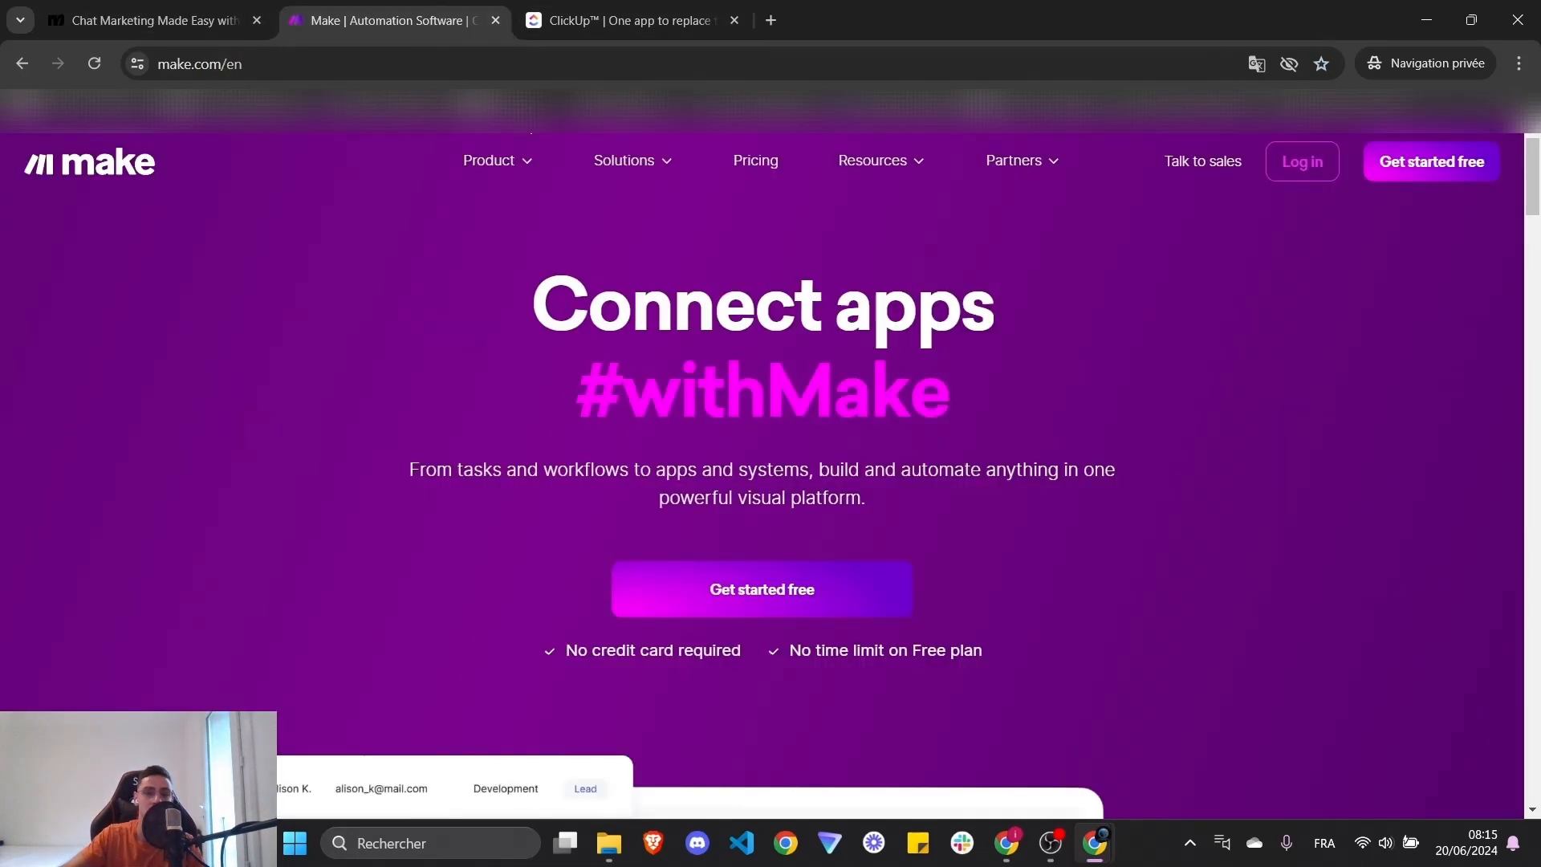
pyautogui.click(594, 18)
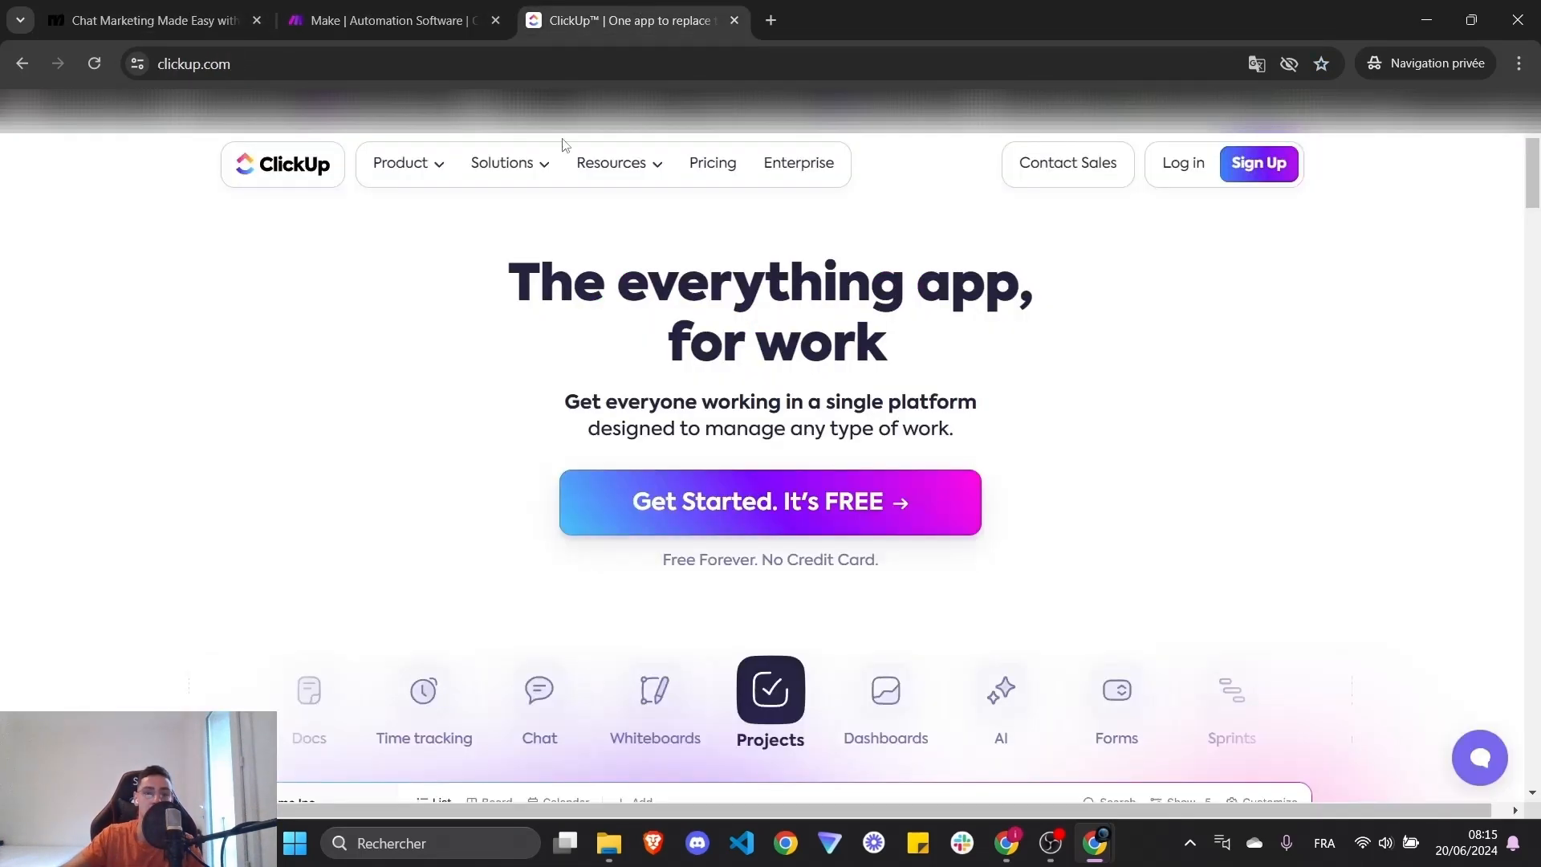
pyautogui.click(361, 6)
pyautogui.click(157, 11)
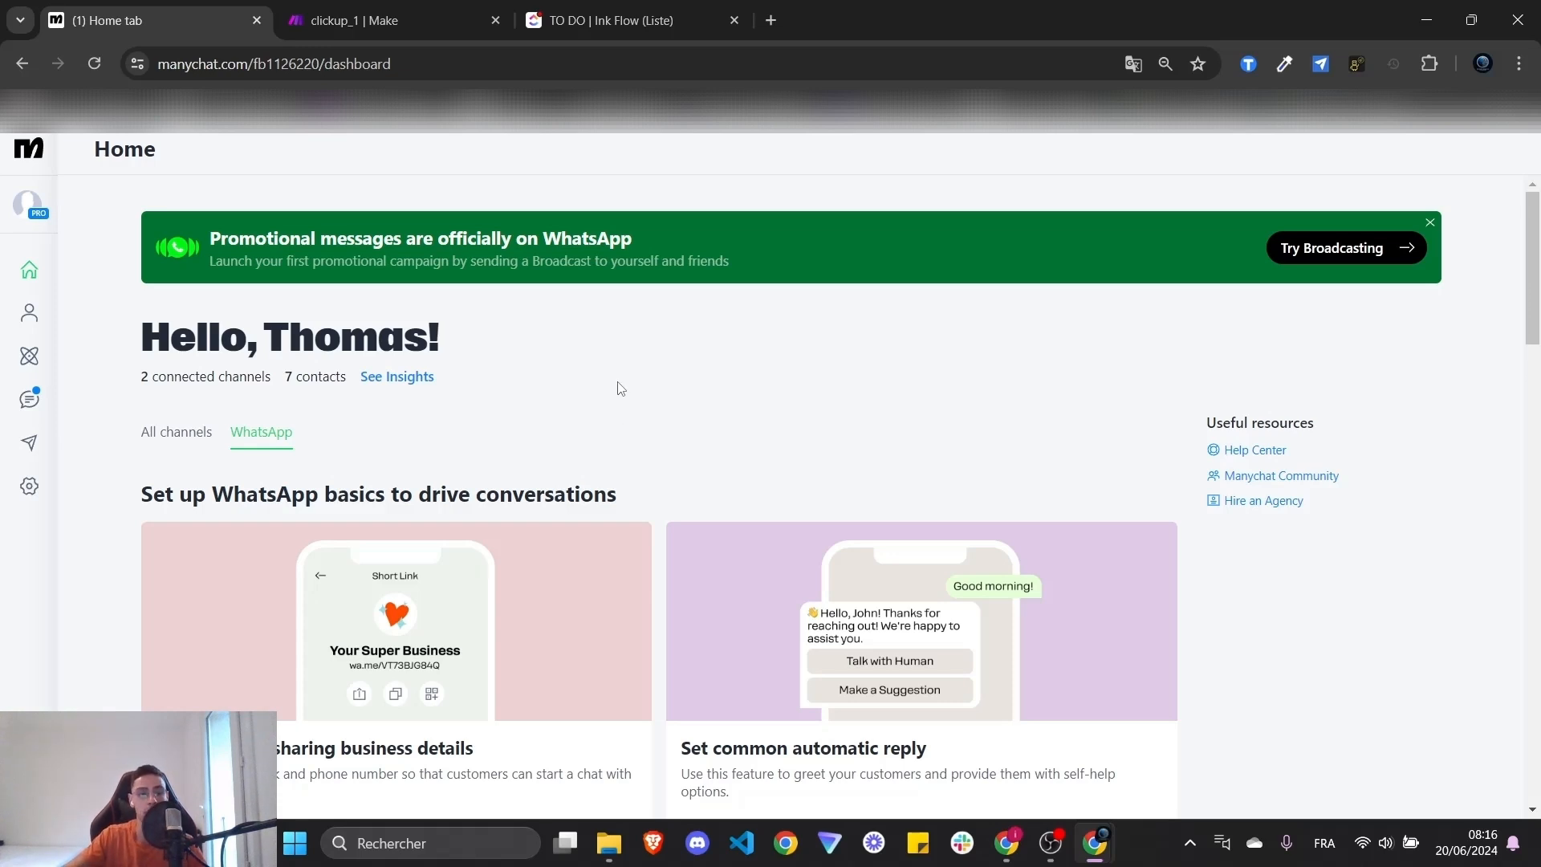
# - Dismiss the WhatsApp promo banner and open the WhatsApp channel settings
pyautogui.click(1430, 224)
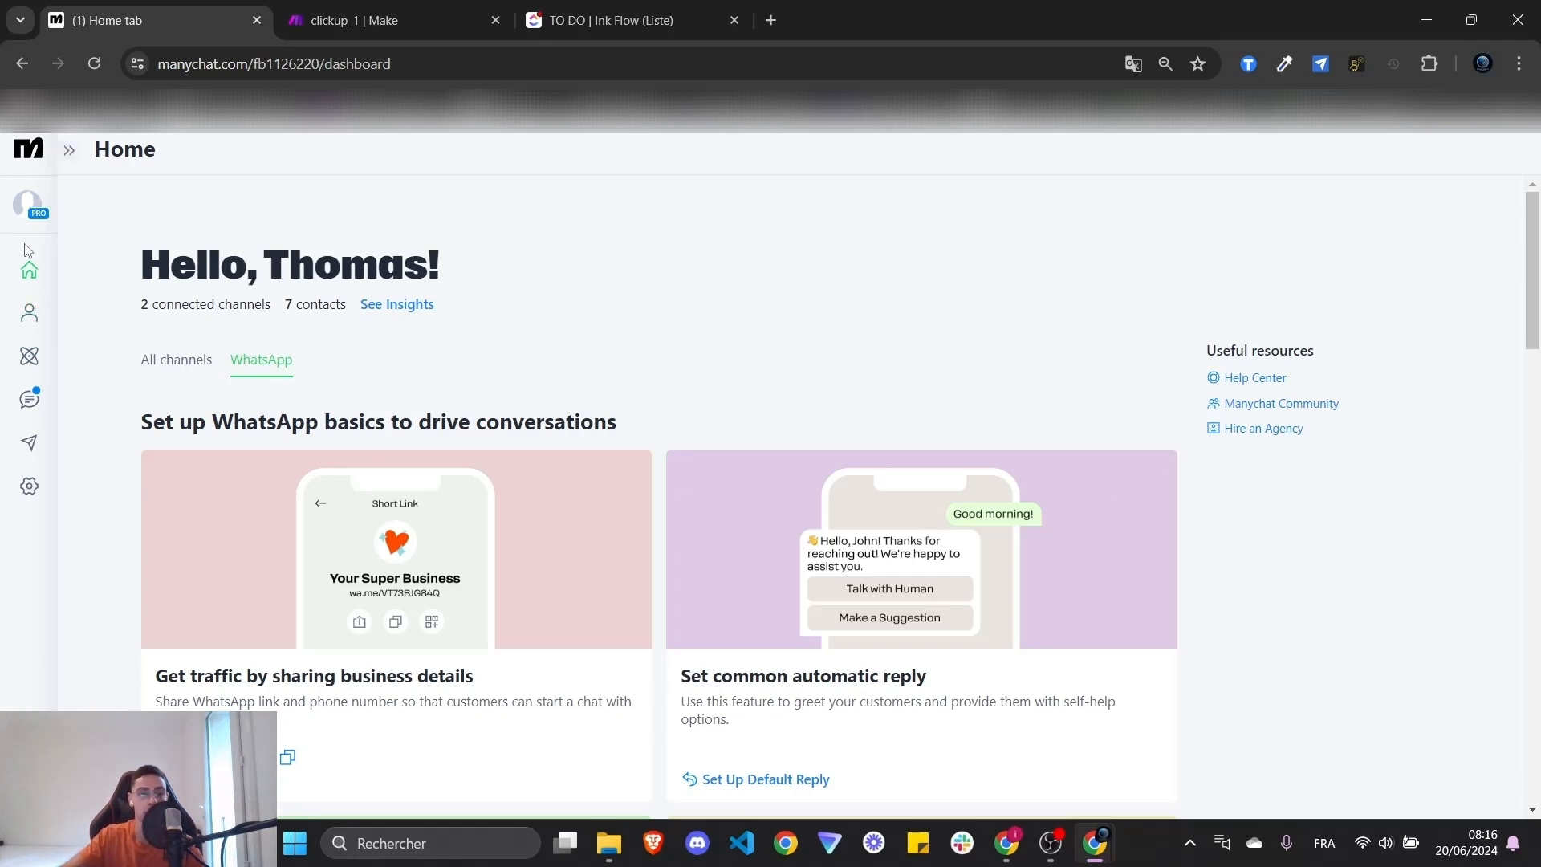
pyautogui.click(33, 496)
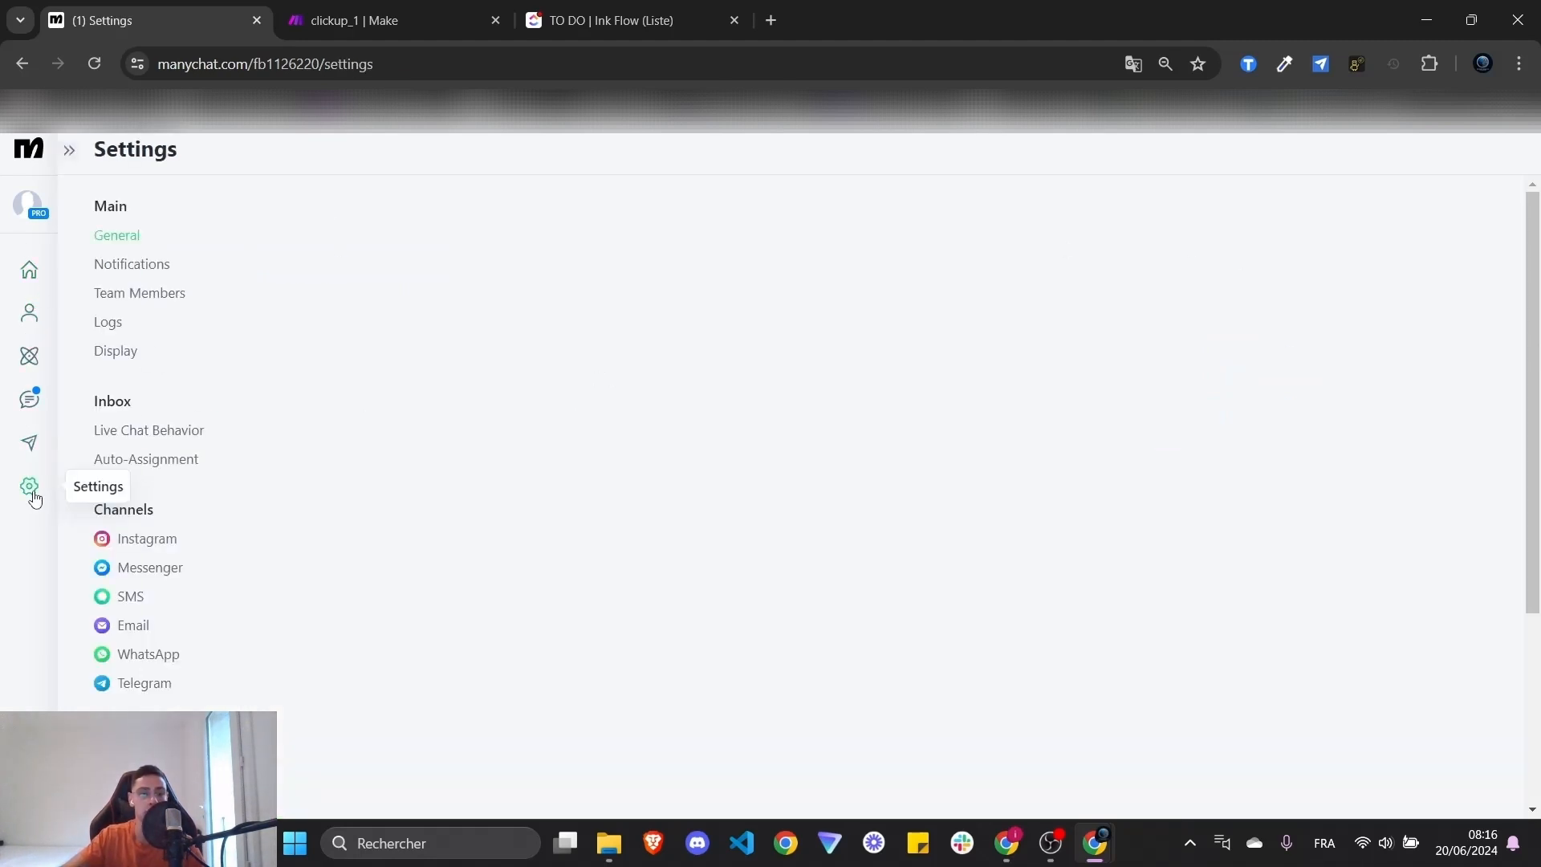
pyautogui.click(171, 663)
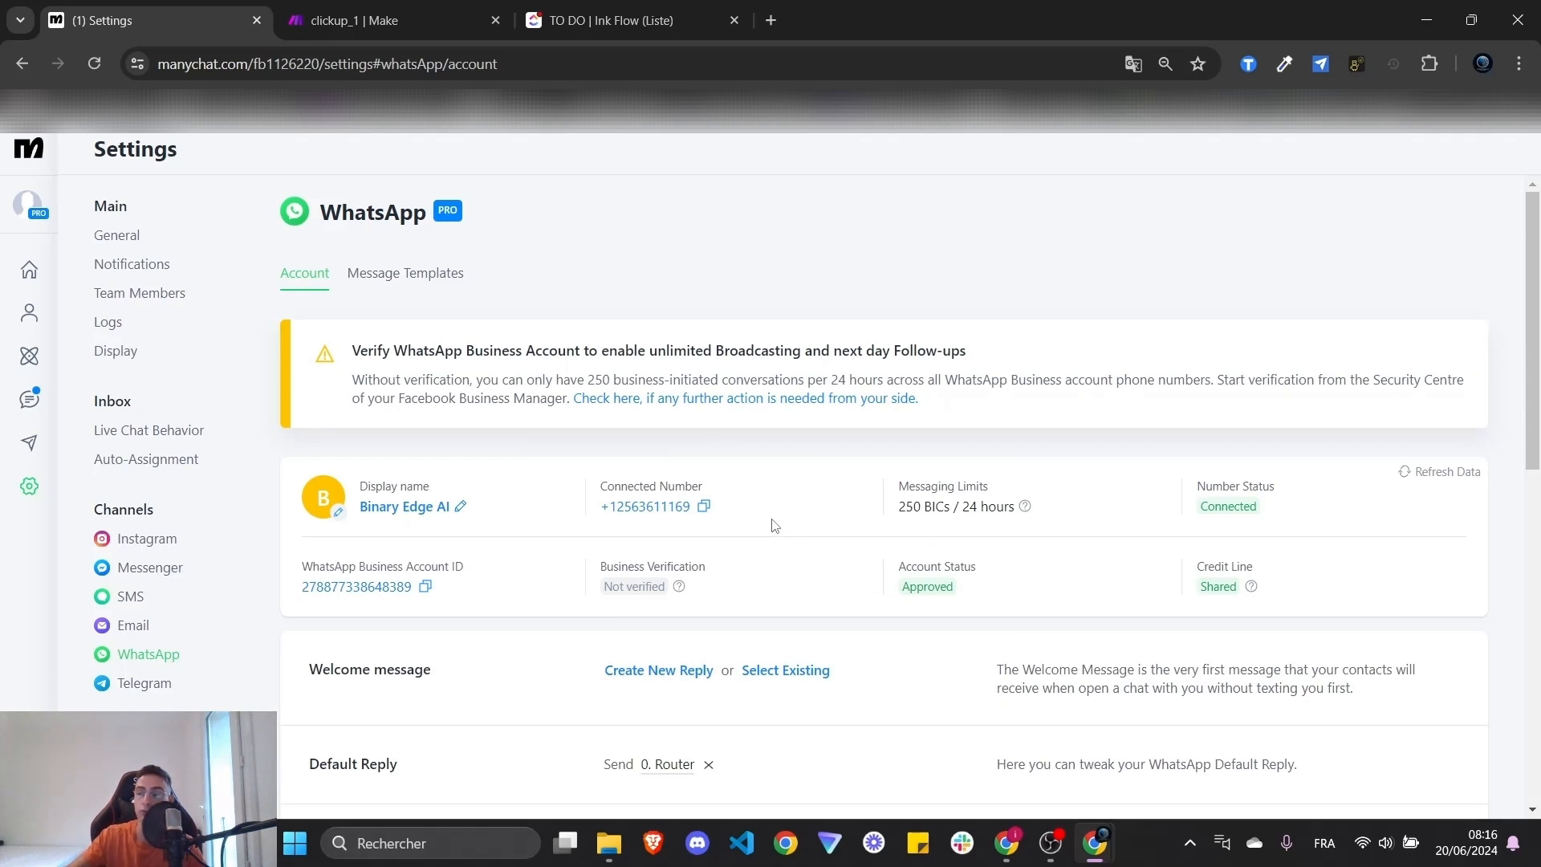
# - Highlight the connected phone number and its label in the WhatsApp settings
pyautogui.moveTo(719, 523); pyautogui.dragTo(602, 510)
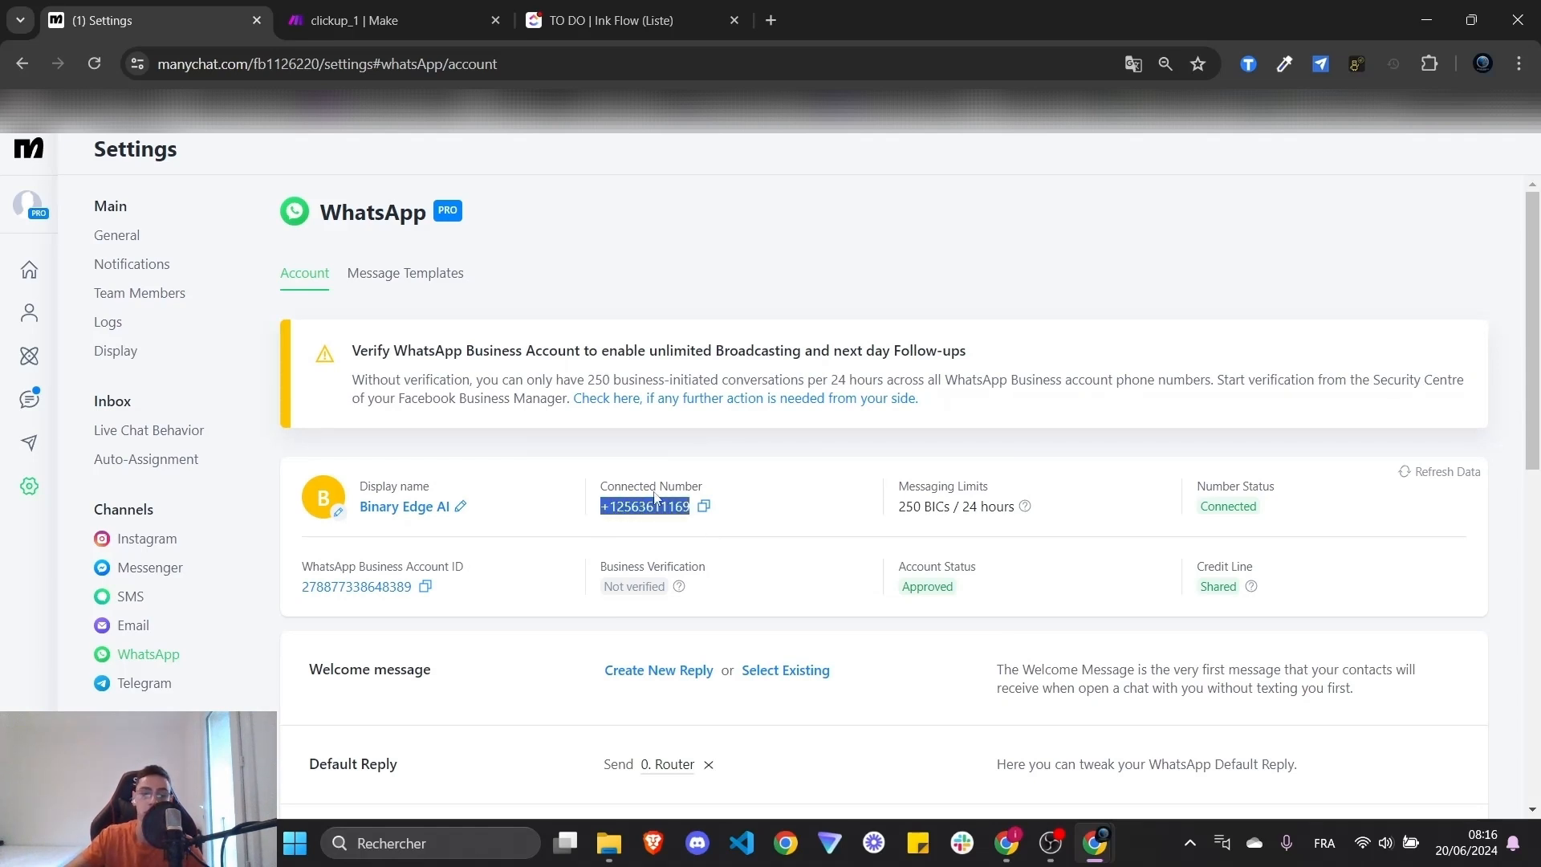
pyautogui.click(793, 450)
pyautogui.moveTo(746, 516); pyautogui.dragTo(592, 513)
pyautogui.click(810, 459)
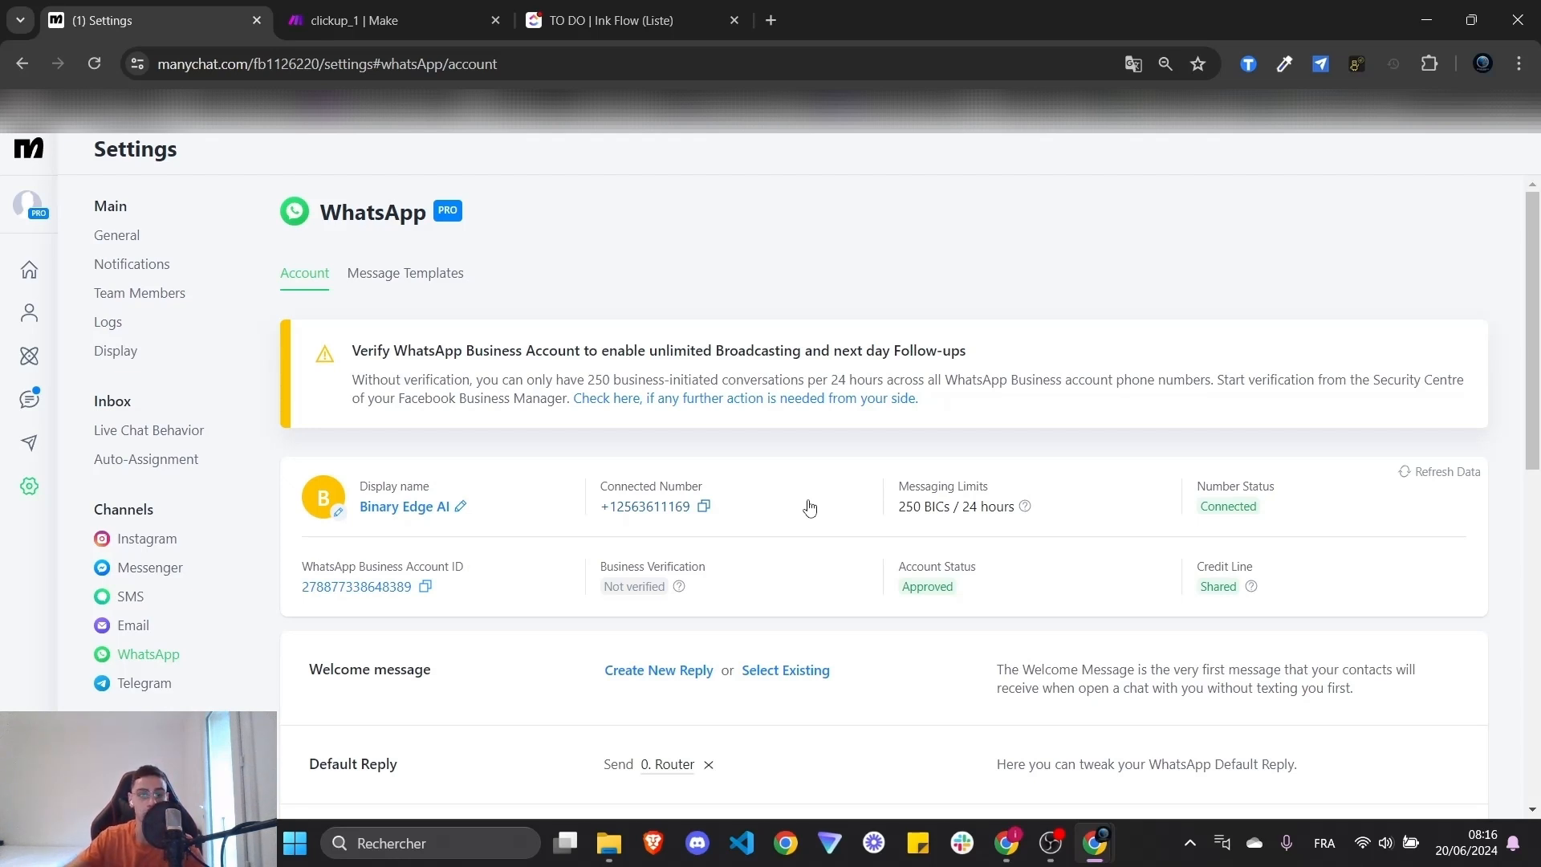
pyautogui.moveTo(806, 509); pyautogui.dragTo(594, 531)
pyautogui.click(766, 486)
# - Create a new automation, skip the templates and open the Untitled automation
pyautogui.click(30, 358)
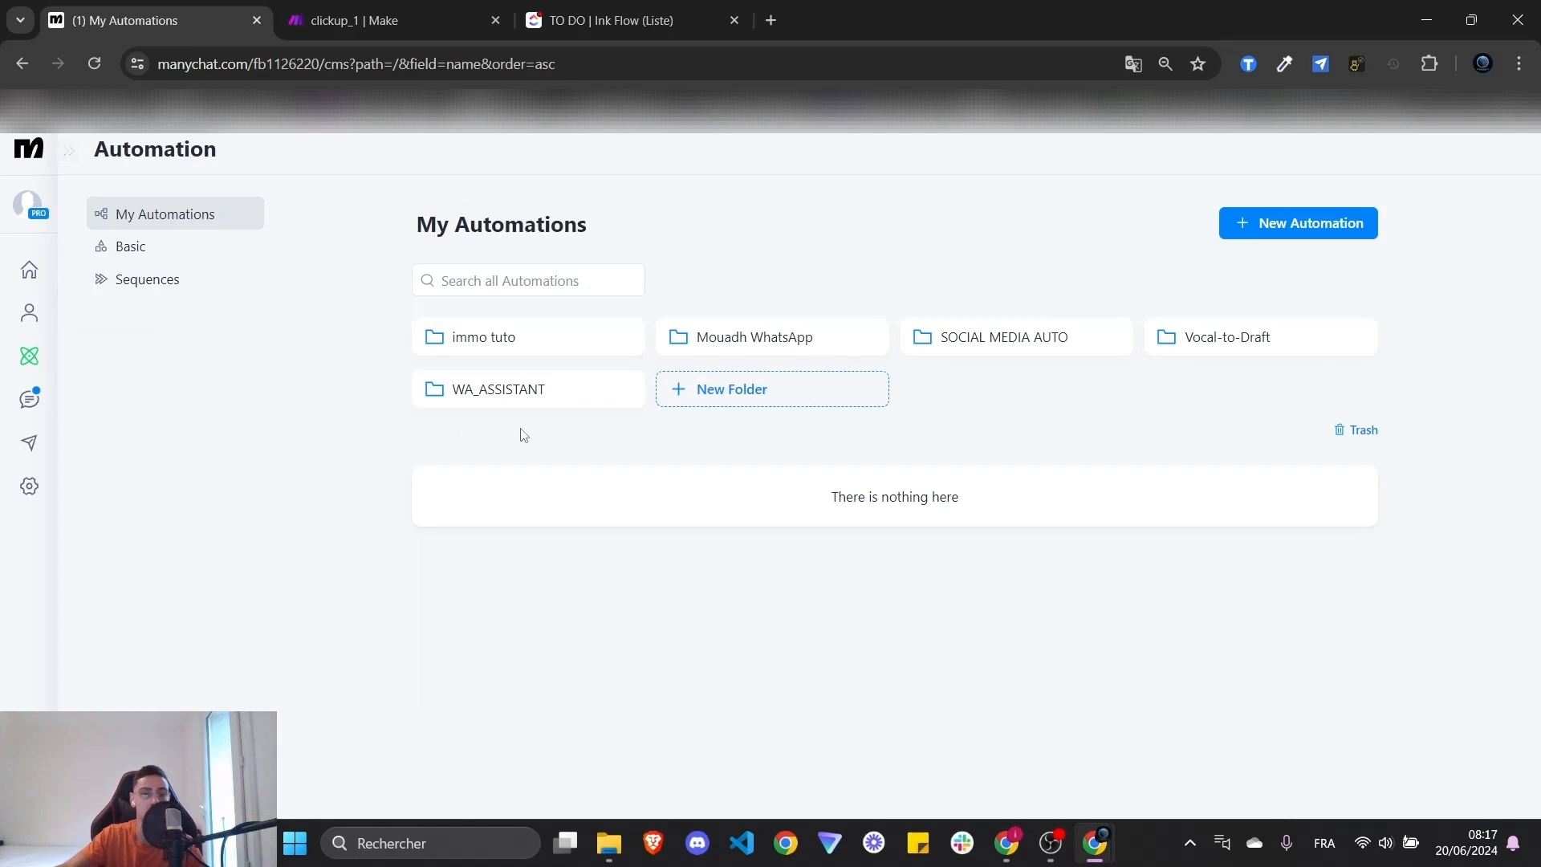
pyautogui.click(1280, 227)
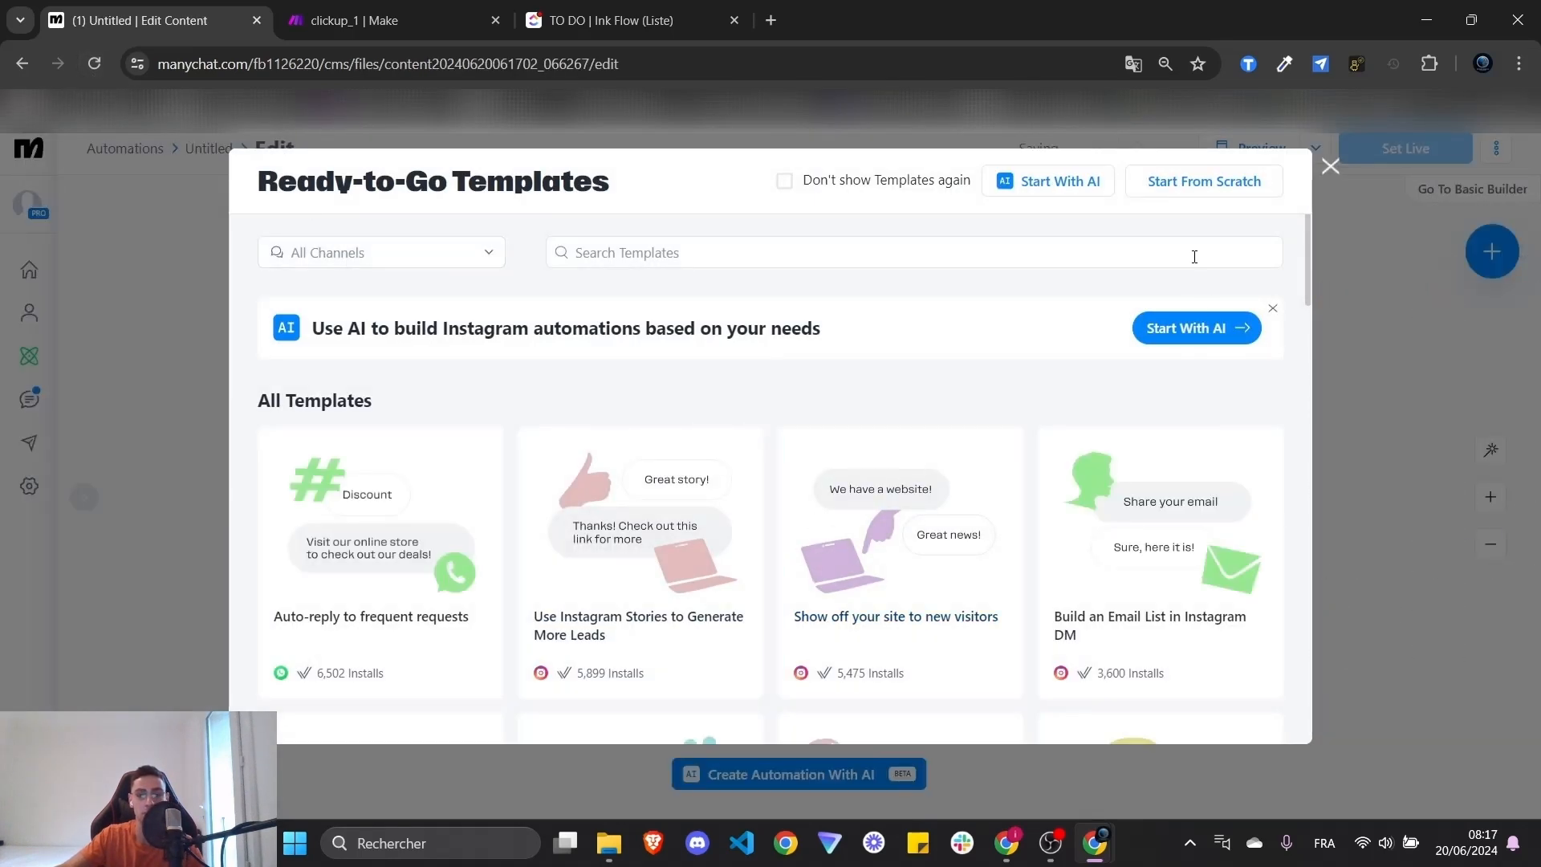
pyautogui.click(1330, 167)
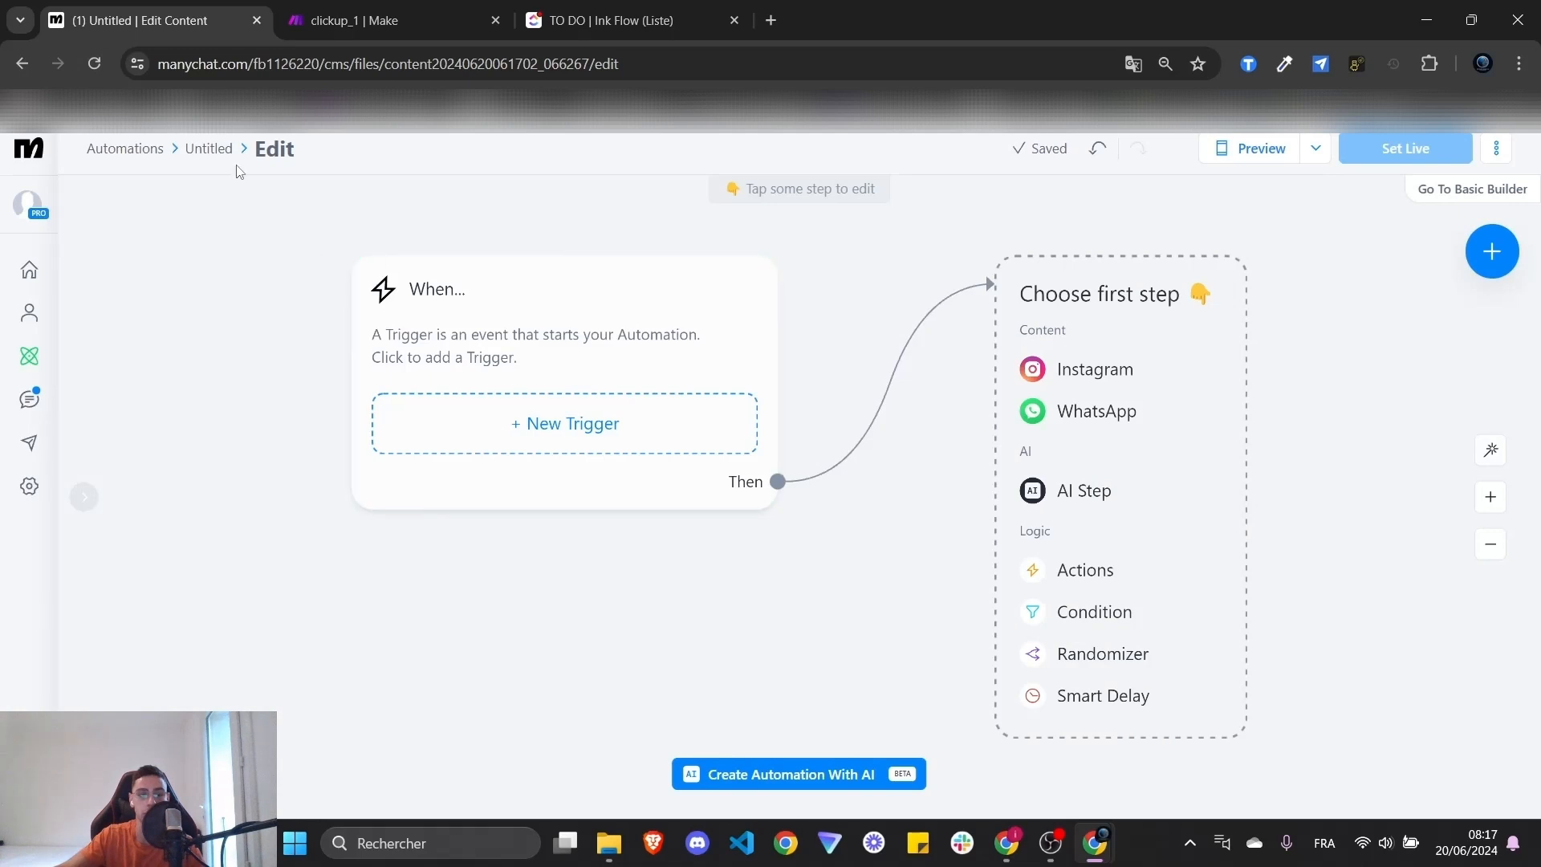
pyautogui.click(145, 151)
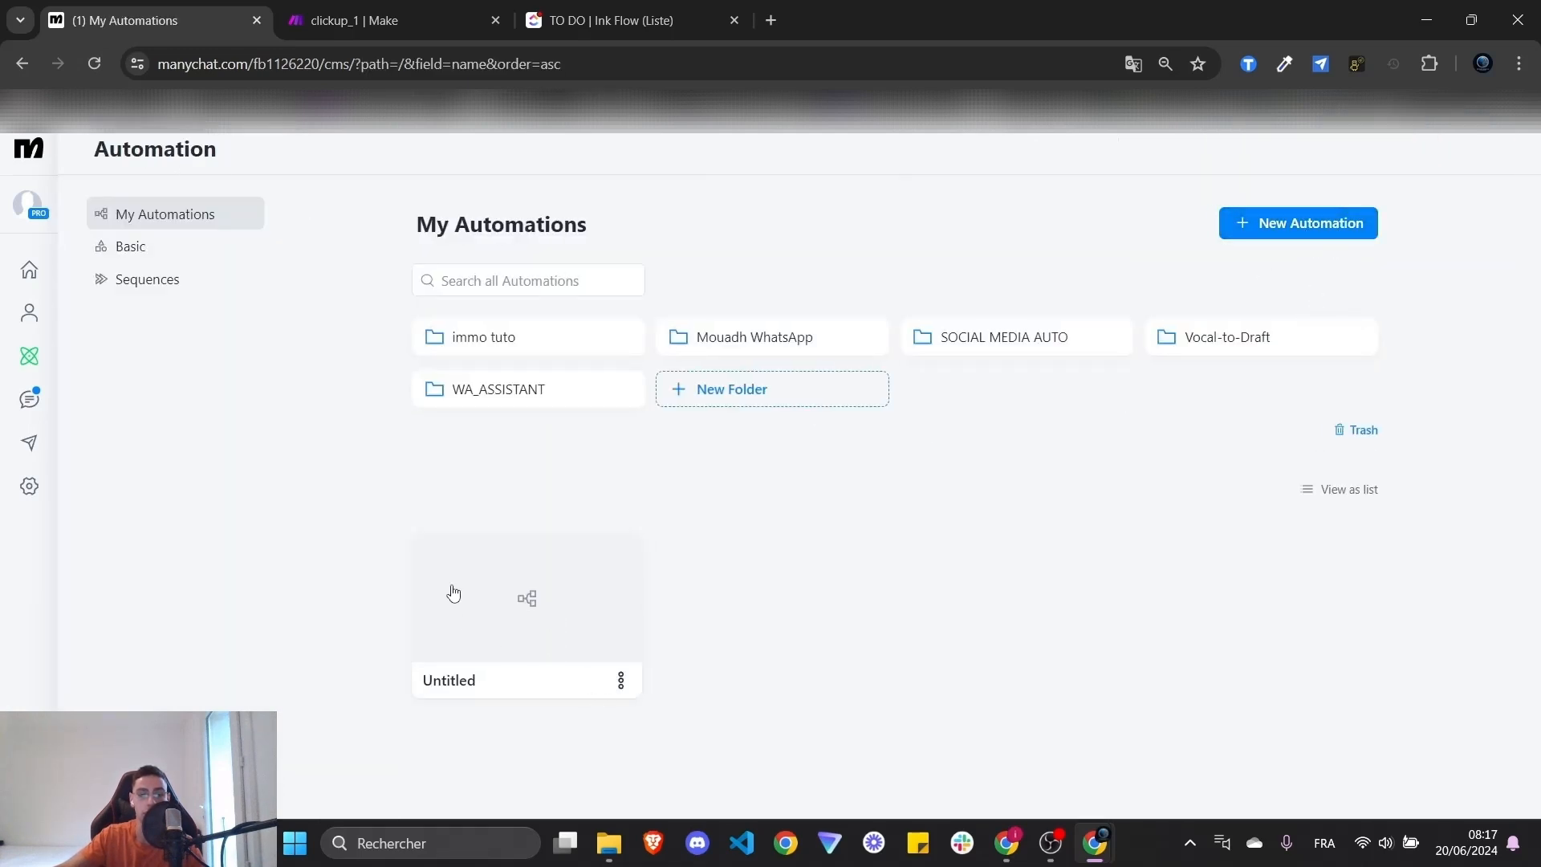
pyautogui.click(537, 623)
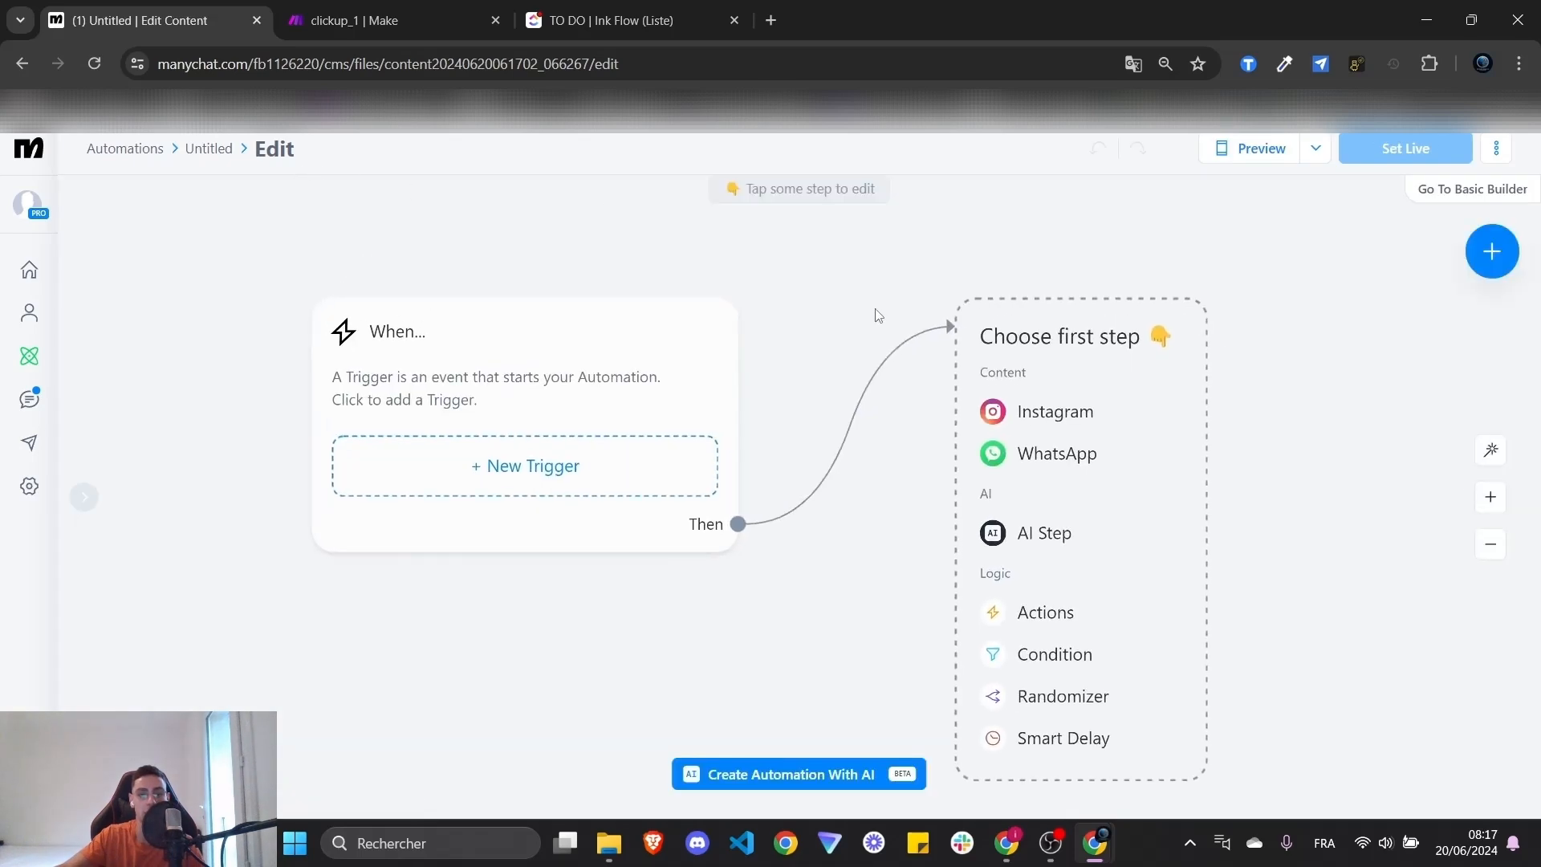
pyautogui.moveTo(879, 316); pyautogui.dragTo(826, 337)
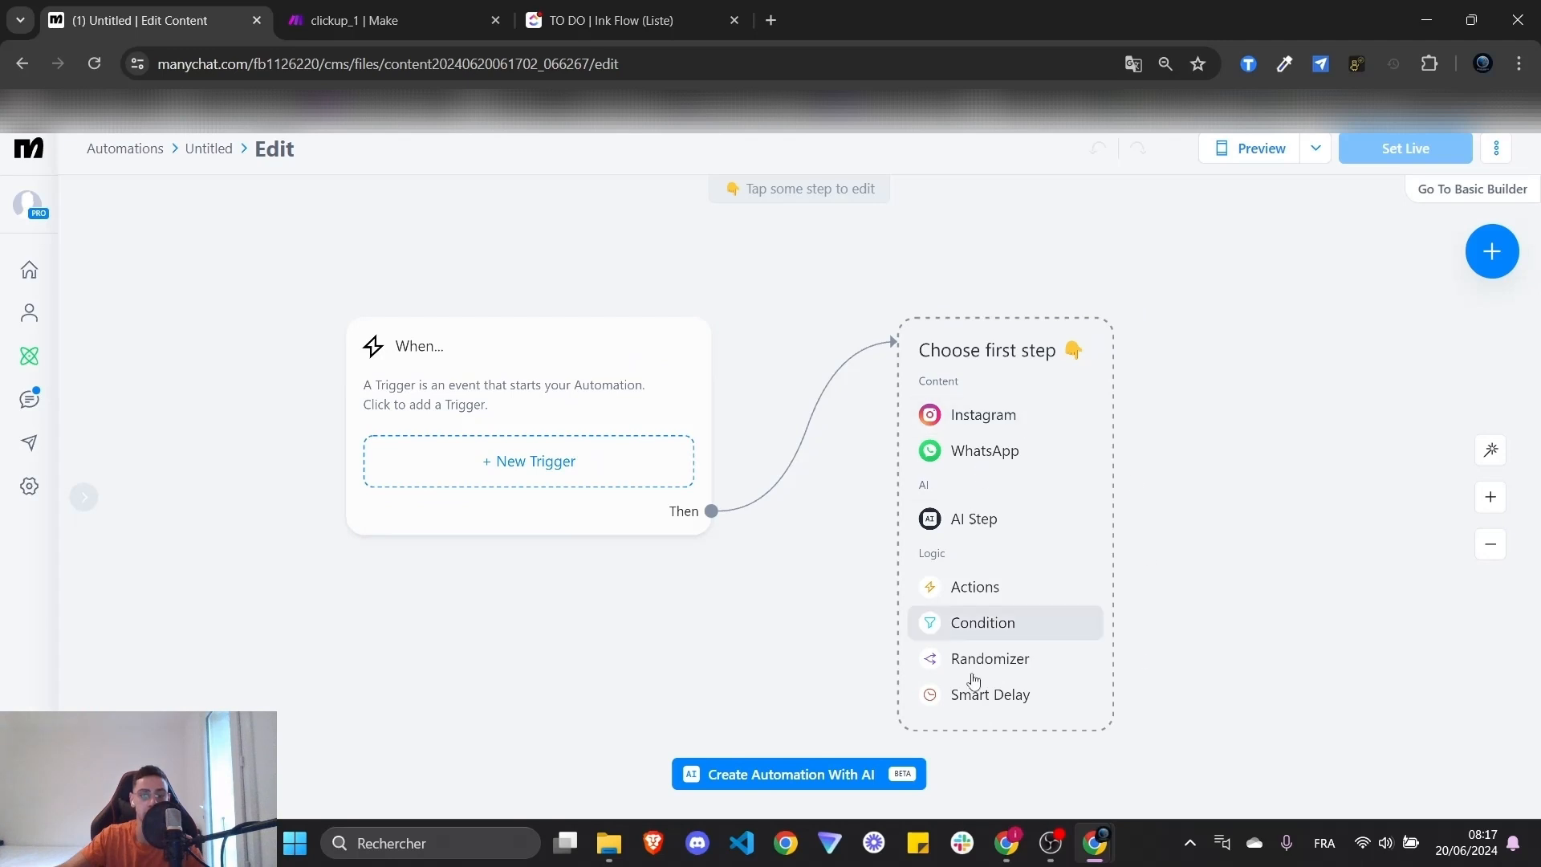
# - Make the first step a WhatsApp message 'Bonjour, envoyez moi une notre vocal !:' and set it live
pyautogui.click(953, 465)
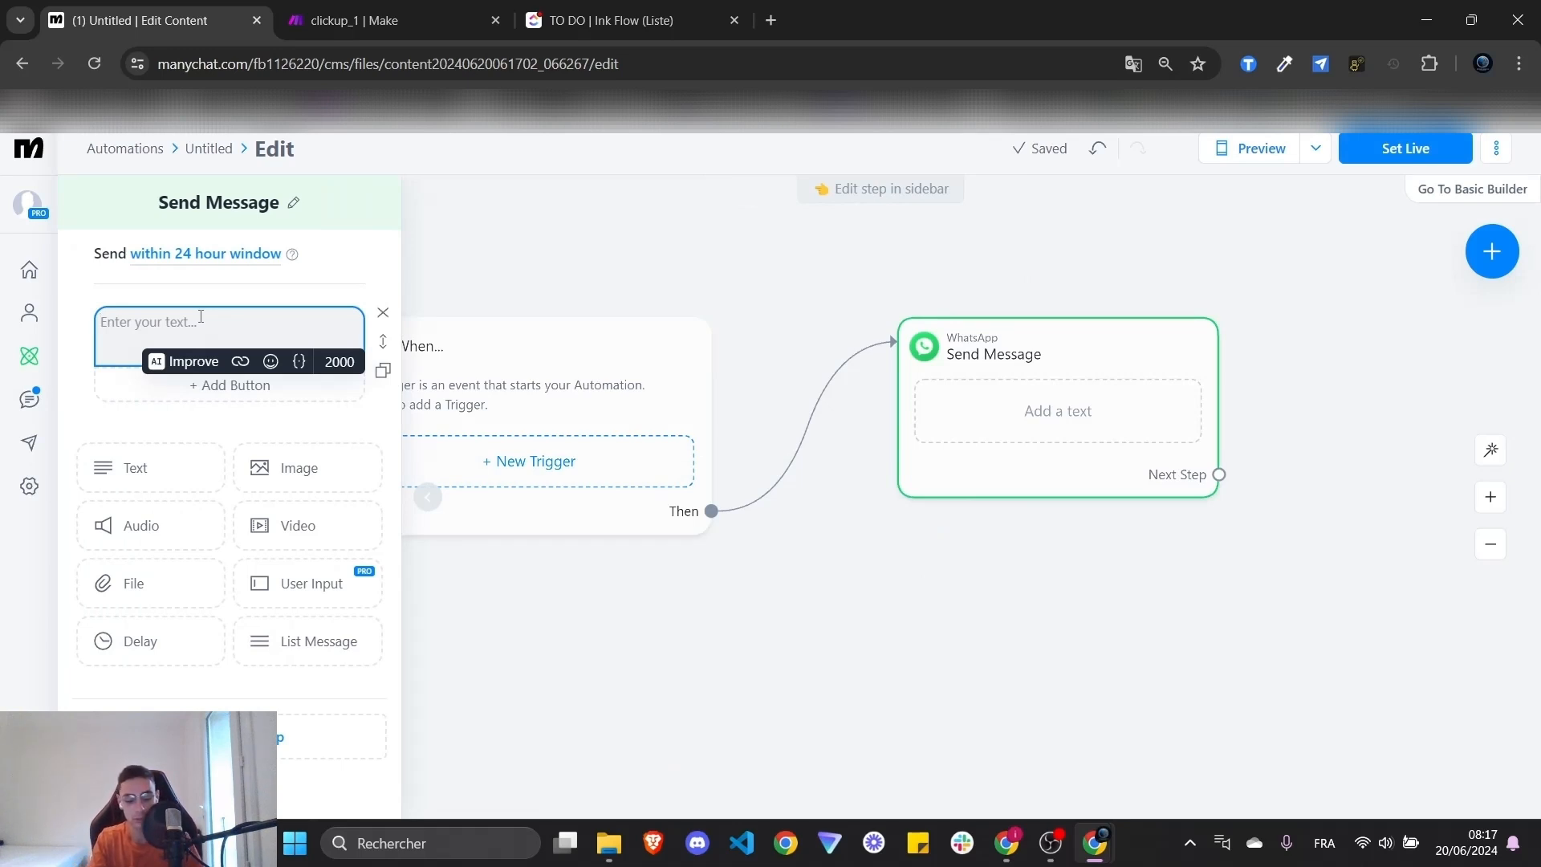
pyautogui.write('Bonjour')
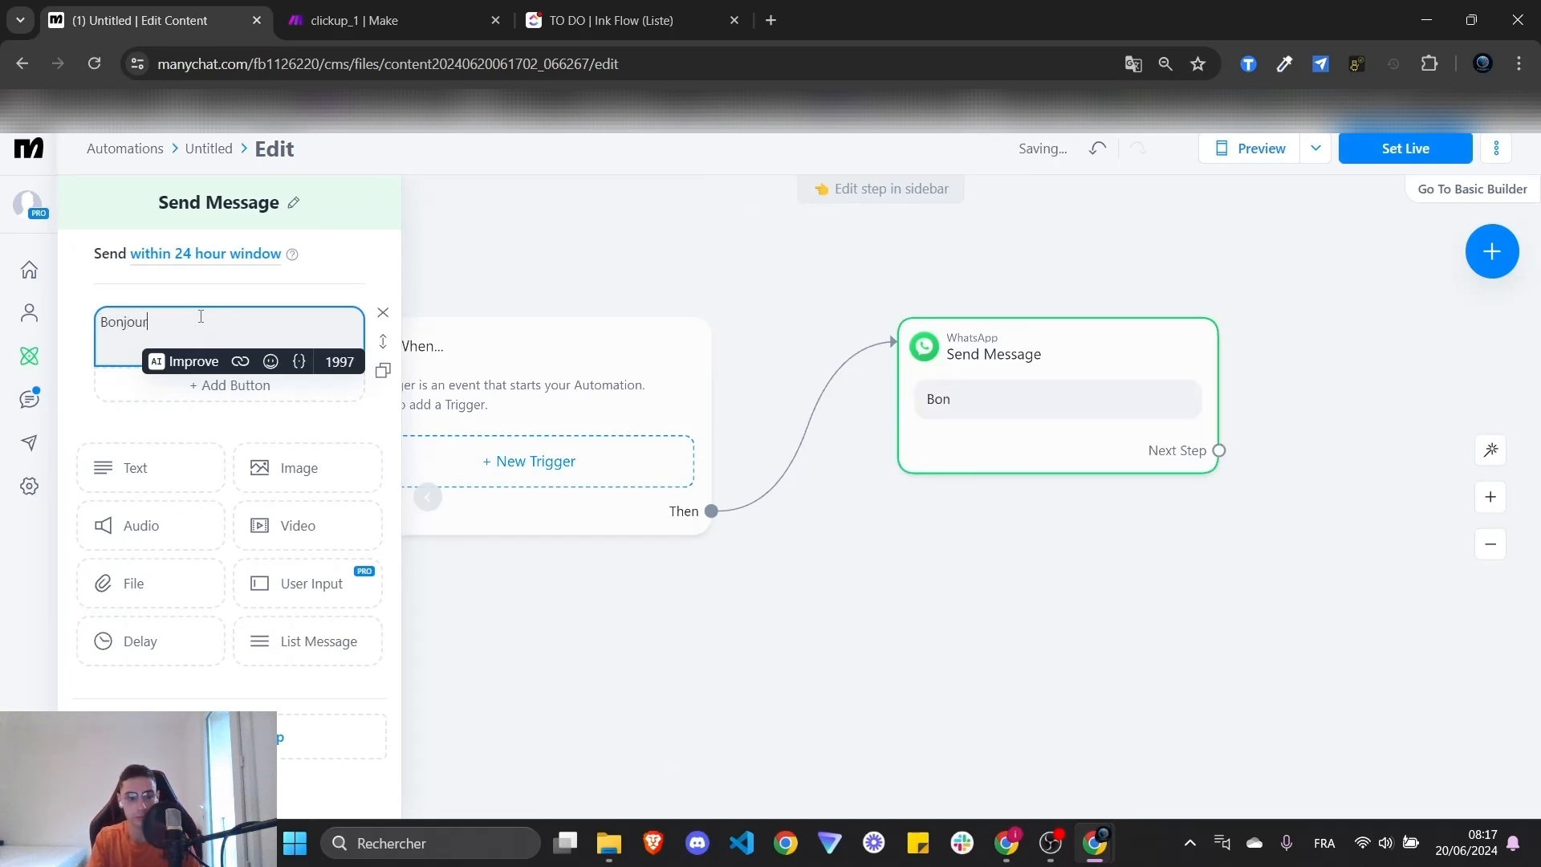
pyautogui.write(', envoyez')
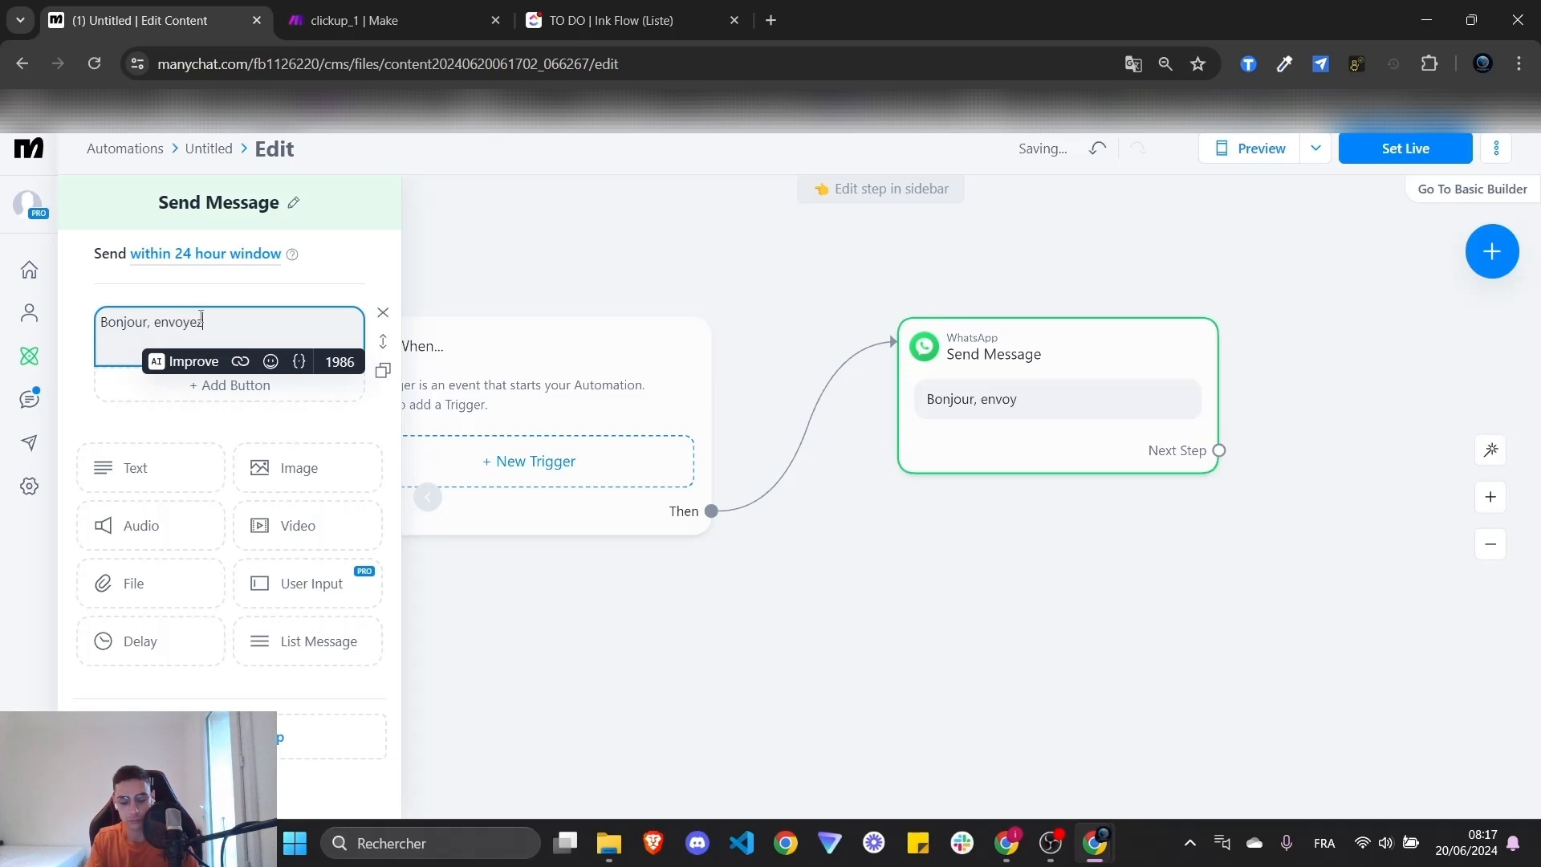
pyautogui.write(' moi une notre')
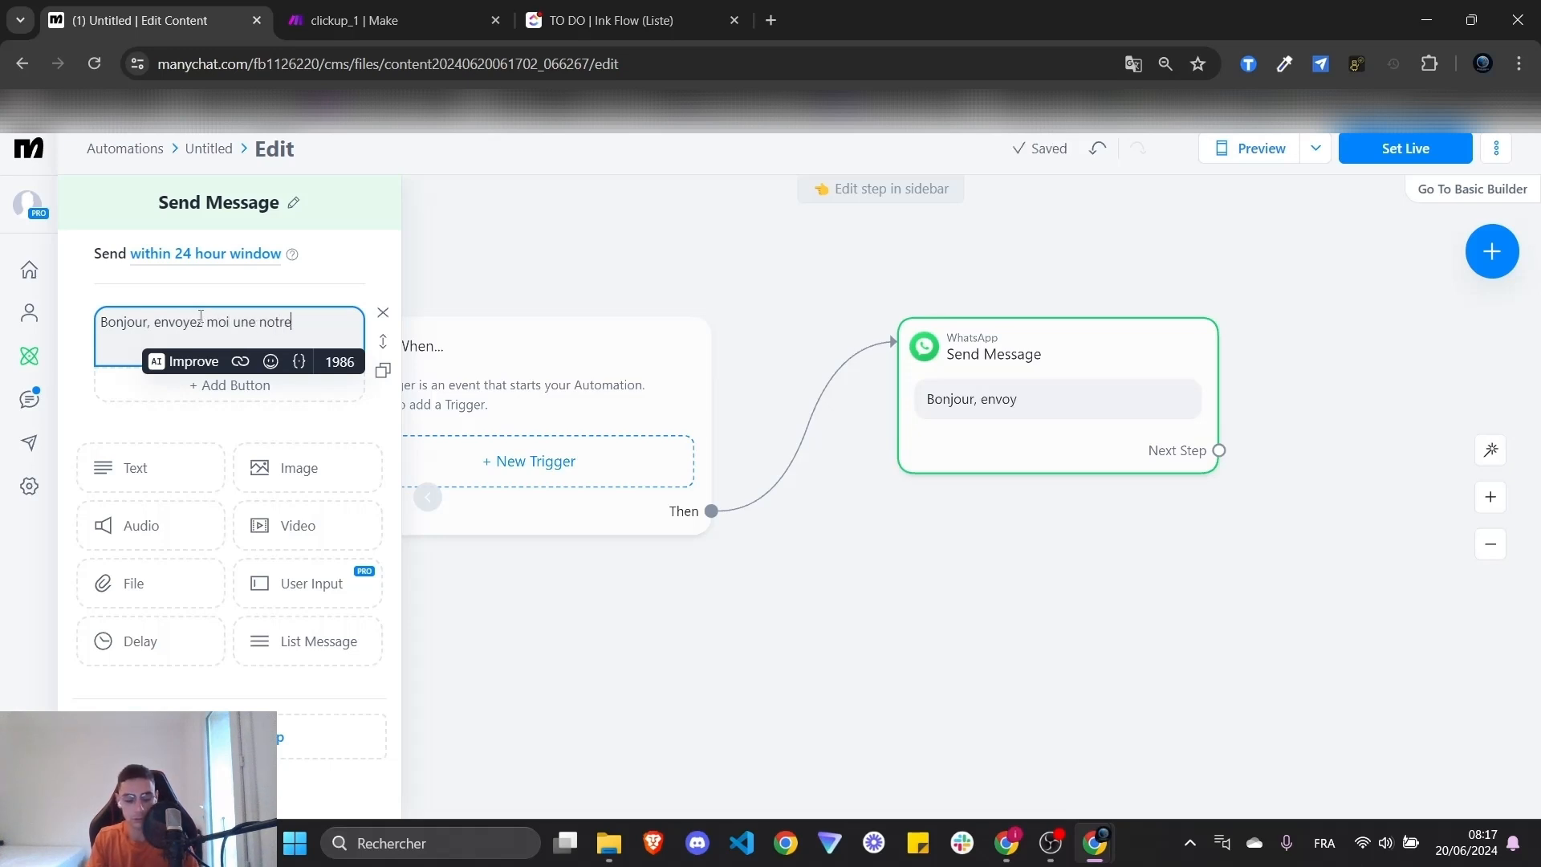
pyautogui.write(' vocal !:')
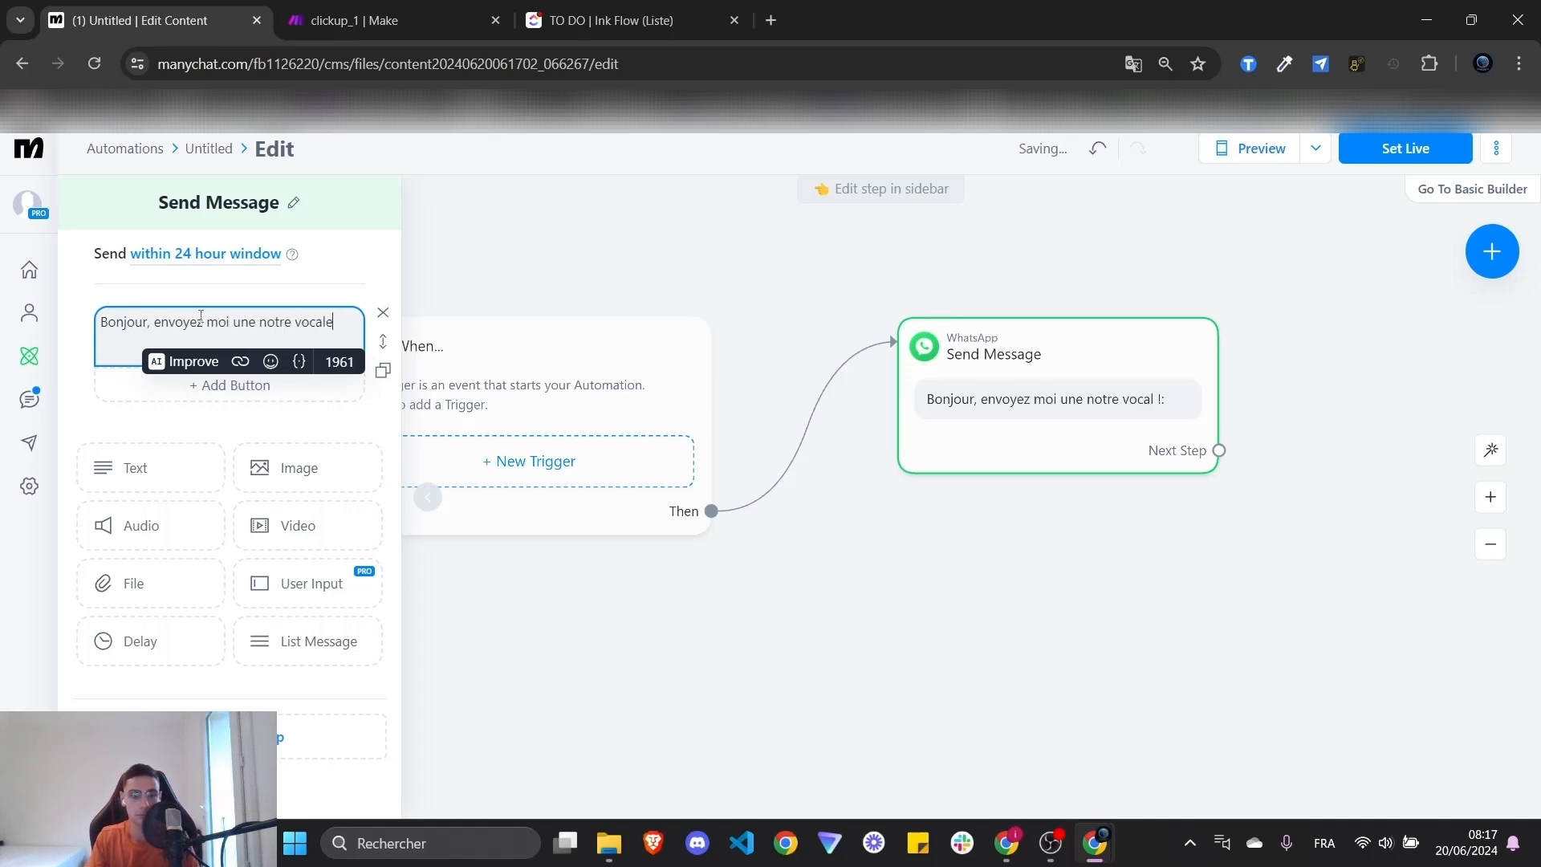
pyautogui.click(1130, 534)
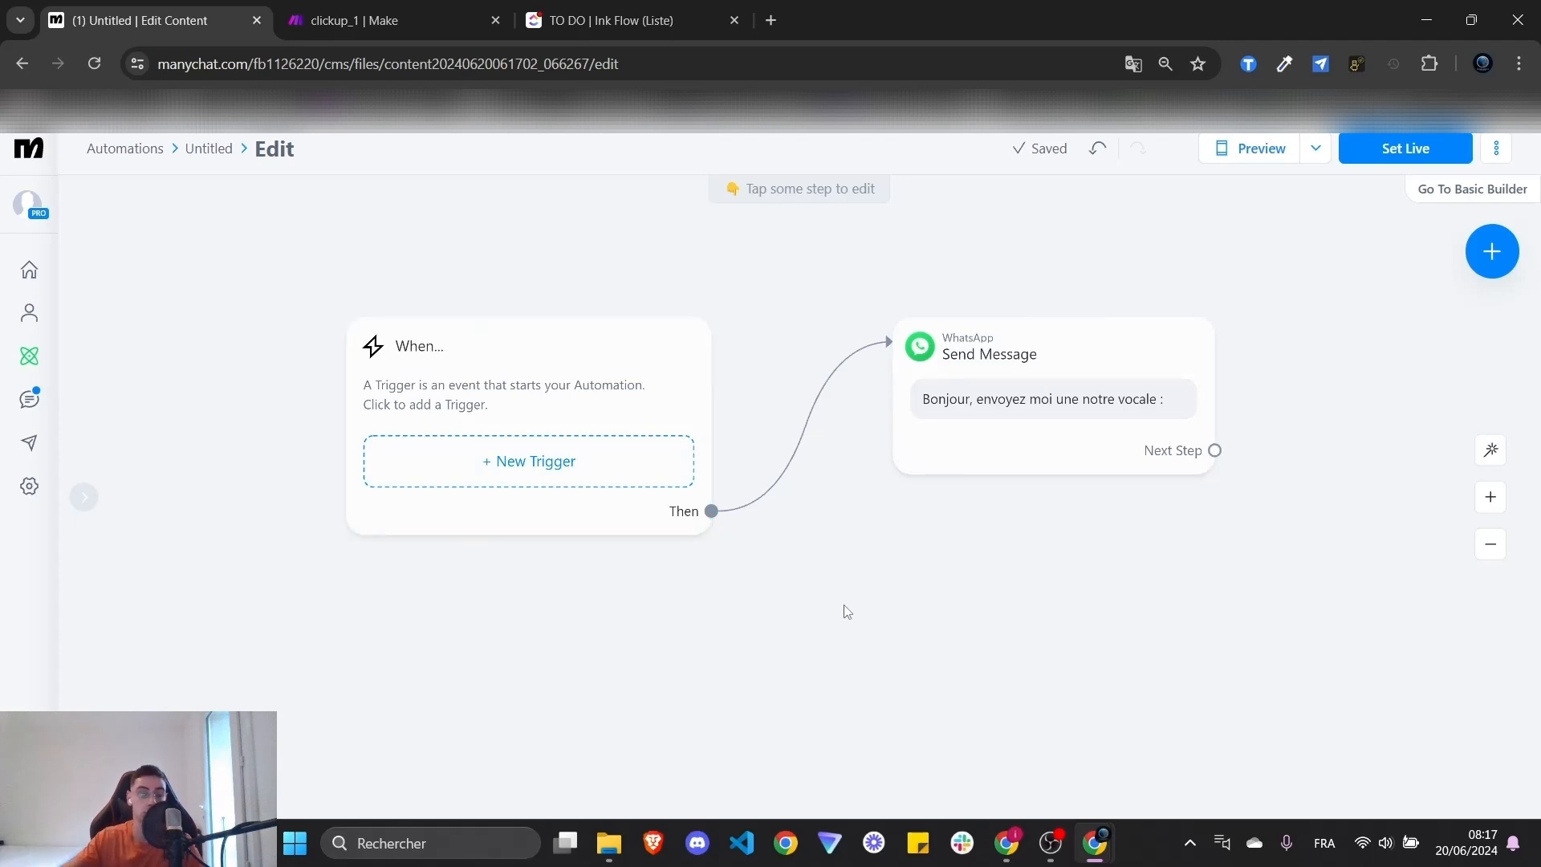
pyautogui.click(1410, 151)
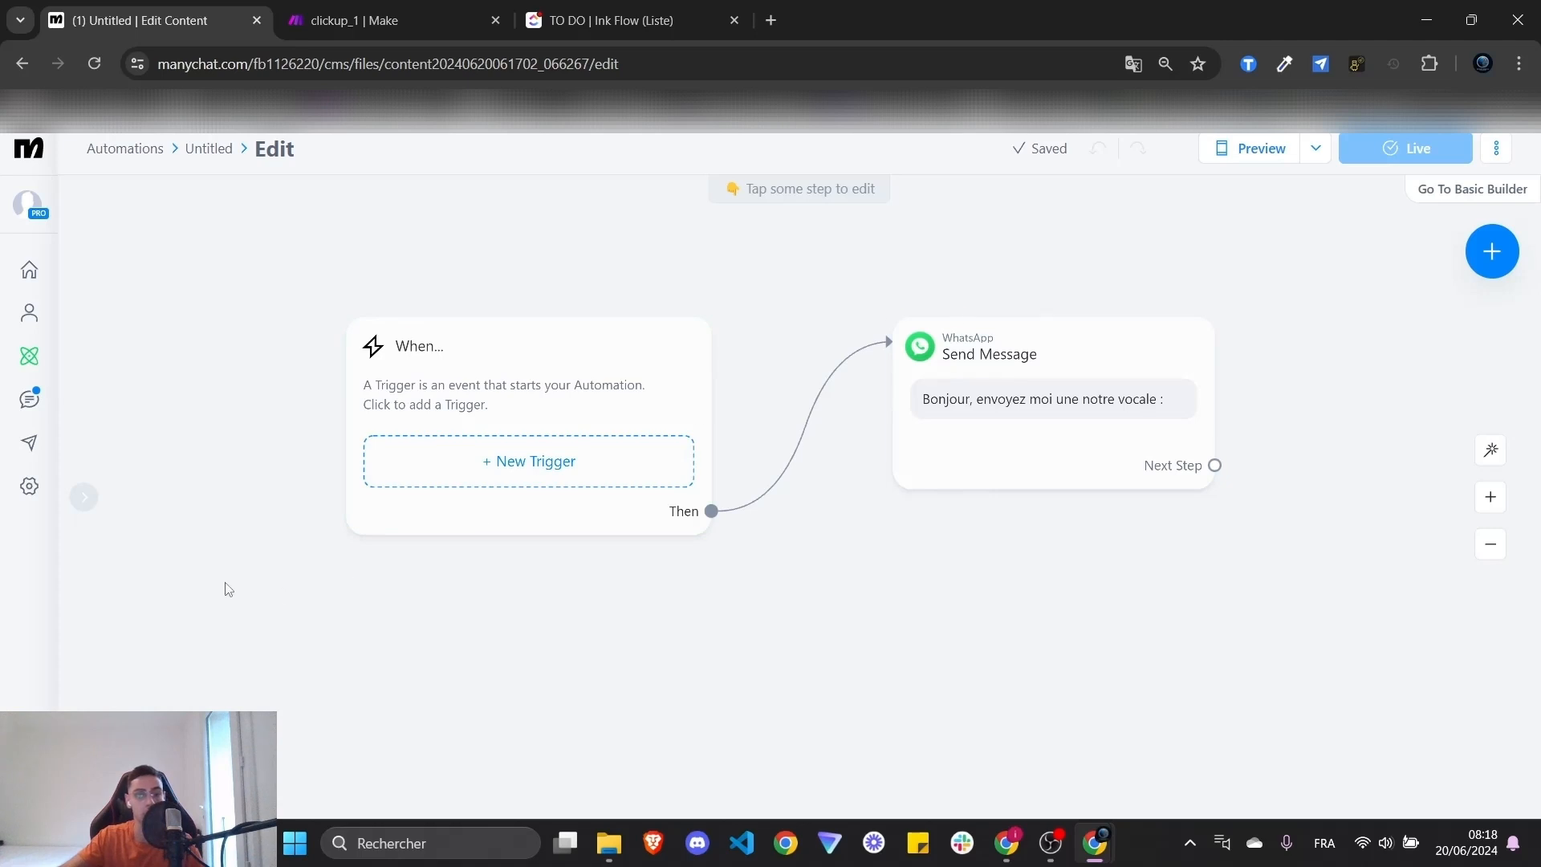
# - Replace the 0. Router flow with the Untitled automation as the WhatsApp Default Reply
pyautogui.click(32, 490)
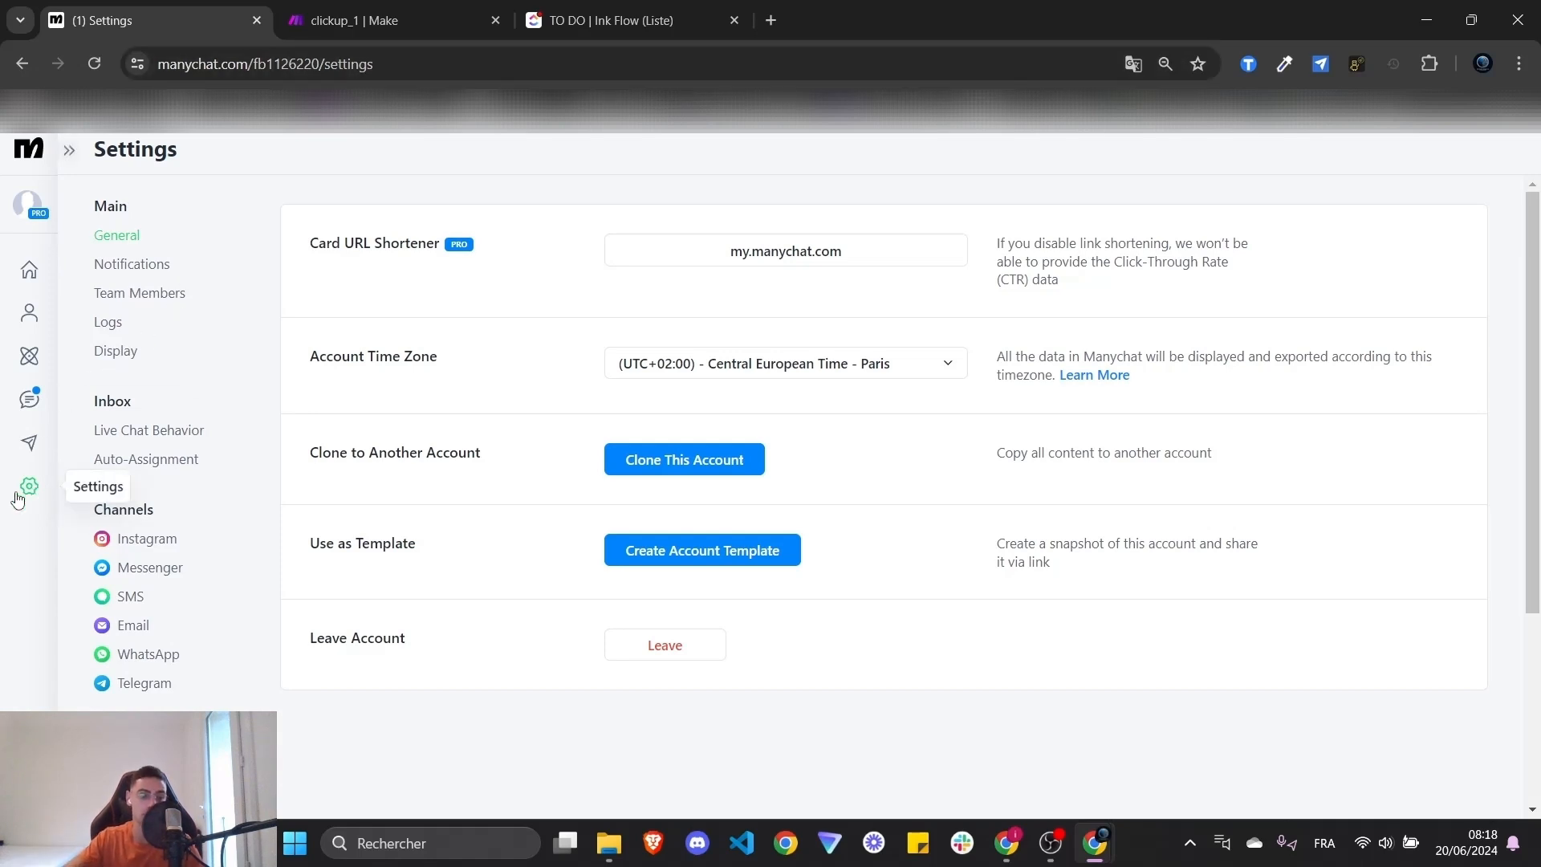
pyautogui.click(140, 654)
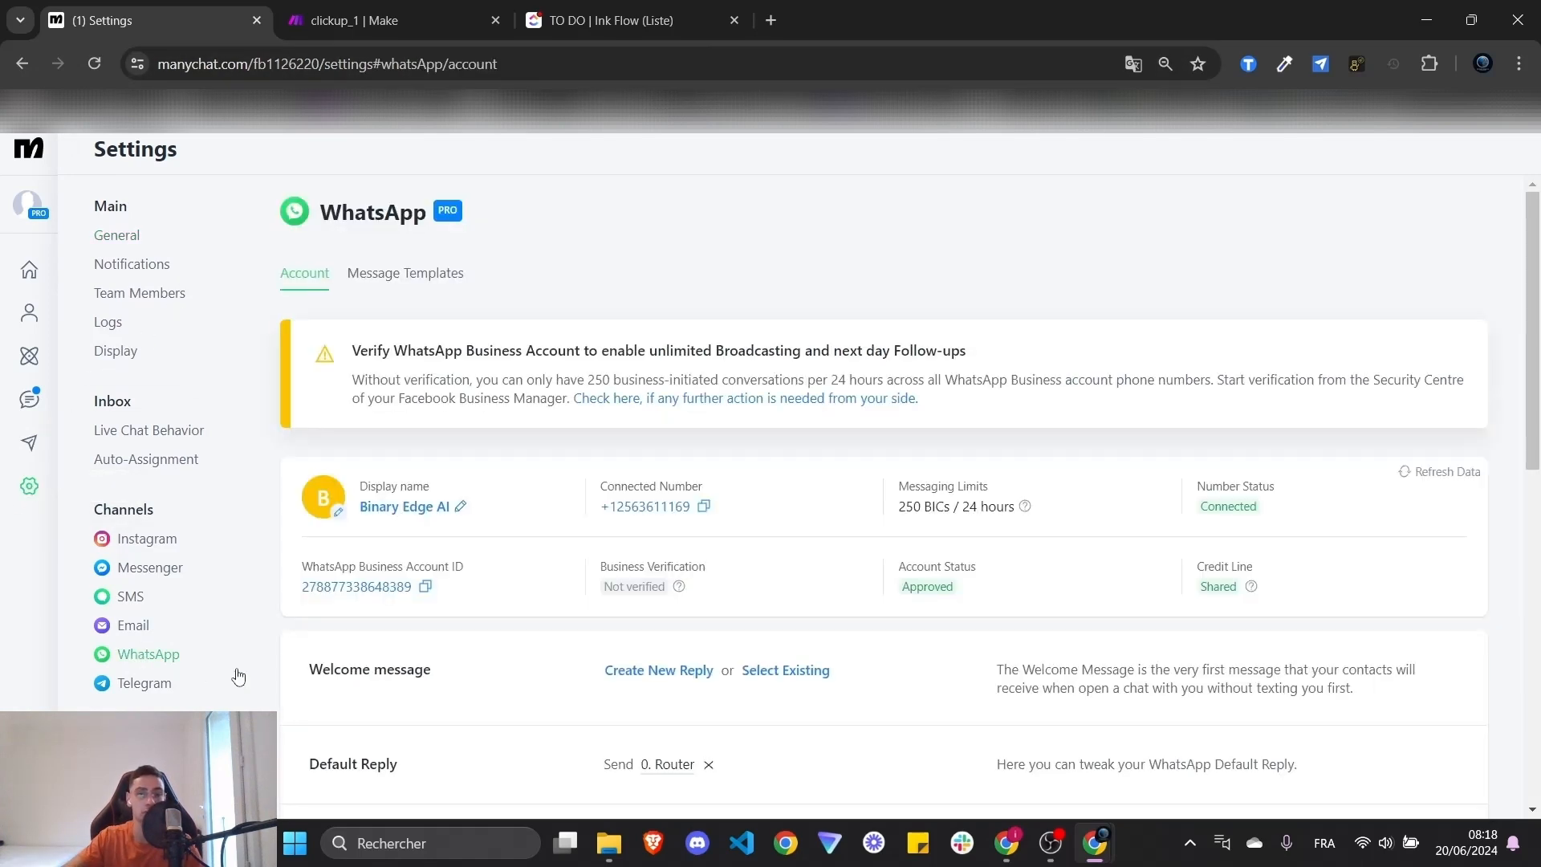
pyautogui.scroll(-5, 827, 526)
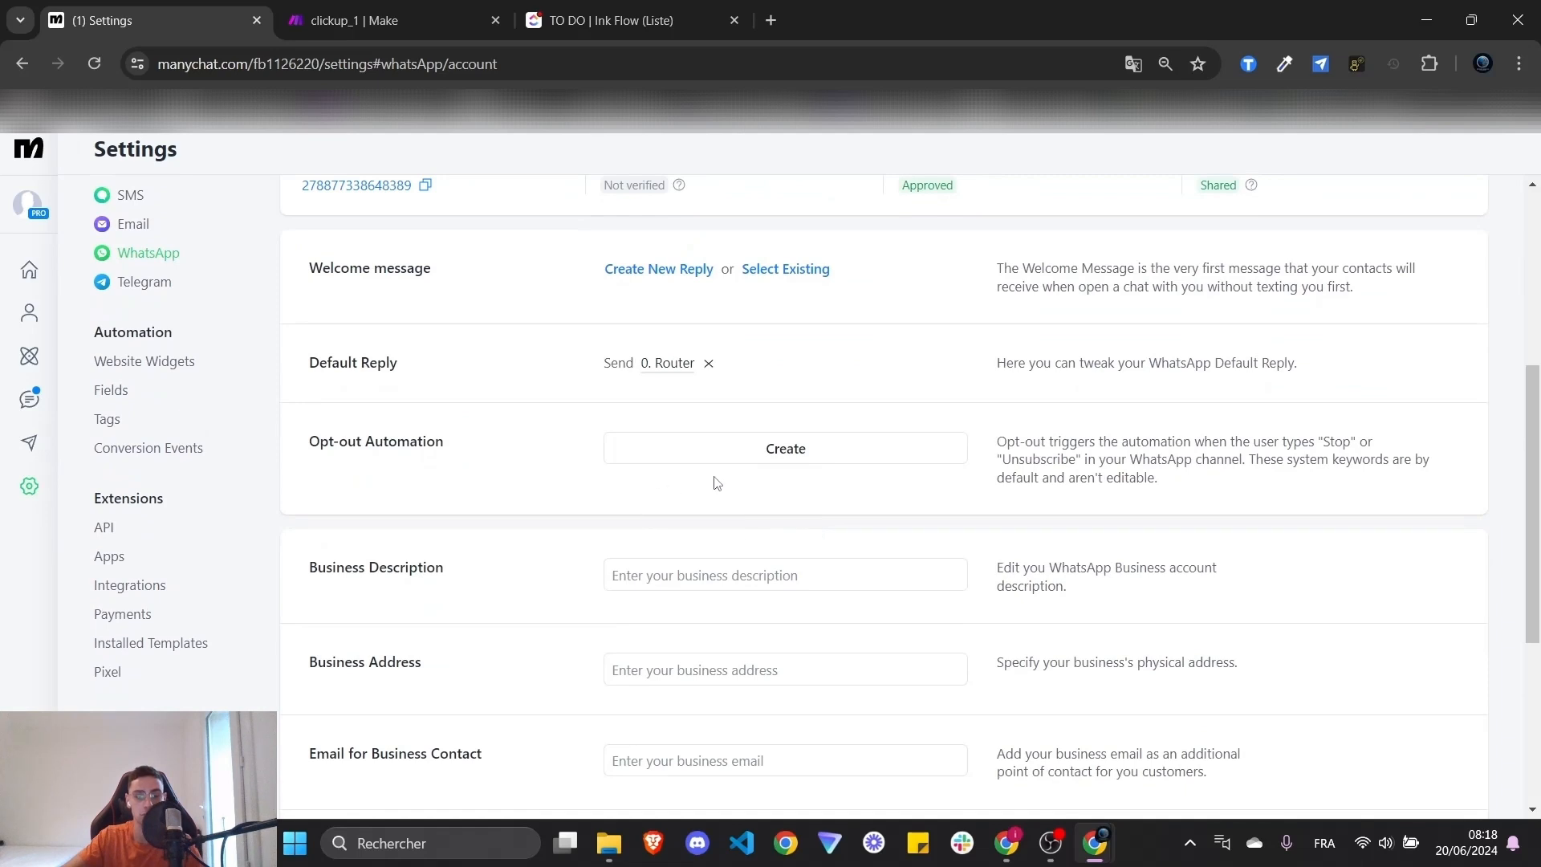
pyautogui.click(708, 364)
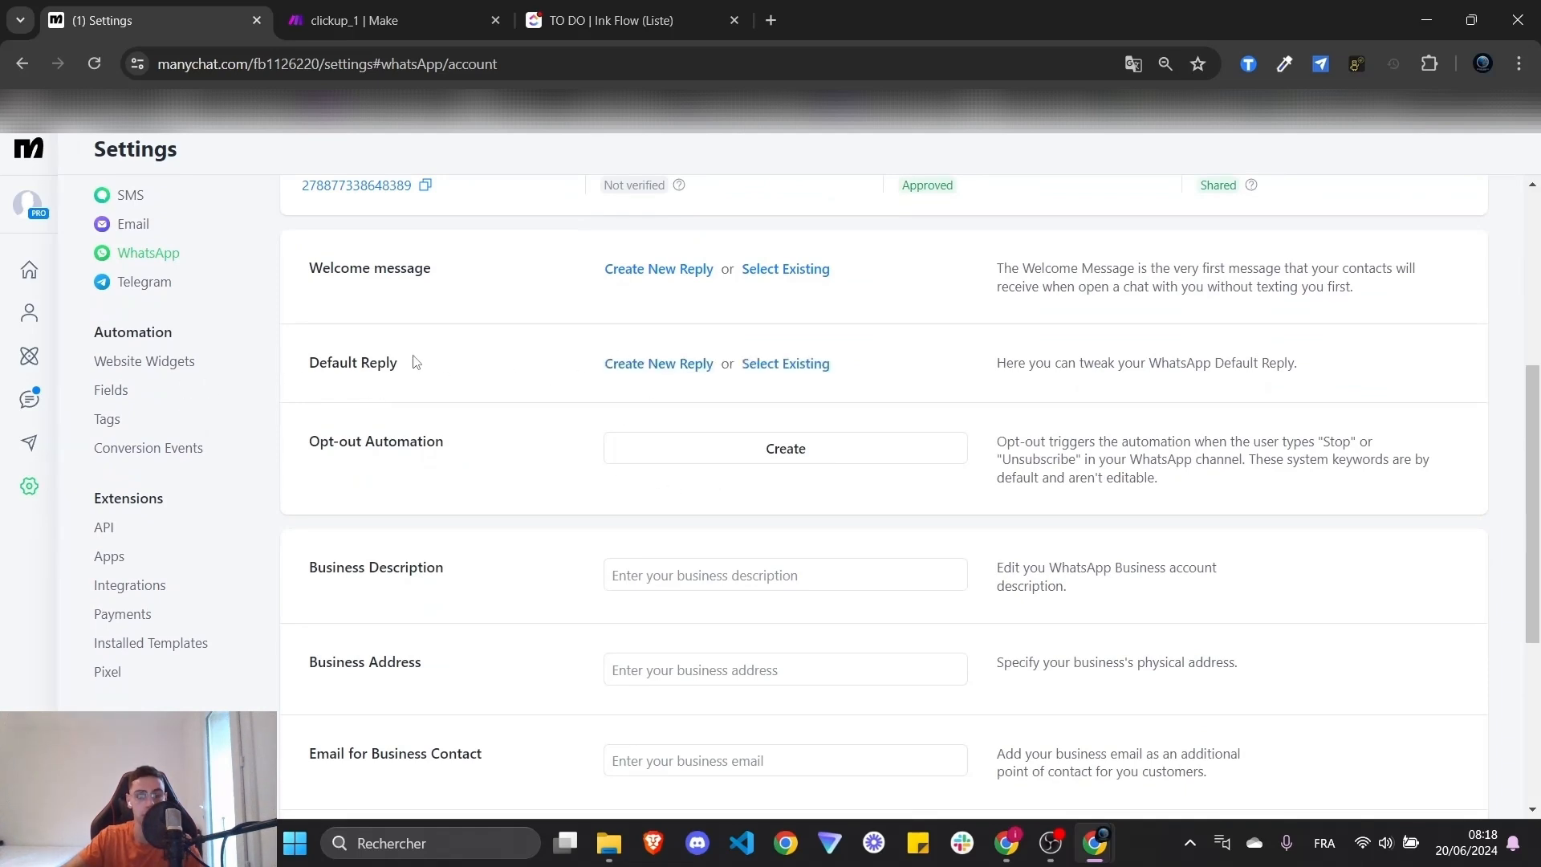
pyautogui.click(790, 368)
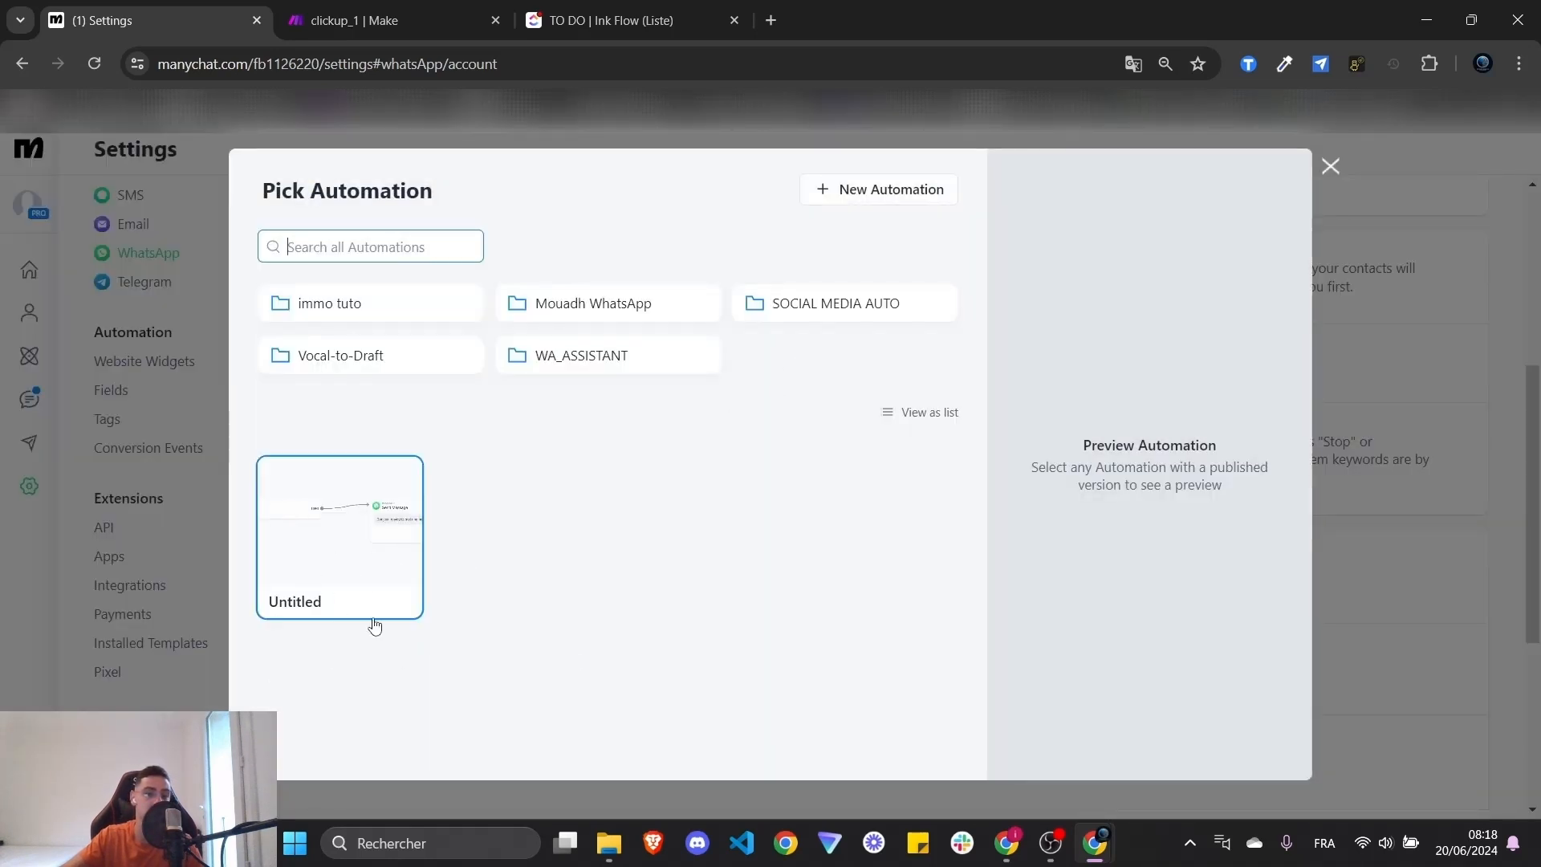
pyautogui.click(358, 599)
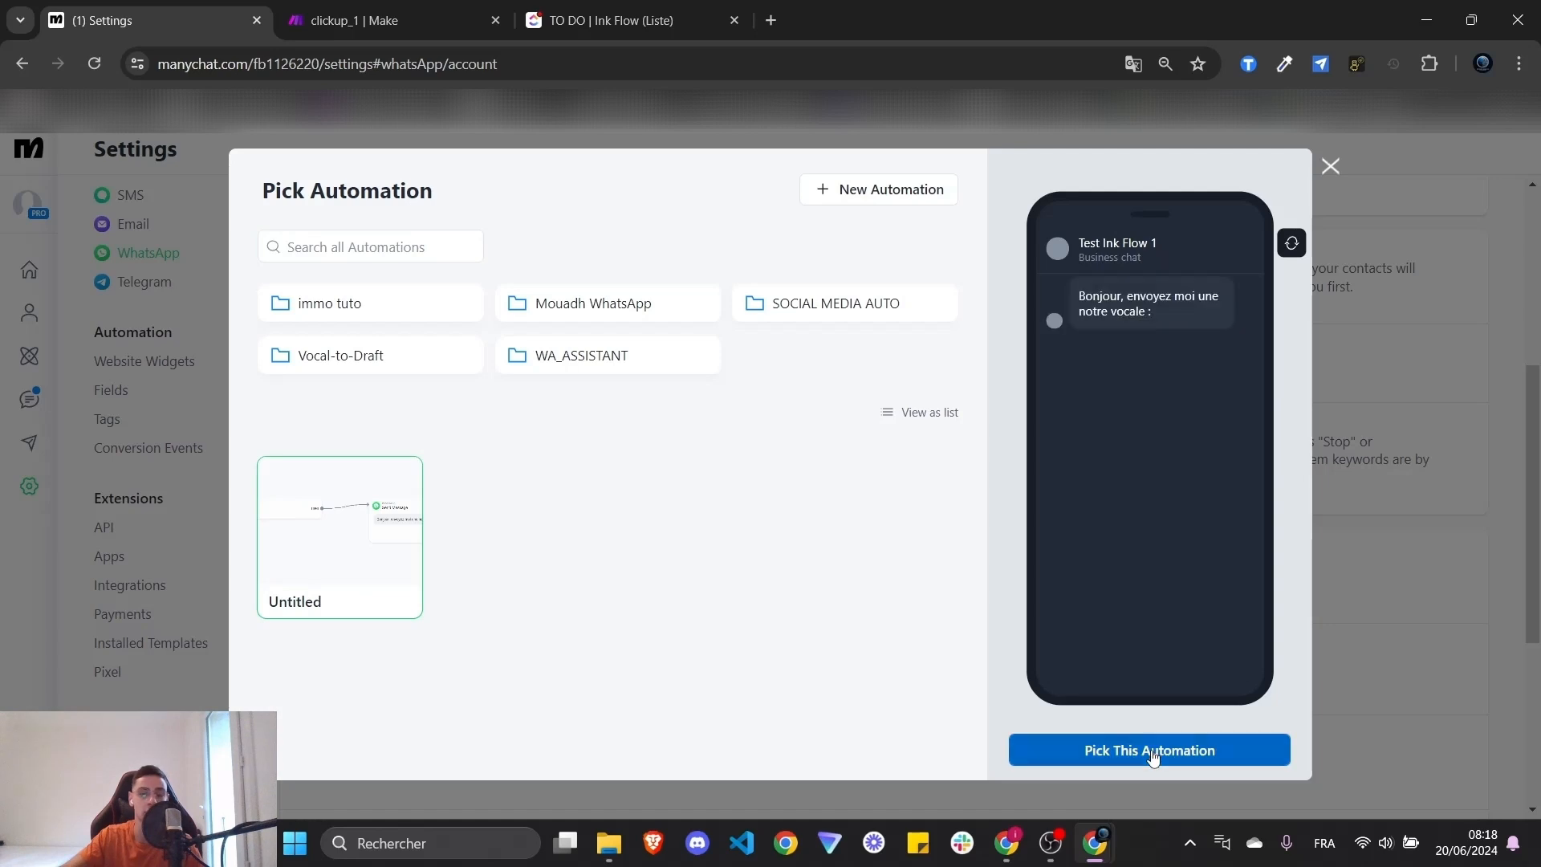
pyautogui.click(1153, 750)
pyautogui.scroll(5, 726, 509)
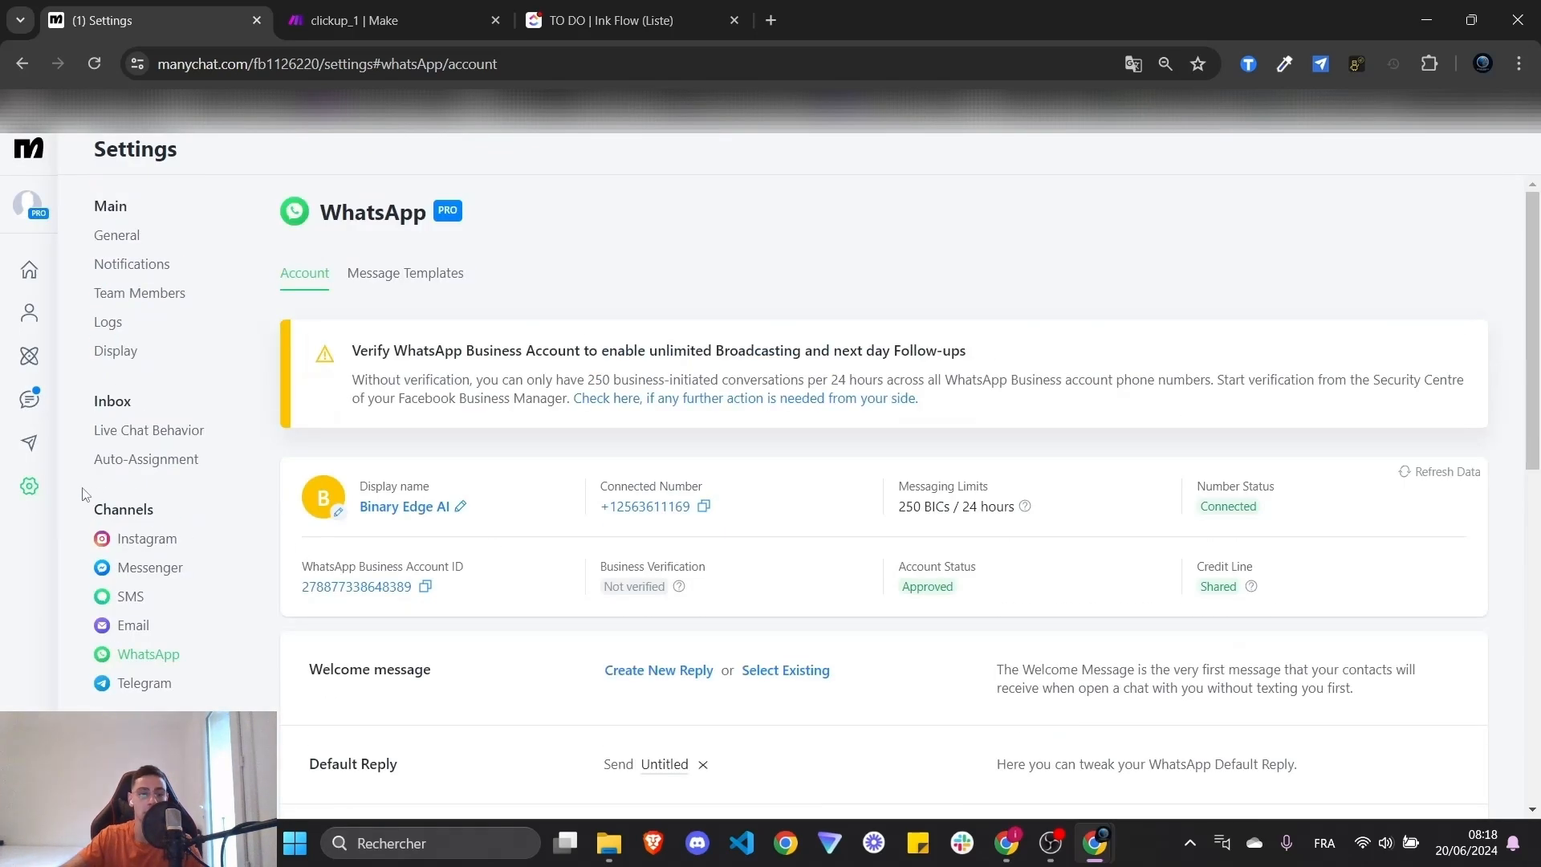
pyautogui.click(27, 357)
# - Put the Untitled automation into edit mode and open its Send Message step
pyautogui.click(527, 598)
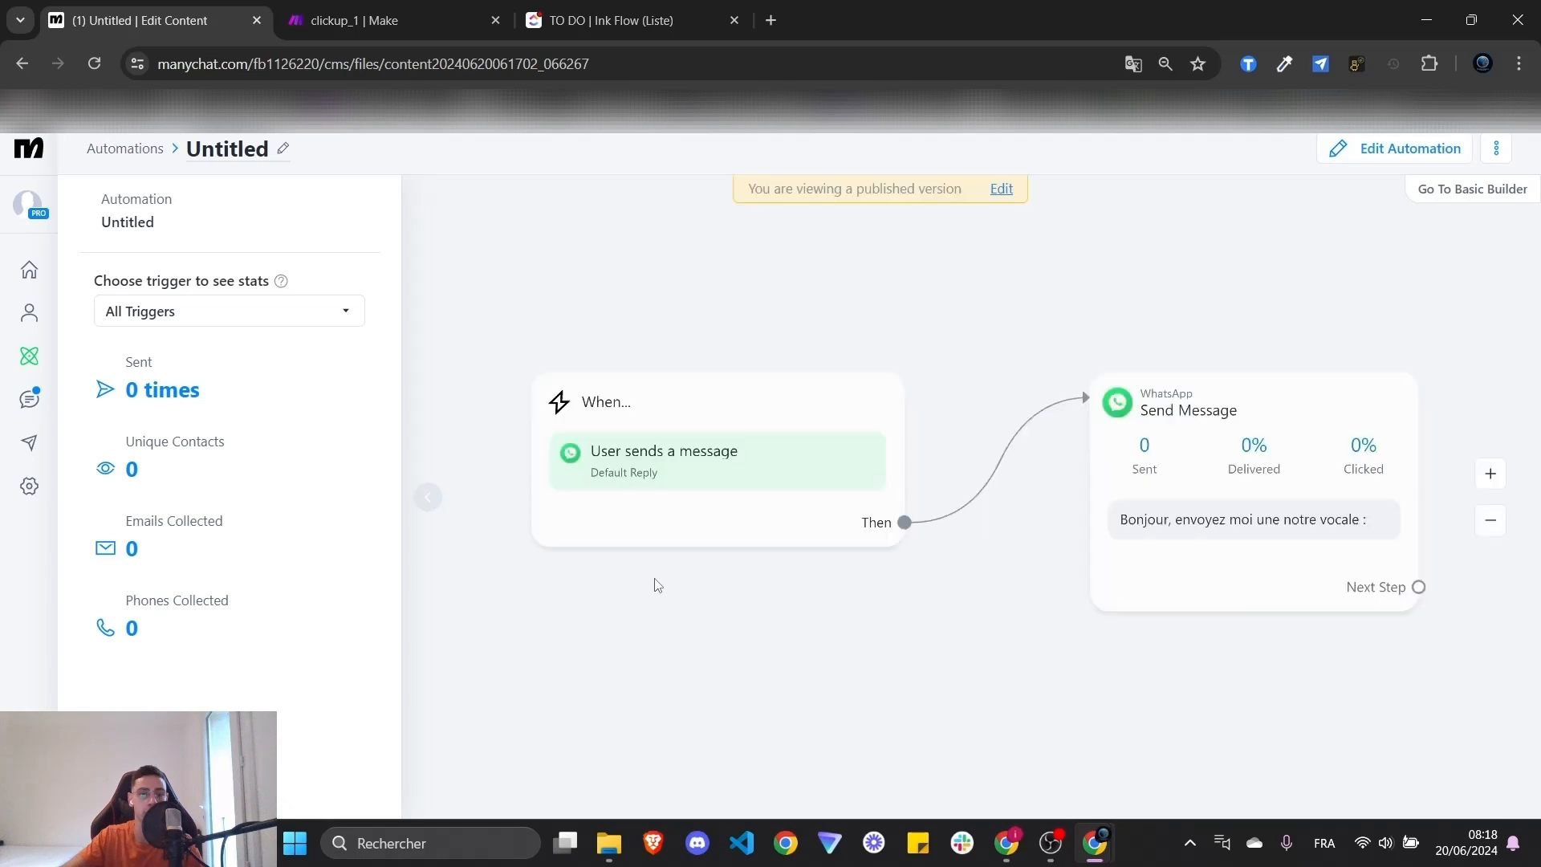
pyautogui.click(1017, 191)
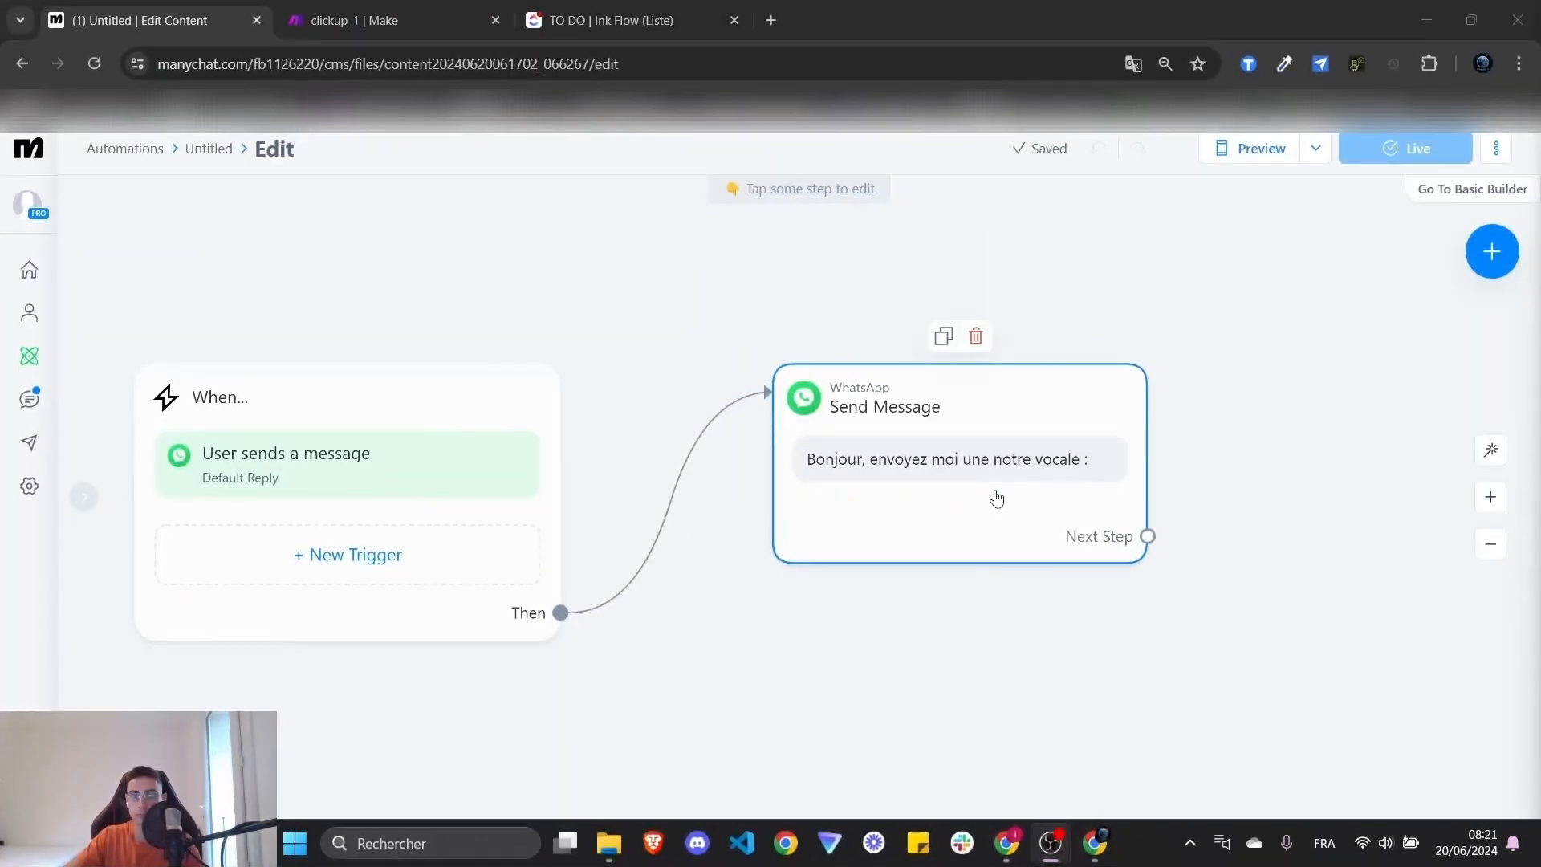
pyautogui.click(997, 497)
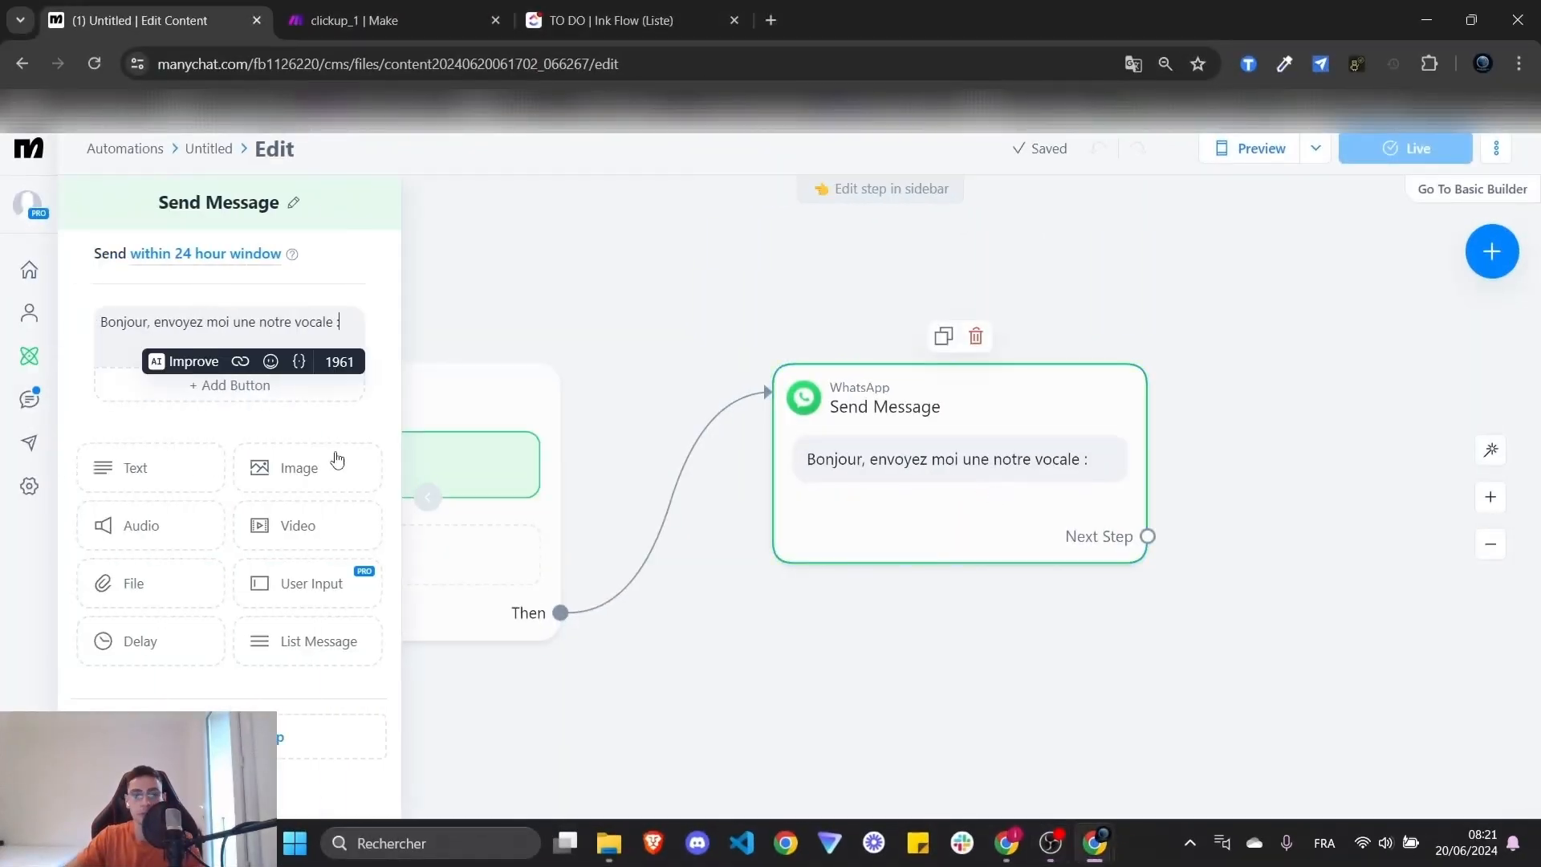
pyautogui.tripleClick(219, 324)
pyautogui.click(733, 647)
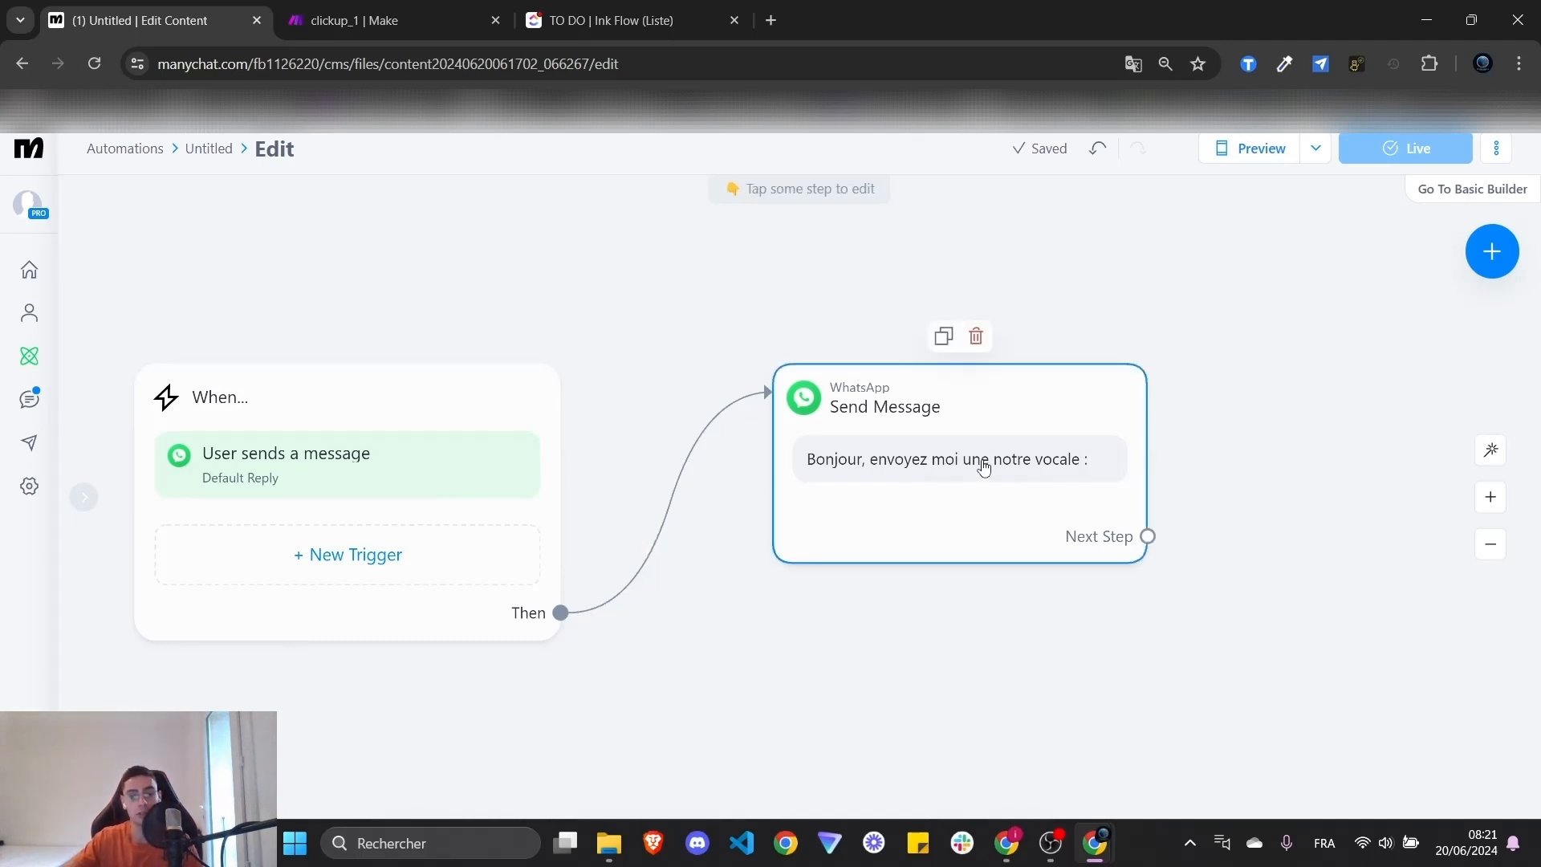
pyautogui.click(951, 434)
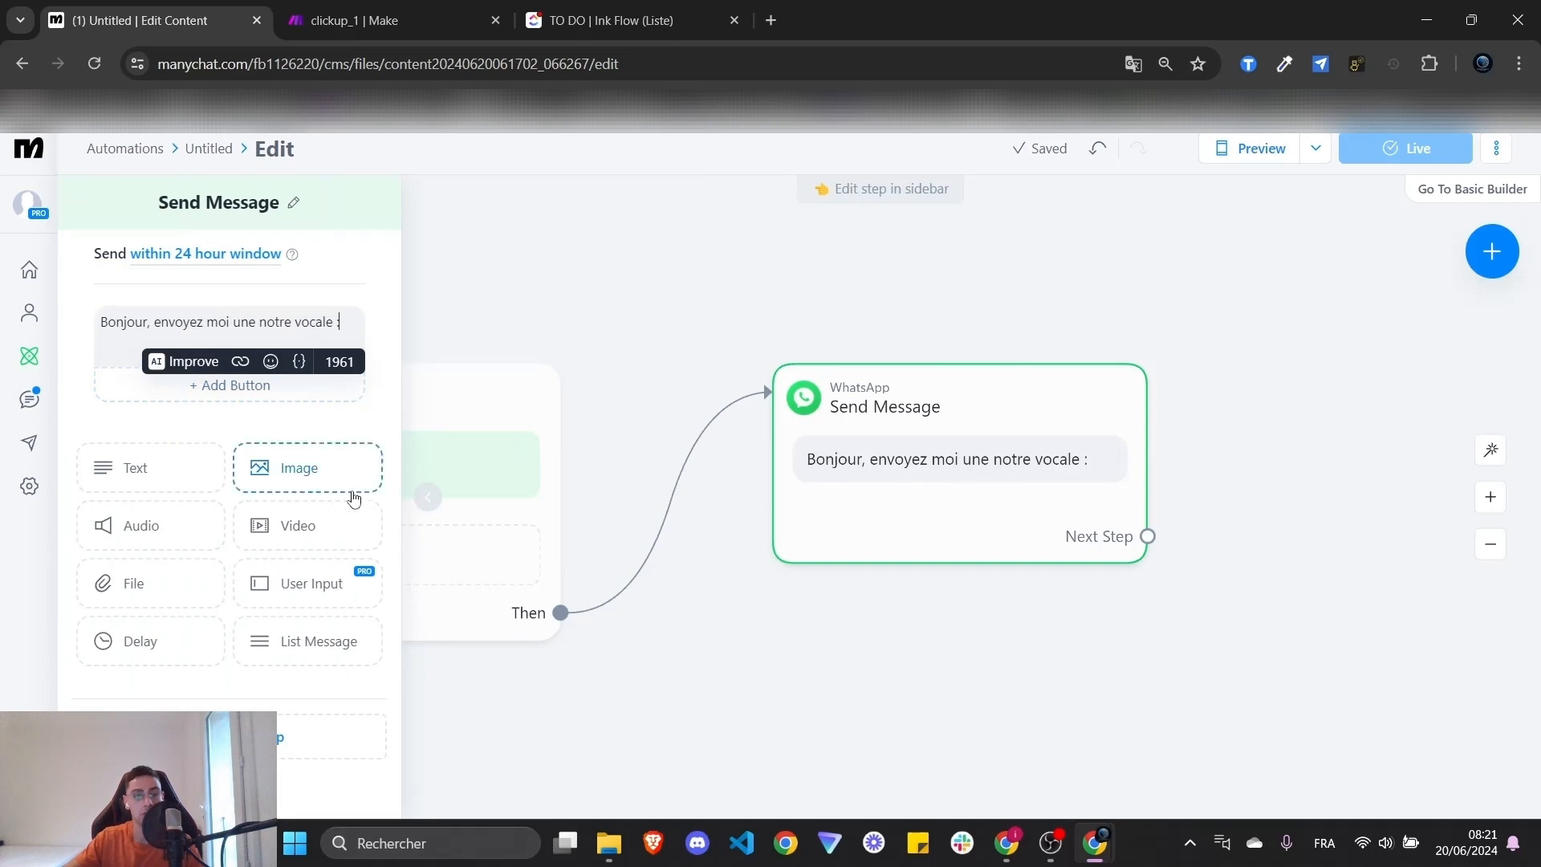
# - Replace the greeting with a User Input question expecting a File reply
pyautogui.click(305, 599)
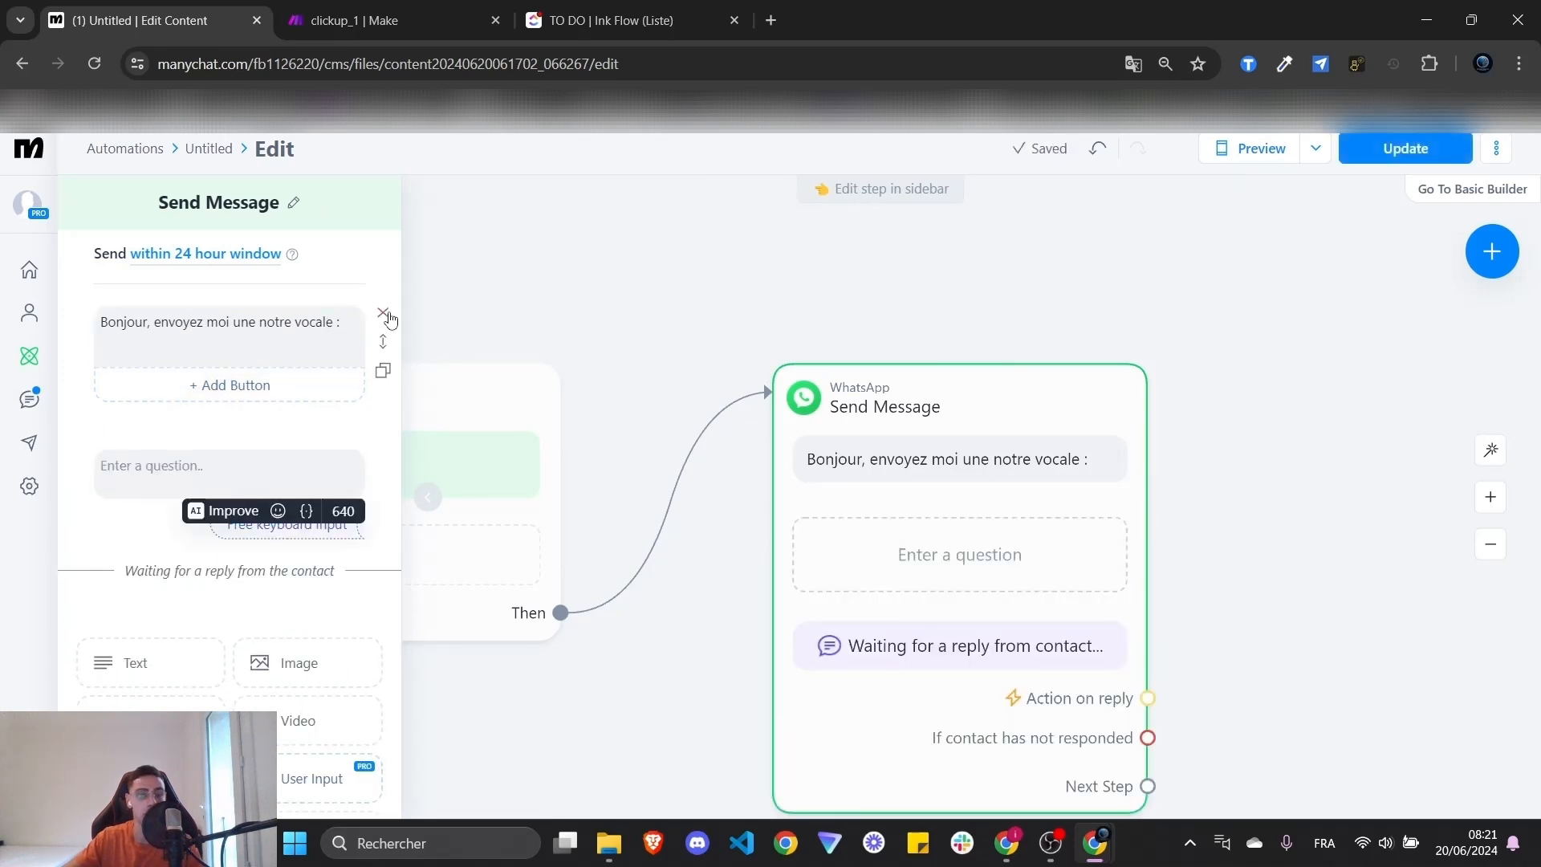
pyautogui.click(383, 313)
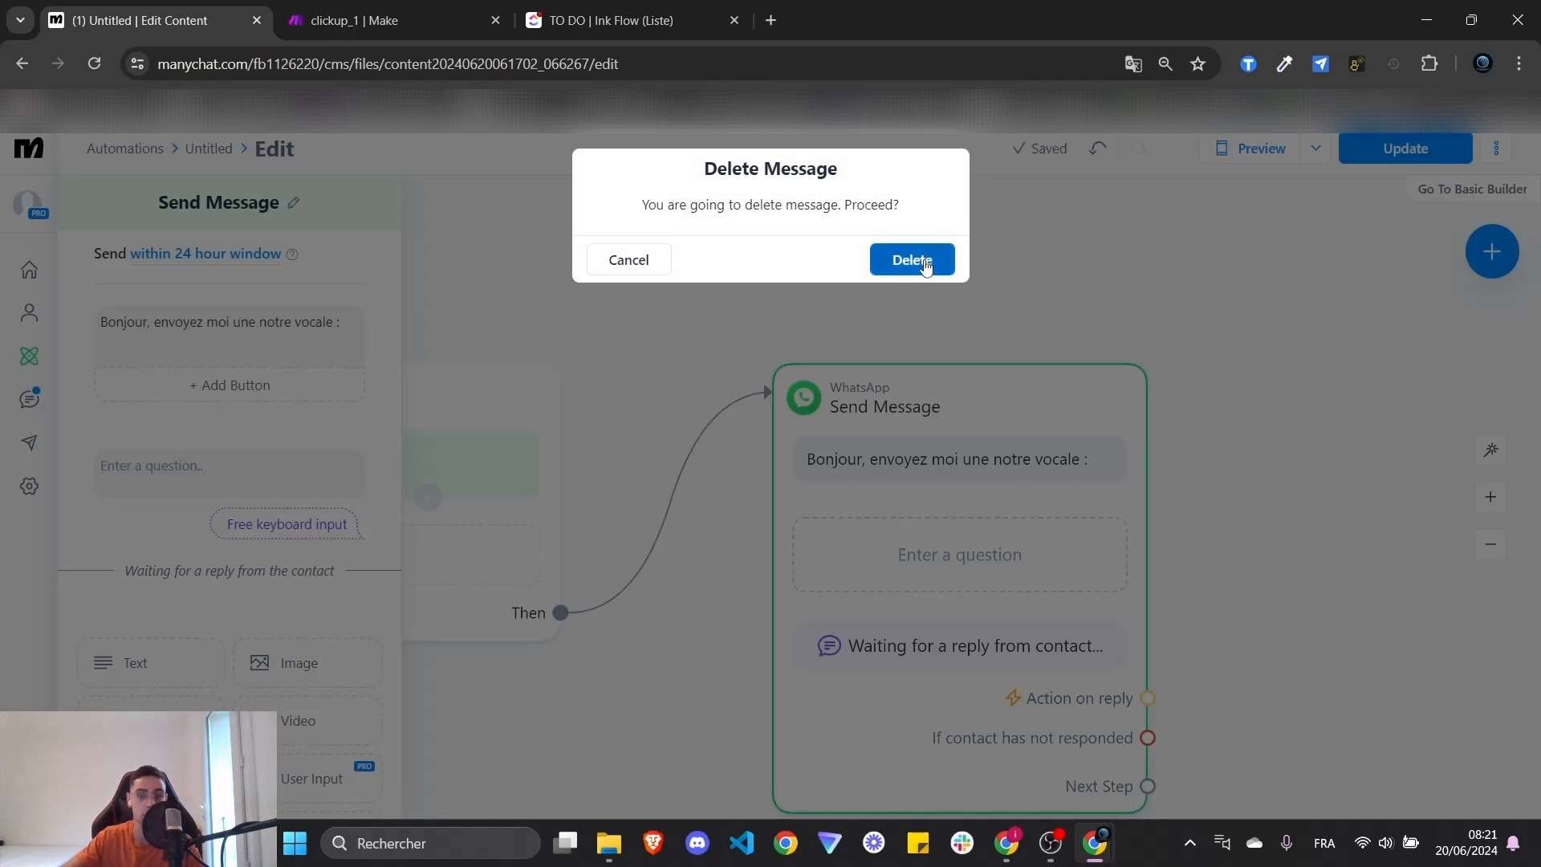
pyautogui.click(915, 259)
pyautogui.click(241, 347)
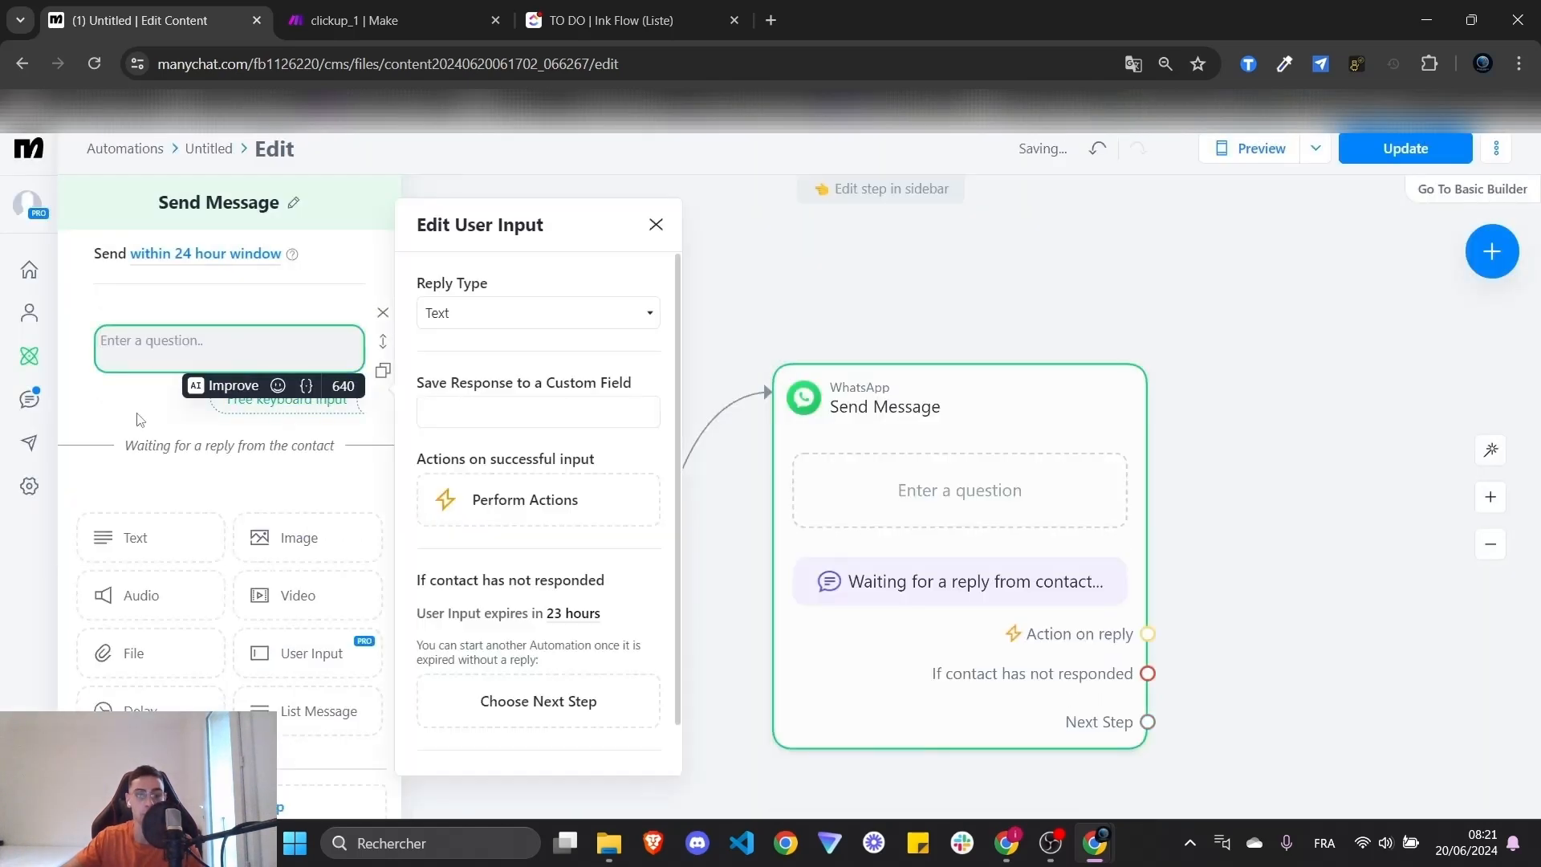
pyautogui.click(525, 326)
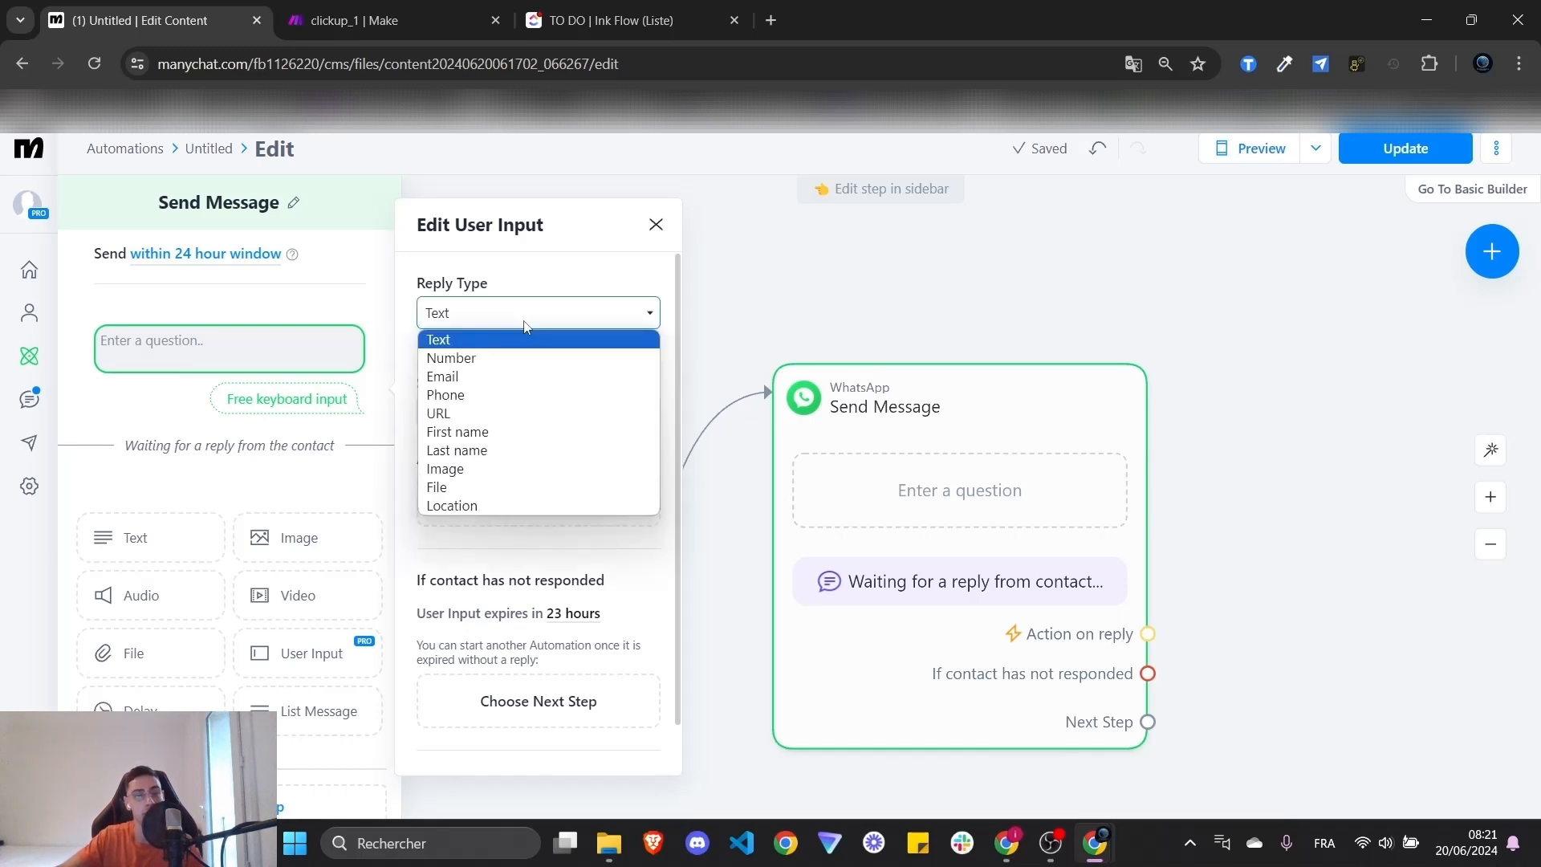
pyautogui.click(477, 490)
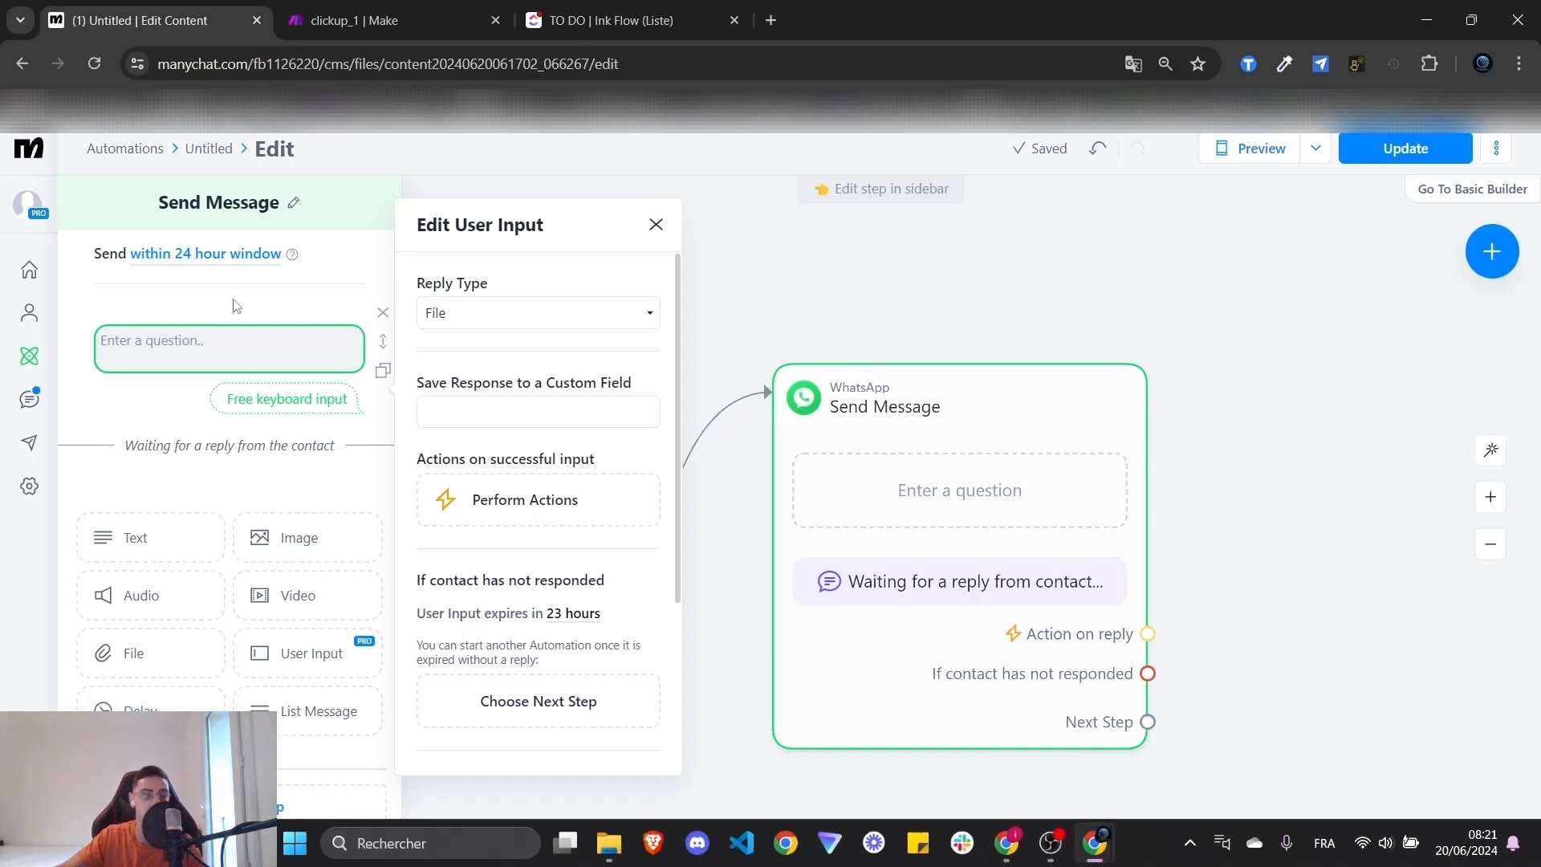
# - Write the question asking the contact for a text or voice message
pyautogui.click(183, 343)
pyautogui.moveTo(80, 320)
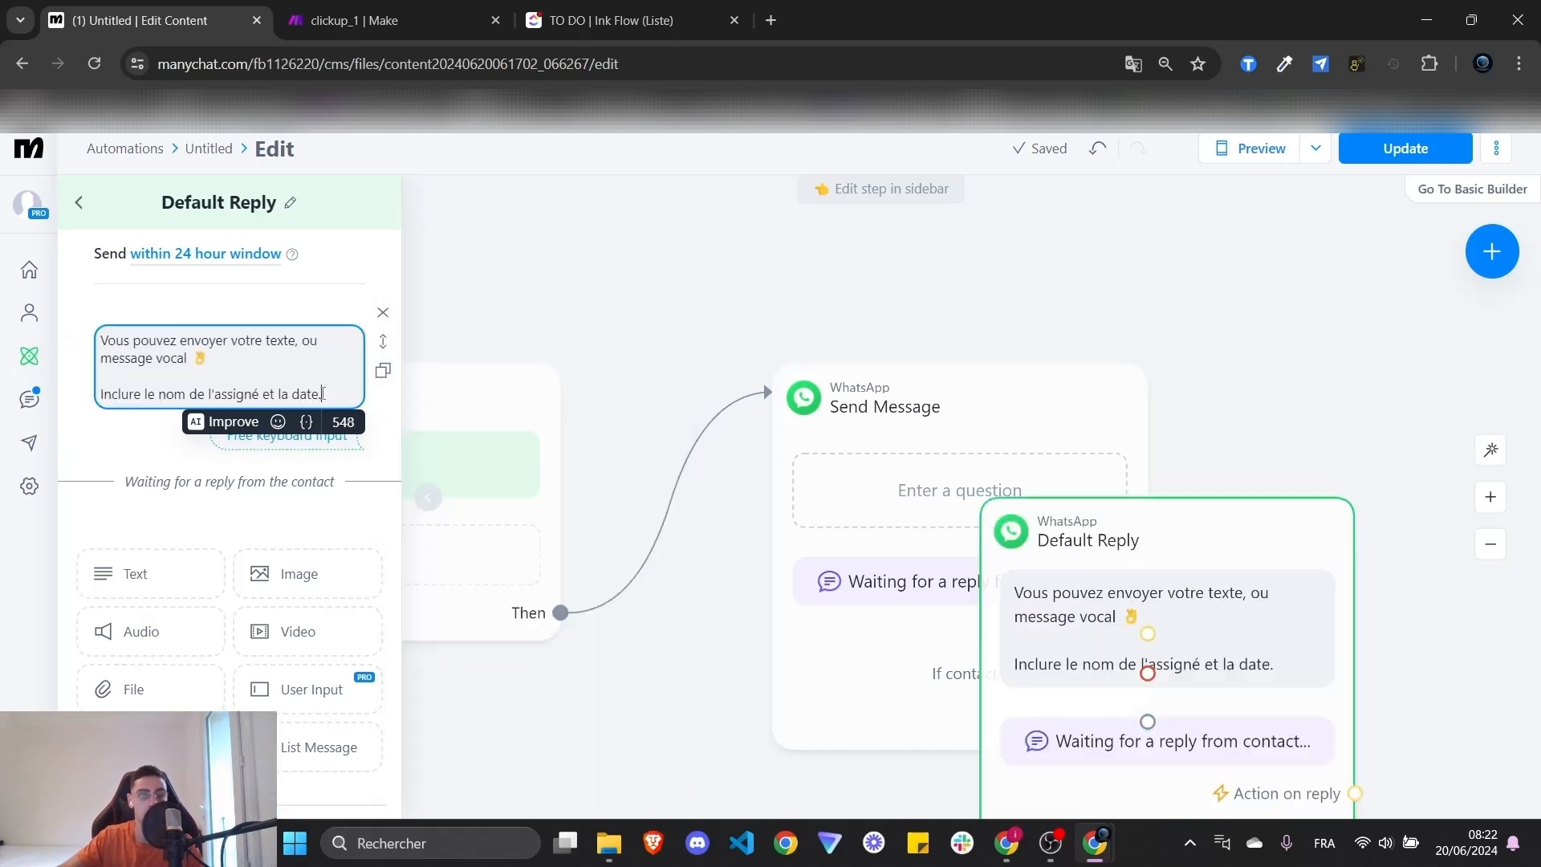
pyautogui.moveTo(327, 394); pyautogui.dragTo(105, 348)
pyautogui.click(261, 369)
# - Review the question text, selecting the words 'l'assigné' and 'date'
pyautogui.moveTo(214, 361); pyautogui.dragTo(90, 347)
pyautogui.click(250, 378)
pyautogui.tripleClick(174, 394)
pyautogui.doubleClick(234, 394)
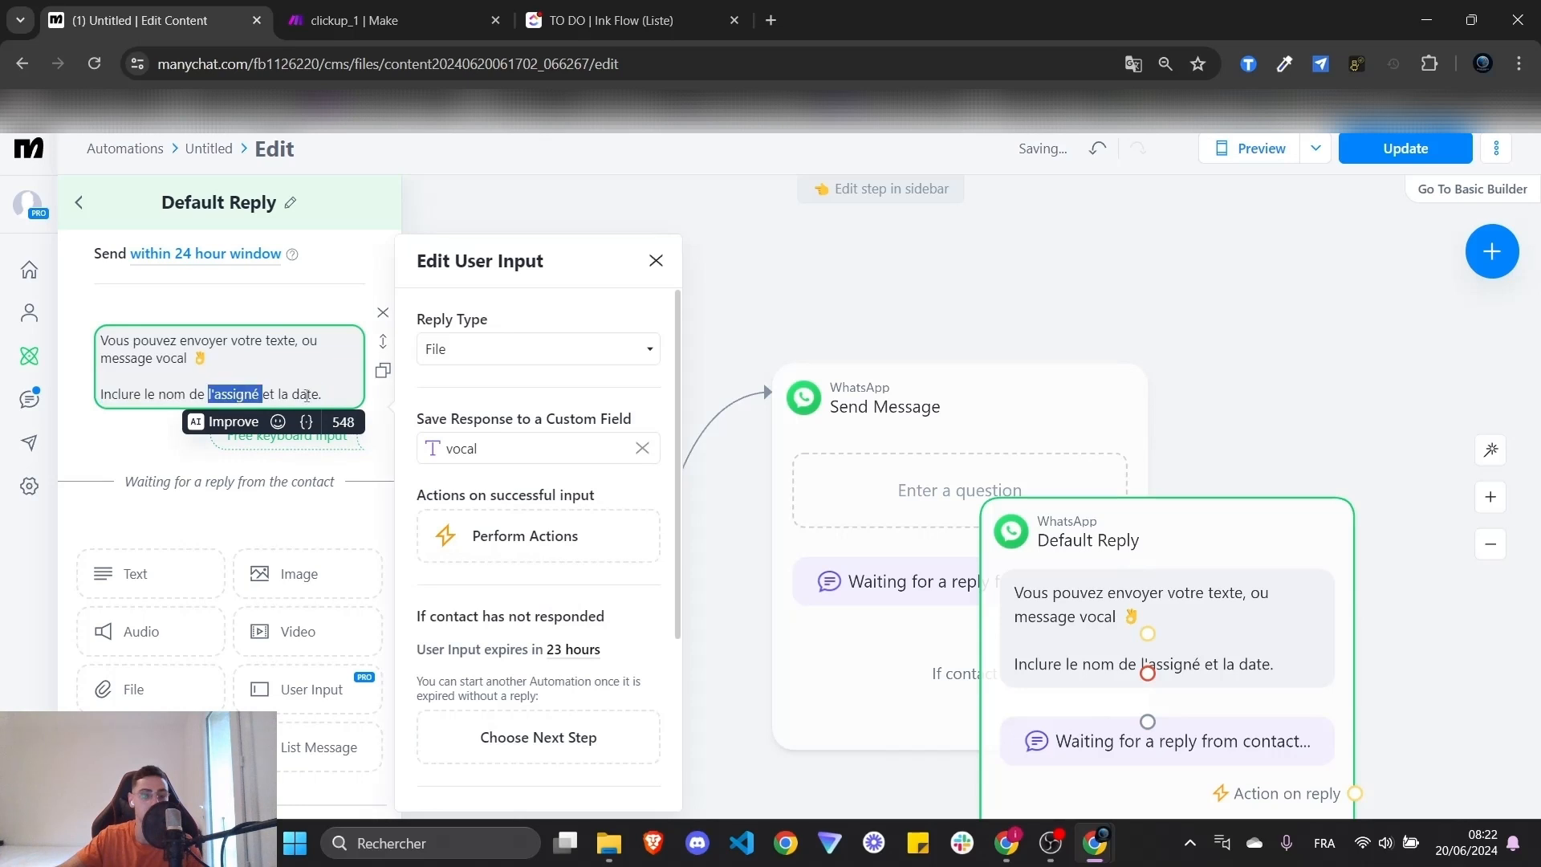
pyautogui.click(326, 386)
pyautogui.doubleClick(307, 393)
pyautogui.click(333, 395)
pyautogui.moveTo(333, 394); pyautogui.dragTo(104, 358)
pyautogui.click(102, 358)
pyautogui.click(244, 368)
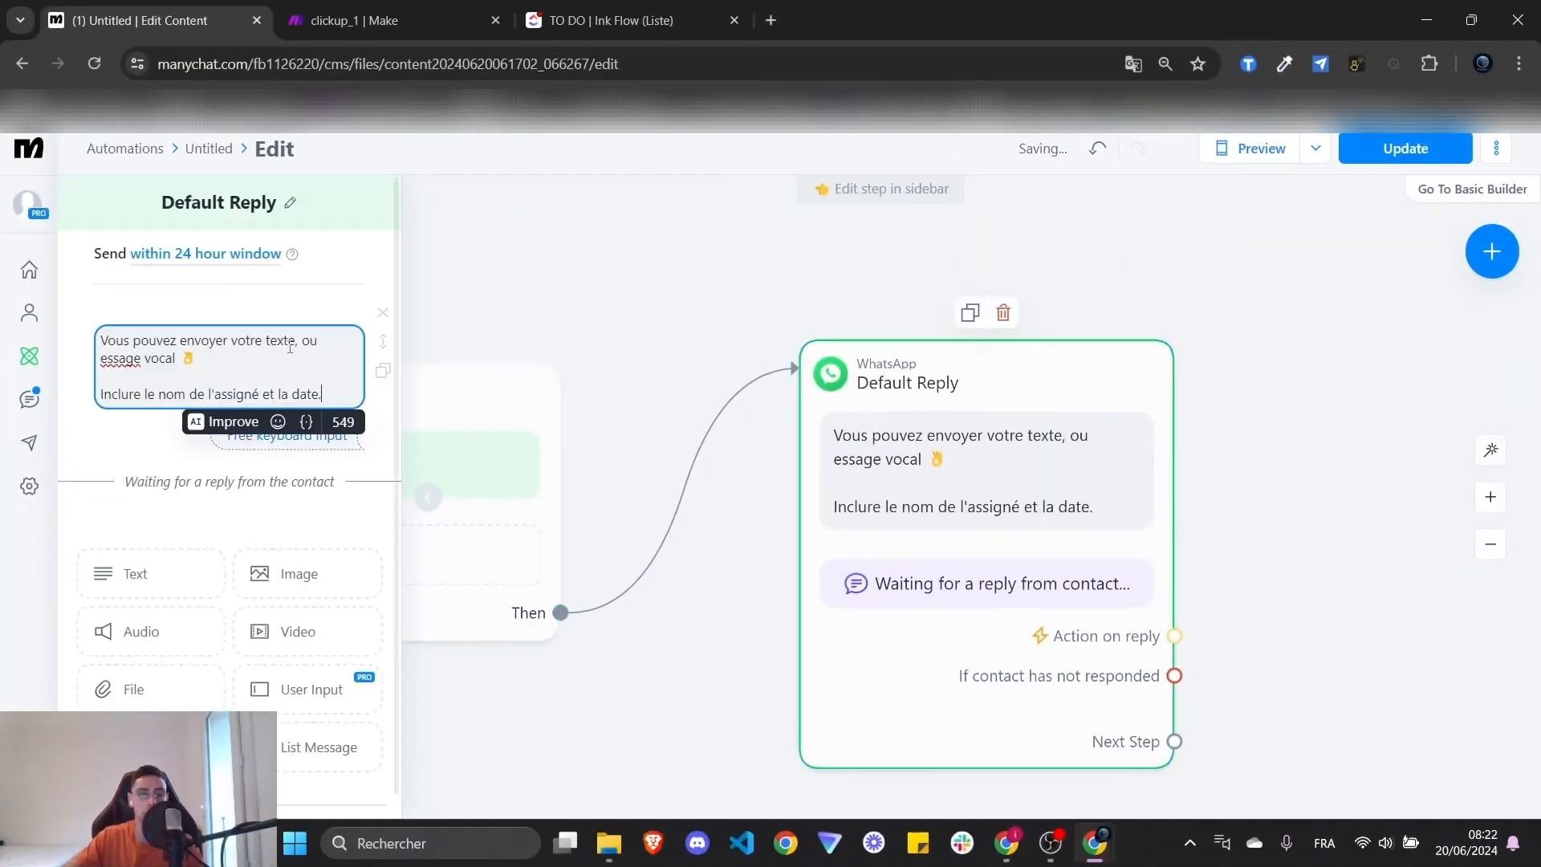
# - Clear 'vocal' from the File reply's save-to custom field, leaving it empty
pyautogui.click(268, 372)
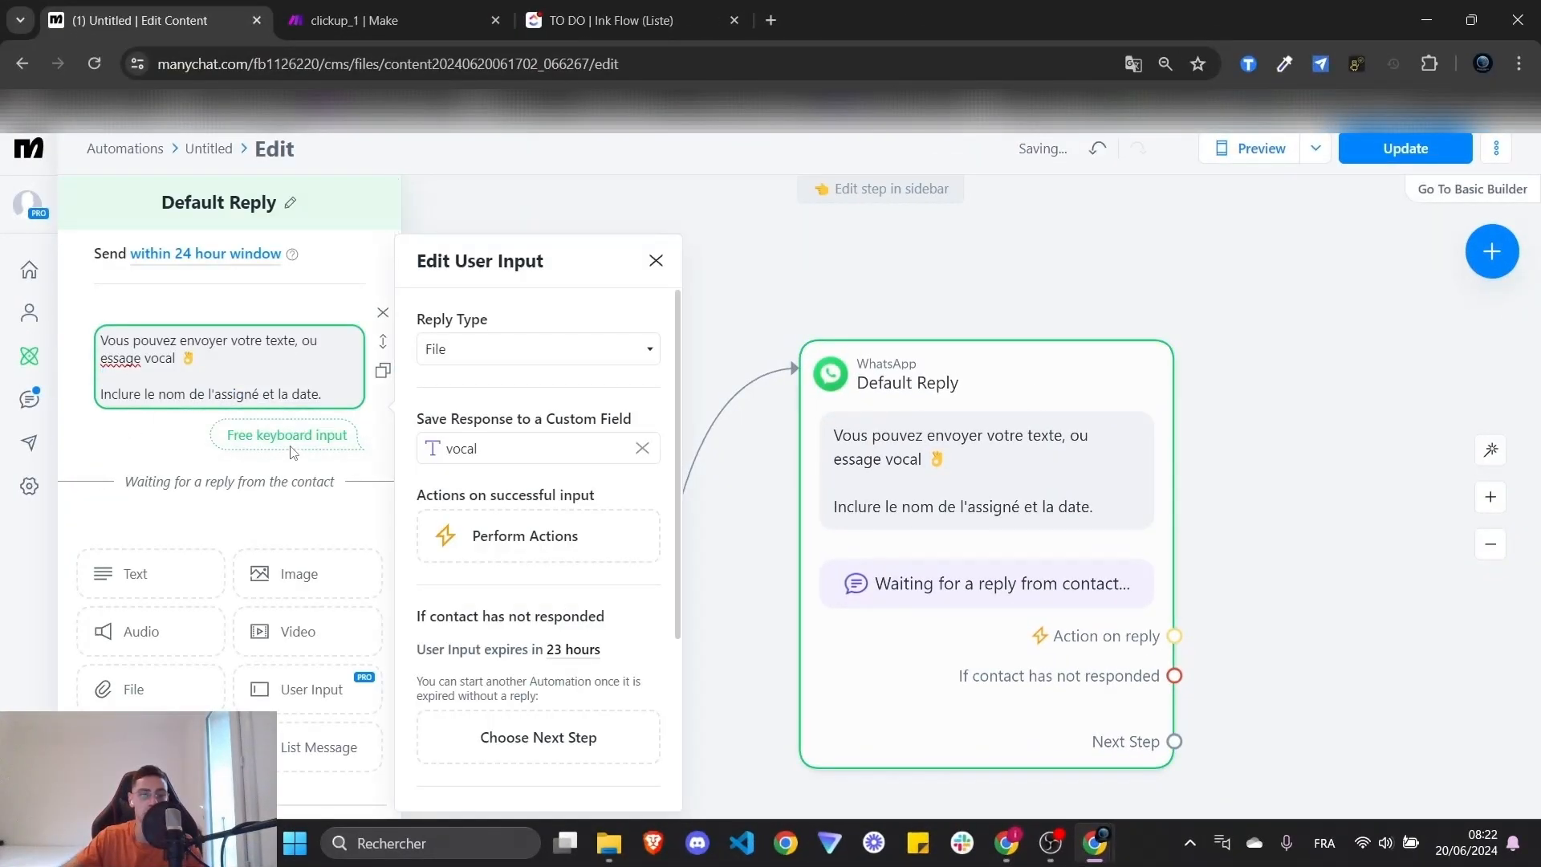
pyautogui.click(478, 456)
pyautogui.click(524, 398)
pyautogui.click(470, 448)
pyautogui.click(510, 401)
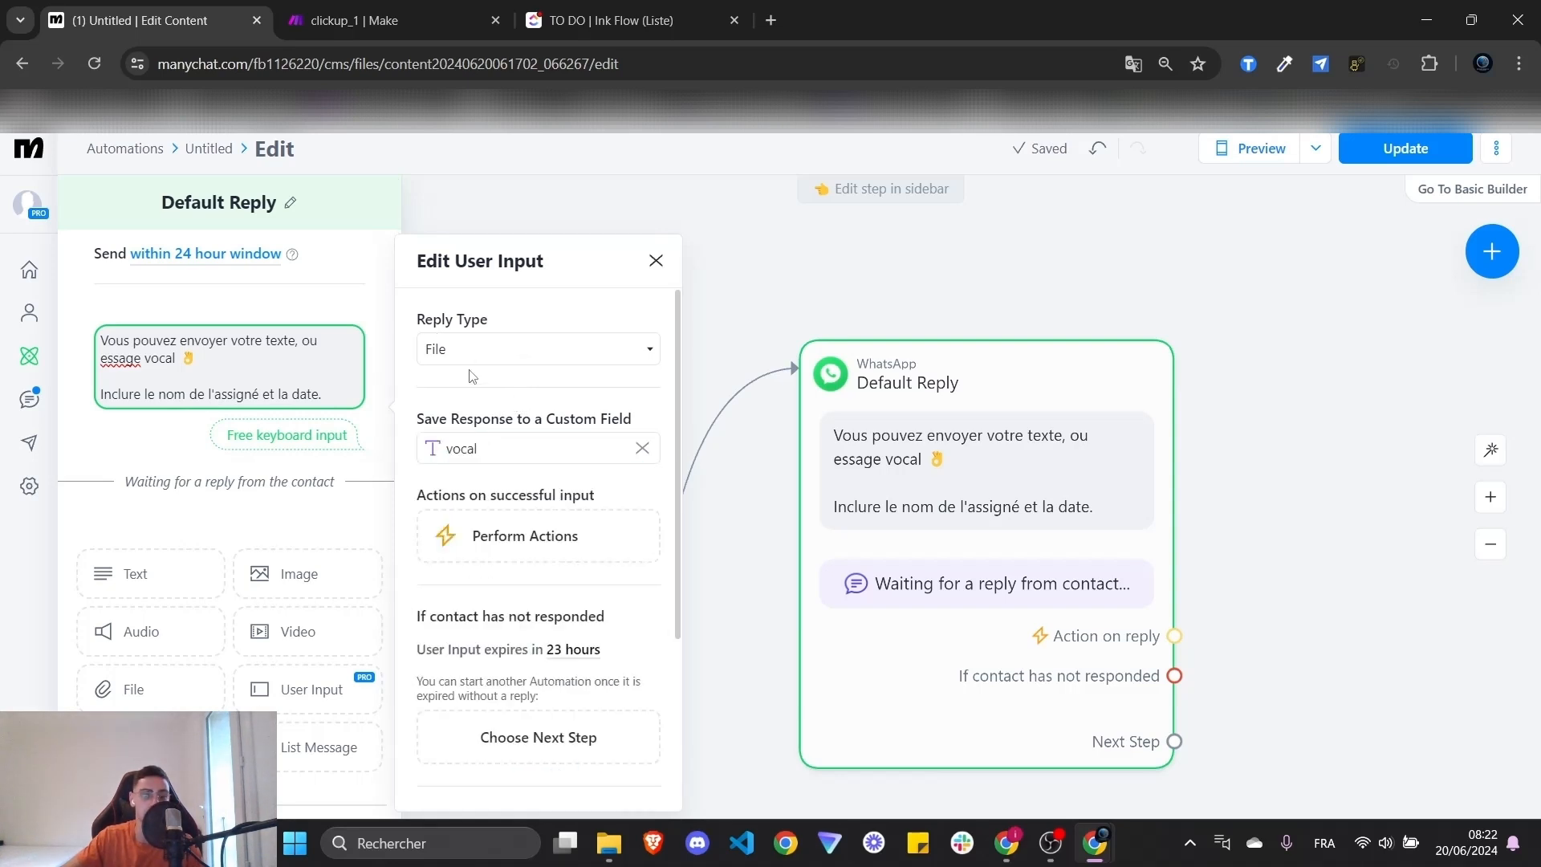
pyautogui.click(478, 448)
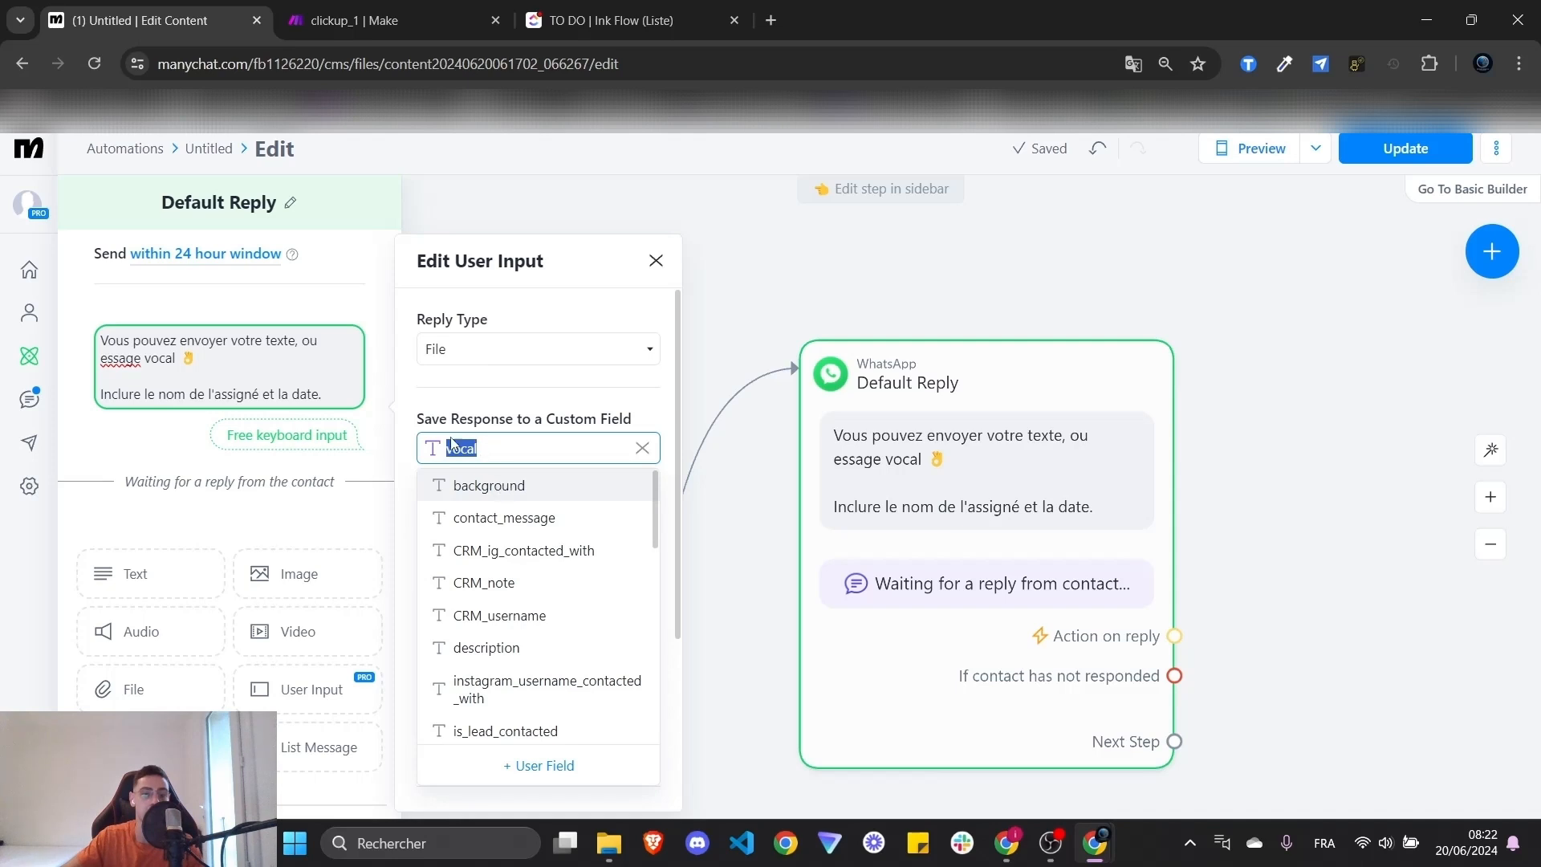
pyautogui.click(484, 402)
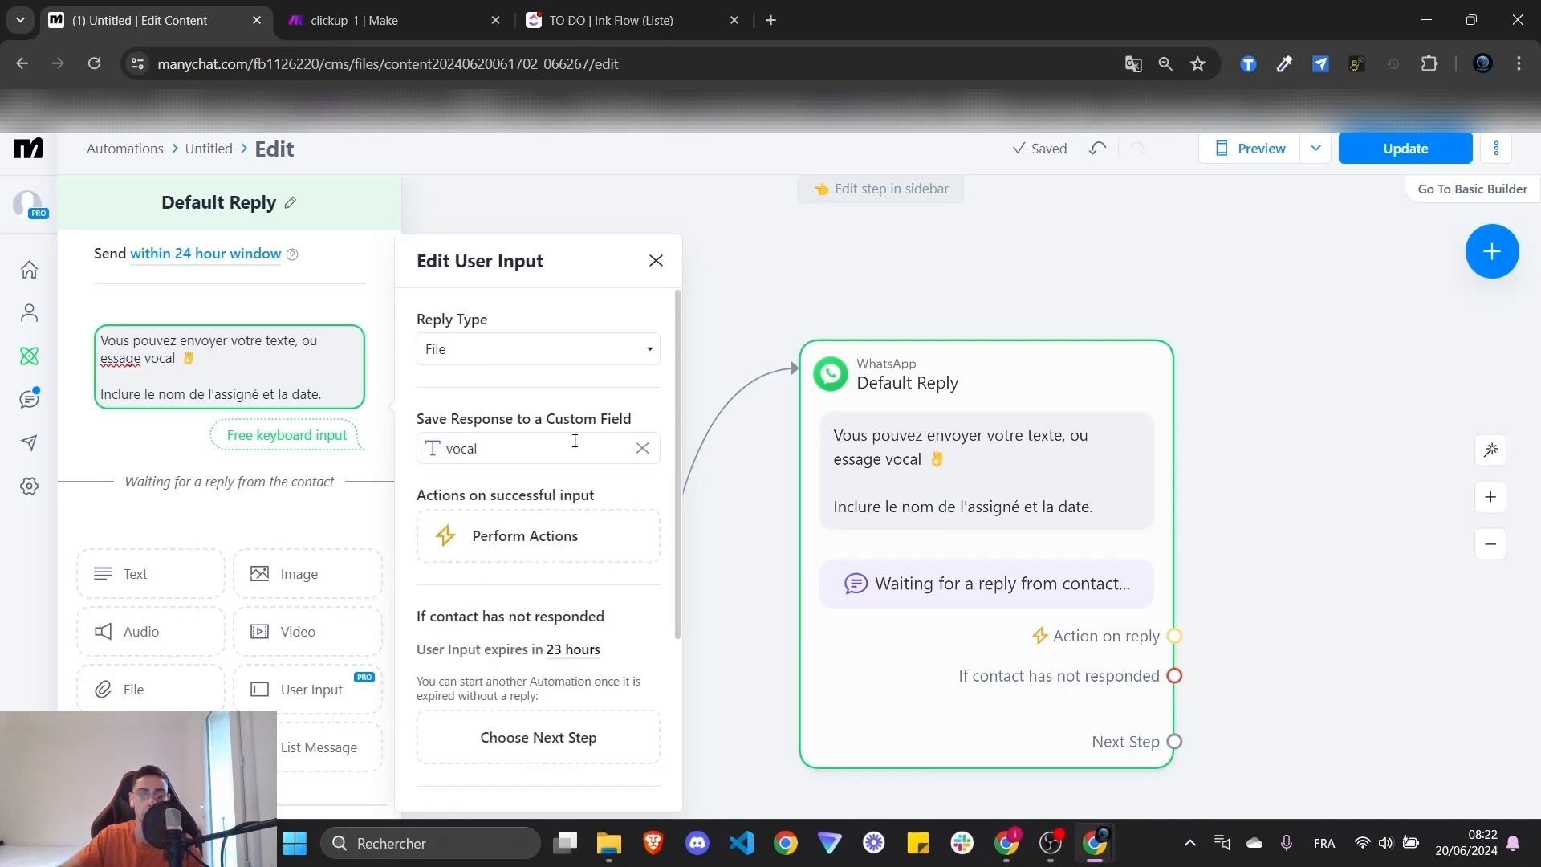
pyautogui.click(642, 448)
pyautogui.click(428, 448)
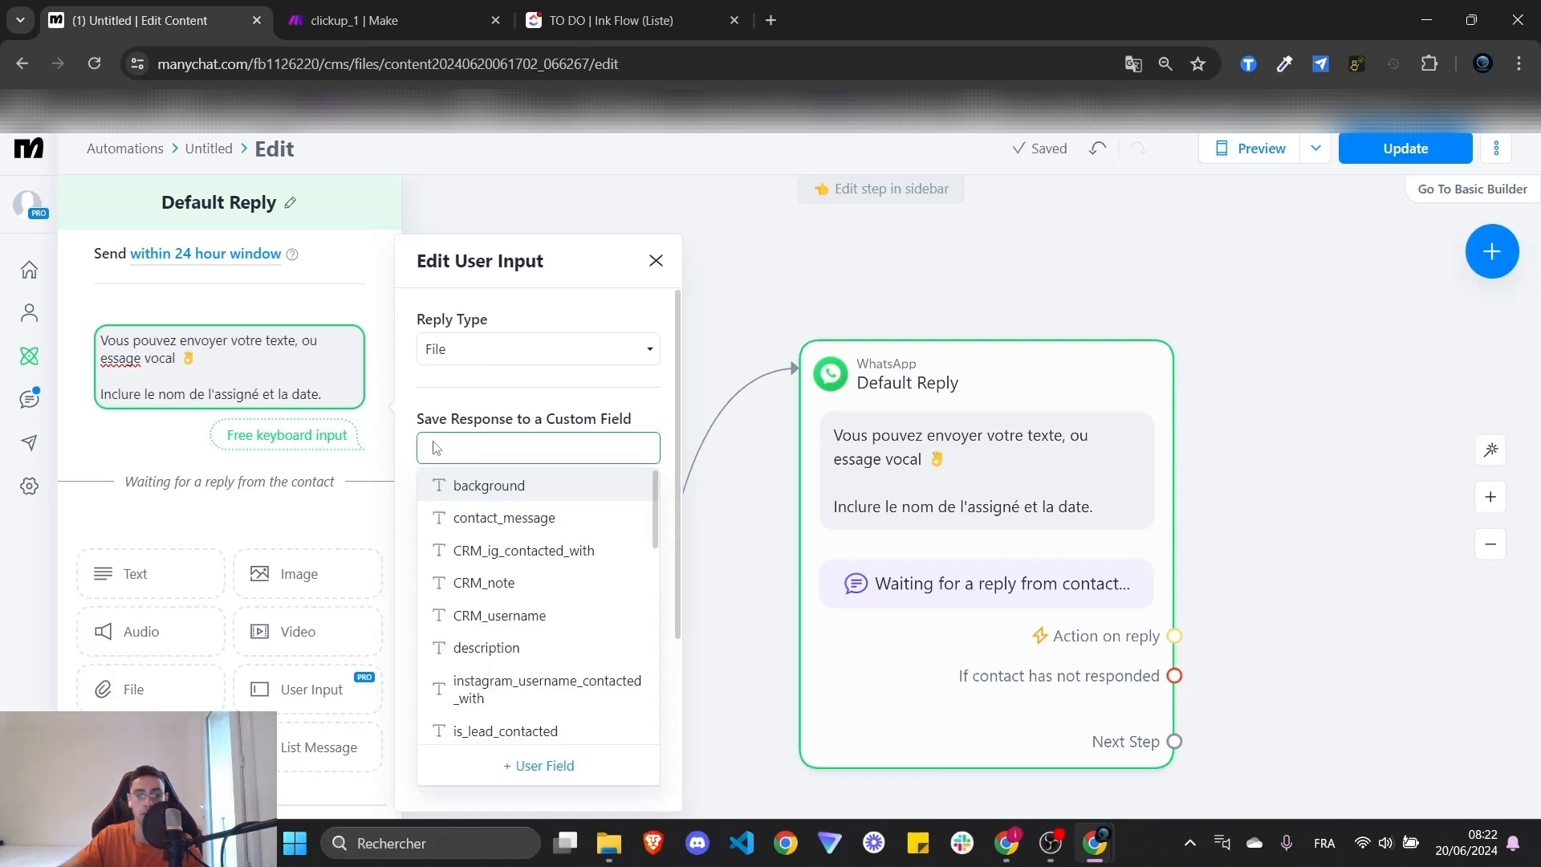
pyautogui.click(492, 454)
pyautogui.click(496, 442)
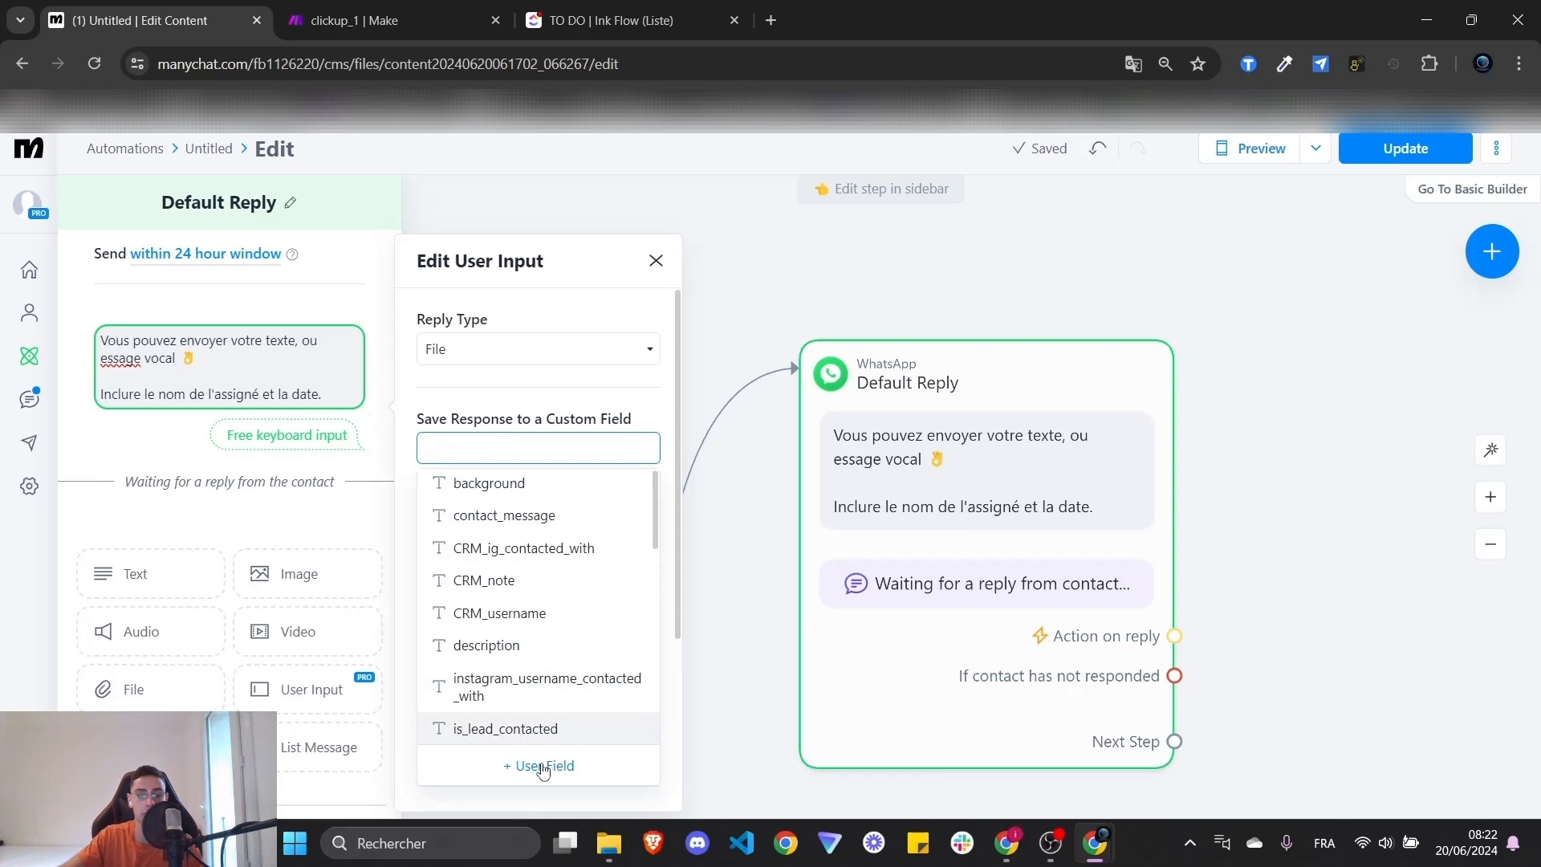
# - Create a new Text user field named 'vocal'
pyautogui.click(541, 763)
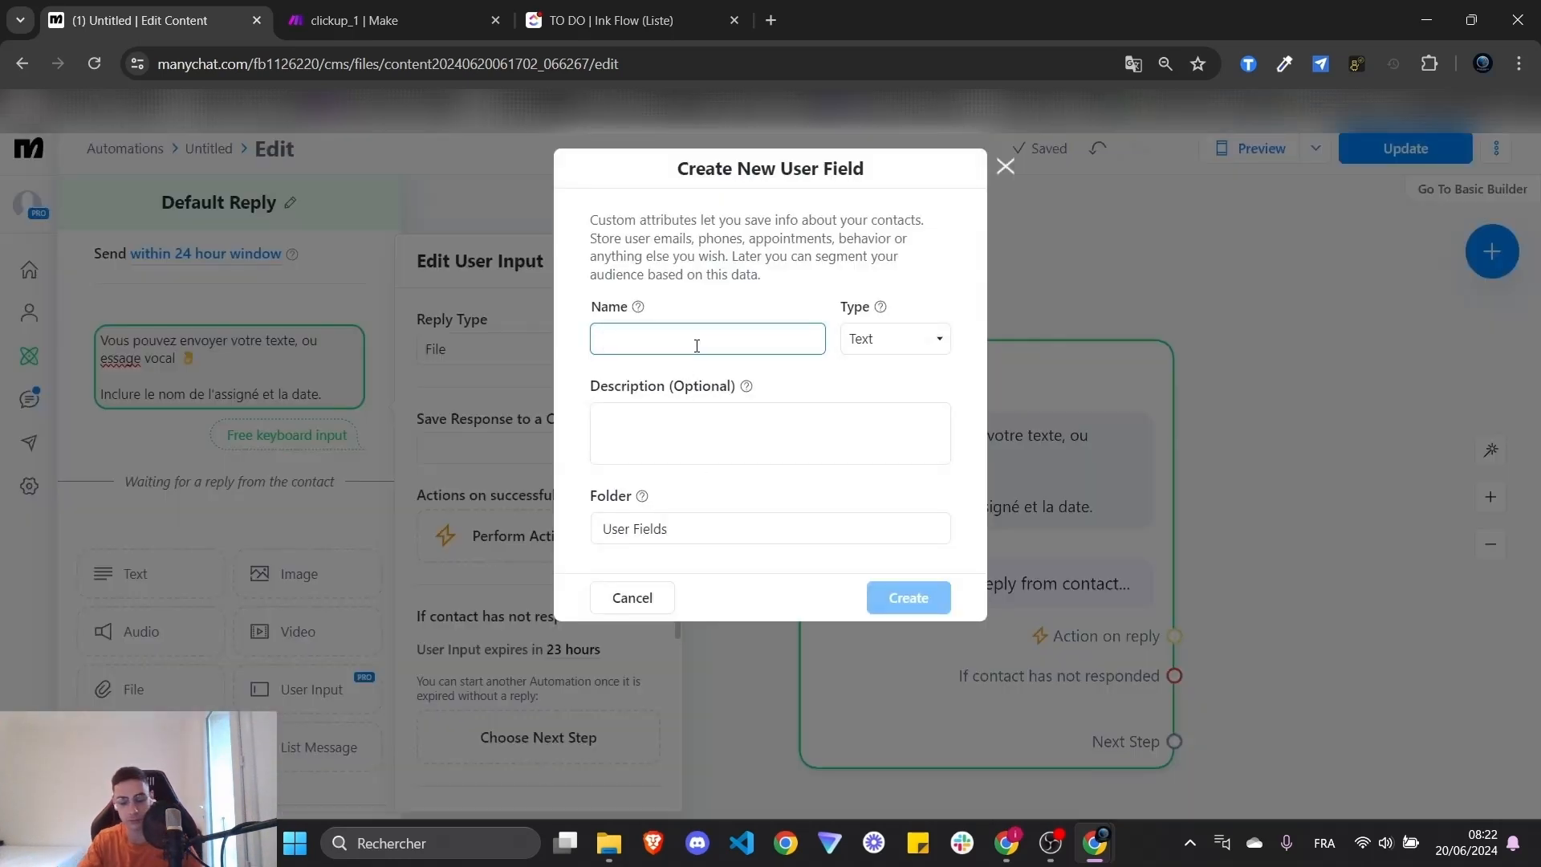
pyautogui.write('vocal')
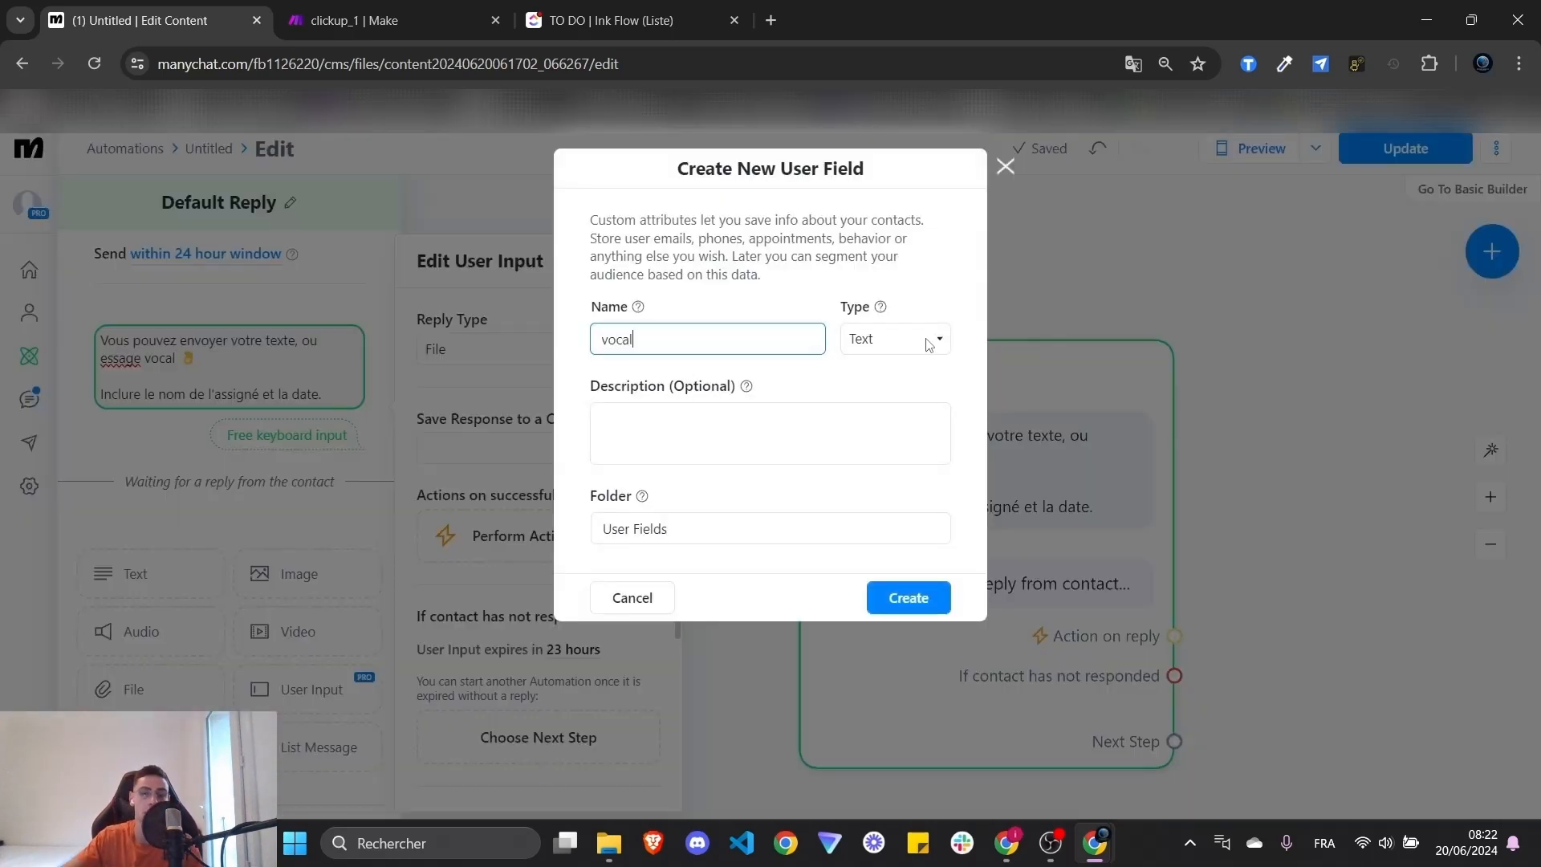
pyautogui.click(929, 345)
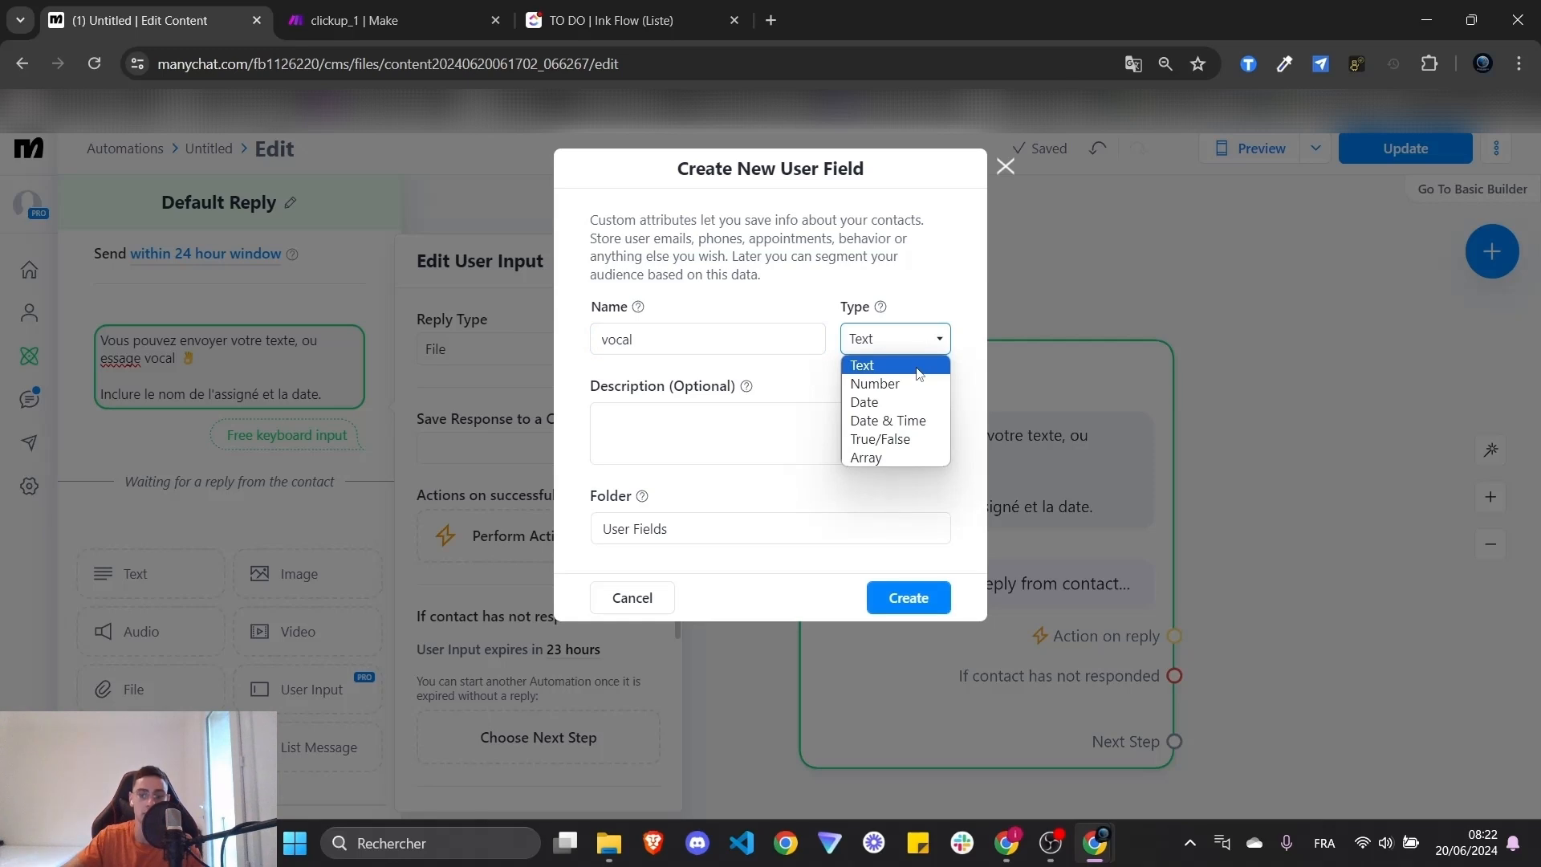
pyautogui.click(1005, 166)
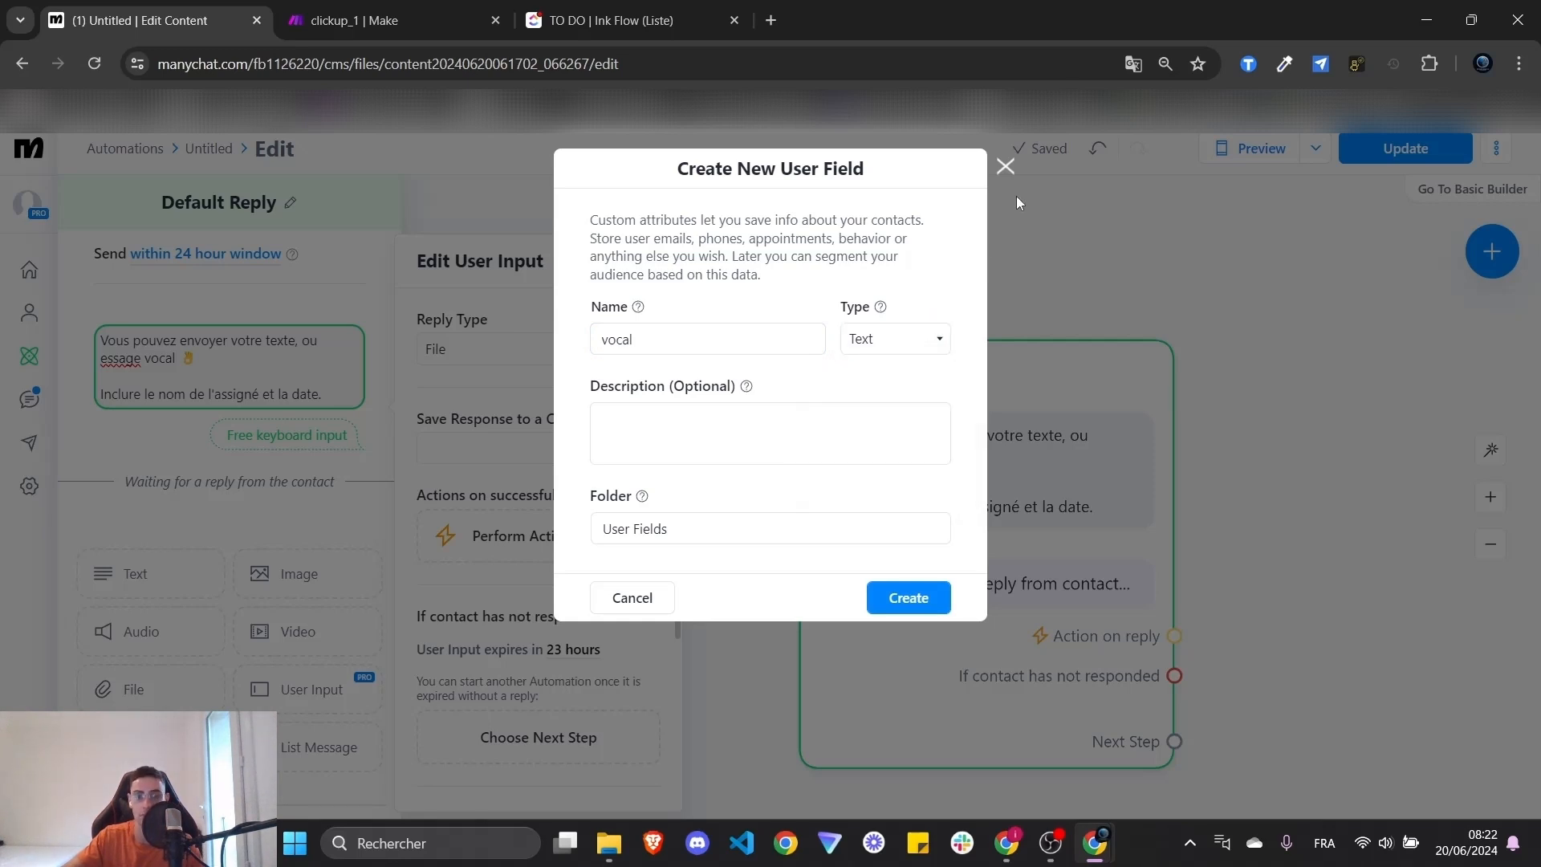
pyautogui.click(1006, 166)
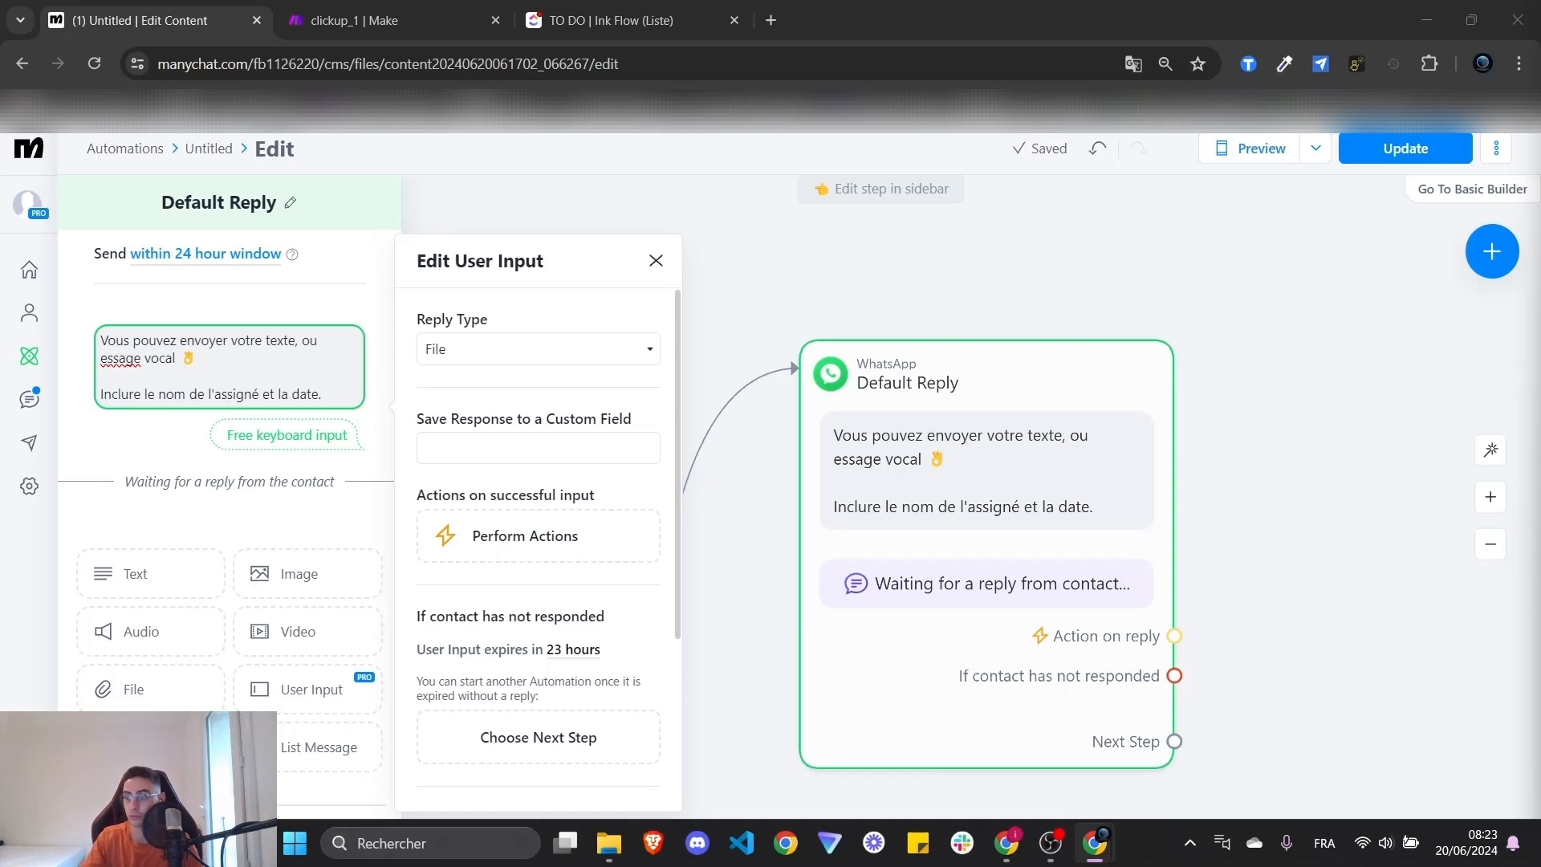
# - Save the File reply into the 'vocal' custom field
pyautogui.click(534, 449)
pyautogui.write('voc')
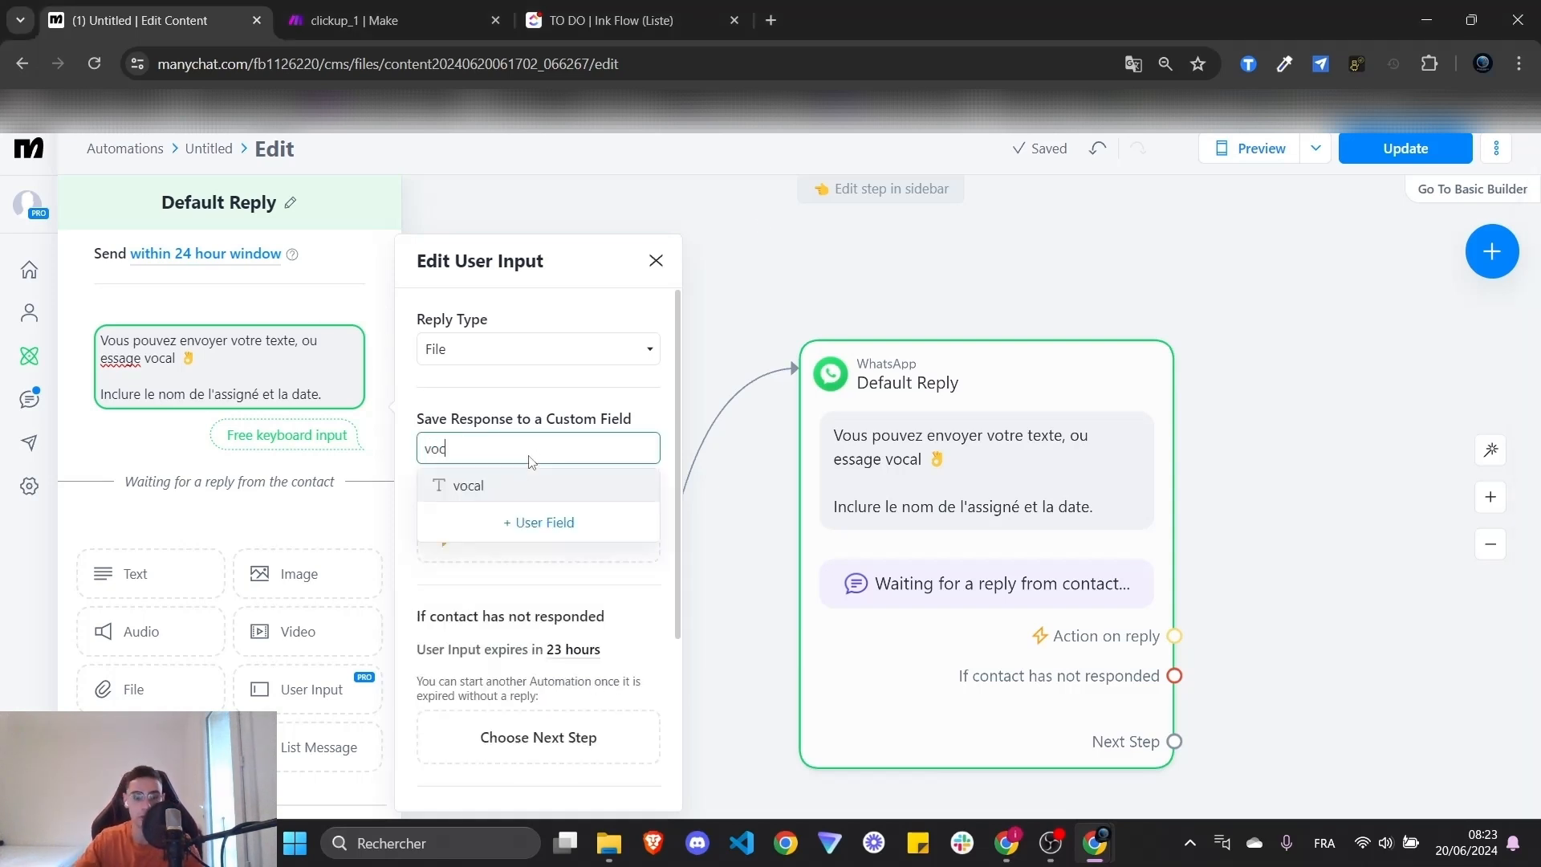
pyautogui.click(516, 486)
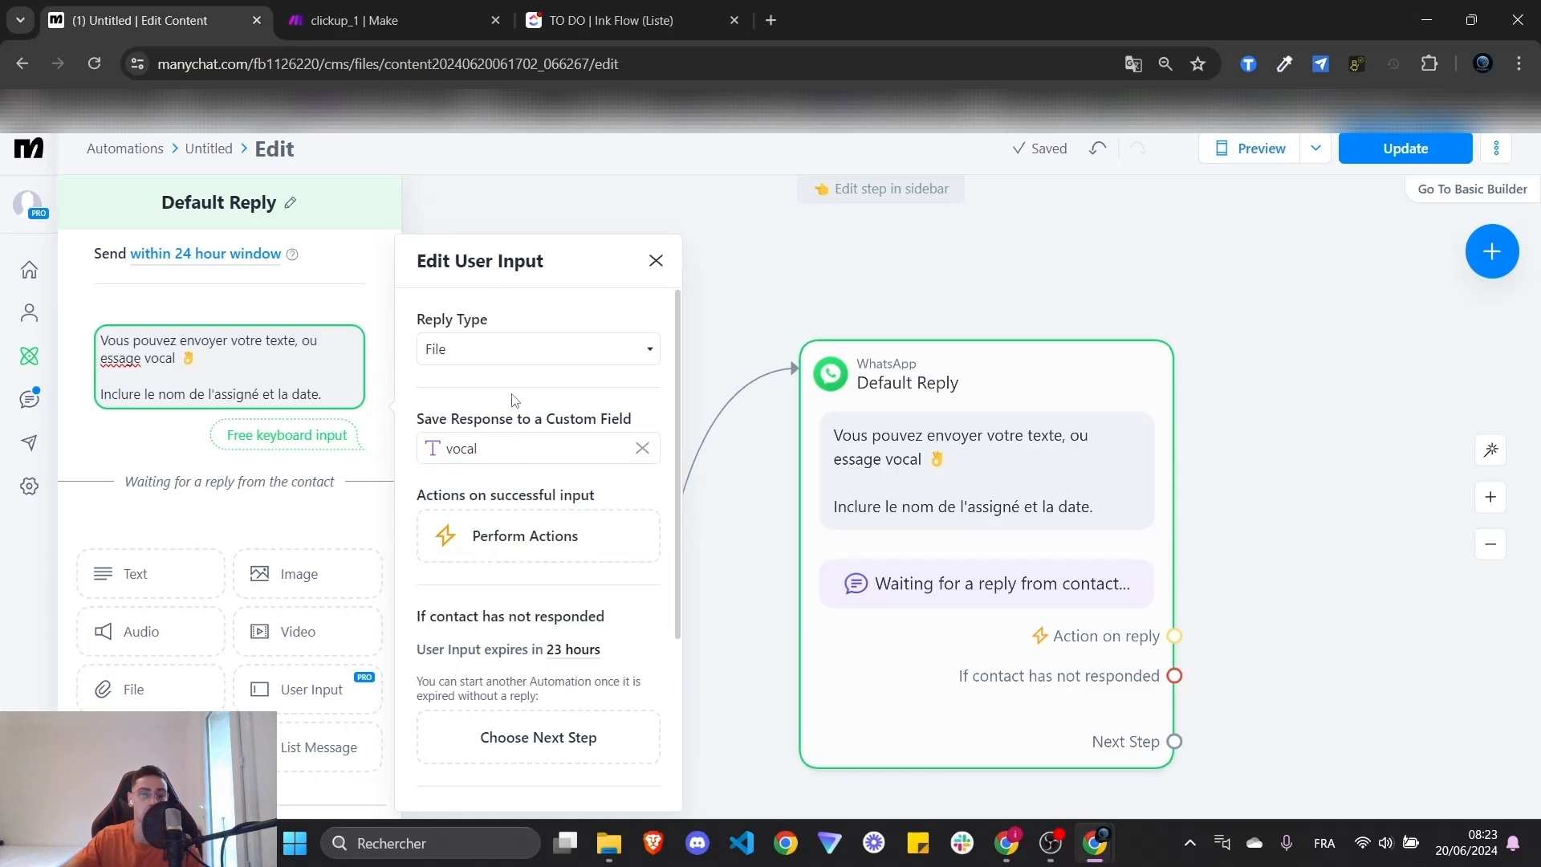
pyautogui.scroll(-3, 596, 613)
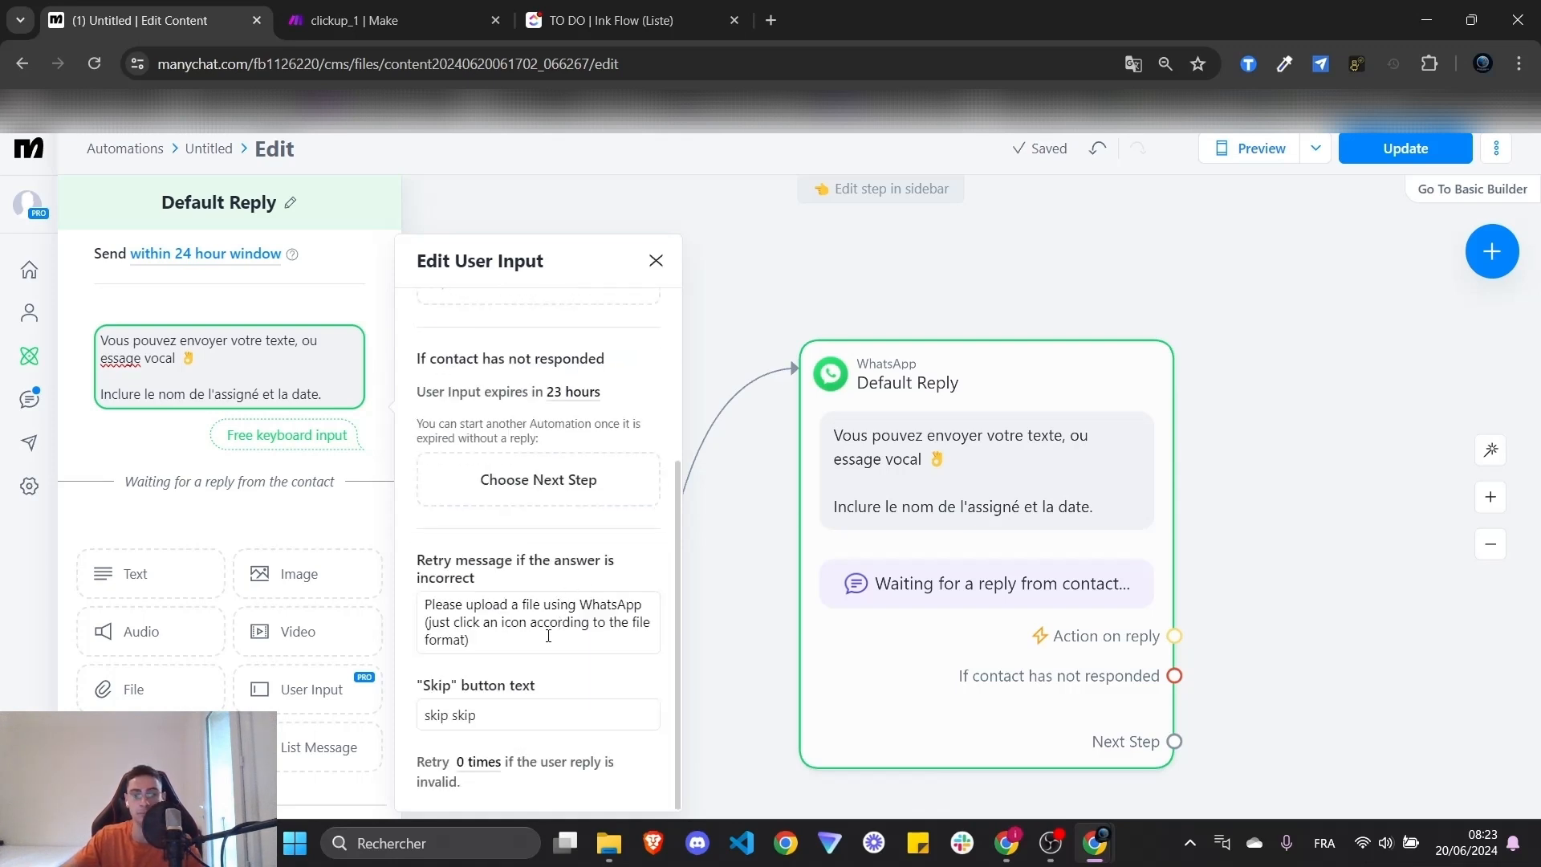
# - Add a WhatsApp Send Message after the Default Reply saying 'Génération de la tâche Click-up en cours'
pyautogui.click(831, 285)
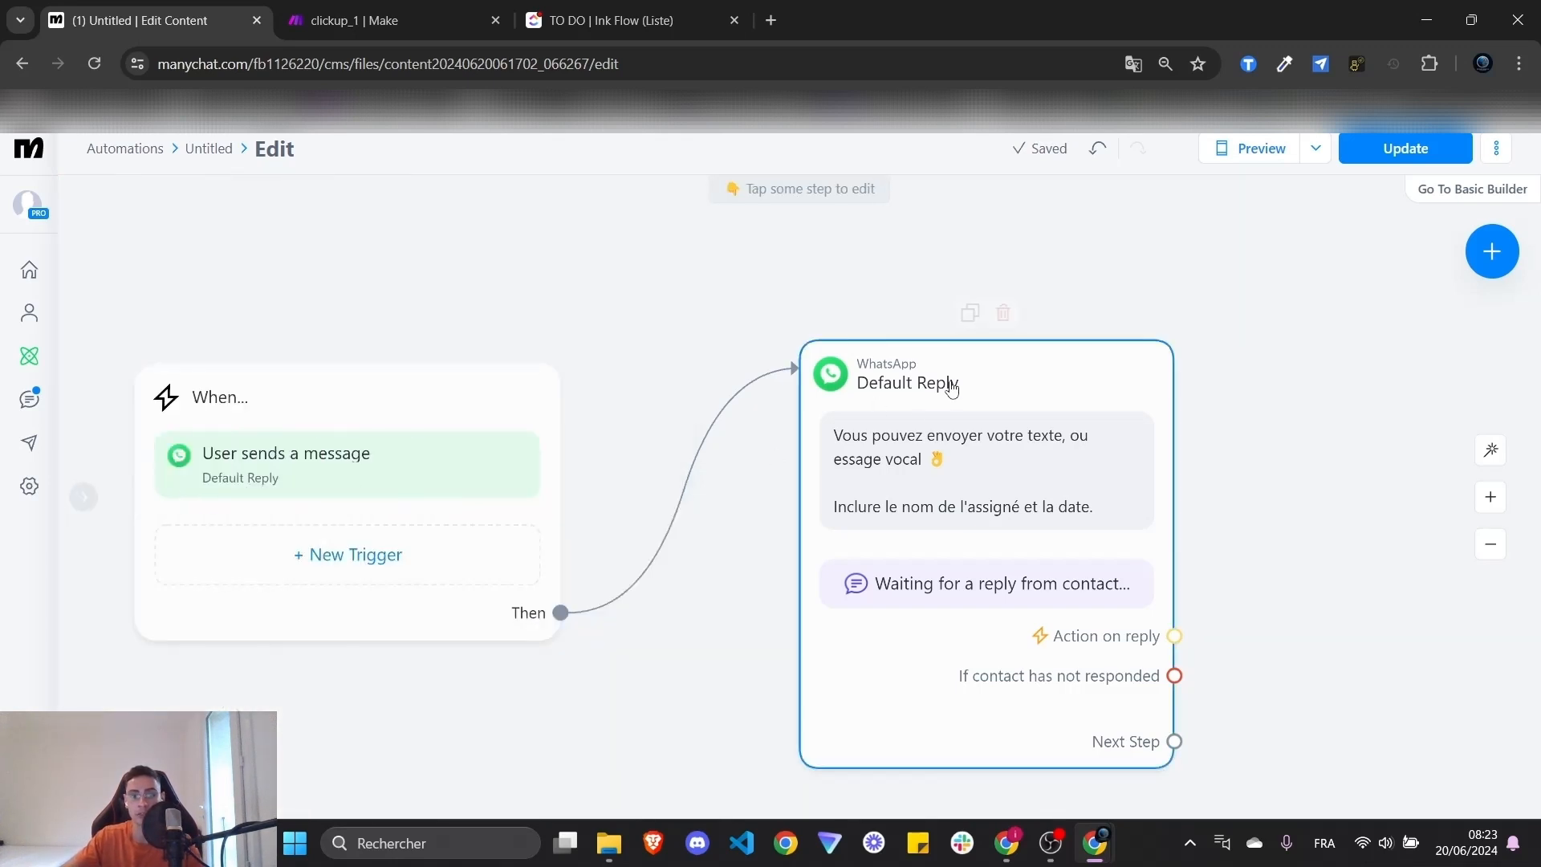
pyautogui.moveTo(1166, 393); pyautogui.dragTo(997, 345)
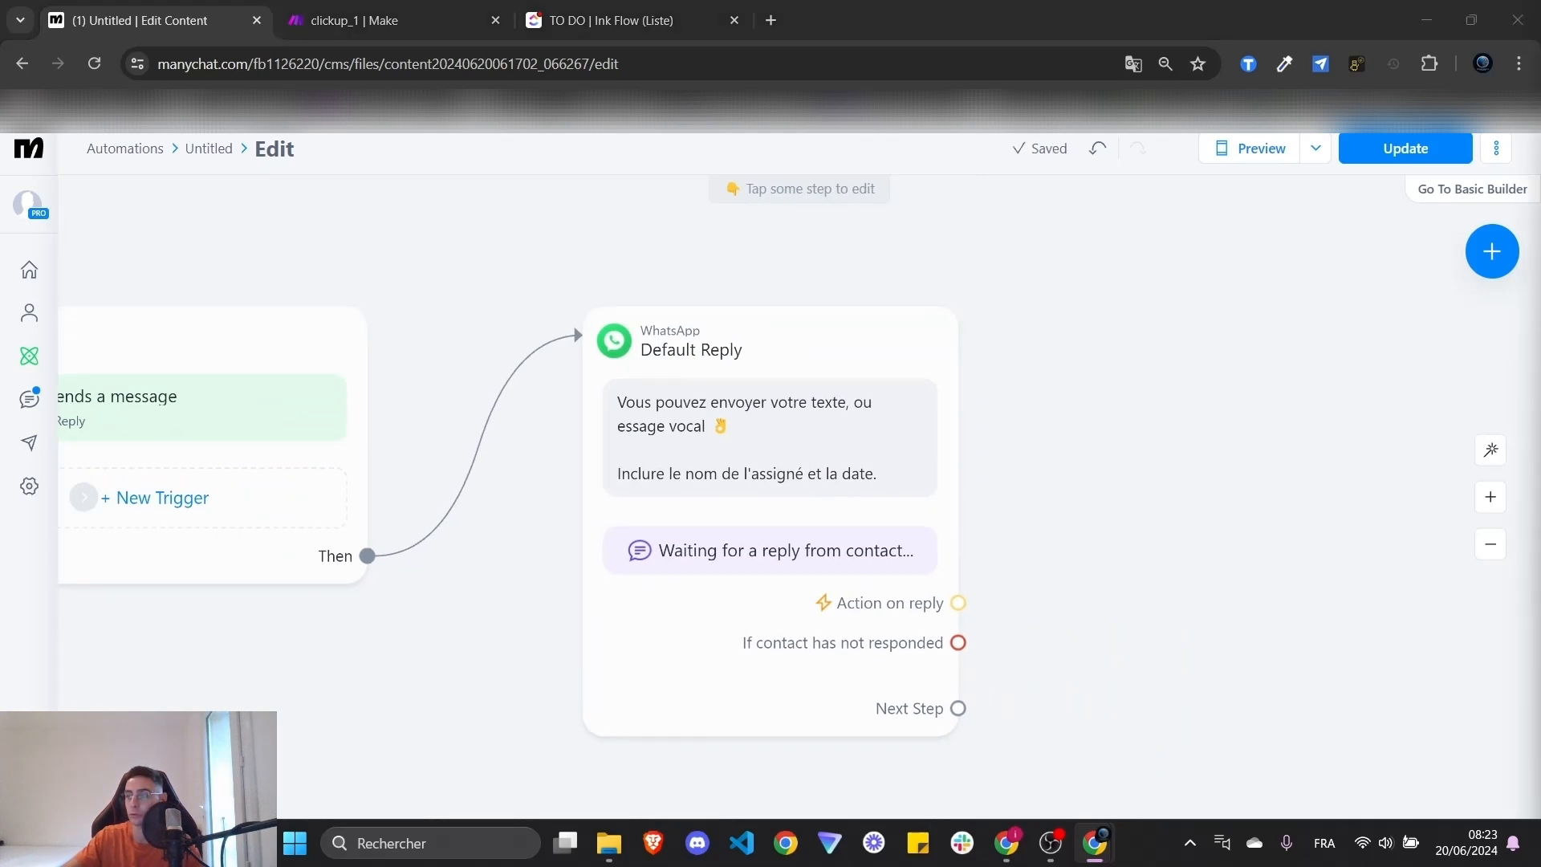
pyautogui.scroll(-2, 915, 499)
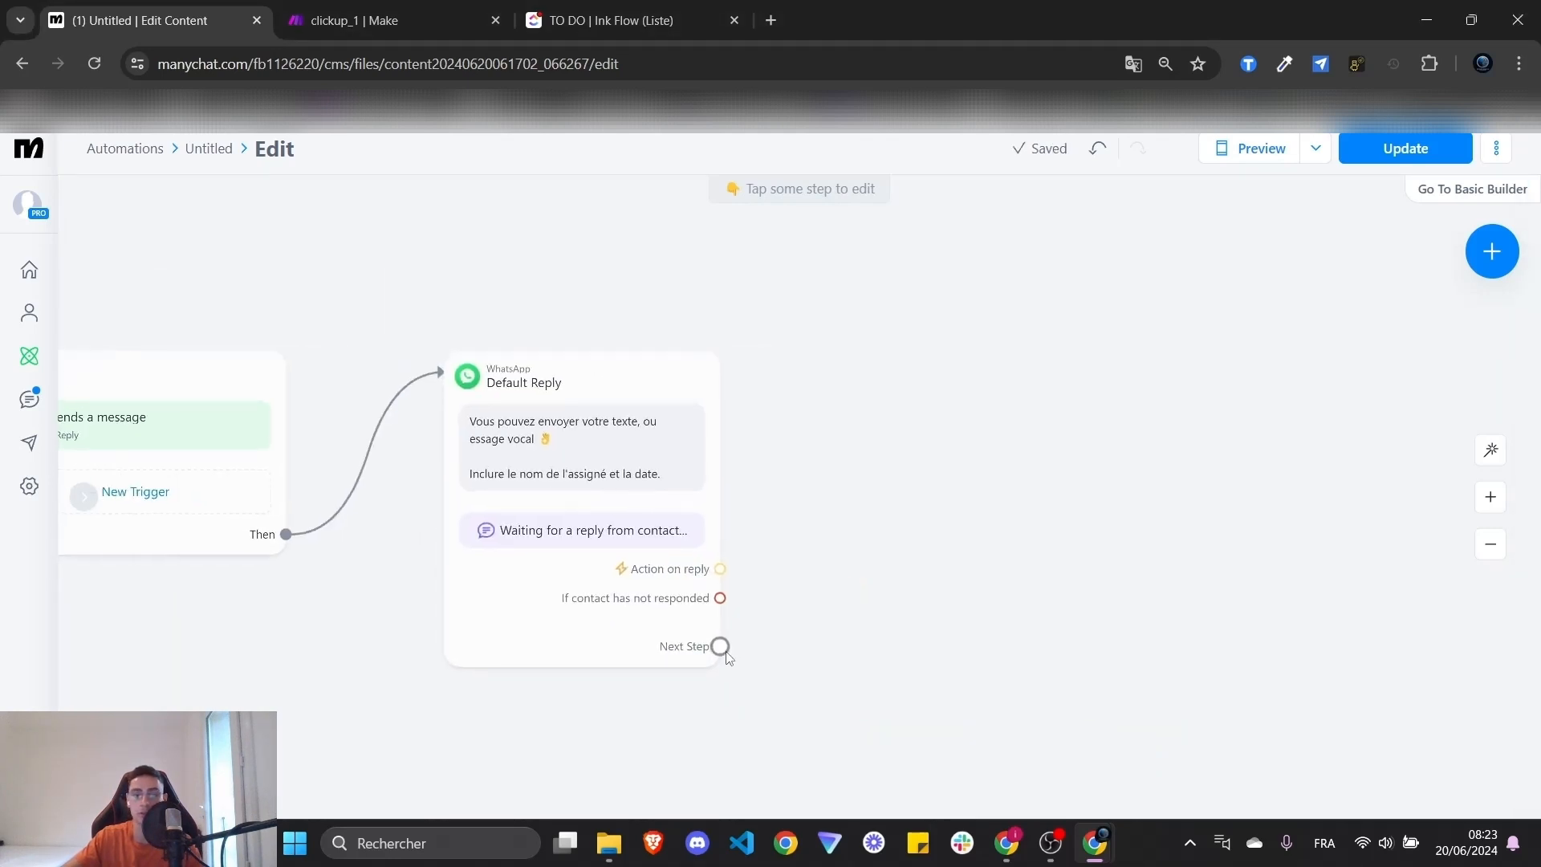
pyautogui.moveTo(720, 647); pyautogui.dragTo(879, 429)
pyautogui.click(943, 434)
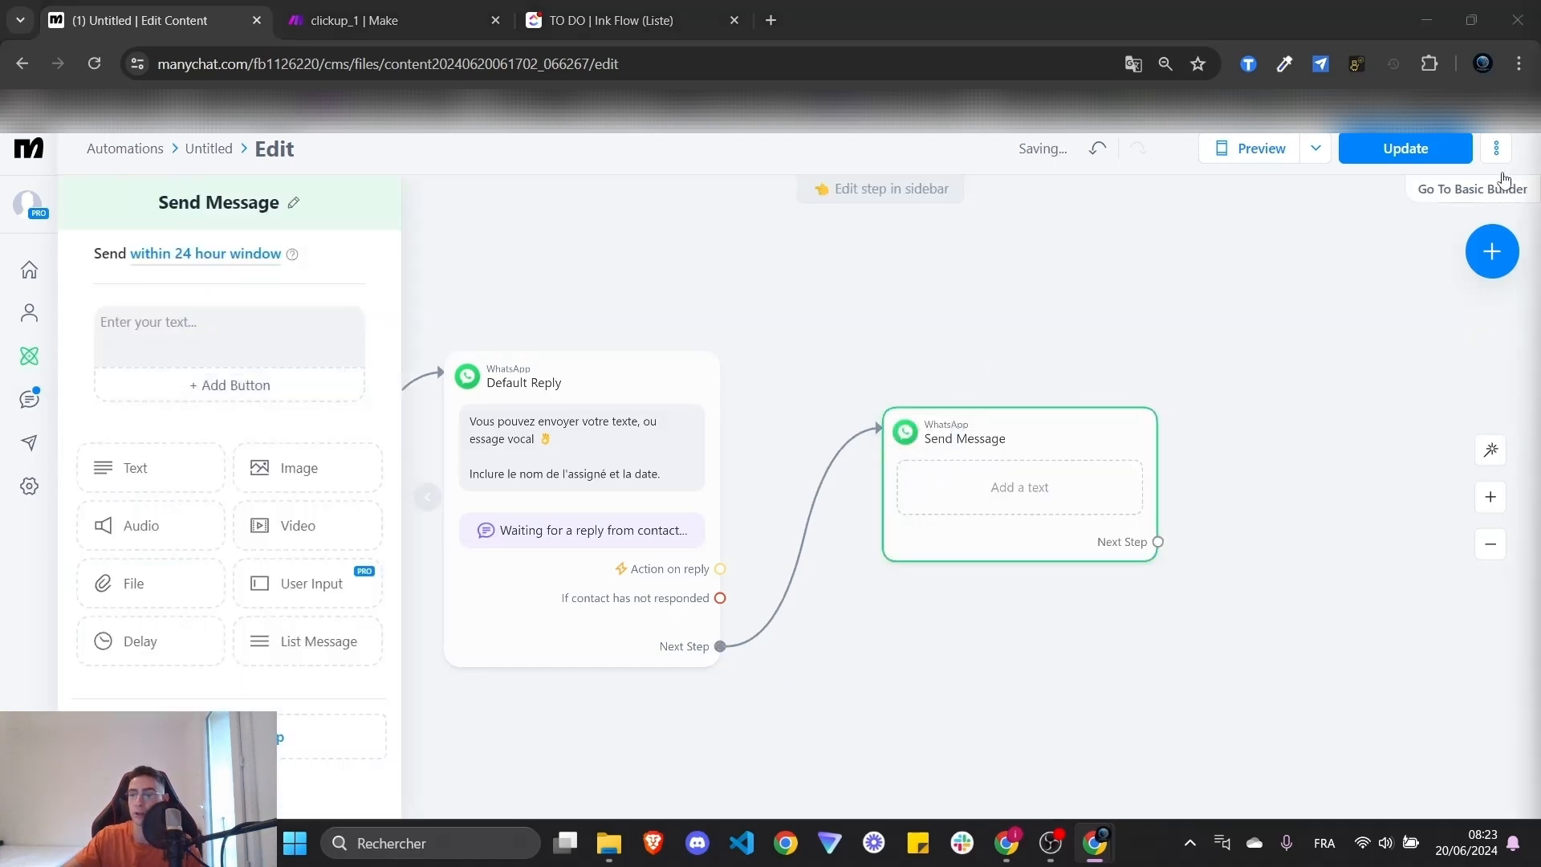
pyautogui.click(1019, 487)
pyautogui.click(236, 337)
pyautogui.write('Génération de la tâche Click-up en cours ...')
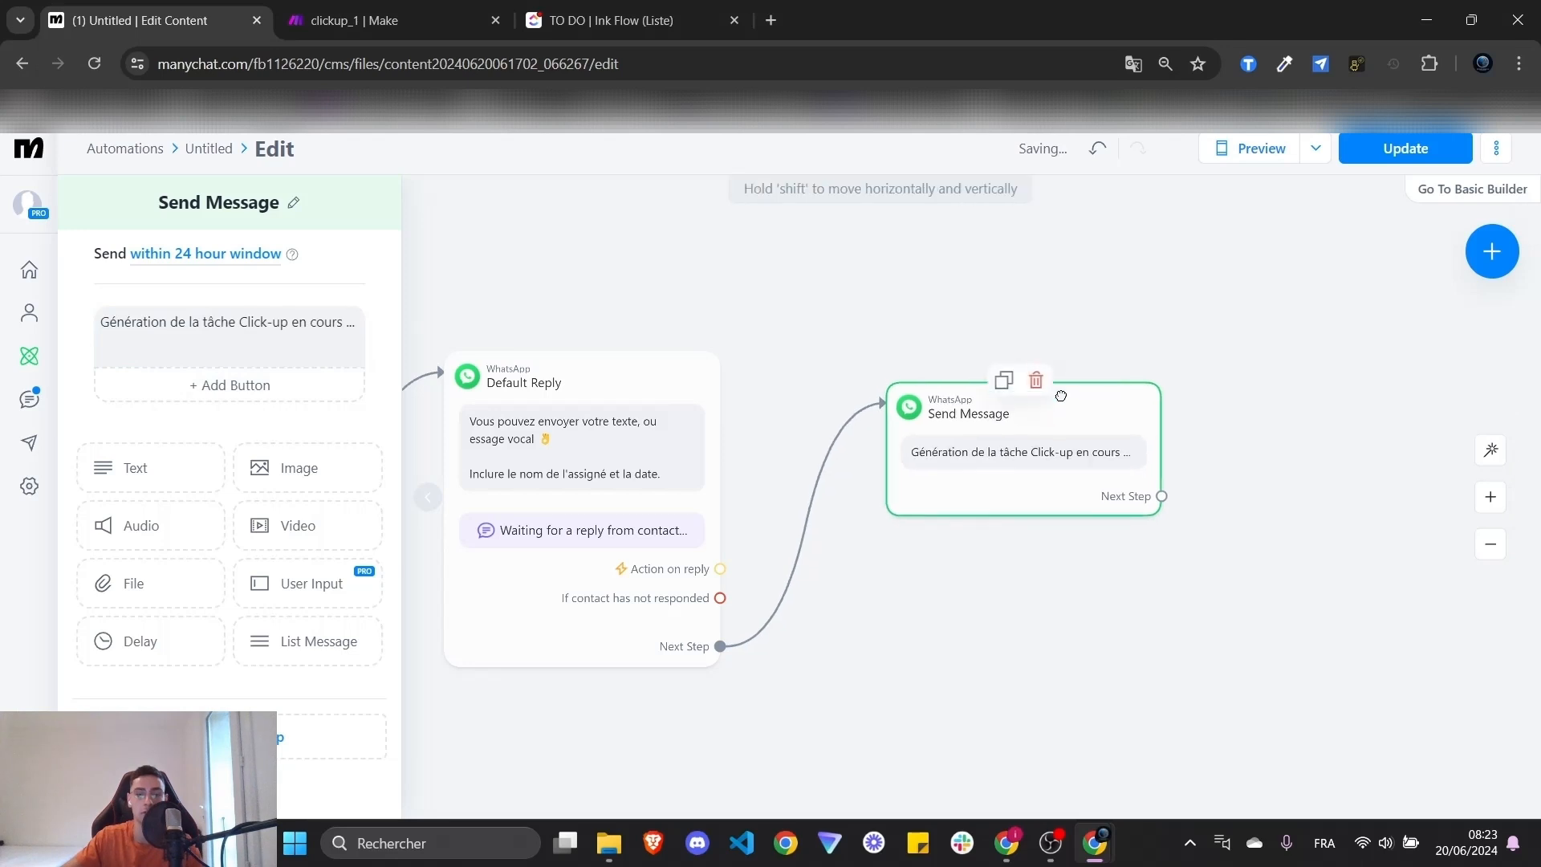
# - Publish the updated automation with Update and check the new steps
pyautogui.moveTo(1054, 430); pyautogui.dragTo(1053, 371)
pyautogui.click(1119, 585)
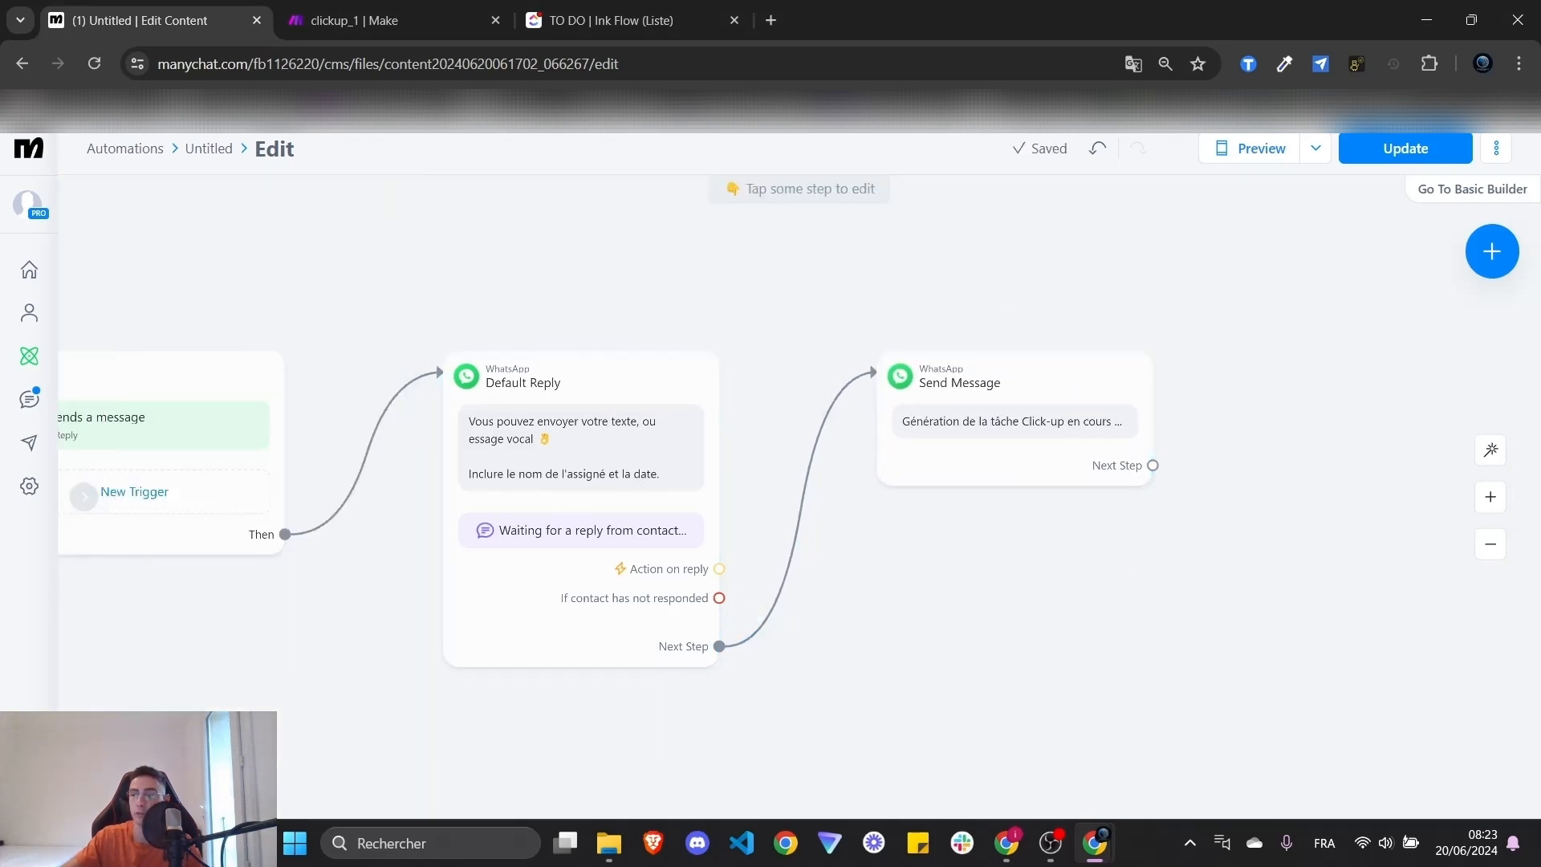
pyautogui.click(1441, 147)
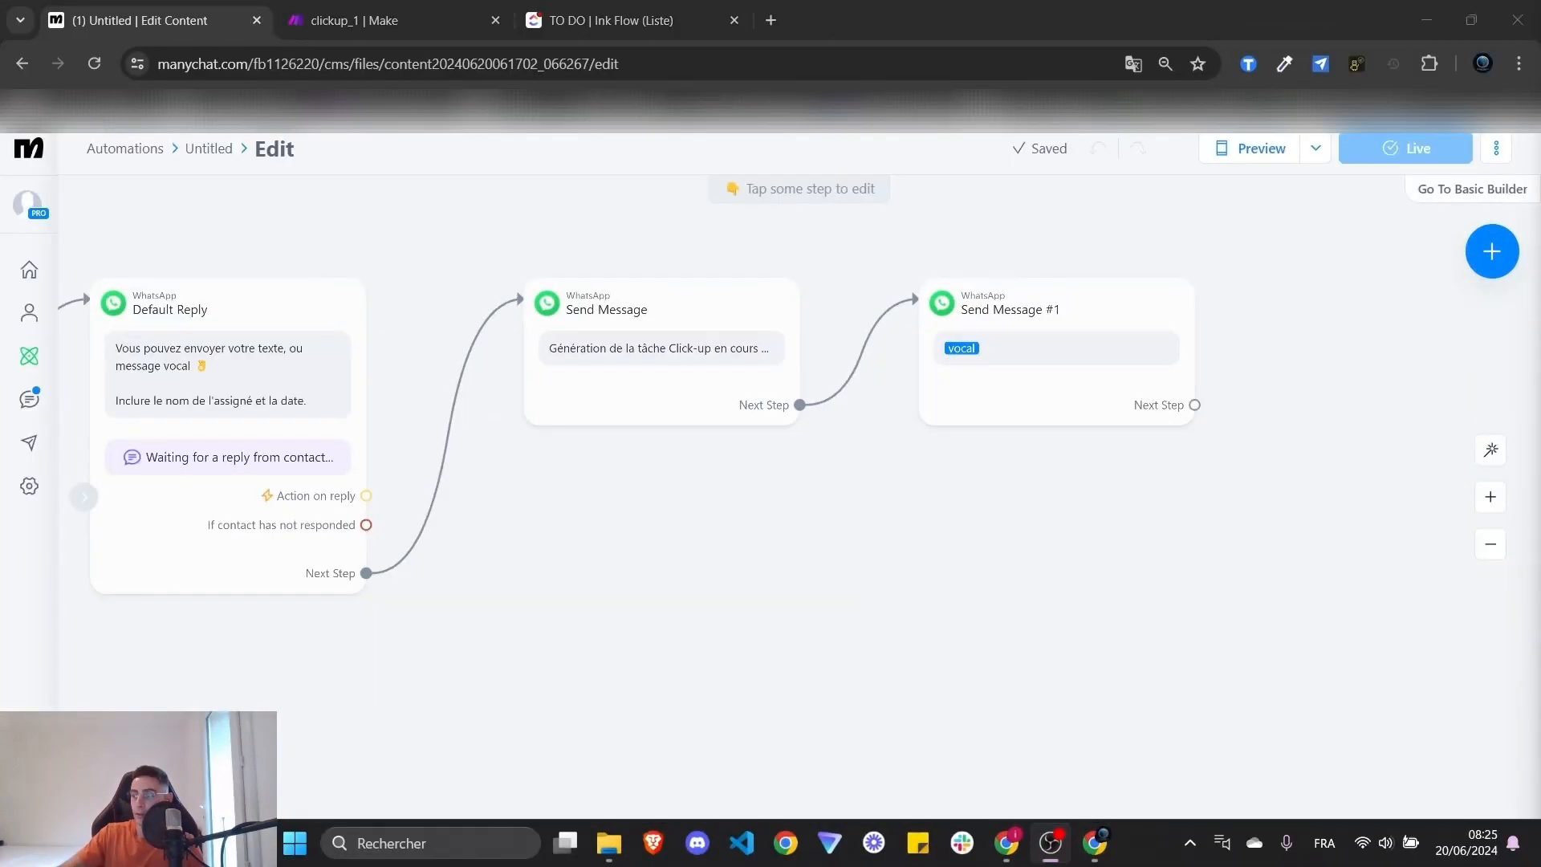
pyautogui.moveTo(974, 602); pyautogui.dragTo(894, 602)
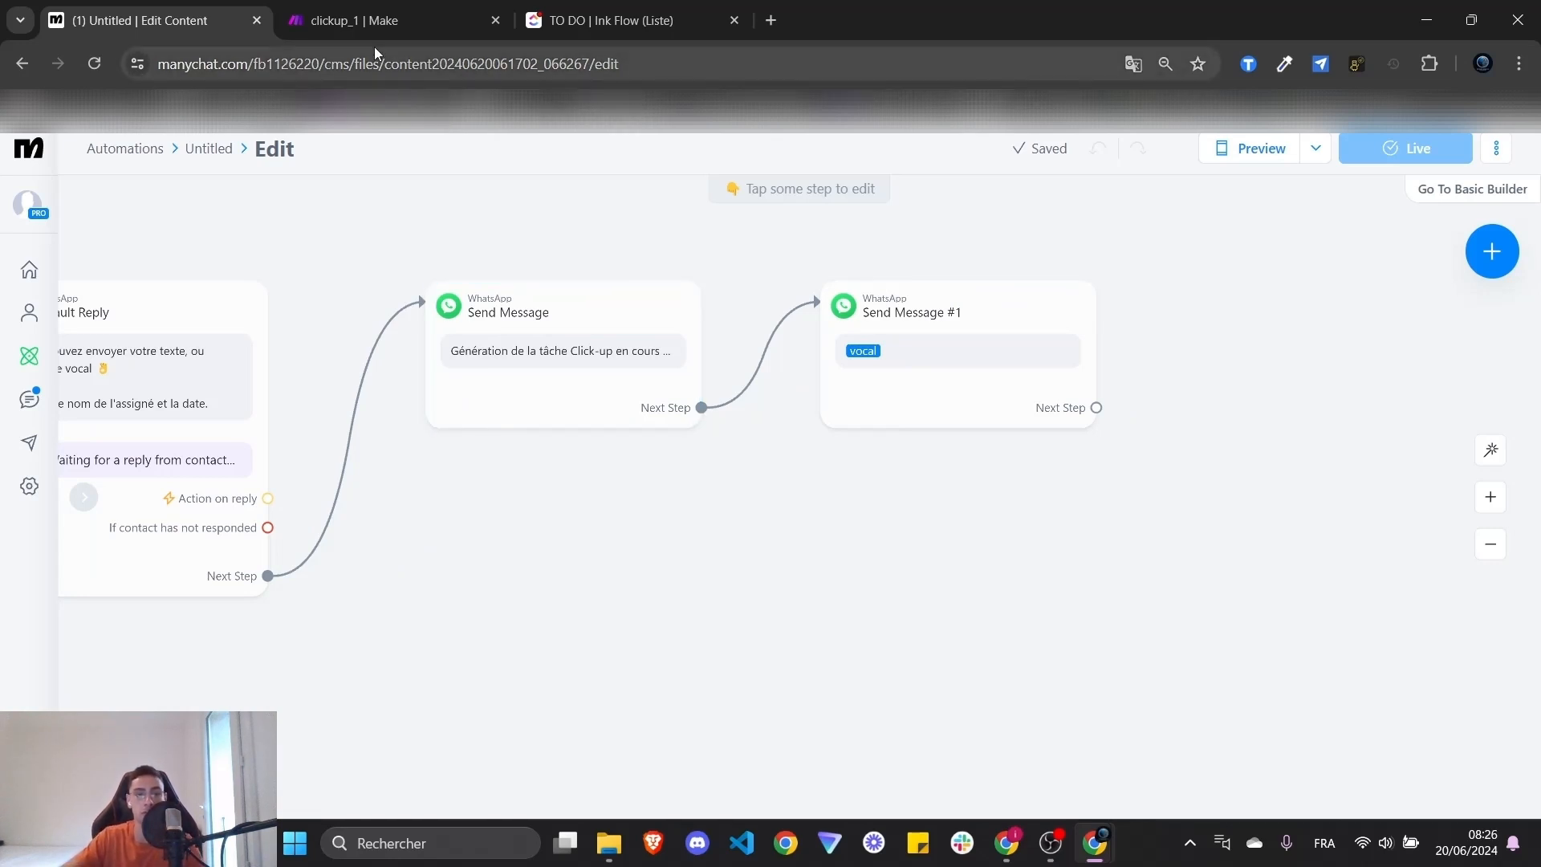
# - Open make.com in a new tab, log in, and create a new scenario from Scenarios
pyautogui.middleClick(374, 109)
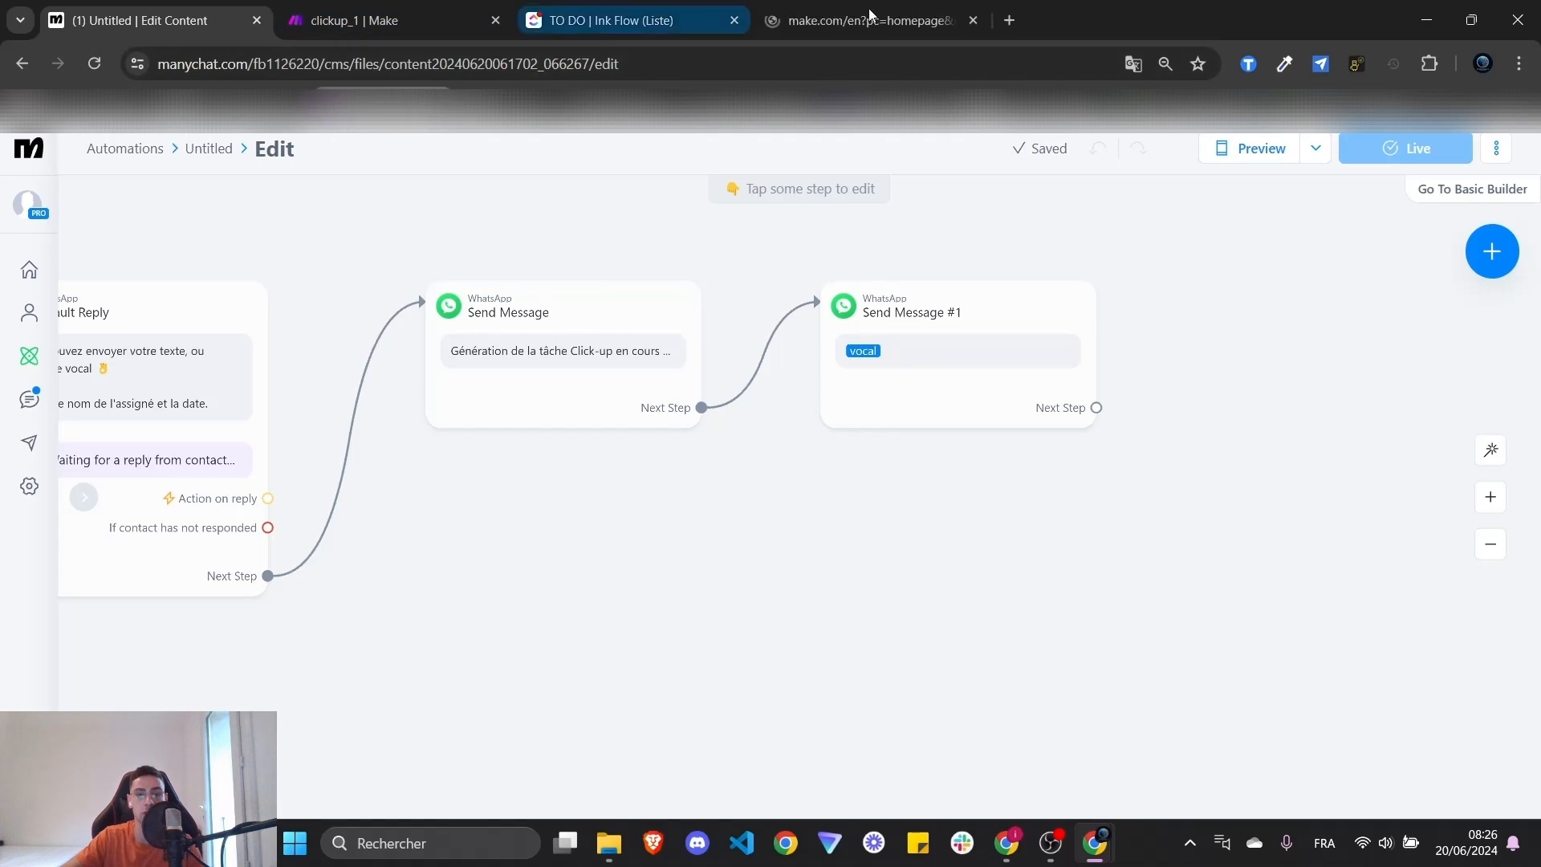
pyautogui.click(870, 8)
pyautogui.click(1315, 171)
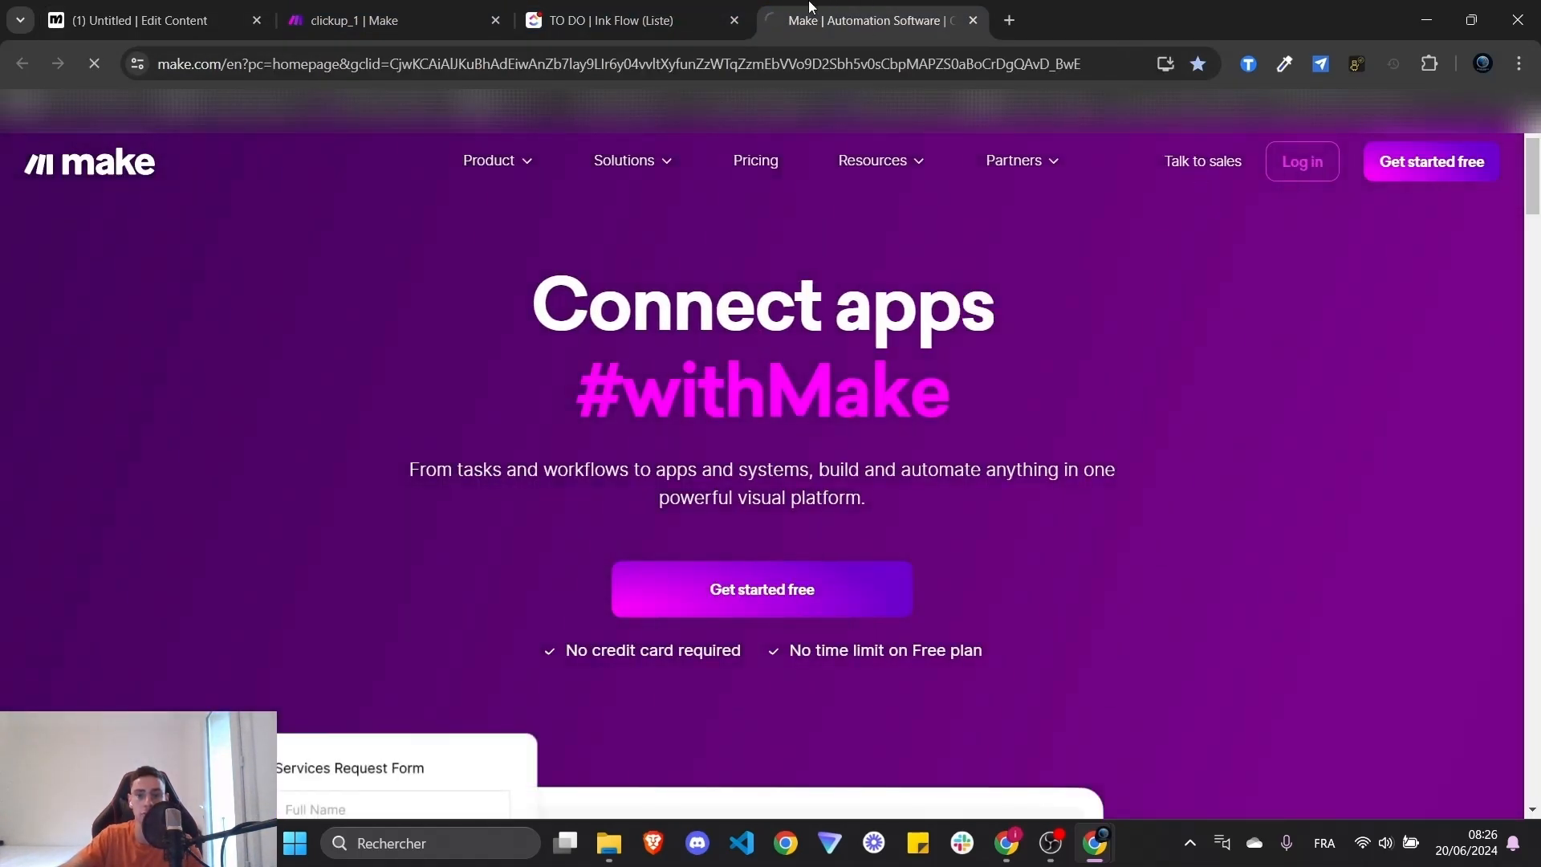
pyautogui.moveTo(870, 20); pyautogui.dragTo(393, 20)
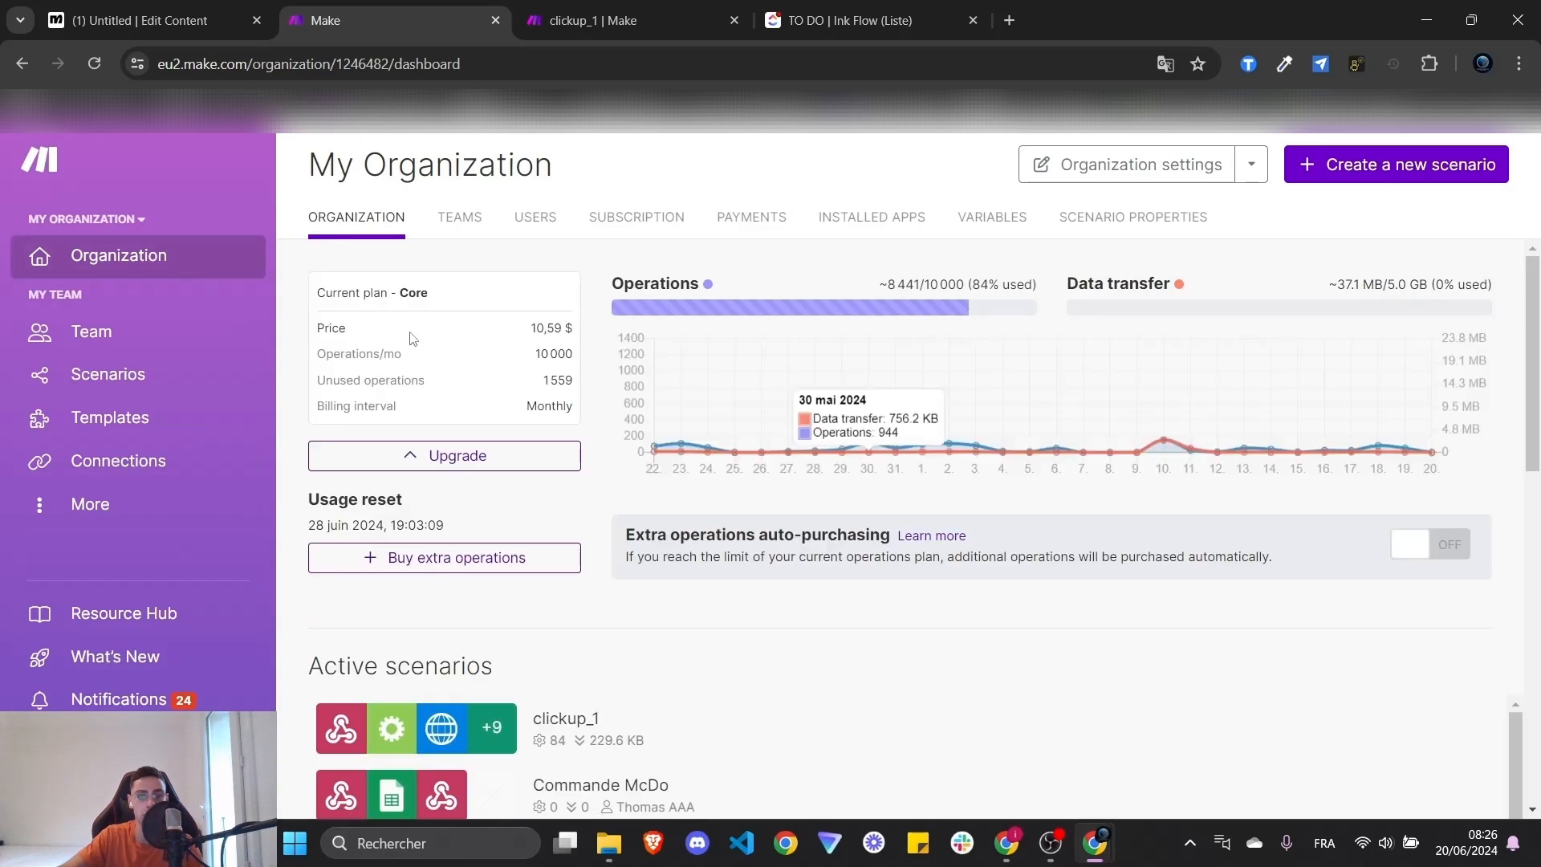
pyautogui.click(80, 374)
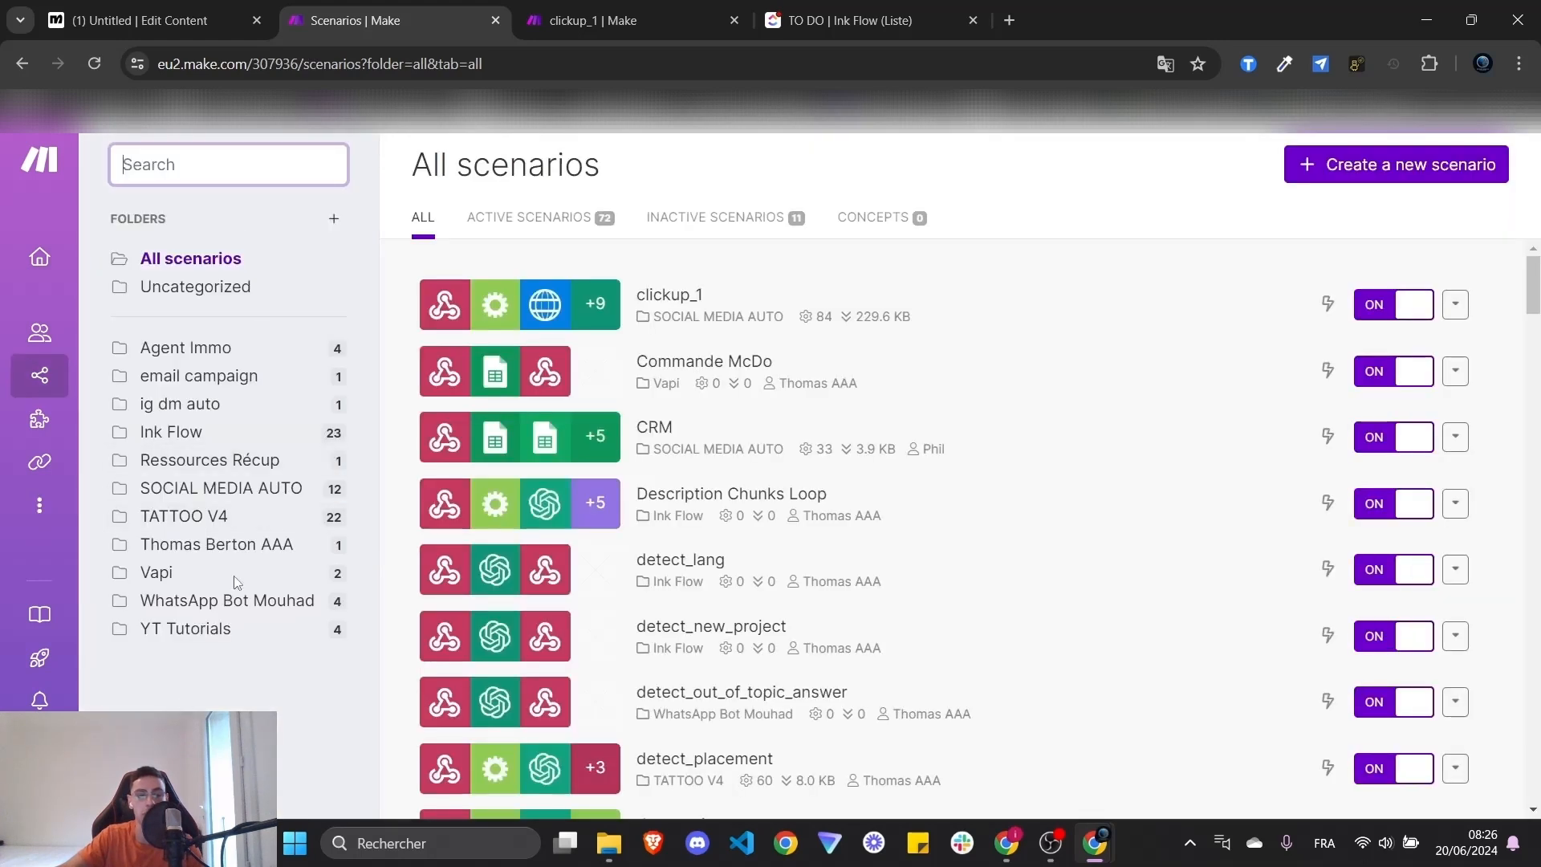
pyautogui.click(1348, 158)
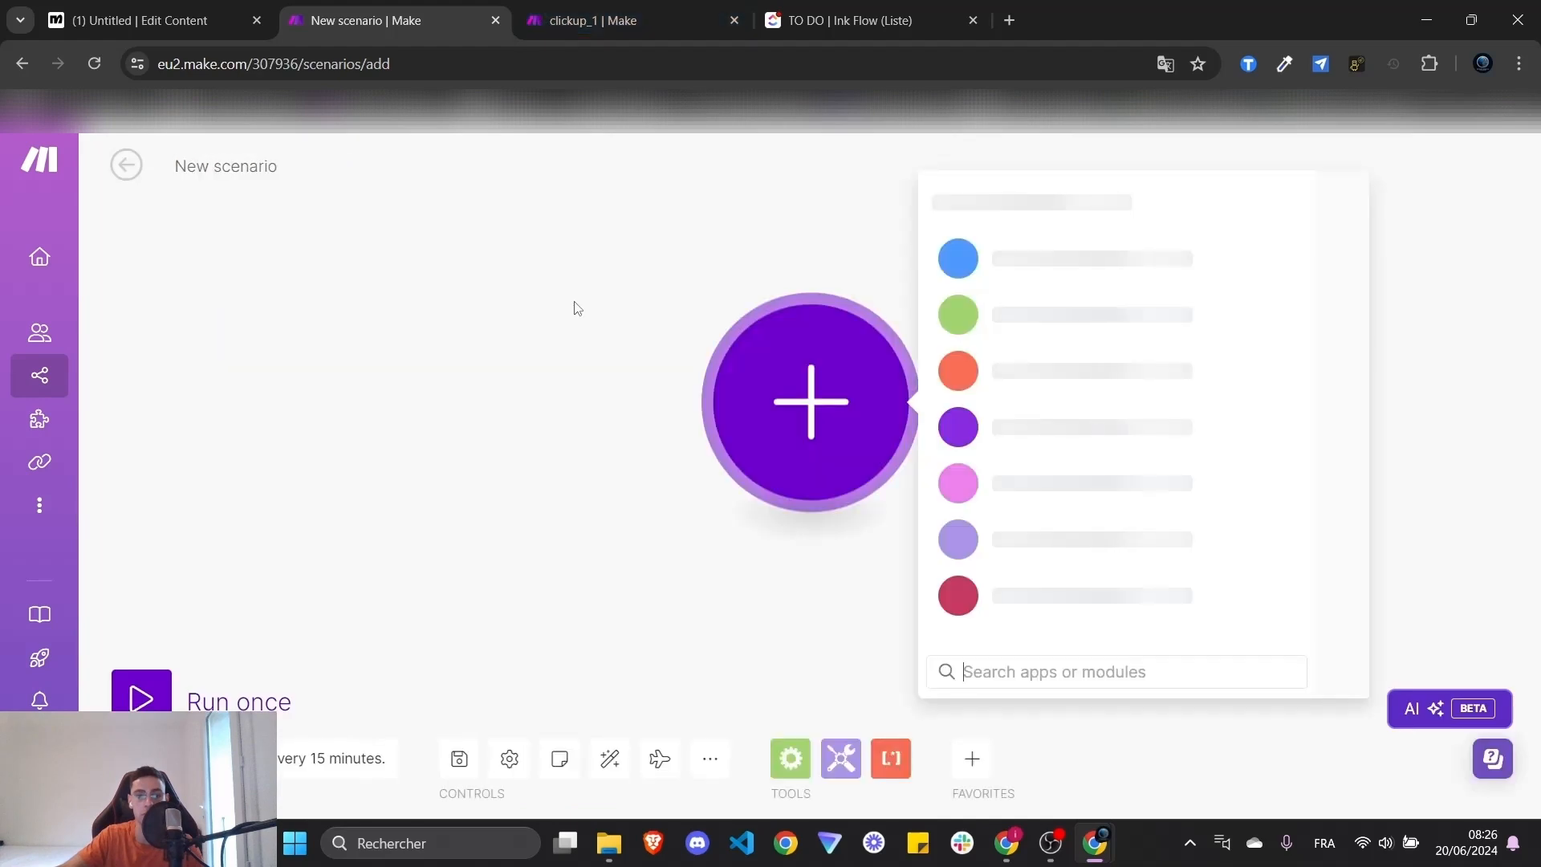
# - Close the old clickup_1 tab and add a Webhooks > Custom webhook trigger as the first module
pyautogui.middleClick(643, 16)
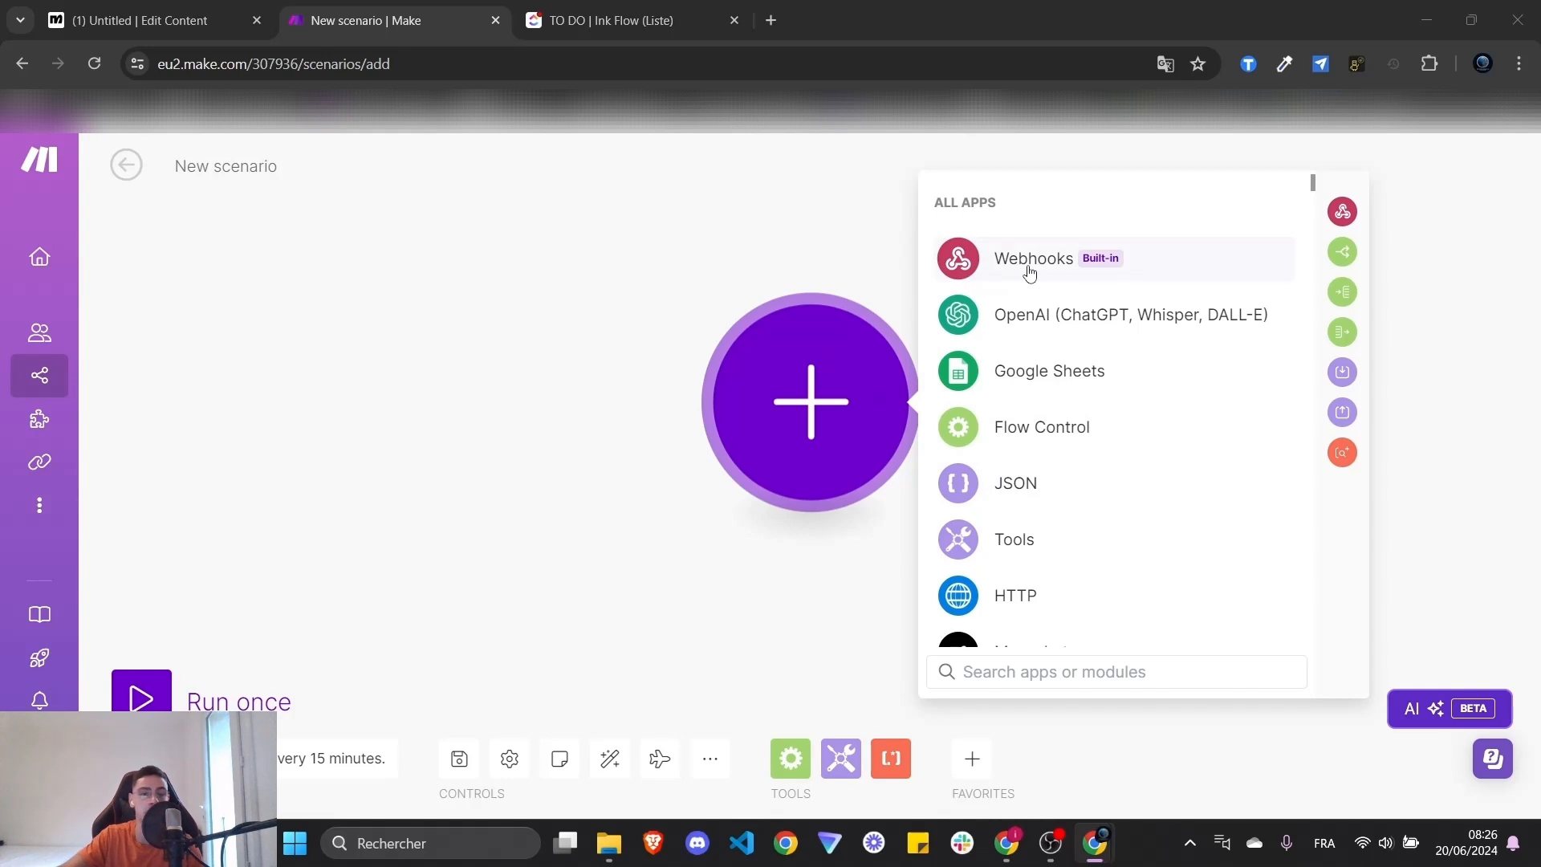
pyautogui.click(1030, 273)
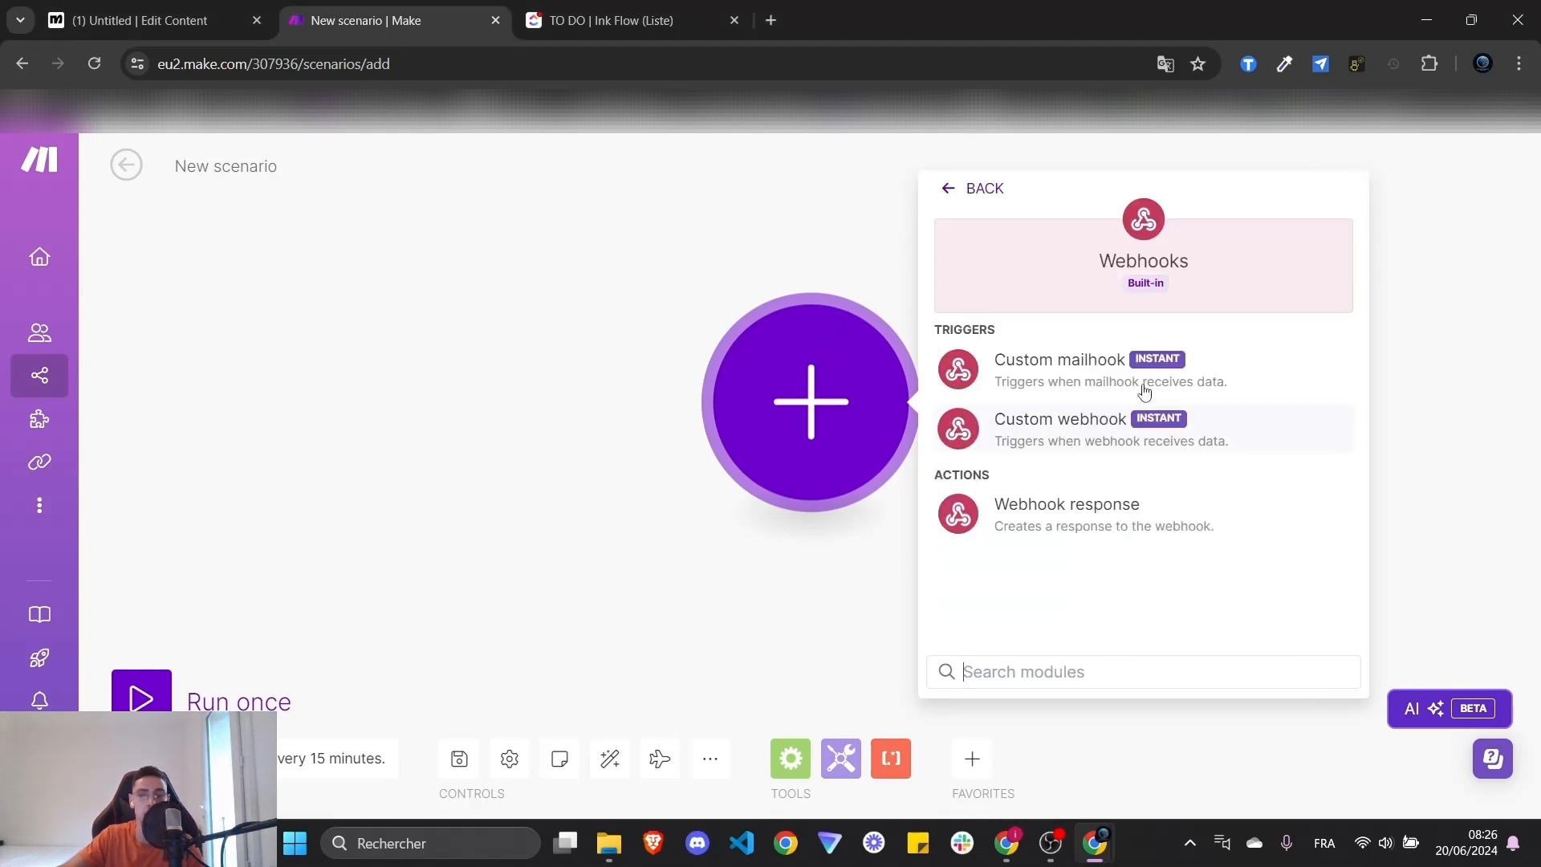
pyautogui.click(1146, 443)
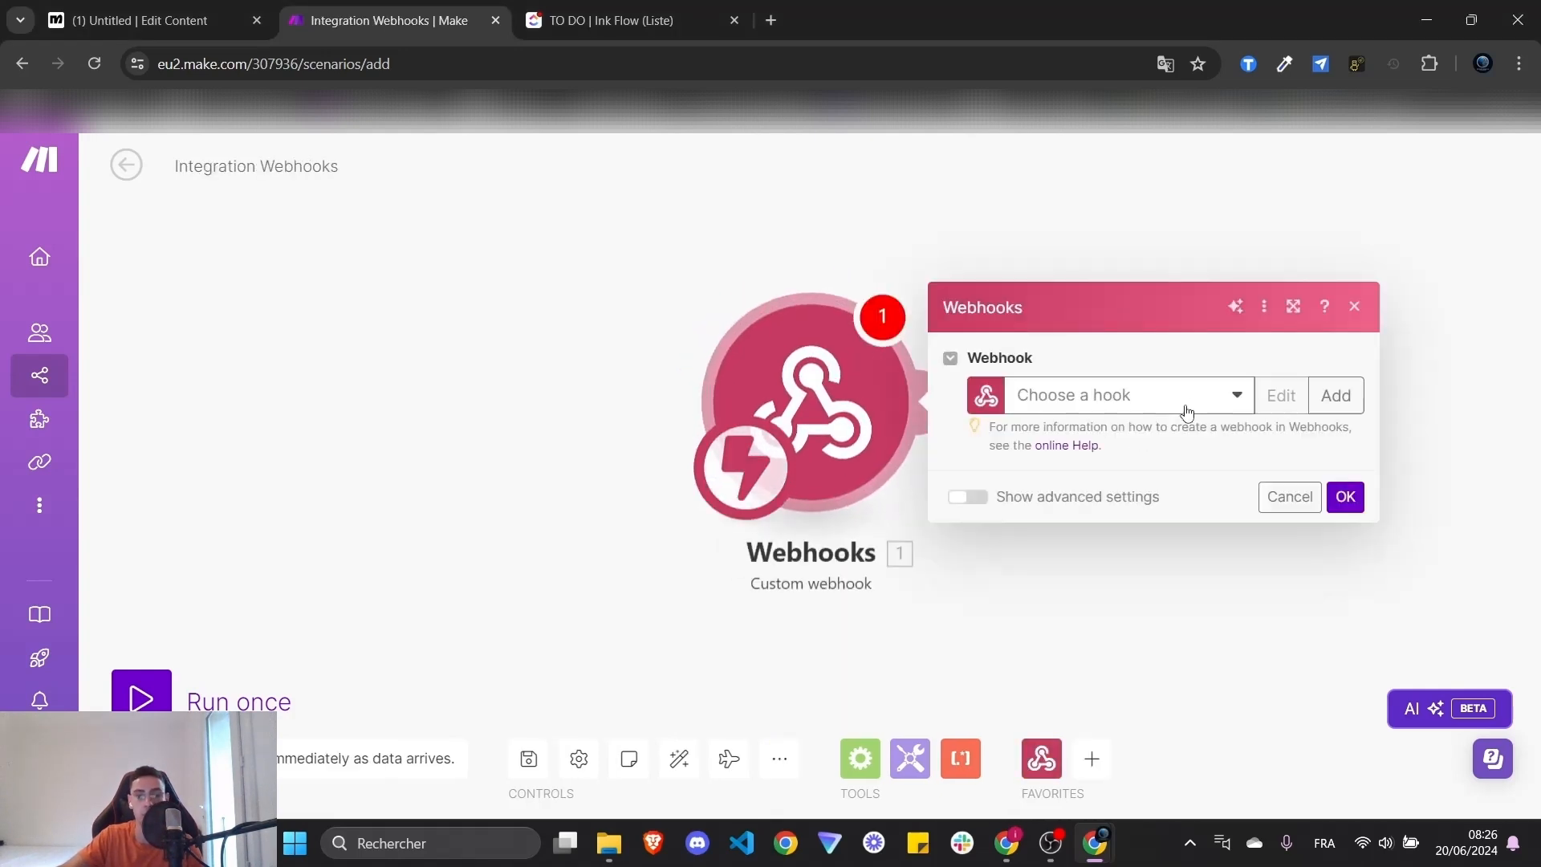
pyautogui.click(1237, 397)
pyautogui.click(1234, 399)
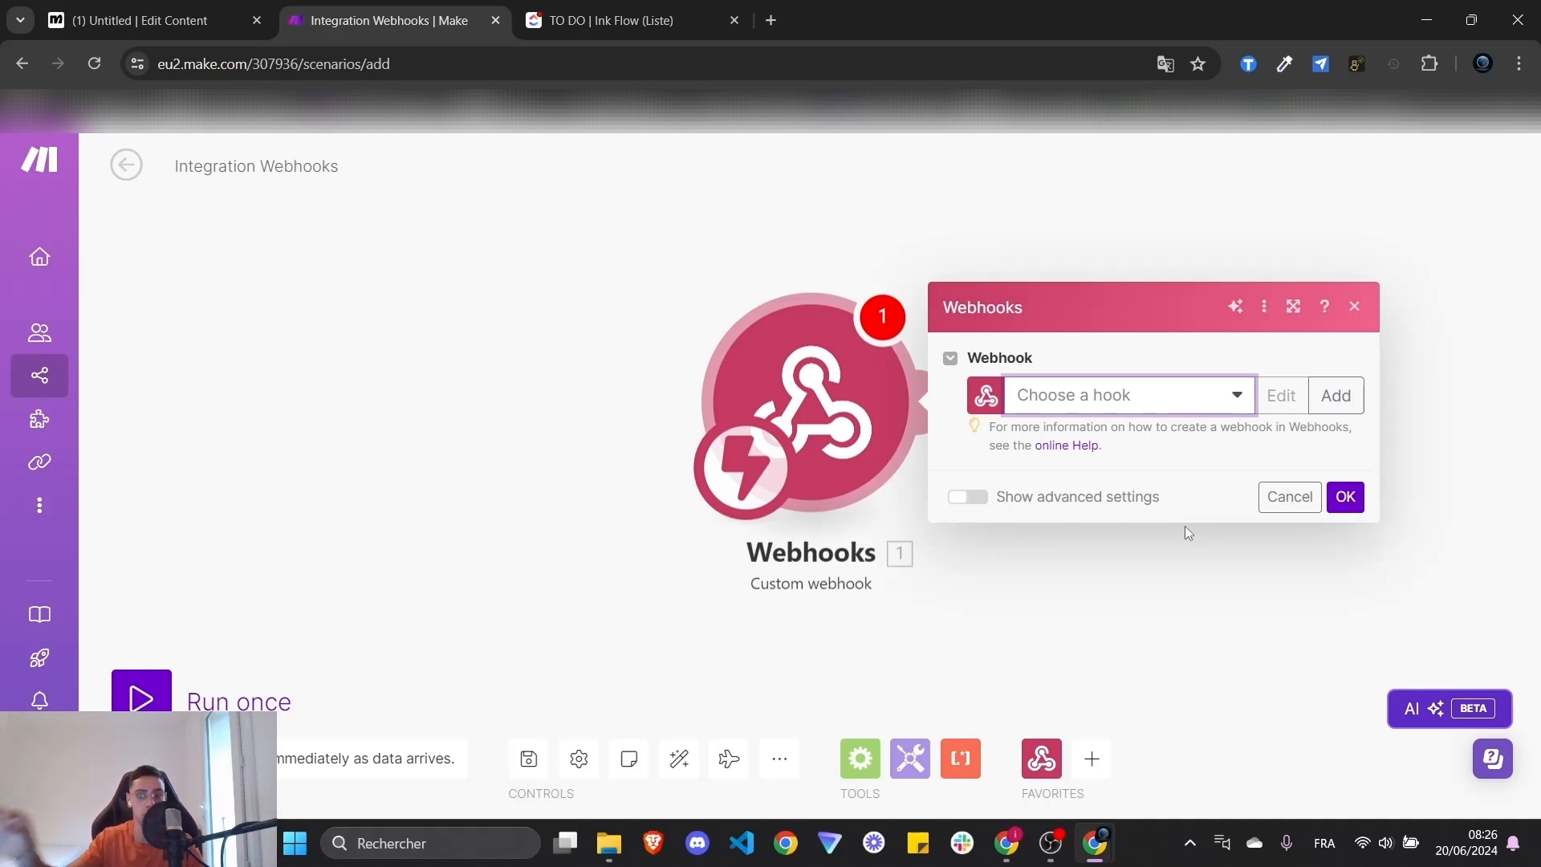
# - Create a new webhook named clickup_2 and show its advanced settings
pyautogui.click(1336, 395)
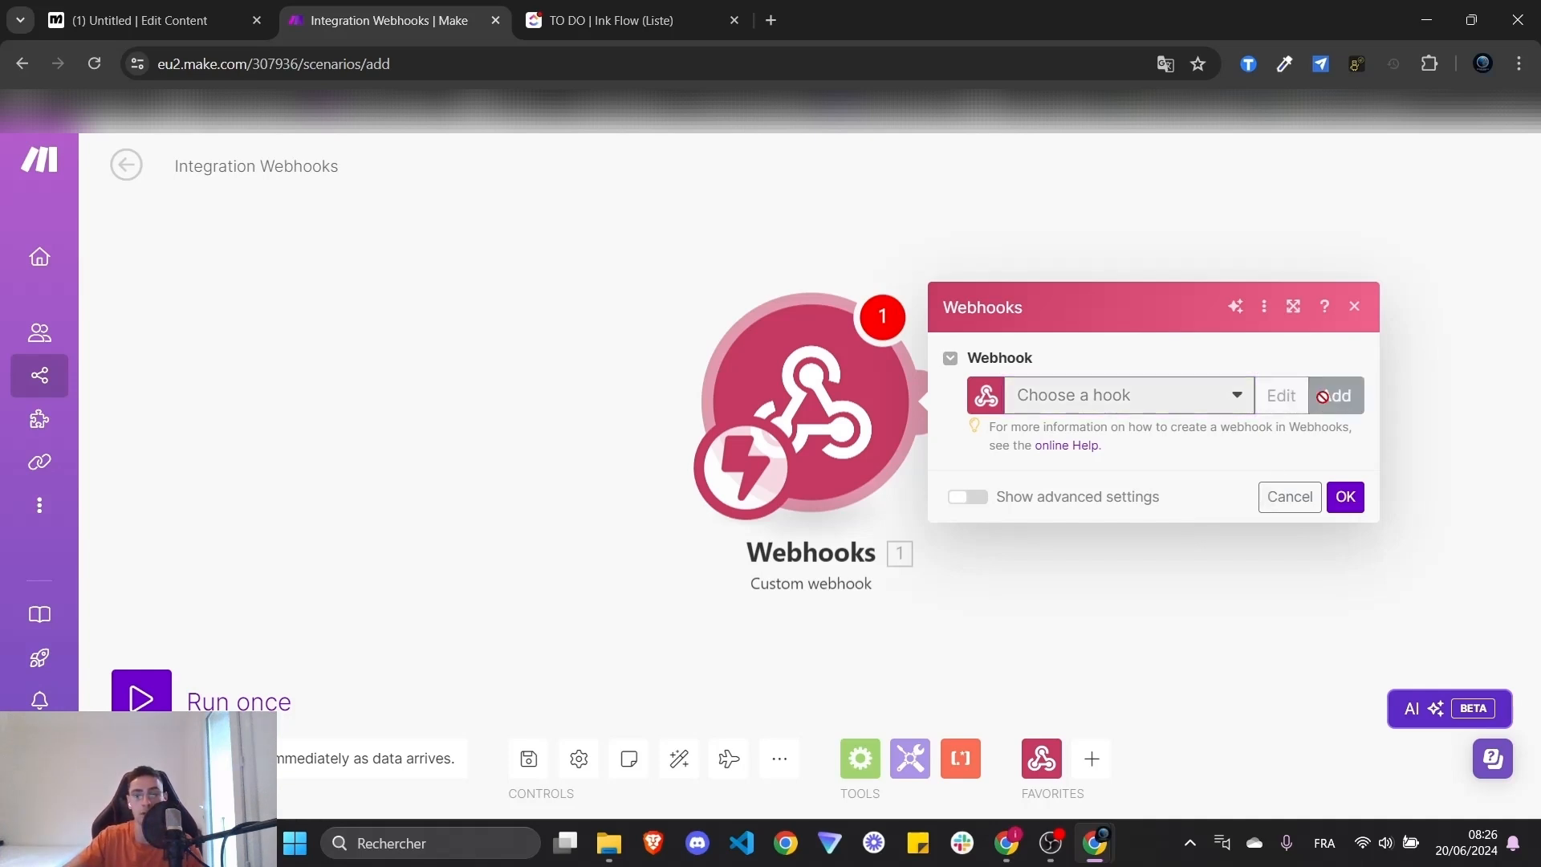
pyautogui.tripleClick(1122, 313)
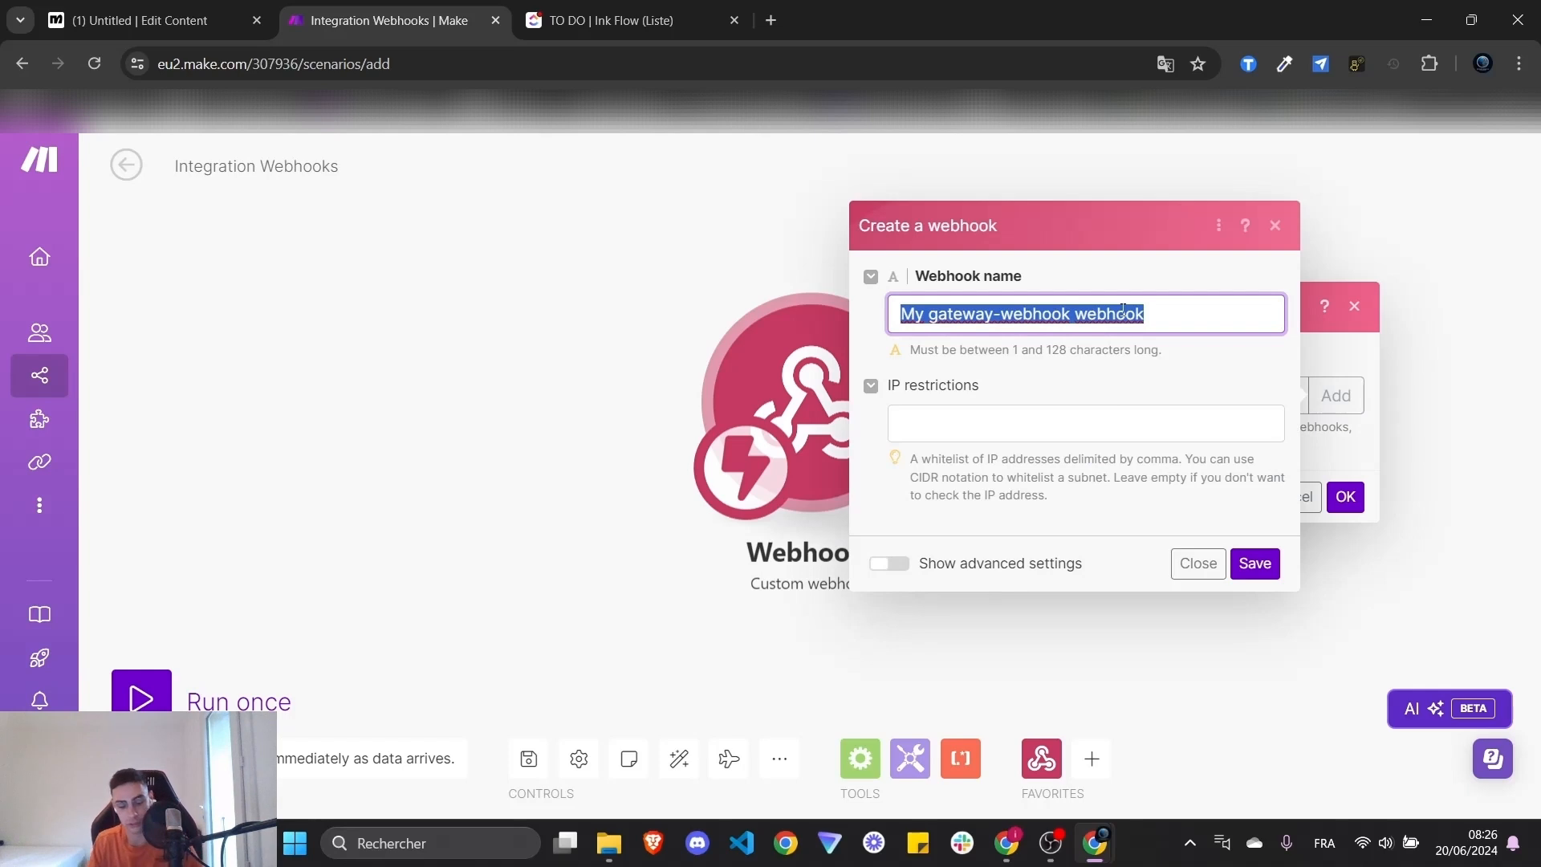
pyautogui.write('clickup')
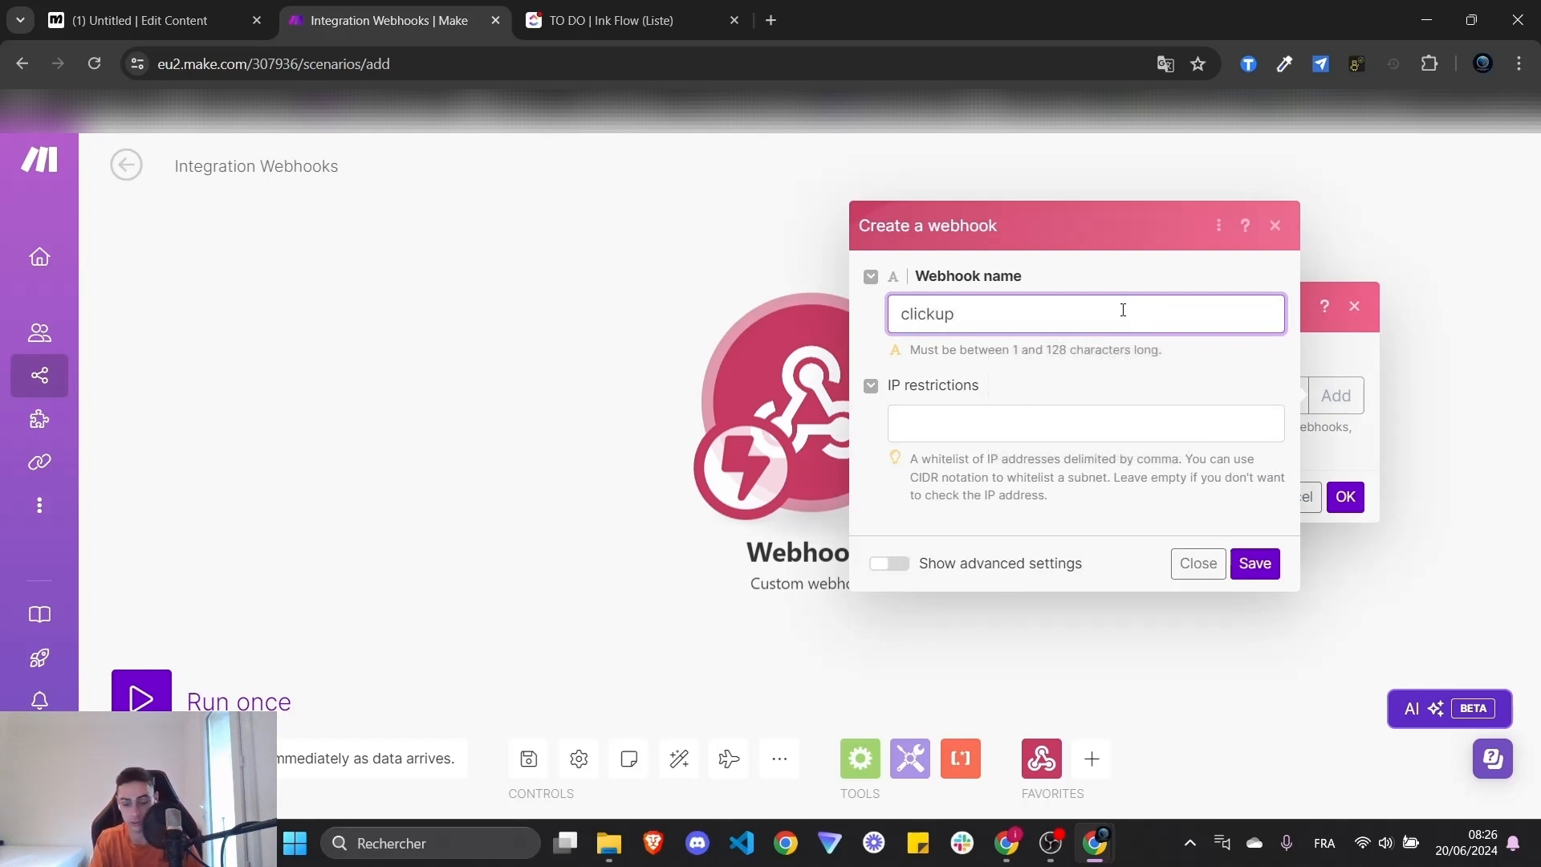
pyautogui.write('_2')
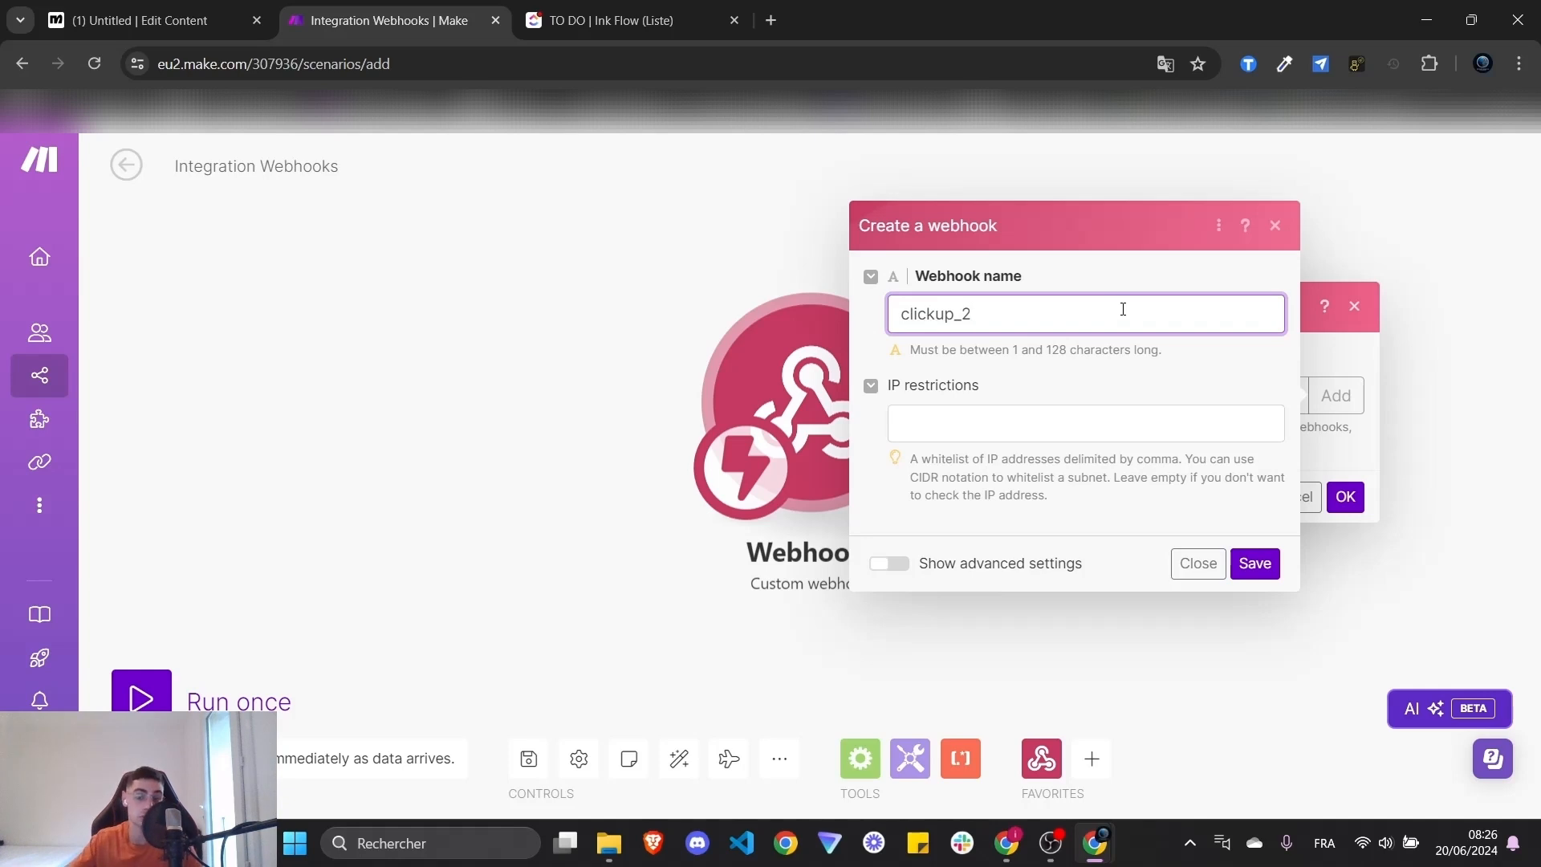
pyautogui.doubleClick(1026, 314)
pyautogui.click(1036, 315)
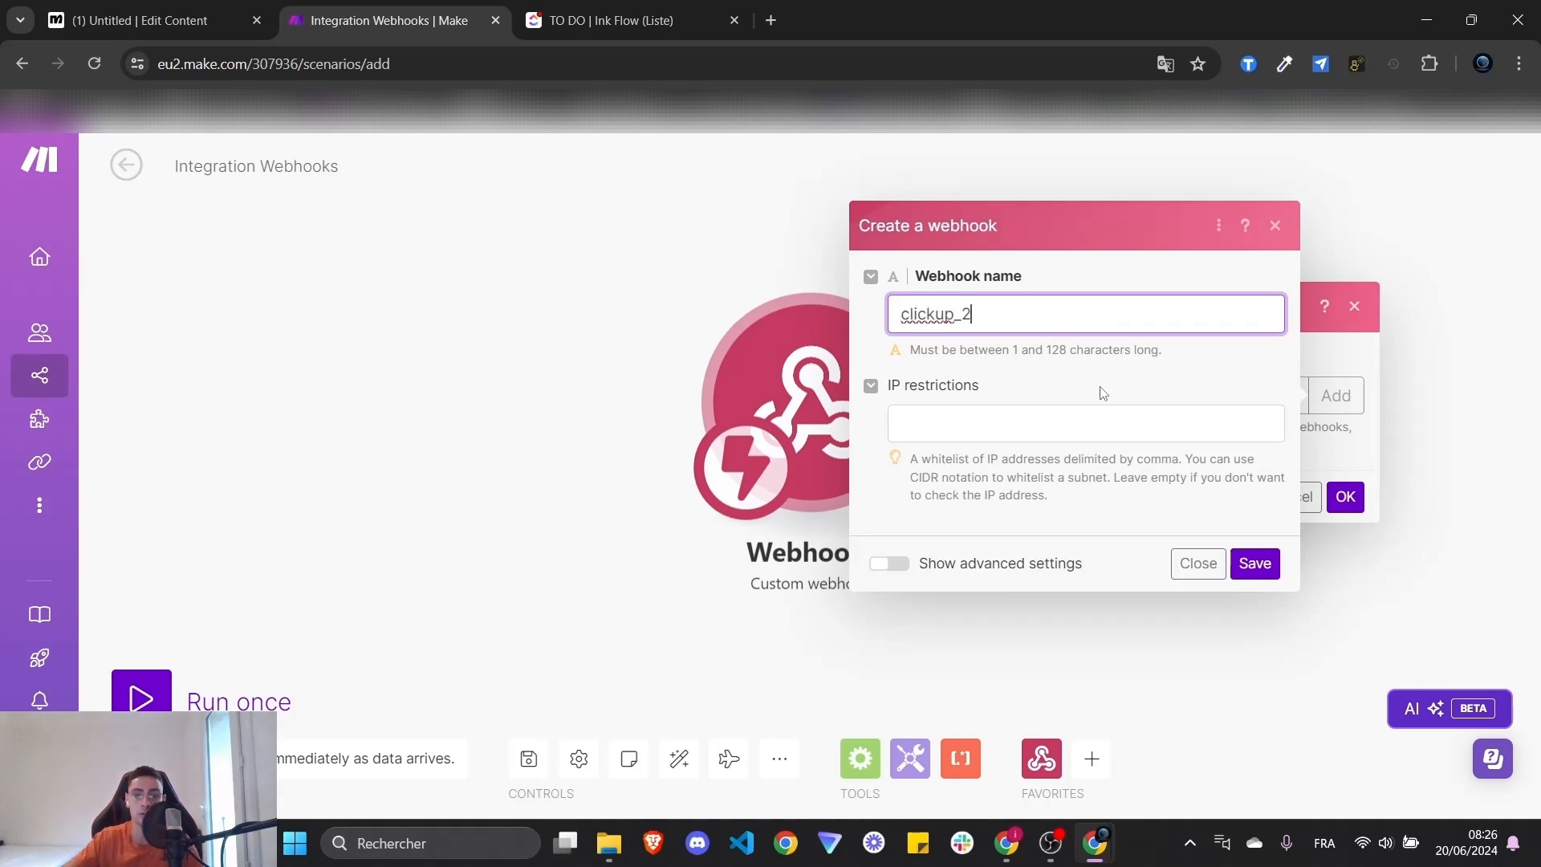
pyautogui.click(1115, 379)
pyautogui.click(888, 564)
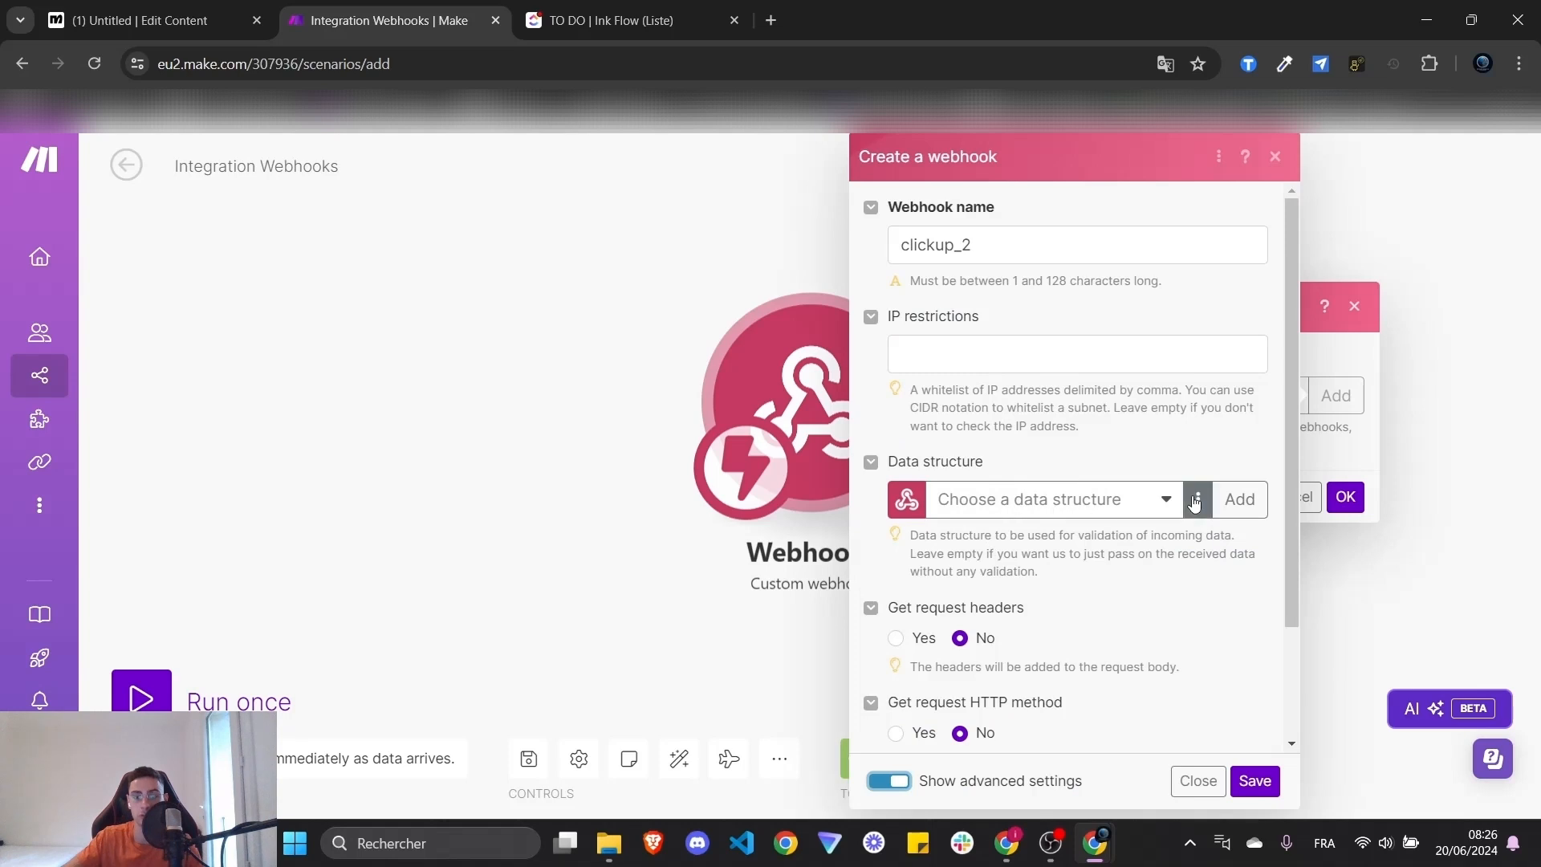
pyautogui.doubleClick(1013, 241)
pyautogui.hotkey('ctrl', 'c')
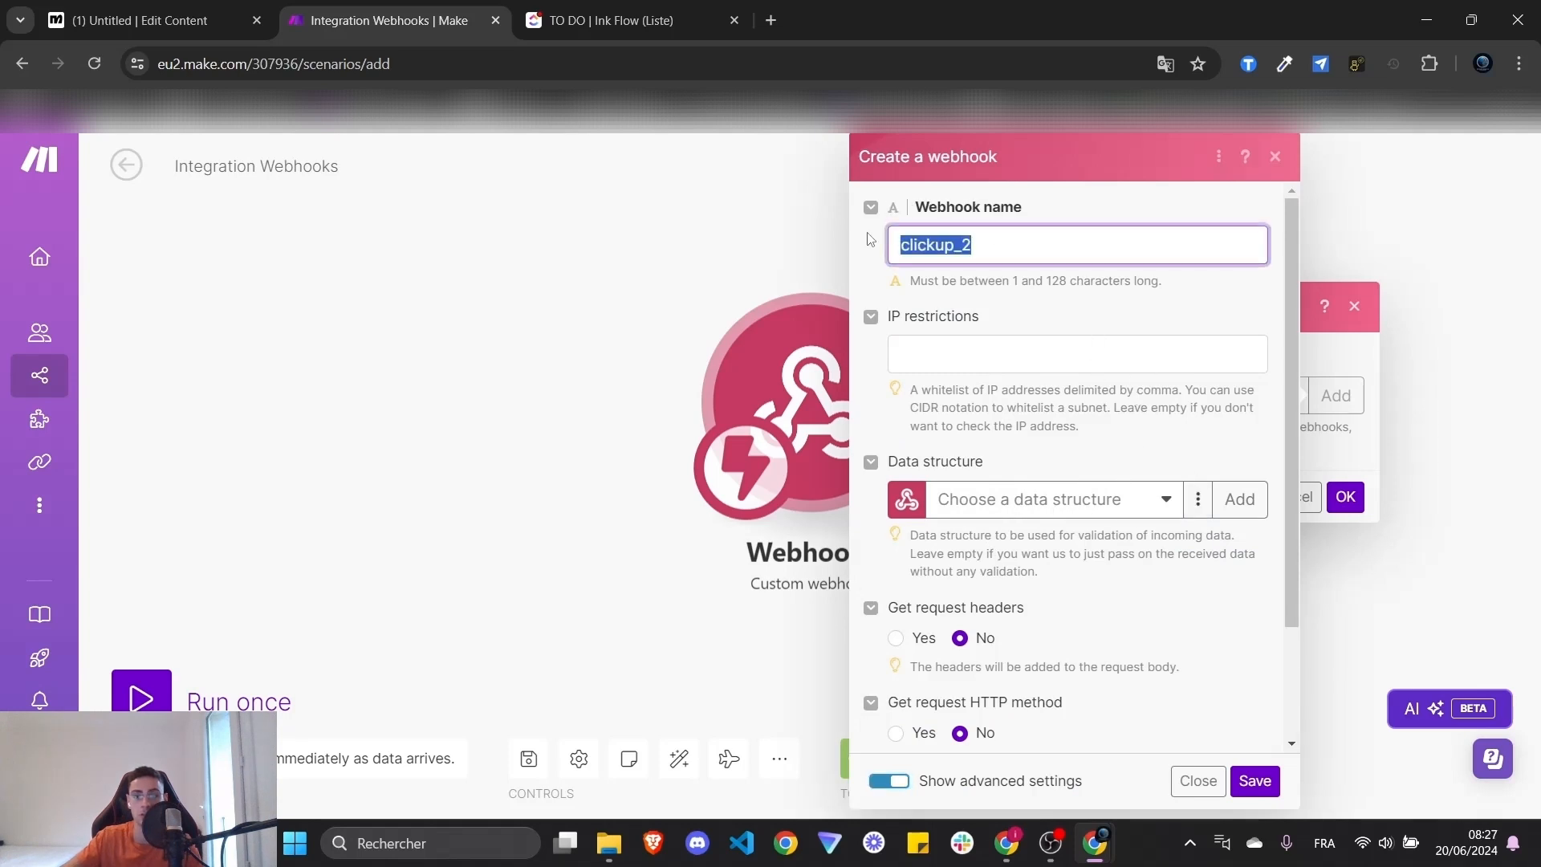
pyautogui.scroll(-2, 1003, 522)
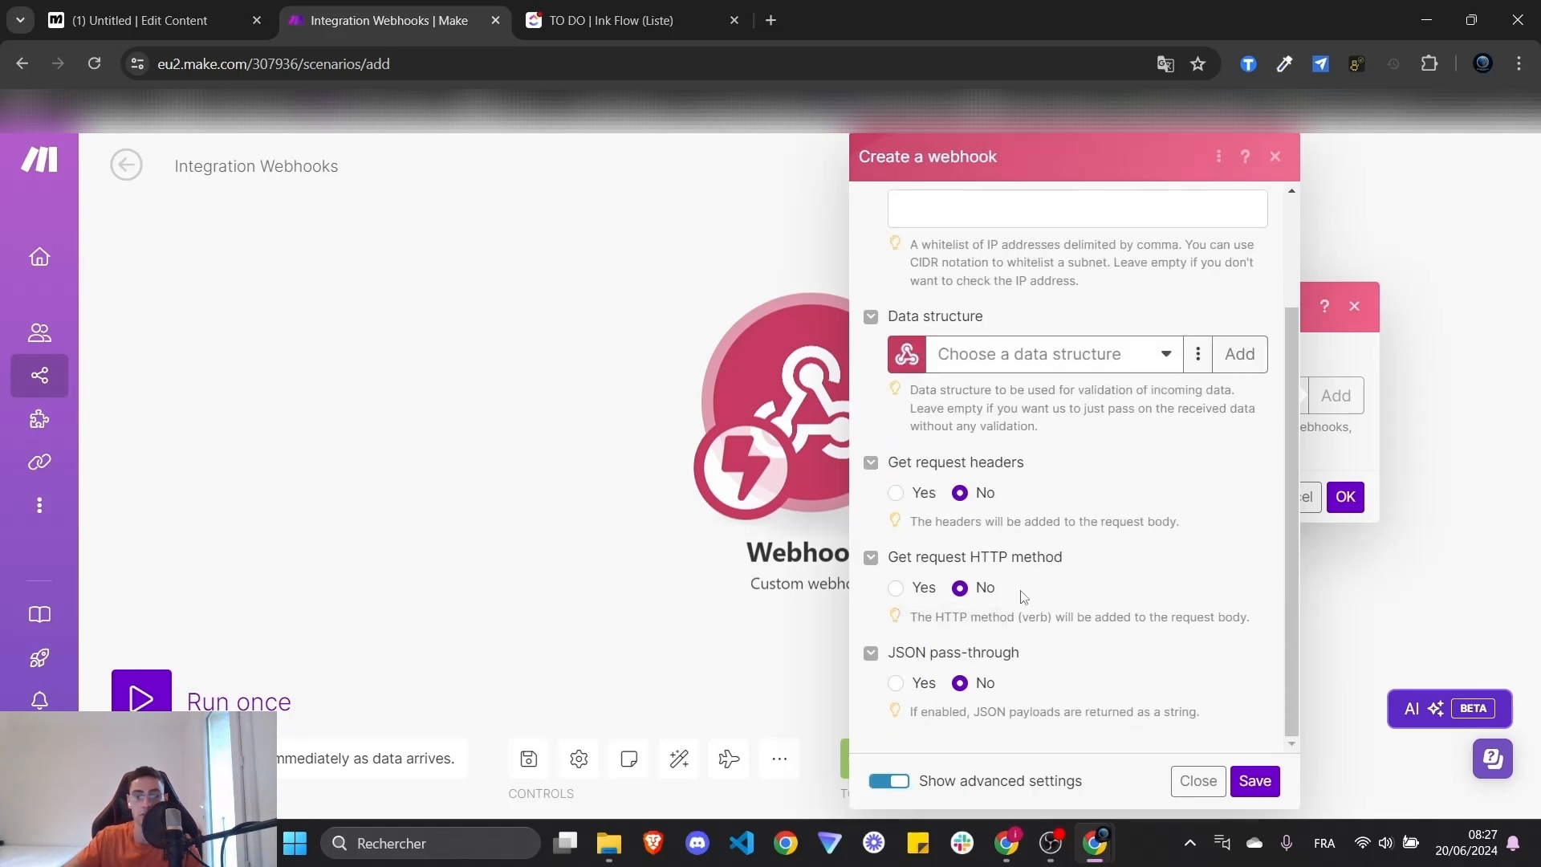
pyautogui.scroll(2, 1034, 564)
pyautogui.click(1168, 391)
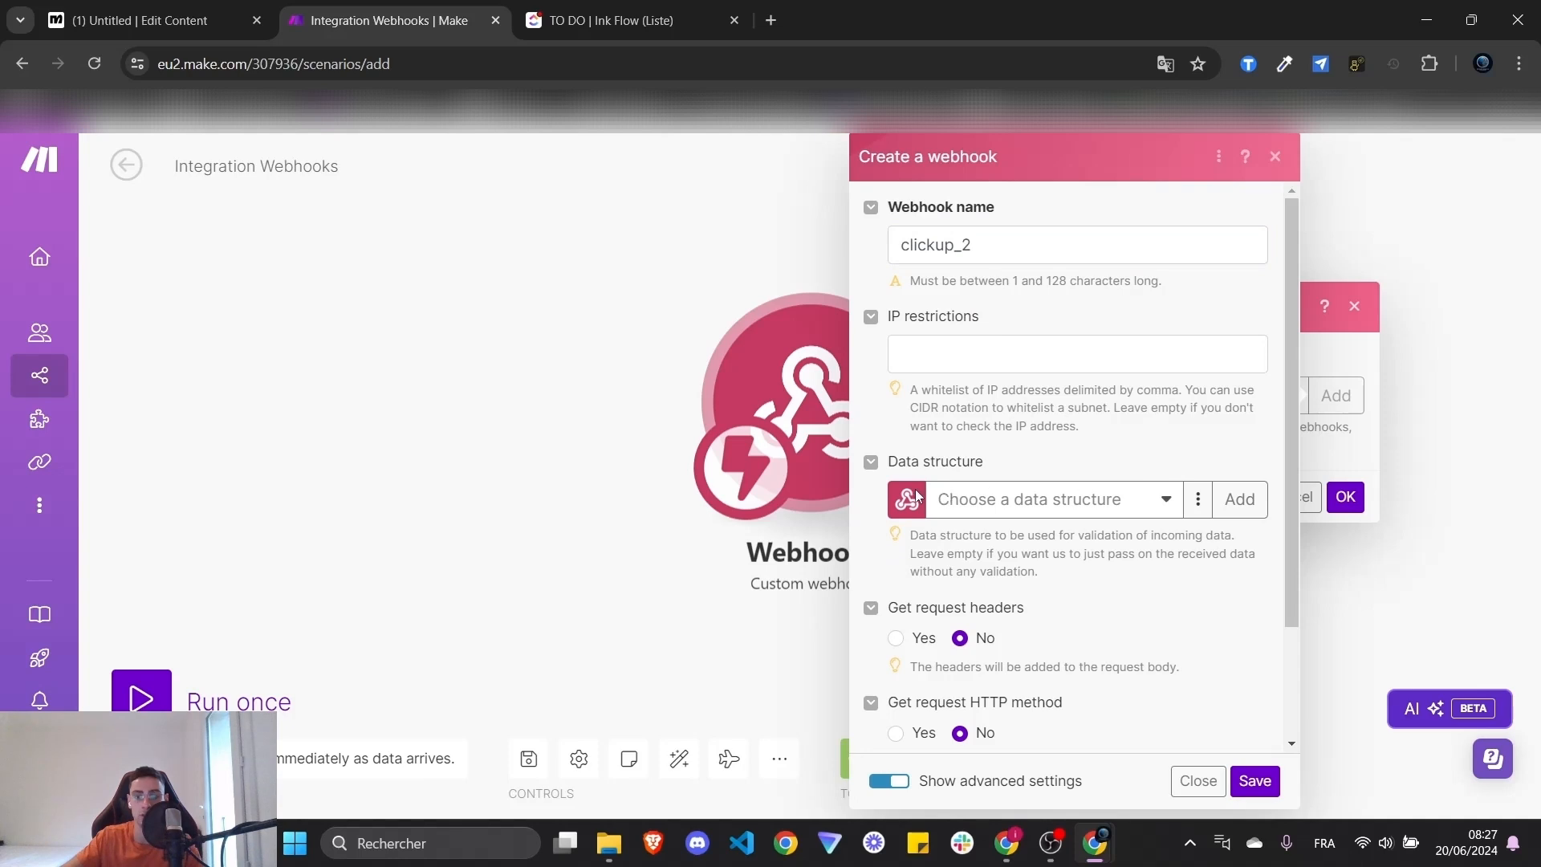
# - Add a new data structure for the webhook and name it clickup_2
pyautogui.click(1196, 502)
pyautogui.click(1240, 499)
pyautogui.click(1053, 416)
pyautogui.hotkey('ctrl', 'a')
pyautogui.hotkey('ctrl', 'v')
pyautogui.click(1059, 477)
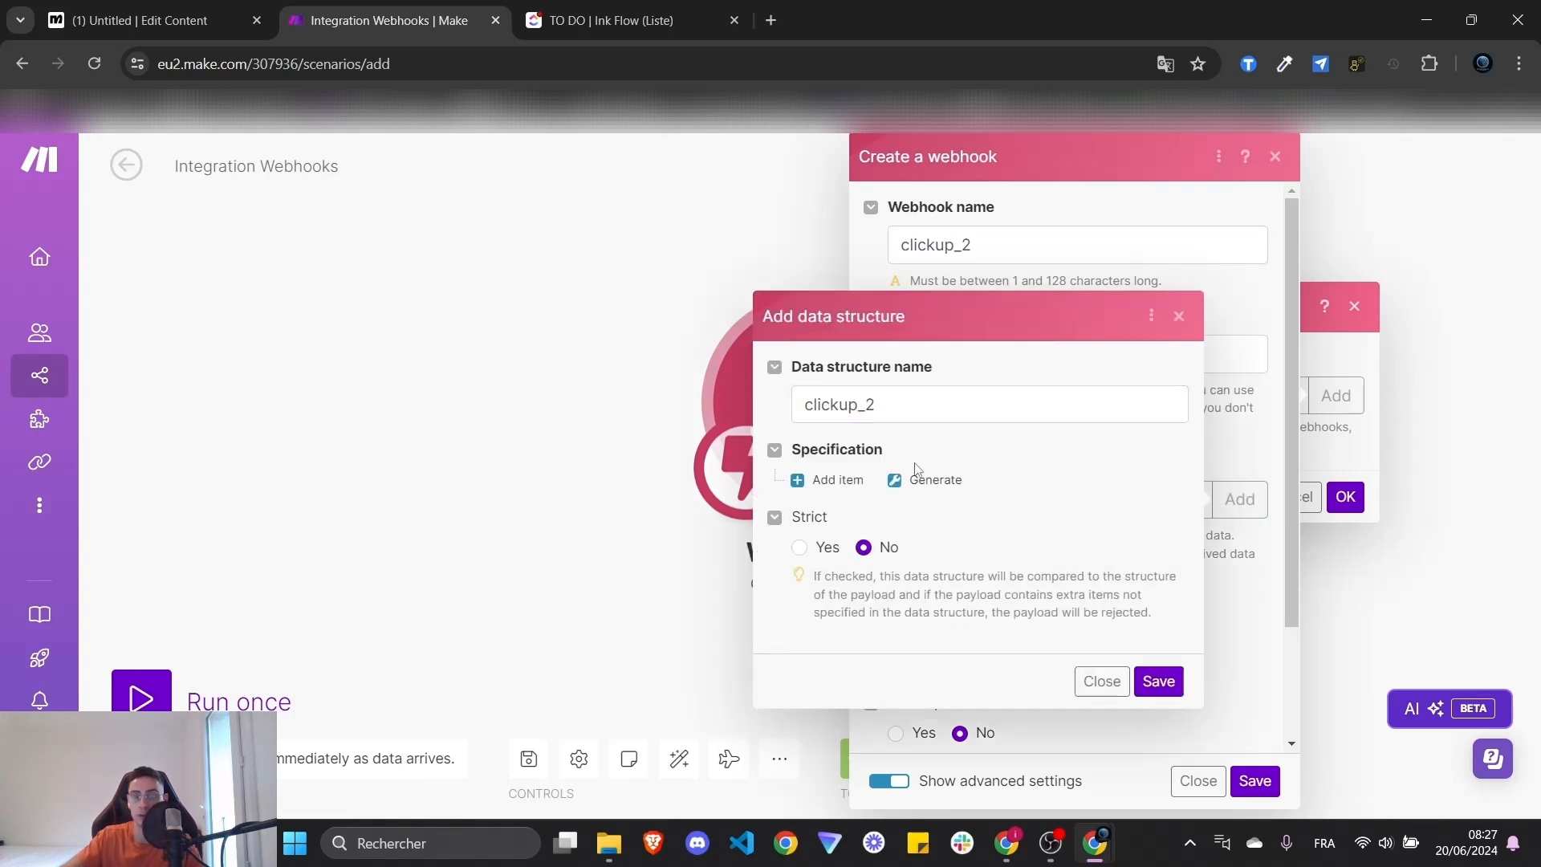
# - Add a Text property named 'content' to the data structure
pyautogui.click(836, 481)
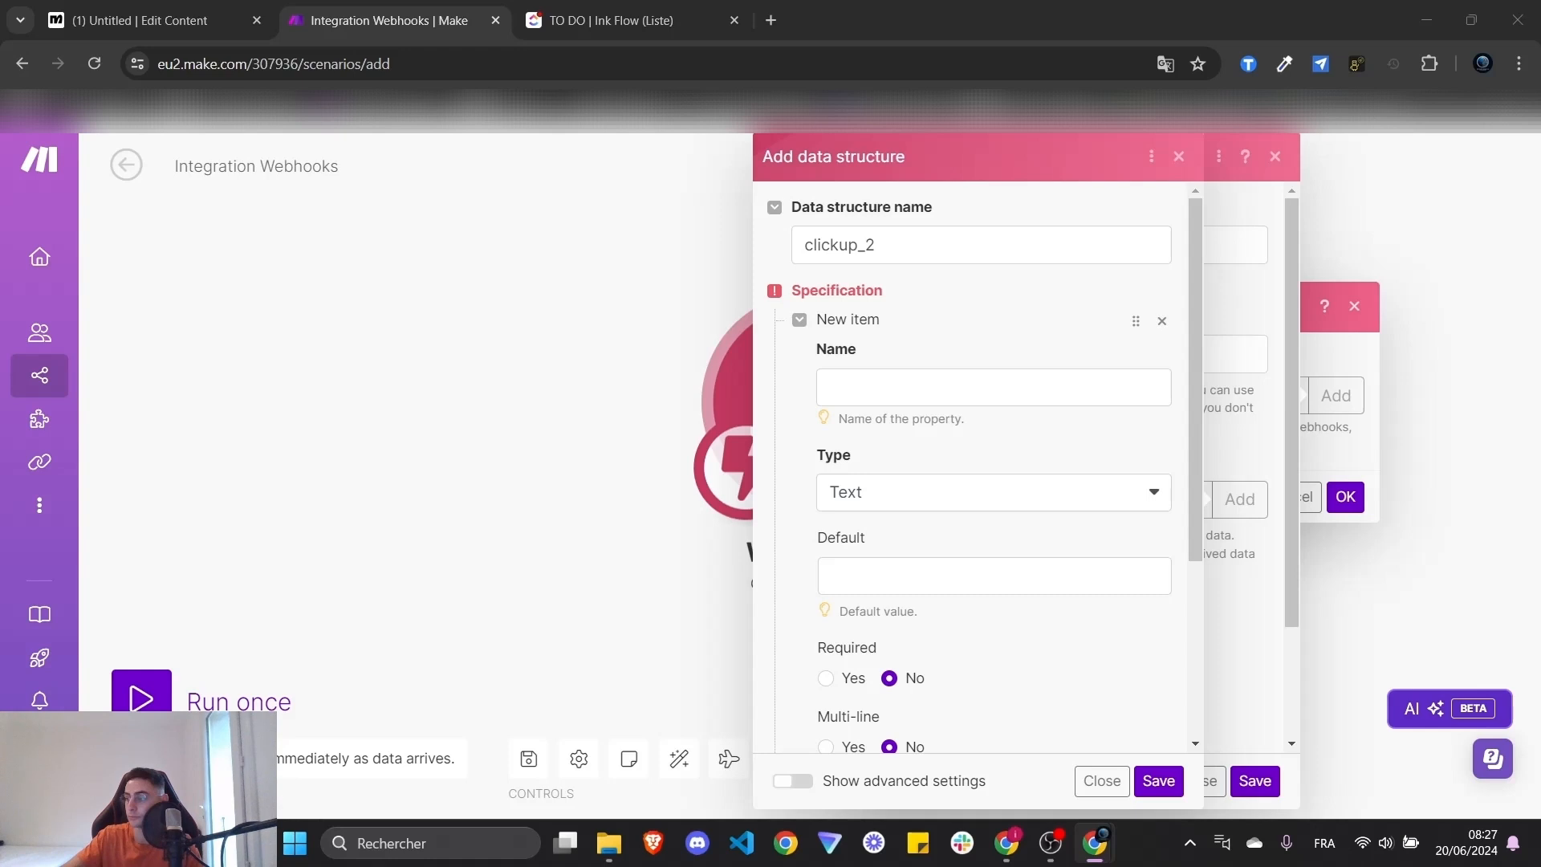
pyautogui.click(926, 389)
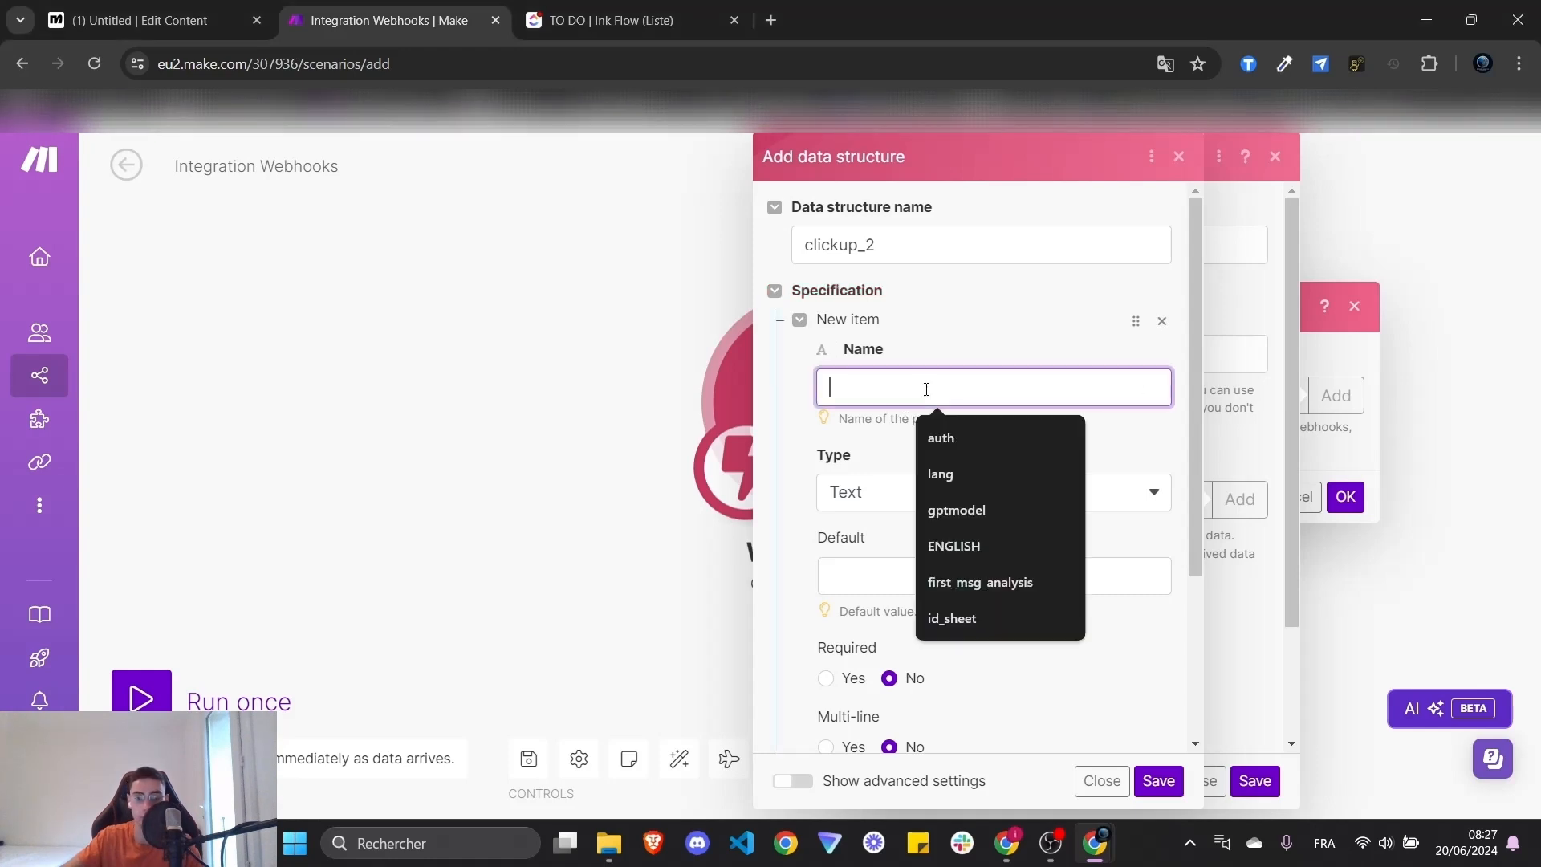
pyautogui.write('content')
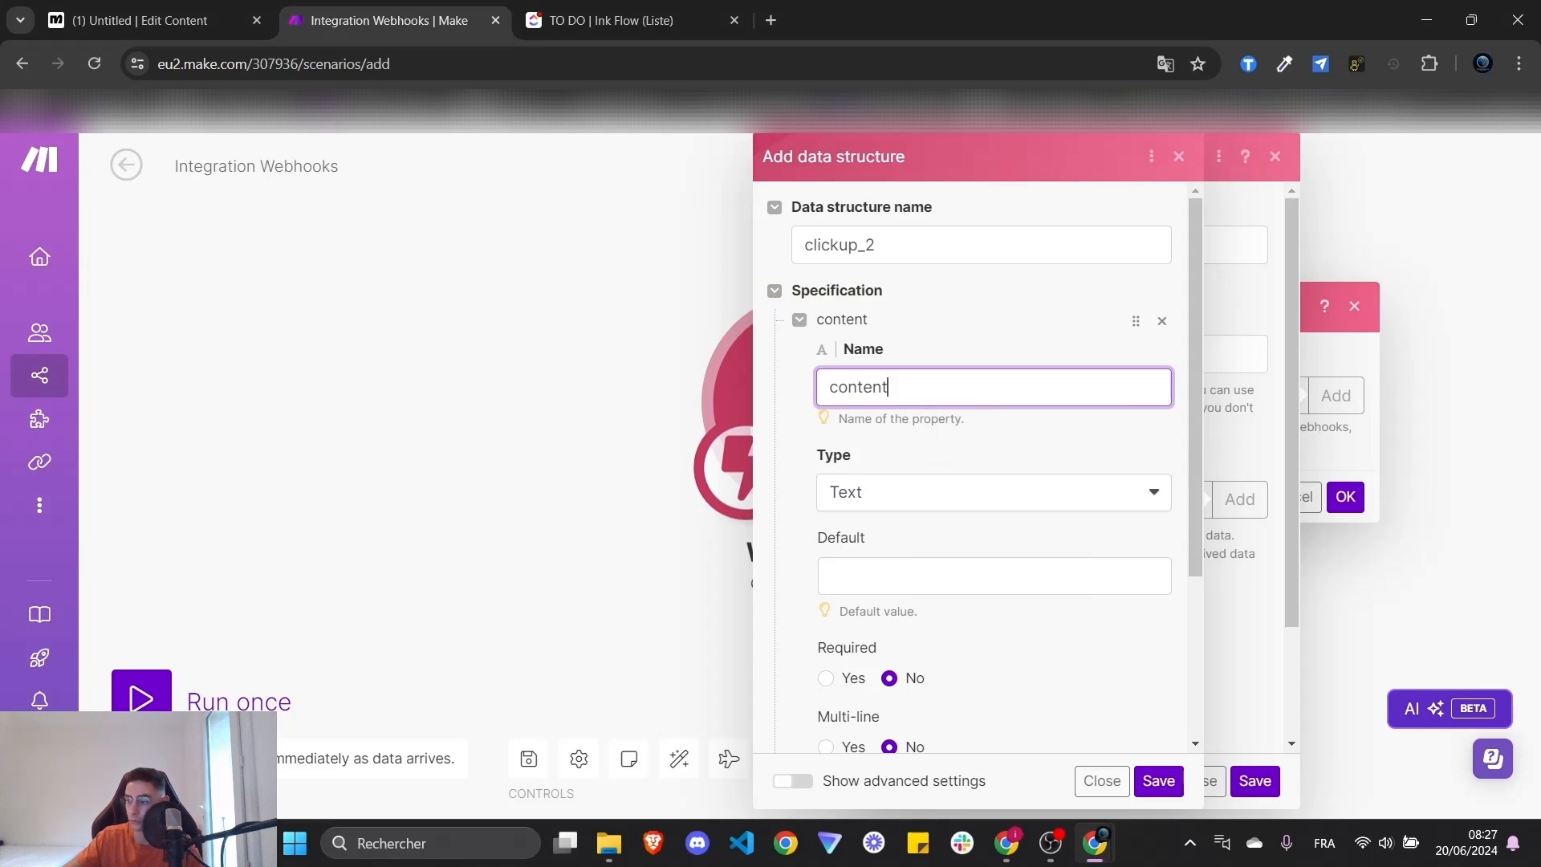
pyautogui.click(1068, 627)
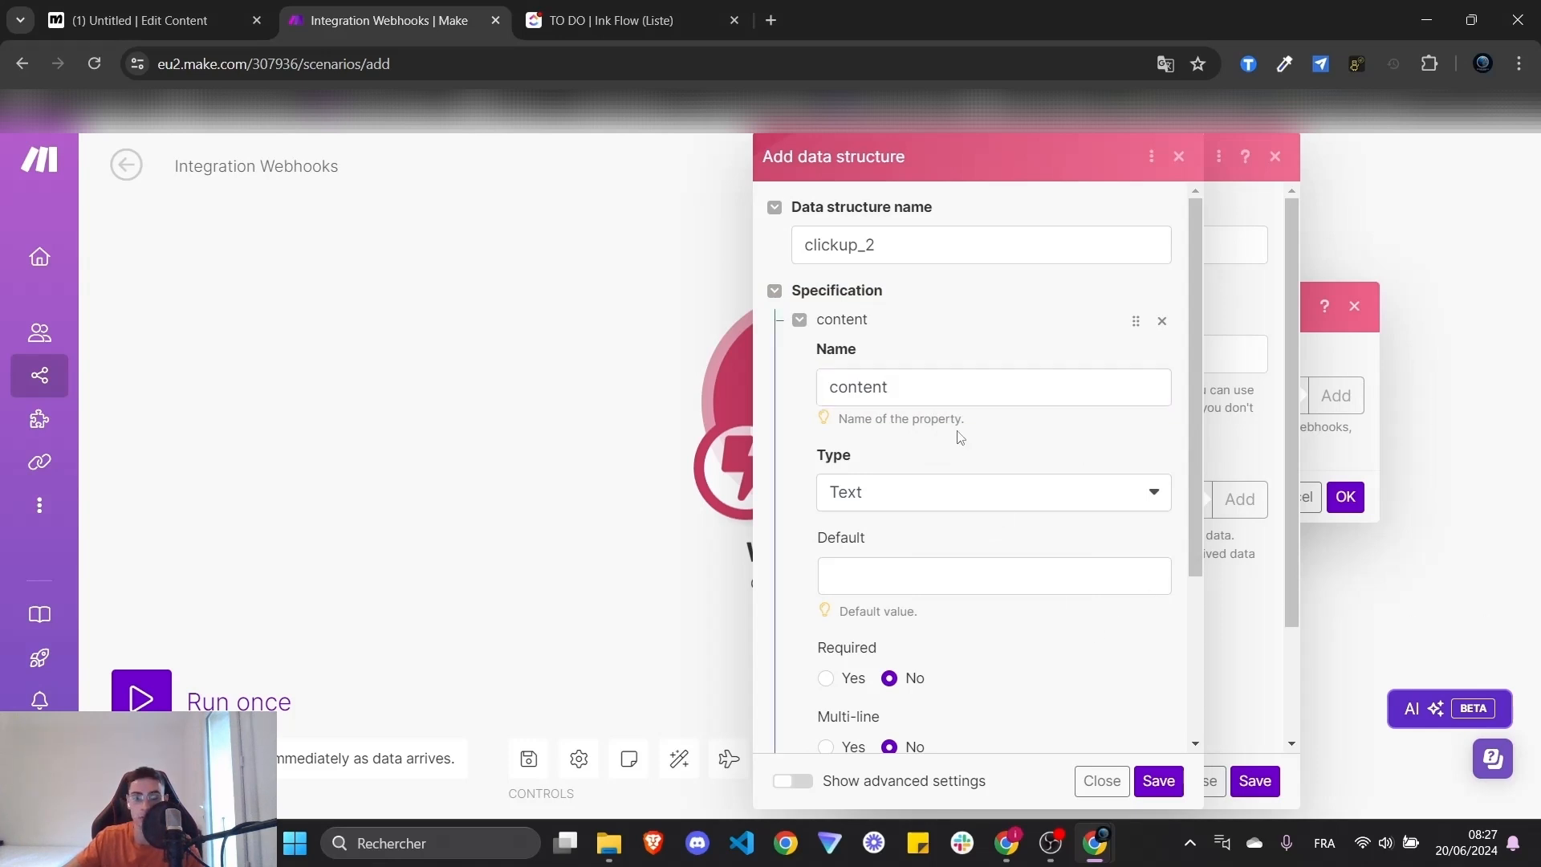
pyautogui.doubleClick(925, 396)
pyautogui.click(1010, 639)
pyautogui.scroll(-2, 1017, 652)
pyautogui.scroll(1, 958, 458)
pyautogui.click(895, 400)
pyautogui.click(912, 405)
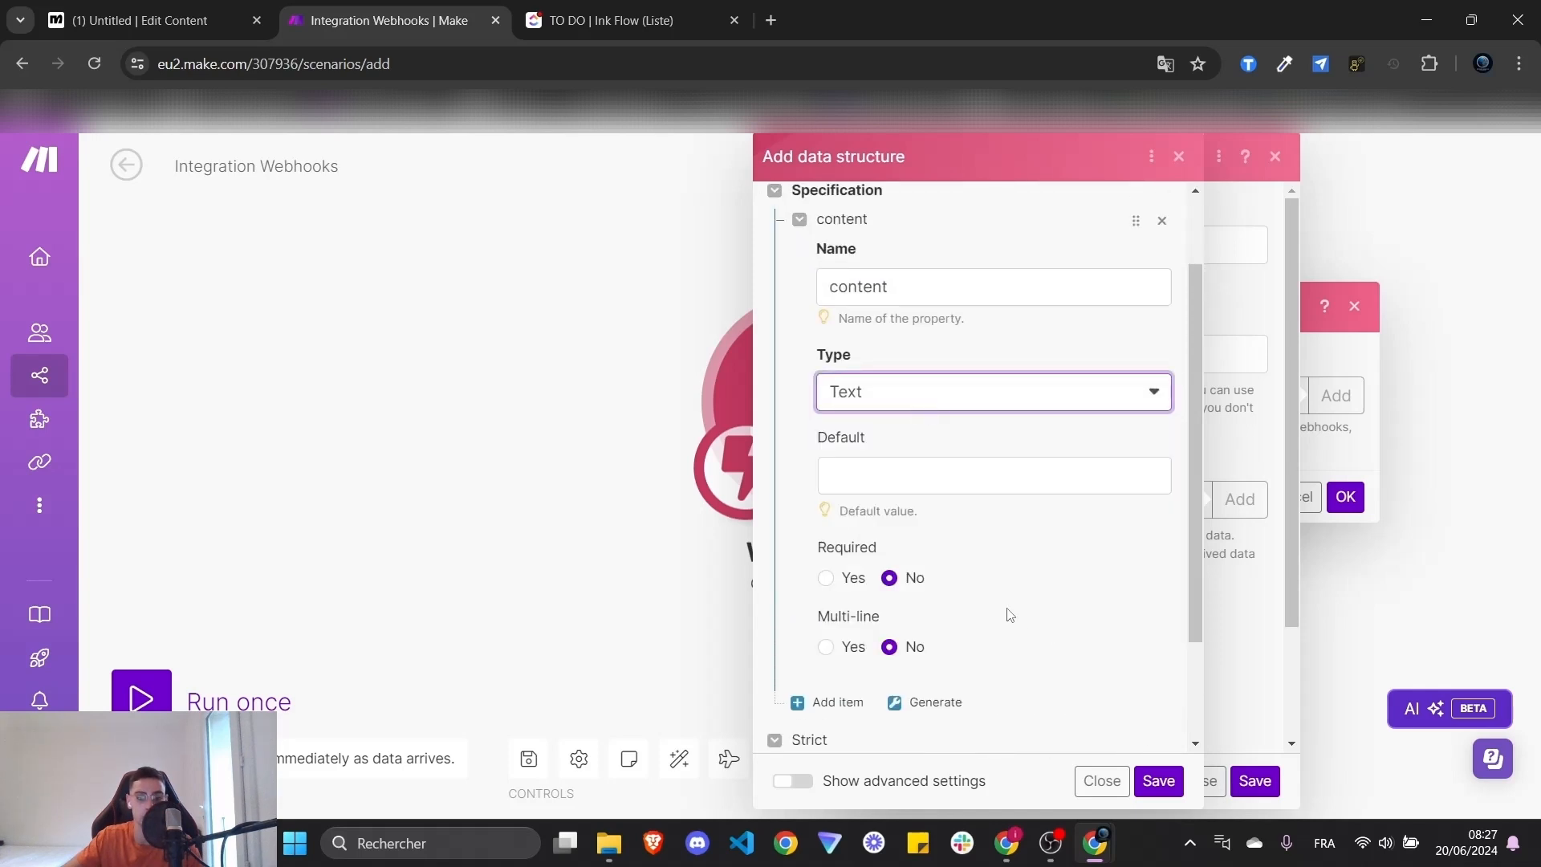
# - Make 'content' required, then save the data structure and the clickup_2 webhook
pyautogui.scroll(-1, 1008, 613)
pyautogui.click(827, 480)
pyautogui.scroll(-1, 1087, 575)
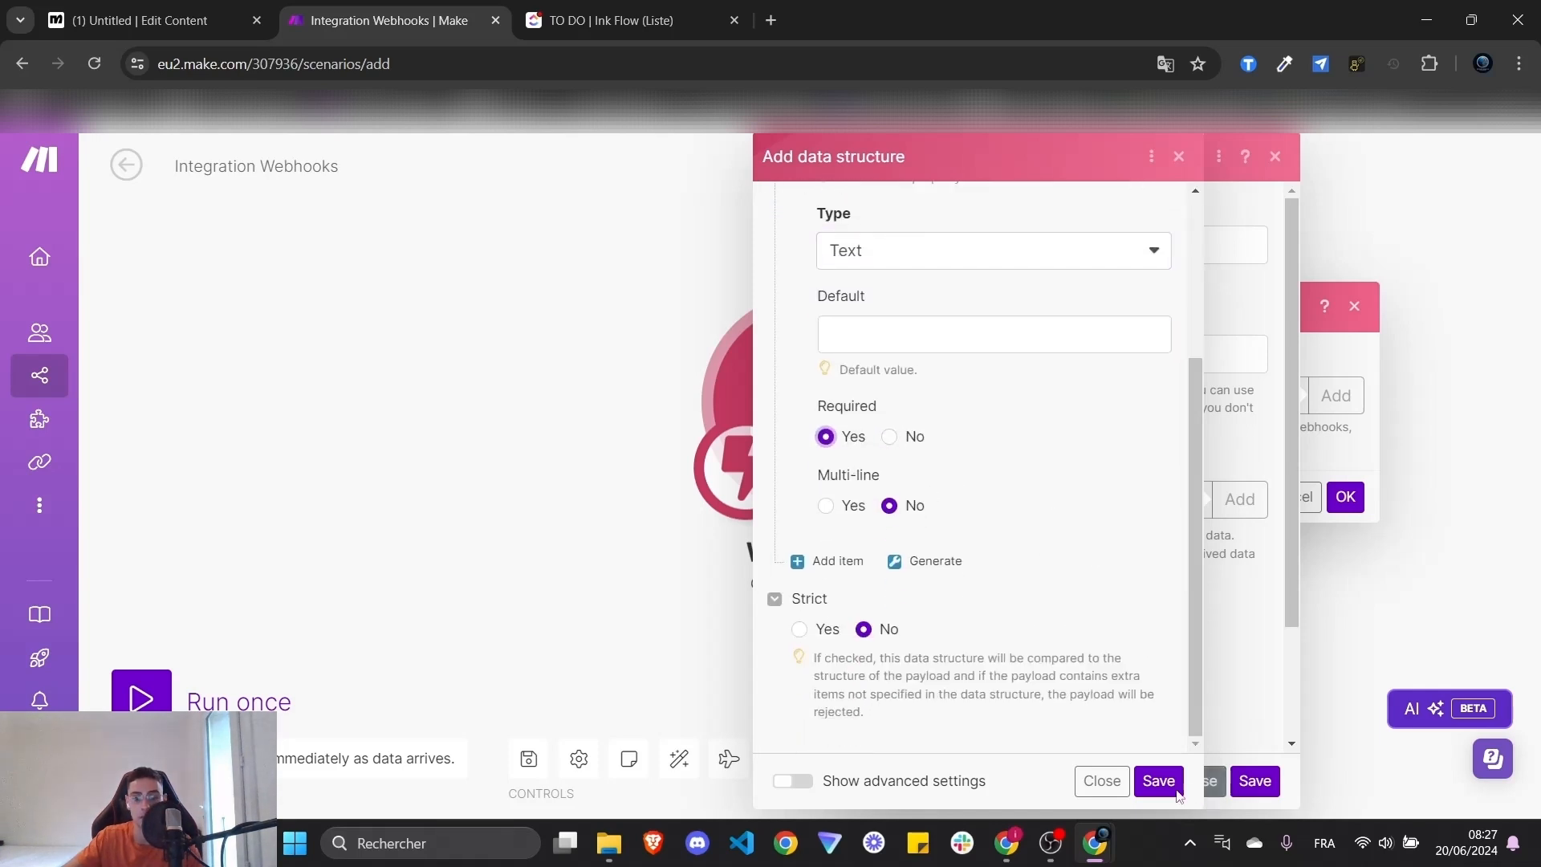
pyautogui.click(1158, 781)
pyautogui.click(1255, 783)
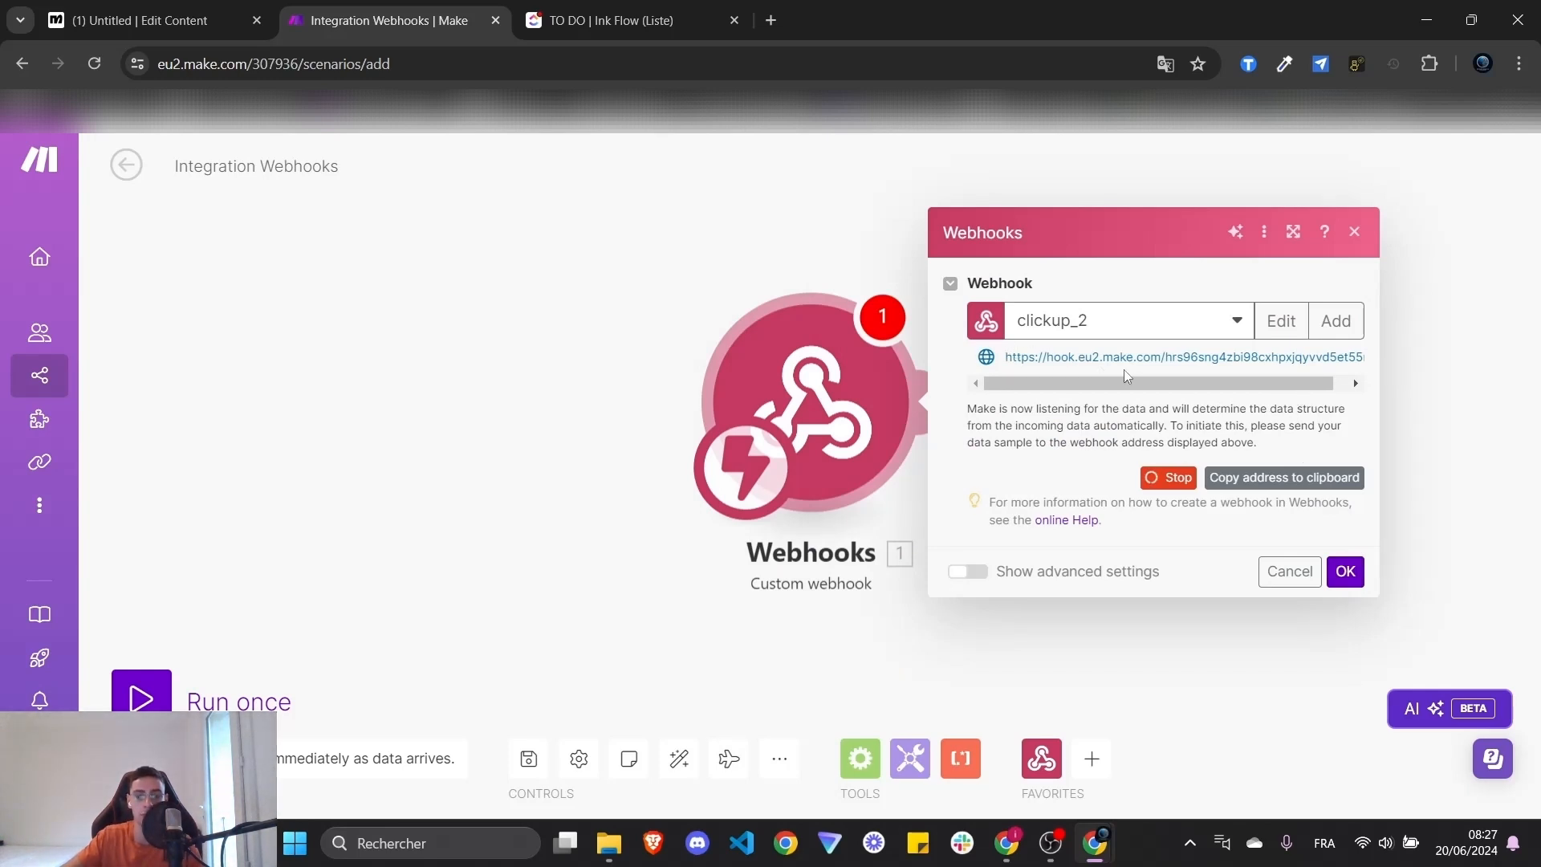
# - Copy the clickup_2 webhook address and start a new ManyChat step after Send Message #1
pyautogui.moveTo(1156, 384); pyautogui.dragTo(1246, 406)
pyautogui.click(1270, 485)
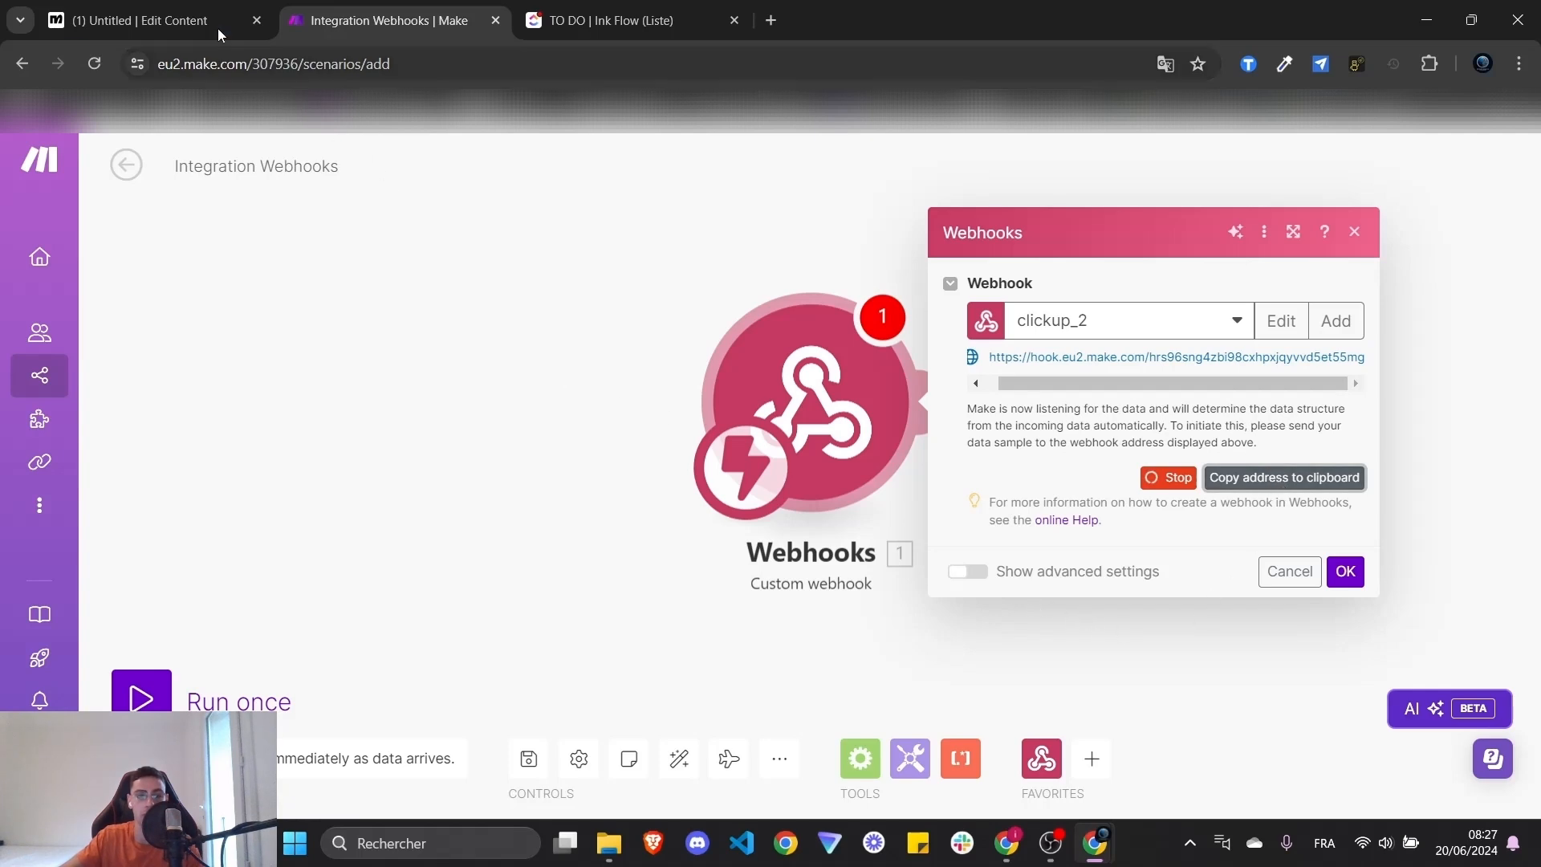
pyautogui.click(184, 17)
pyautogui.moveTo(1127, 557); pyautogui.dragTo(1047, 586)
pyautogui.moveTo(1237, 511); pyautogui.dragTo(988, 588)
pyautogui.scroll(-2, 988, 587)
pyautogui.moveTo(802, 525); pyautogui.dragTo(941, 429)
# - Delete the unwanted WhatsApp Send Message #2 step
pyautogui.click(999, 433)
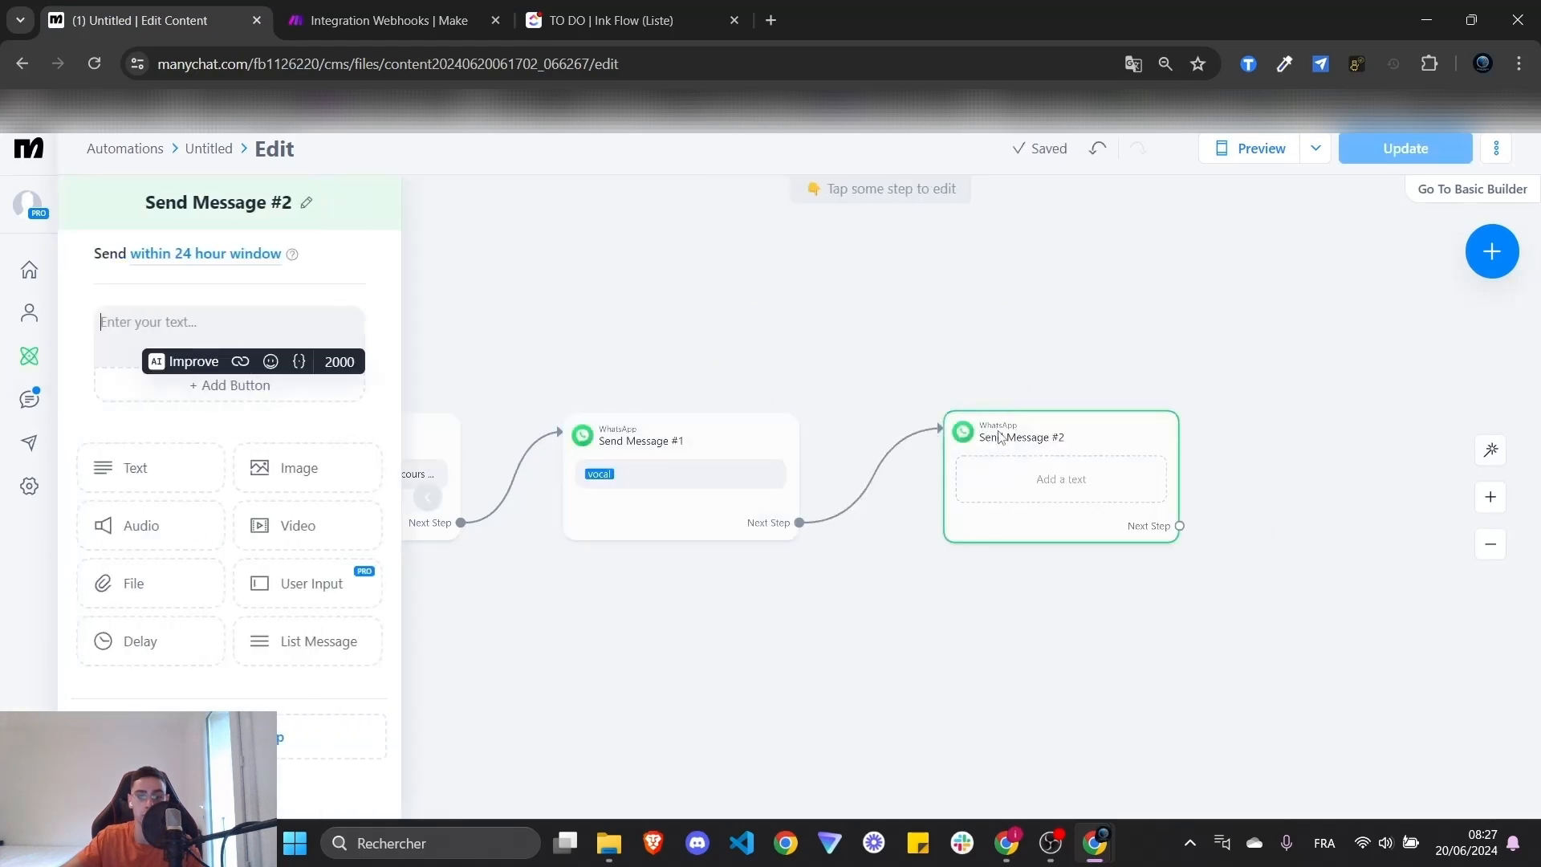
pyautogui.click(1067, 441)
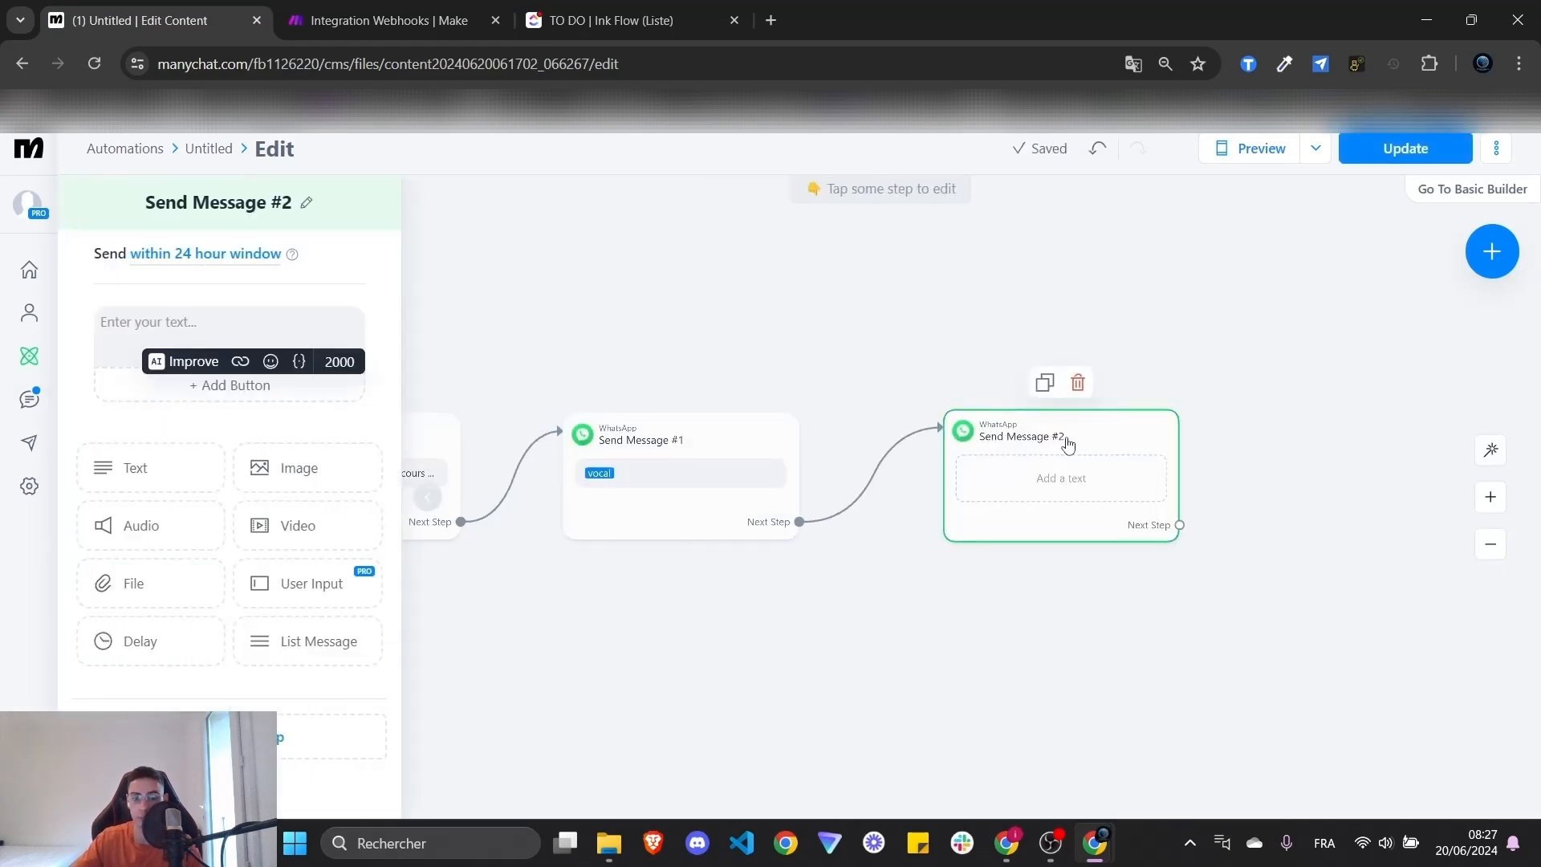
pyautogui.click(1078, 383)
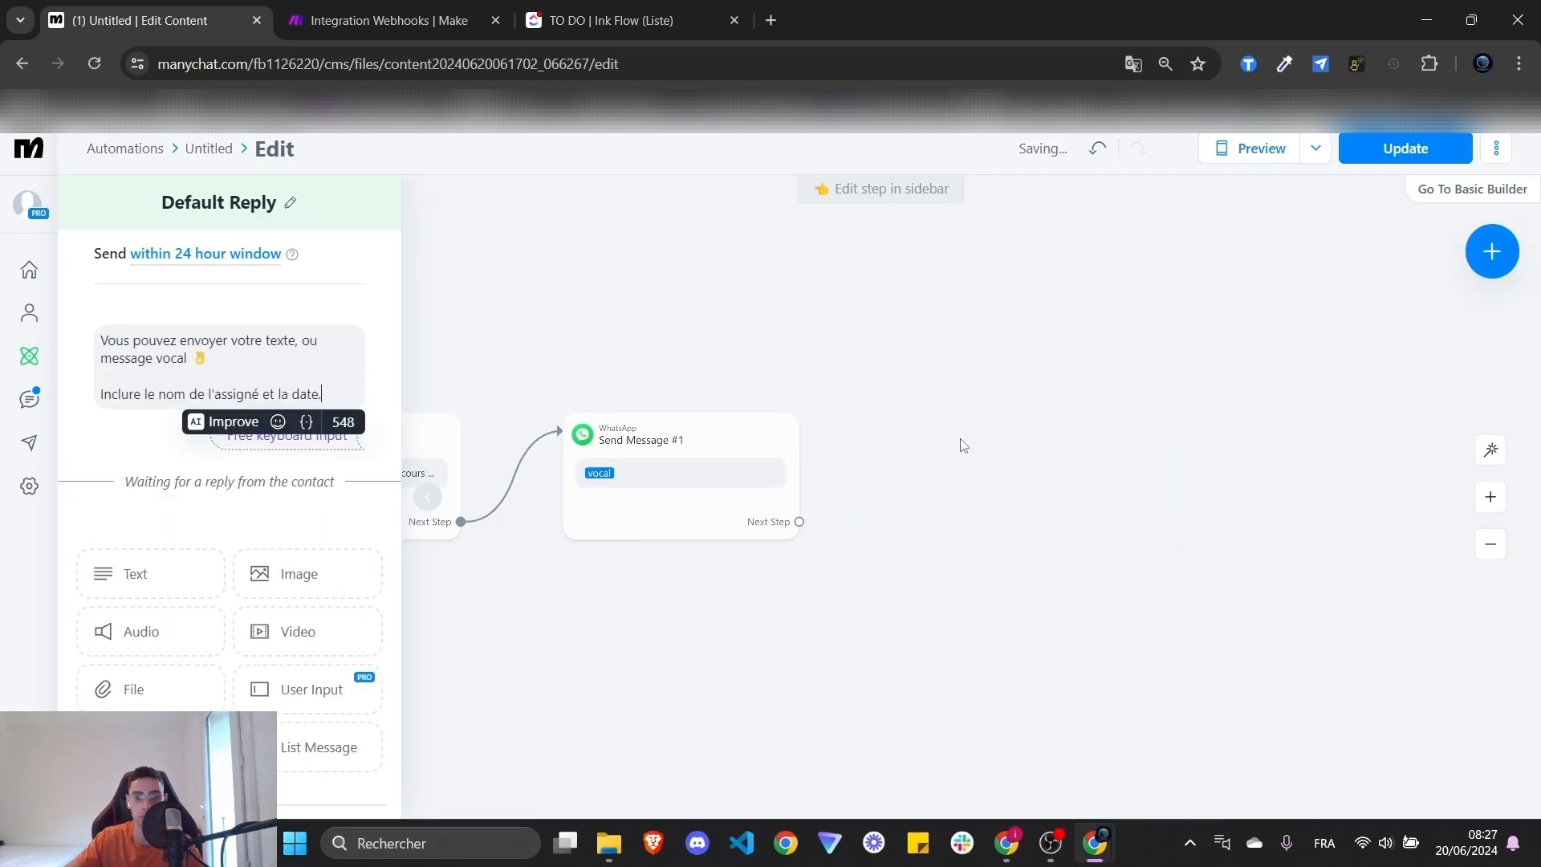
# - Attach an Actions step after Send Message #1 with an Automation > External Request action
pyautogui.moveTo(797, 521); pyautogui.dragTo(1000, 442)
pyautogui.click(928, 506)
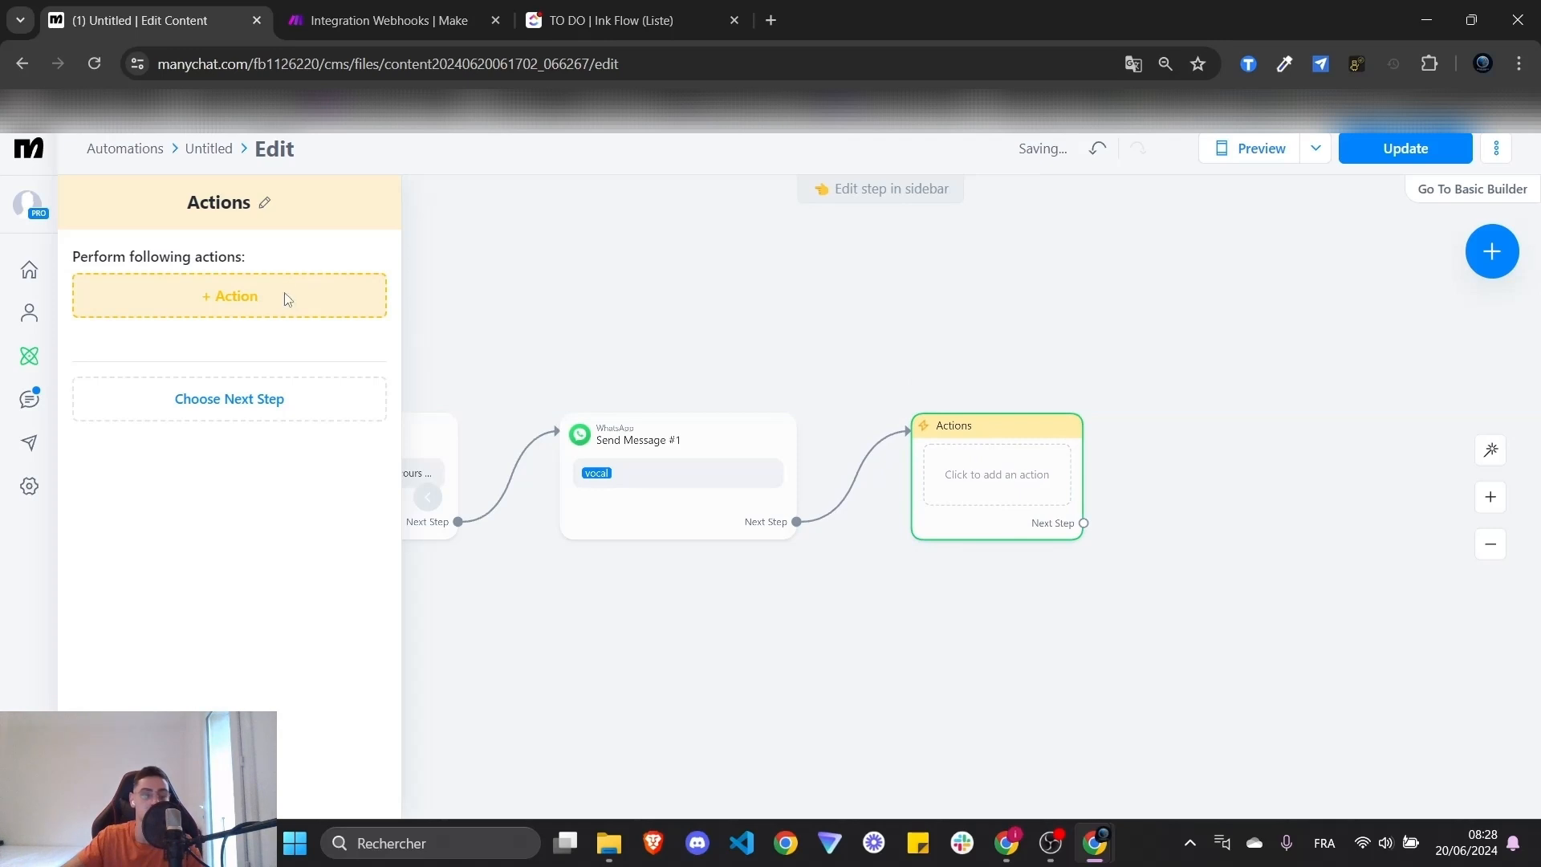
pyautogui.click(285, 295)
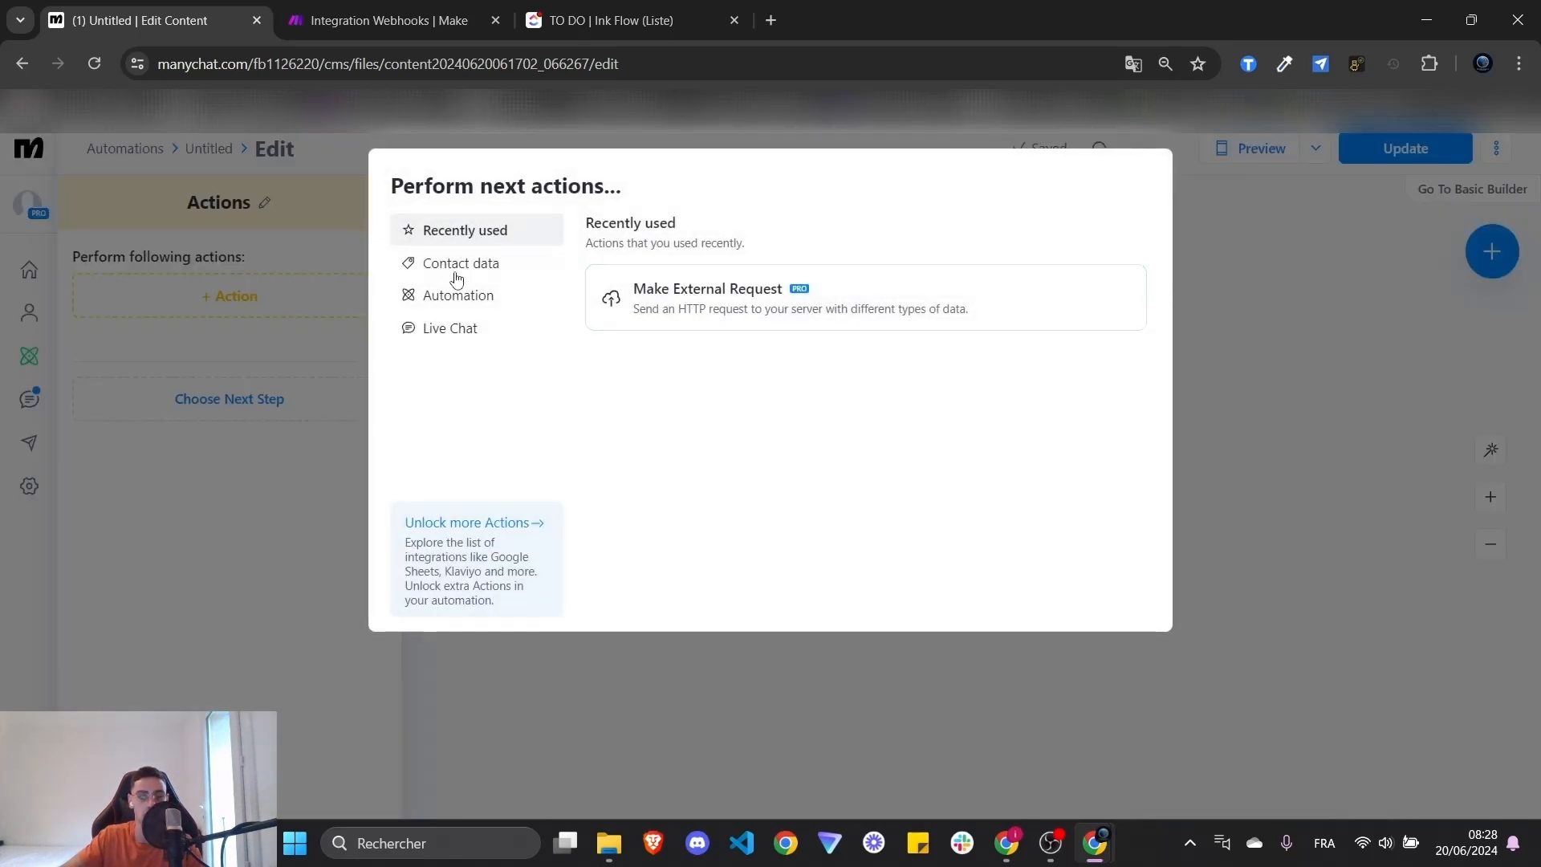
pyautogui.click(453, 309)
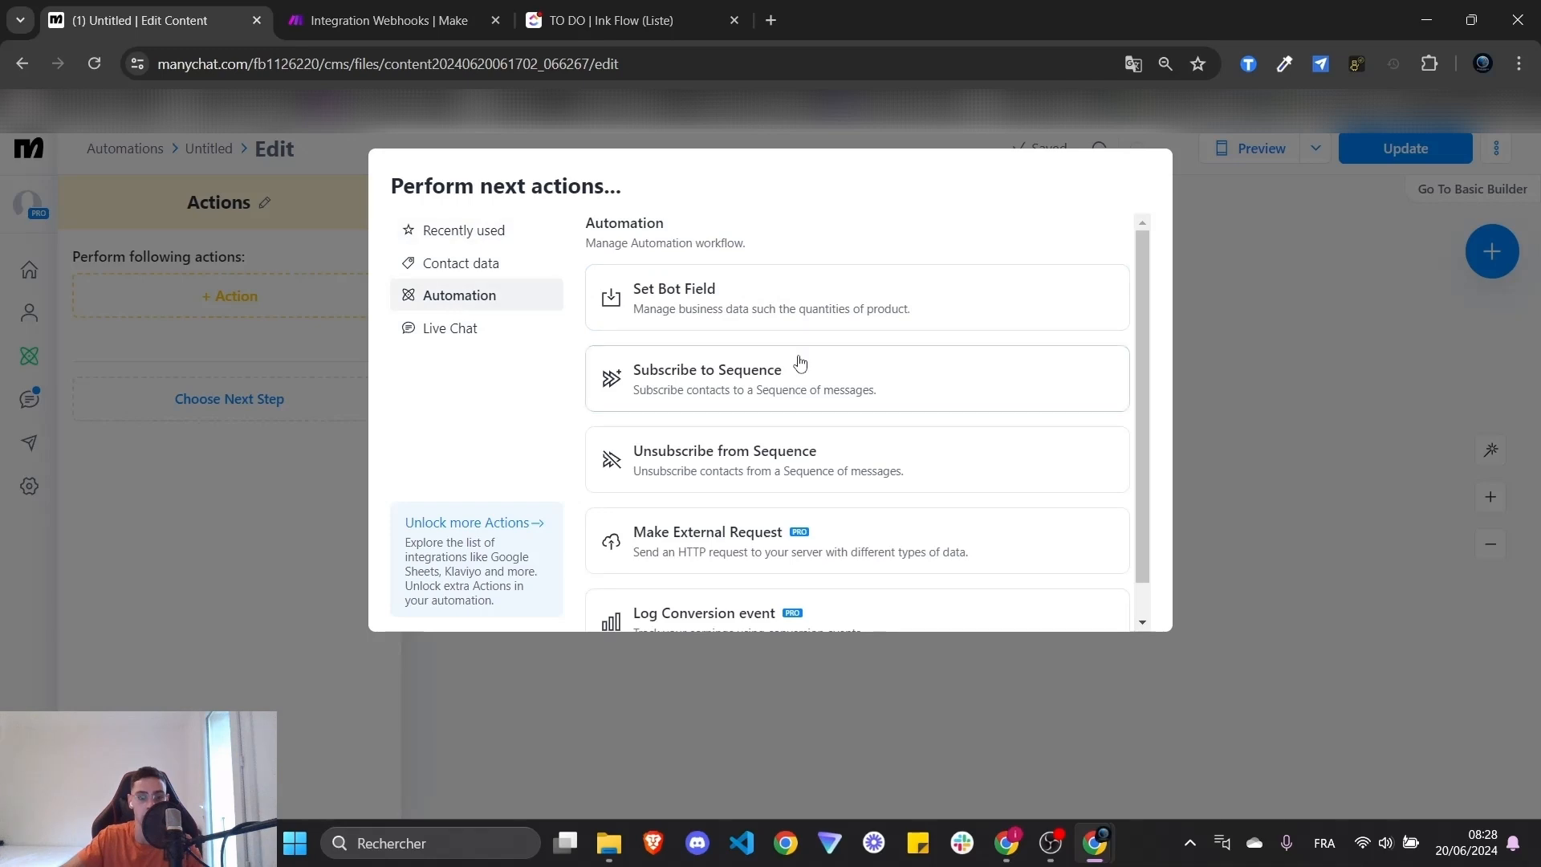
pyautogui.scroll(-1, 798, 359)
pyautogui.click(716, 500)
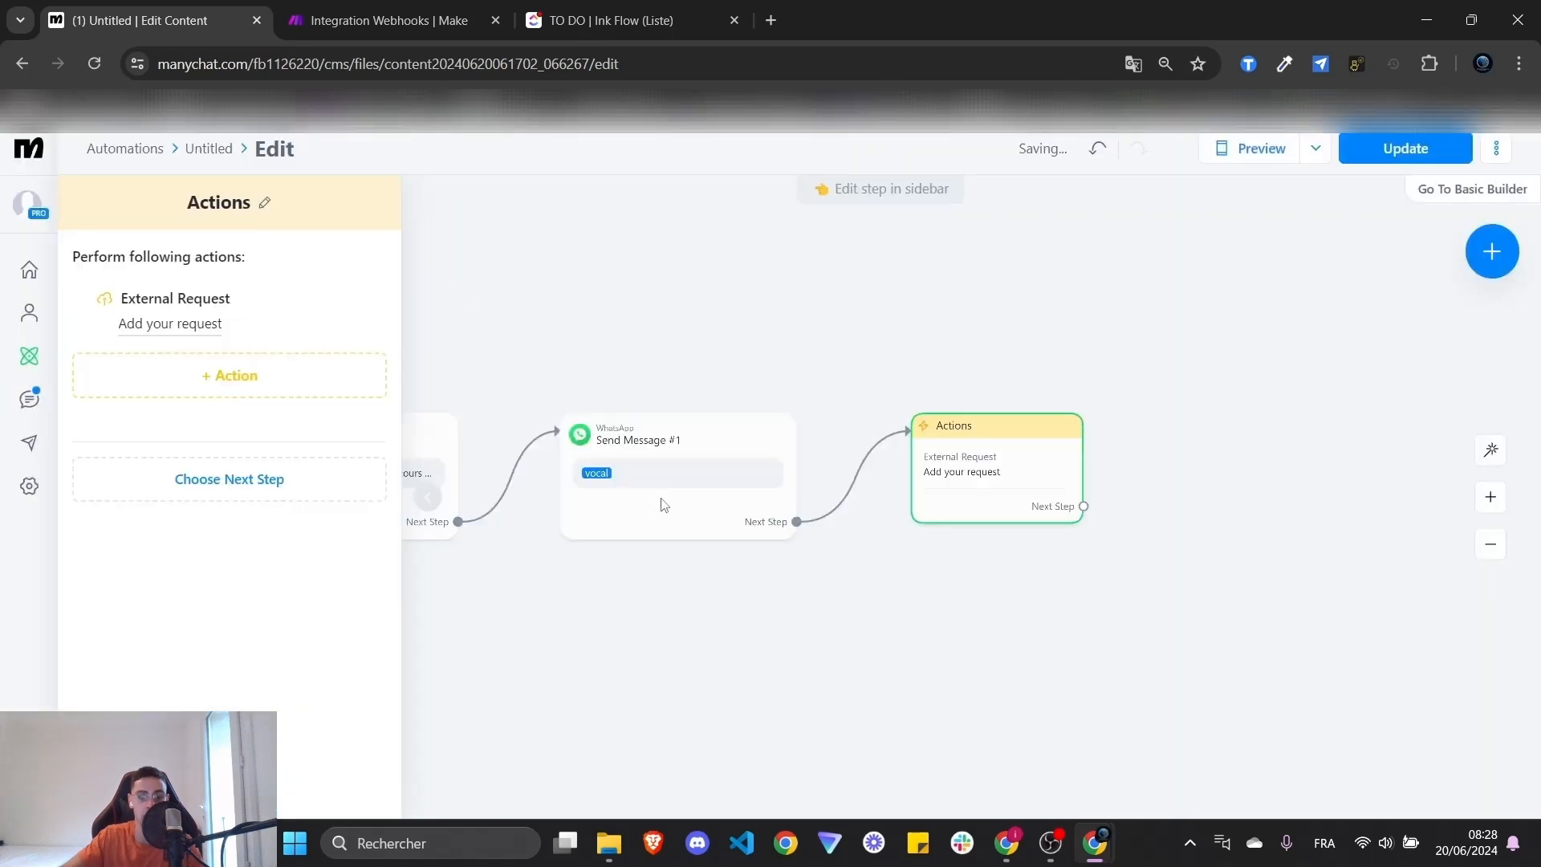
pyautogui.click(183, 323)
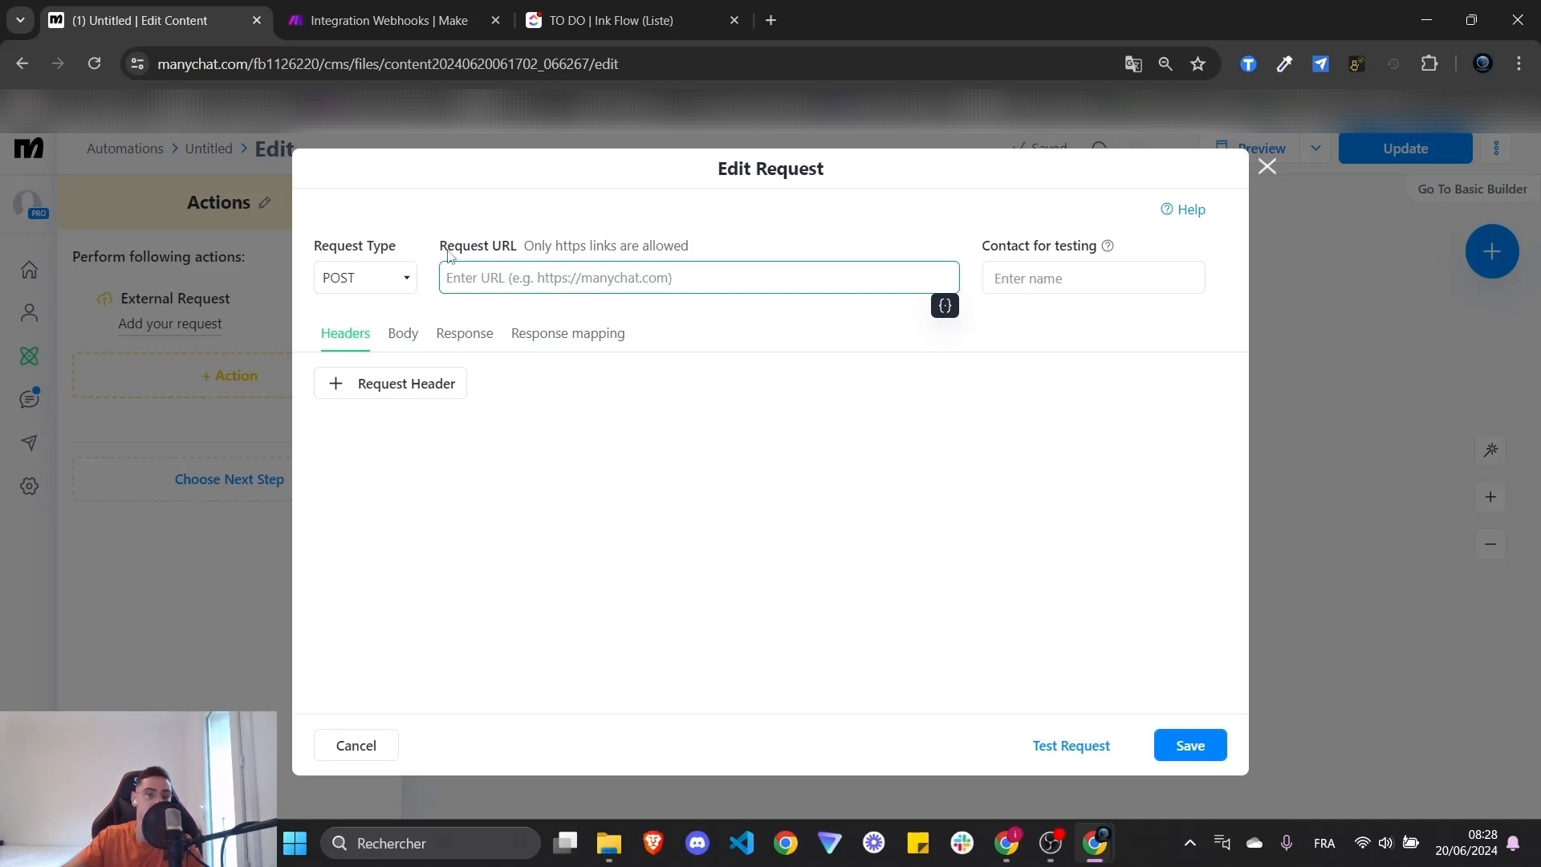
# - Paste the Make clickup_2 webhook address into the Request URL
pyautogui.click(385, 20)
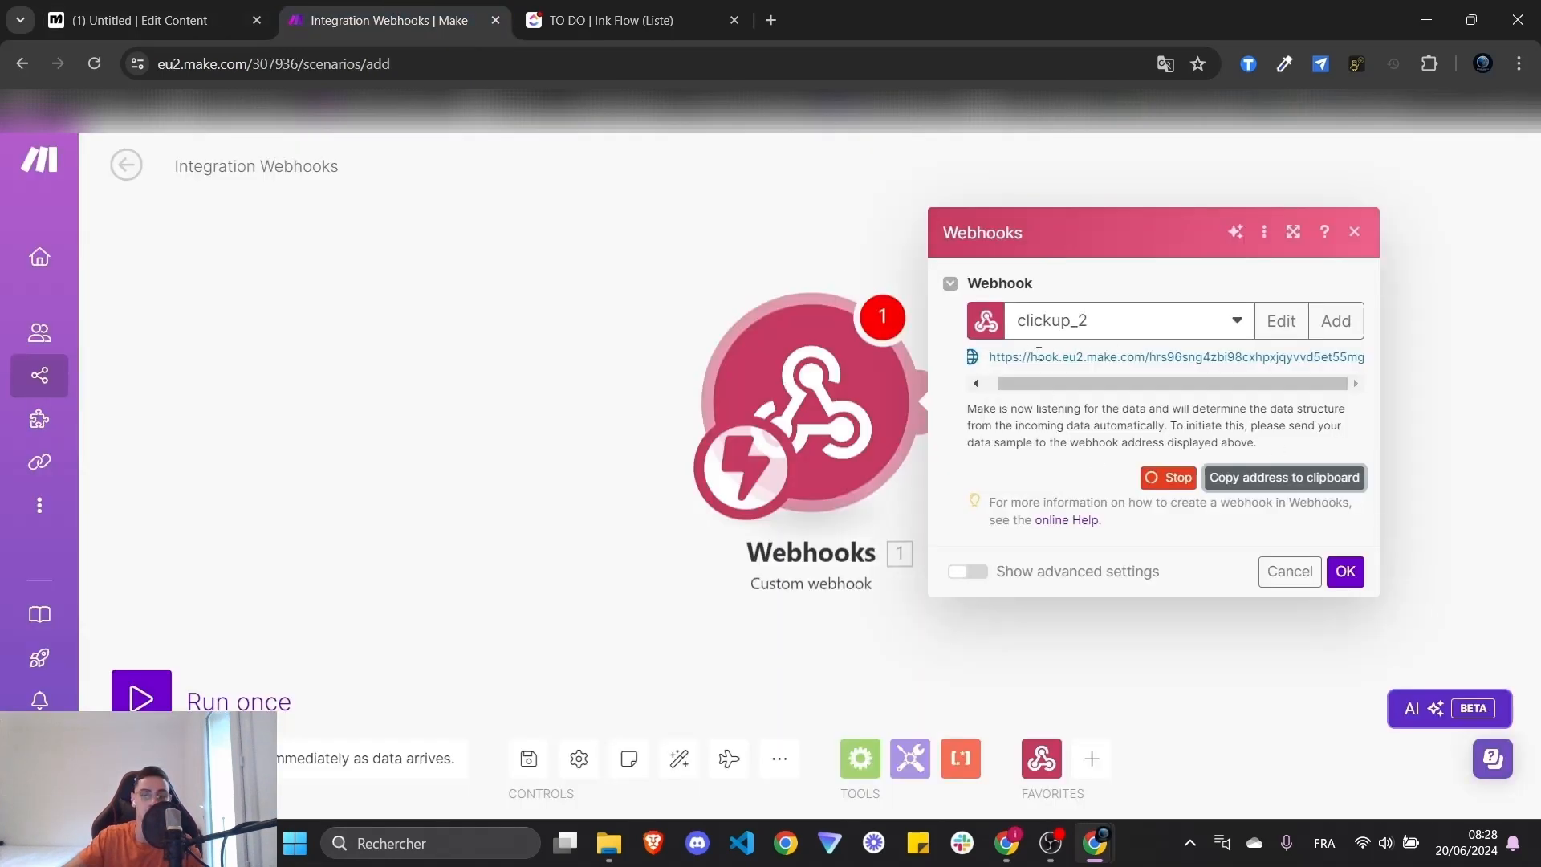
pyautogui.click(1257, 479)
pyautogui.hotkey('ctrl', 'pageup')
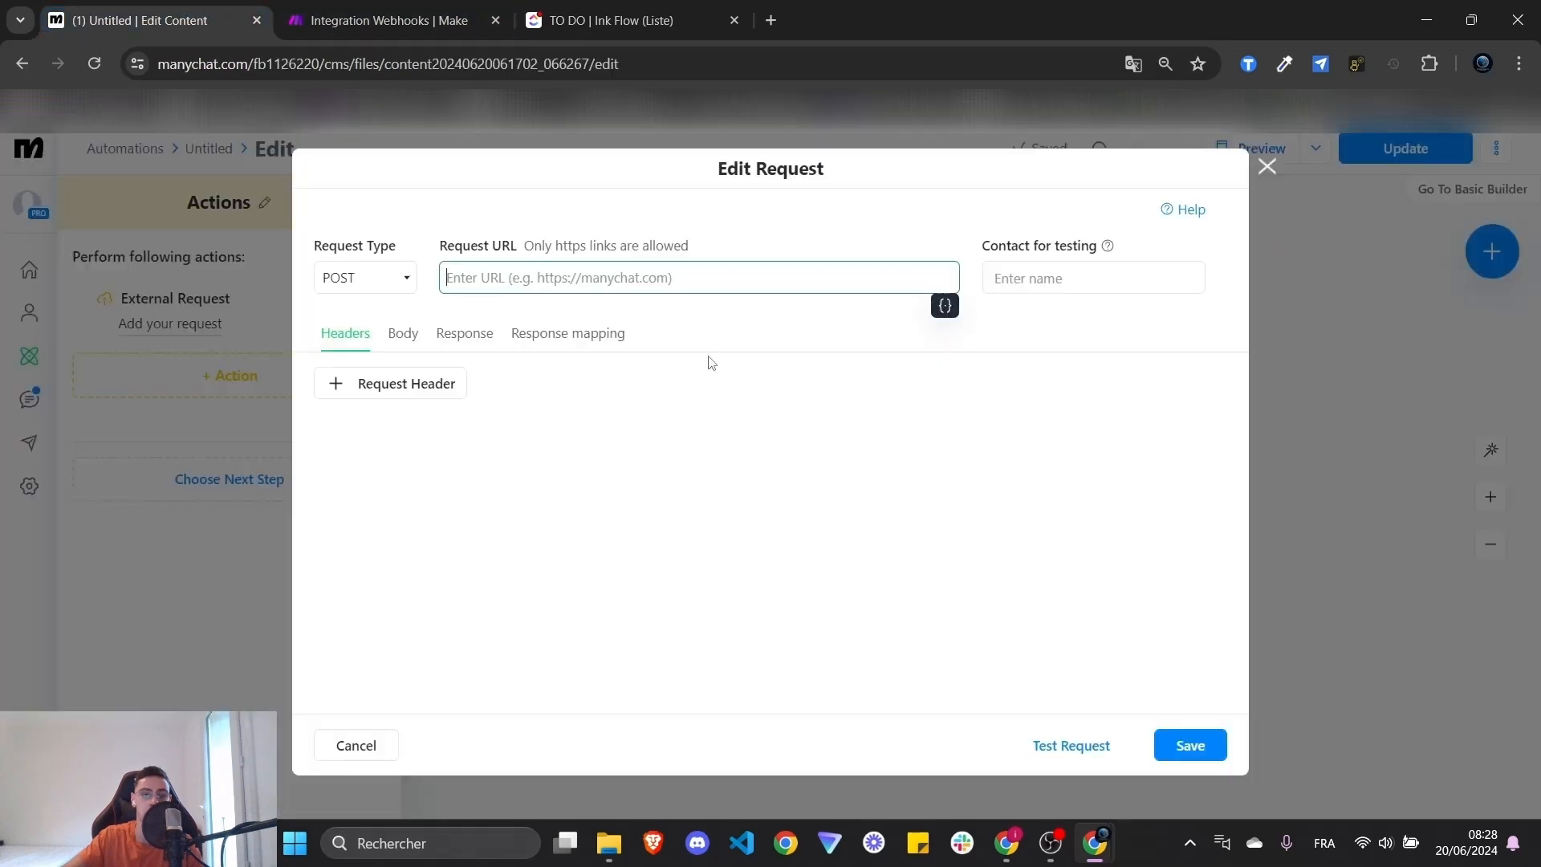
pyautogui.click(831, 502)
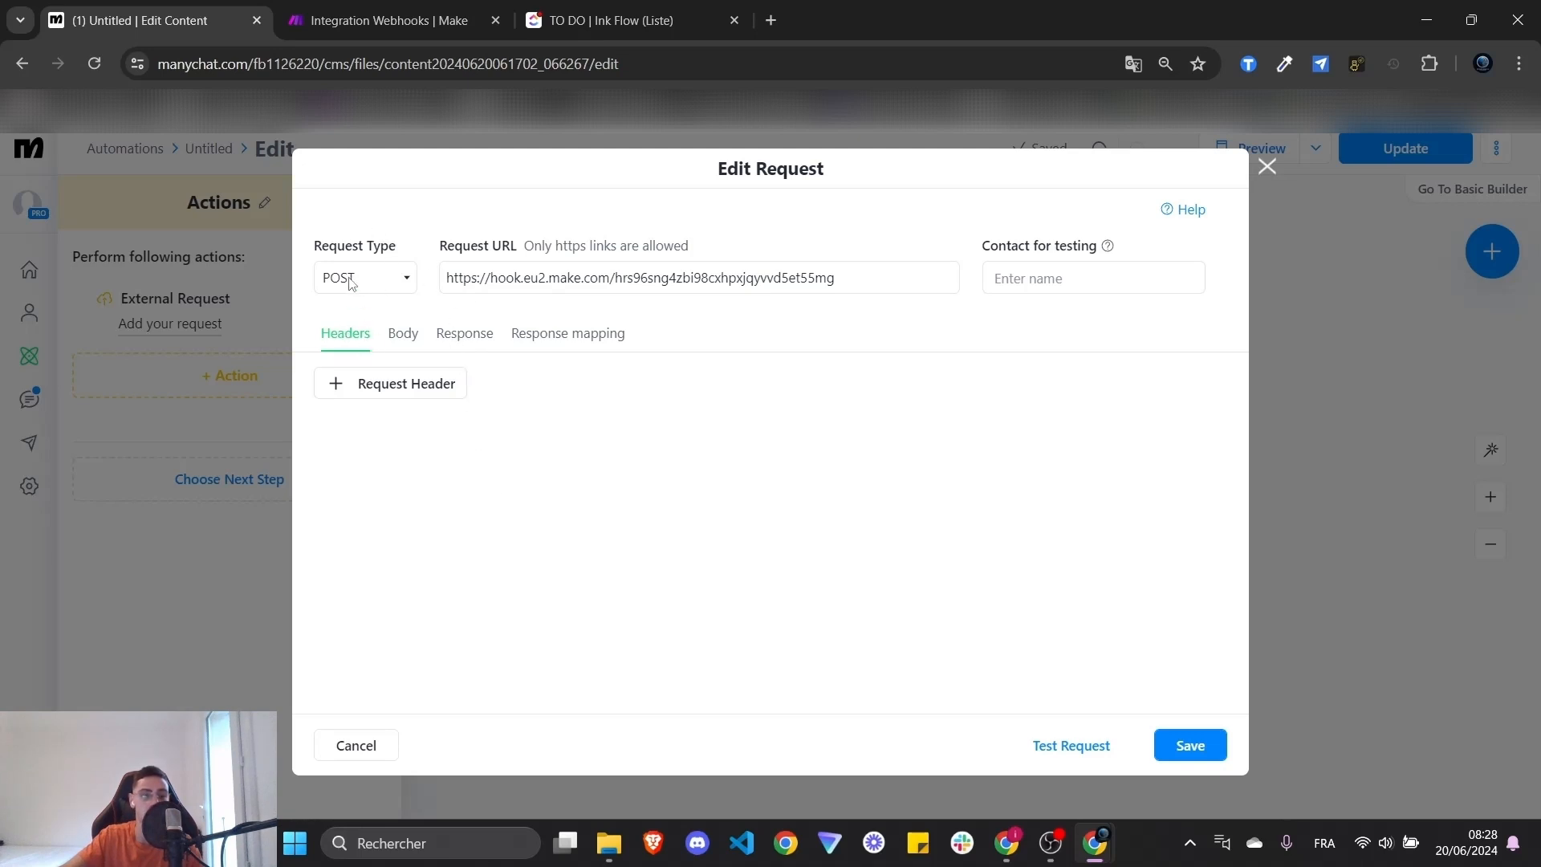
pyautogui.moveTo(862, 273); pyautogui.dragTo(444, 277)
# - Keep the request type as POST and switch to the Body editor
pyautogui.click(389, 281)
pyautogui.click(387, 279)
pyautogui.click(387, 279)
pyautogui.click(379, 282)
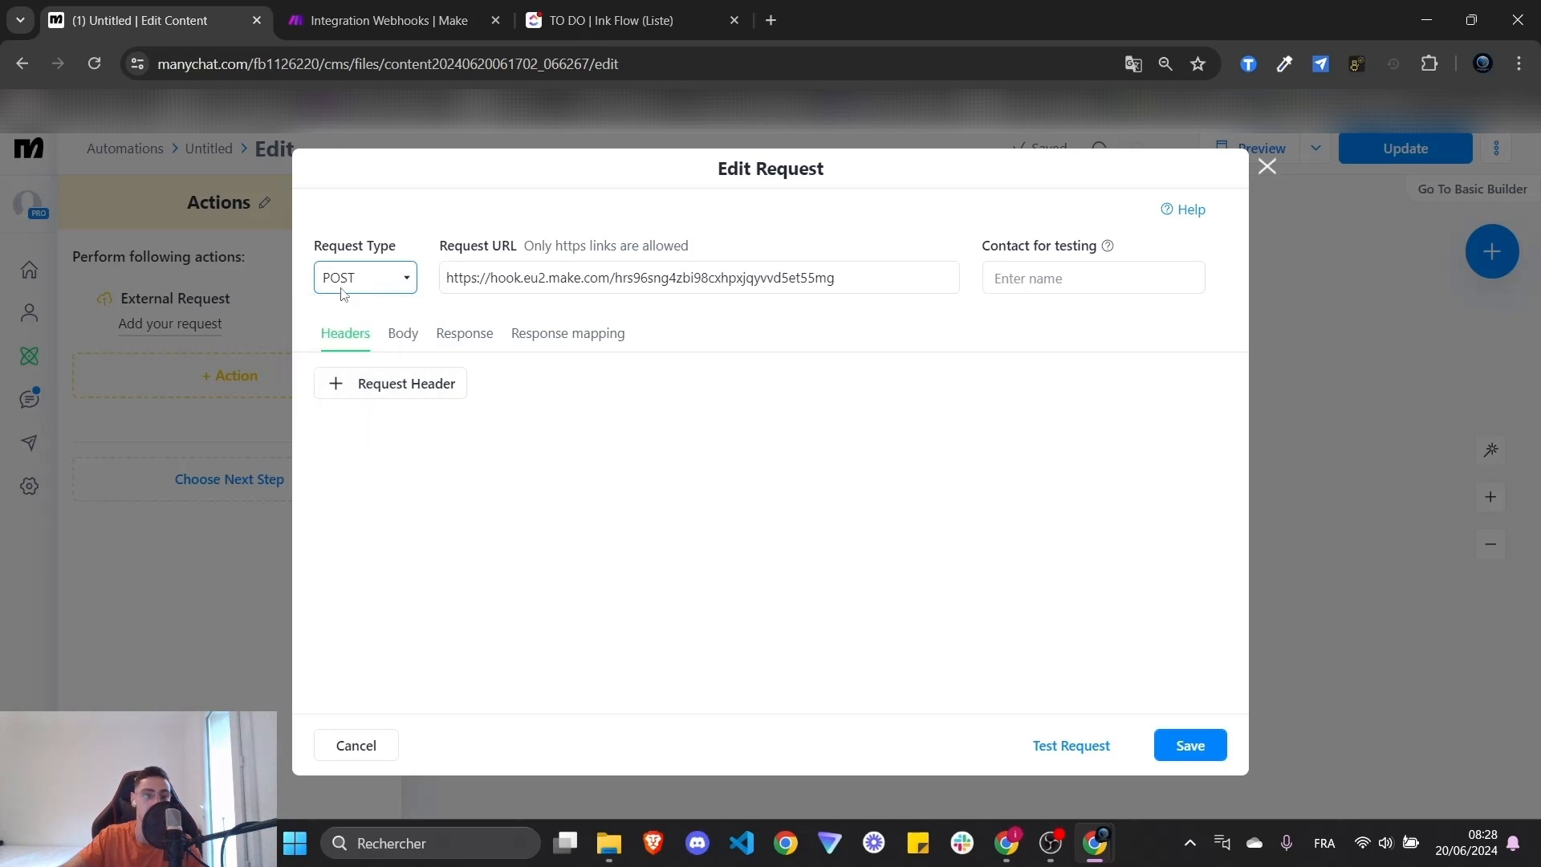
pyautogui.click(405, 338)
# - Write the JSON braces in the request body and begin typing the key
pyautogui.click(505, 452)
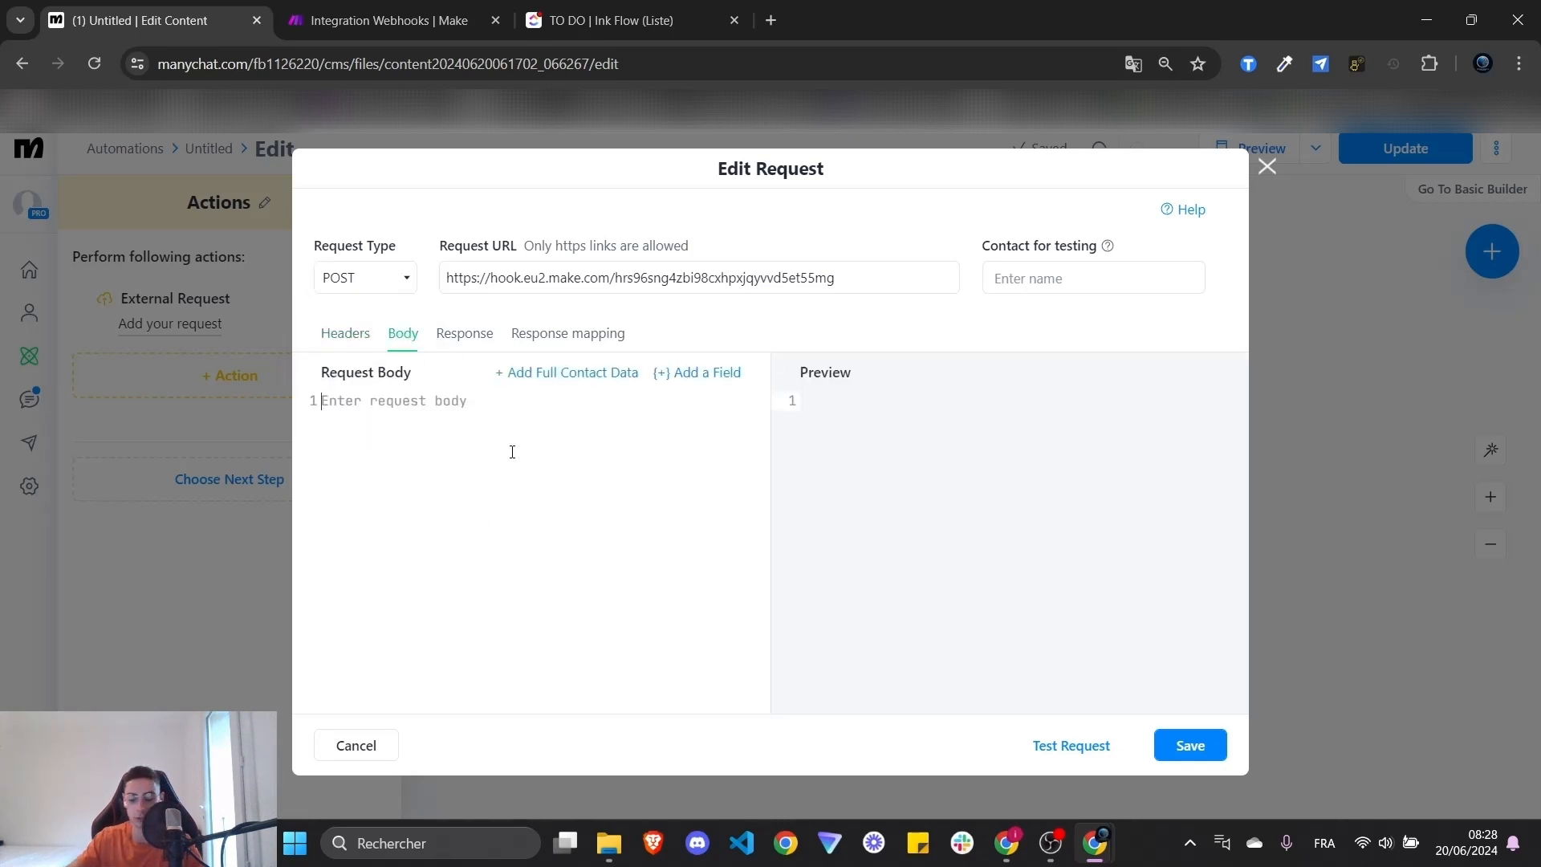
pyautogui.write('{ }')
pyautogui.press('Left')
pyautogui.press('Return')
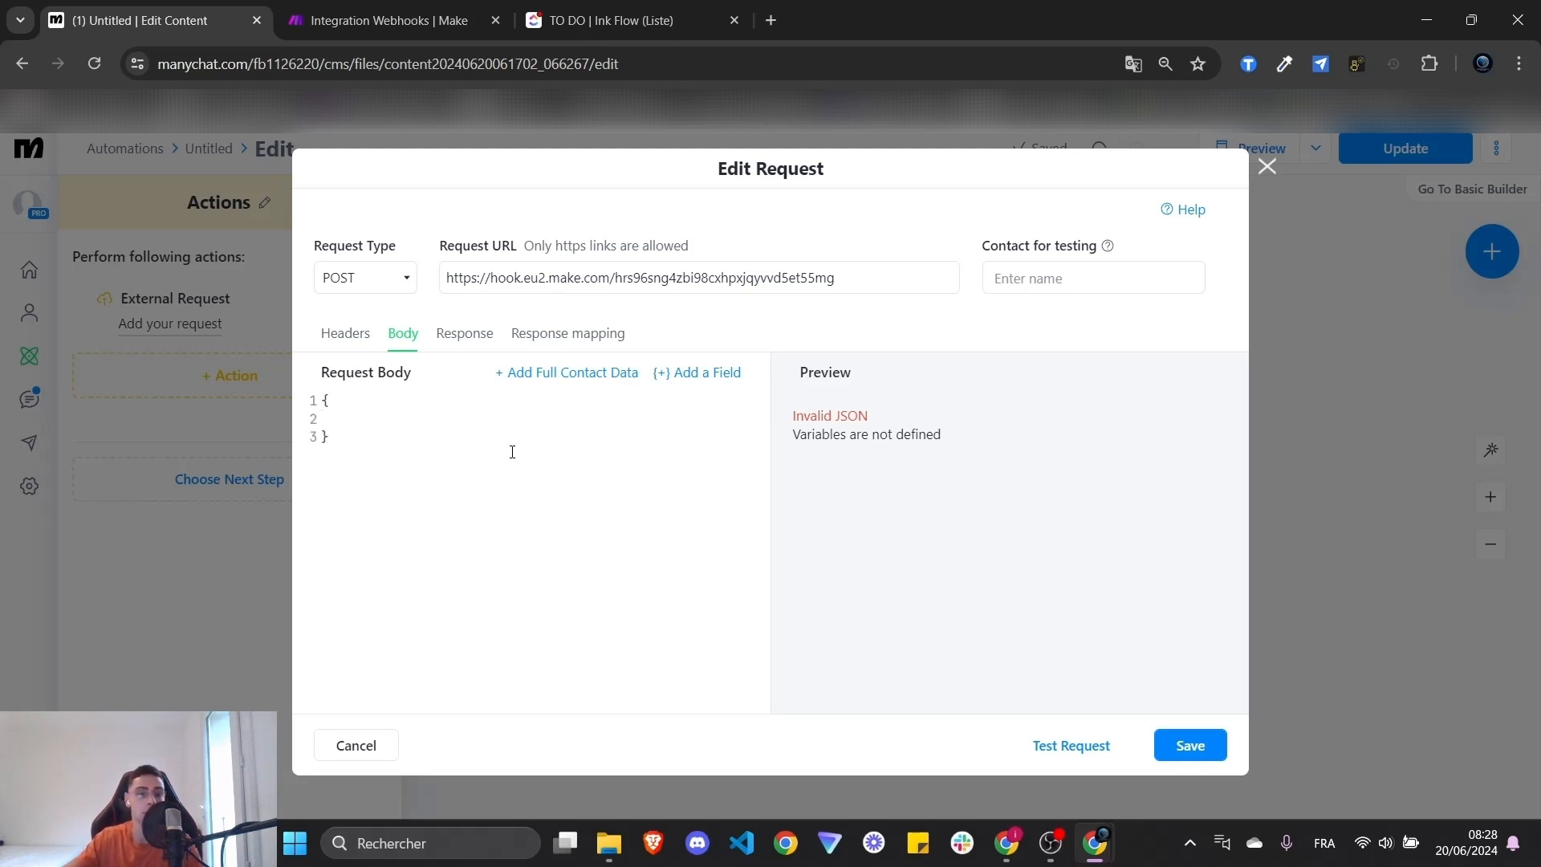
pyautogui.moveTo(447, 465); pyautogui.dragTo(297, 393)
pyautogui.click(410, 472)
pyautogui.moveTo(409, 471); pyautogui.dragTo(281, 385)
pyautogui.click(378, 433)
pyautogui.moveTo(378, 433); pyautogui.dragTo(297, 386)
pyautogui.click(351, 431)
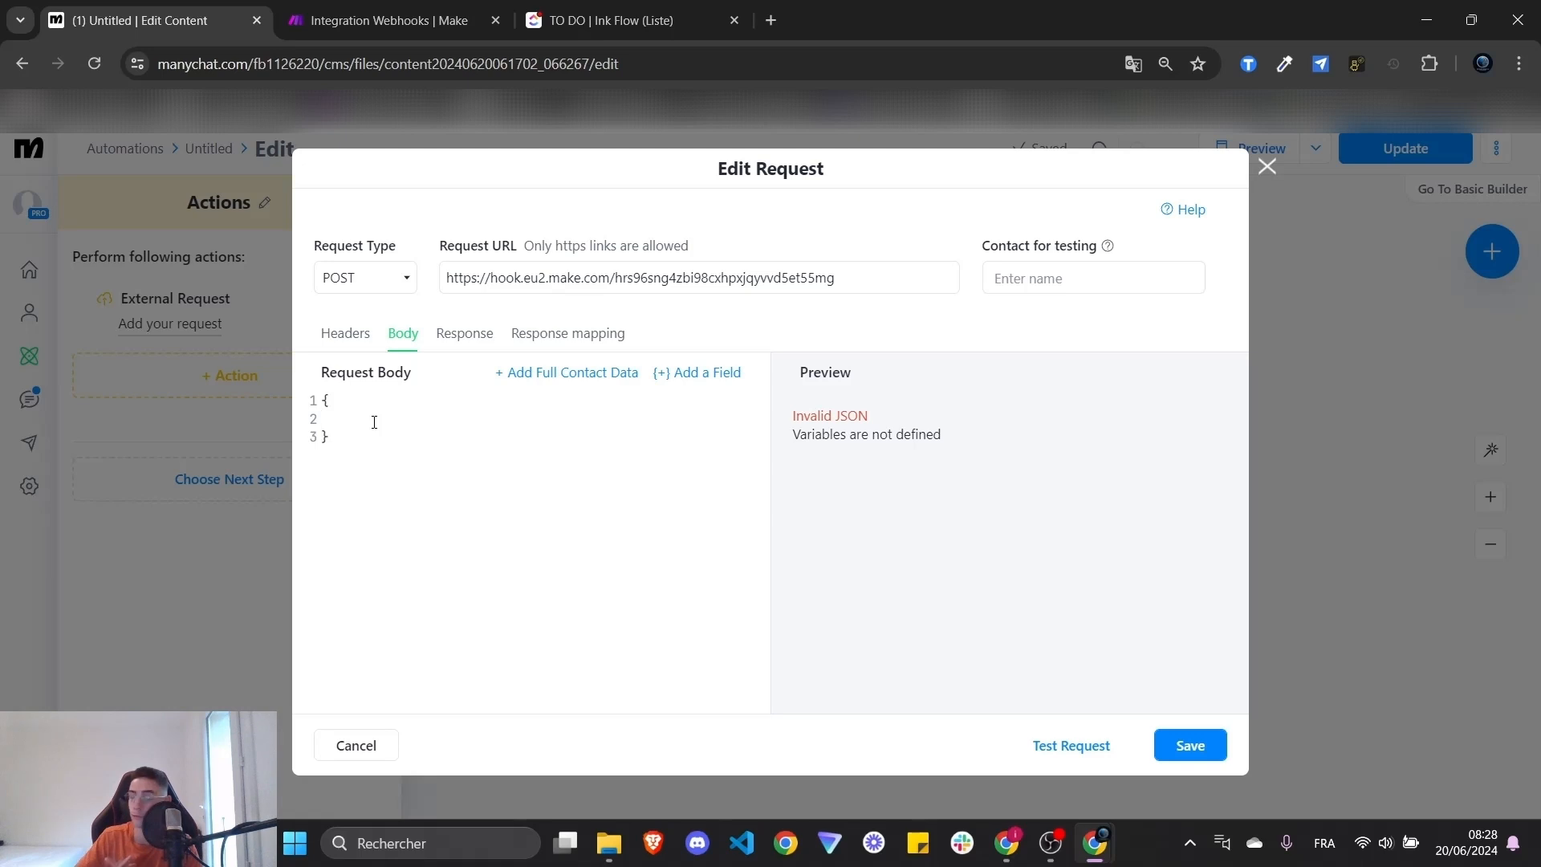
pyautogui.write('"')
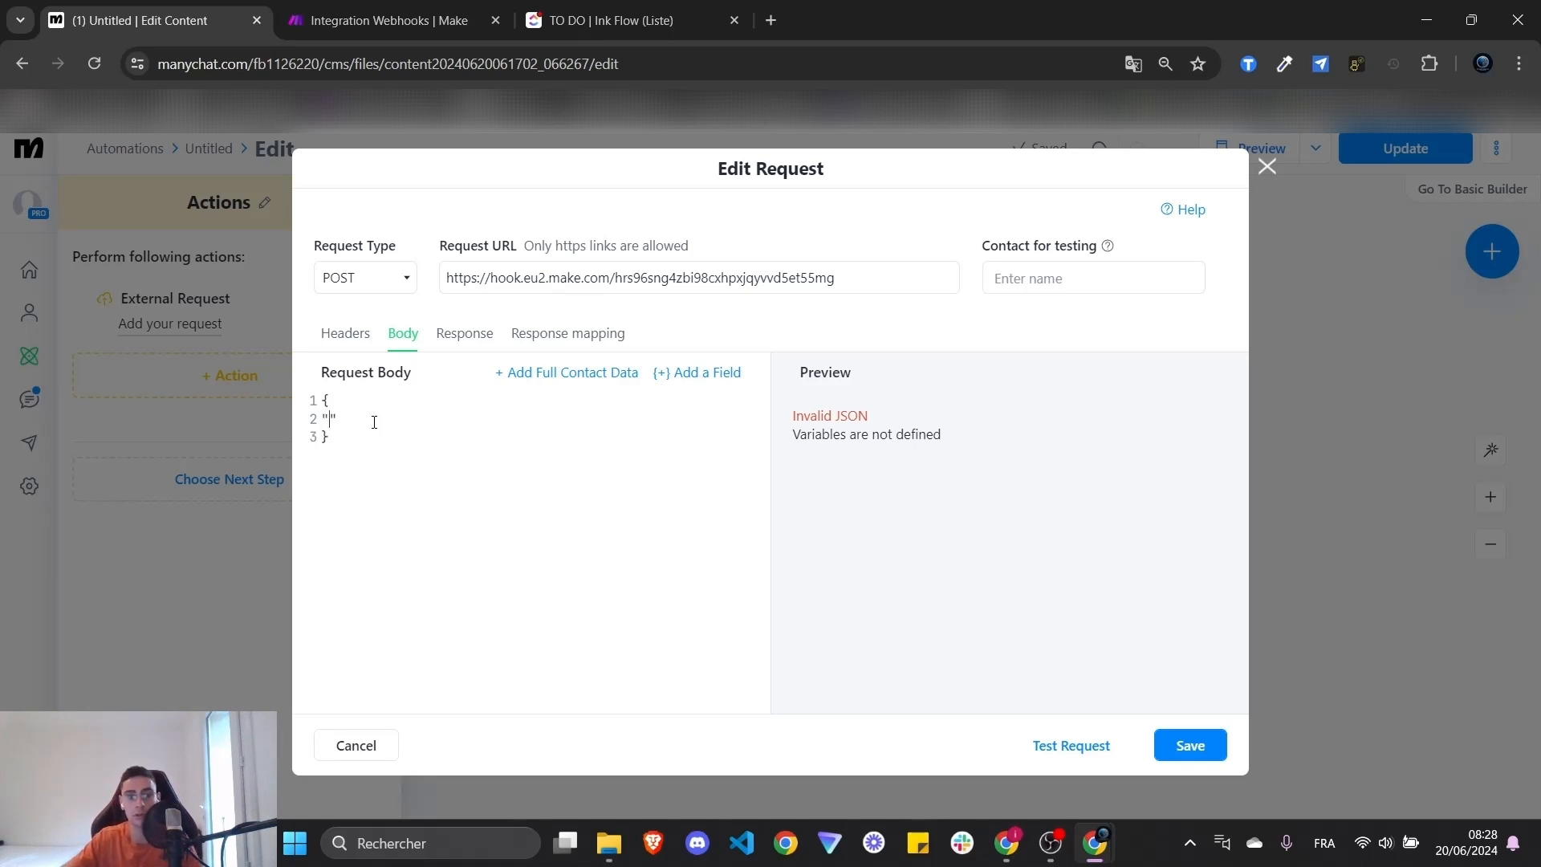
pyautogui.write('contact')
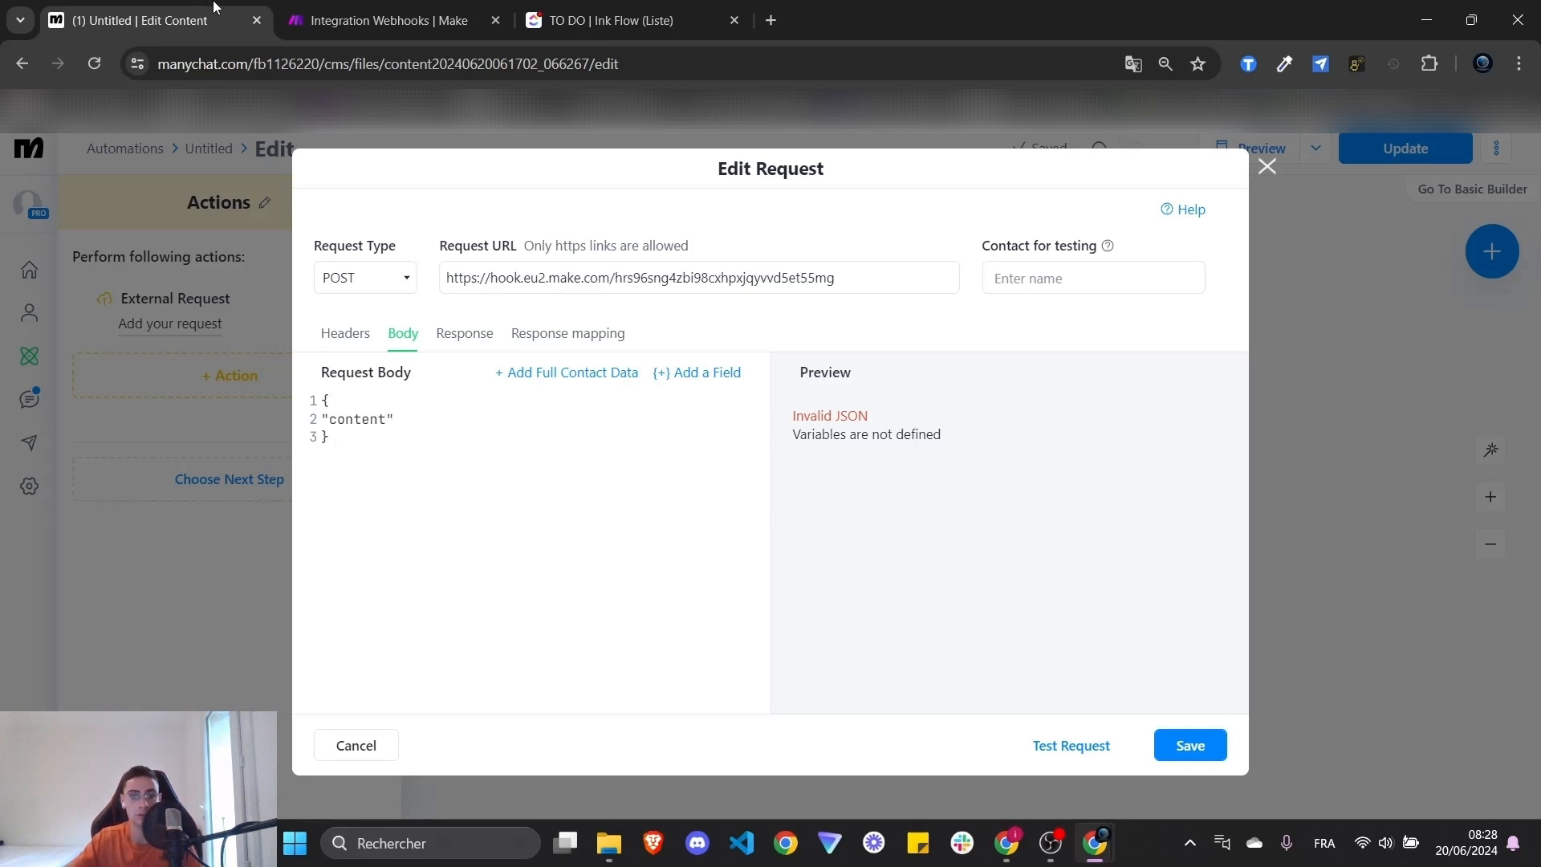
# - Insert the vocal field as the key's value and set it to Encode to JSON
pyautogui.click(390, 20)
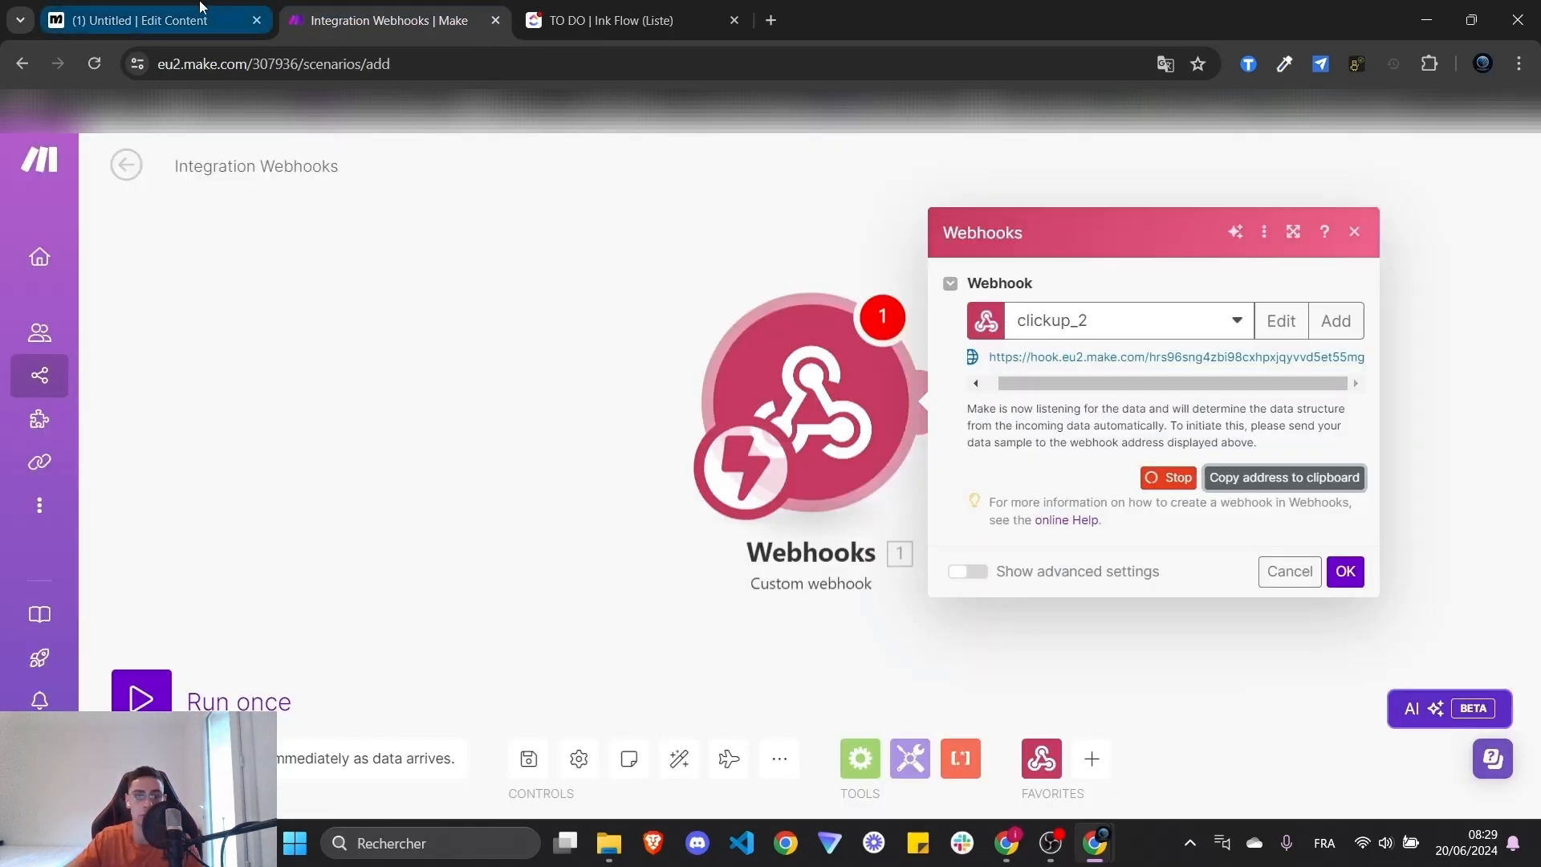
pyautogui.click(141, 20)
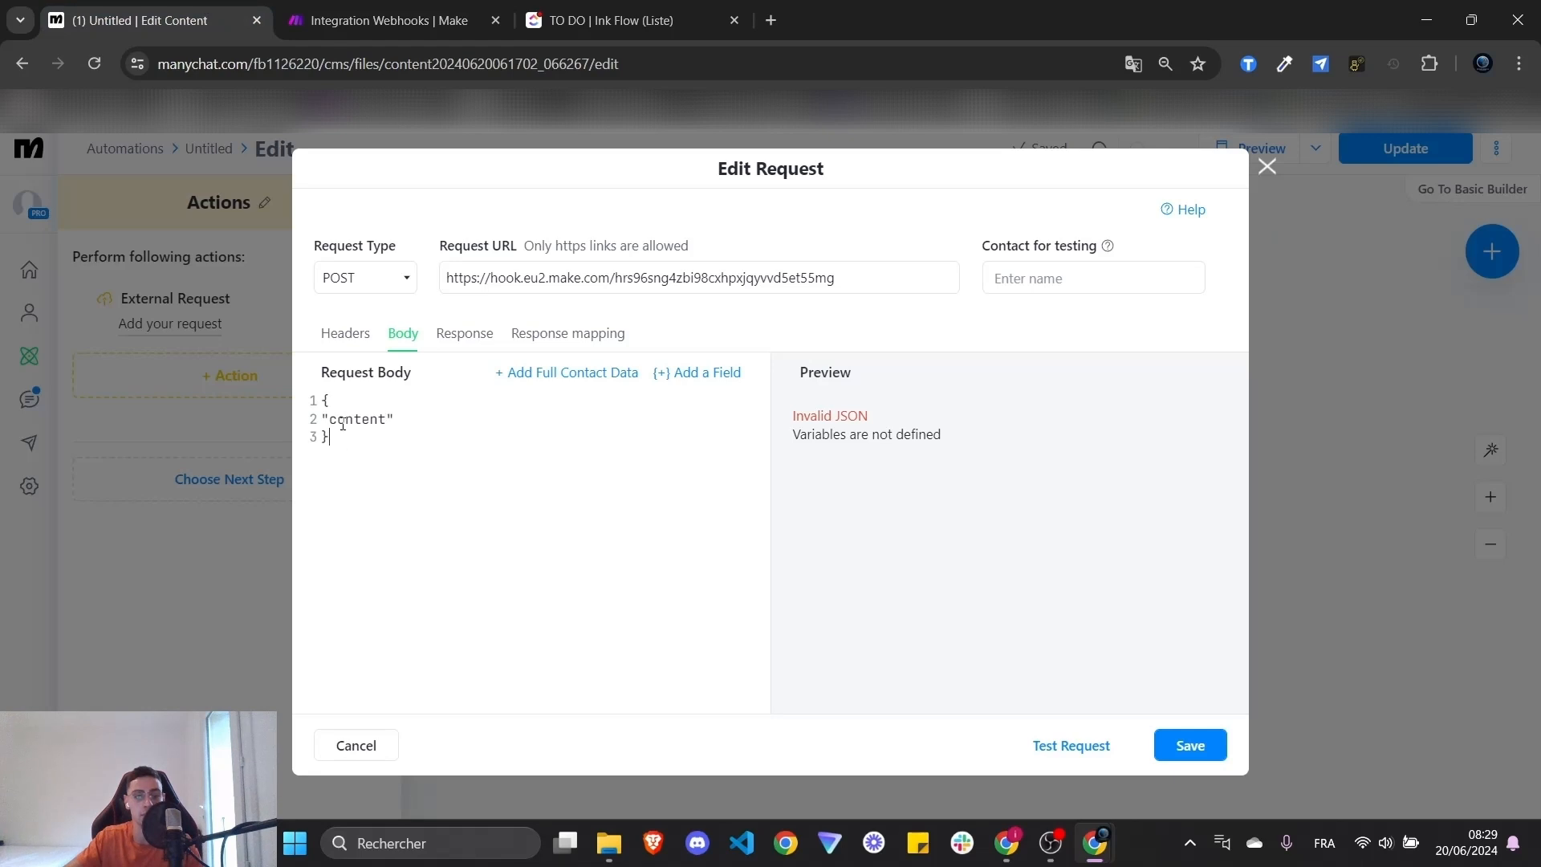
pyautogui.click(430, 437)
pyautogui.write(':')
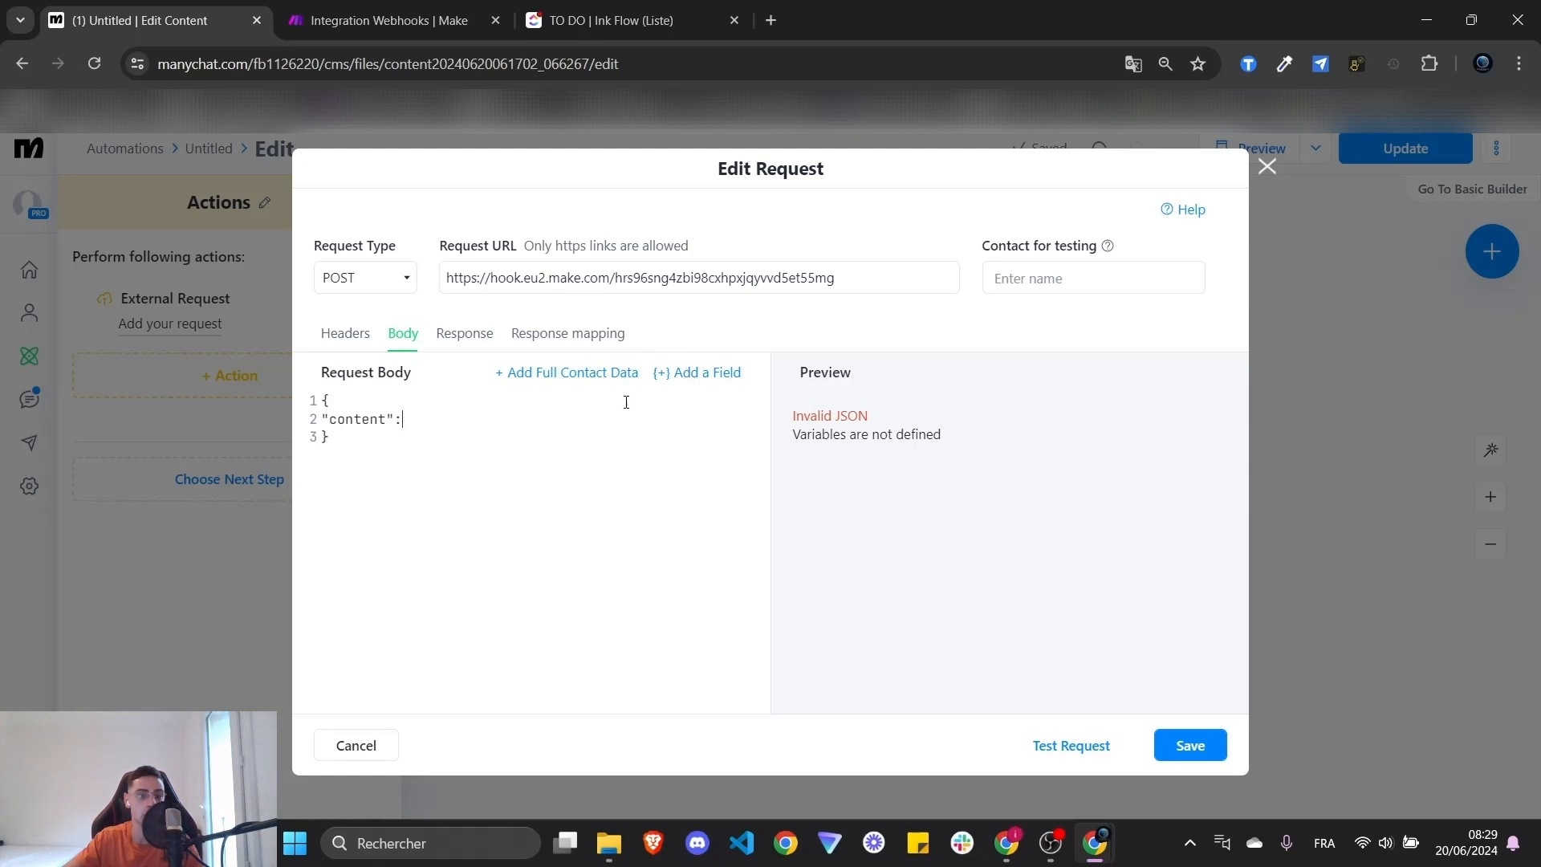
pyautogui.click(687, 380)
pyautogui.write('vocal')
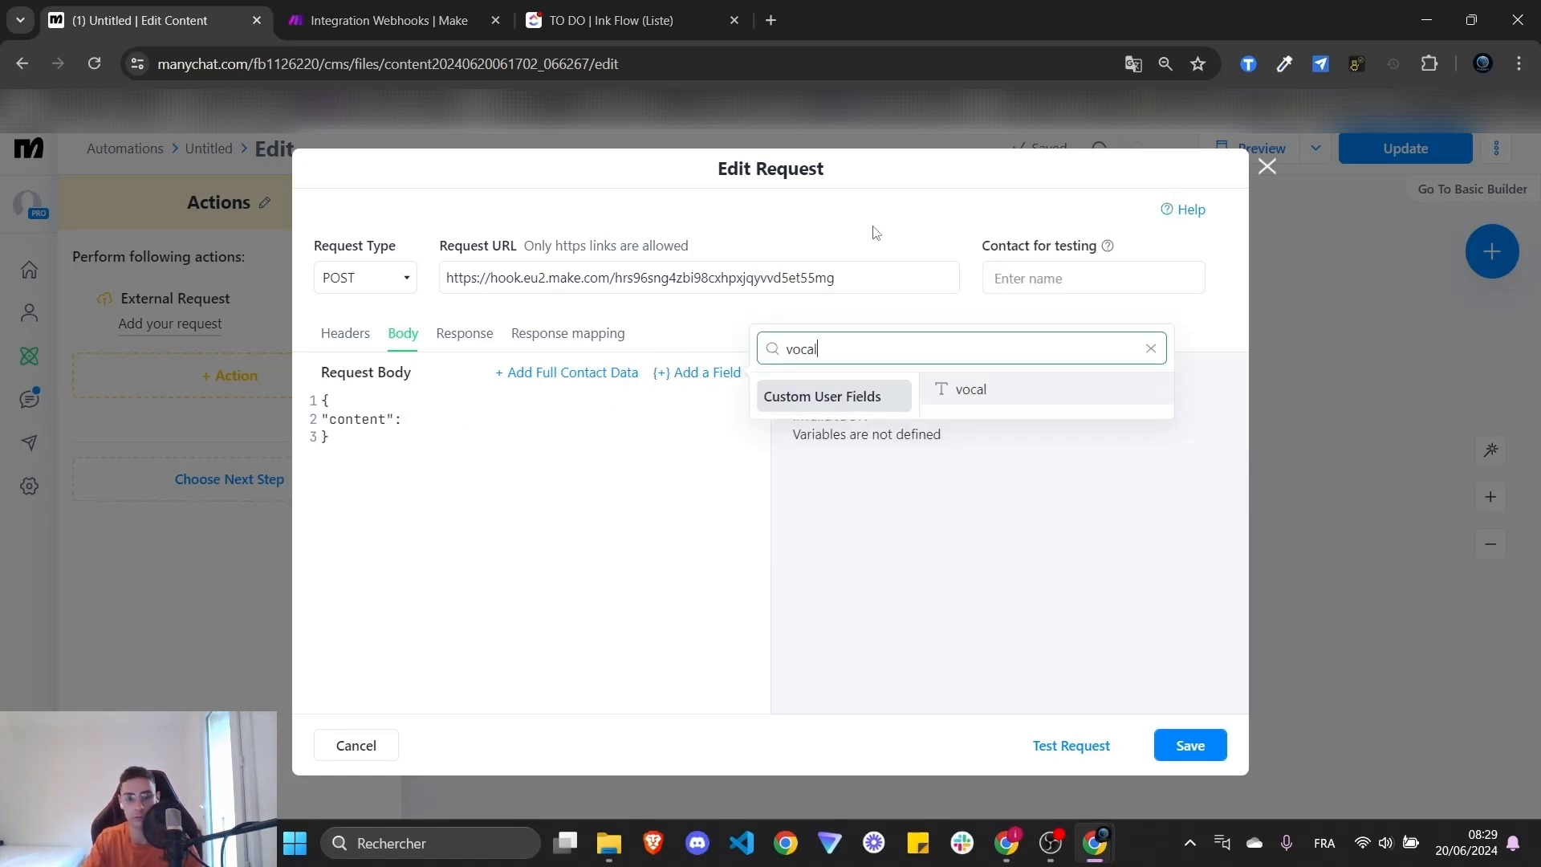
pyautogui.click(1008, 398)
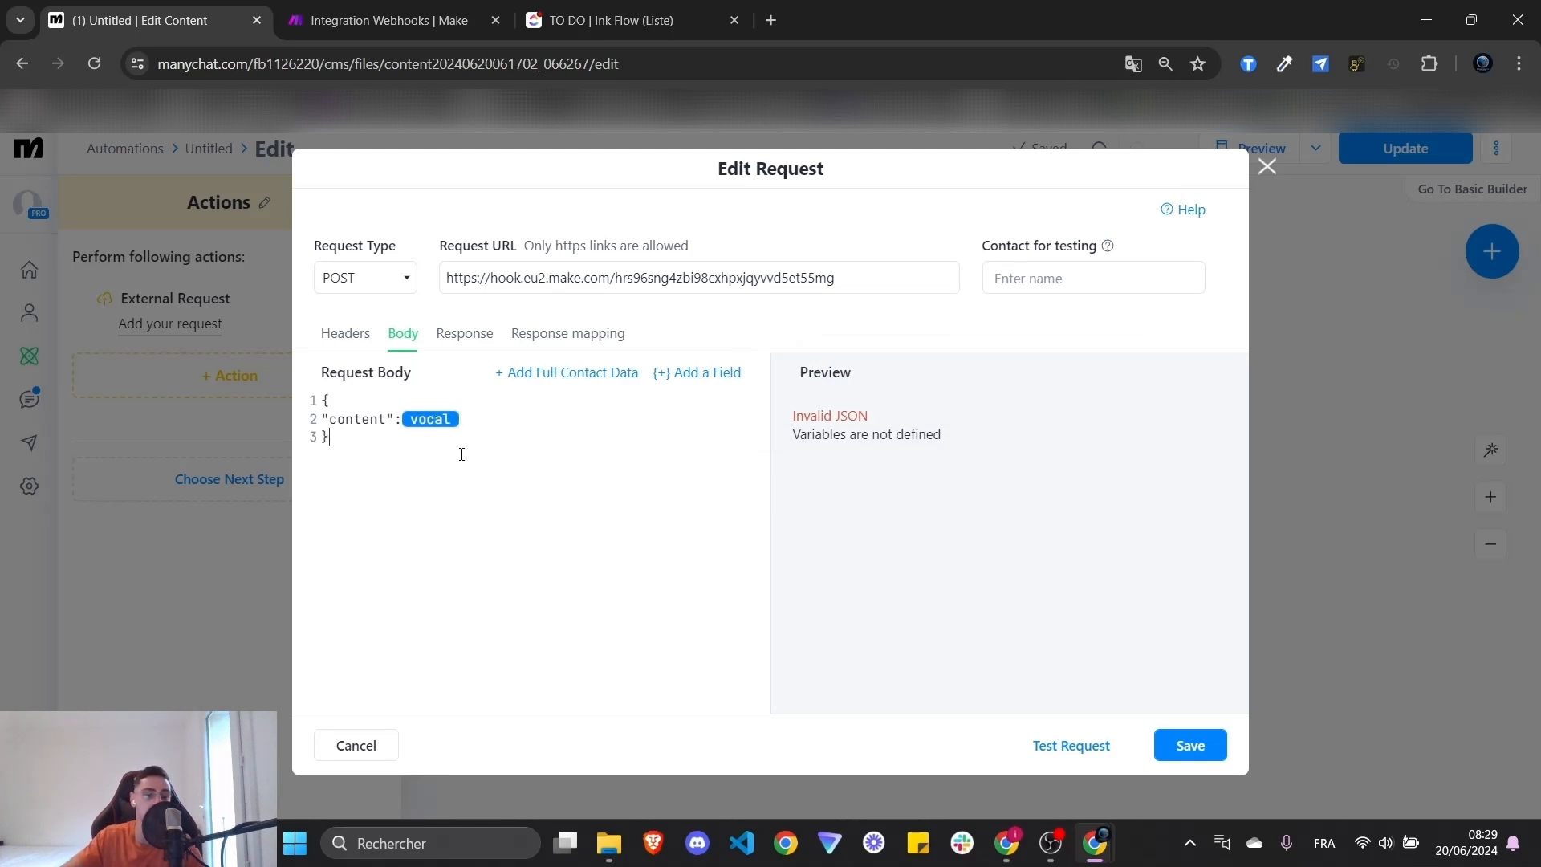
pyautogui.click(435, 419)
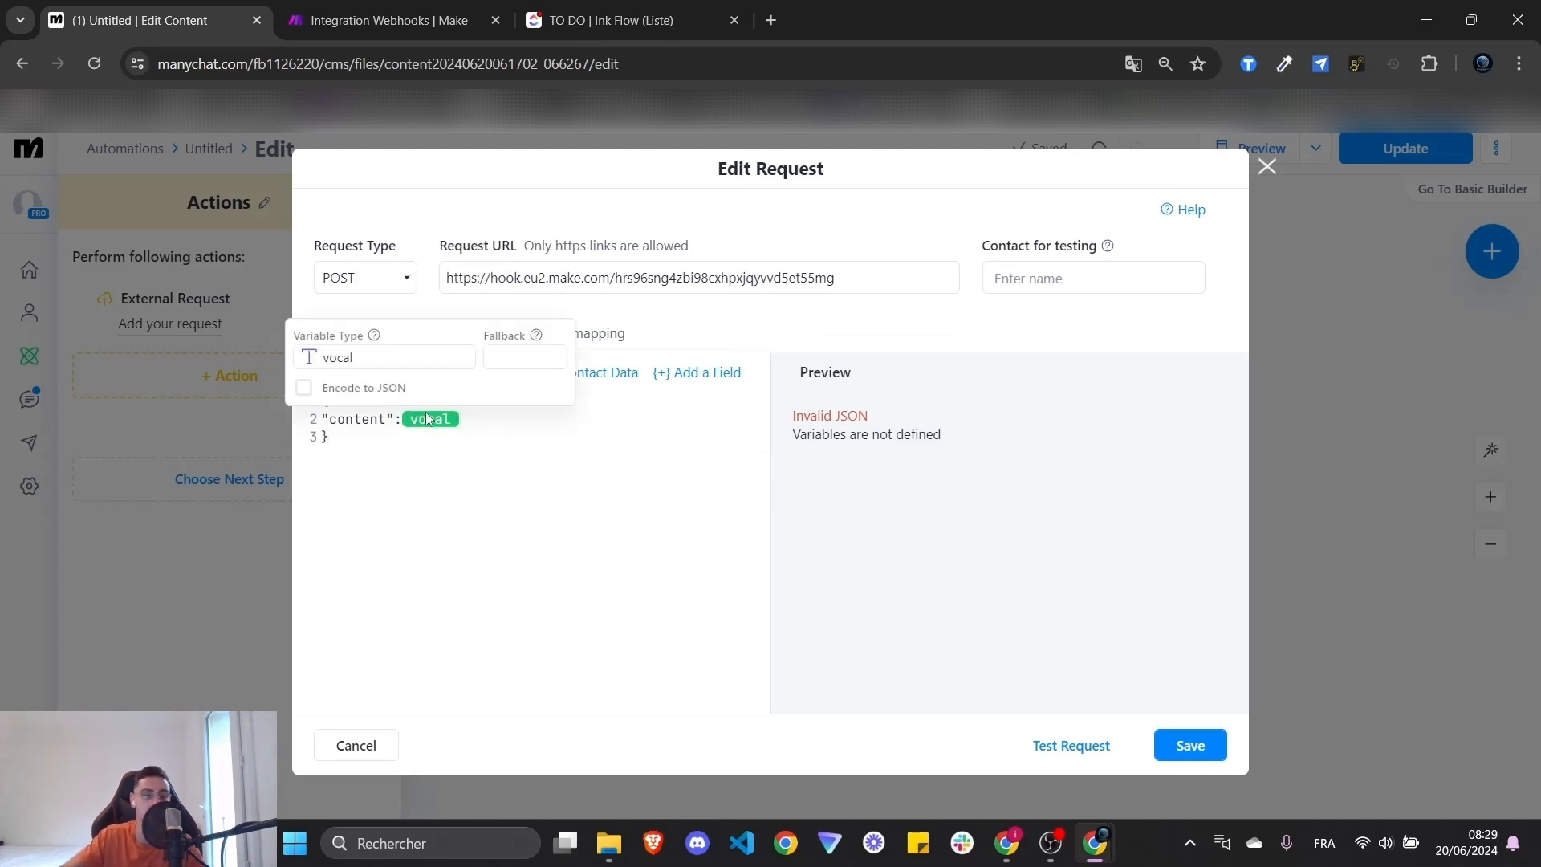
pyautogui.click(305, 388)
pyautogui.click(675, 584)
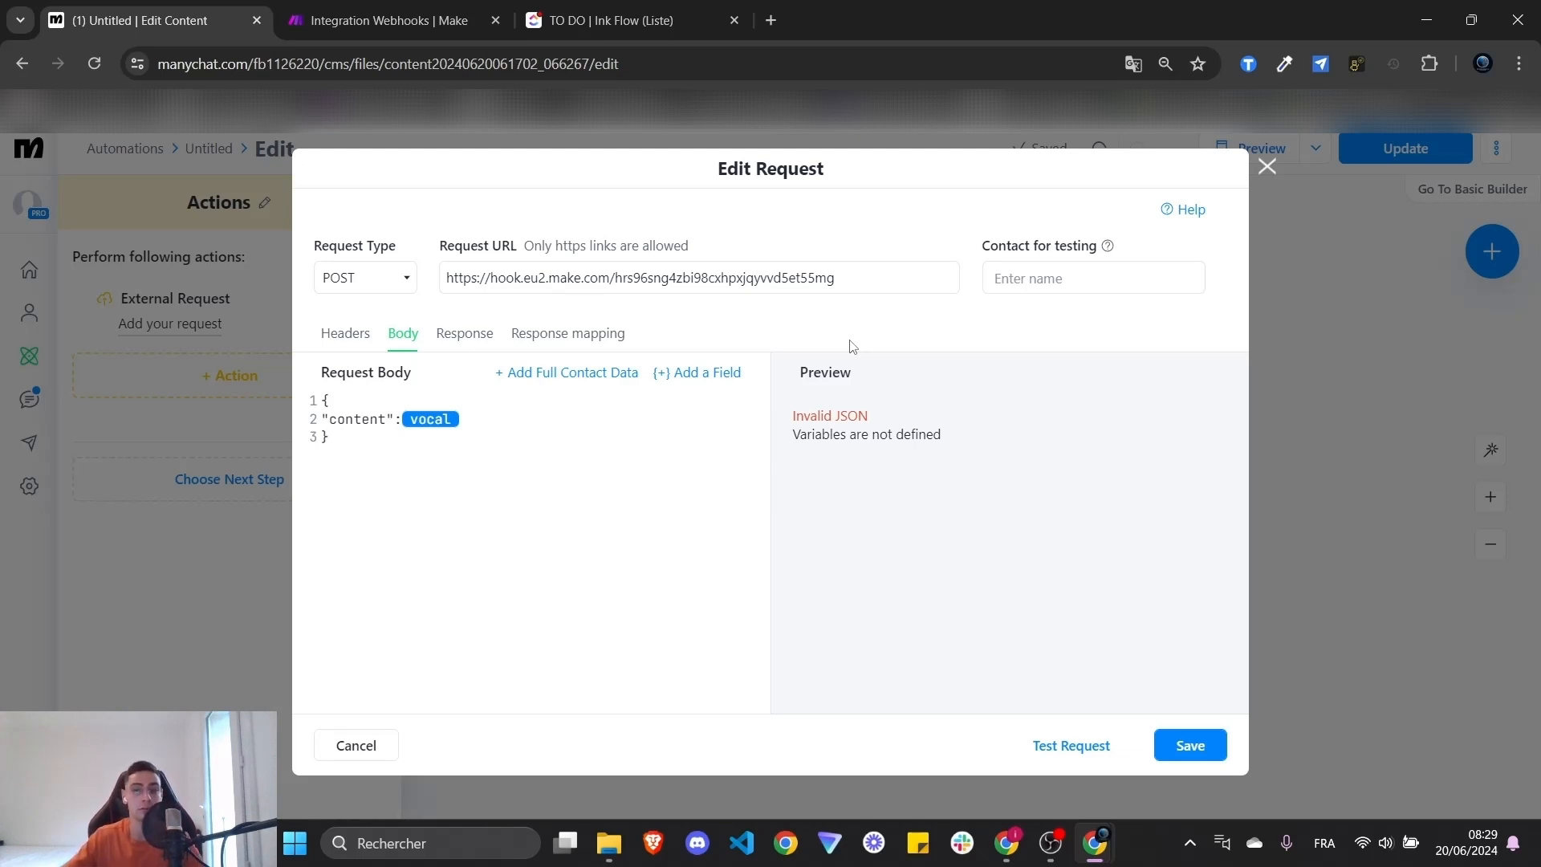
# - Choose a sample contact under Contact for testing
pyautogui.click(1078, 272)
pyautogui.write('t')
pyautogui.press('BackSpace')
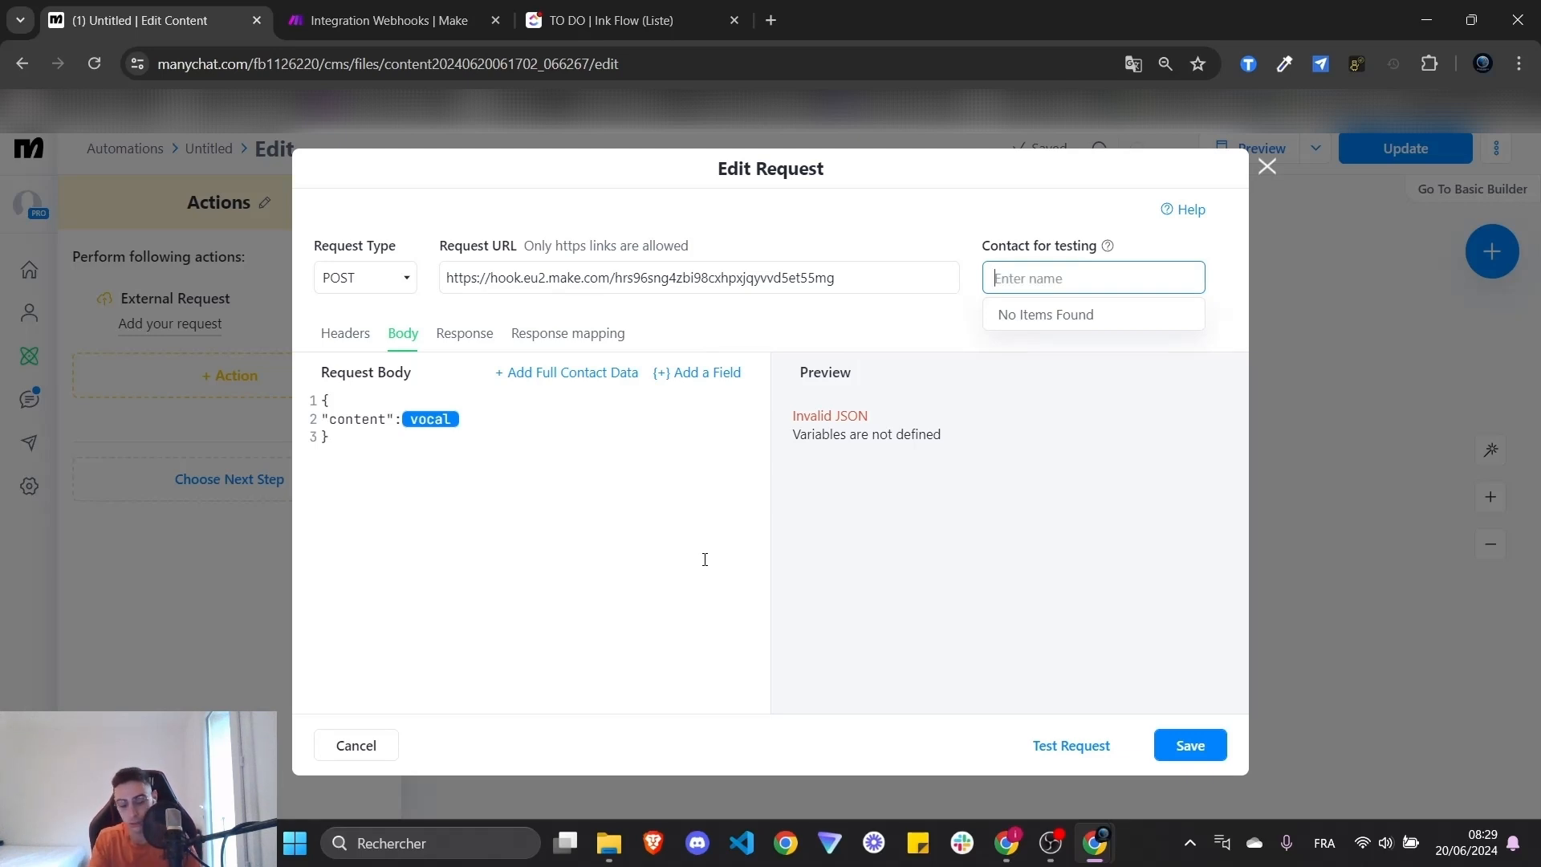
pyautogui.write('thom')
pyautogui.click(1066, 337)
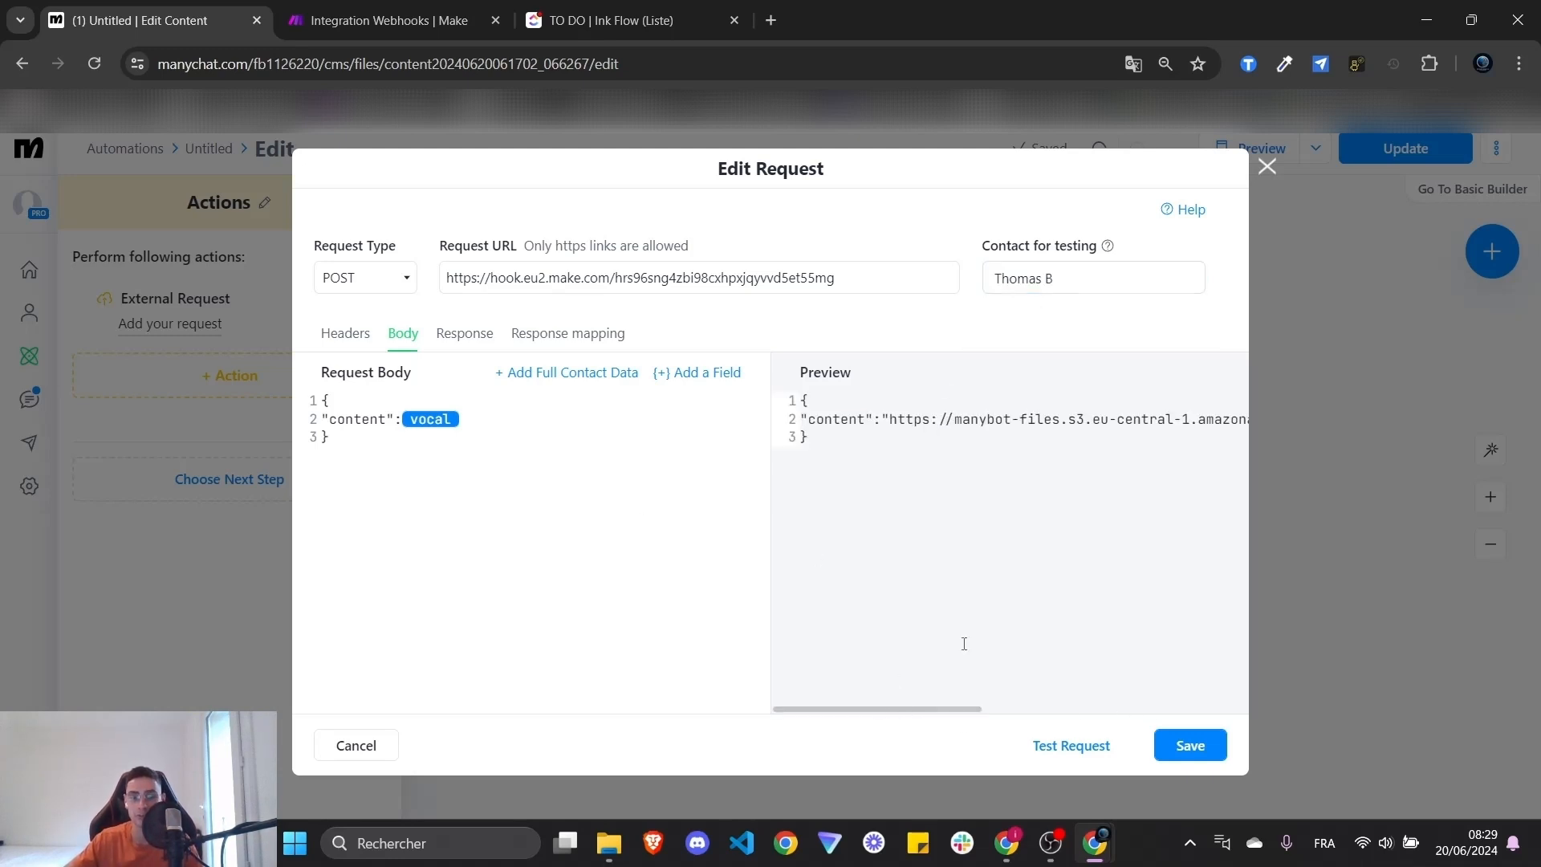
# - Check the voice-note Preview URL and run Test Request, getting 200 OK Accepted
pyautogui.tripleClick(833, 428)
pyautogui.moveTo(888, 419); pyautogui.dragTo(1243, 429)
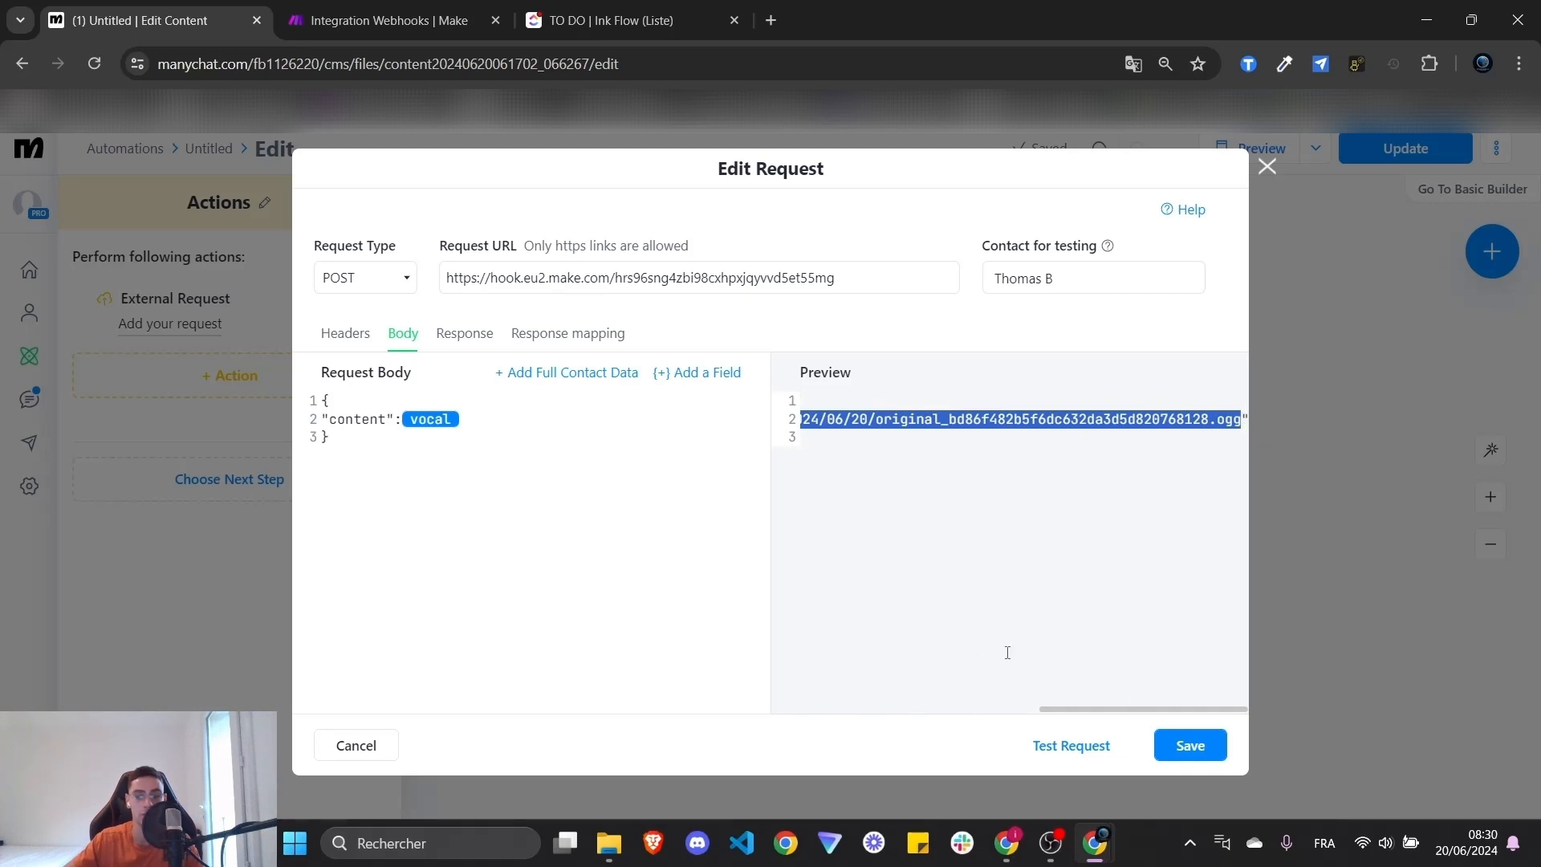
pyautogui.click(980, 664)
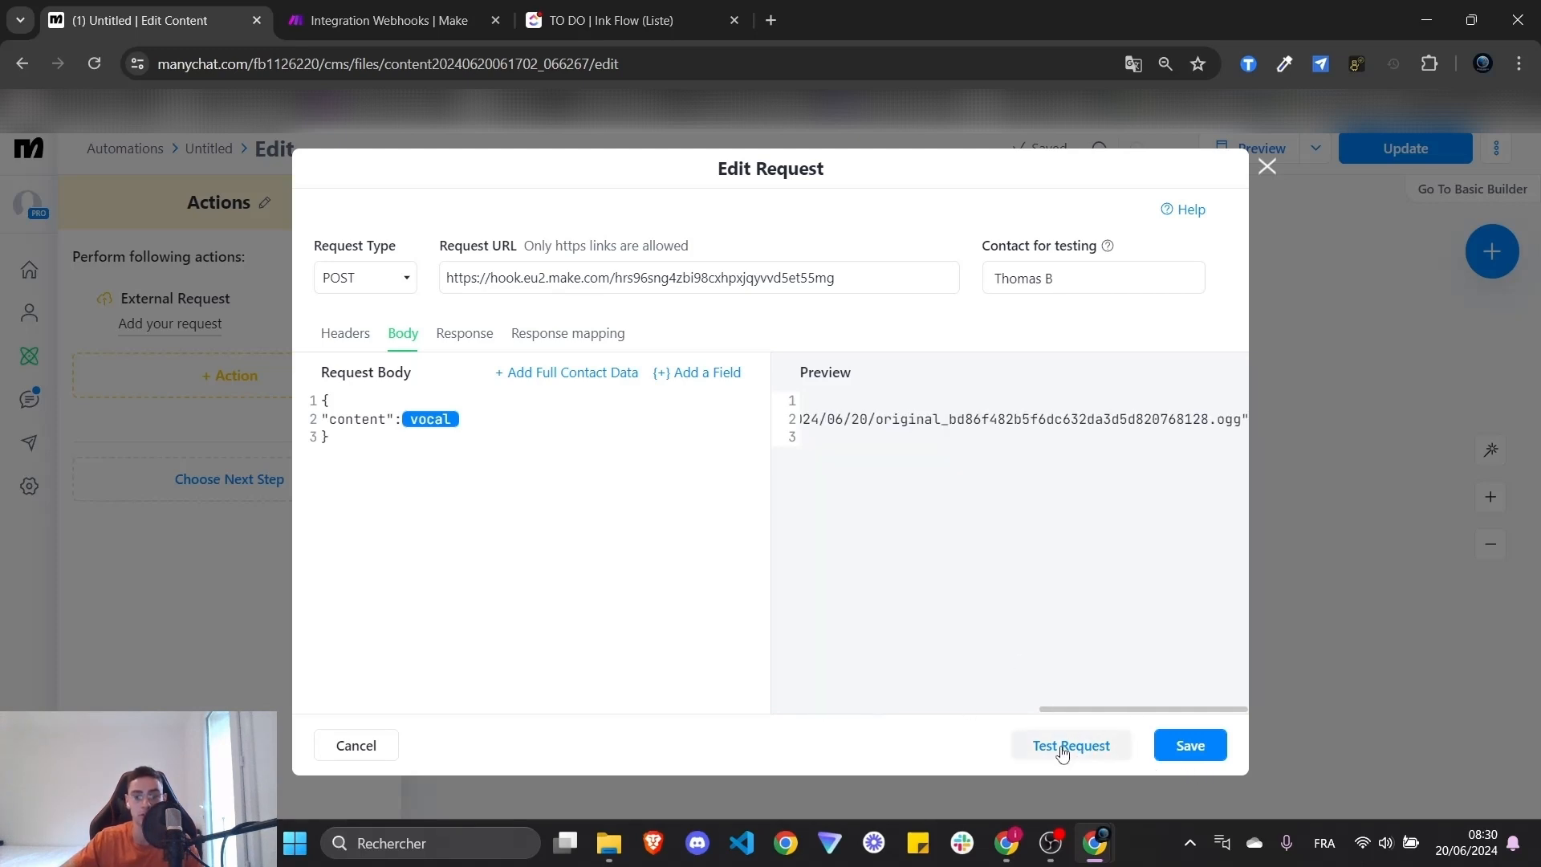
pyautogui.click(1073, 744)
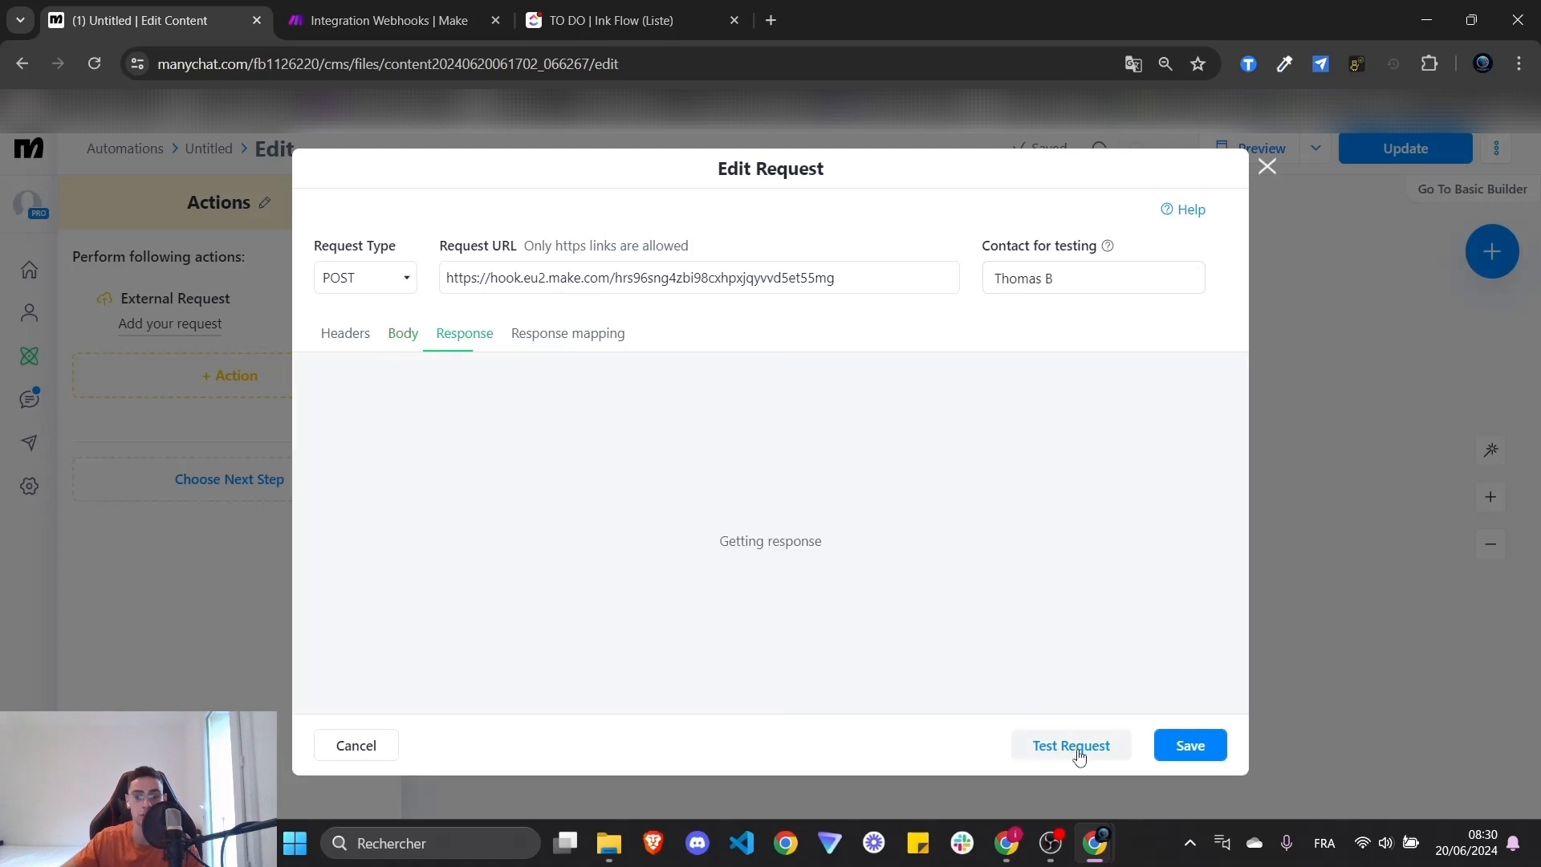
pyautogui.doubleClick(469, 507)
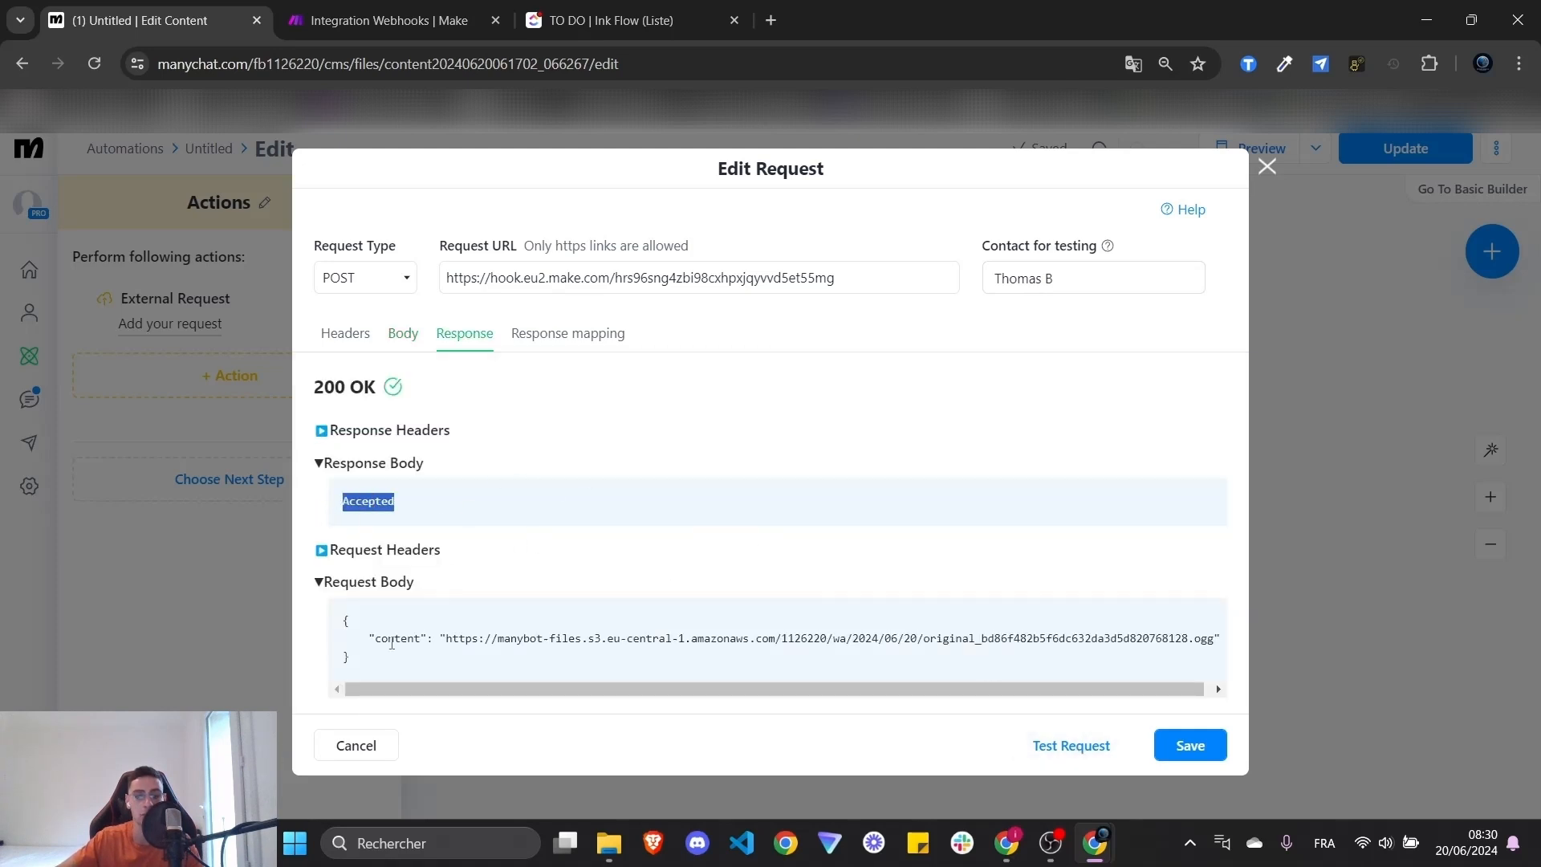
pyautogui.moveTo(367, 656); pyautogui.dragTo(340, 584)
pyautogui.click(332, 6)
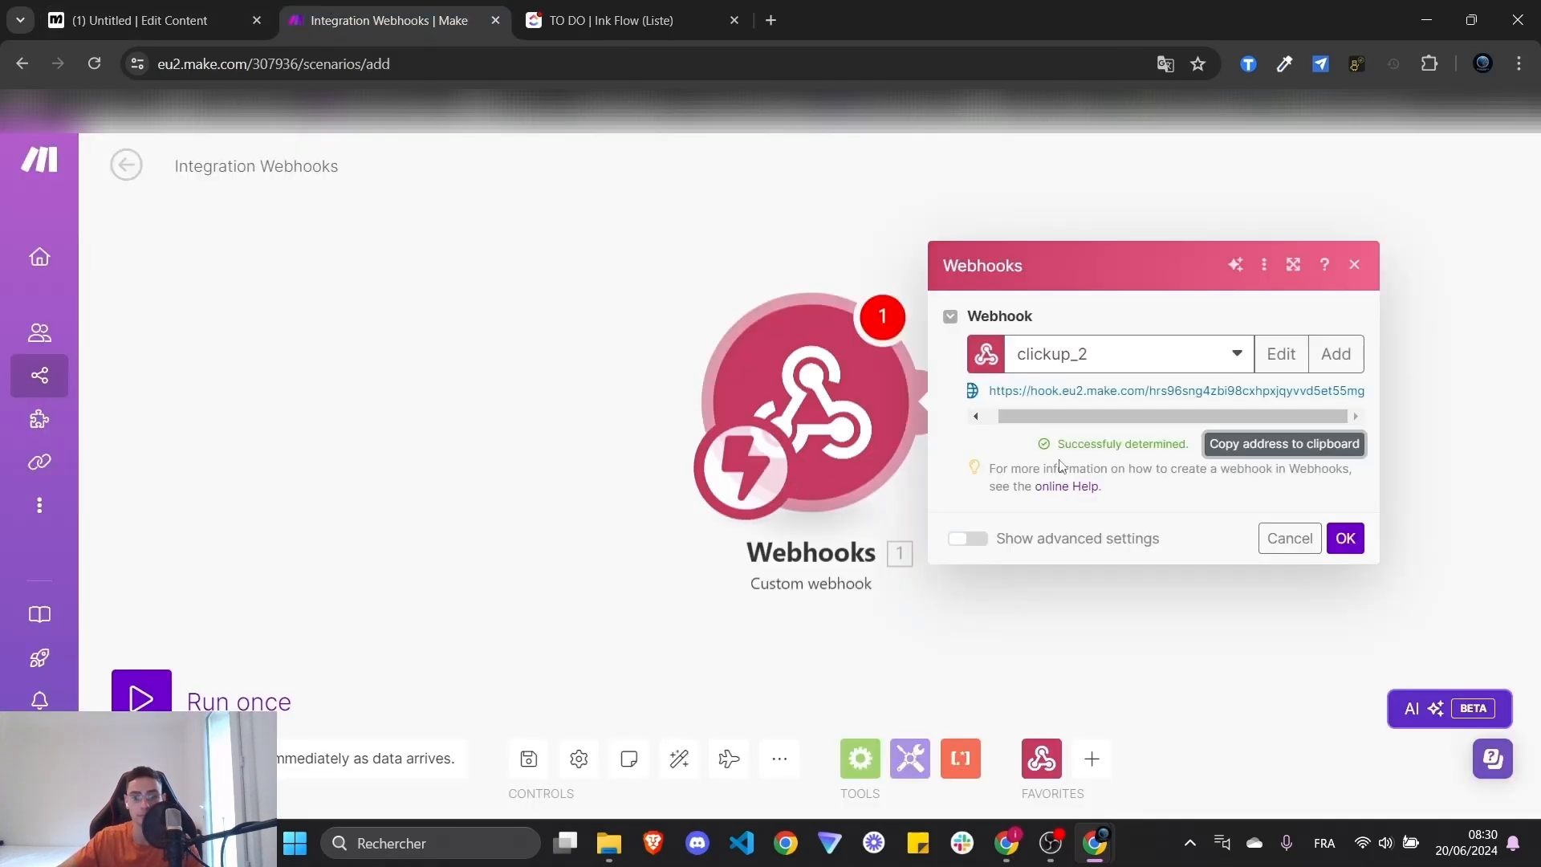
# - Close and reopen the Webhooks module, then click OK to keep clickup_2 as its webhook
pyautogui.moveTo(1058, 448); pyautogui.dragTo(1194, 459)
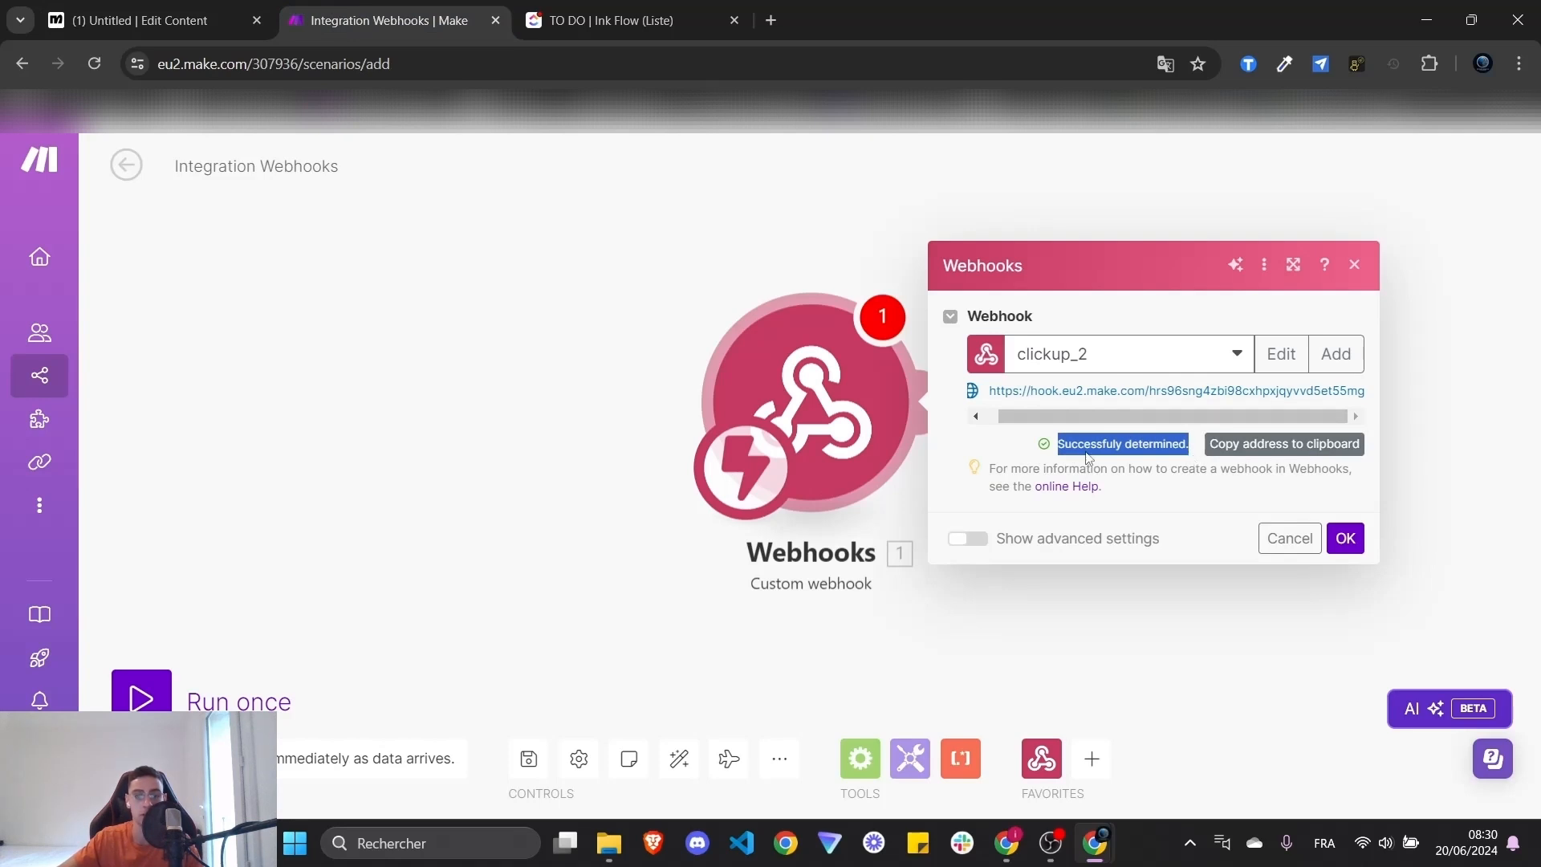
pyautogui.click(436, 365)
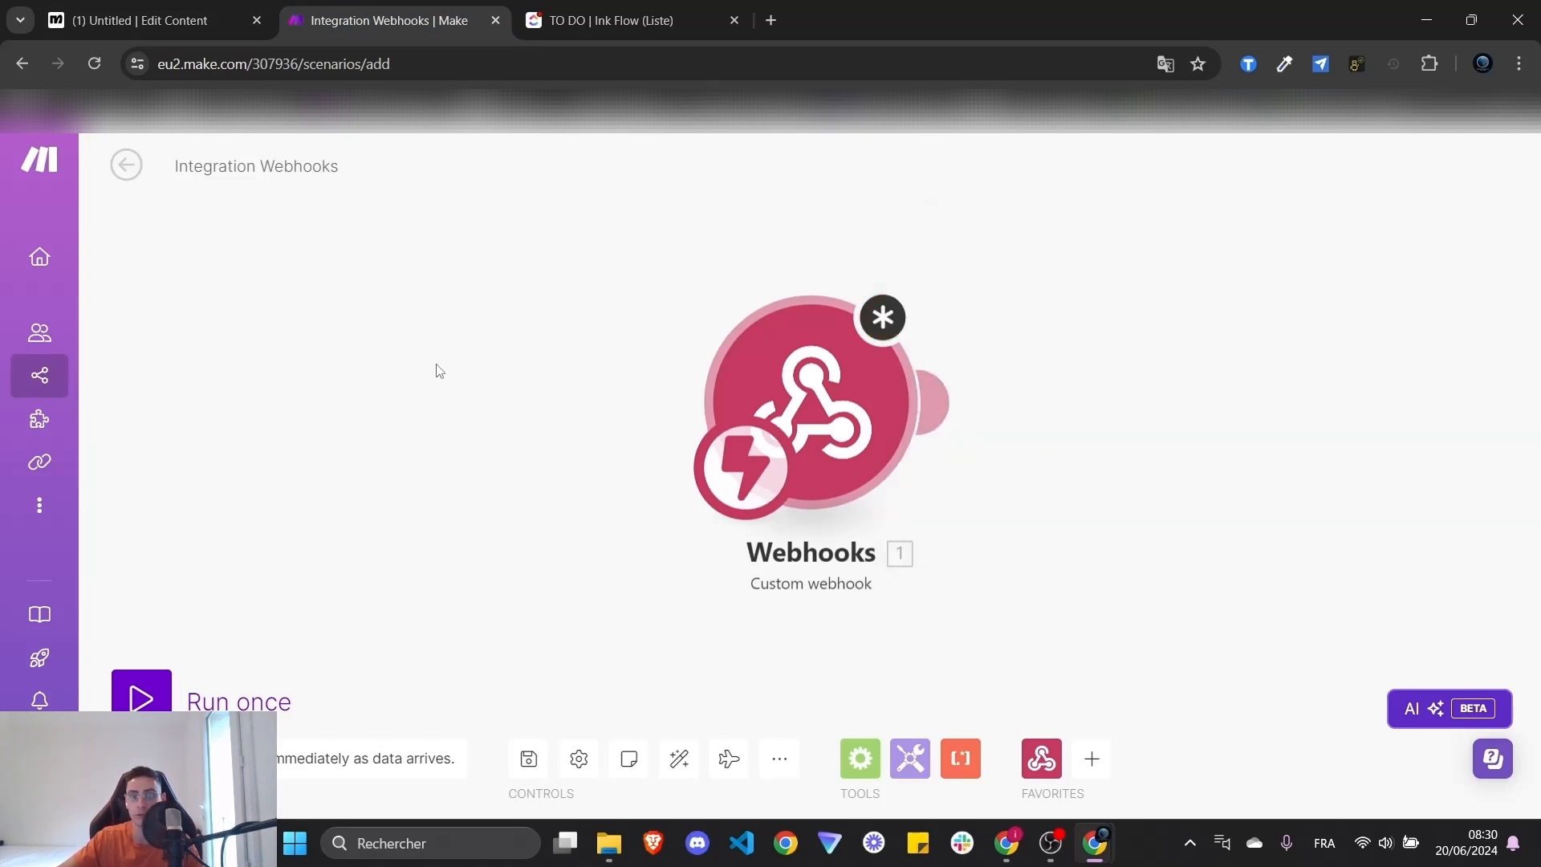
pyautogui.moveTo(1178, 337); pyautogui.dragTo(893, 333)
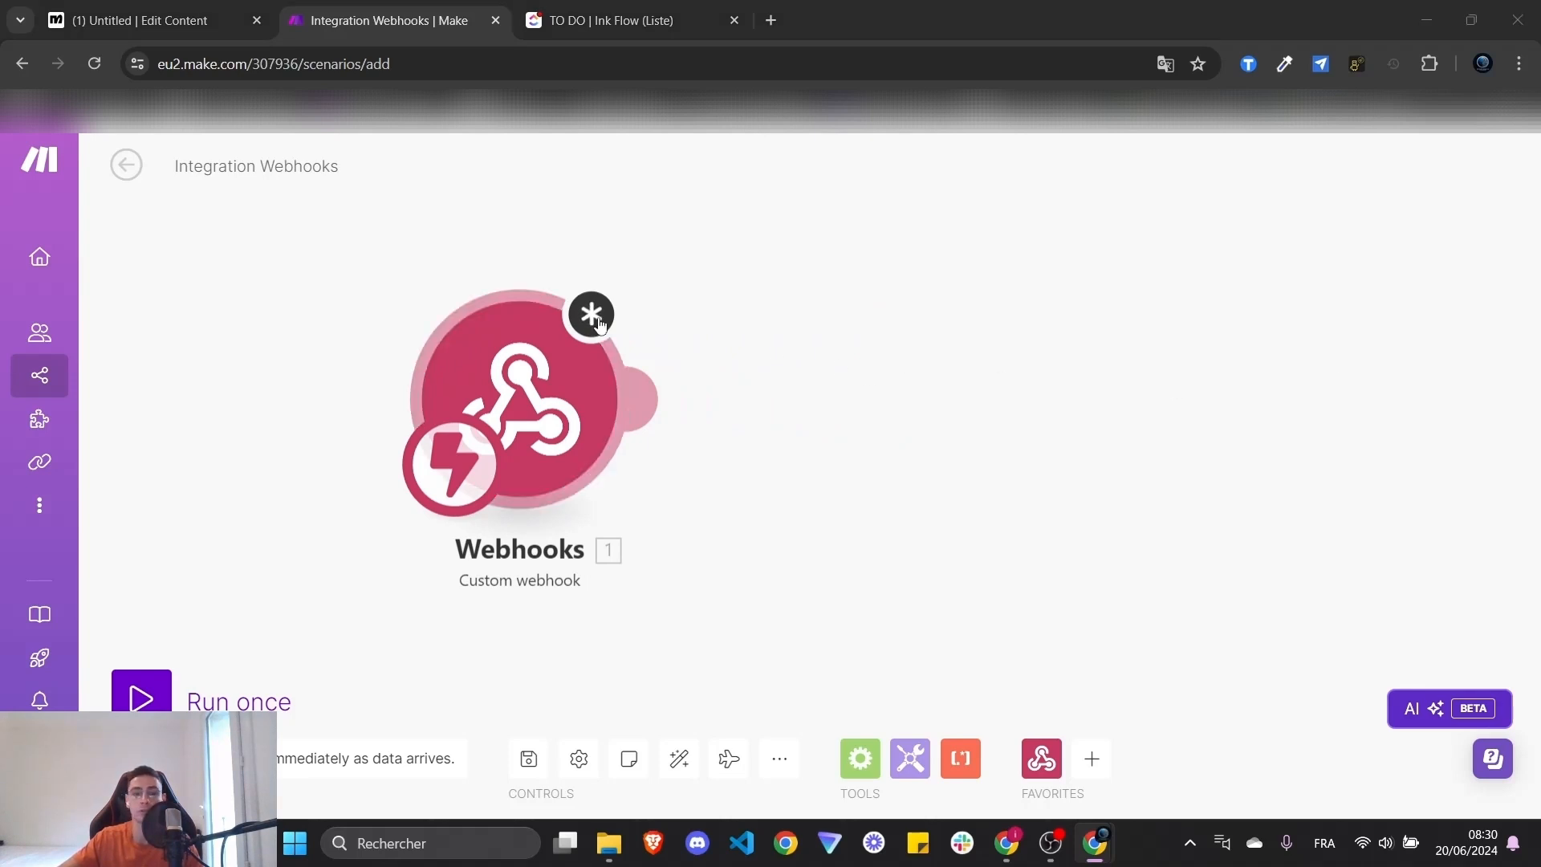
pyautogui.click(524, 418)
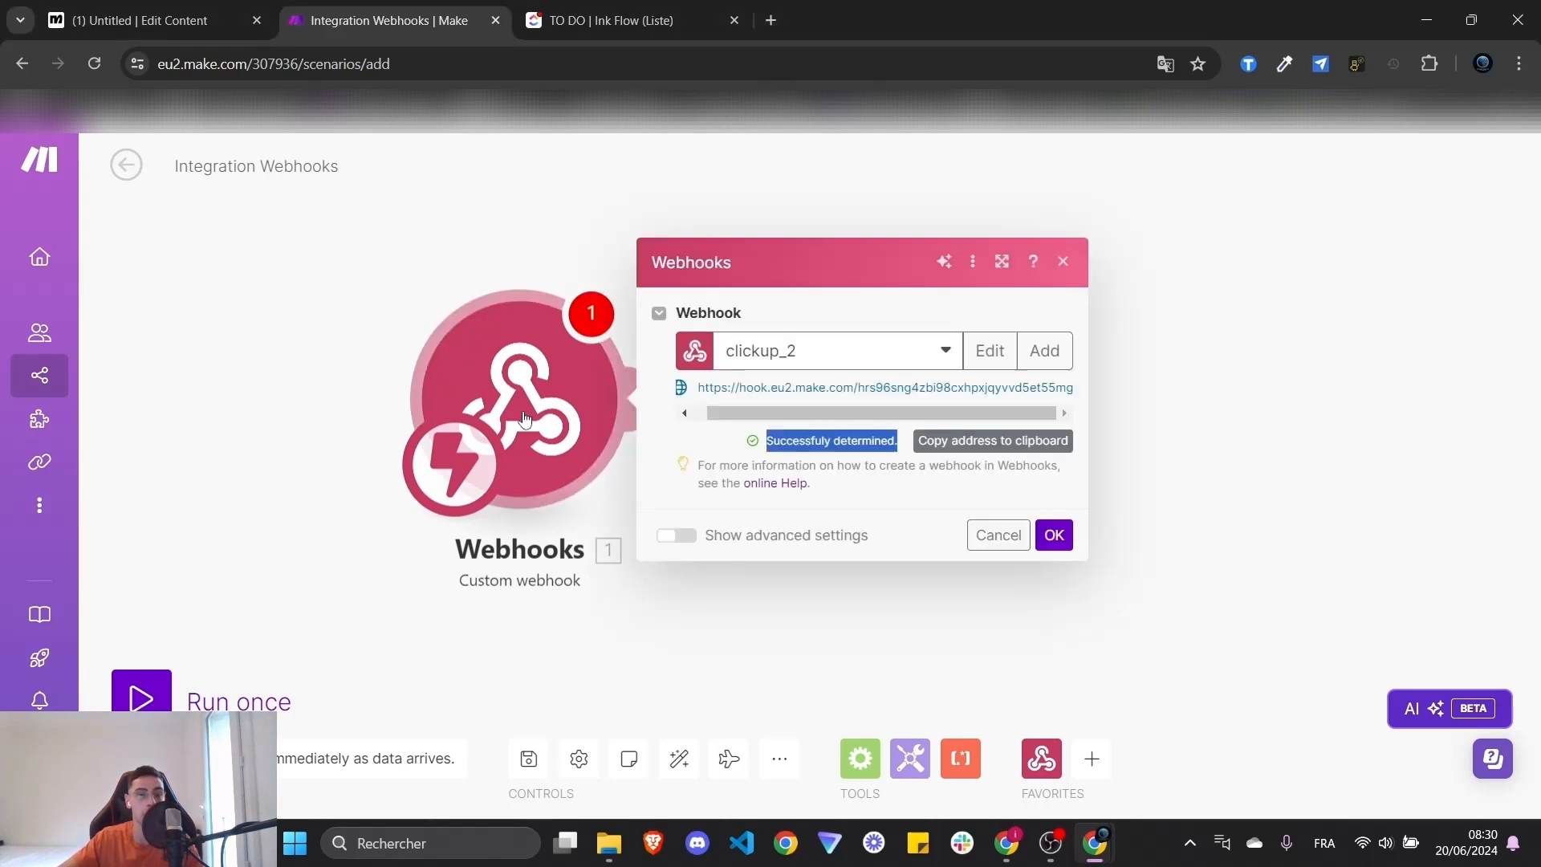
pyautogui.click(1053, 534)
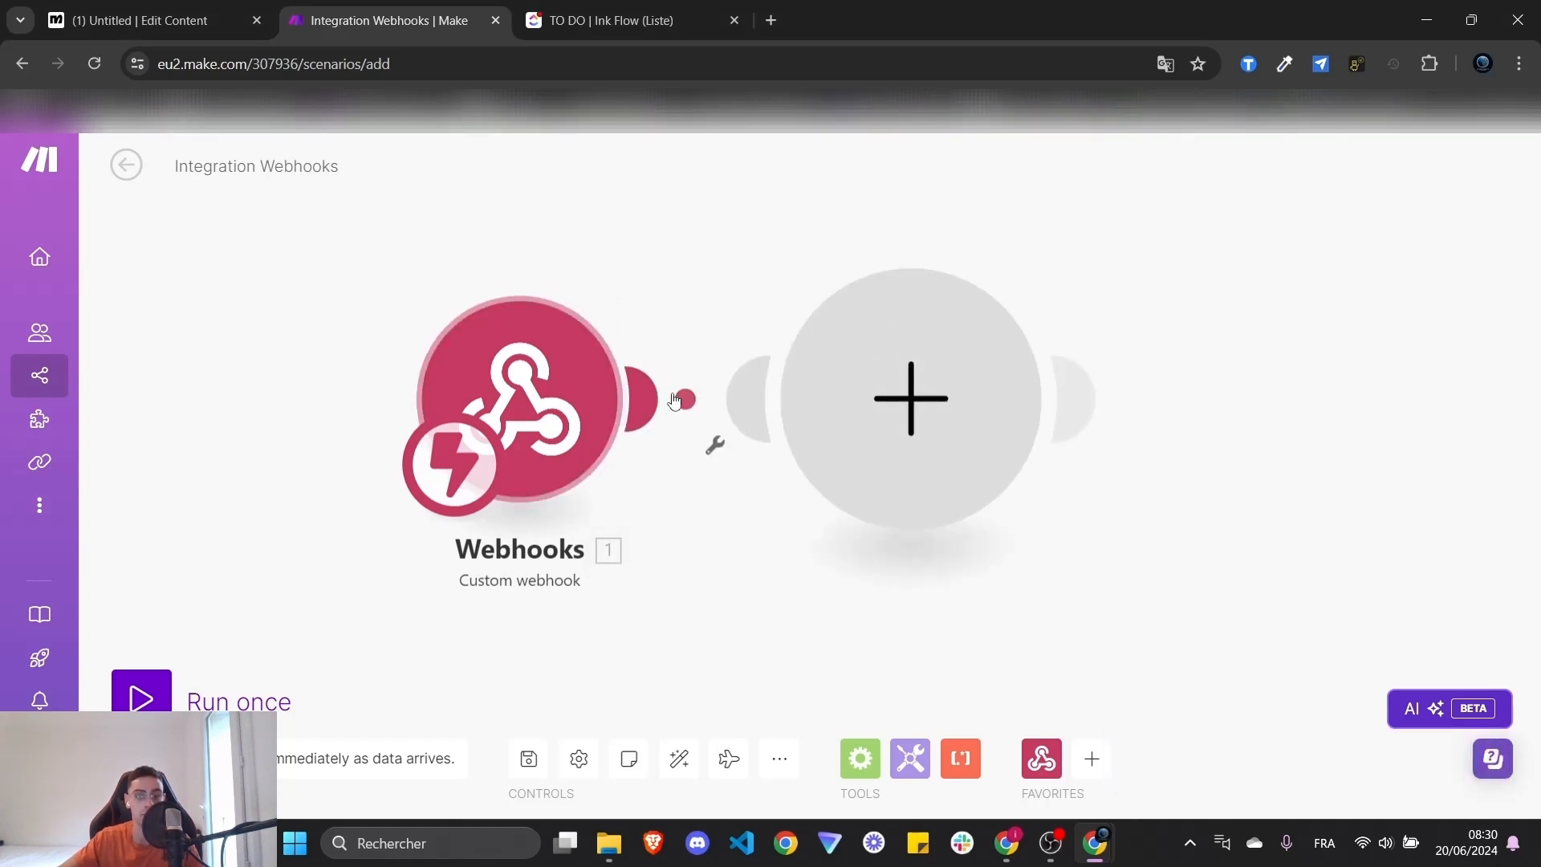
# - Search 'http' and add an HTTP Get a file module after the webhook
pyautogui.click(673, 400)
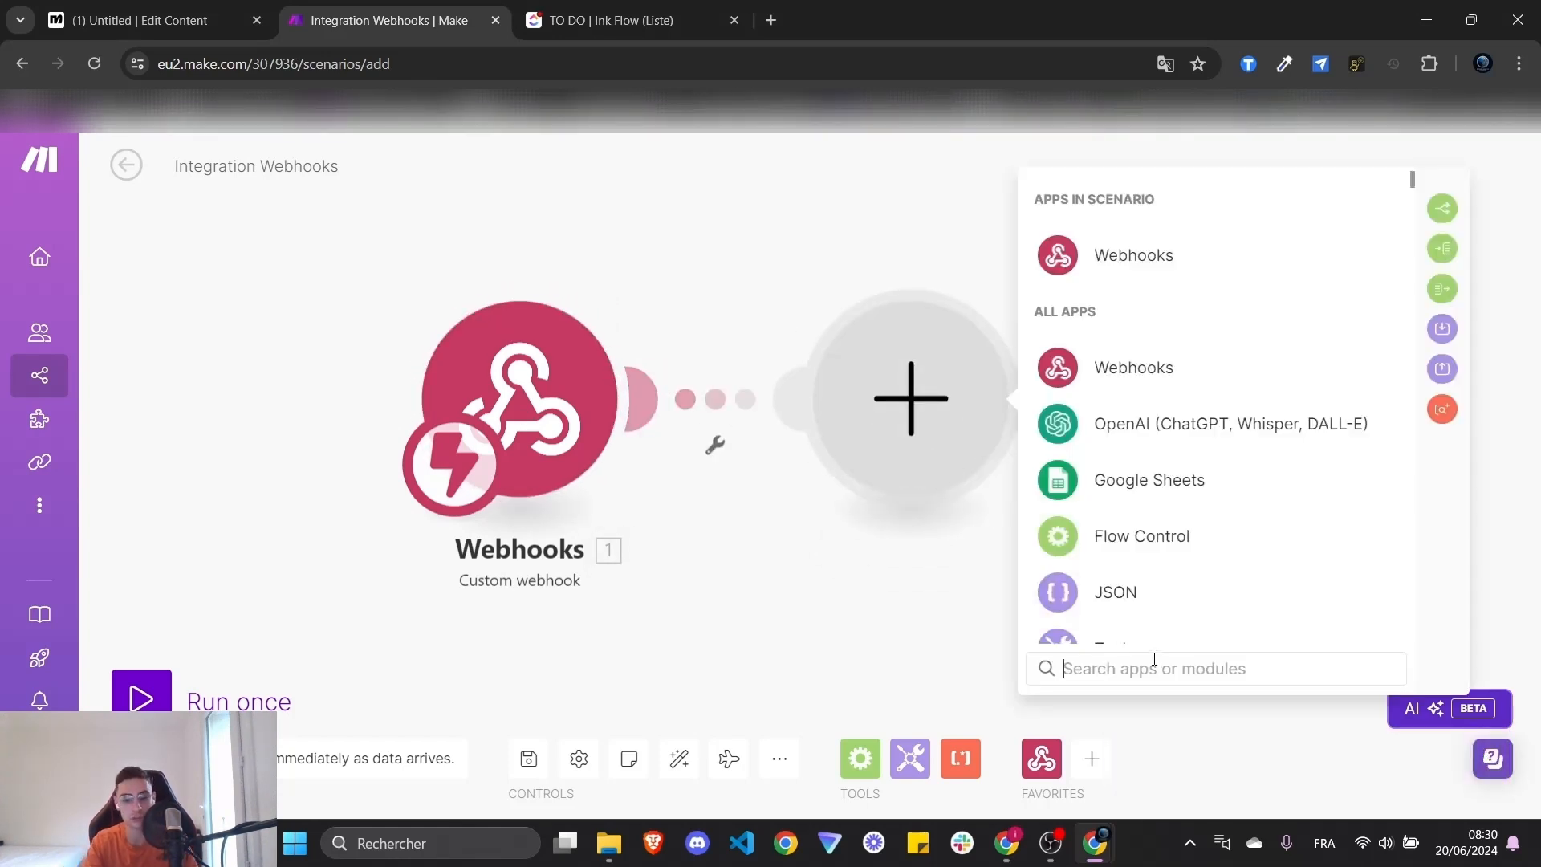
pyautogui.write('htt')
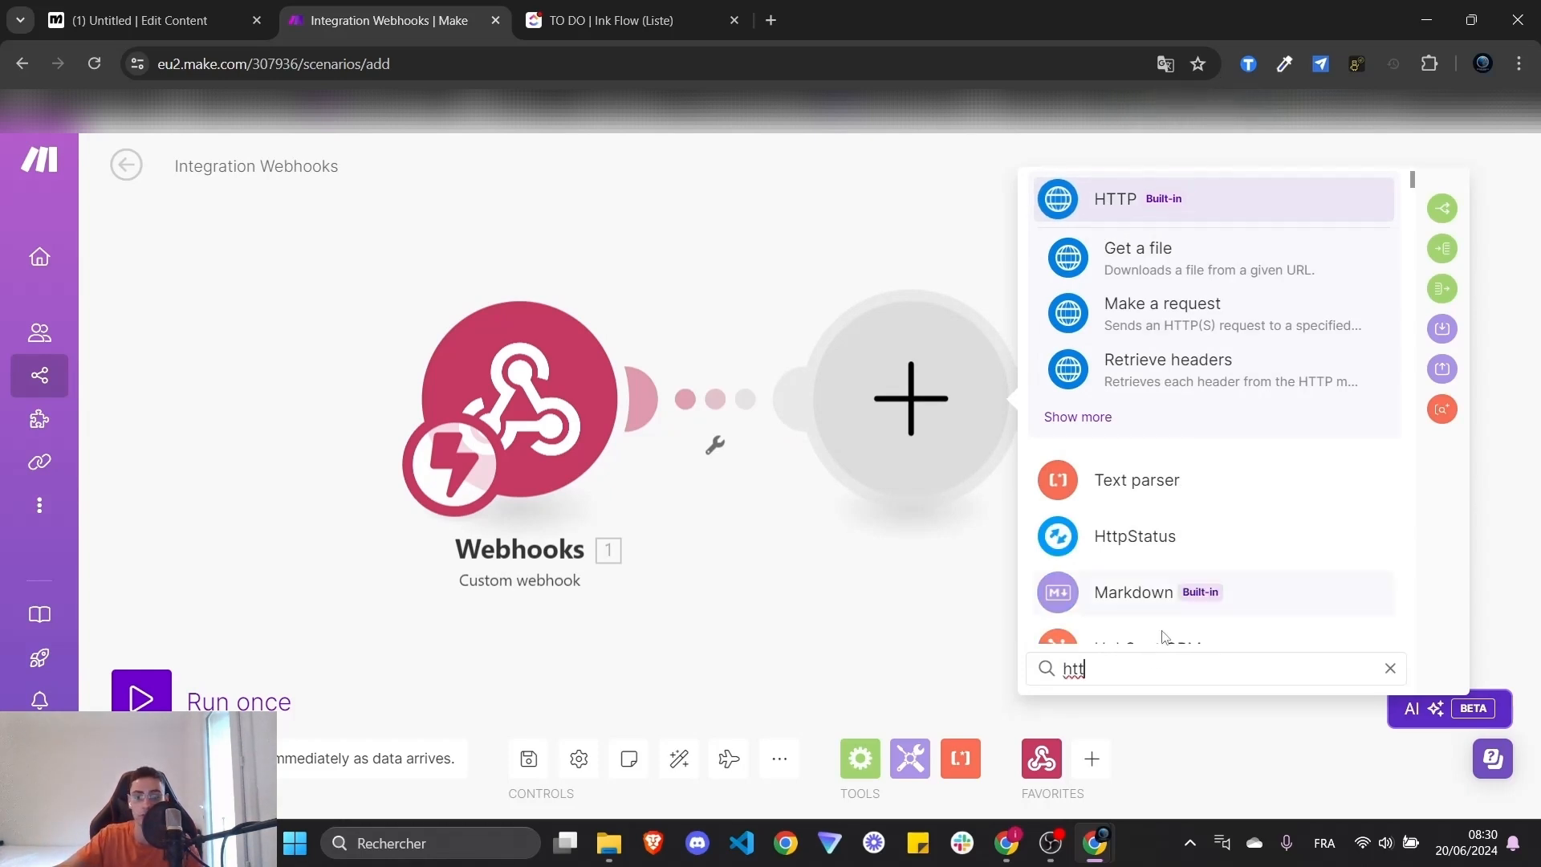
pyautogui.write('p')
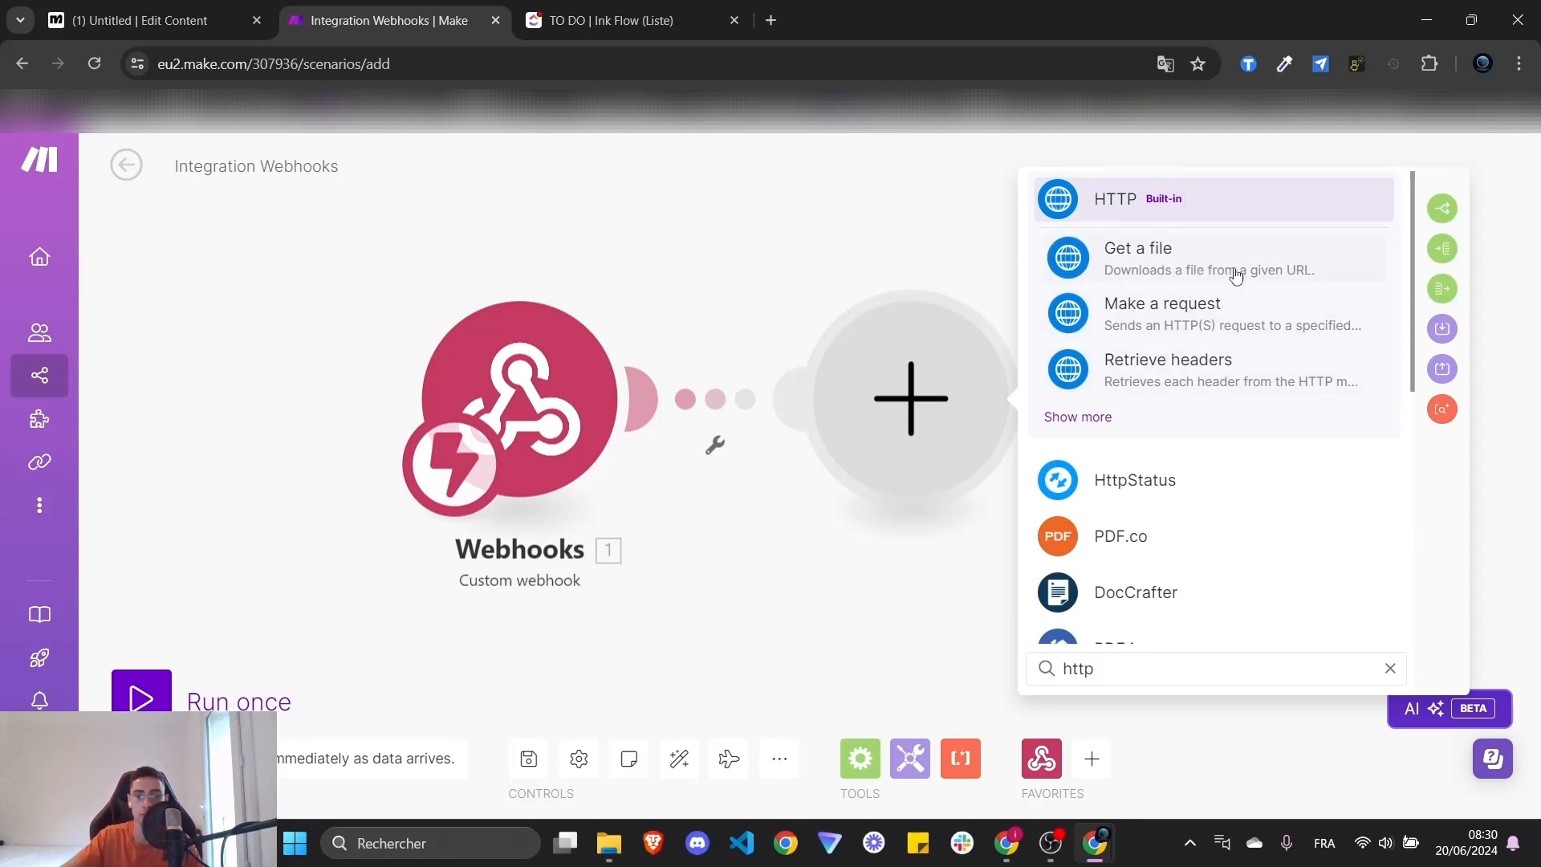
pyautogui.click(1182, 275)
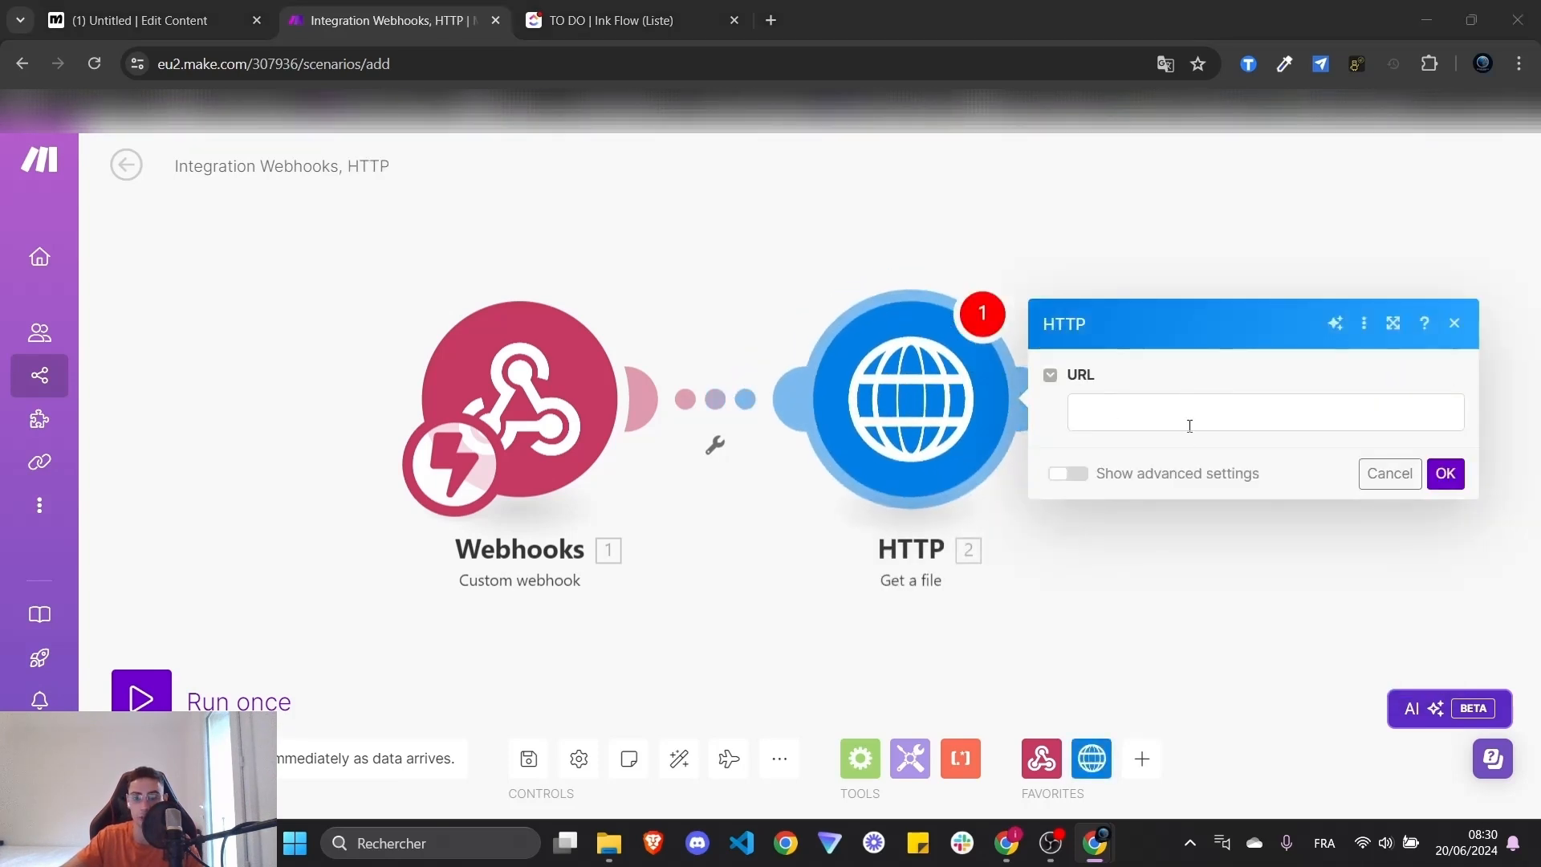
# - Map the webhook's 1. content into the HTTP module's URL and confirm with OK
pyautogui.click(1121, 421)
pyautogui.click(1148, 528)
pyautogui.click(994, 424)
pyautogui.click(1149, 413)
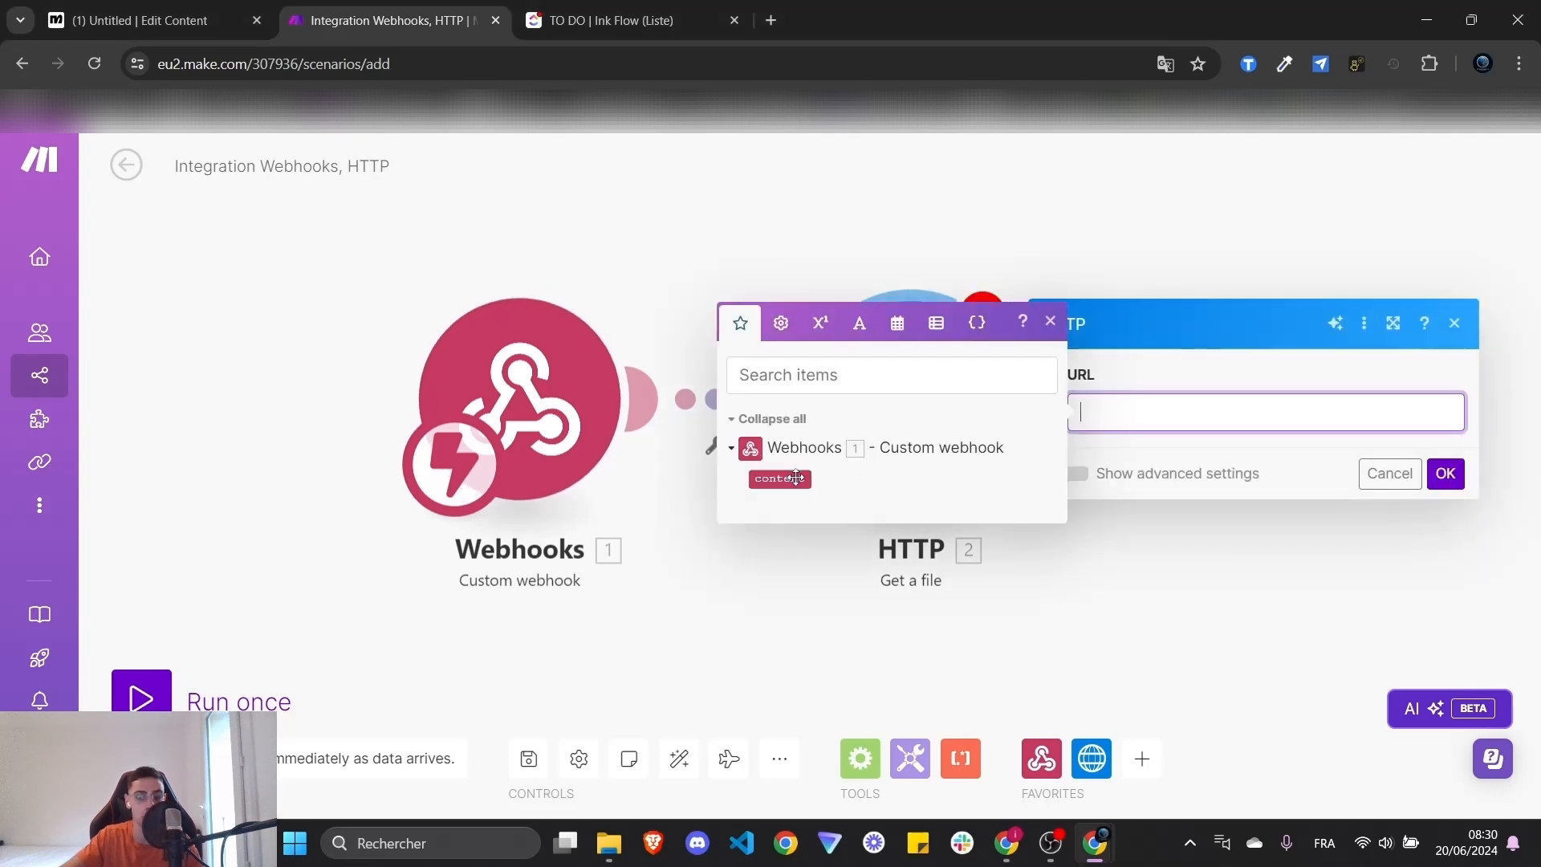
pyautogui.click(805, 478)
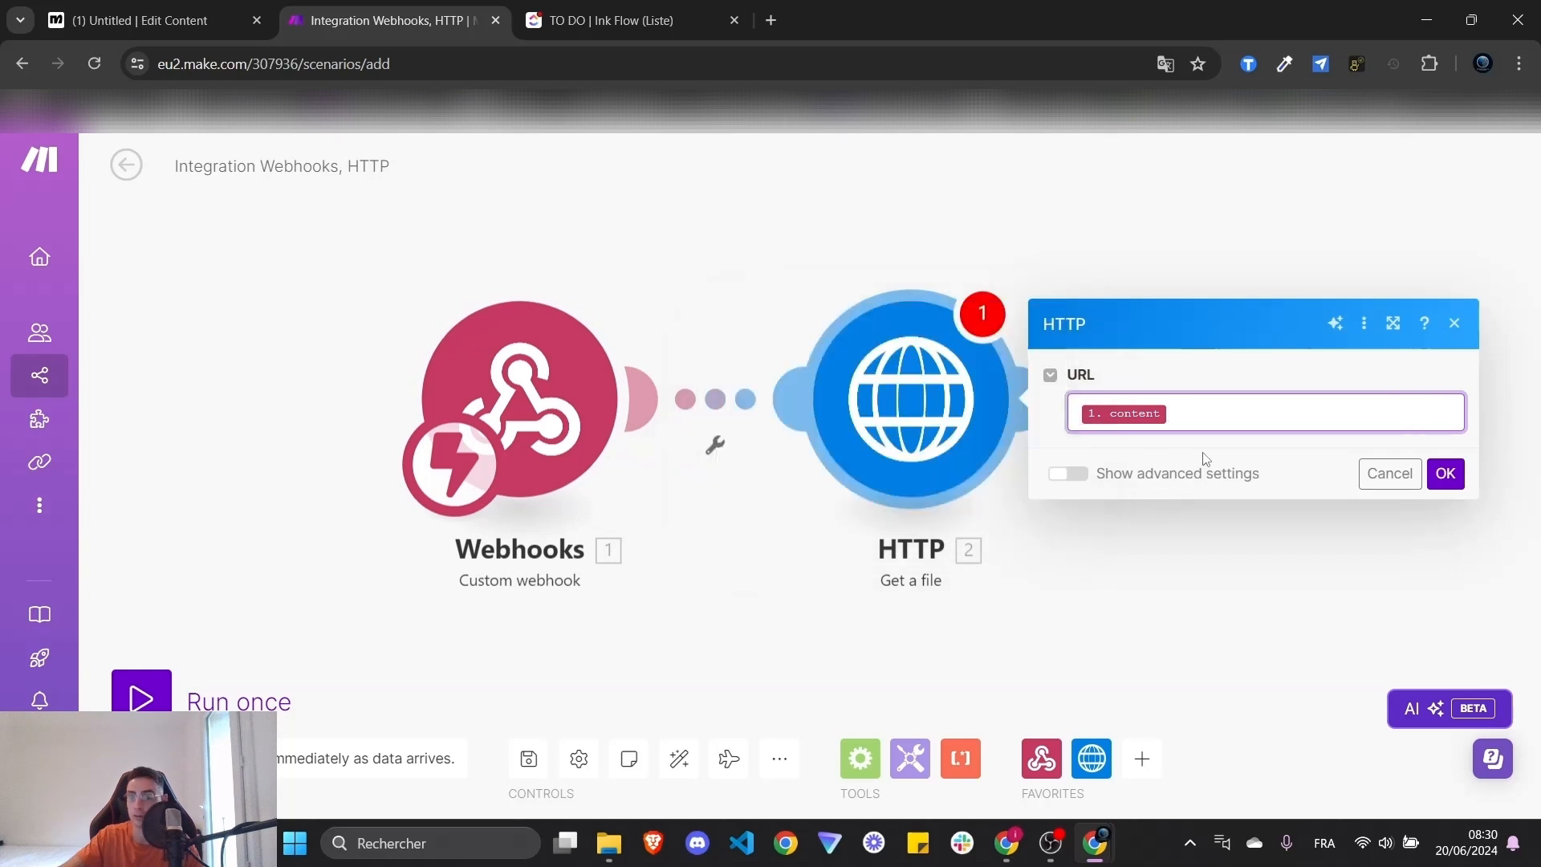
pyautogui.click(1075, 474)
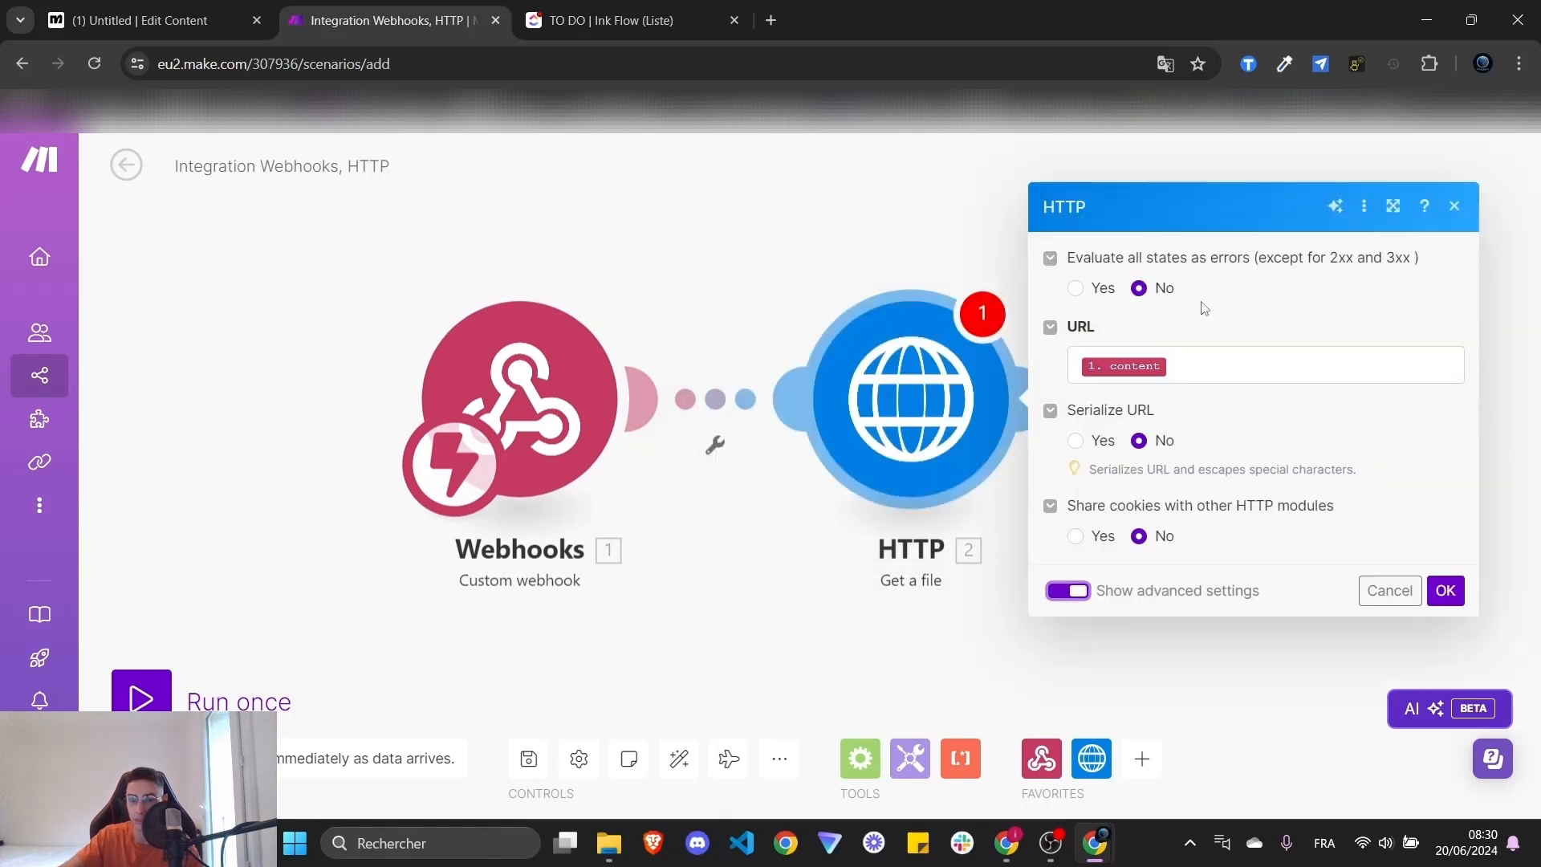
pyautogui.click(1453, 596)
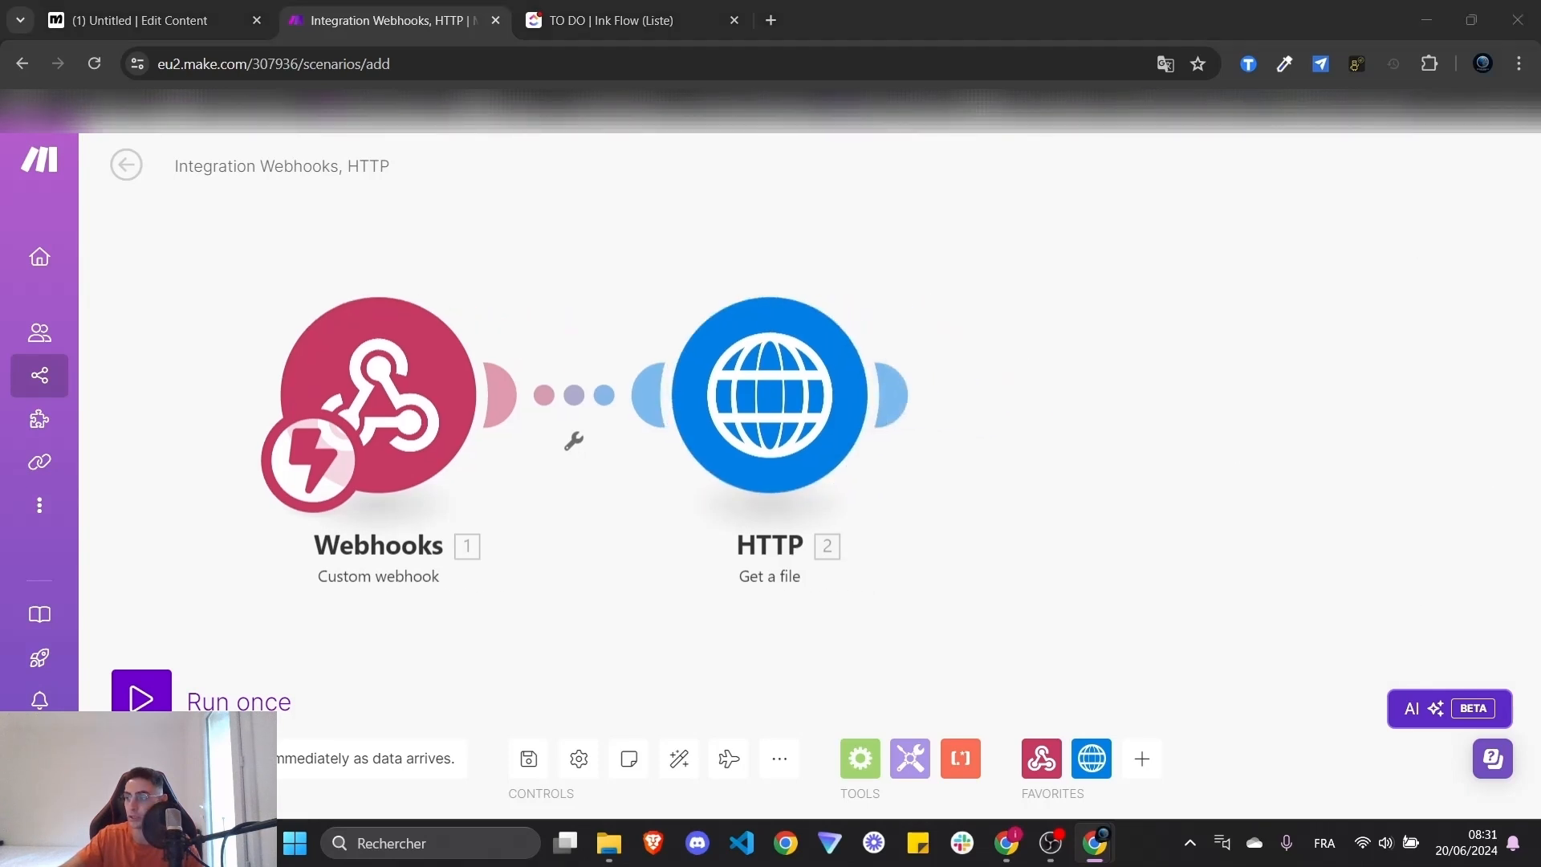
pyautogui.moveTo(1118, 362); pyautogui.dragTo(1084, 359)
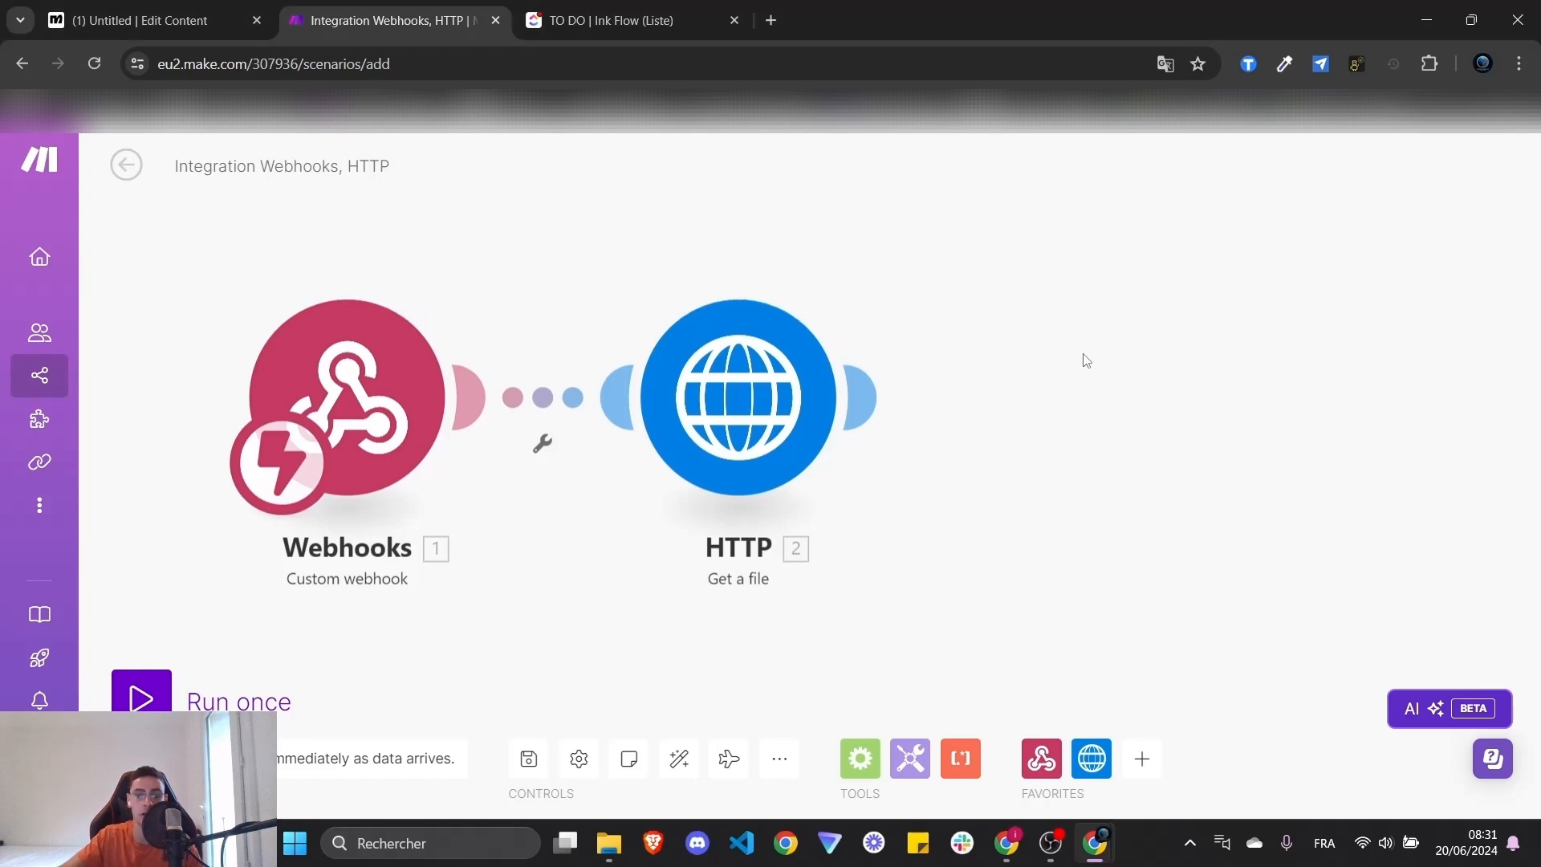
pyautogui.click(875, 399)
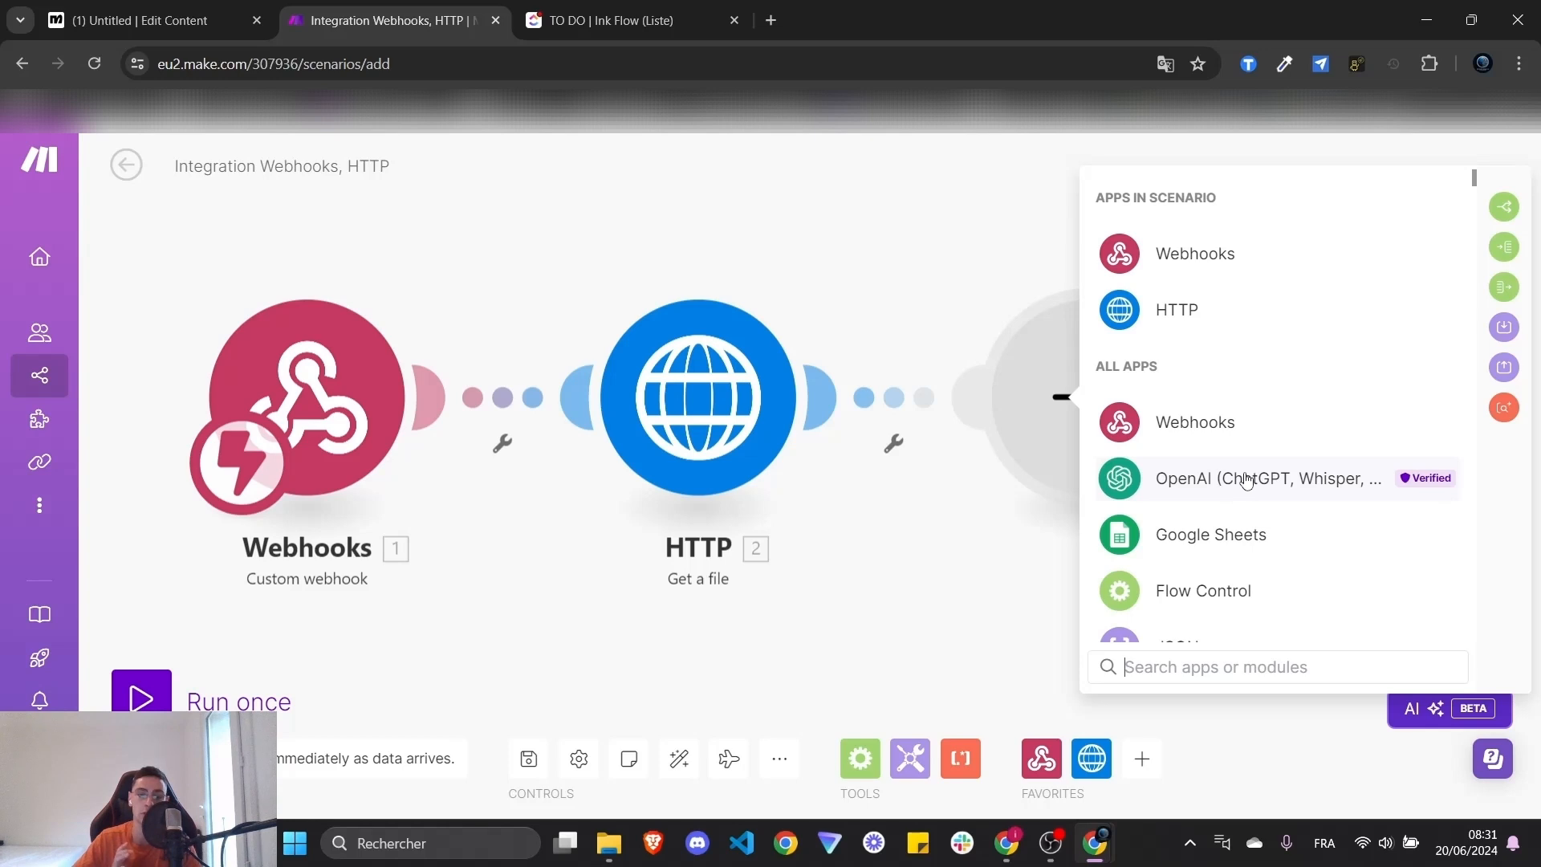
# - Open the OpenAI Platform bookmark in a new tab and inspect the docs overview address
pyautogui.middleClick(606, 104)
pyautogui.click(807, 31)
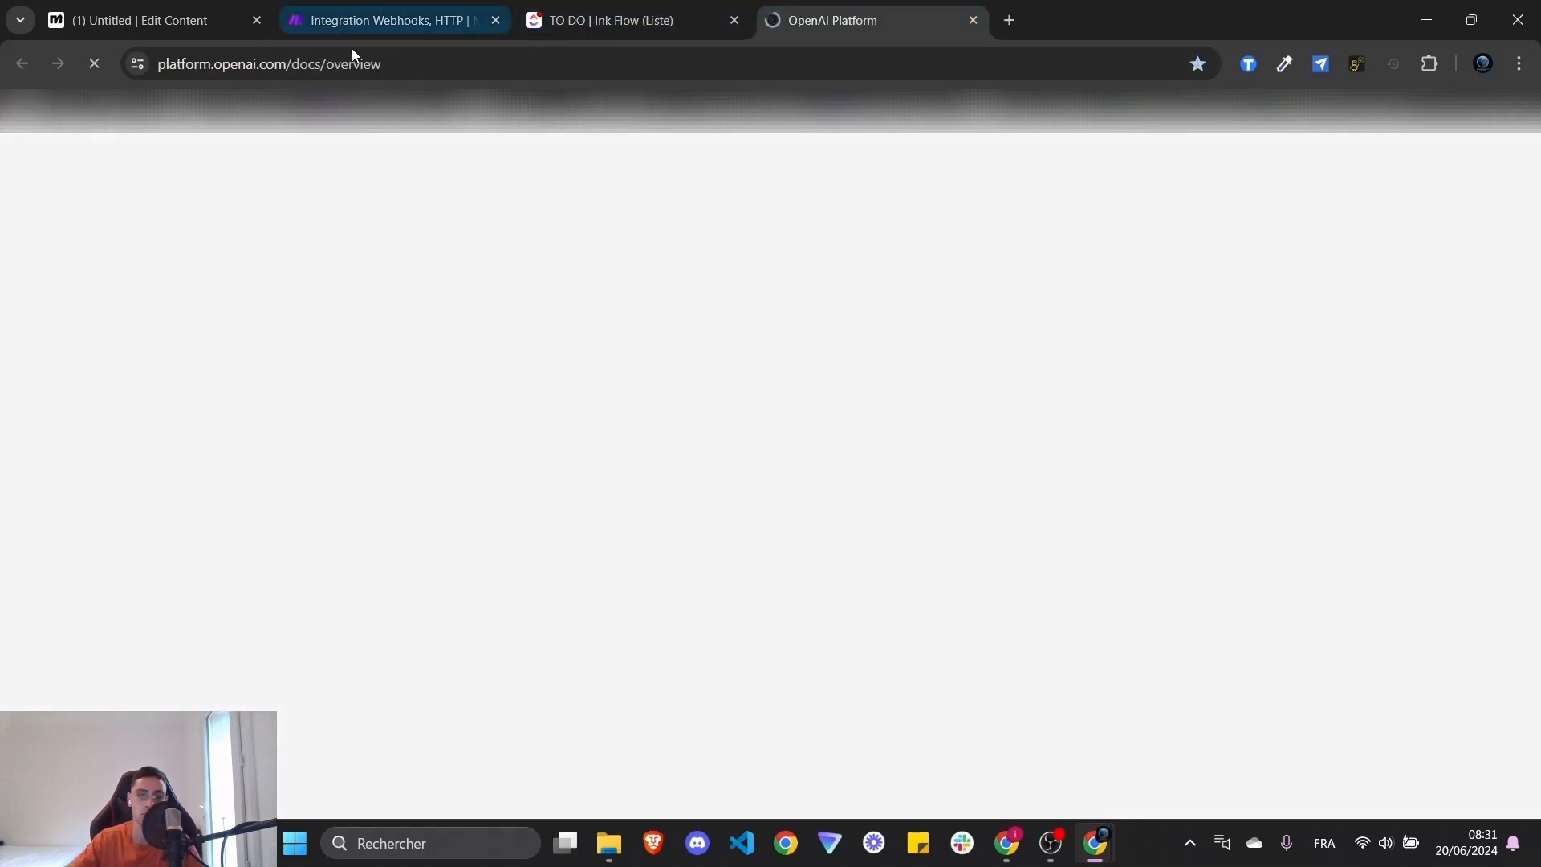
pyautogui.doubleClick(187, 63)
pyautogui.doubleClick(288, 67)
pyautogui.doubleClick(324, 66)
pyautogui.click(521, 60)
pyautogui.moveTo(526, 60); pyautogui.dragTo(165, 59)
pyautogui.click(515, 68)
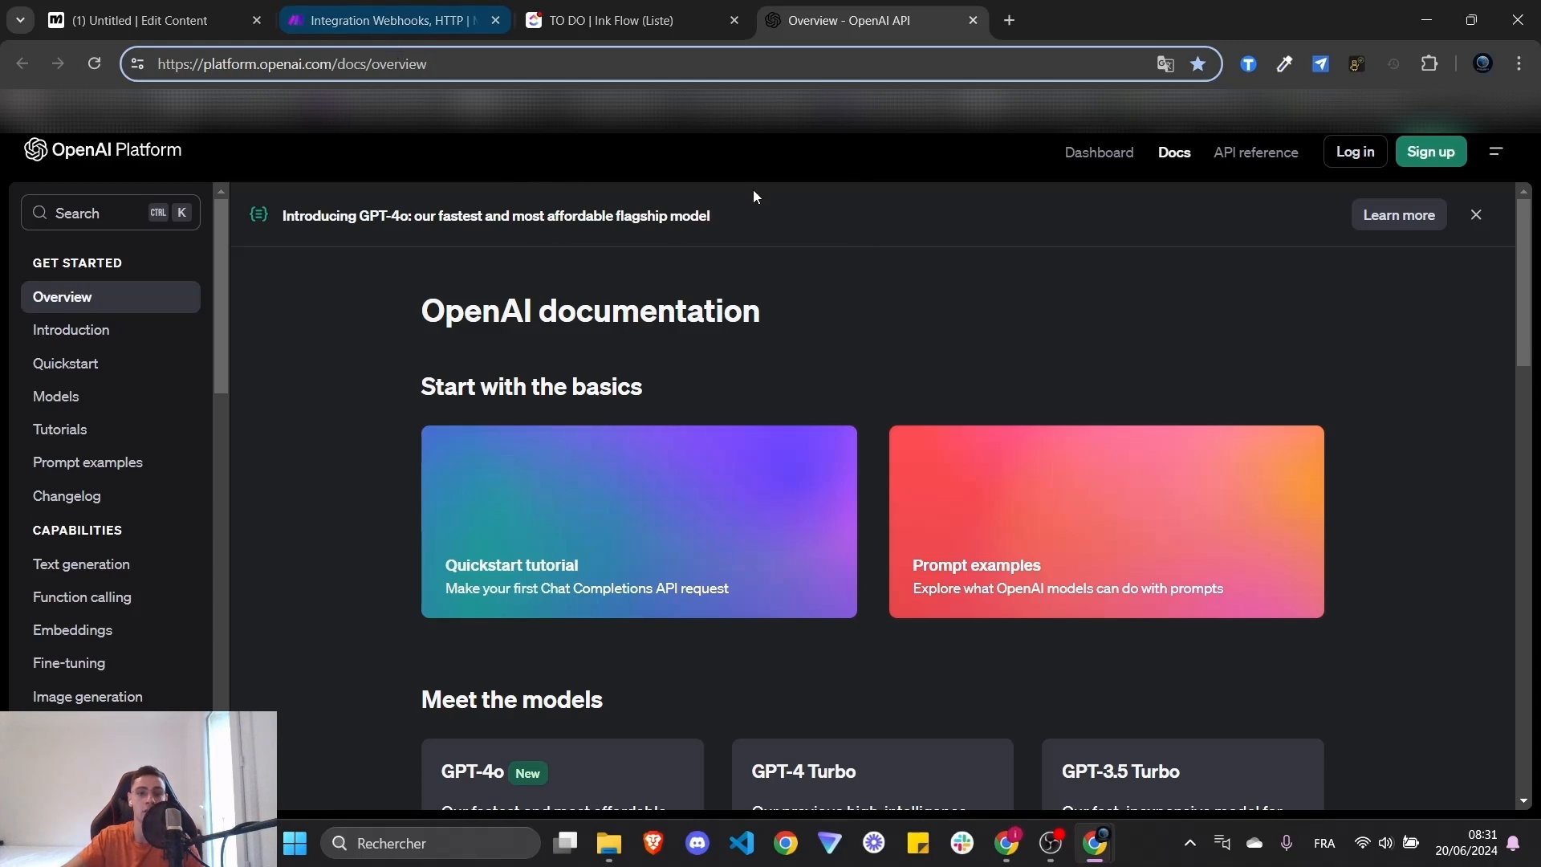
# - Select the full OpenAI docs URL, then go back to the Make scenario tab
pyautogui.tripleClick(533, 63)
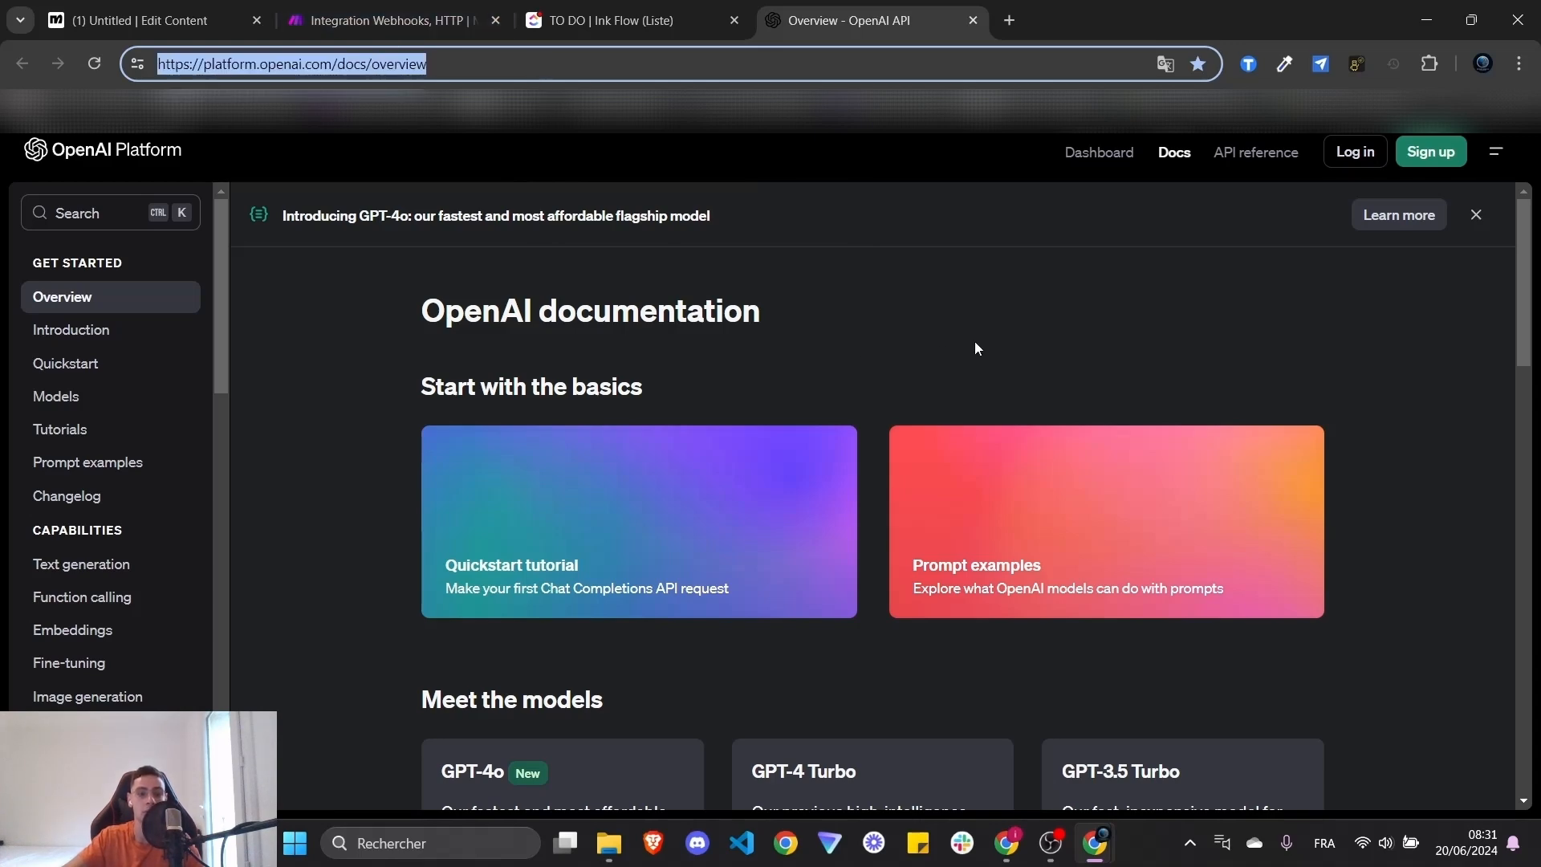
pyautogui.scroll(-6, 138, 492)
pyautogui.scroll(6, 137, 489)
pyautogui.click(514, 27)
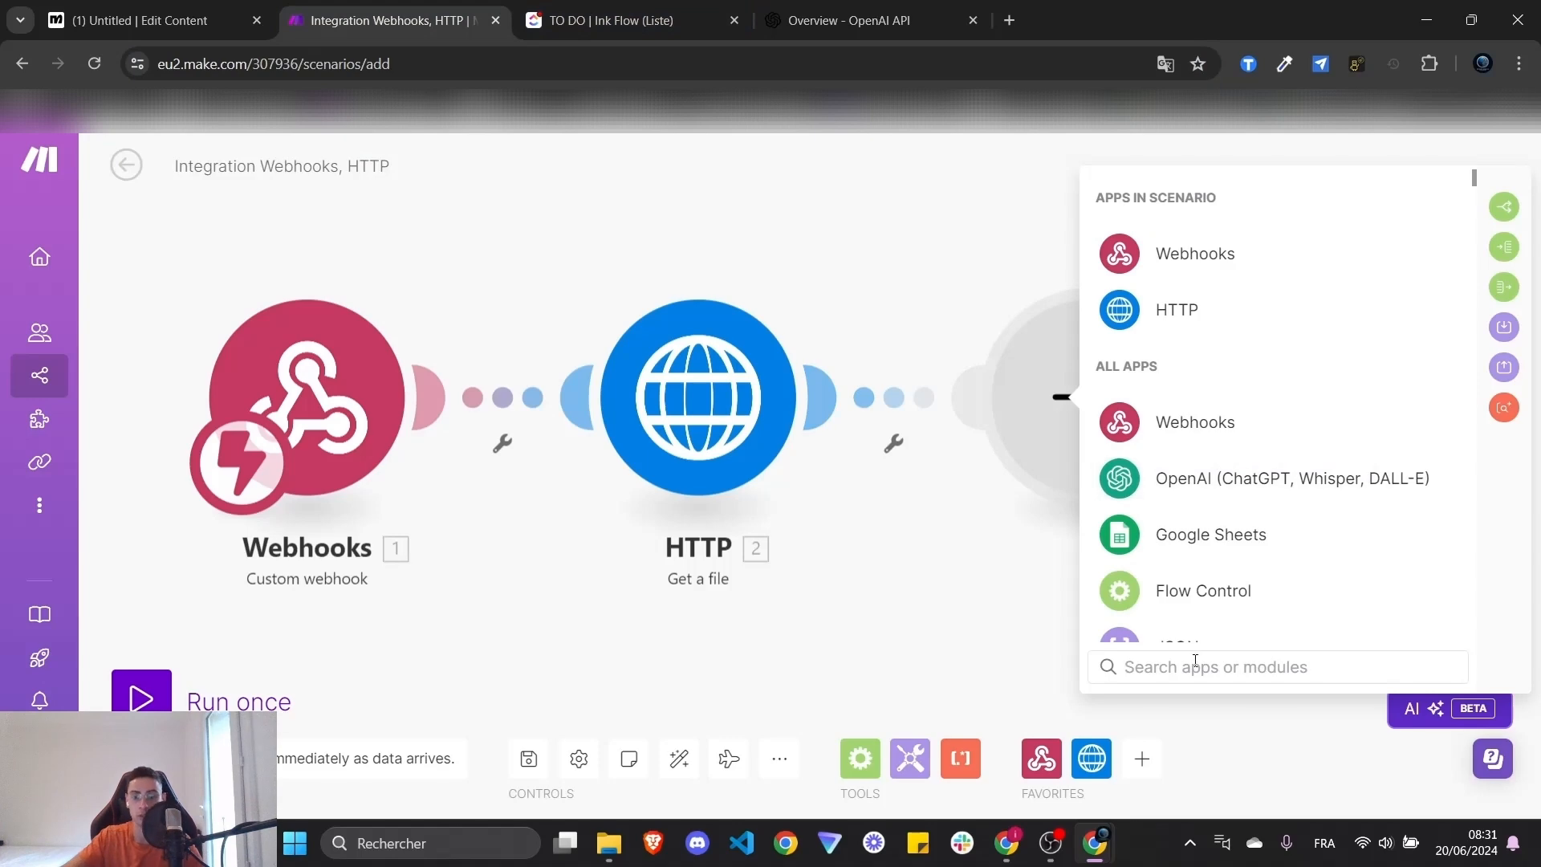
# - Search 'open' and add OpenAI's Create a Transcription (Whisper) module after HTTP
pyautogui.write('open')
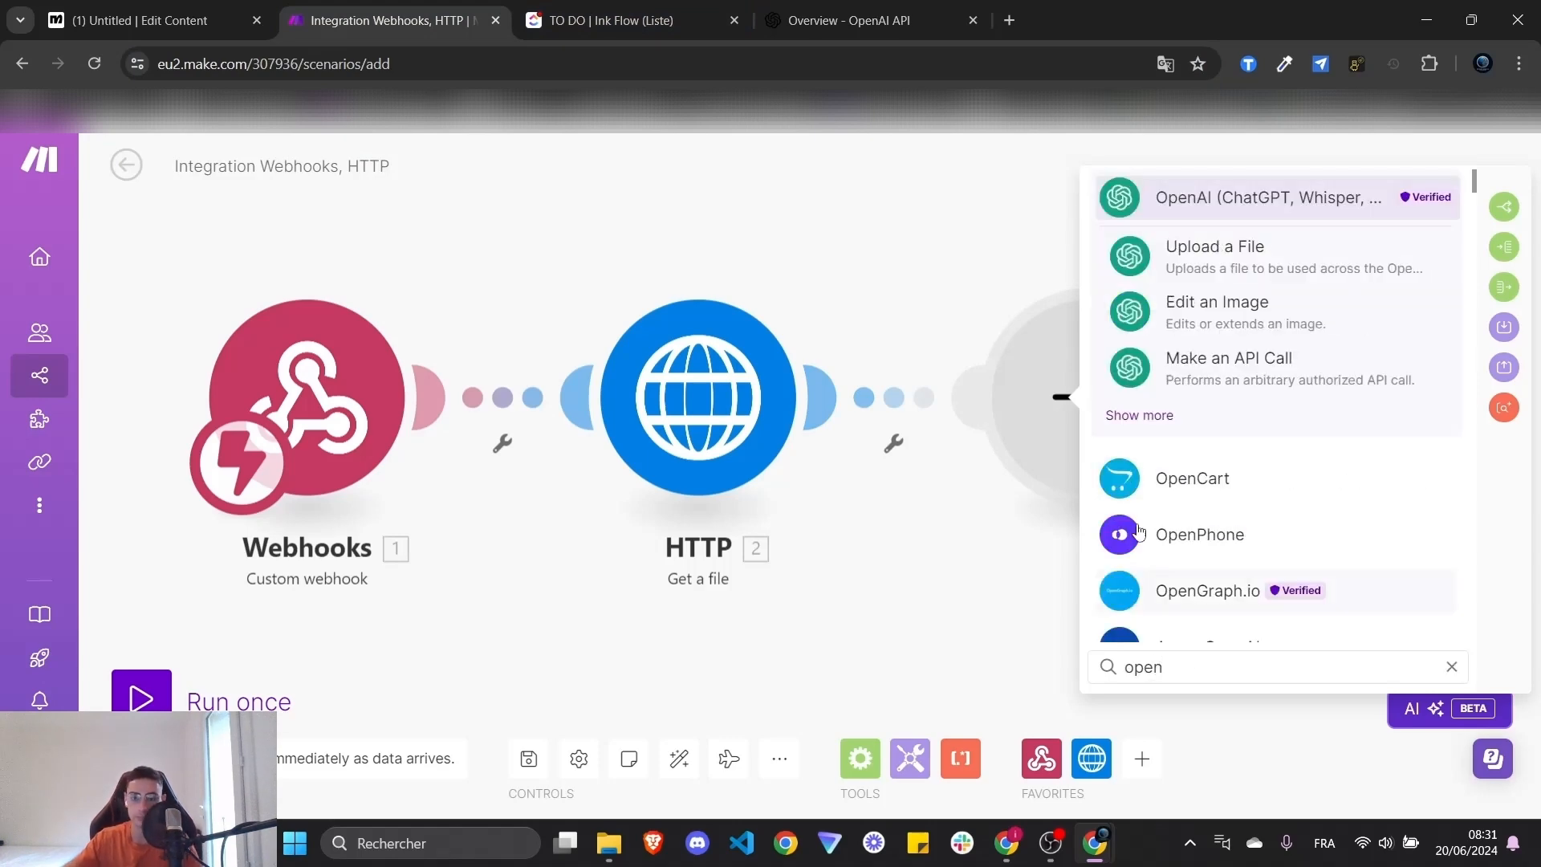
pyautogui.click(1197, 207)
pyautogui.scroll(-4, 1280, 474)
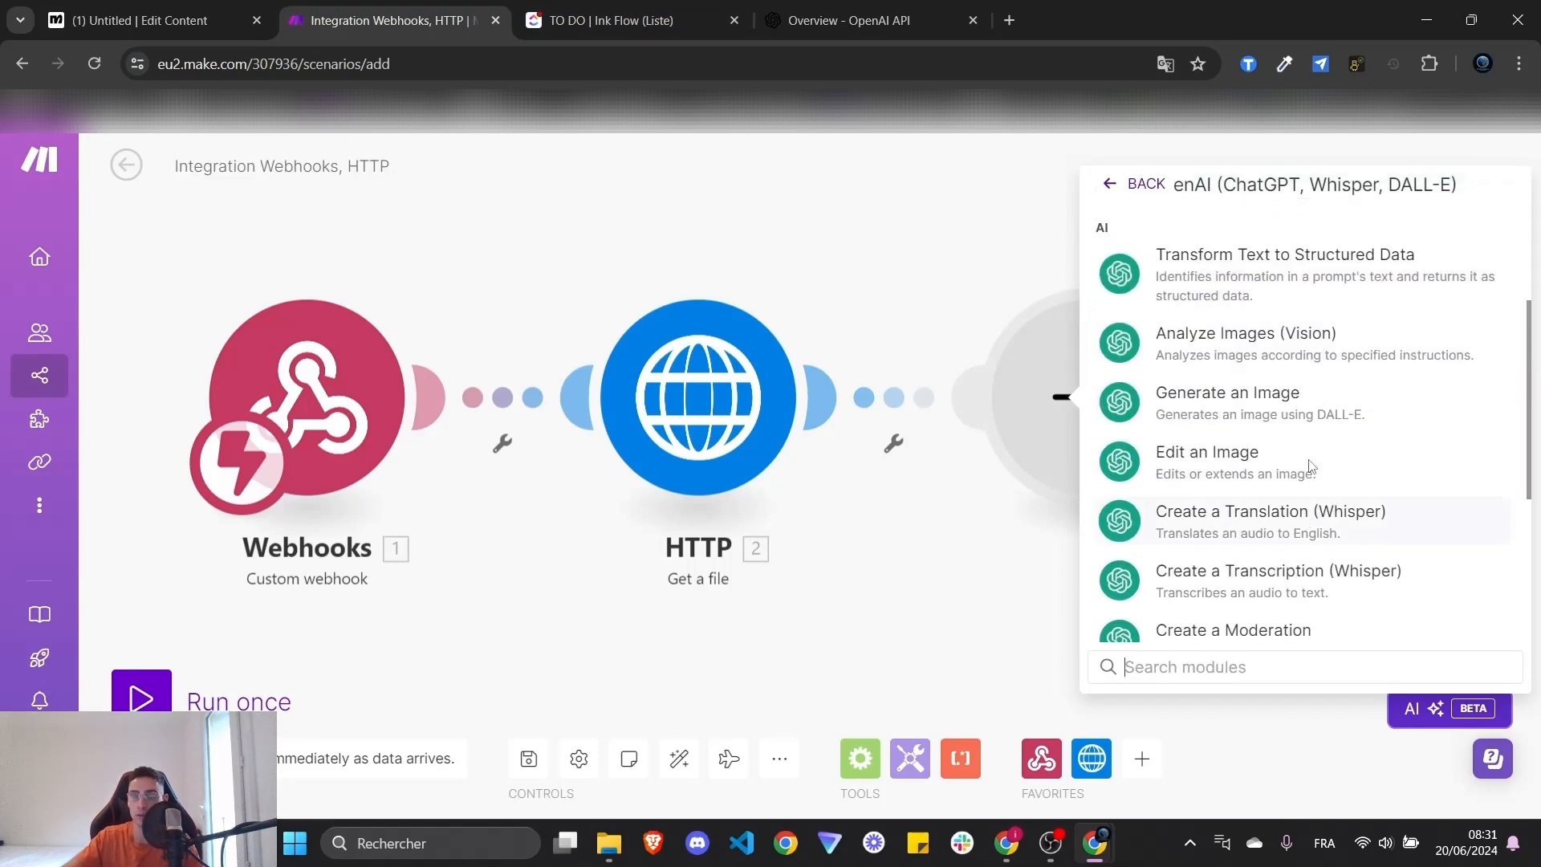
pyautogui.scroll(-3, 1310, 474)
pyautogui.scroll(-2, 1302, 527)
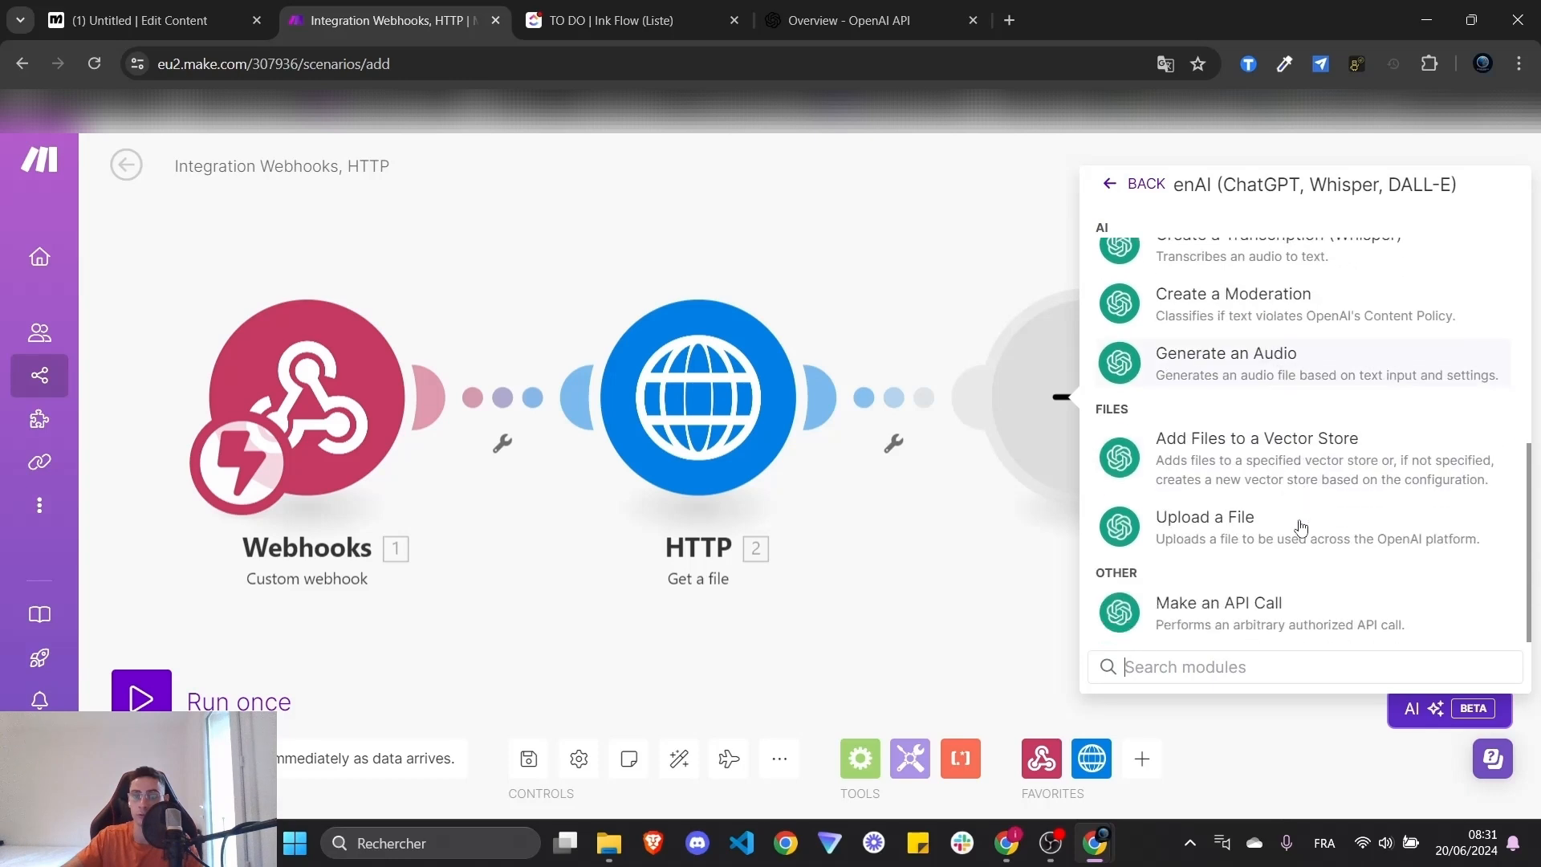
pyautogui.scroll(3, 1292, 534)
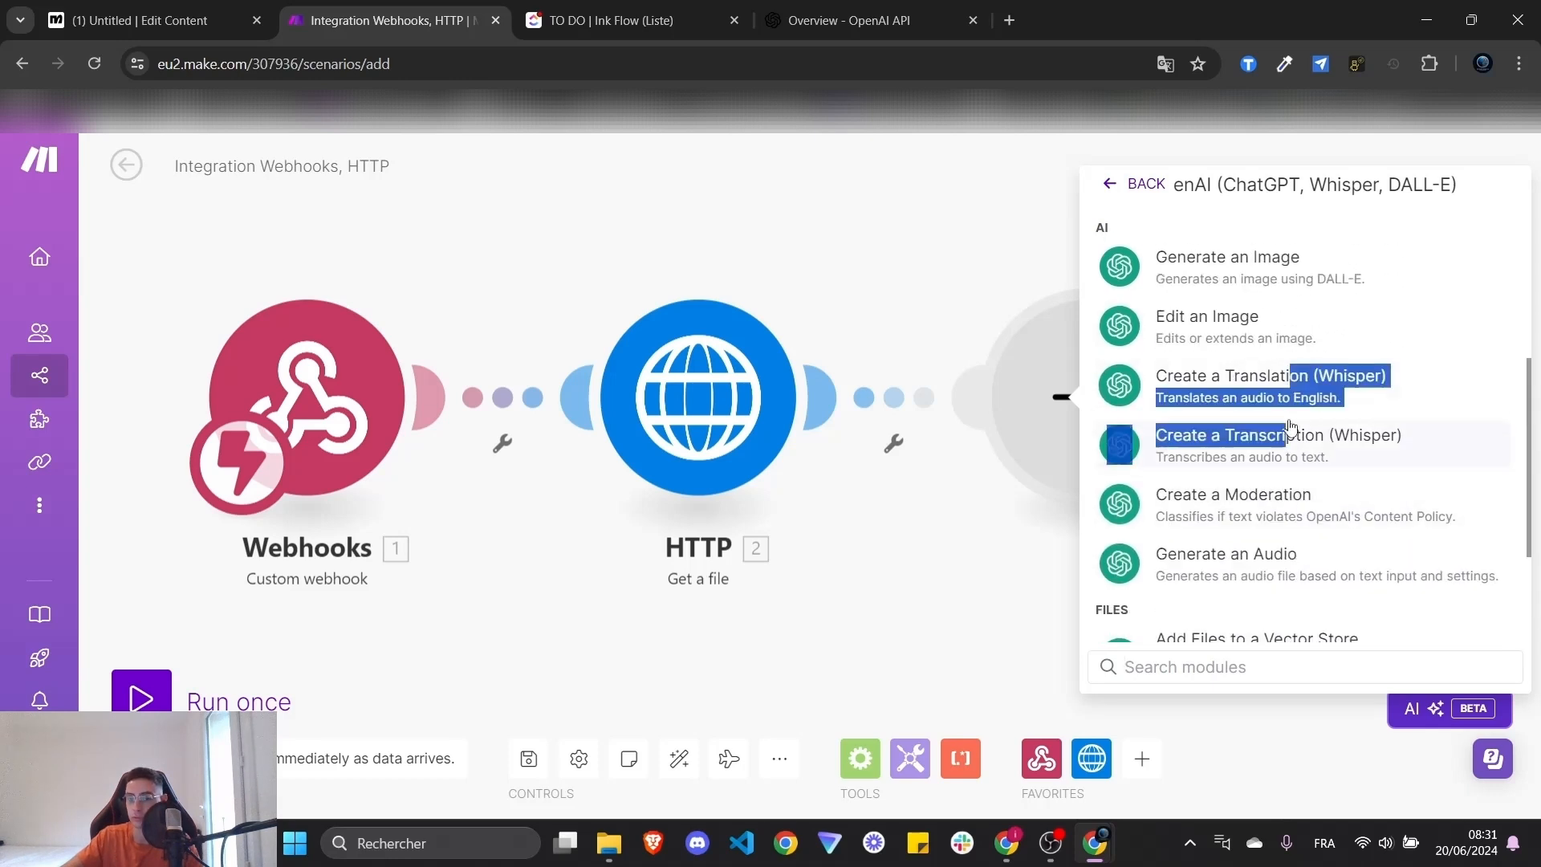
pyautogui.click(1291, 448)
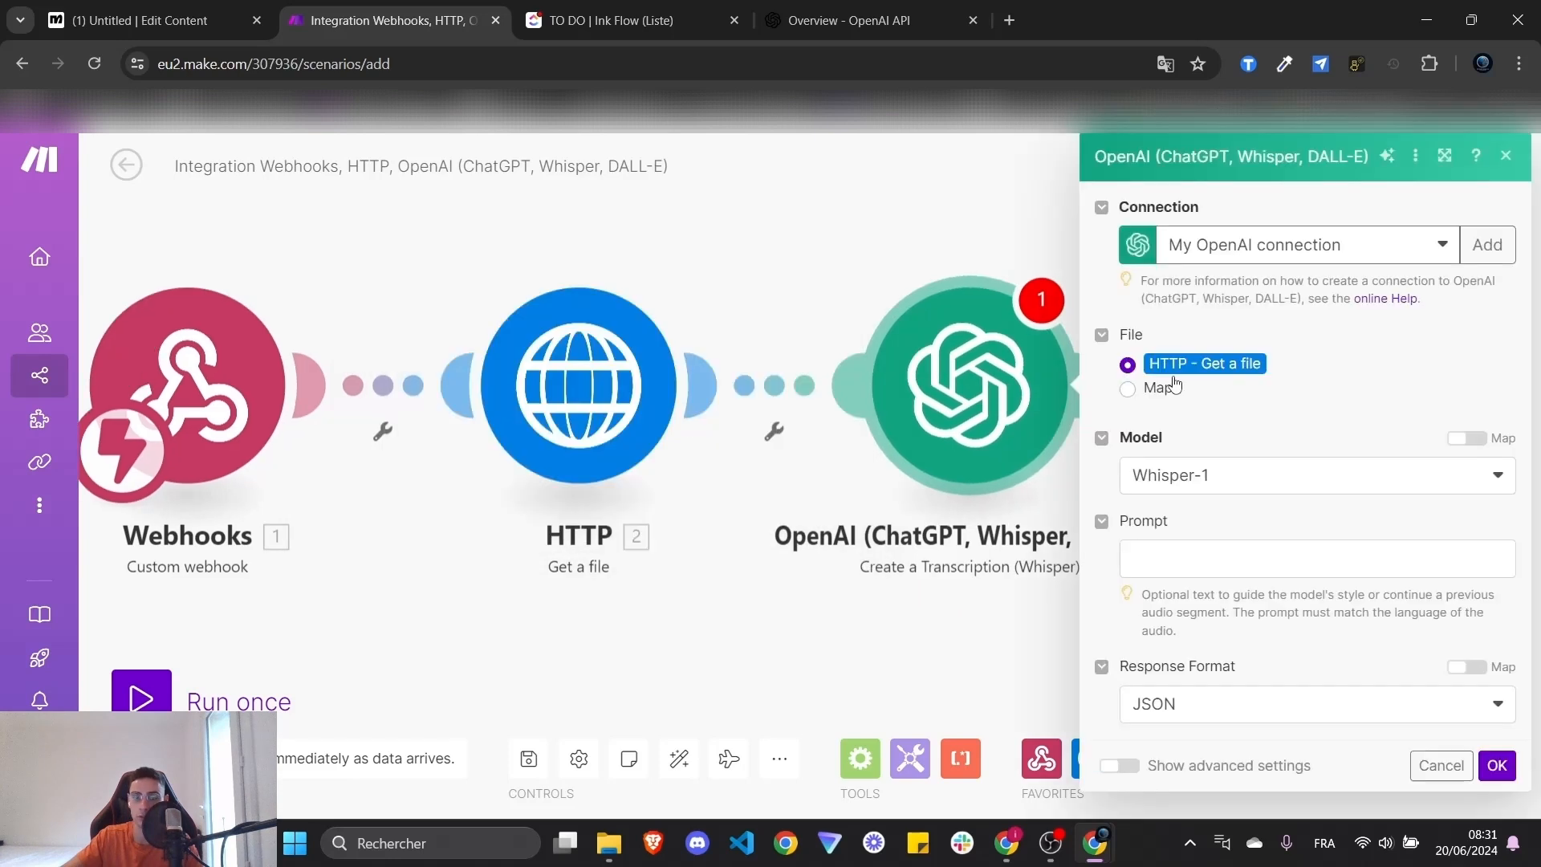
# - Start a new OpenAI connection, review its API Key and Organization ID fields, cancel, and return to the docs tab
pyautogui.click(1341, 247)
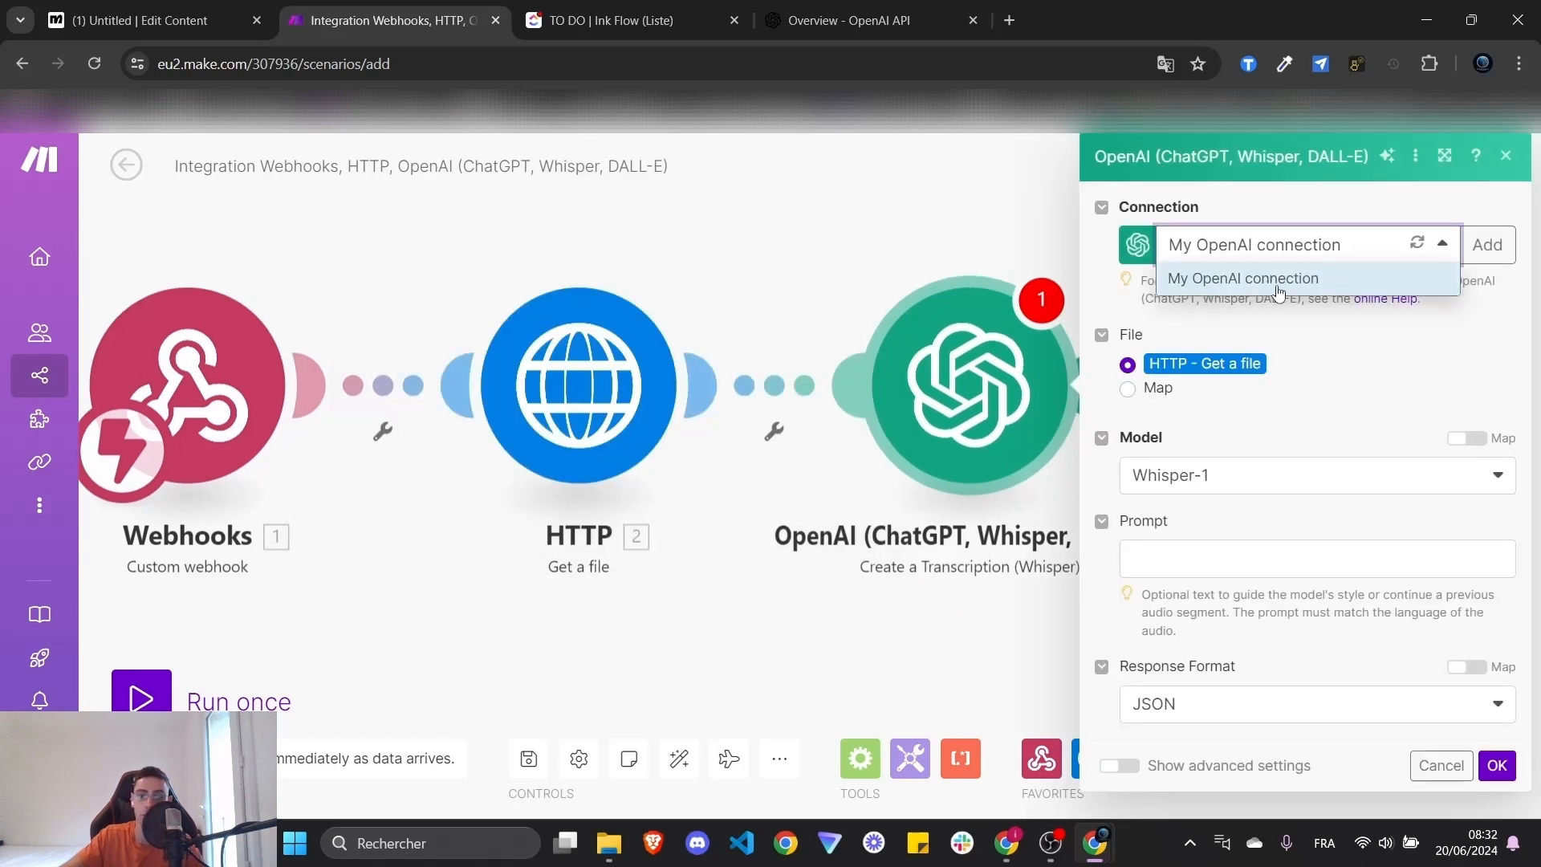
pyautogui.click(1367, 347)
pyautogui.click(1488, 244)
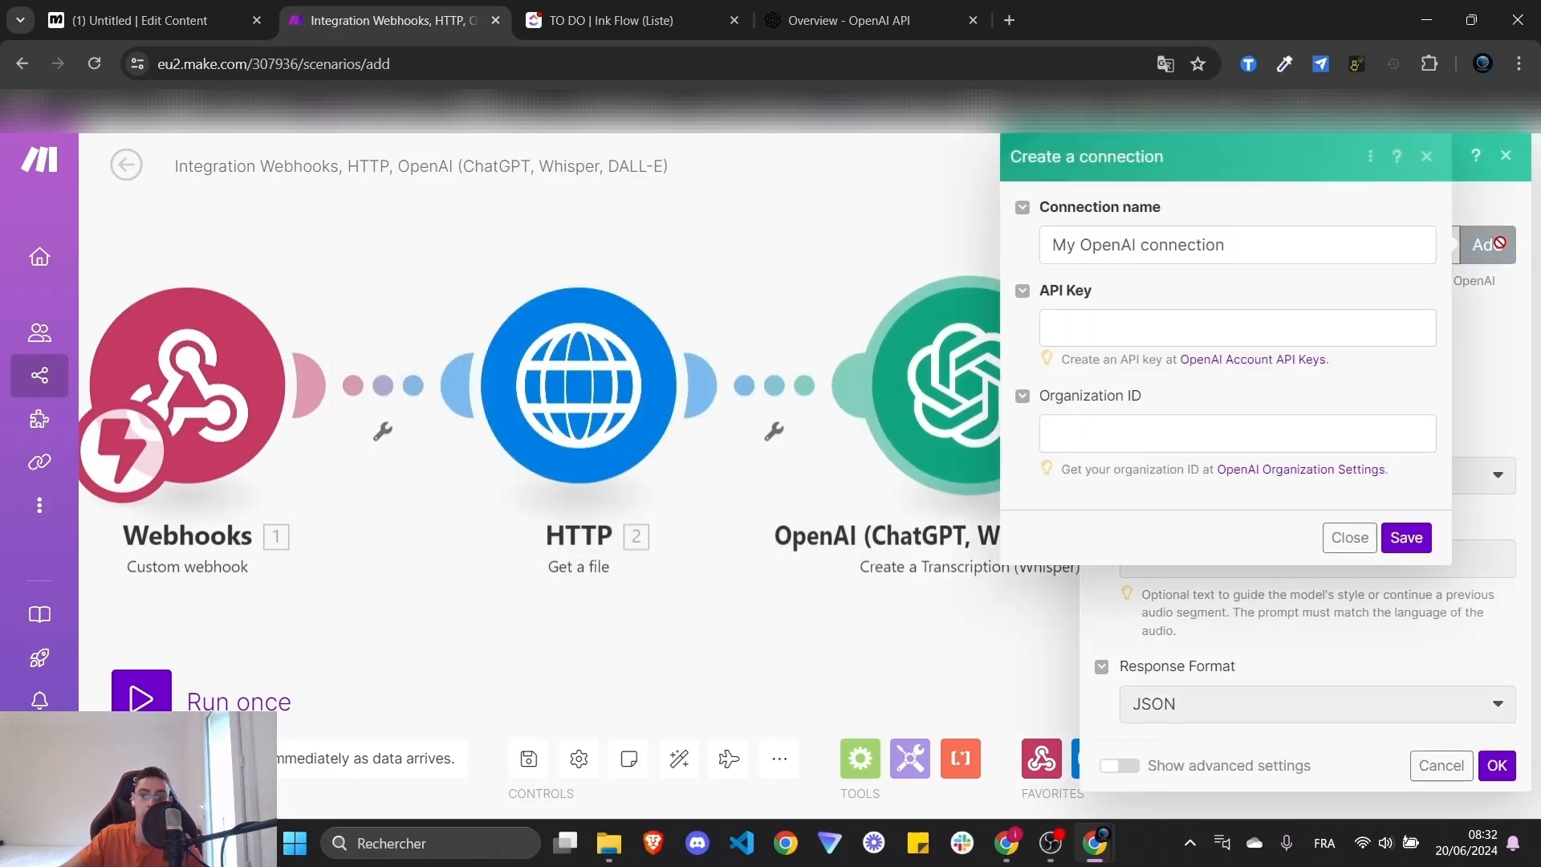
pyautogui.moveTo(1269, 244); pyautogui.dragTo(1001, 245)
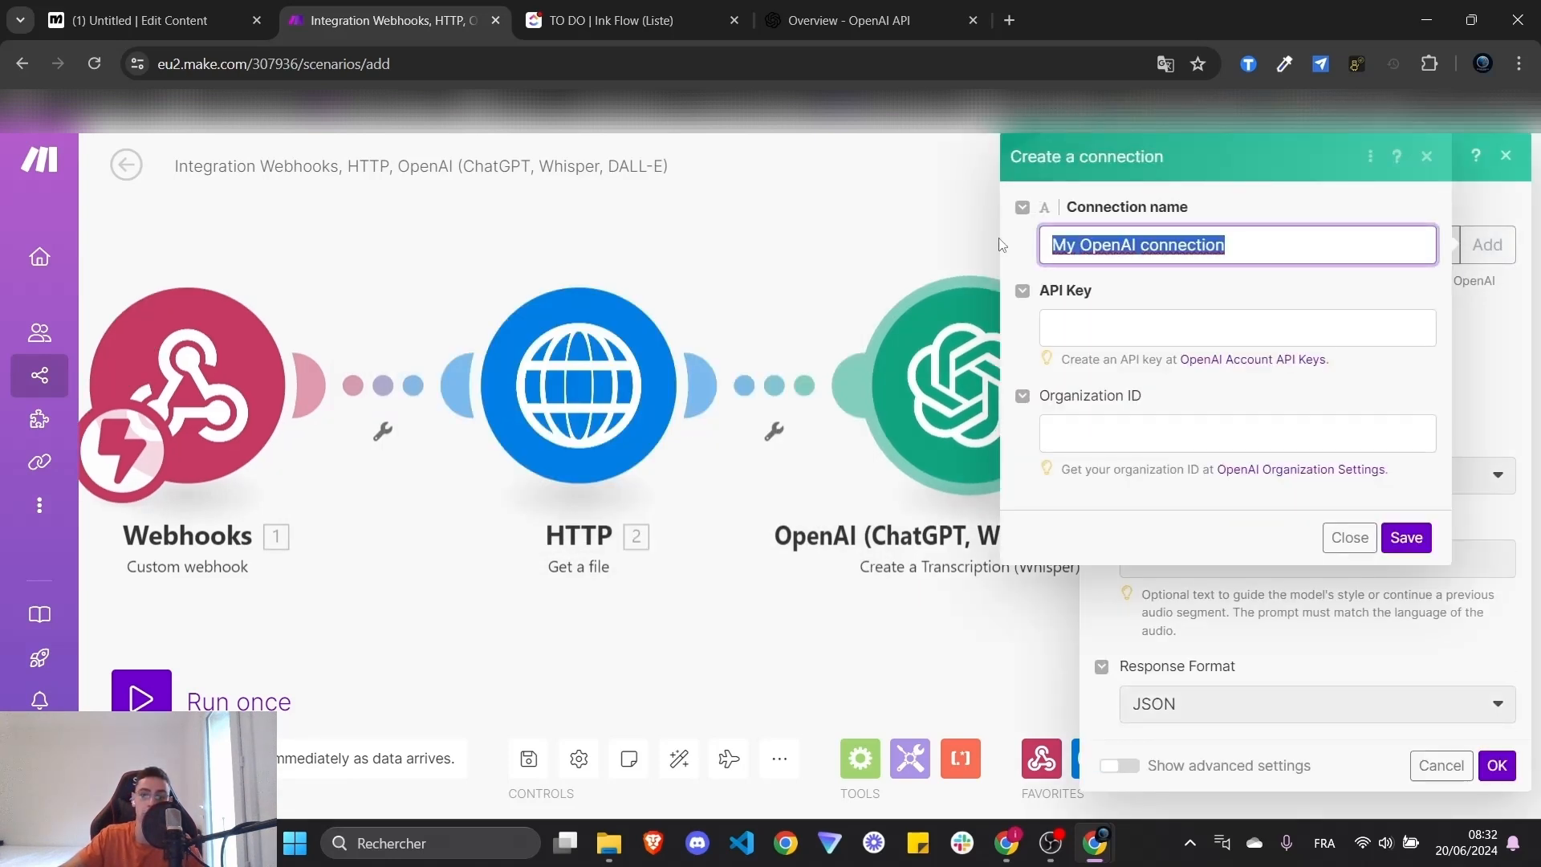
pyautogui.click(1124, 318)
pyautogui.click(1079, 436)
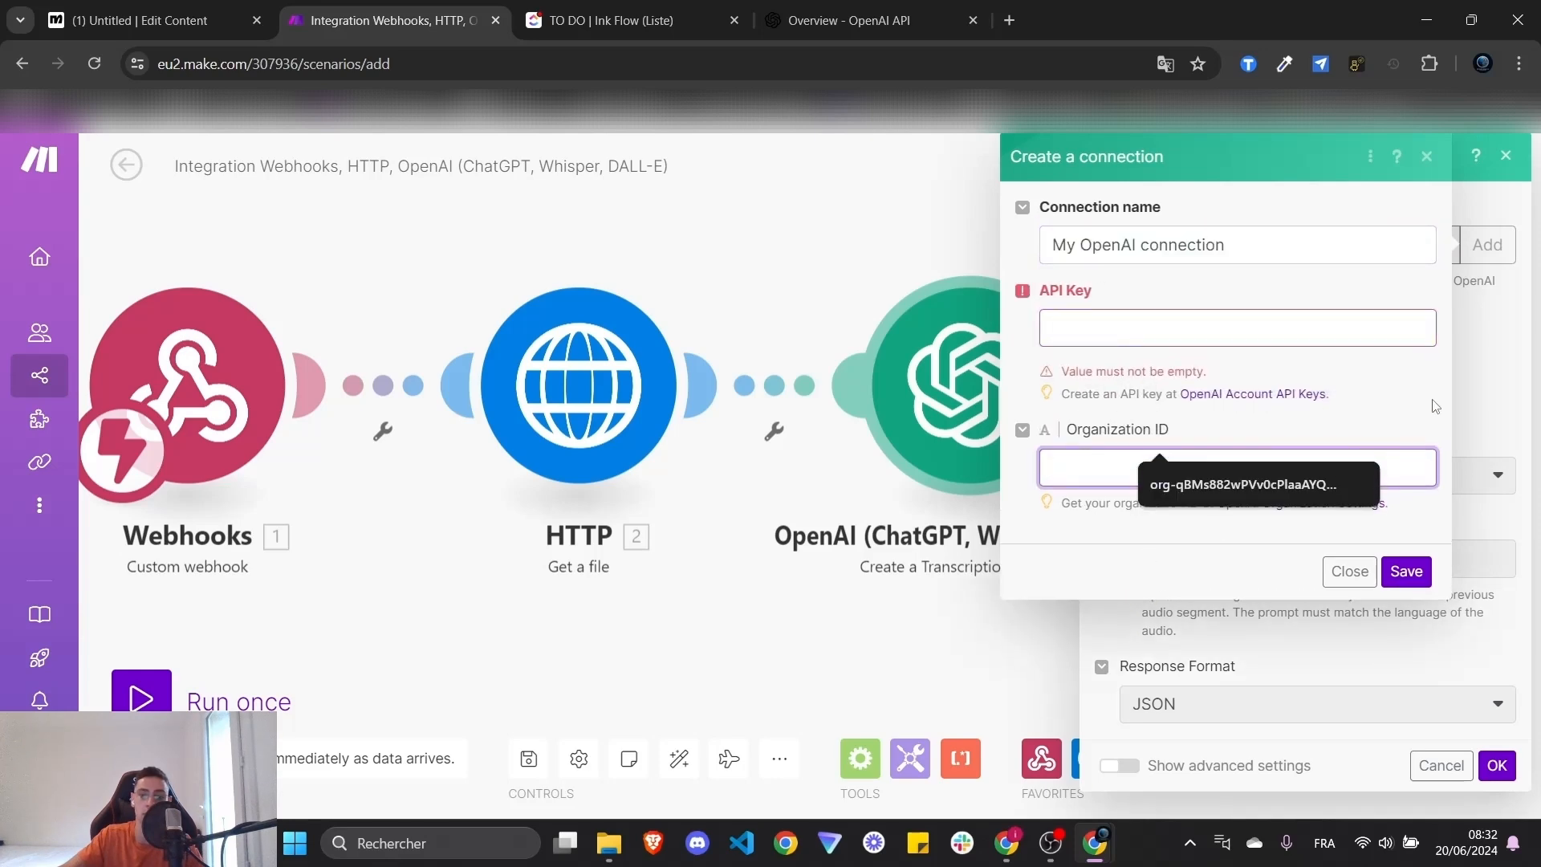
pyautogui.click(1350, 571)
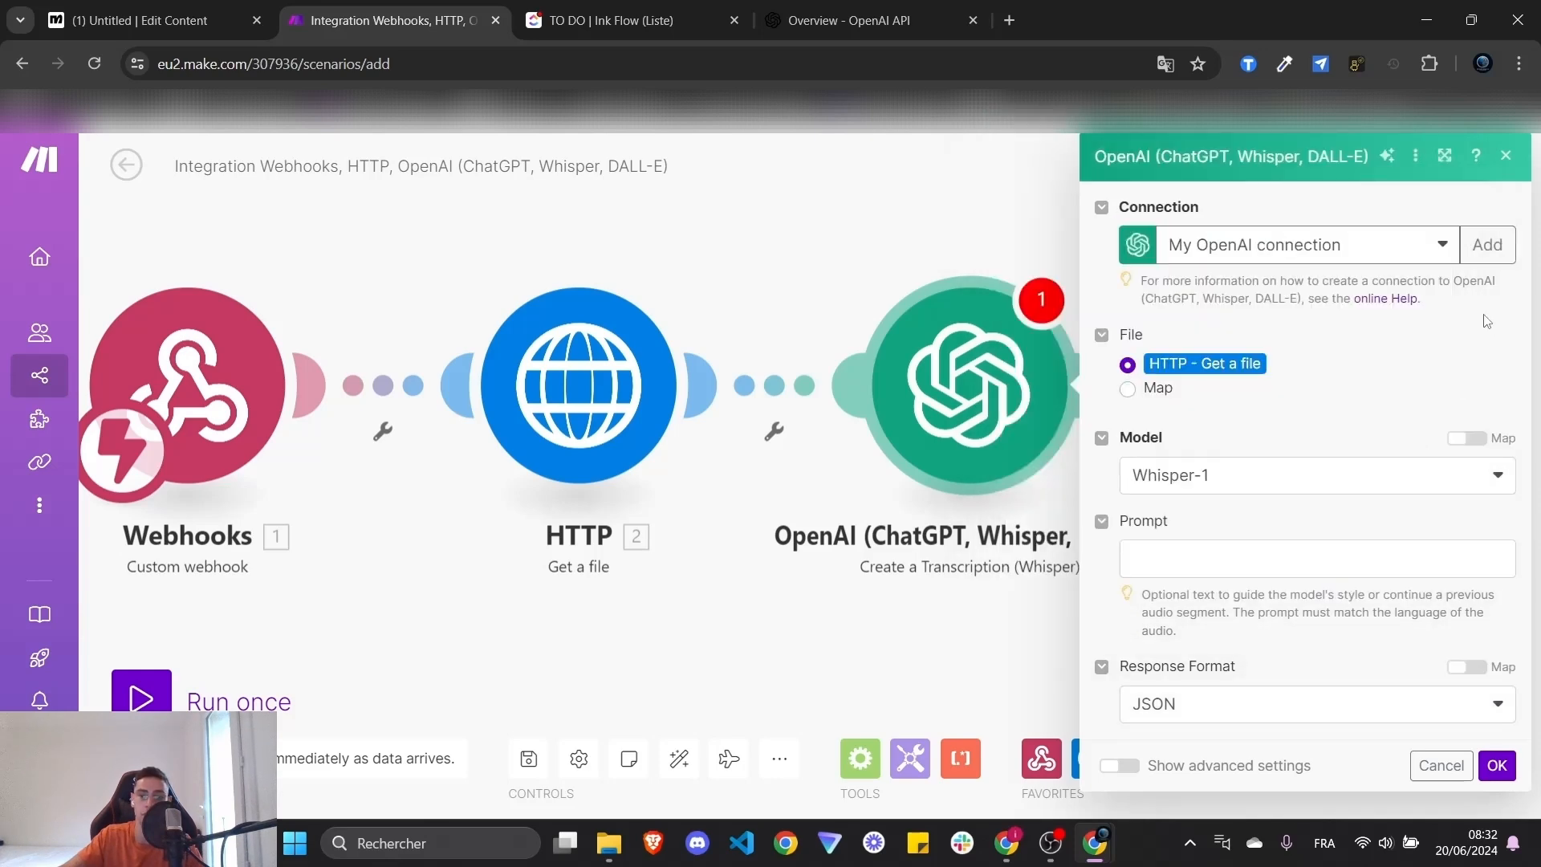
pyautogui.click(842, 20)
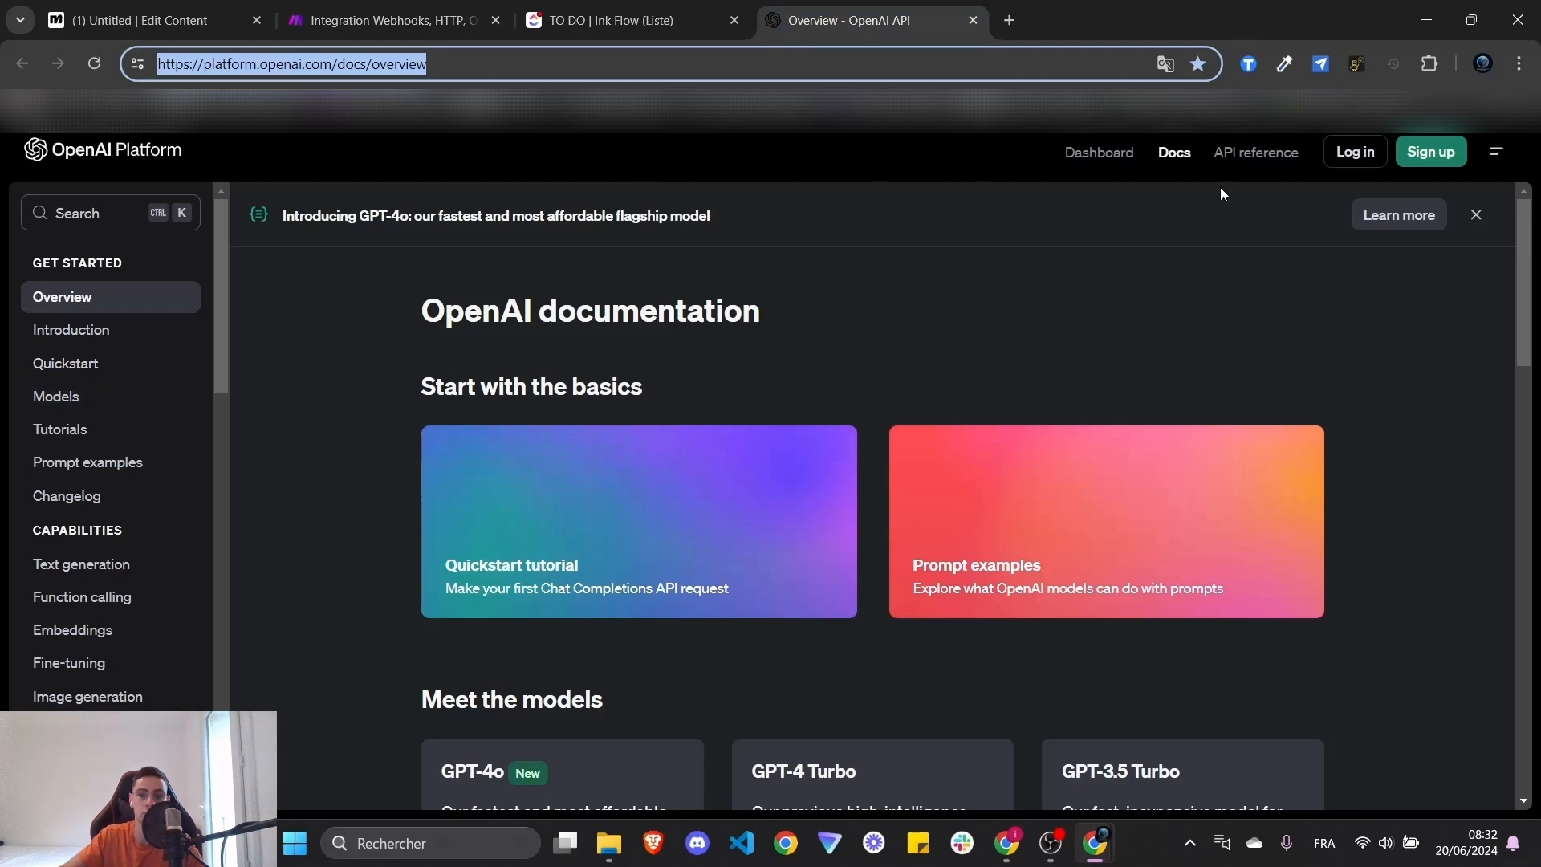
# - Open the OpenAI login page, close the Login - OpenAI tab, and return to Make
pyautogui.click(1348, 163)
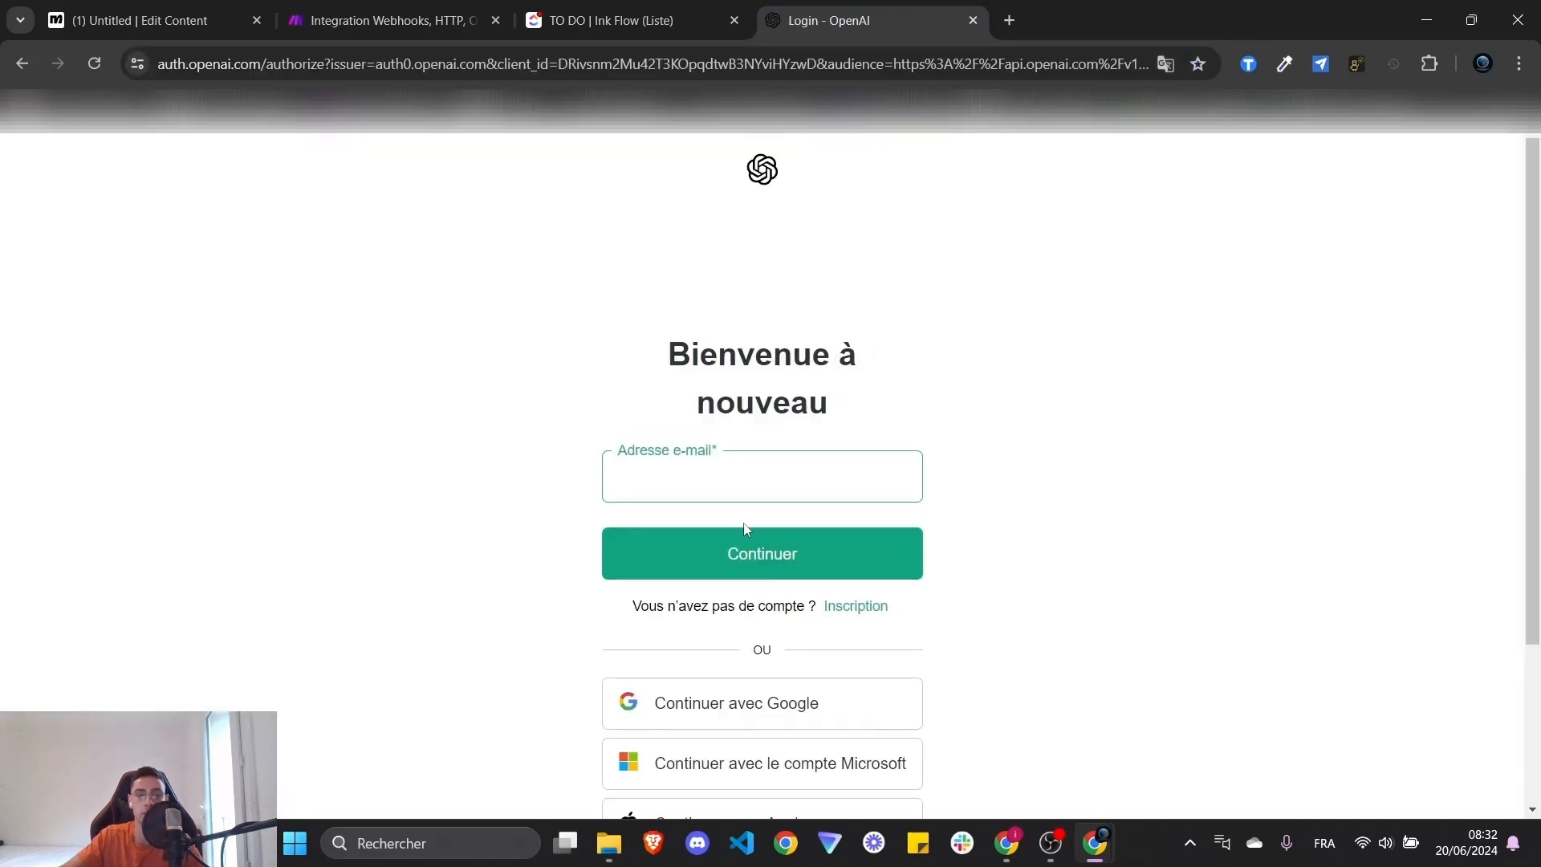
pyautogui.click(610, 20)
pyautogui.click(938, 7)
pyautogui.click(973, 21)
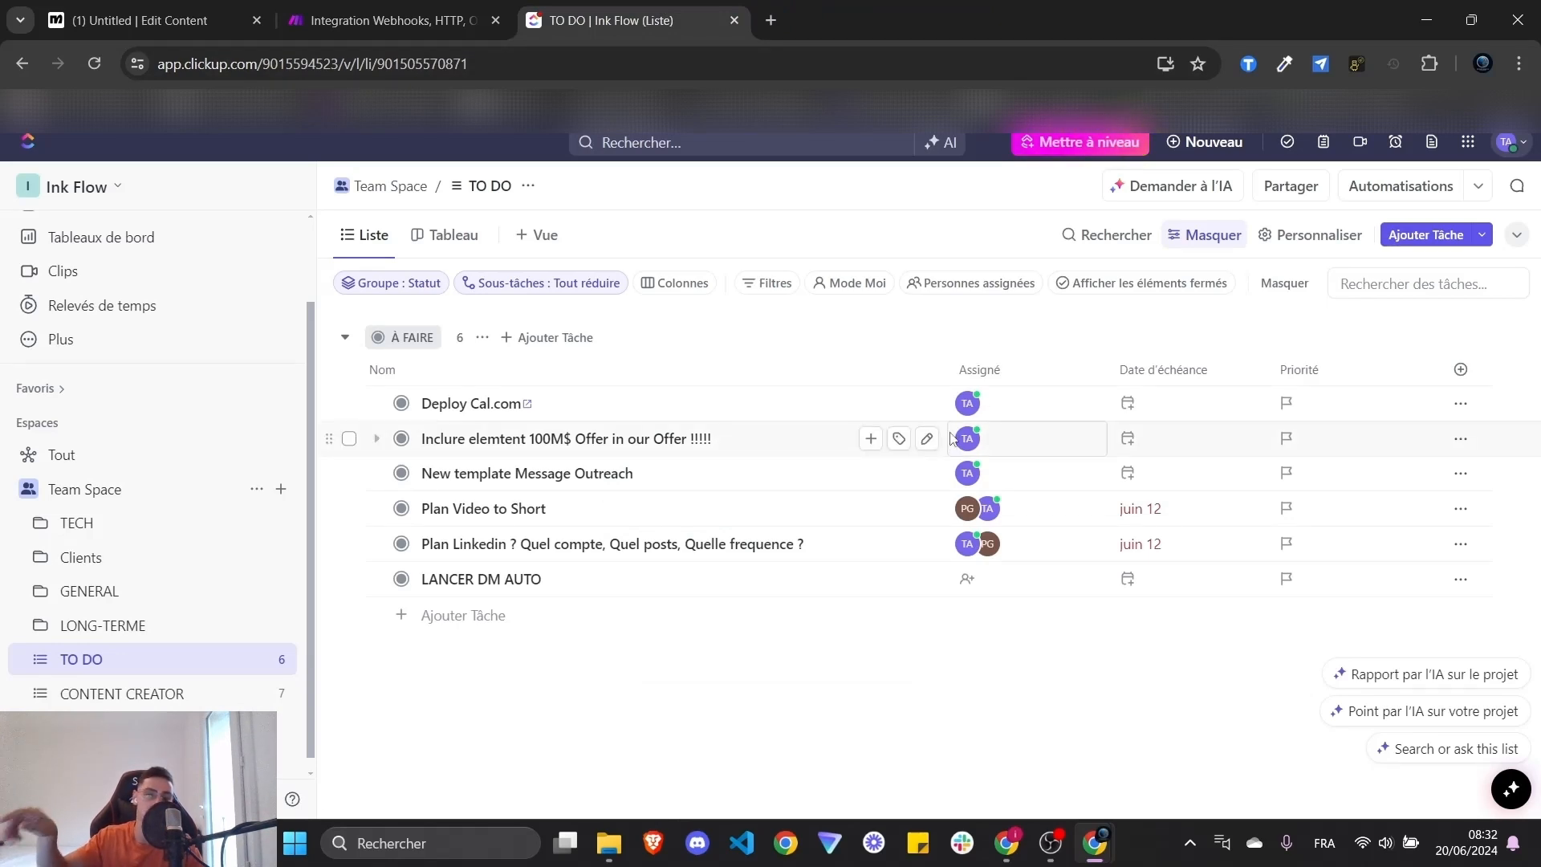
pyautogui.hotkey('ctrl', 'shift', 'Tab')
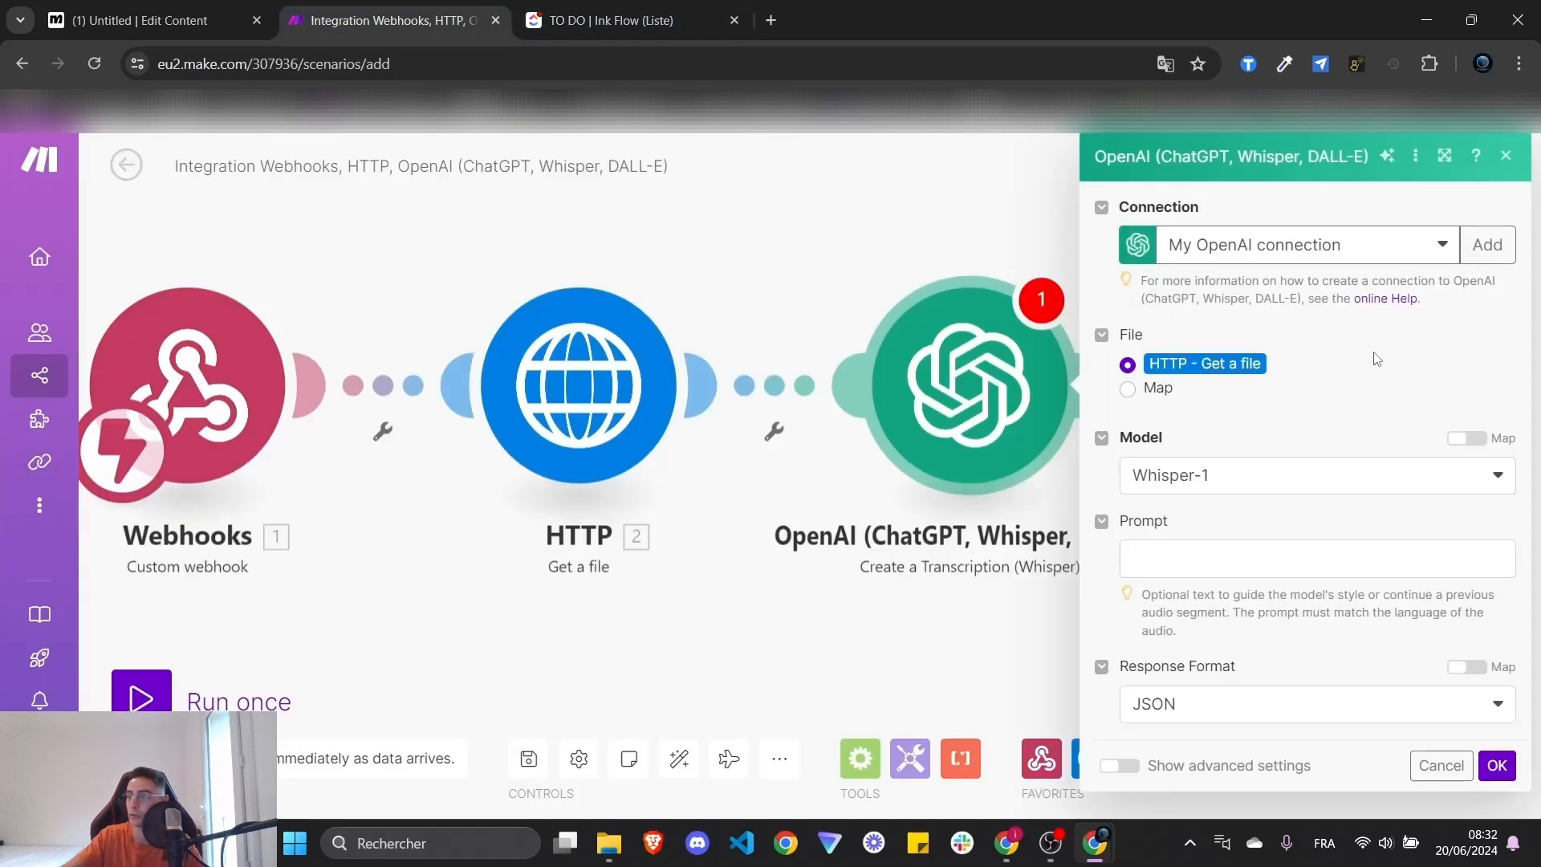
pyautogui.click(1497, 766)
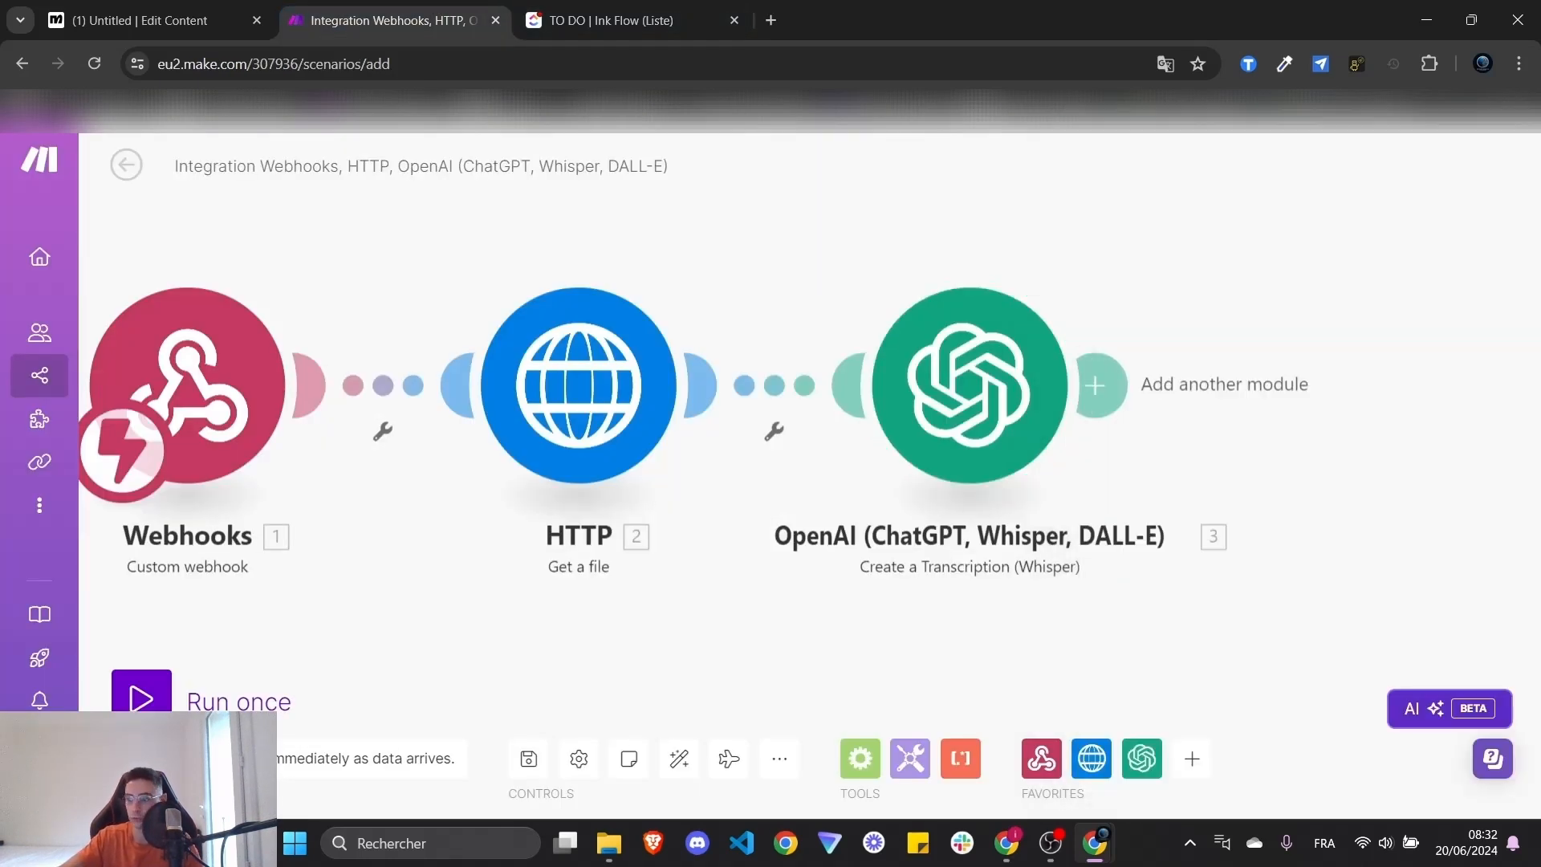
pyautogui.hotkey('alt', 'Tab')
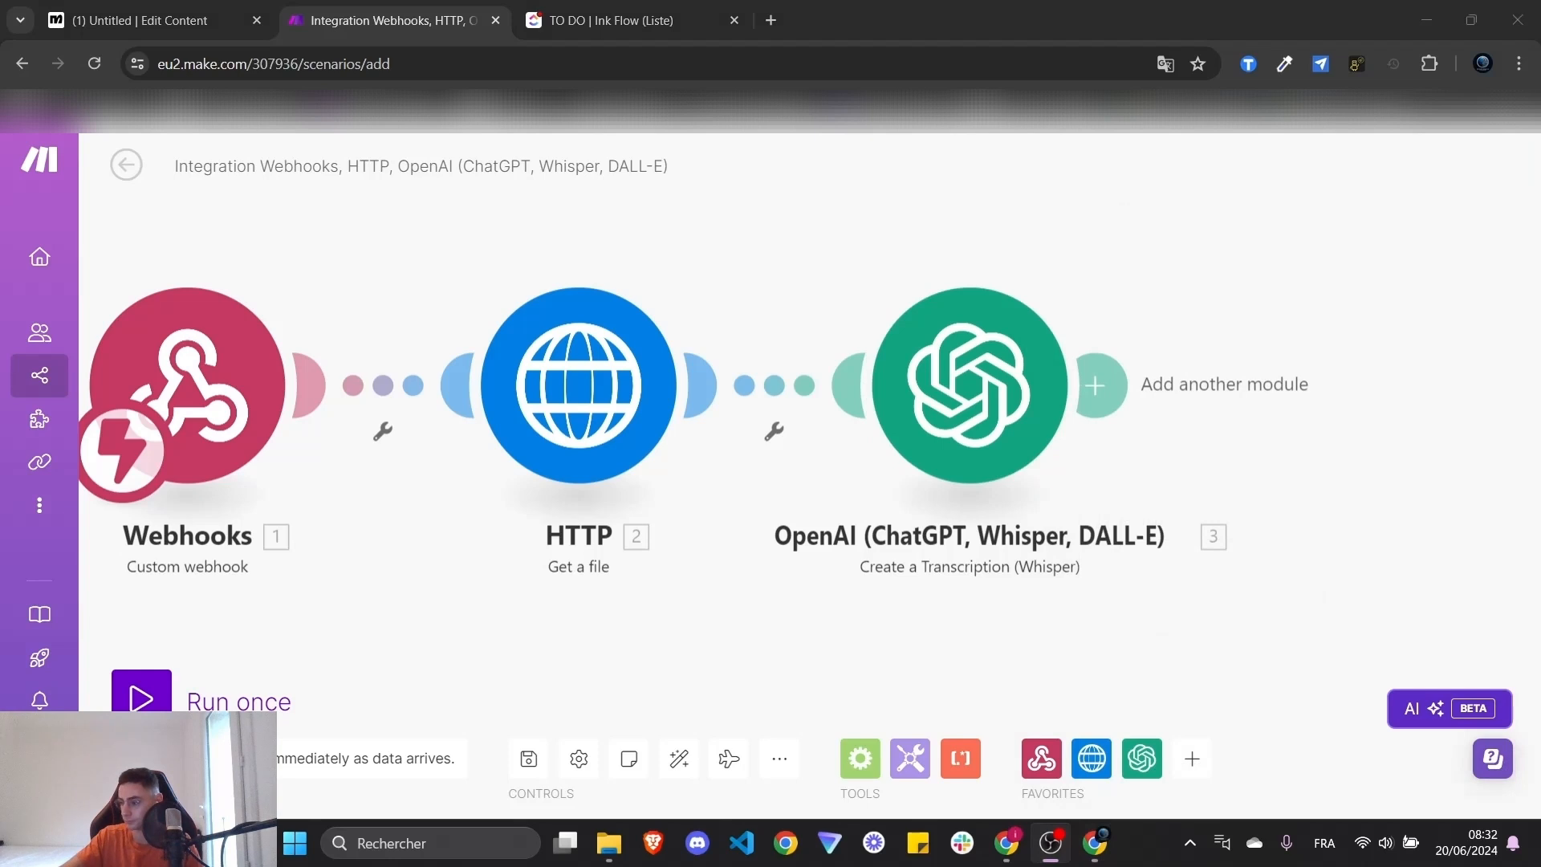
pyautogui.hotkey('alt', 'Tab')
pyautogui.moveTo(1276, 261); pyautogui.dragTo(1071, 244)
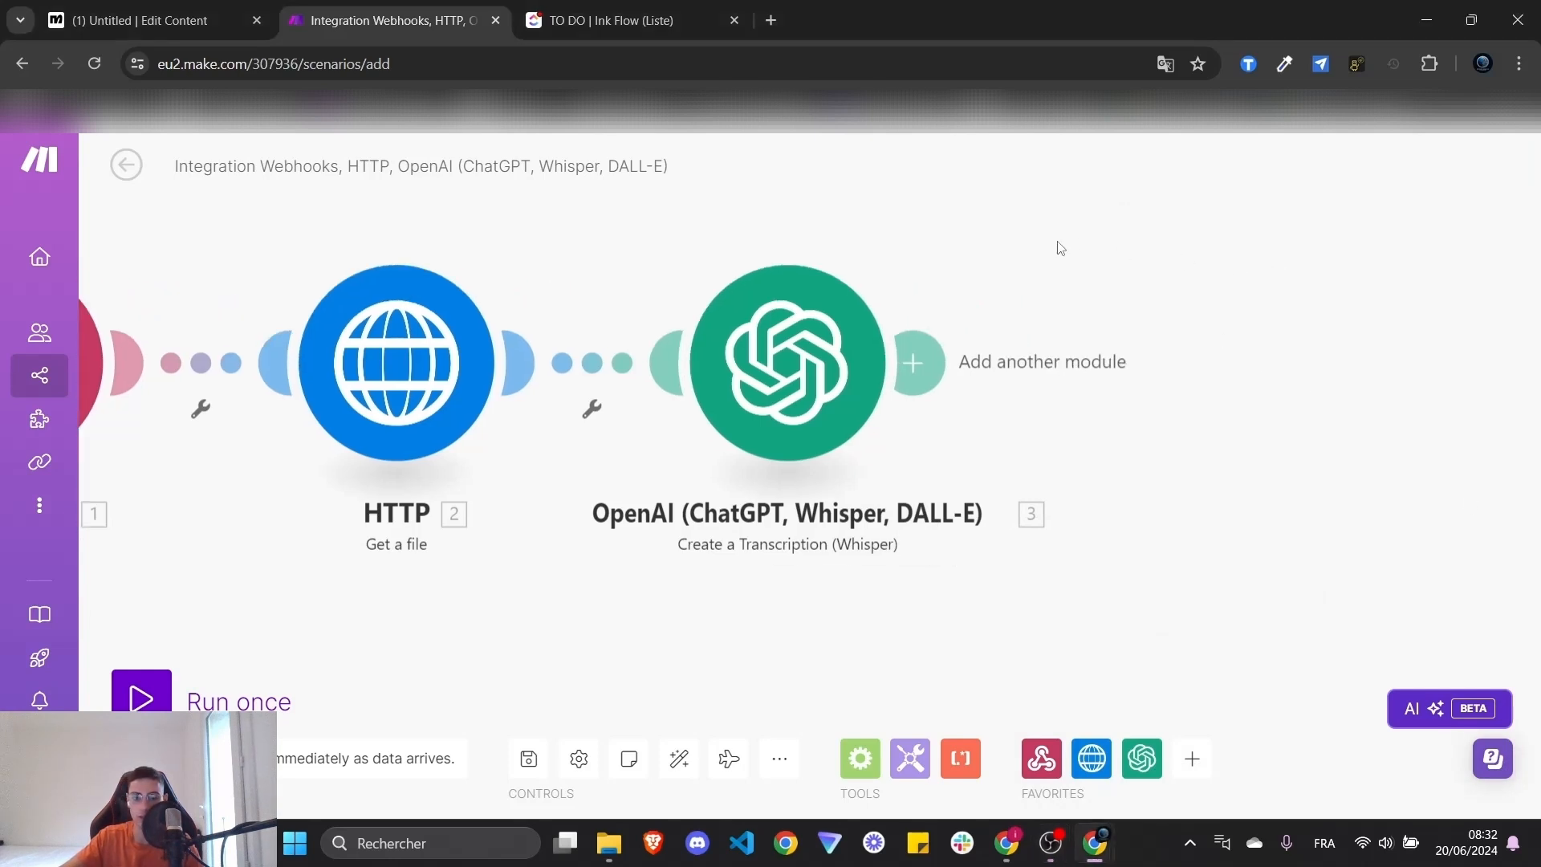
pyautogui.moveTo(871, 166); pyautogui.dragTo(1040, 197)
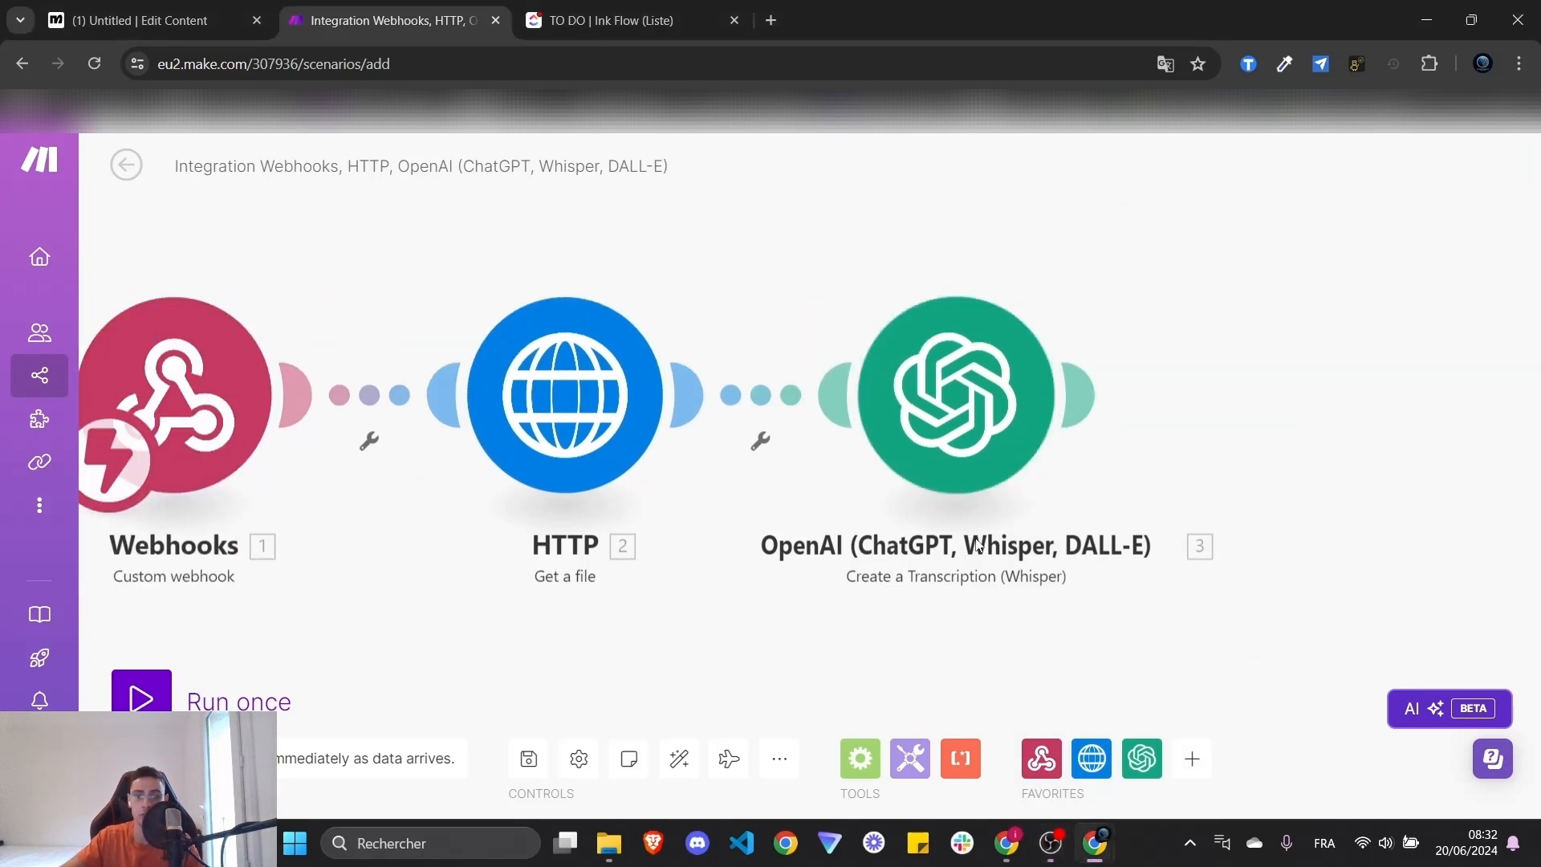
pyautogui.click(1192, 758)
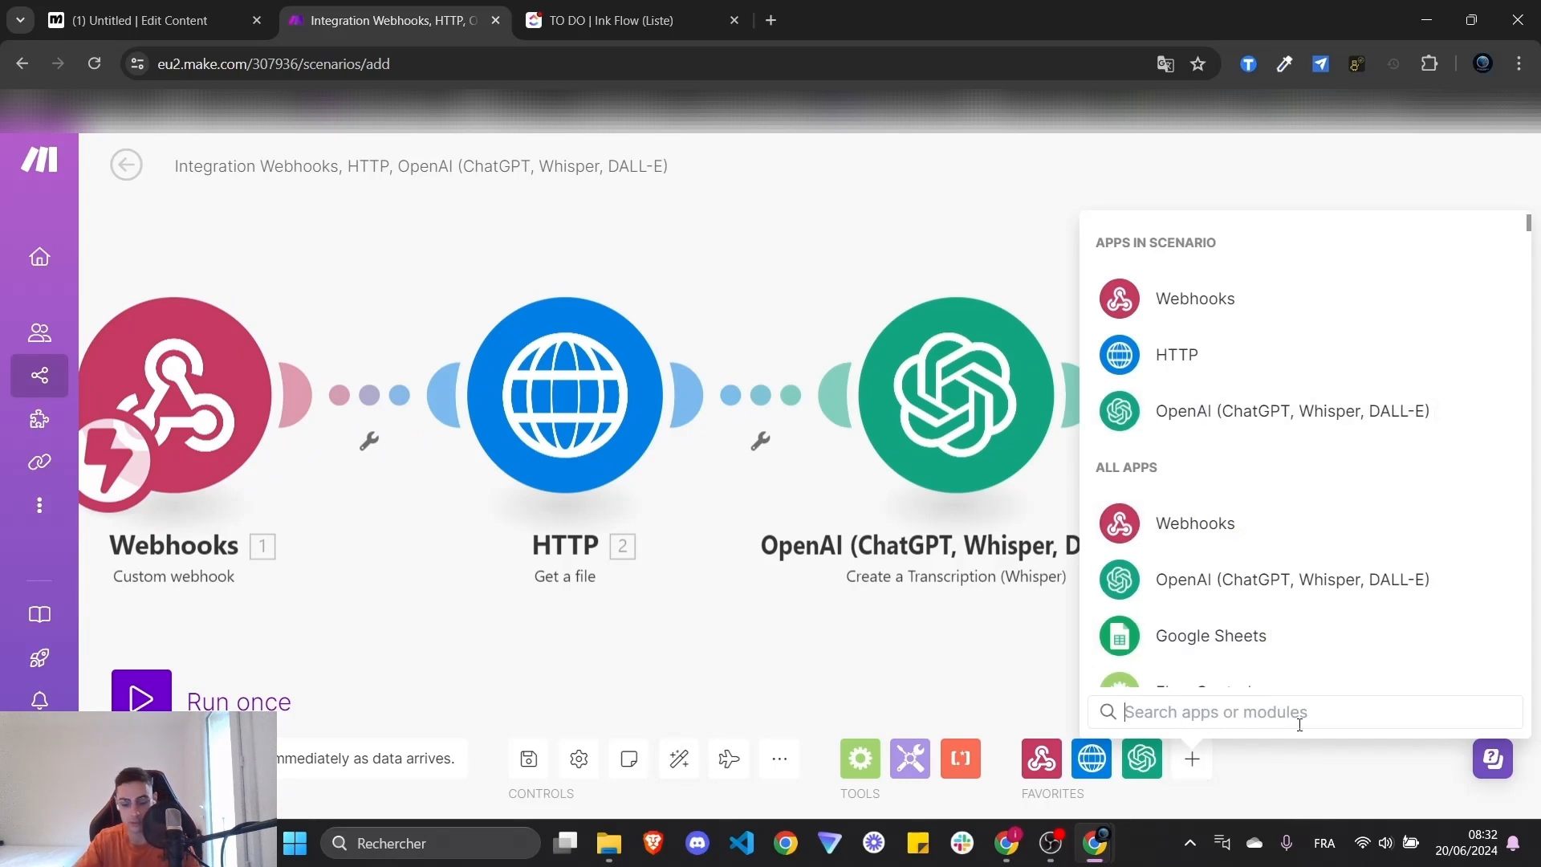
pyautogui.write('openai')
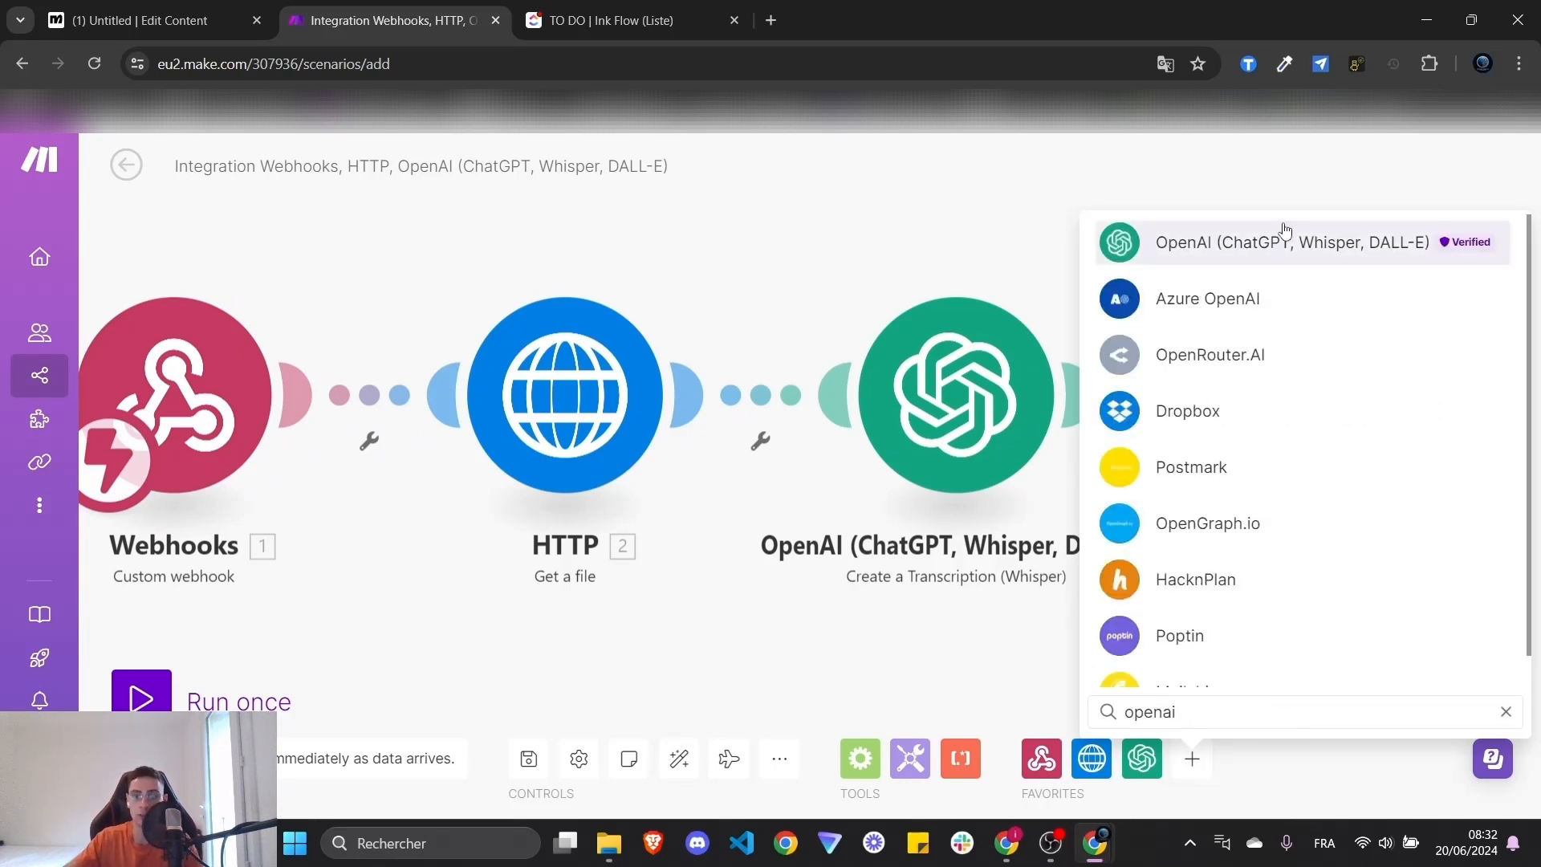
pyautogui.click(1285, 243)
pyautogui.scroll(-3, 1285, 489)
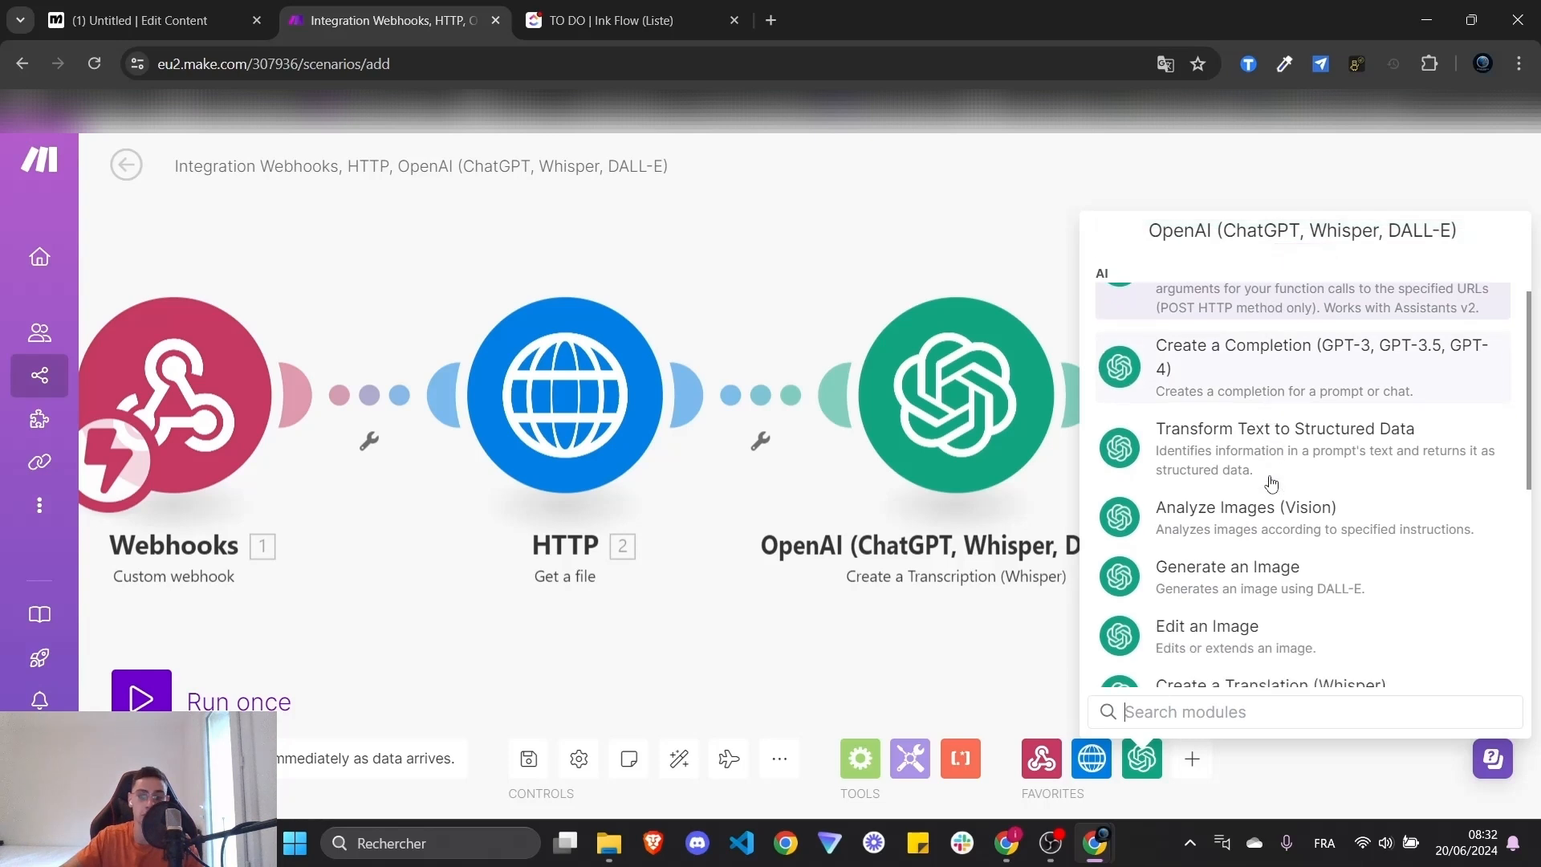
pyautogui.scroll(-1, 1284, 518)
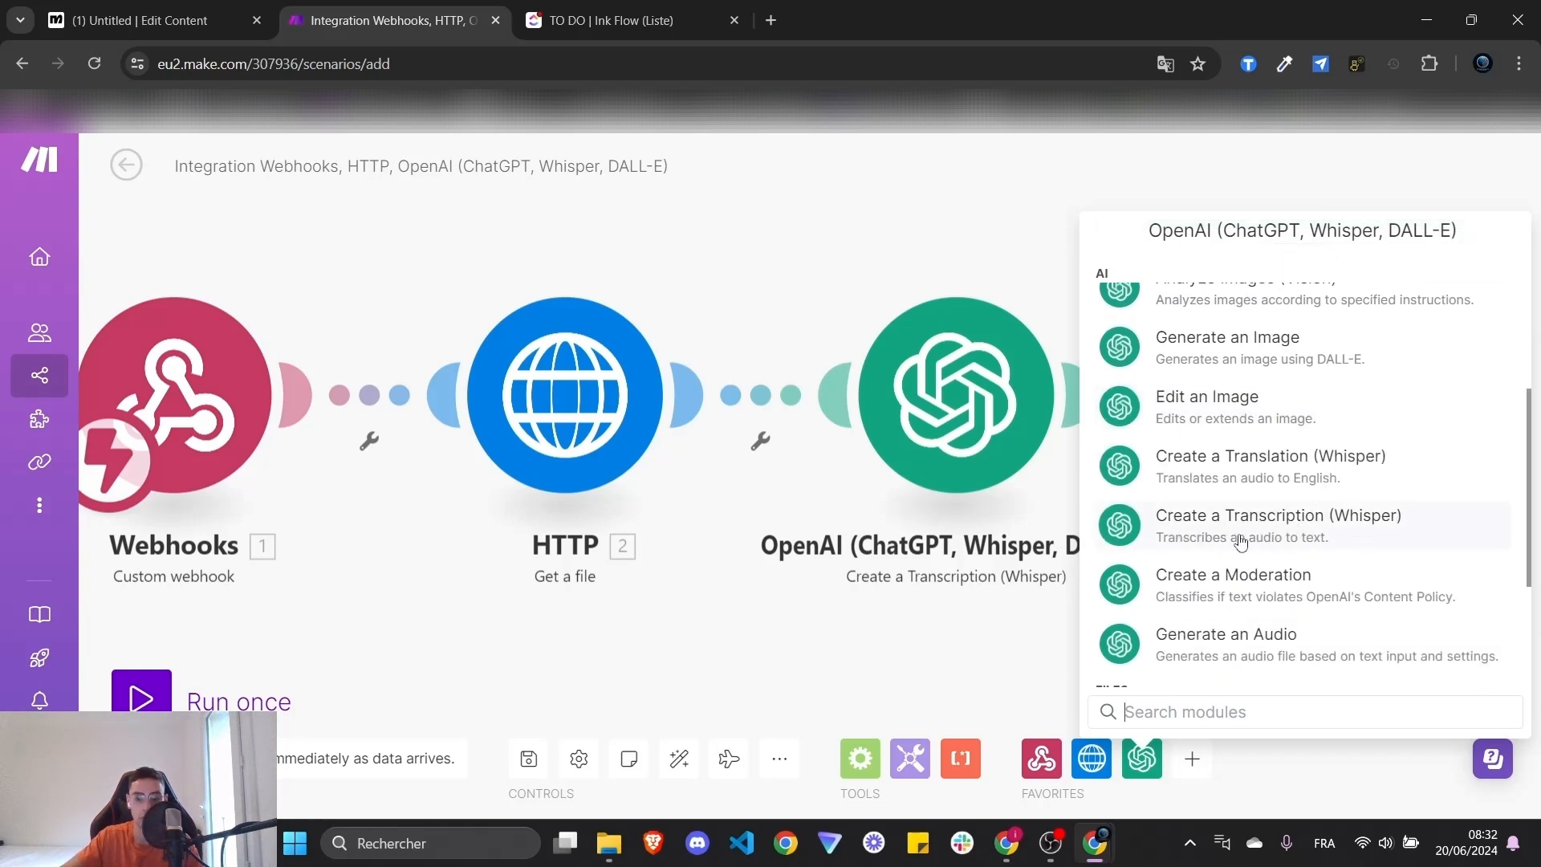
pyautogui.click(1317, 550)
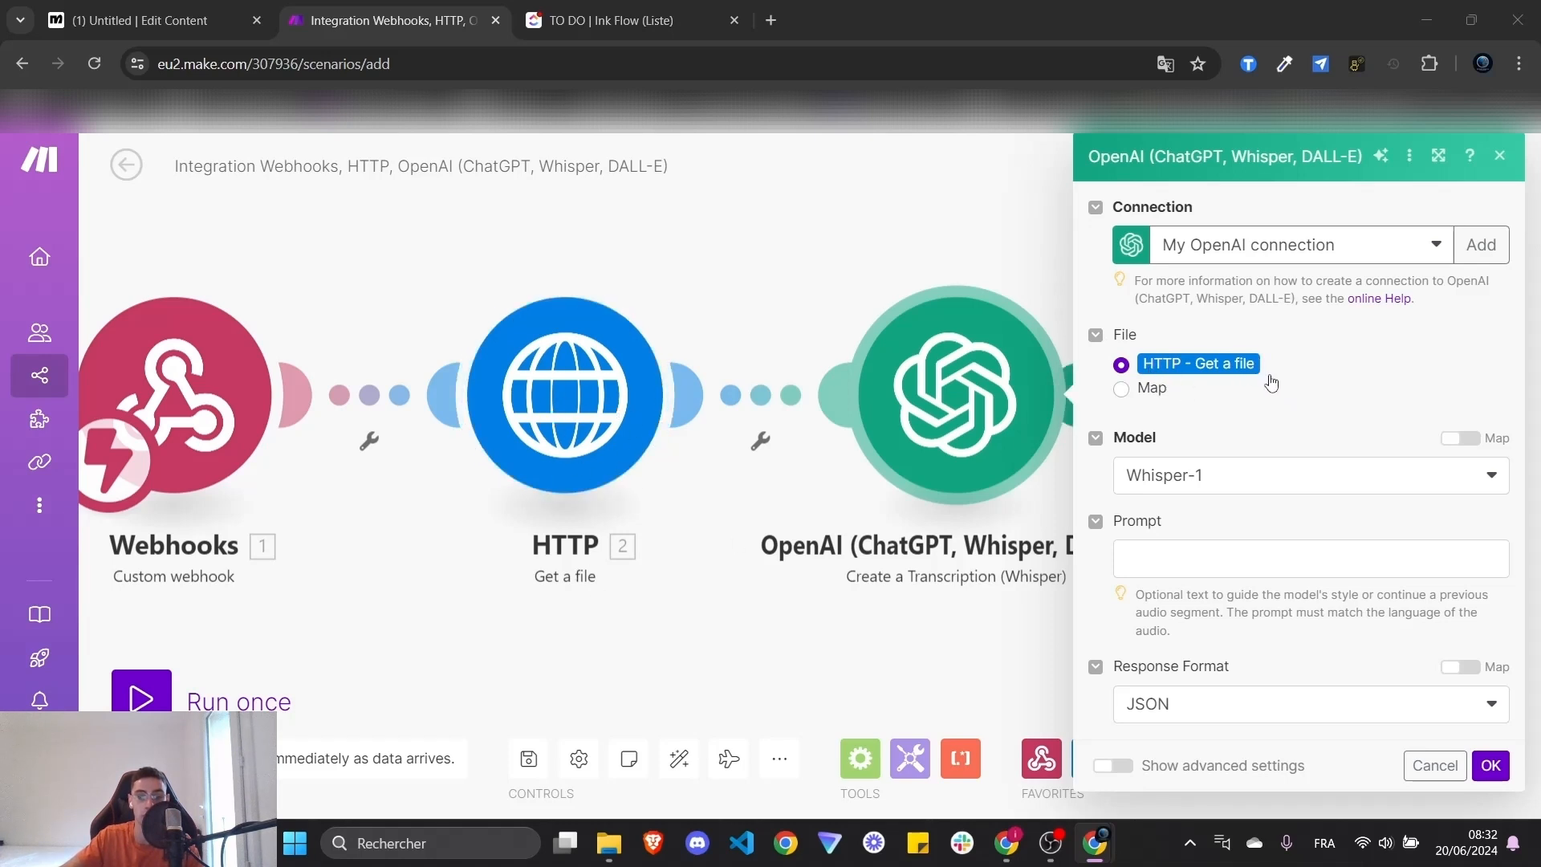
# - Keep Whisper-1 as the model and HTTP - Get a file as the file source
pyautogui.click(1267, 475)
pyautogui.click(1269, 474)
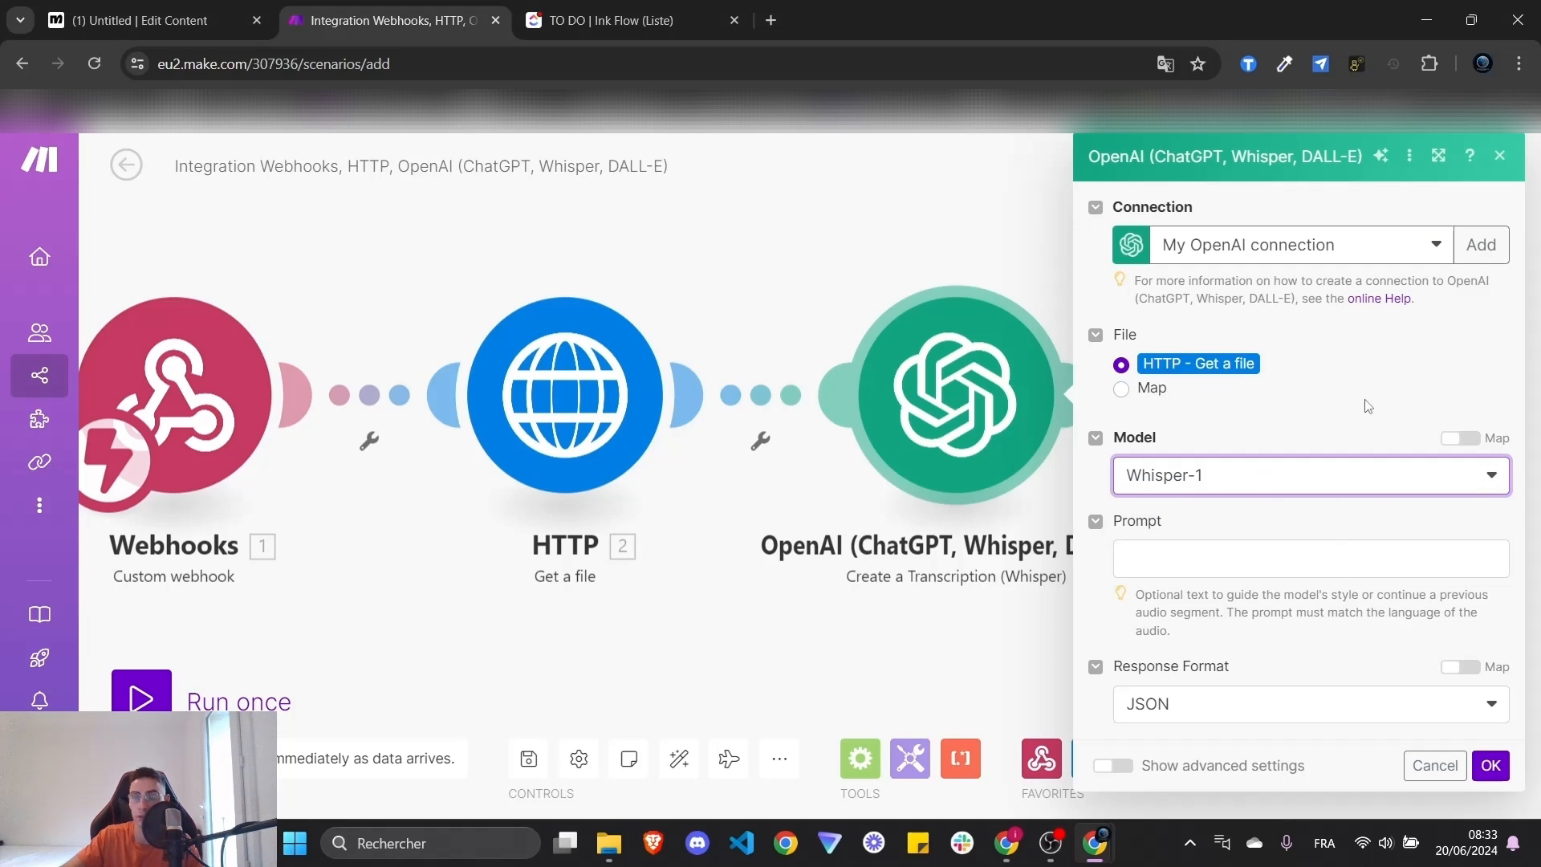
pyautogui.click(1123, 390)
pyautogui.click(1366, 375)
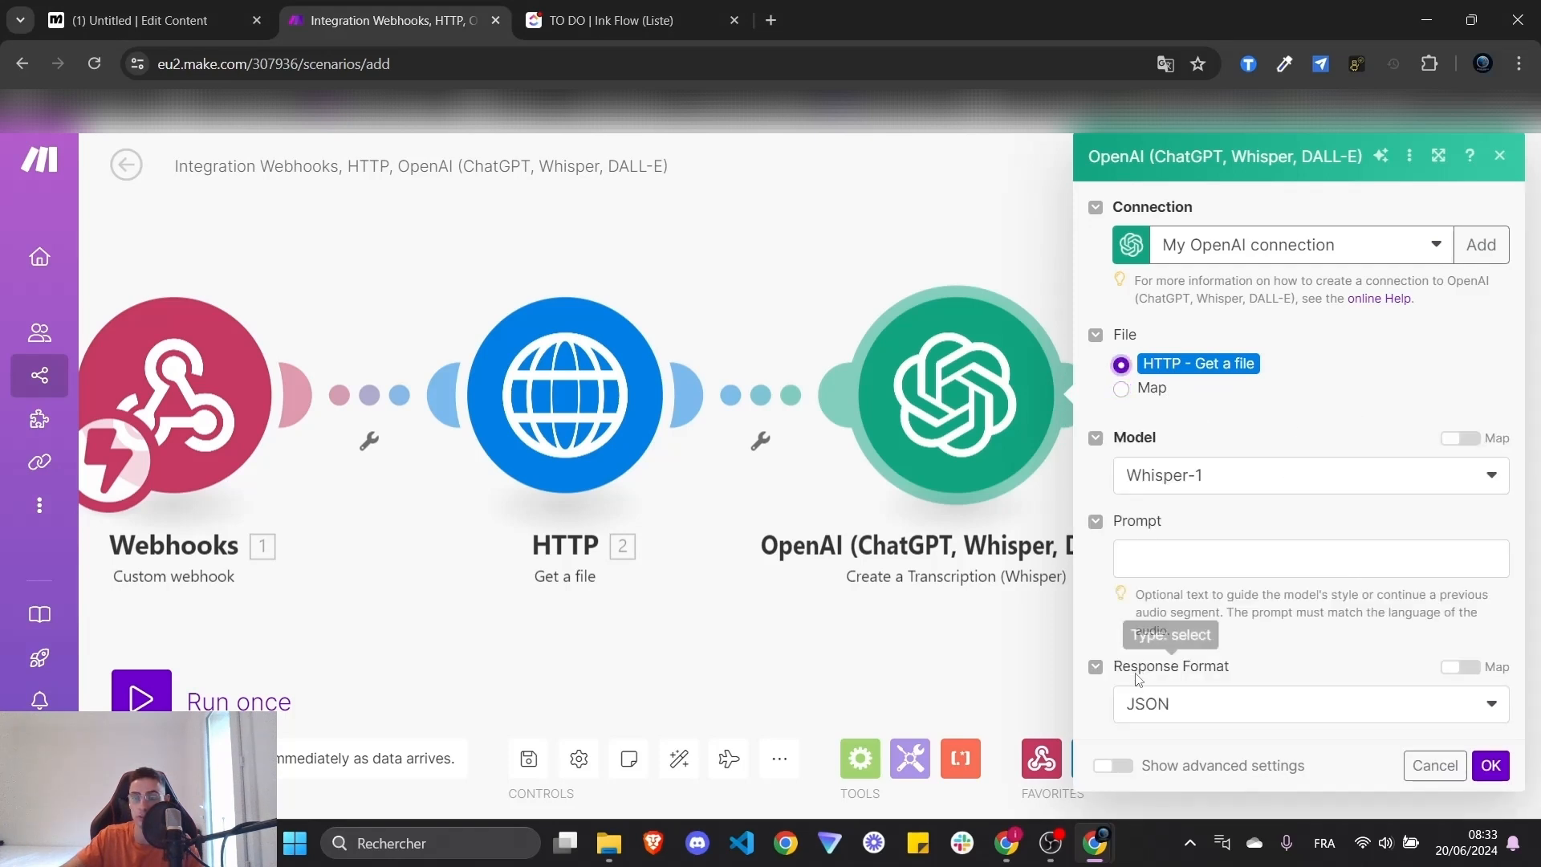
# - In advanced settings, enter Temperature 0.2 and Language FR, then save the module
pyautogui.click(1103, 778)
pyautogui.scroll(-4, 1175, 682)
pyautogui.click(1256, 486)
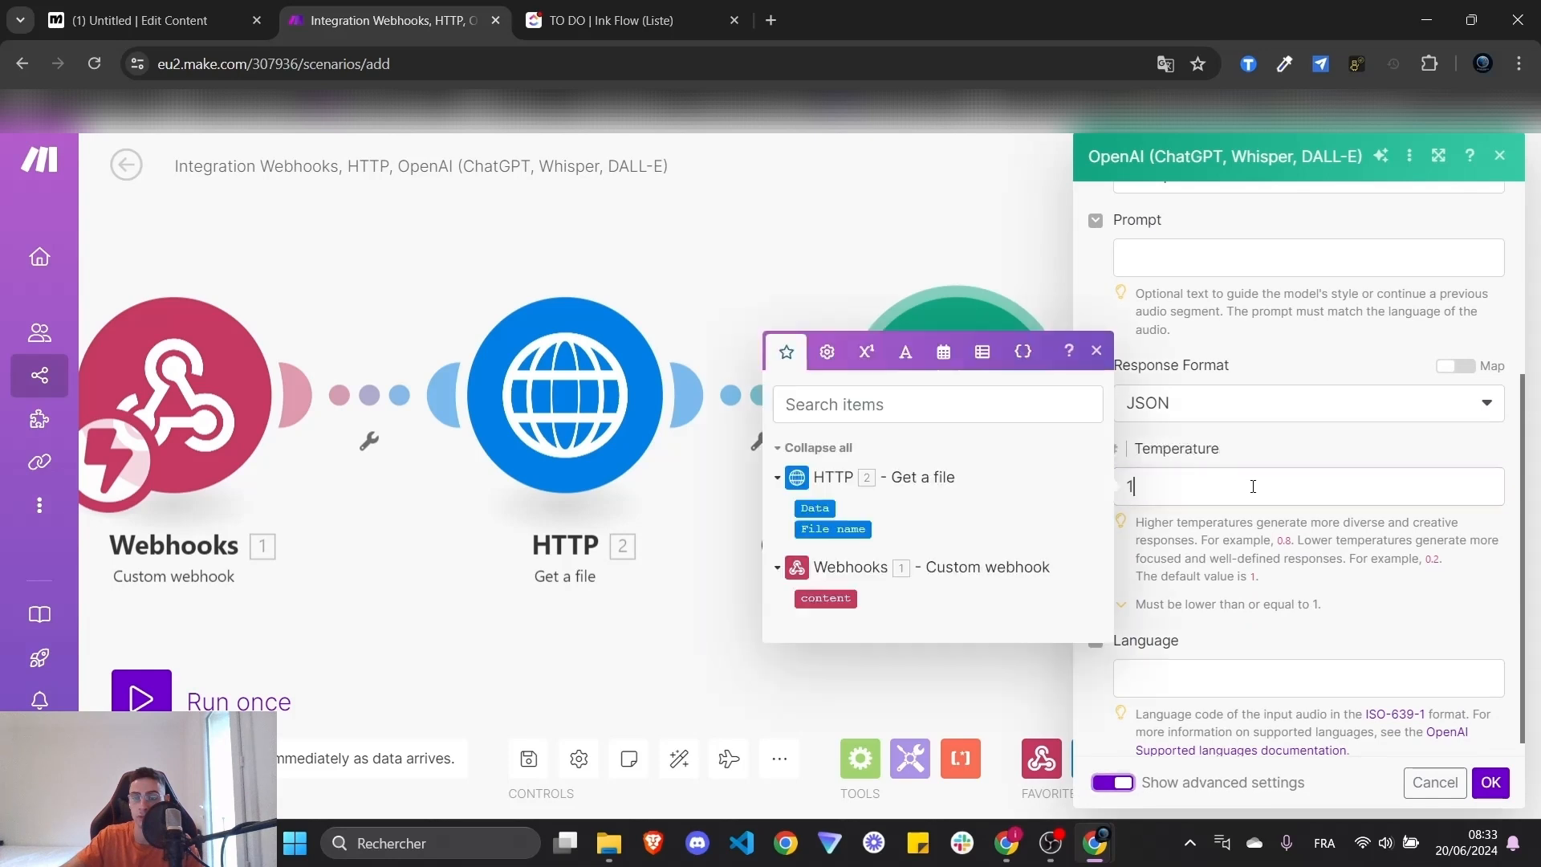
pyautogui.write('0.2')
pyautogui.click(1402, 583)
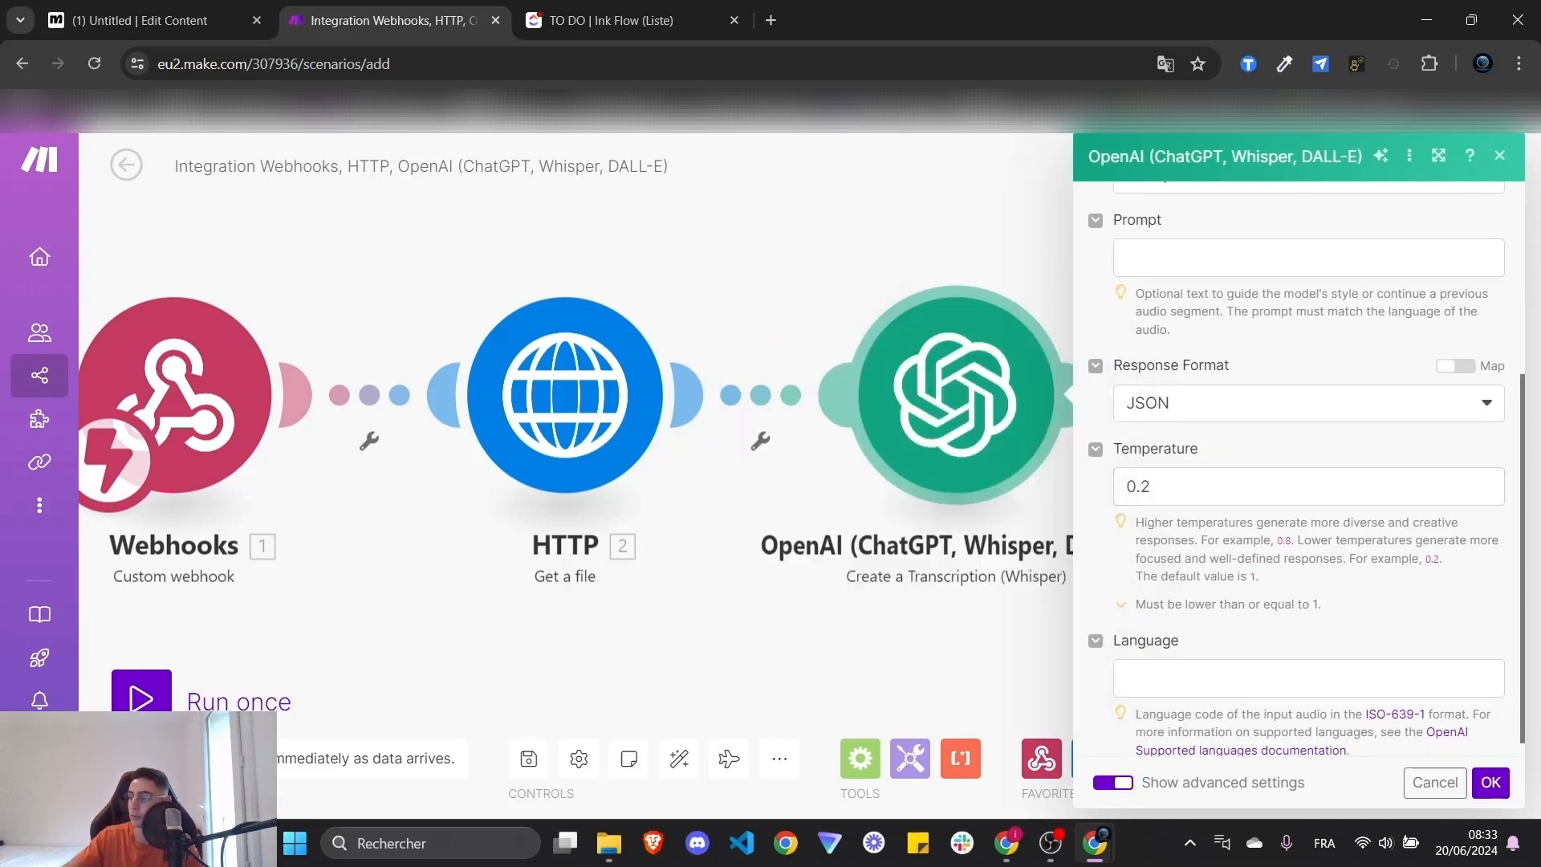
pyautogui.scroll(-1, 1364, 583)
pyautogui.click(1172, 660)
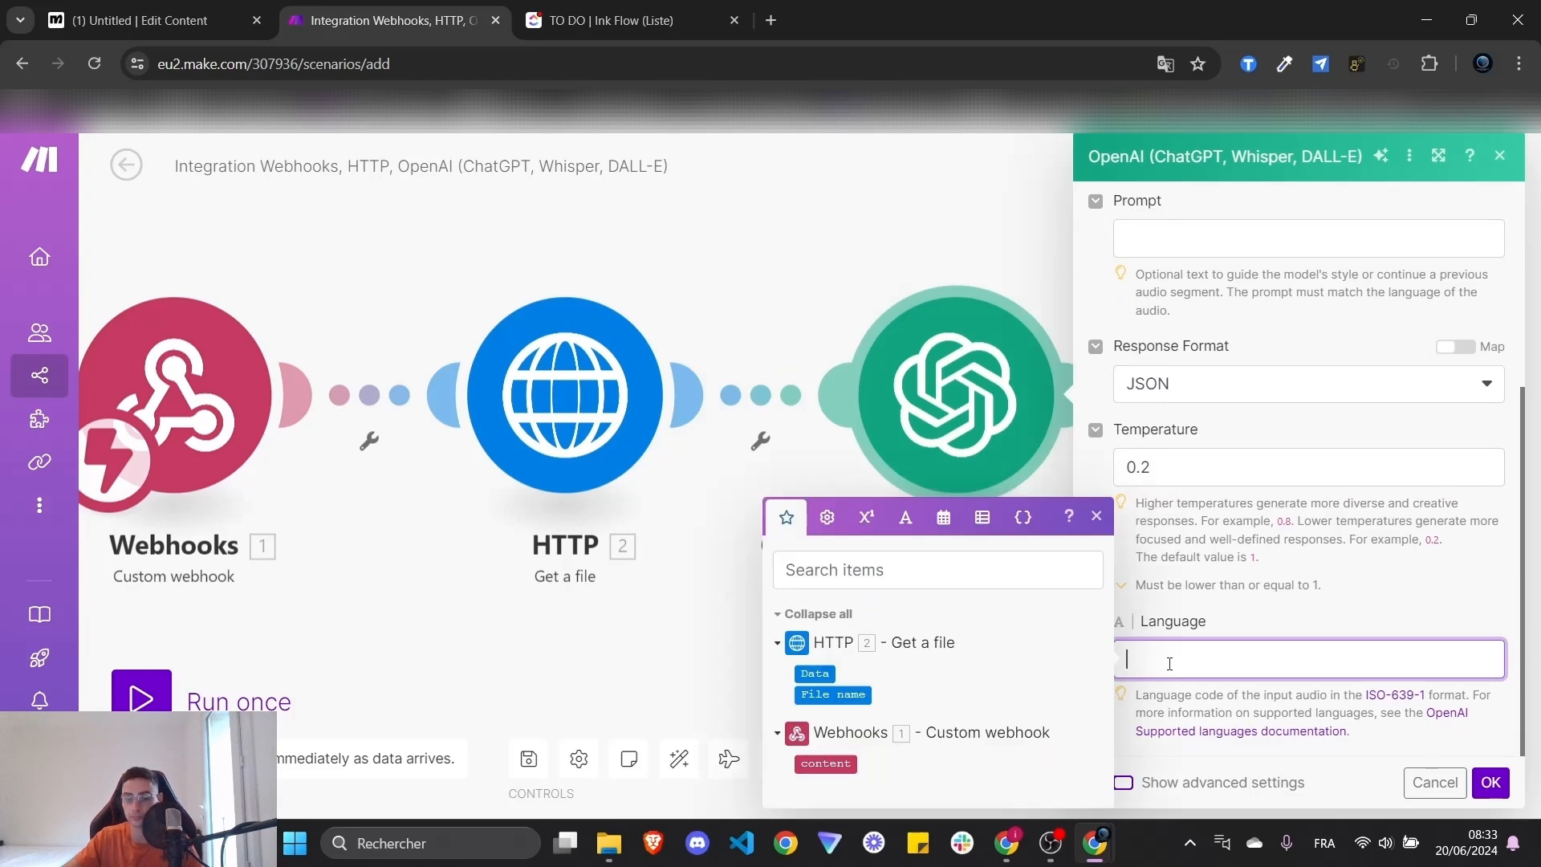
pyautogui.write('FR')
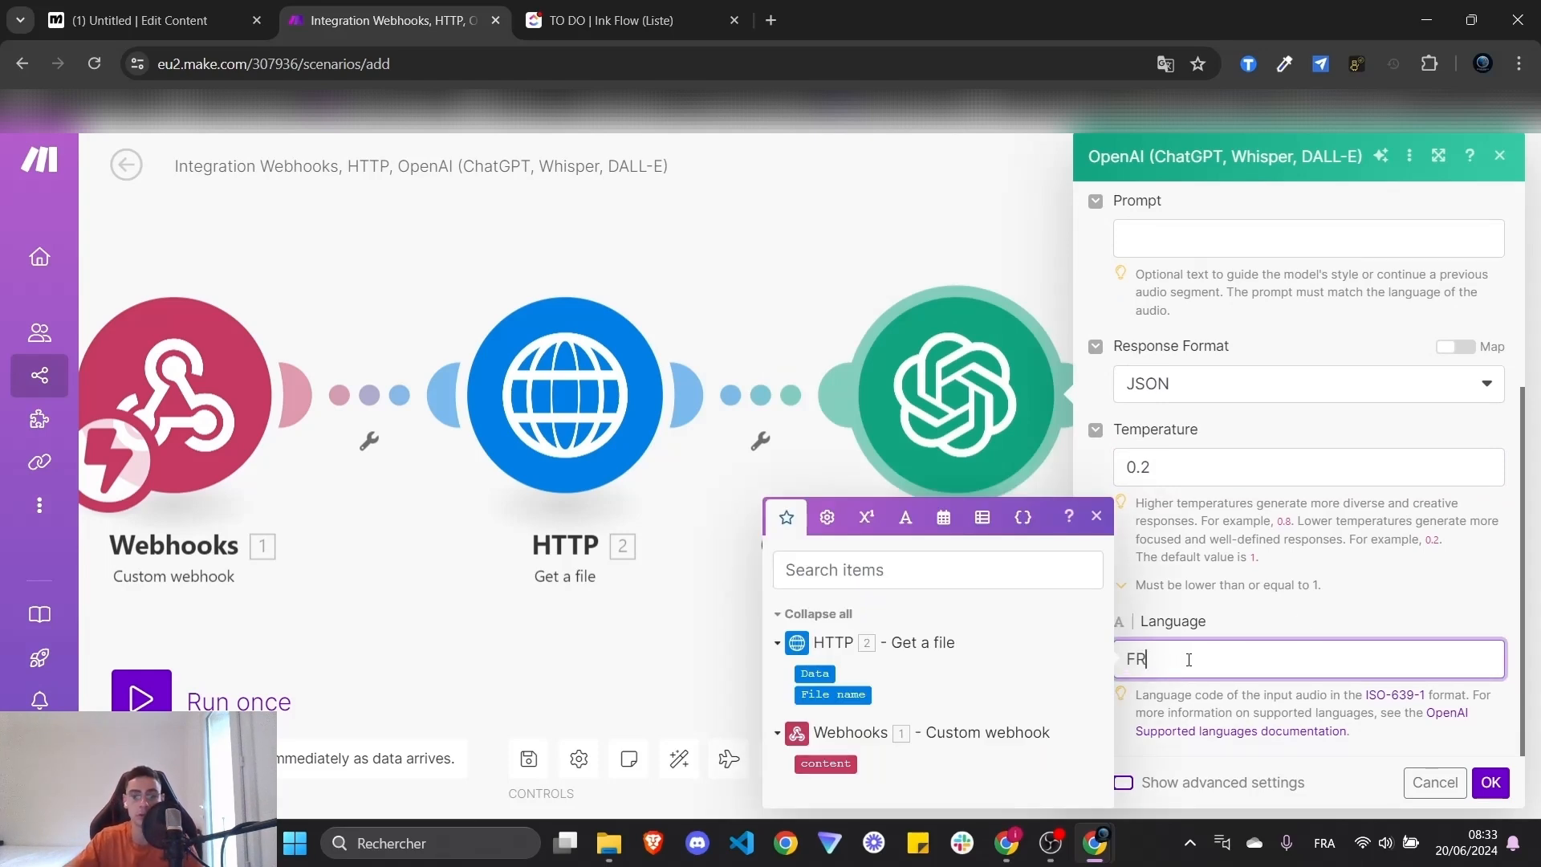
pyautogui.click(1341, 602)
pyautogui.scroll(1, 1339, 634)
pyautogui.scroll(3, 1339, 640)
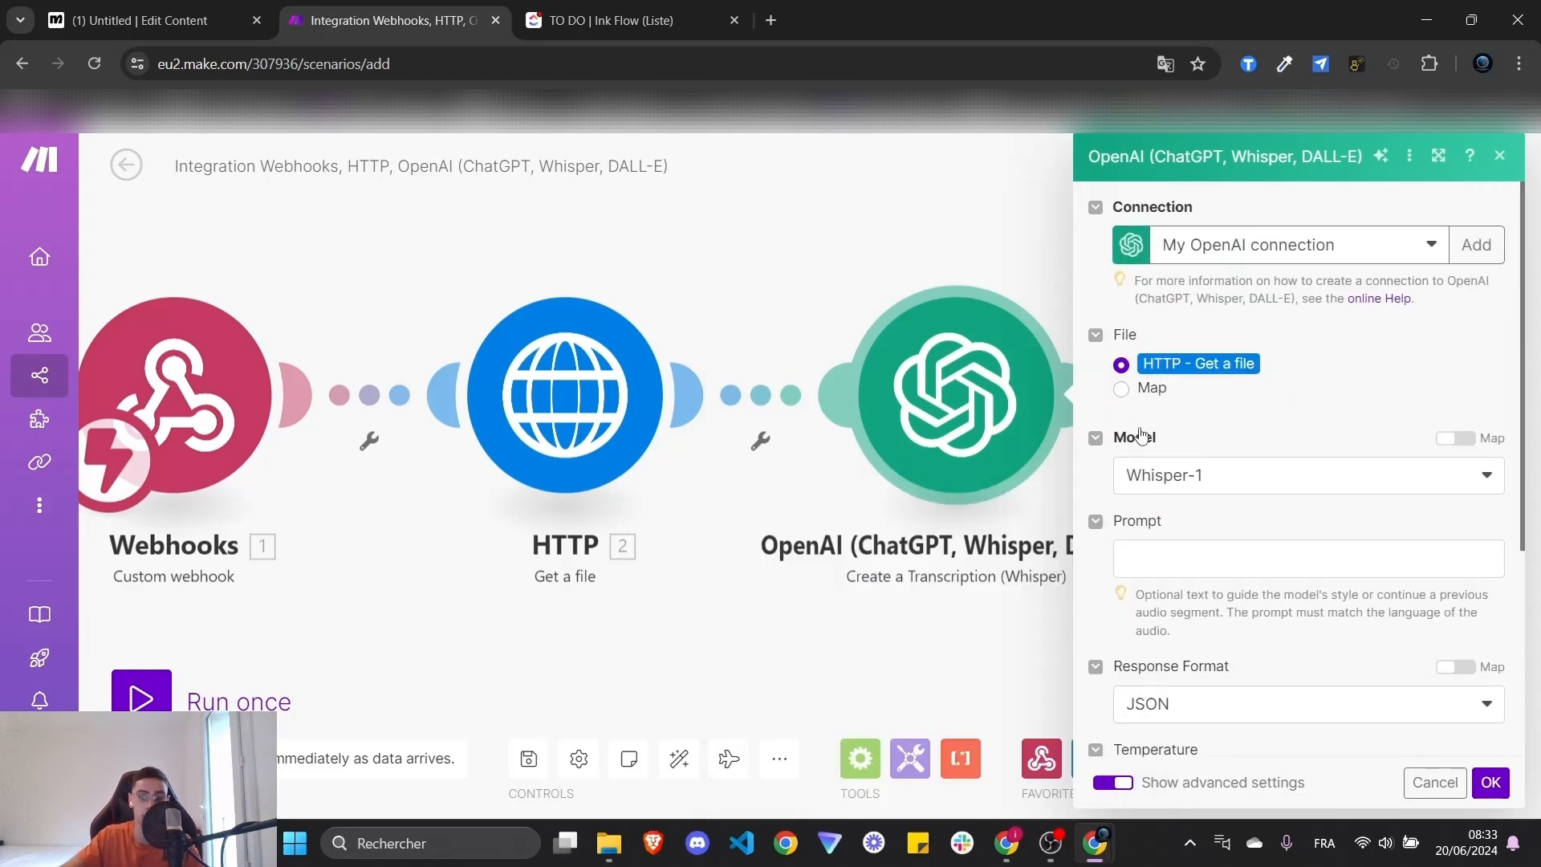
pyautogui.scroll(-4, 1208, 306)
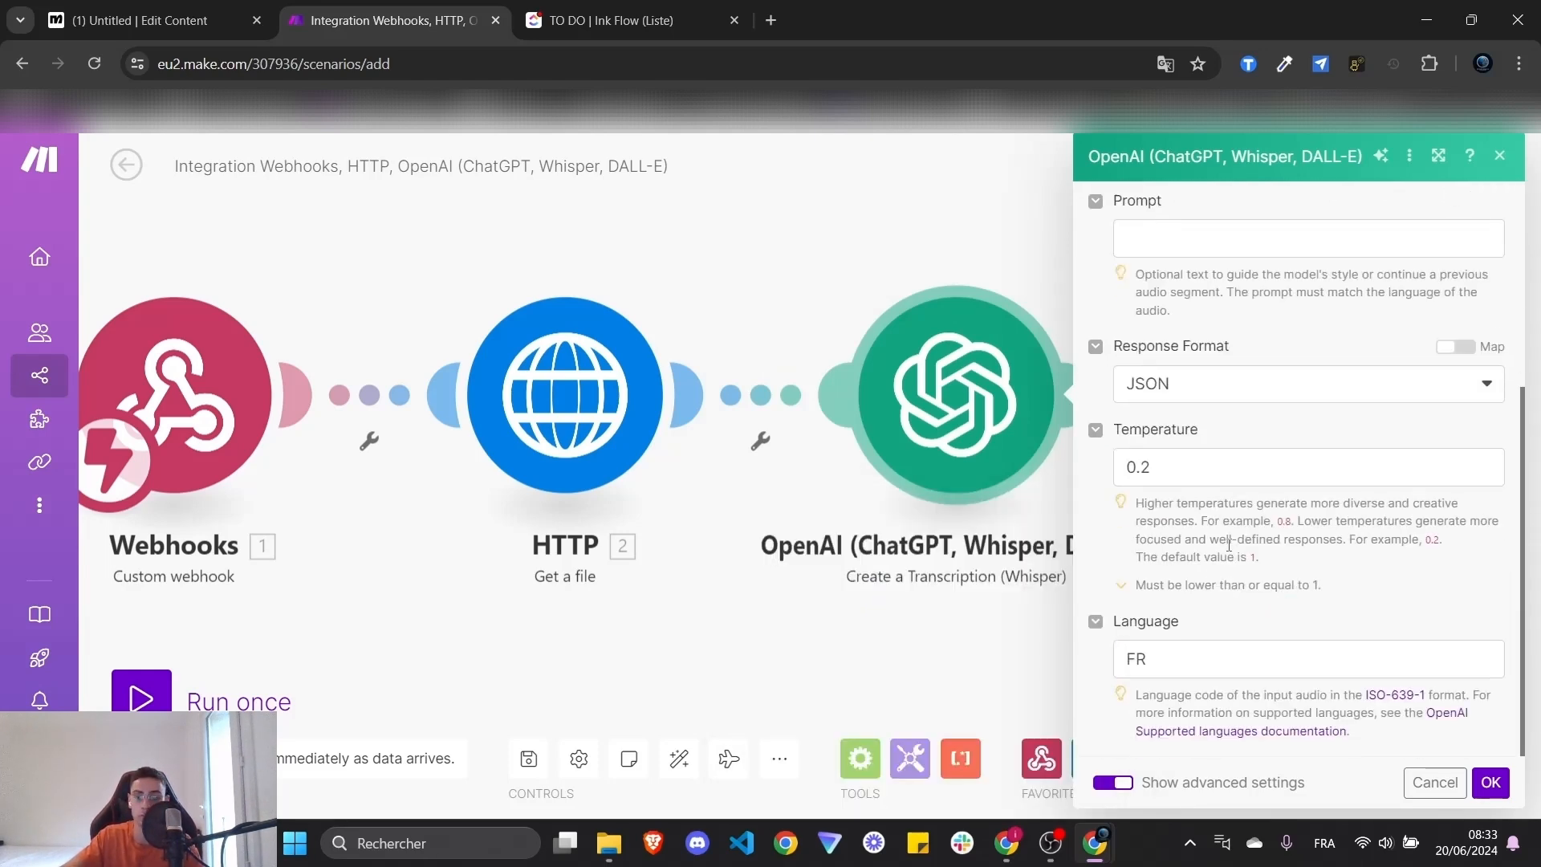
pyautogui.click(1491, 783)
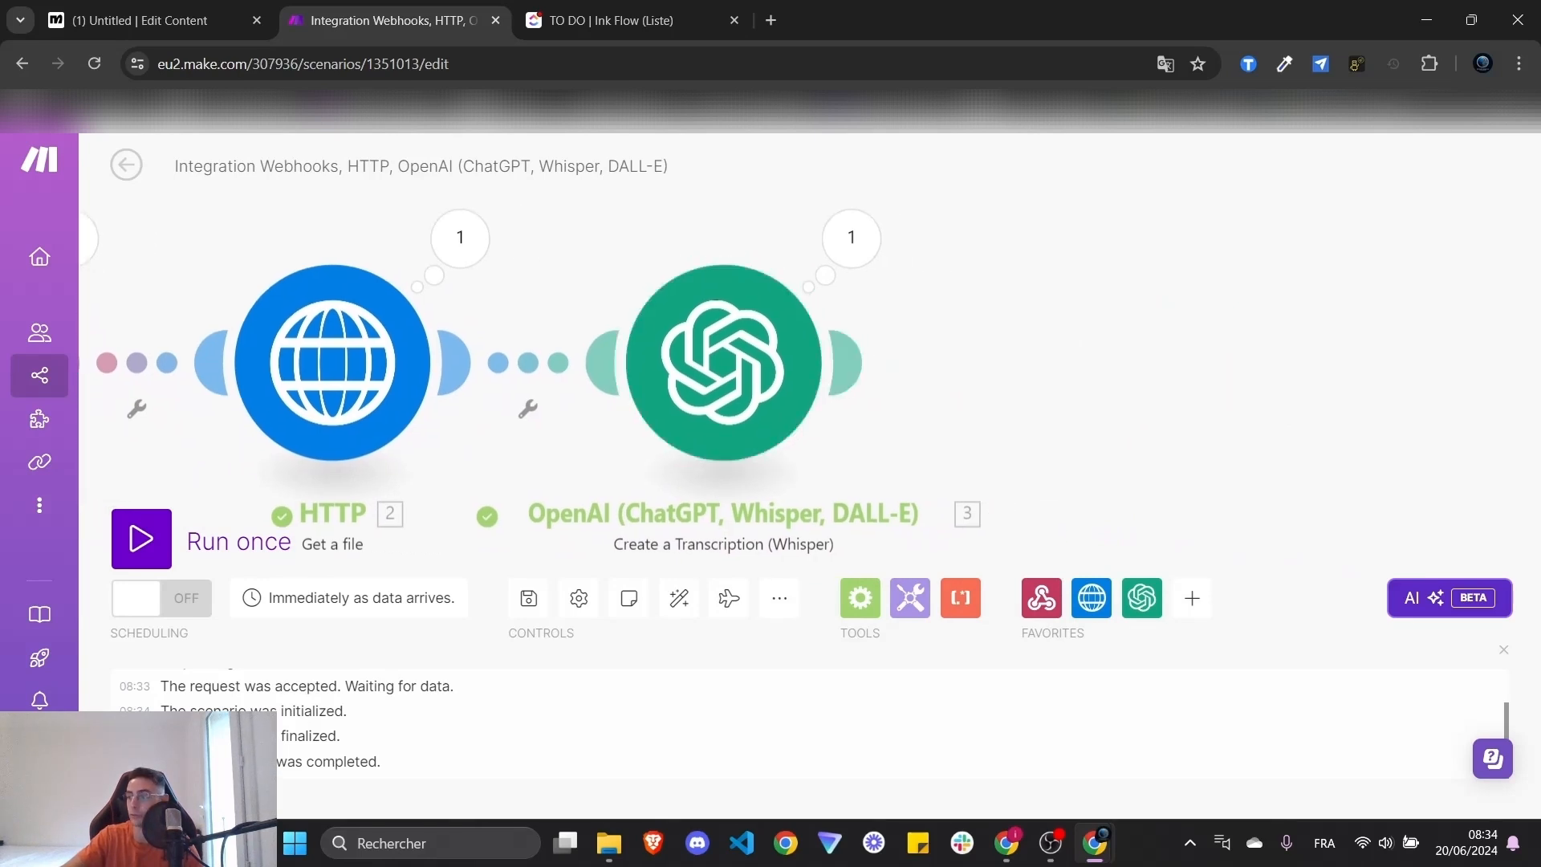
# - Add a module after the Whisper transcription and show OpenAI (ChatGPT, Whisper, DALL-E) actions
pyautogui.click(1046, 377)
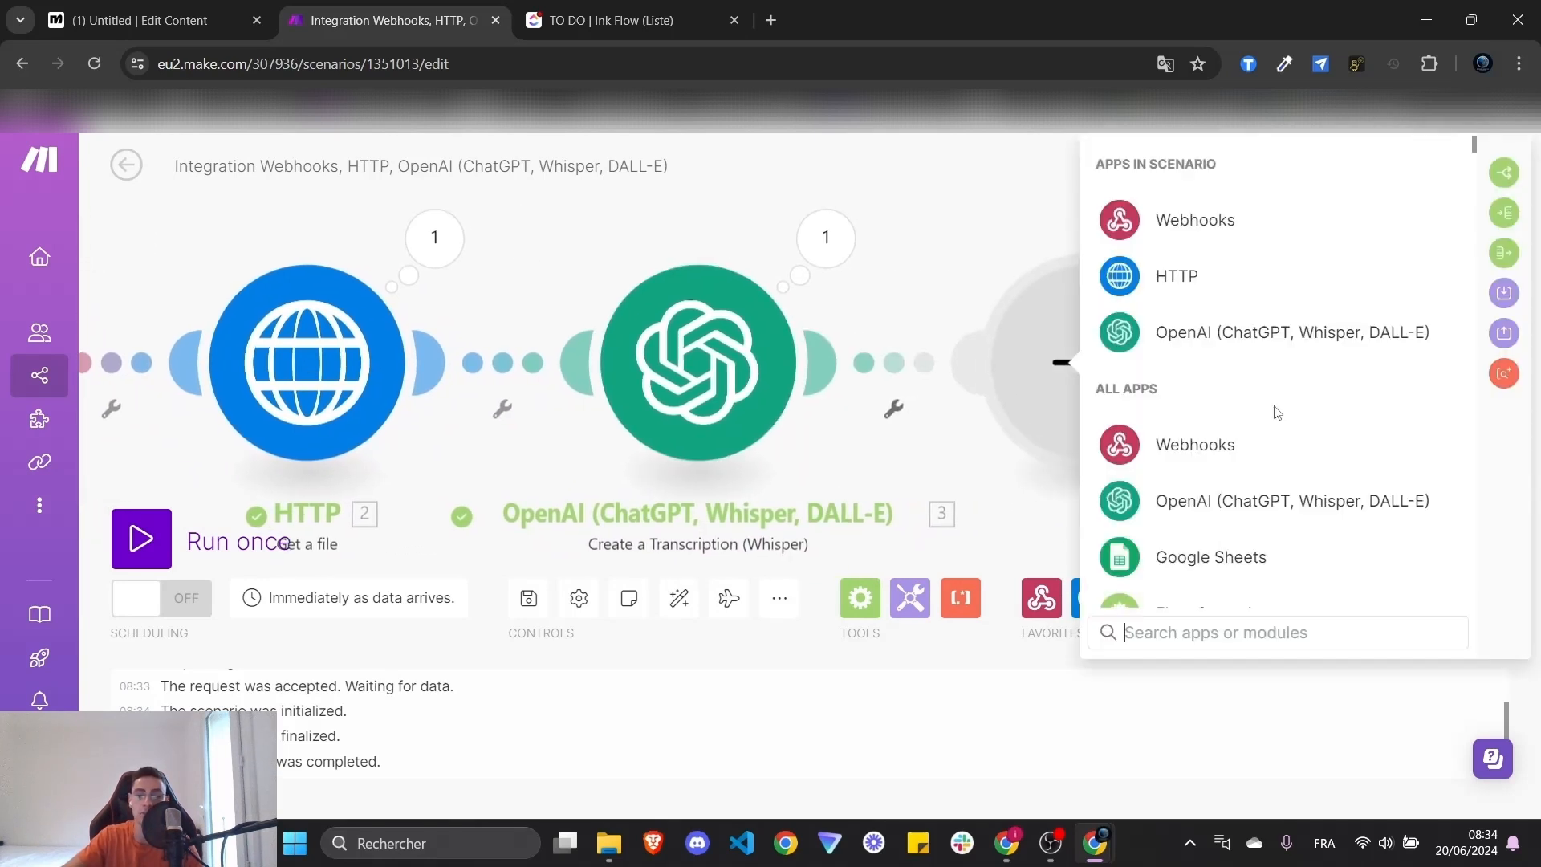
pyautogui.moveTo(1001, 240); pyautogui.dragTo(958, 248)
pyautogui.click(774, 352)
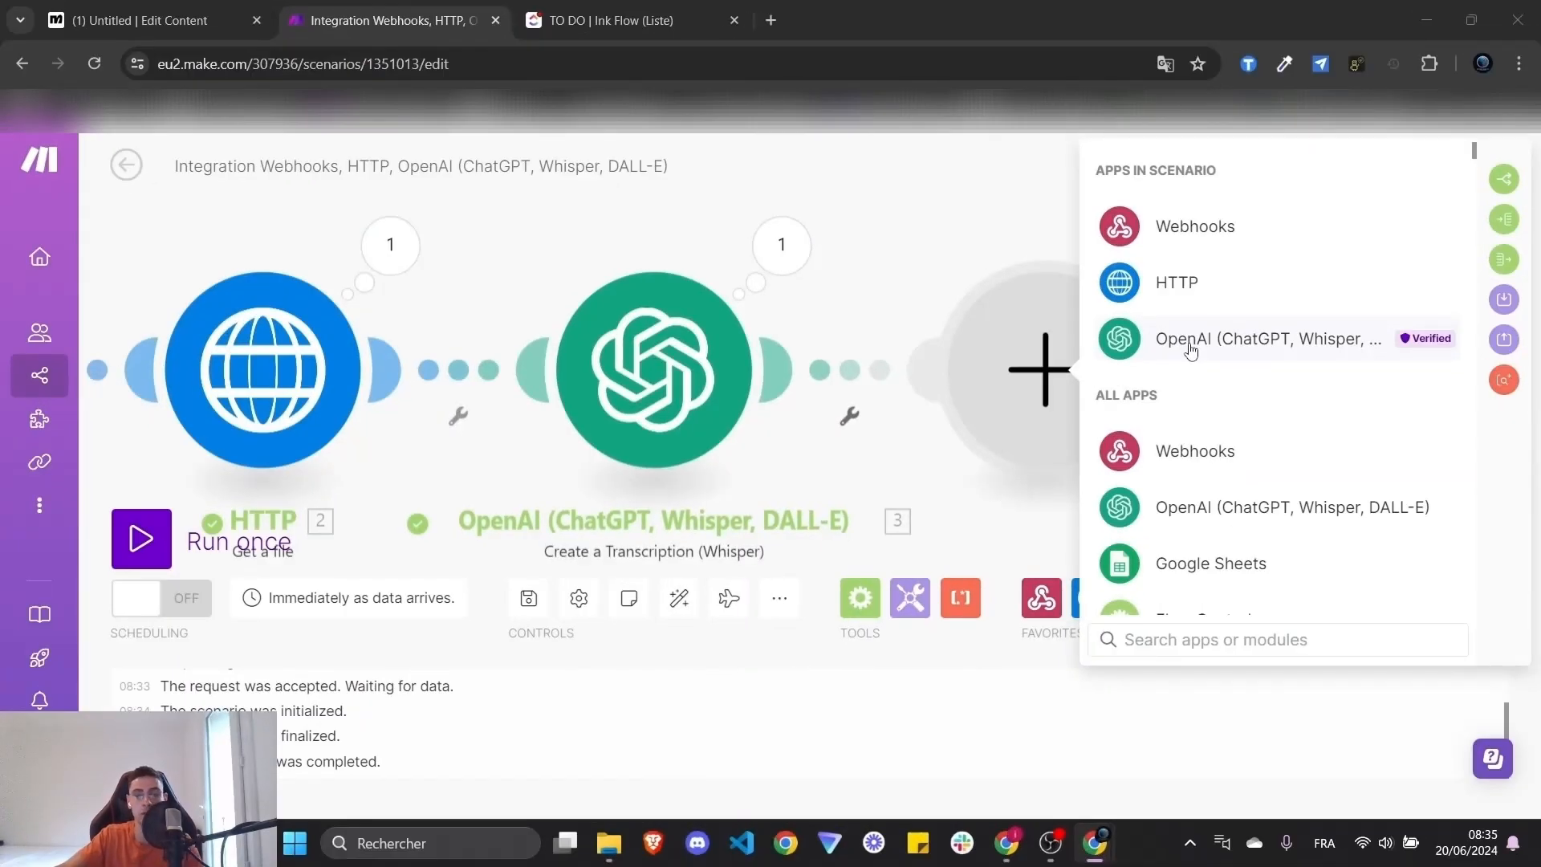
pyautogui.click(1260, 506)
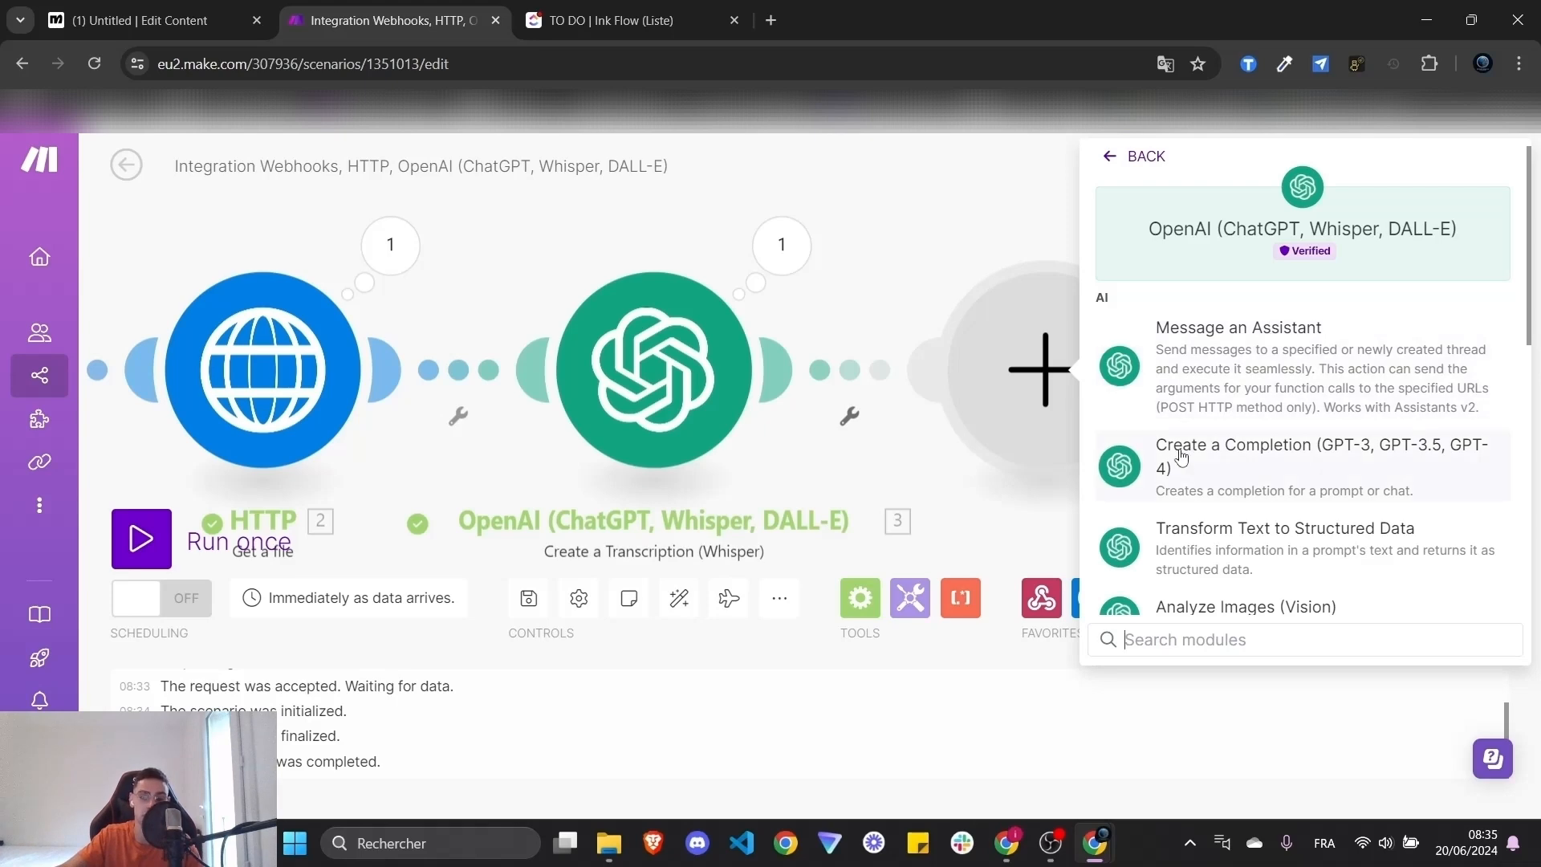
# - Add an OpenAI Create a Chat Completion module using the gpt-4o model
pyautogui.click(1317, 466)
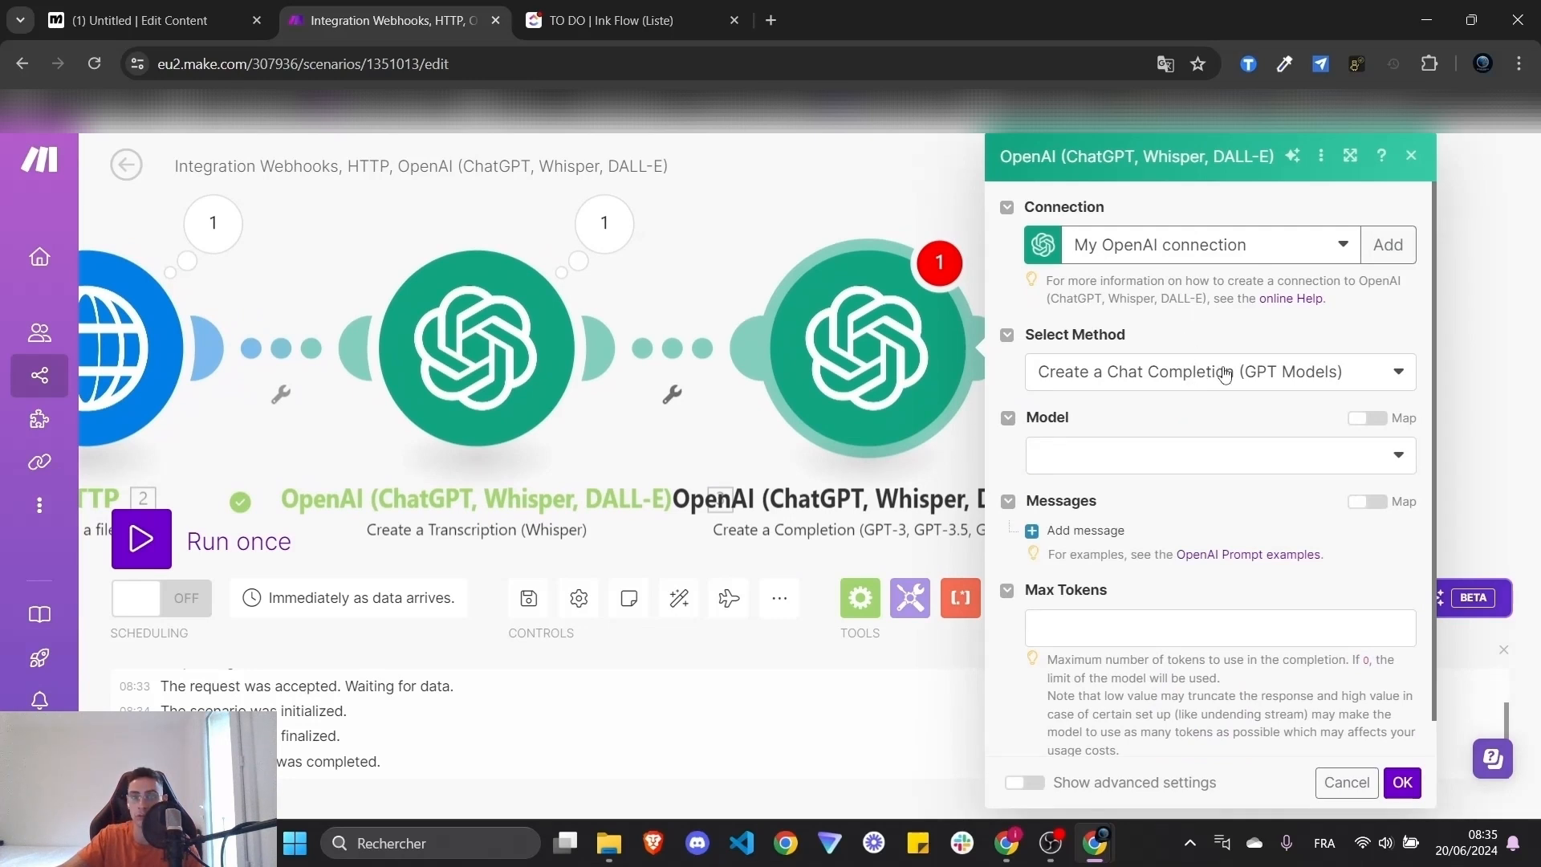
pyautogui.click(1226, 373)
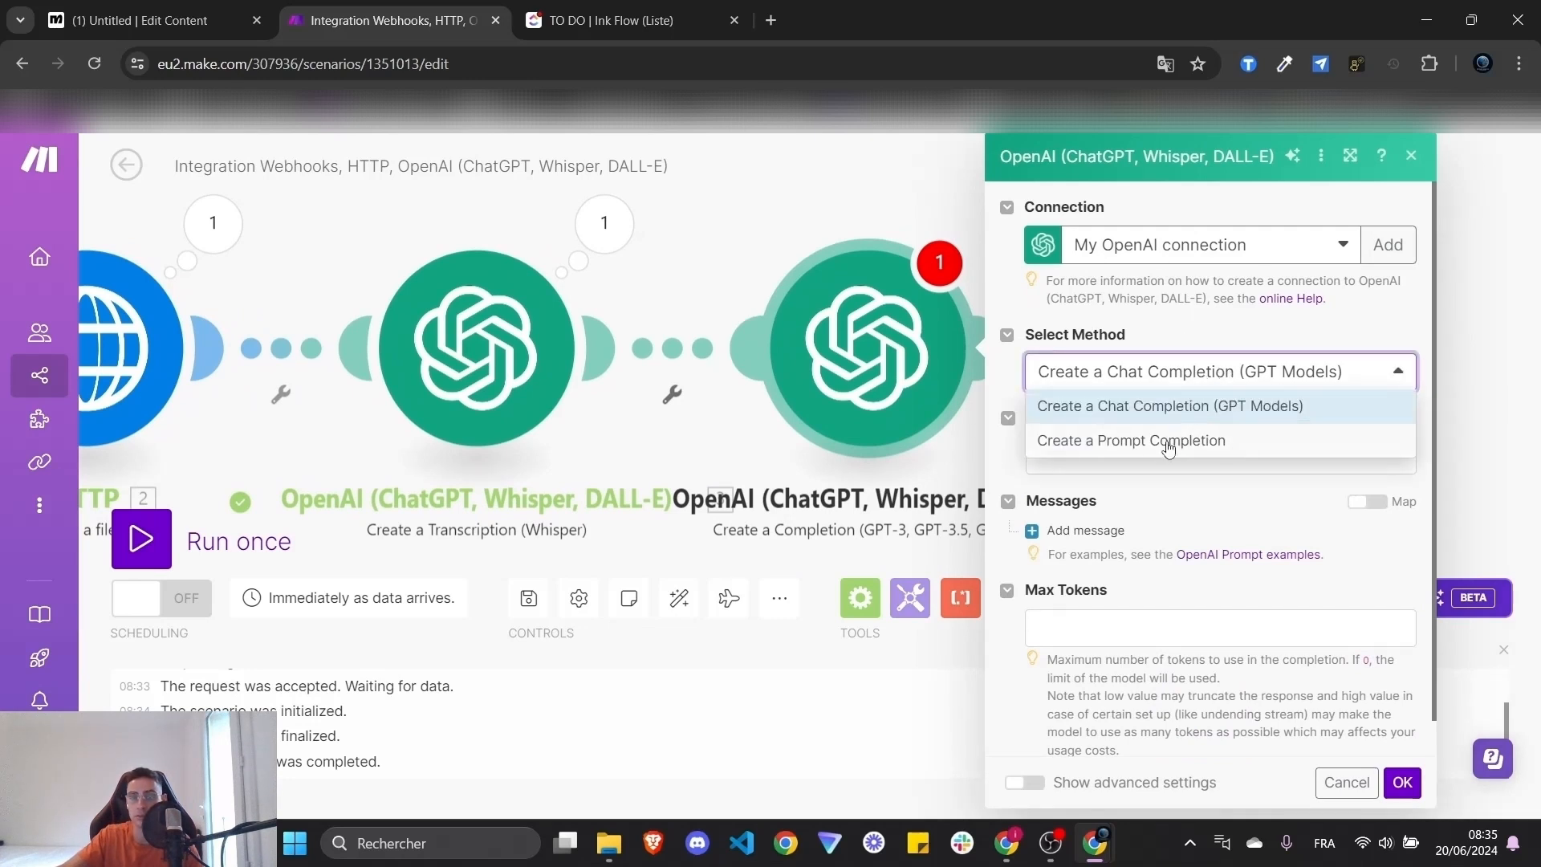
pyautogui.click(1191, 407)
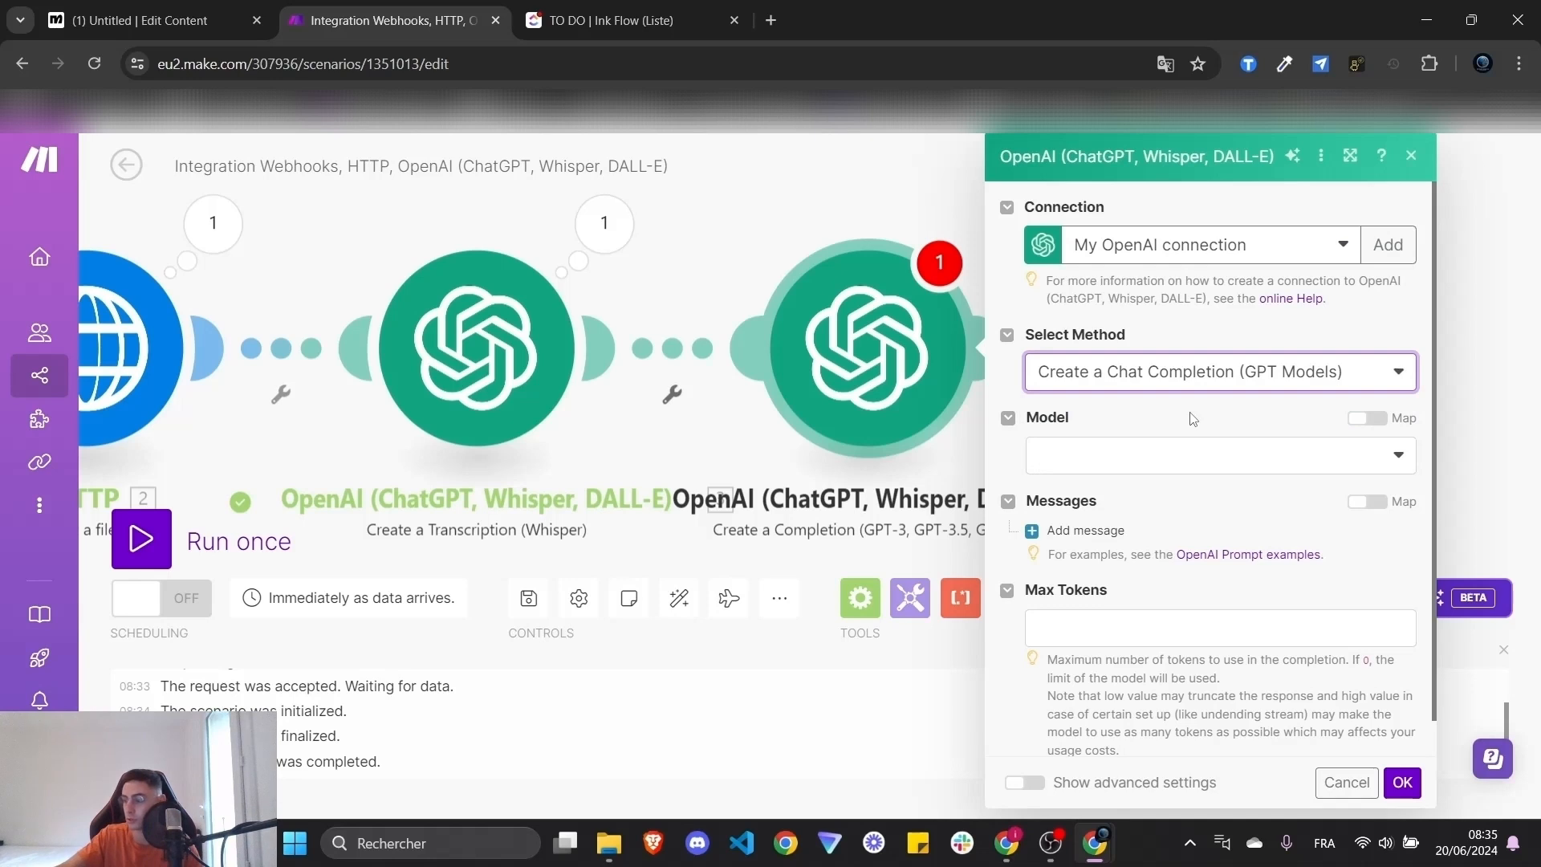
pyautogui.click(1139, 453)
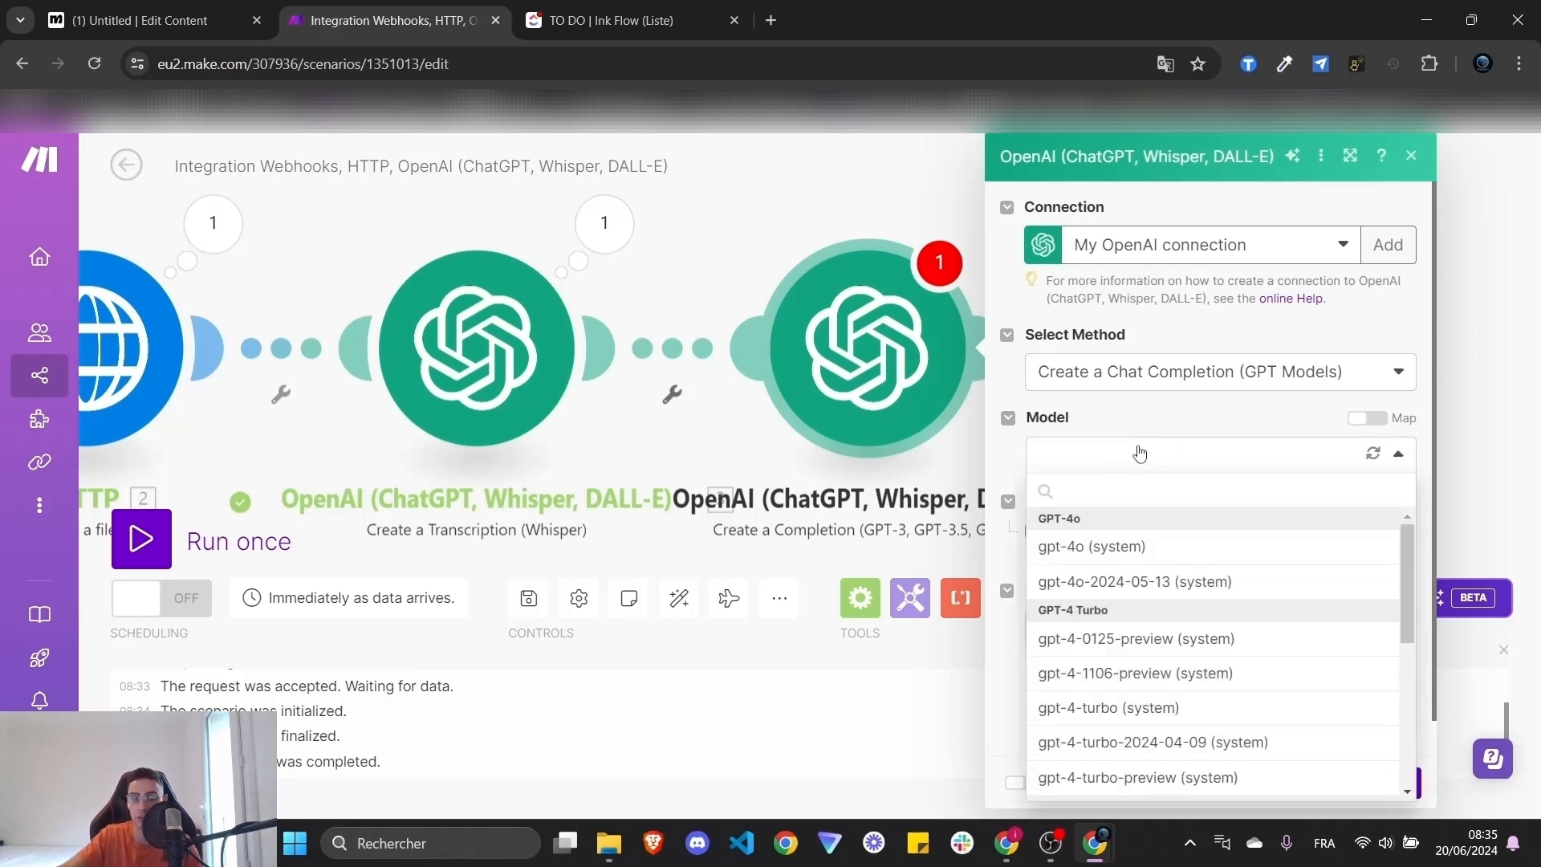
pyautogui.click(1145, 549)
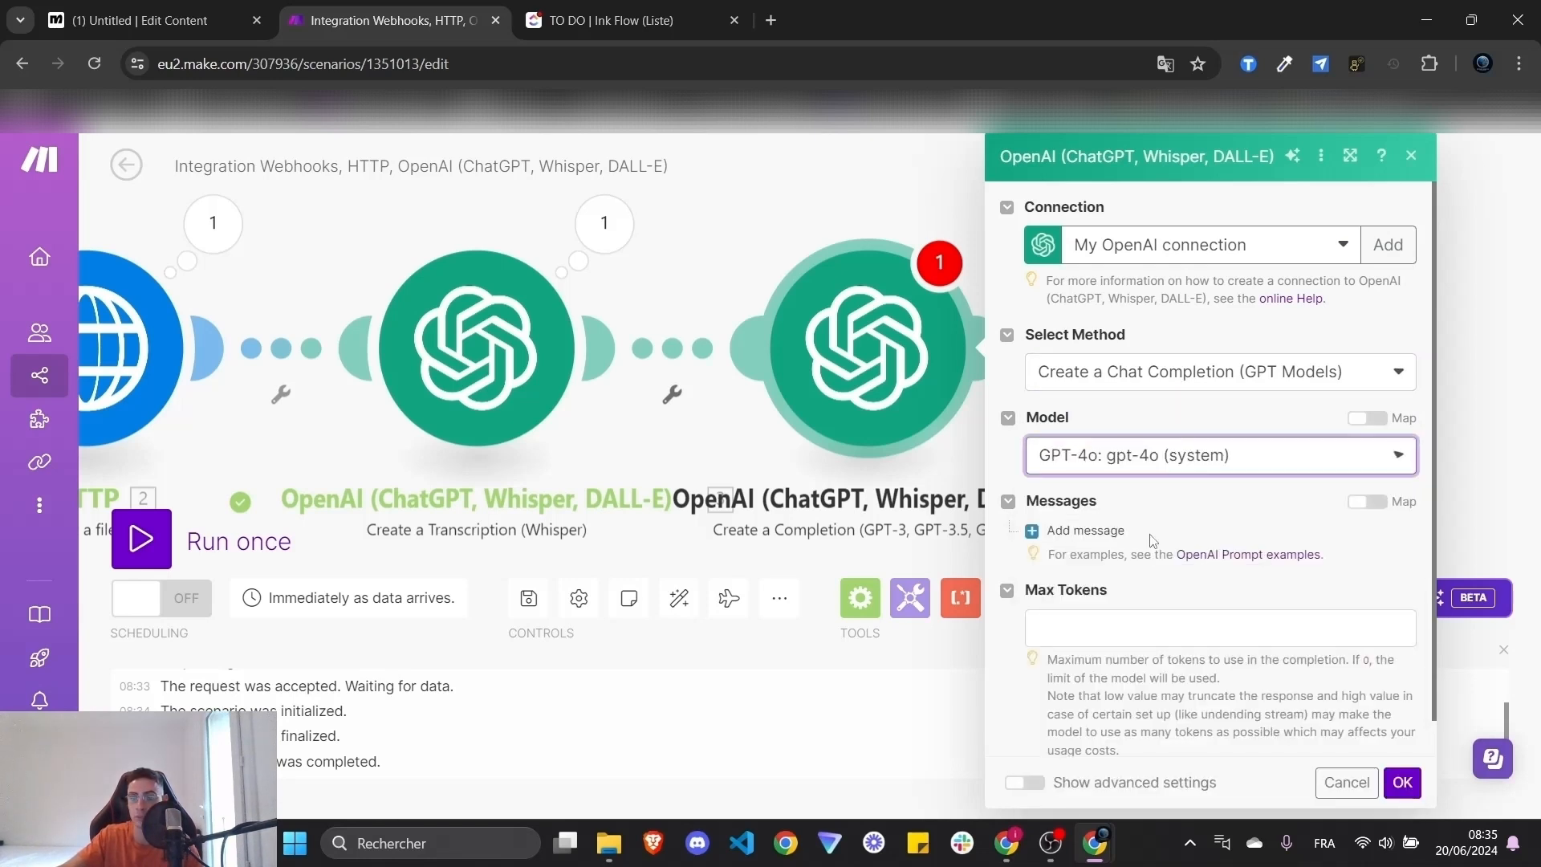
# - Set Max Tokens to 600 and, under advanced settings, Temperature to 0.2
pyautogui.scroll(-1, 1252, 416)
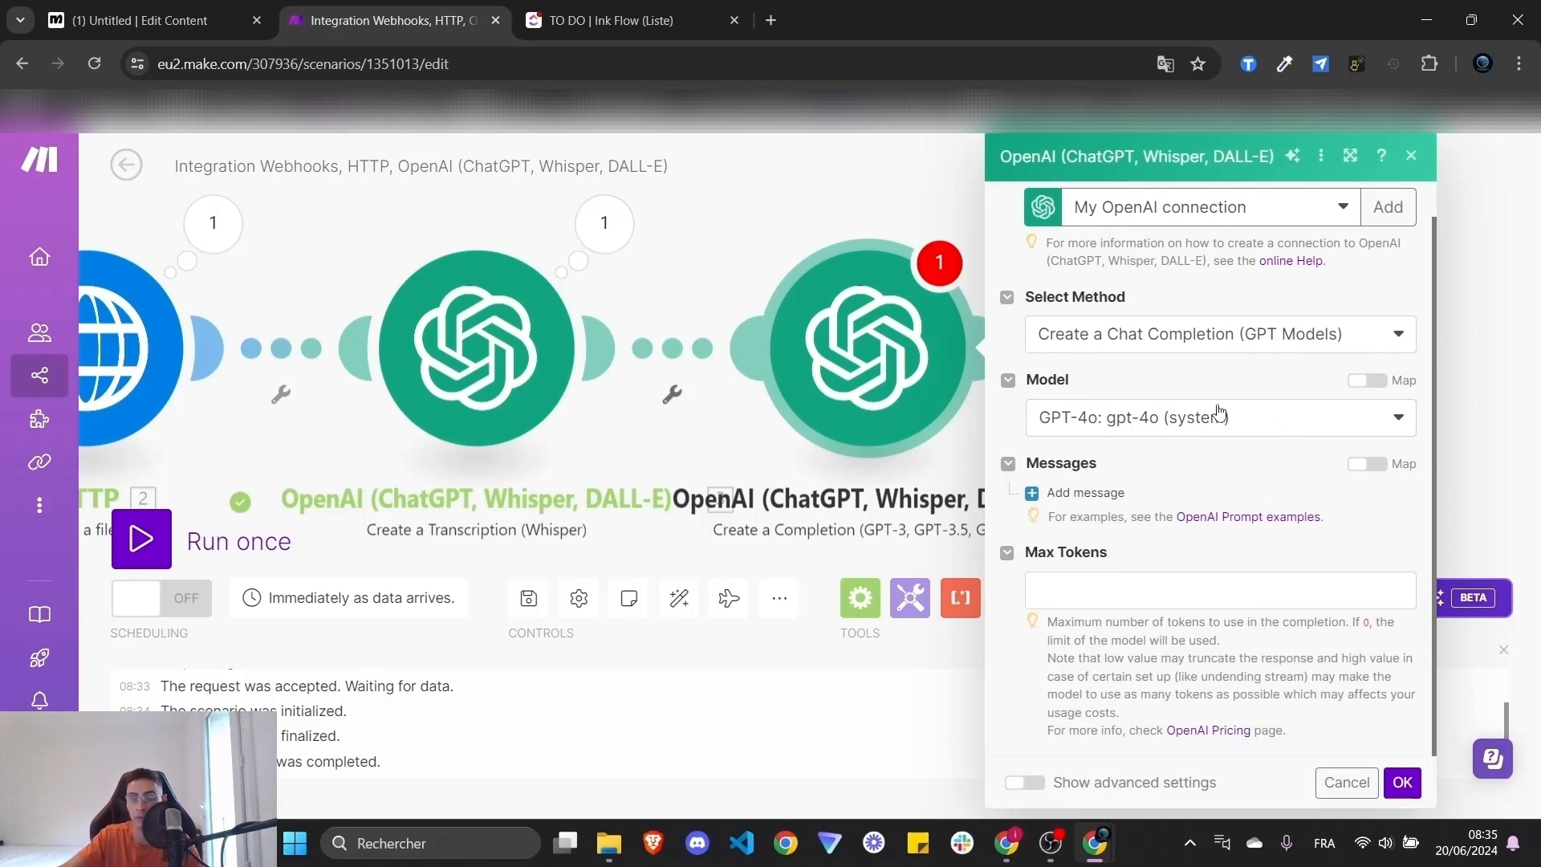
pyautogui.click(1103, 583)
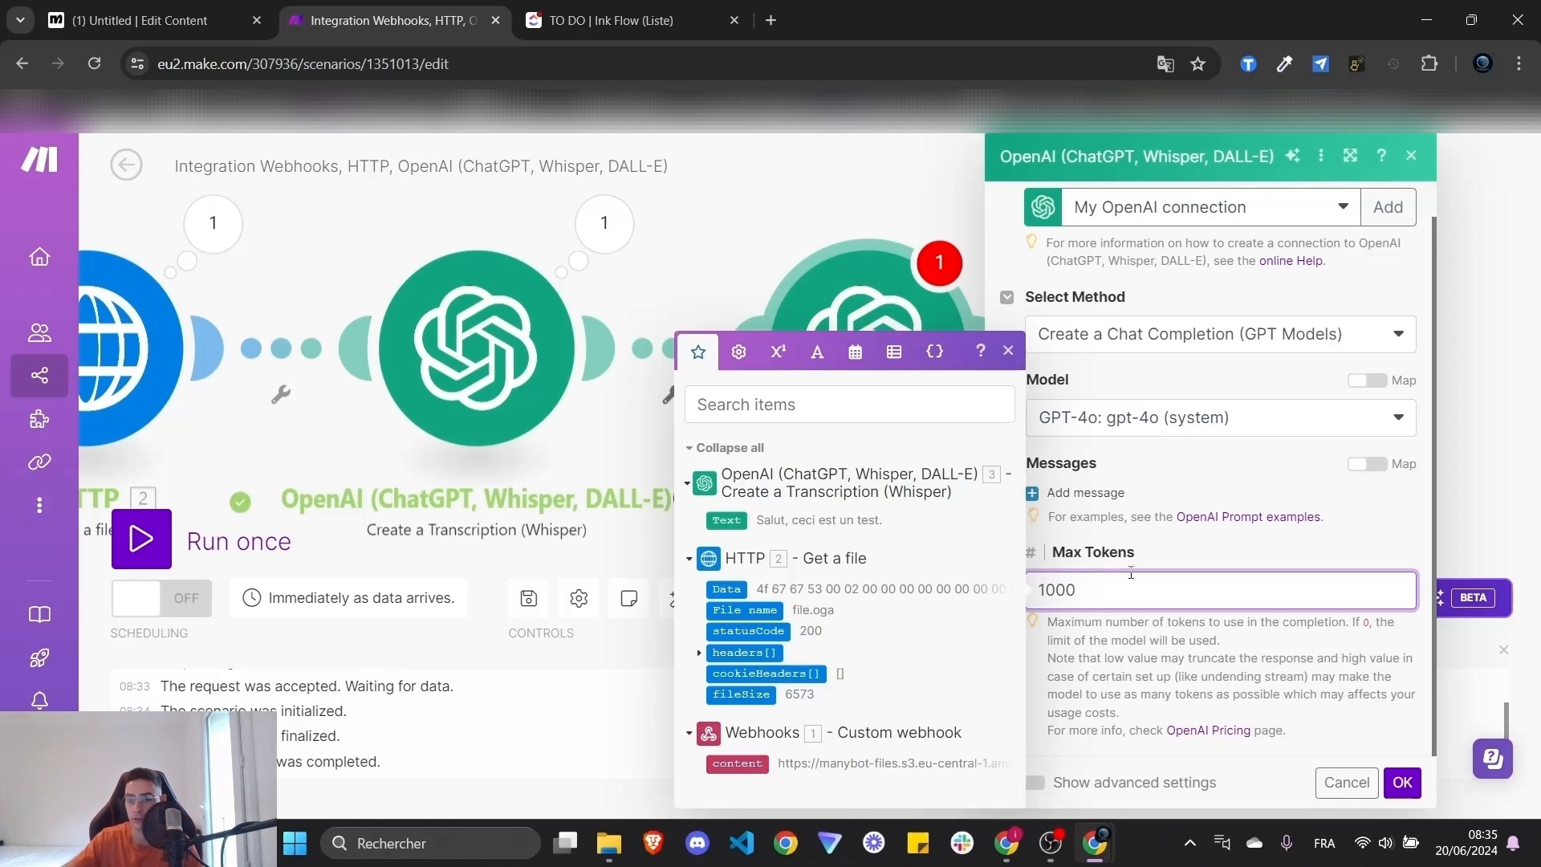
pyautogui.click(1372, 525)
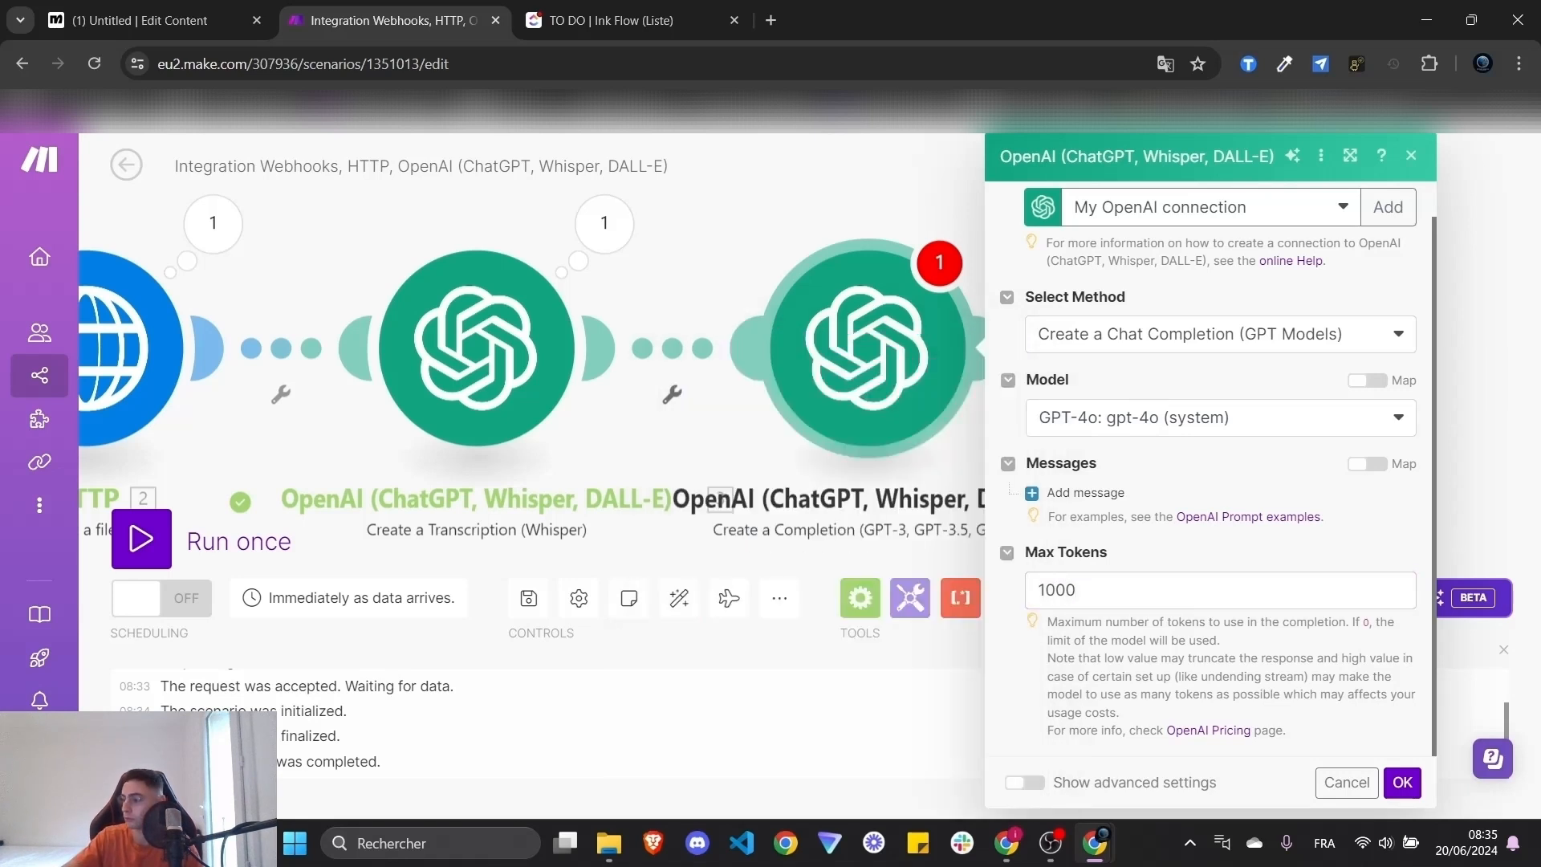
pyautogui.click(1140, 583)
pyautogui.hotkey('ctrl', 'a')
pyautogui.write('60')
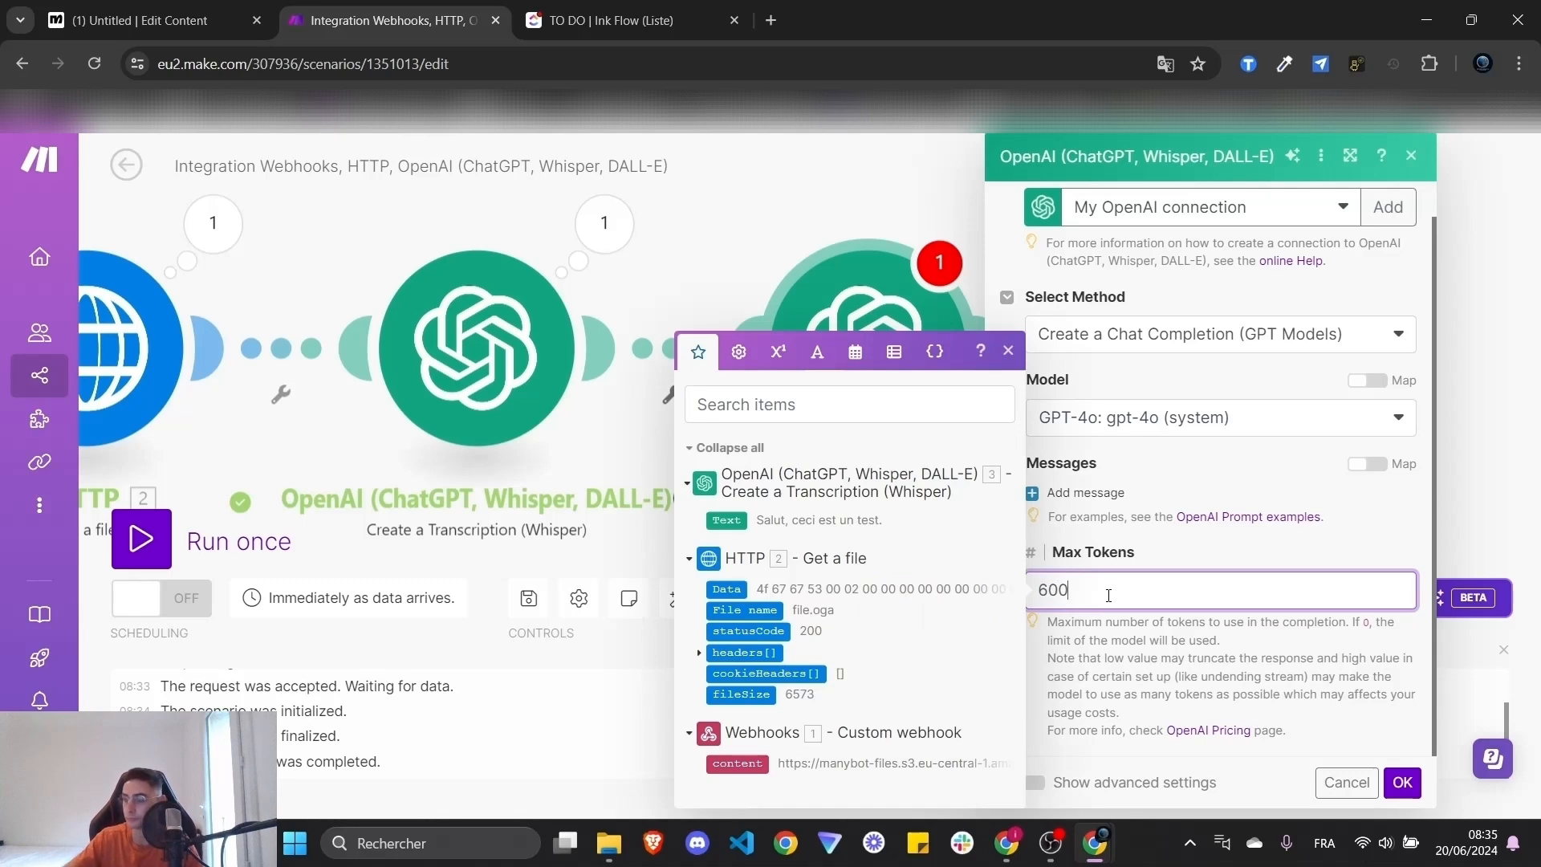
pyautogui.click(1025, 783)
pyautogui.scroll(-3, 1206, 544)
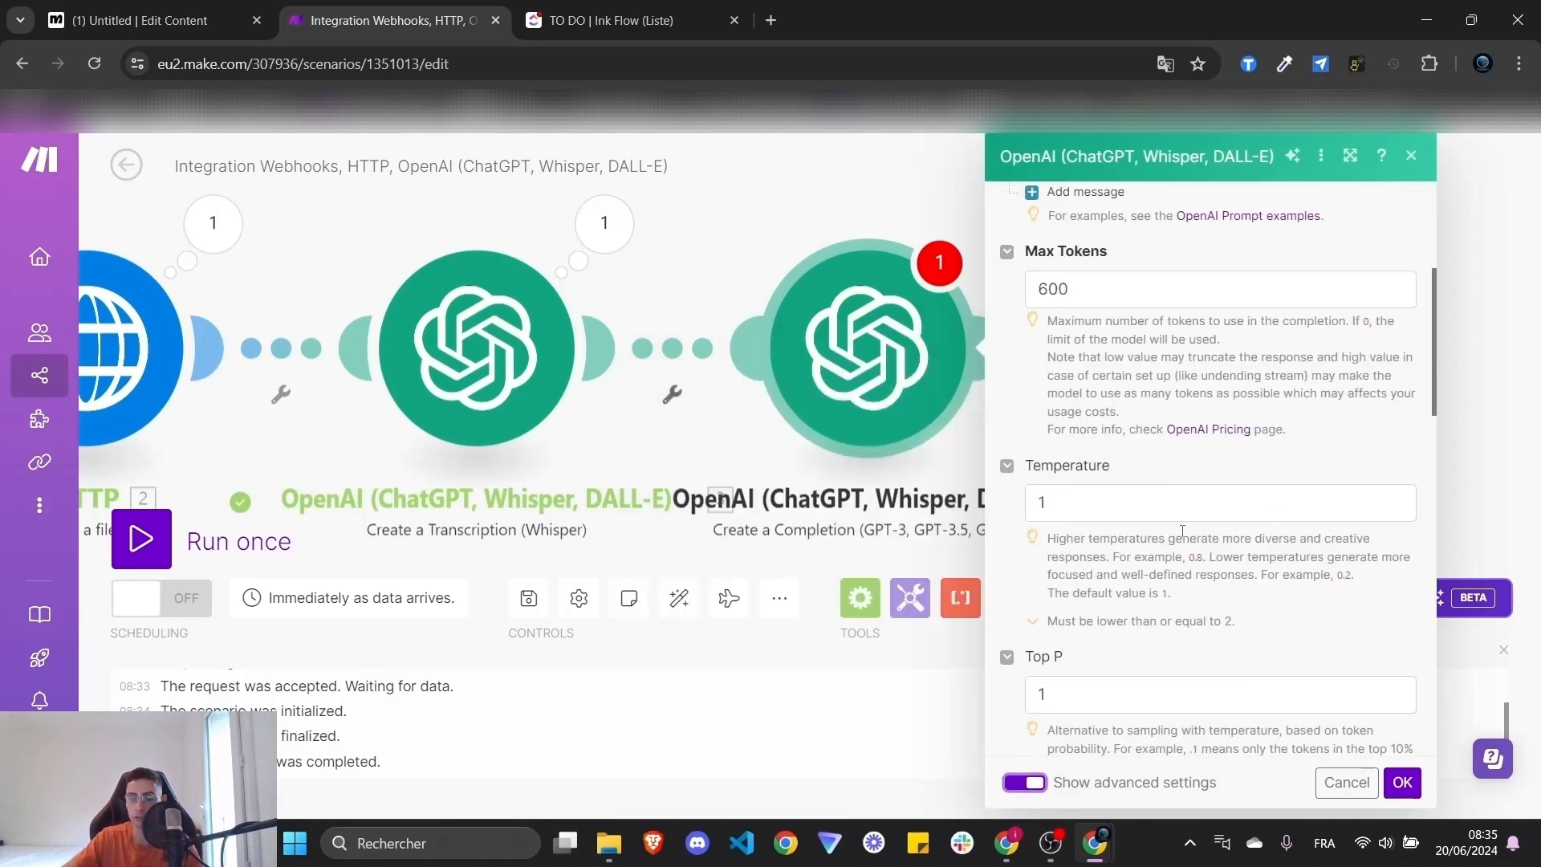
pyautogui.click(1155, 504)
pyautogui.hotkey('ctrl', 'a')
pyautogui.write('0.2')
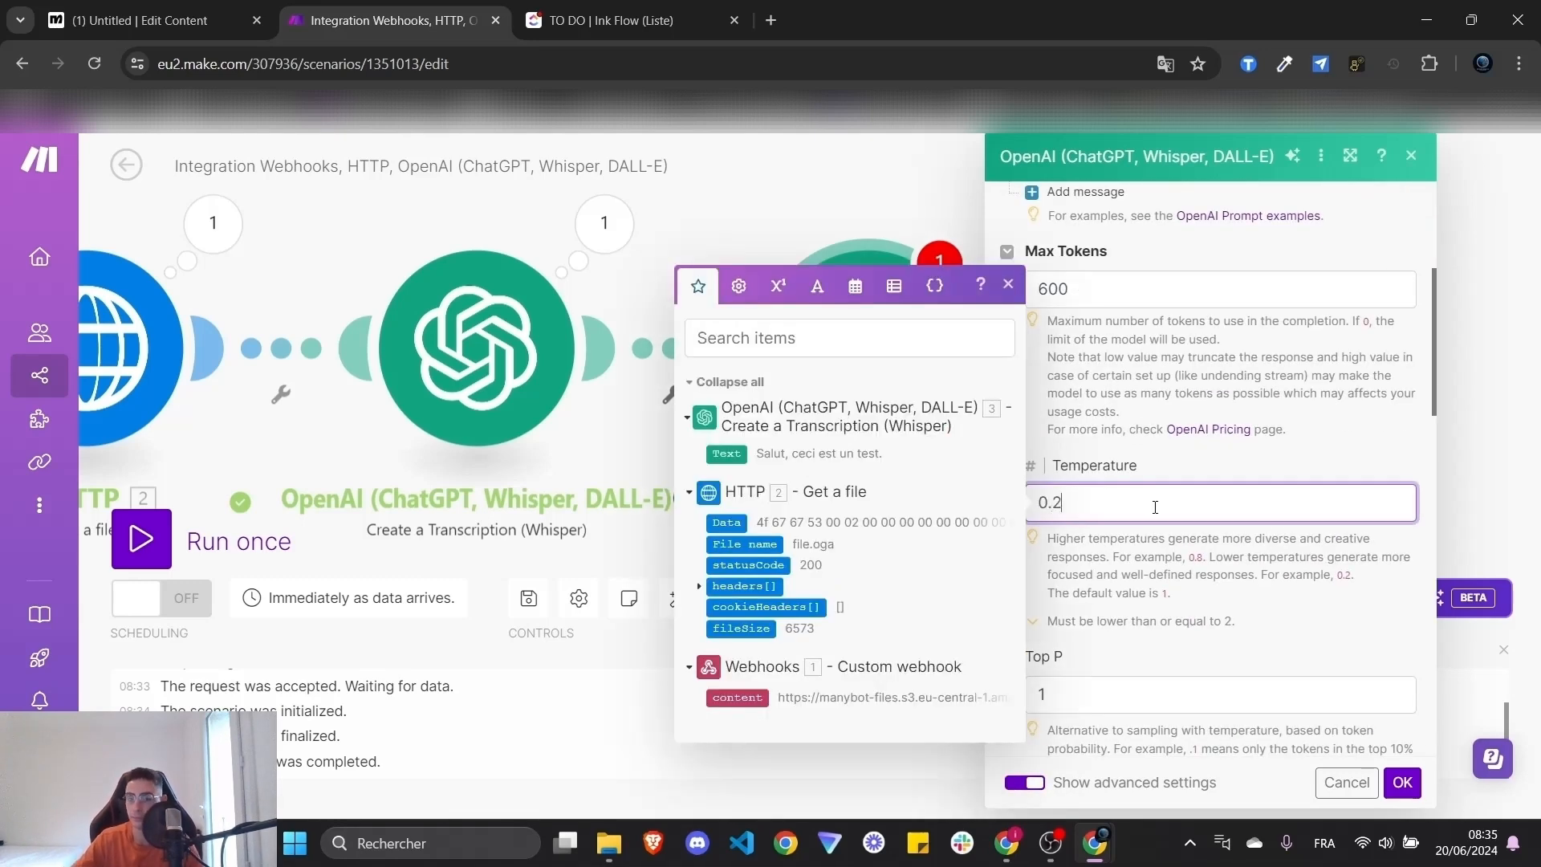
pyautogui.click(1276, 621)
pyautogui.scroll(-5, 1268, 610)
pyautogui.scroll(10, 1265, 601)
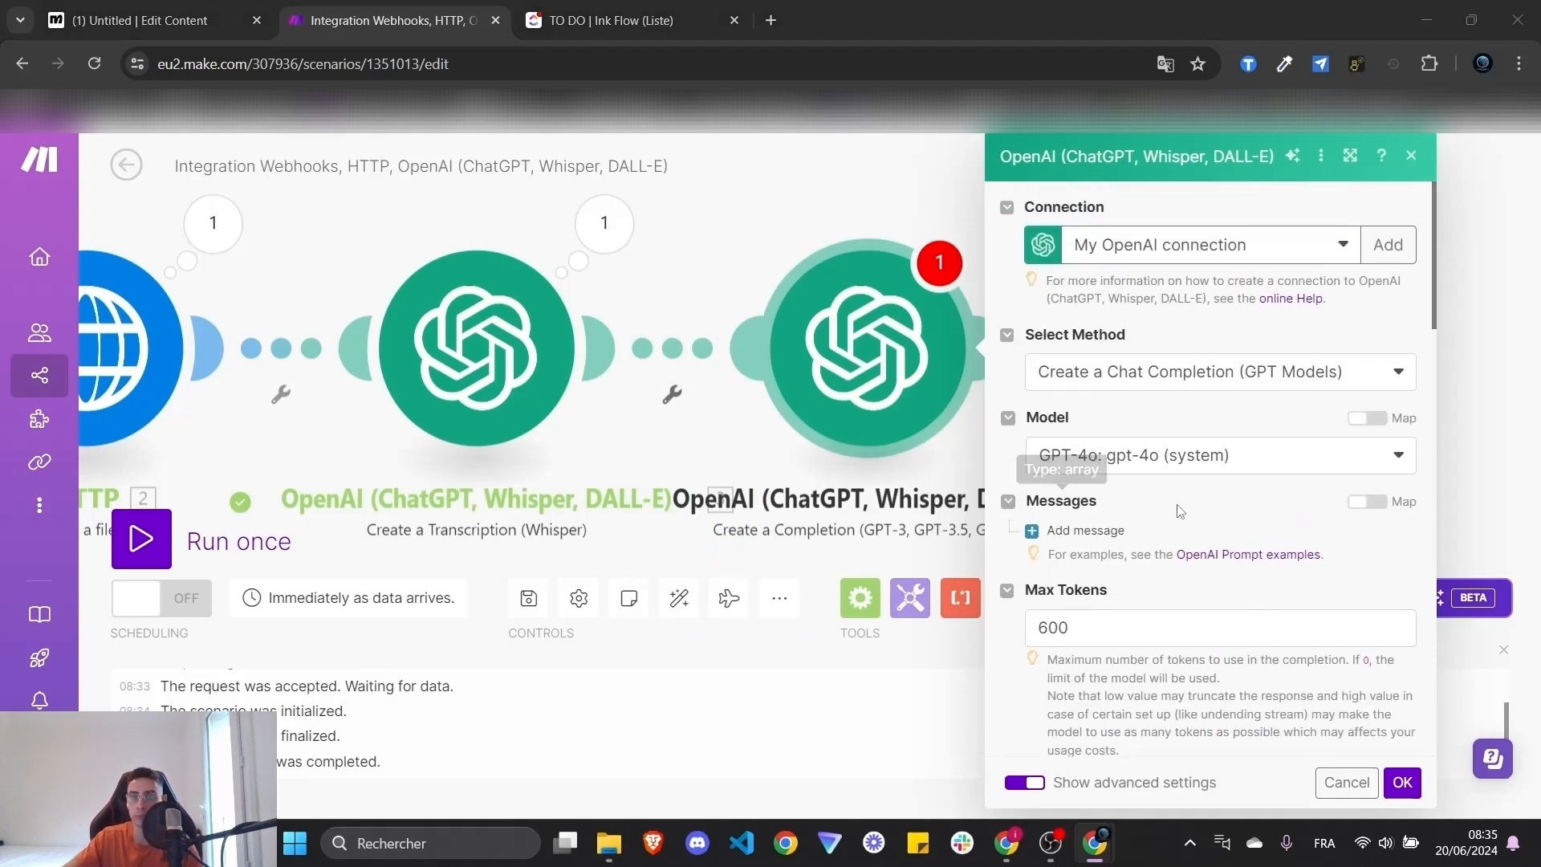
# - Add a User message and paste the French extraction prompt into Message Content
pyautogui.click(1084, 531)
pyautogui.scroll(-3, 1168, 544)
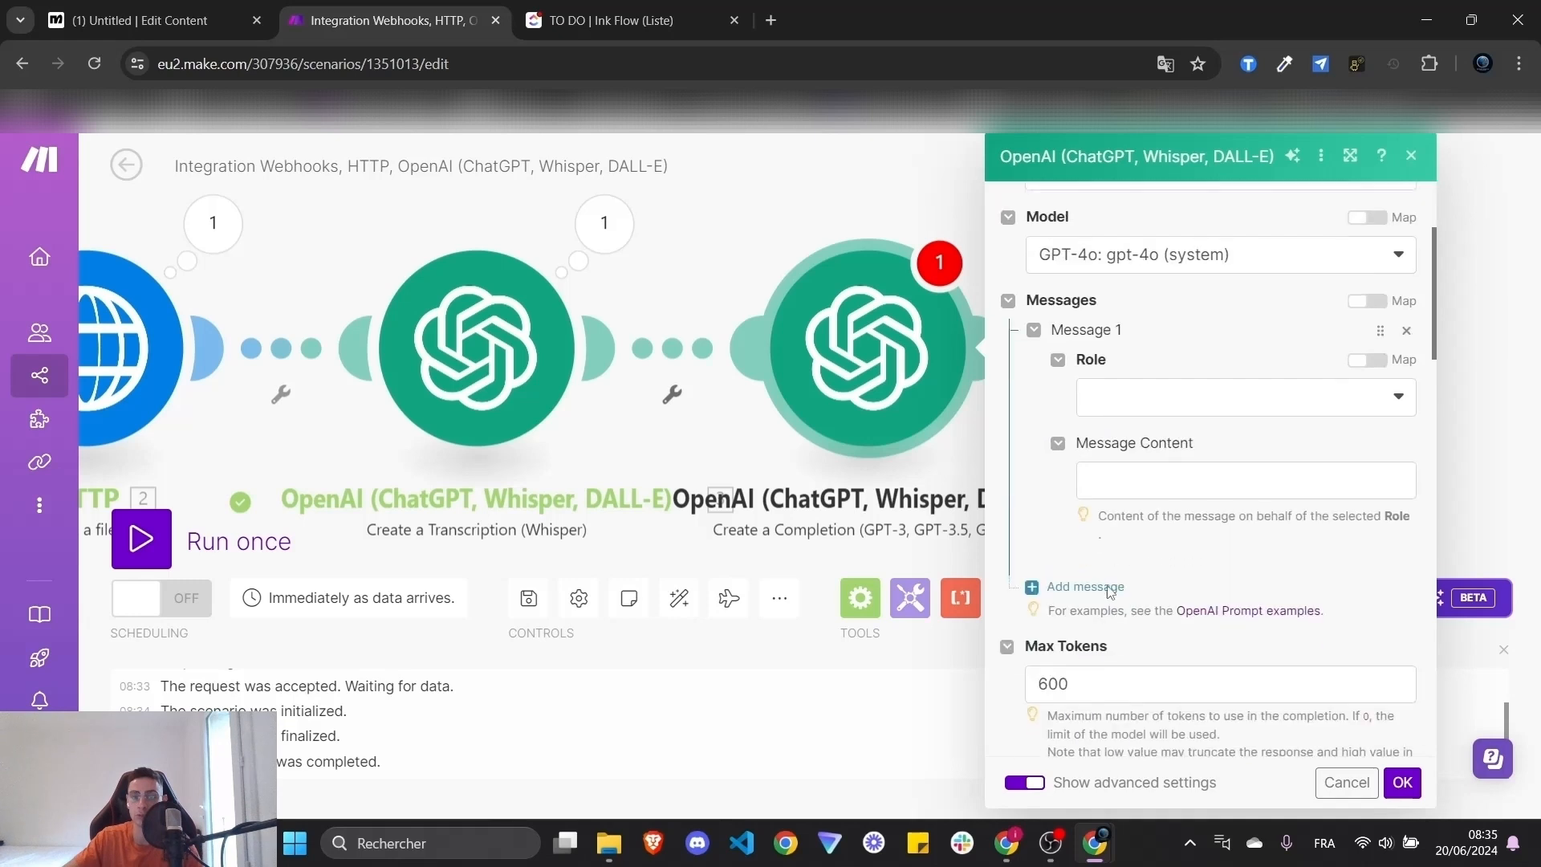
pyautogui.click(1157, 398)
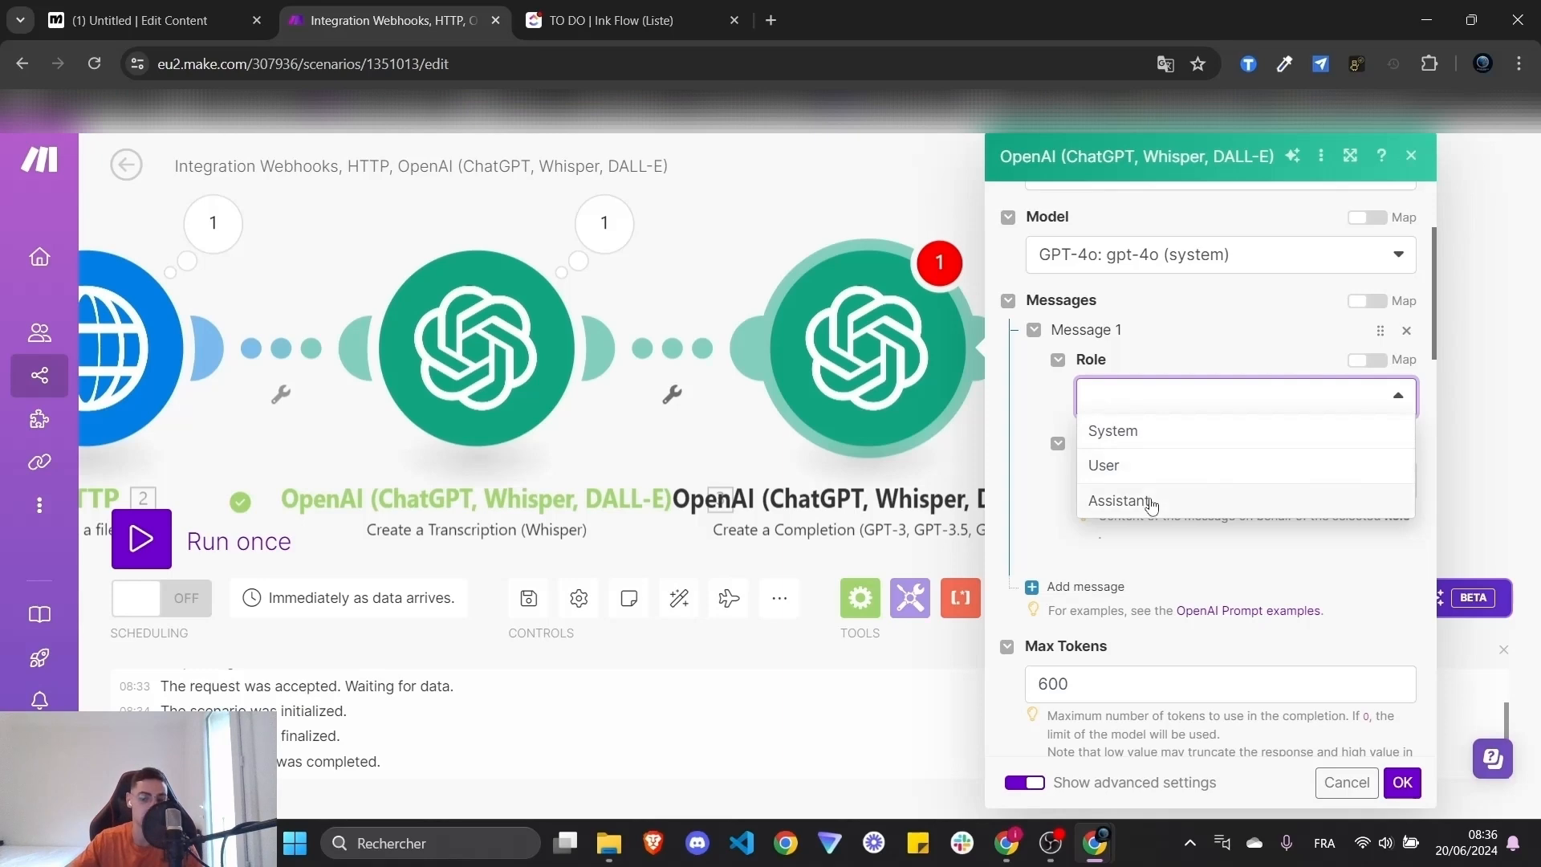
pyautogui.click(1188, 467)
pyautogui.click(1144, 480)
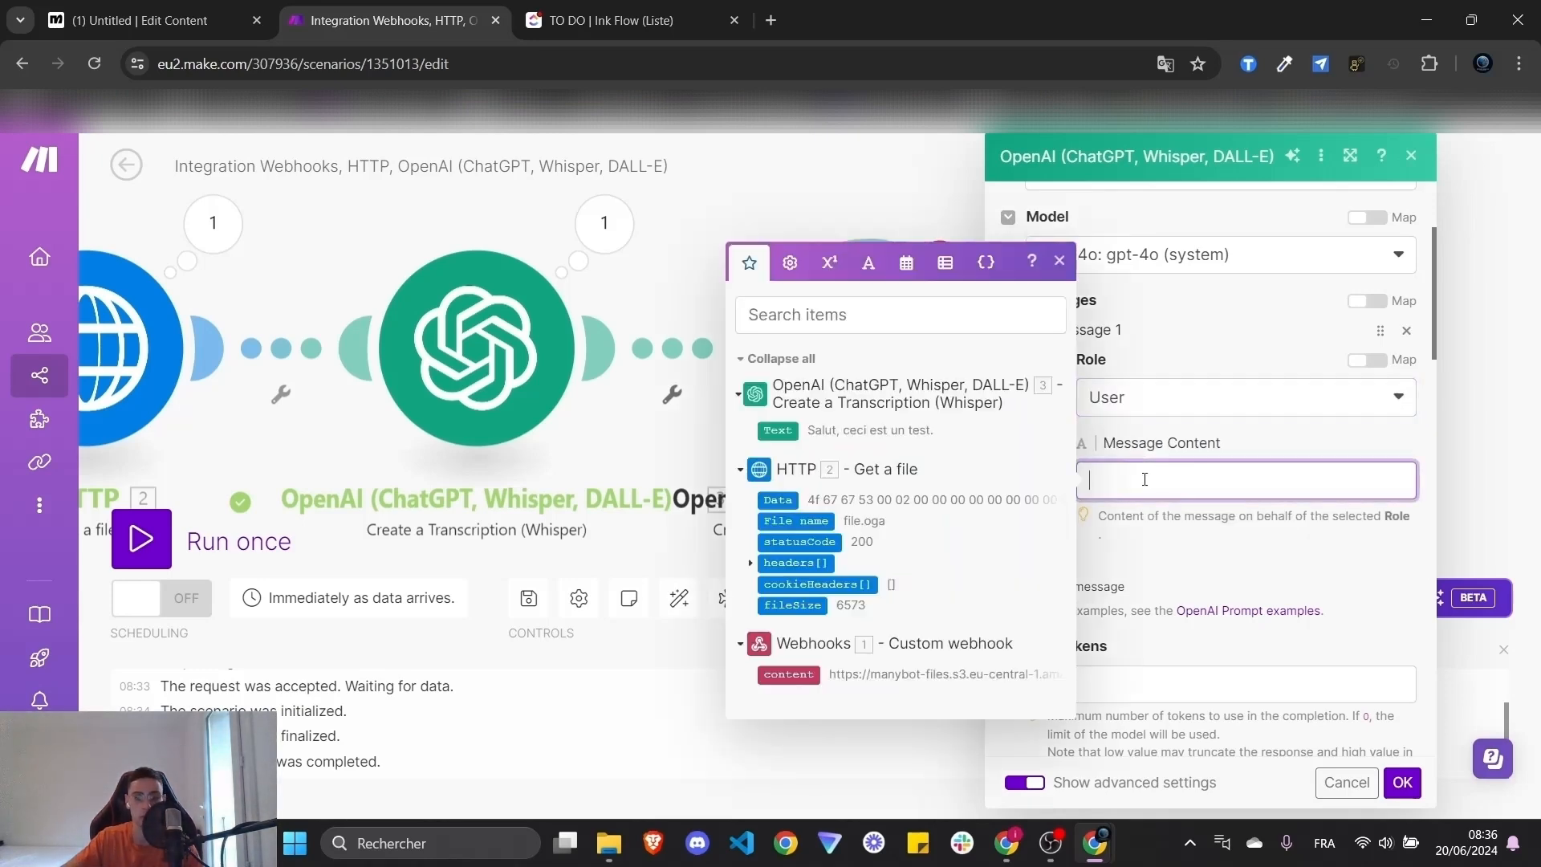
pyautogui.hotkey('ctrl', 'v')
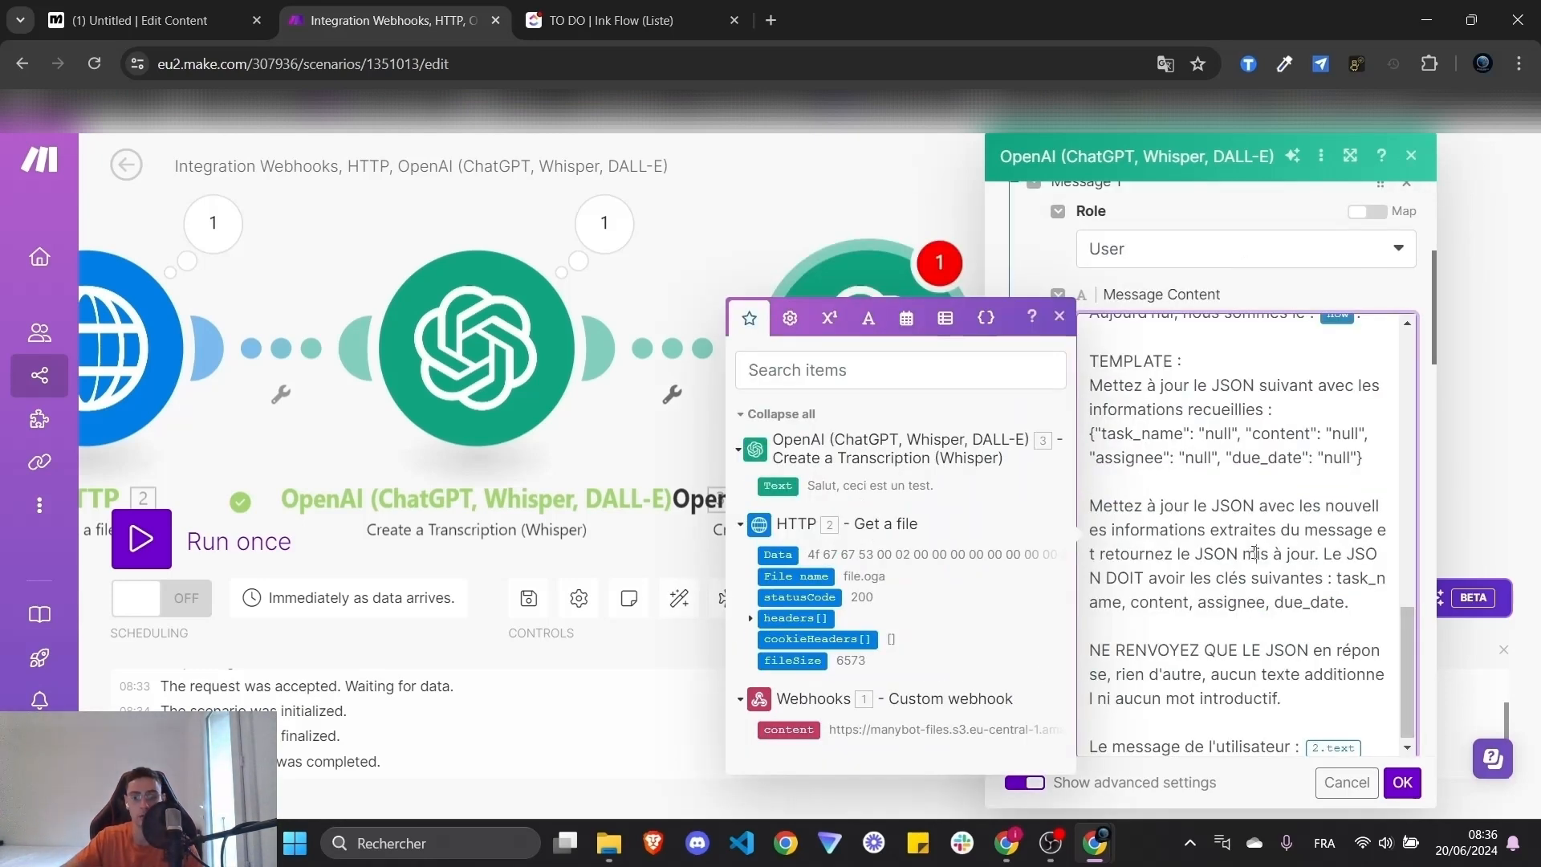
# - Review the prompt's opening instructions and its assignee and due_date entities
pyautogui.scroll(-1, 1257, 555)
pyautogui.scroll(2, 1261, 588)
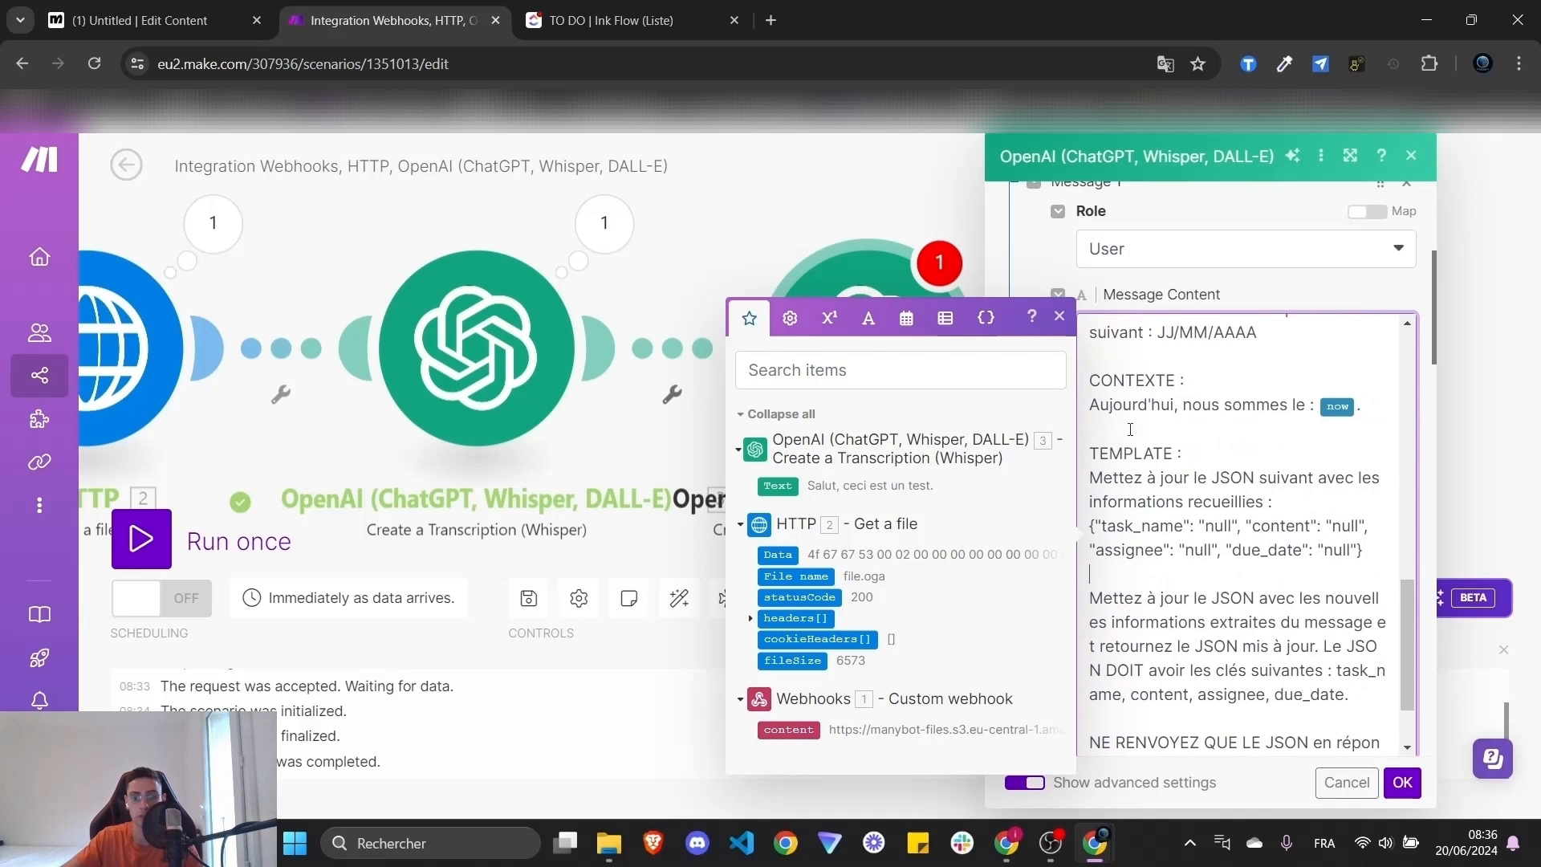
pyautogui.scroll(10, 1282, 540)
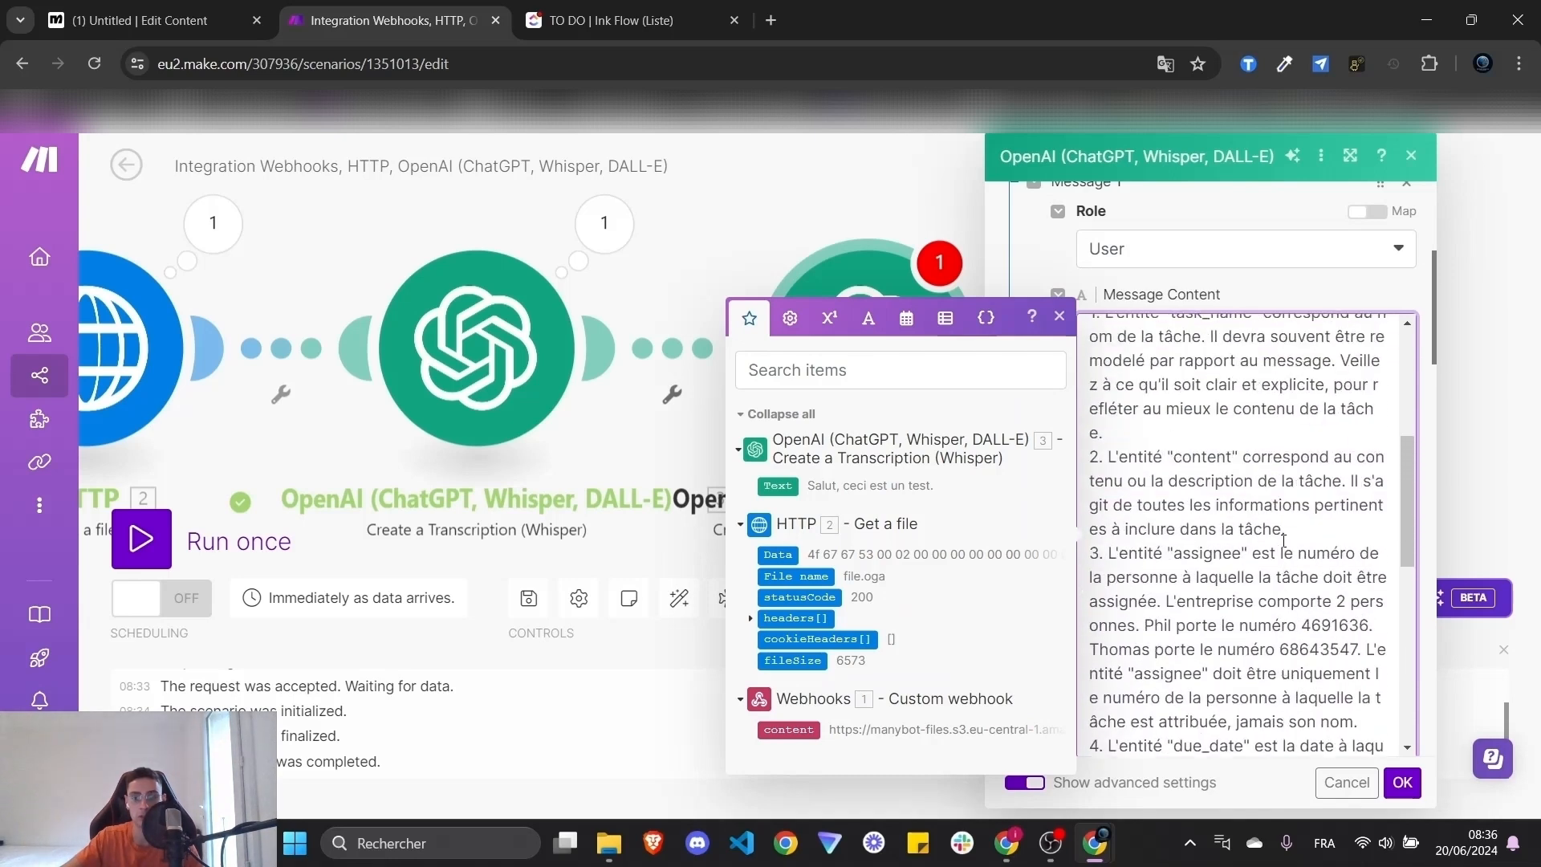
pyautogui.scroll(2, 1283, 541)
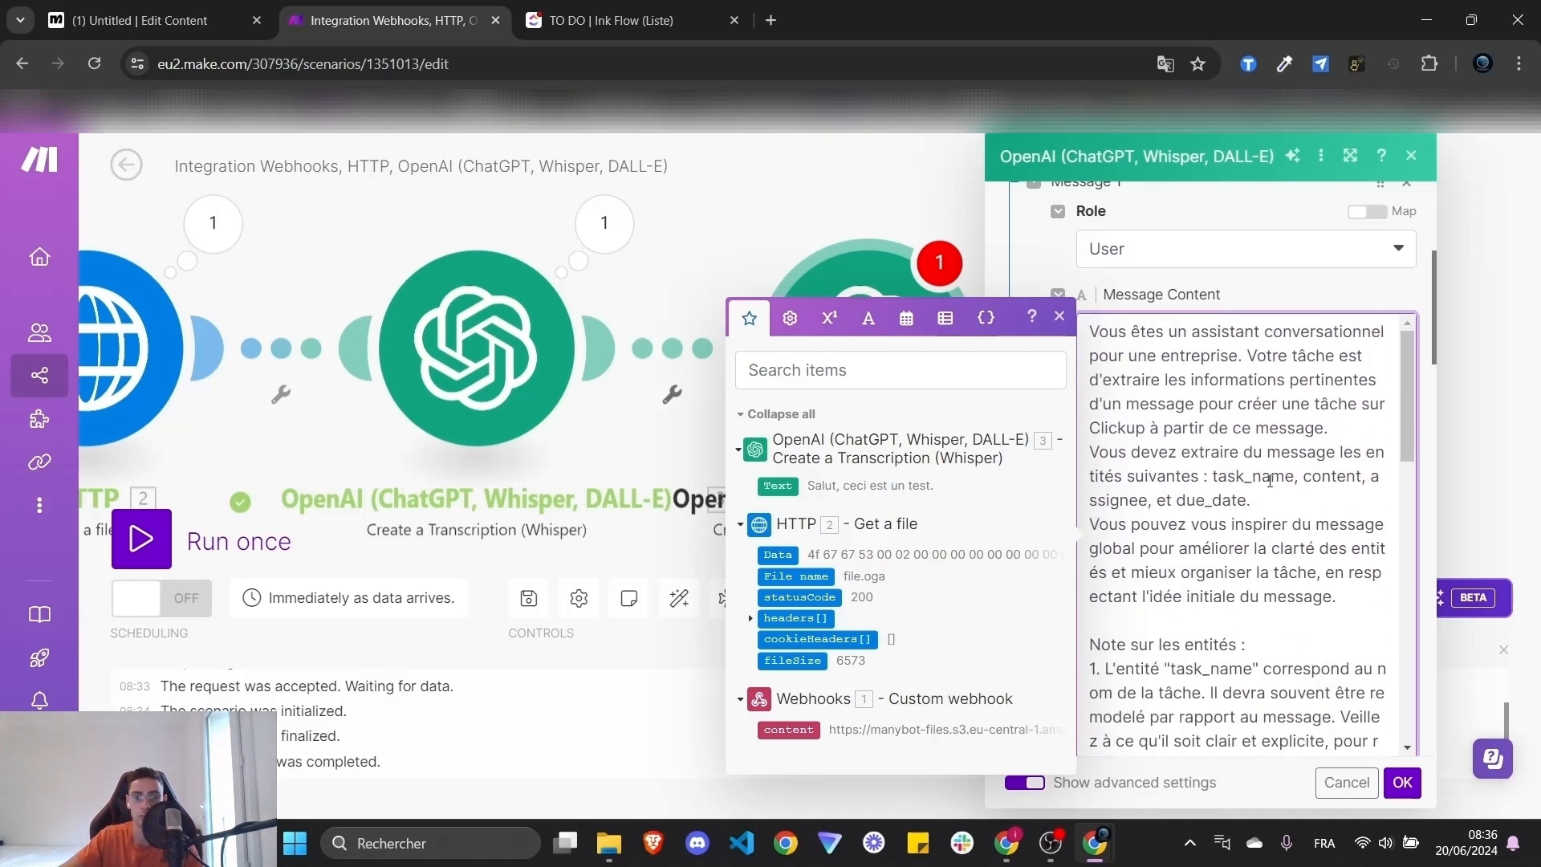
pyautogui.moveTo(1342, 597); pyautogui.dragTo(1109, 331)
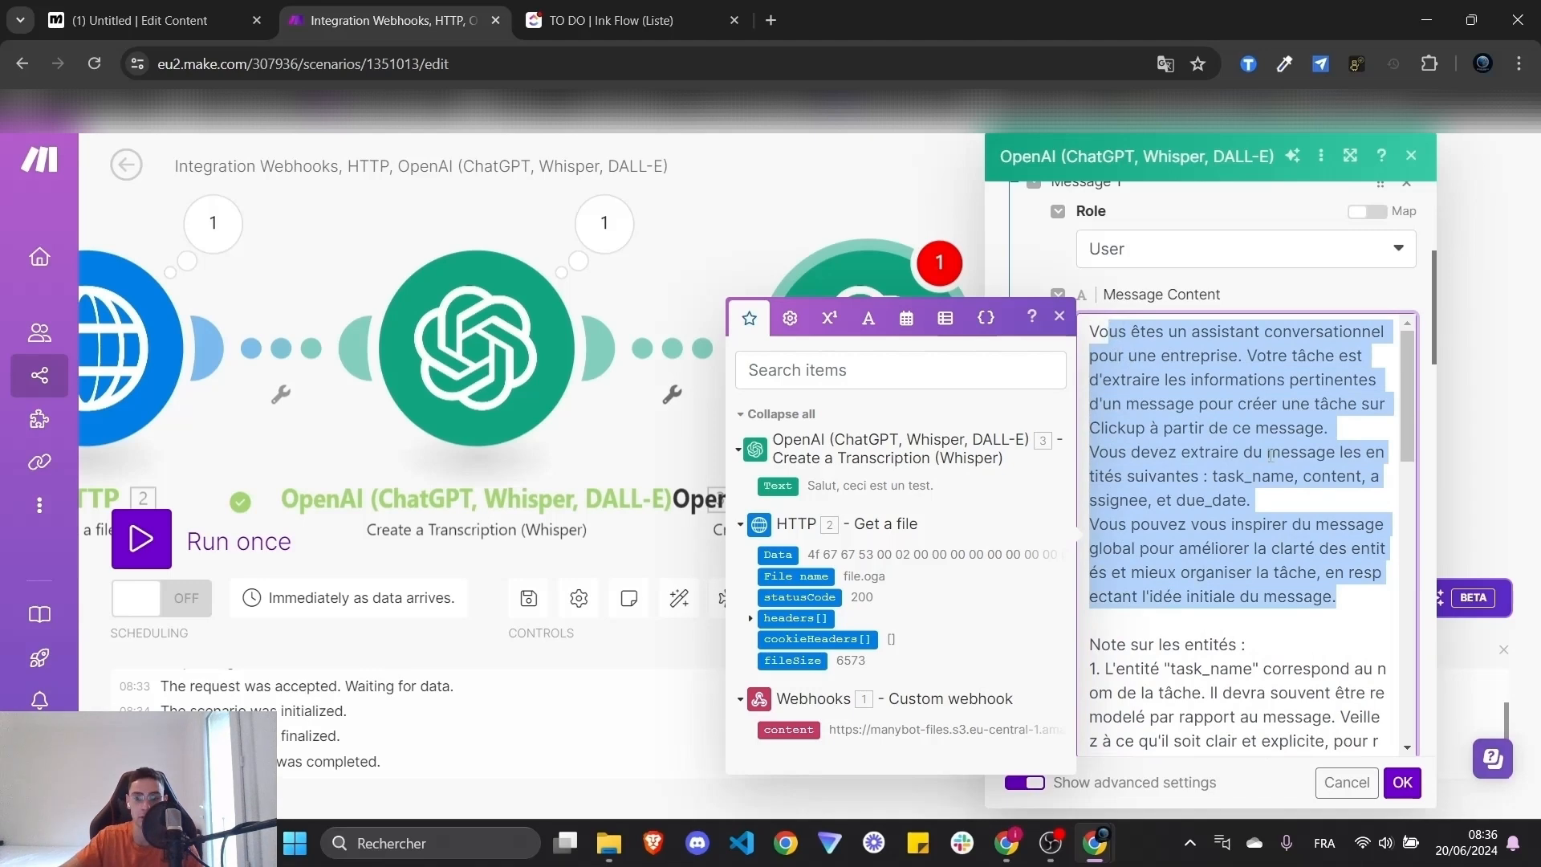
pyautogui.click(1252, 499)
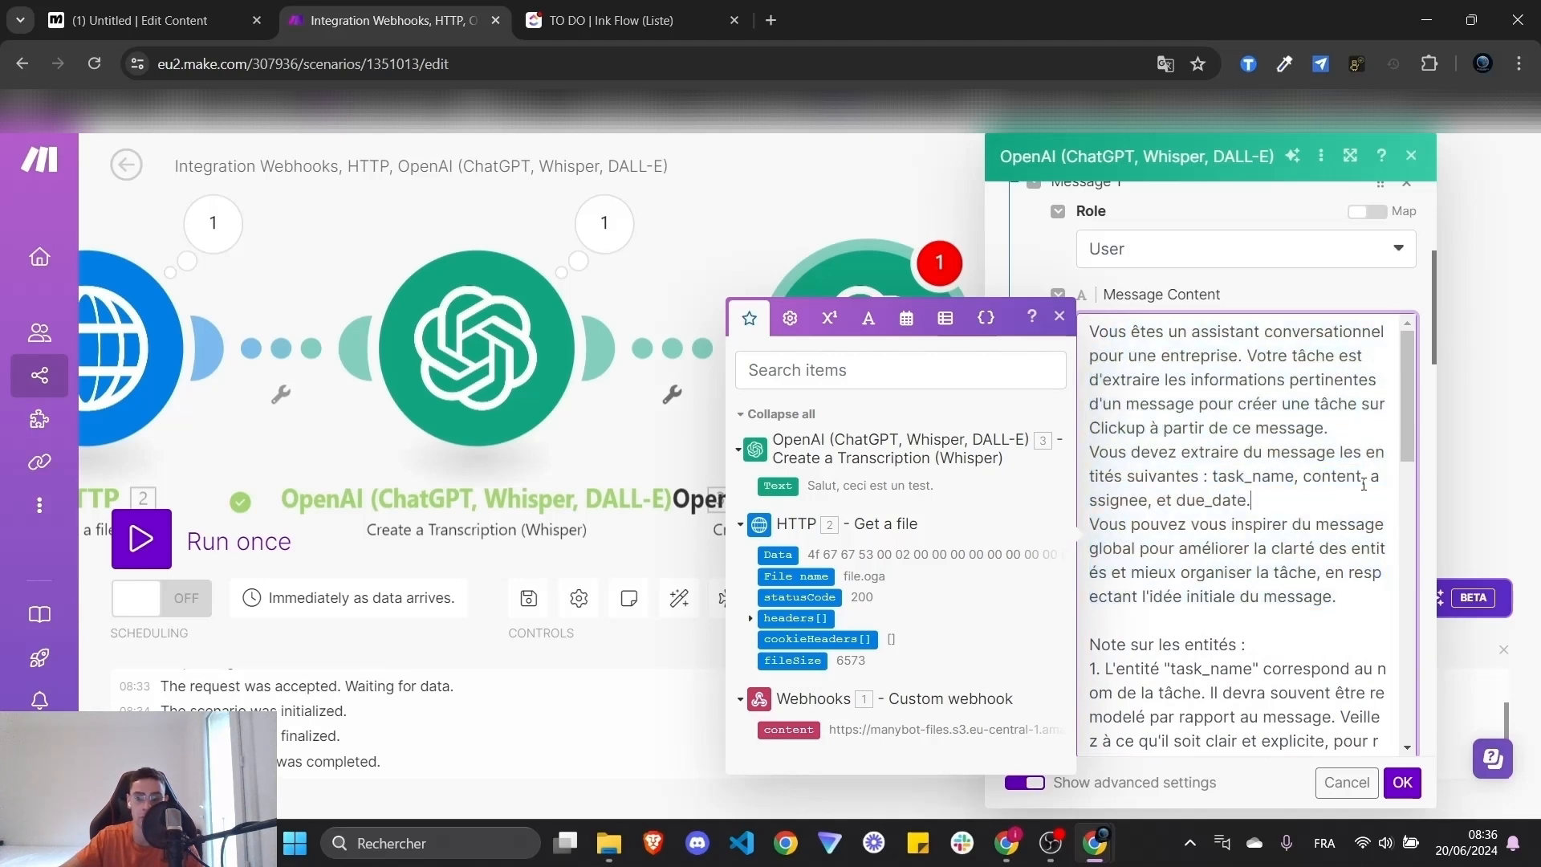
pyautogui.doubleClick(1120, 505)
pyautogui.doubleClick(1224, 502)
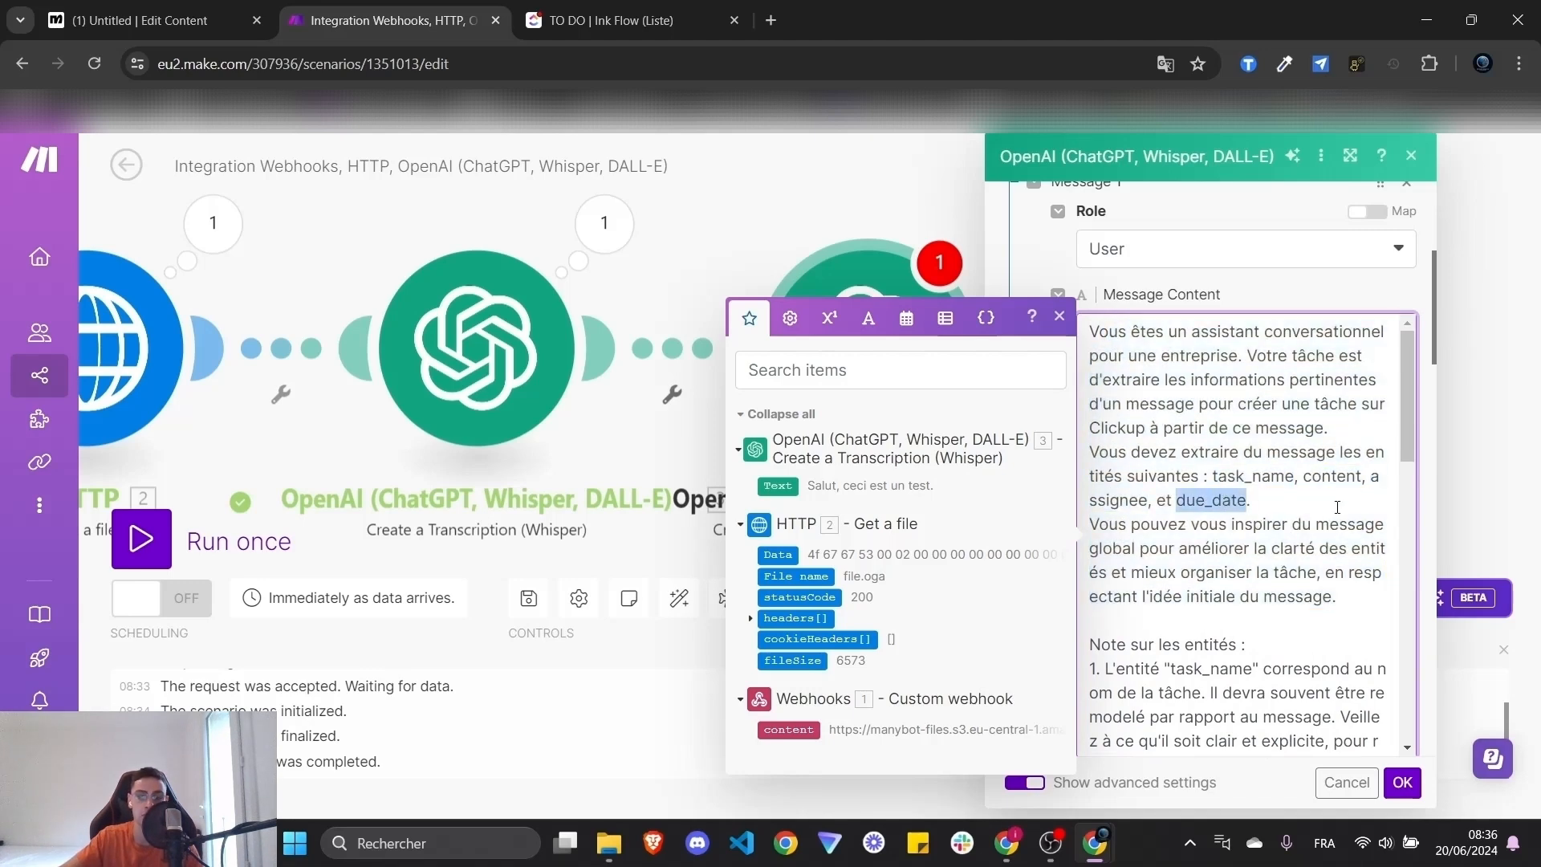
pyautogui.scroll(-3, 1306, 554)
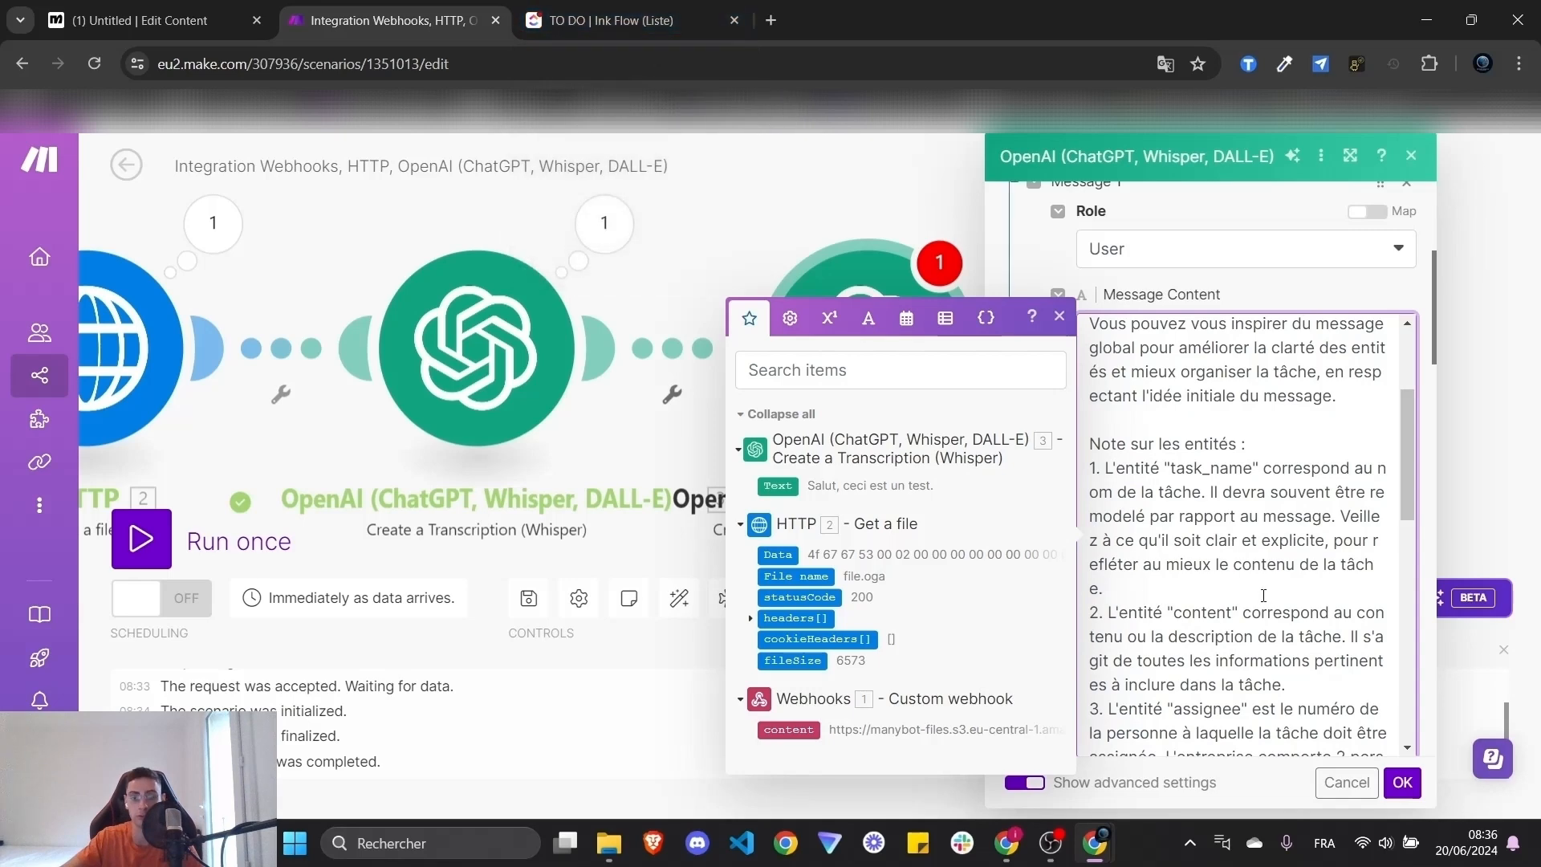
pyautogui.scroll(-5, 1268, 591)
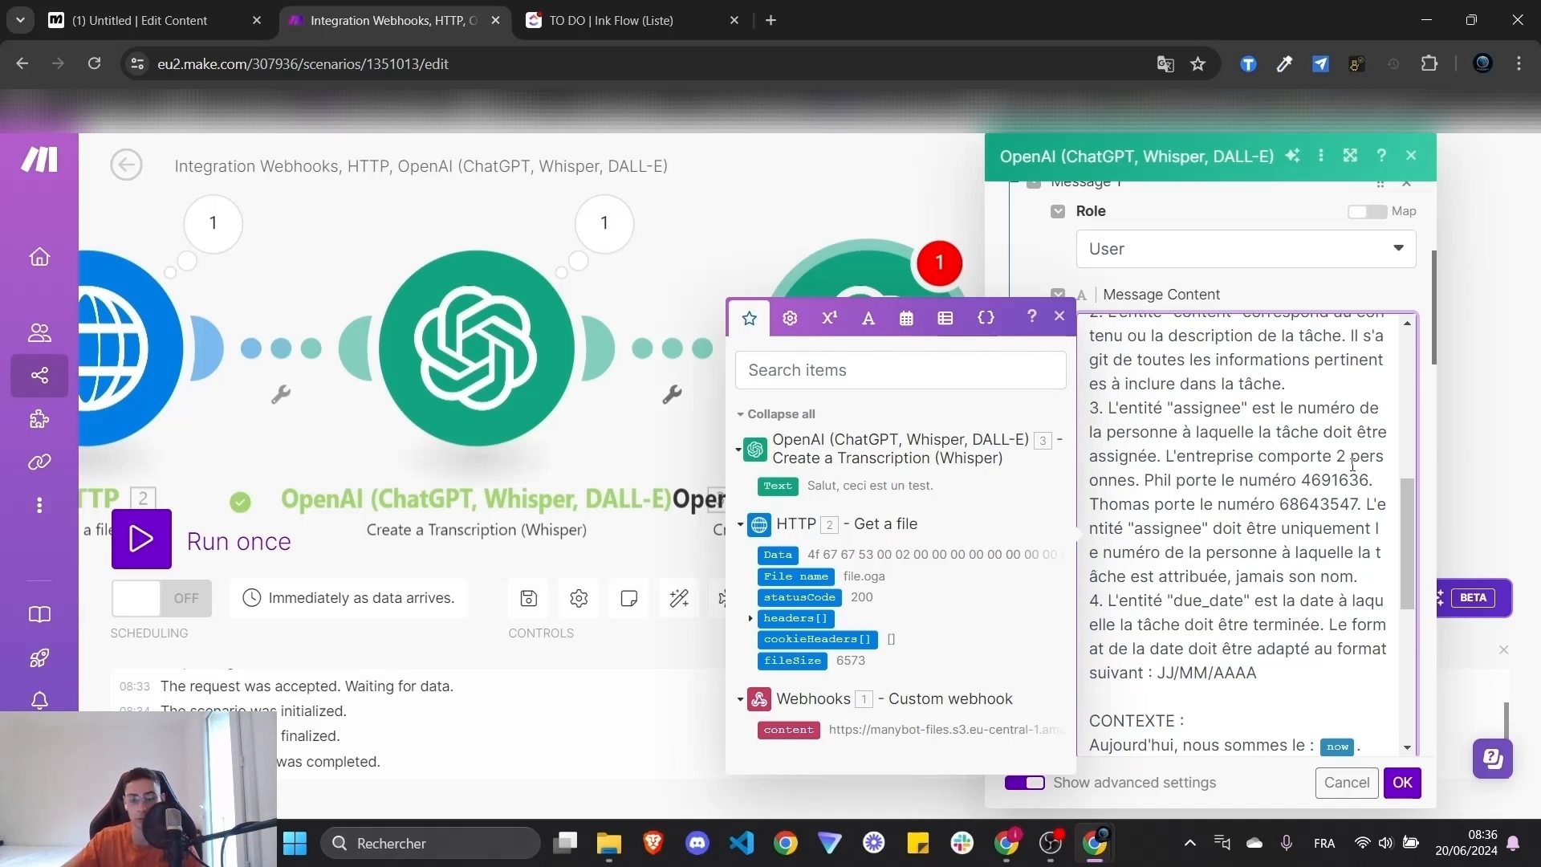
# - Review the prompt sentence listing the two team members' names and numbers
pyautogui.moveTo(1163, 466); pyautogui.dragTo(1367, 509)
pyautogui.click(1150, 482)
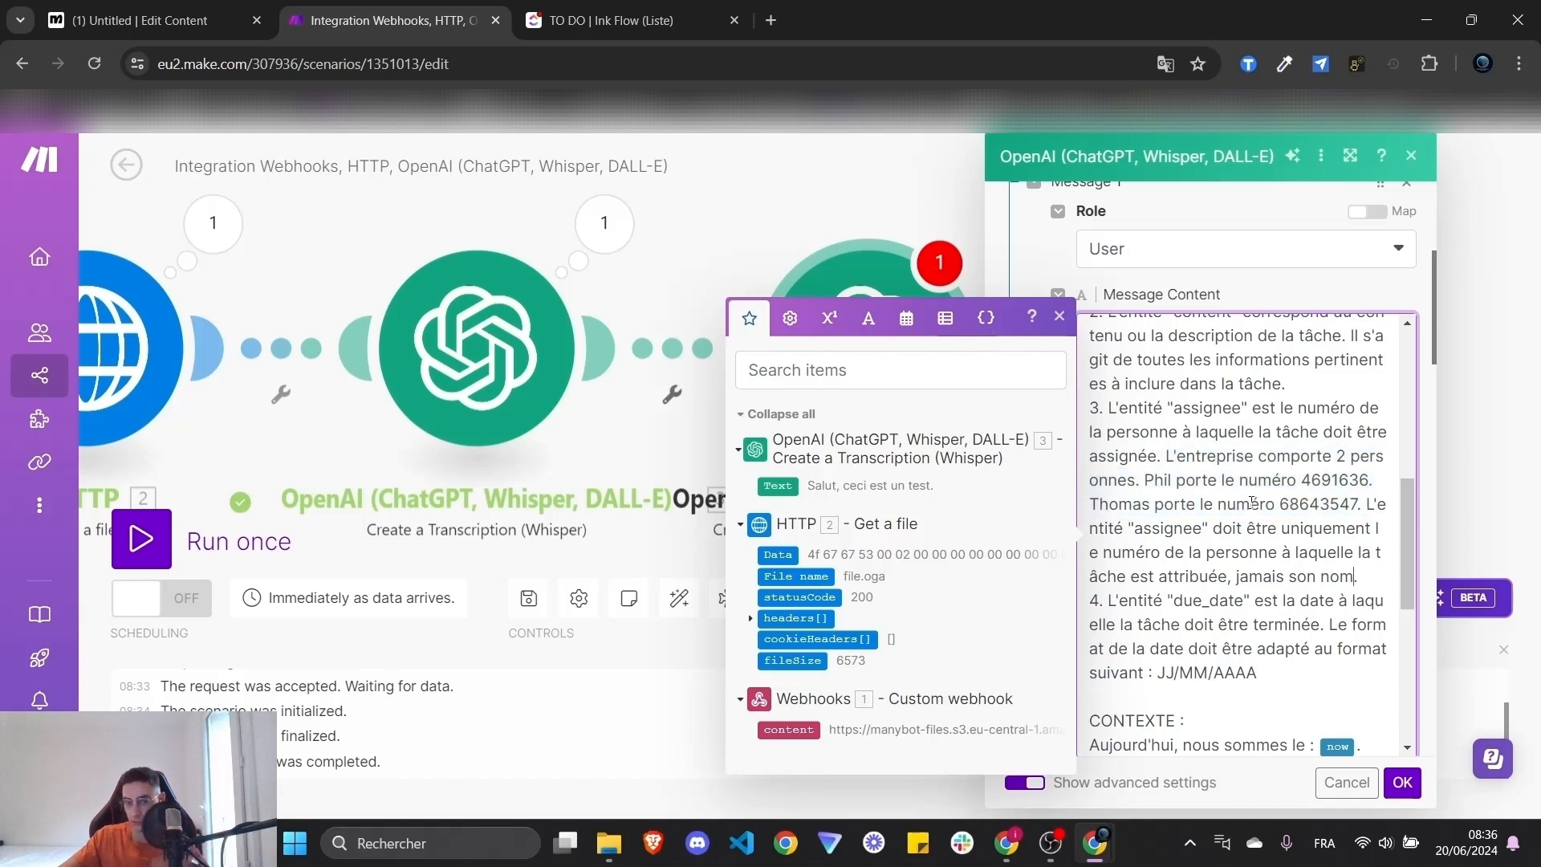
pyautogui.doubleClick(1151, 481)
pyautogui.click(1301, 466)
pyautogui.doubleClick(1160, 480)
pyautogui.click(1324, 482)
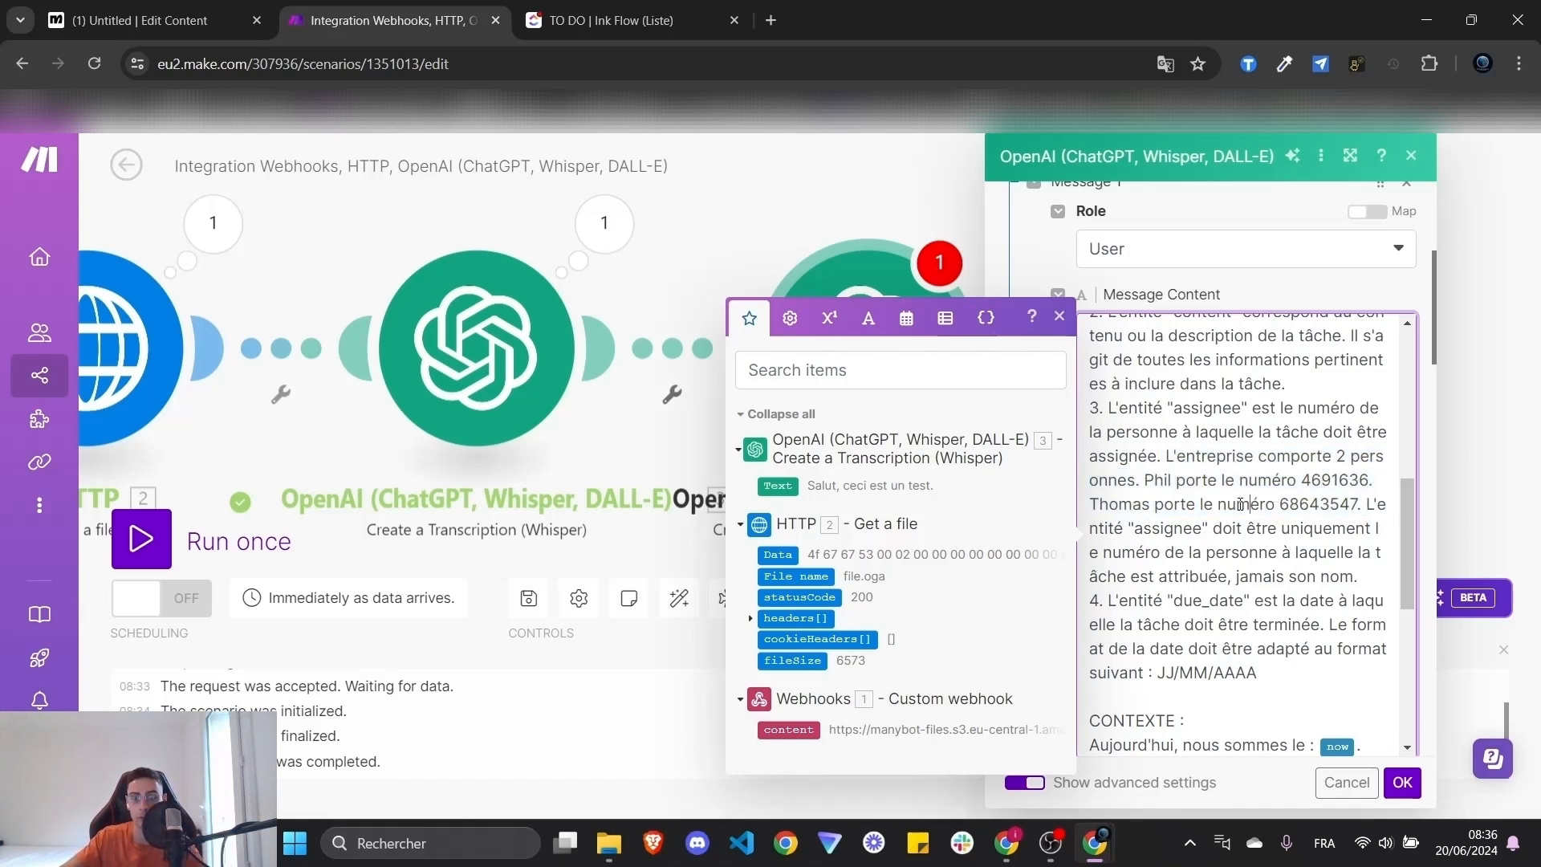
pyautogui.doubleClick(1167, 482)
pyautogui.doubleClick(1334, 480)
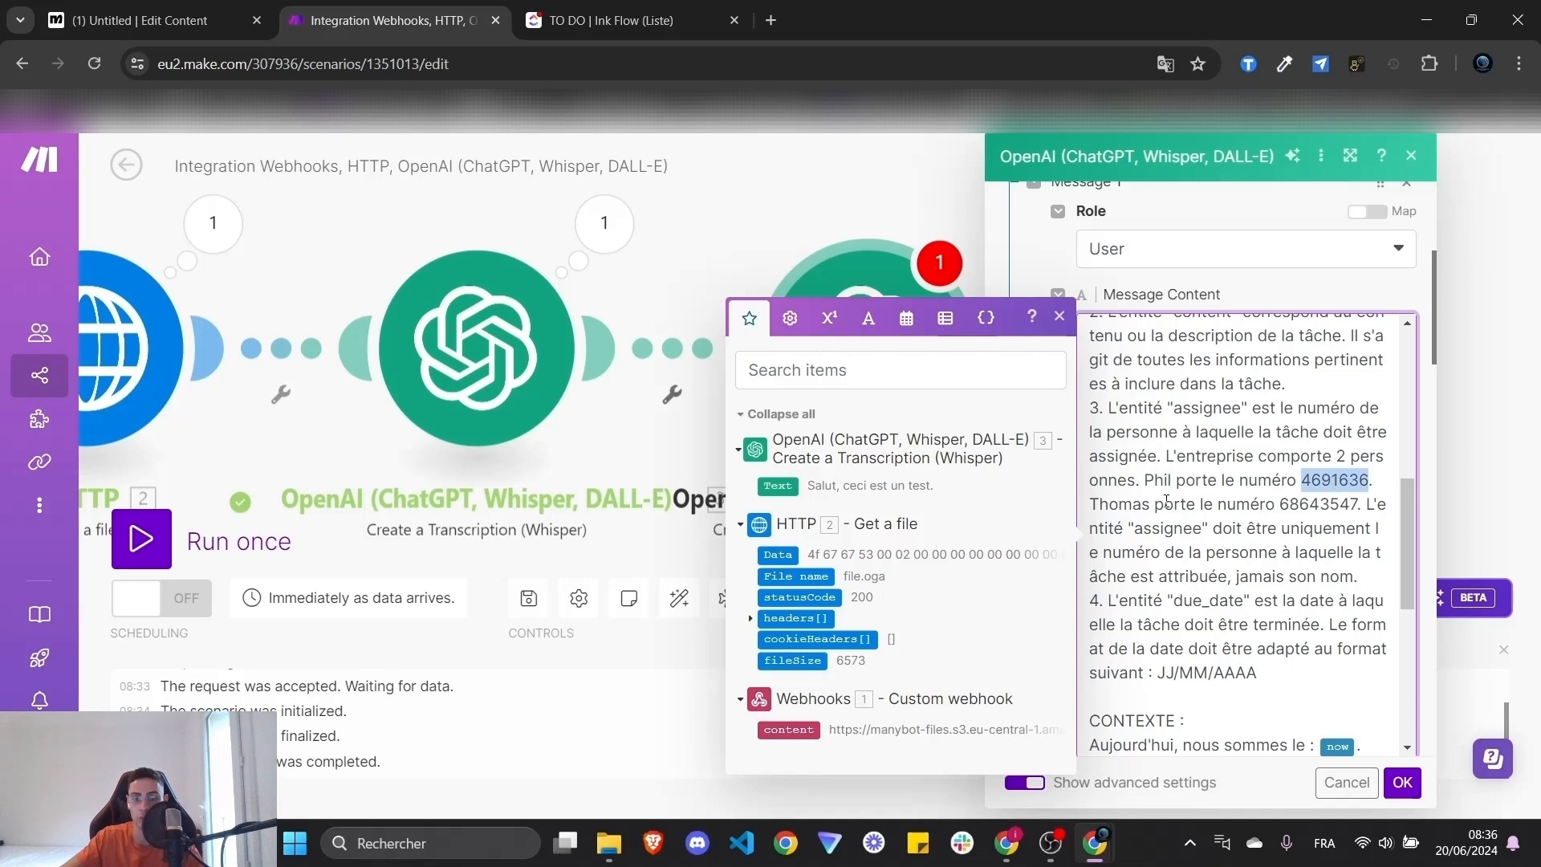
pyautogui.doubleClick(1123, 504)
pyautogui.doubleClick(1319, 504)
pyautogui.click(1321, 504)
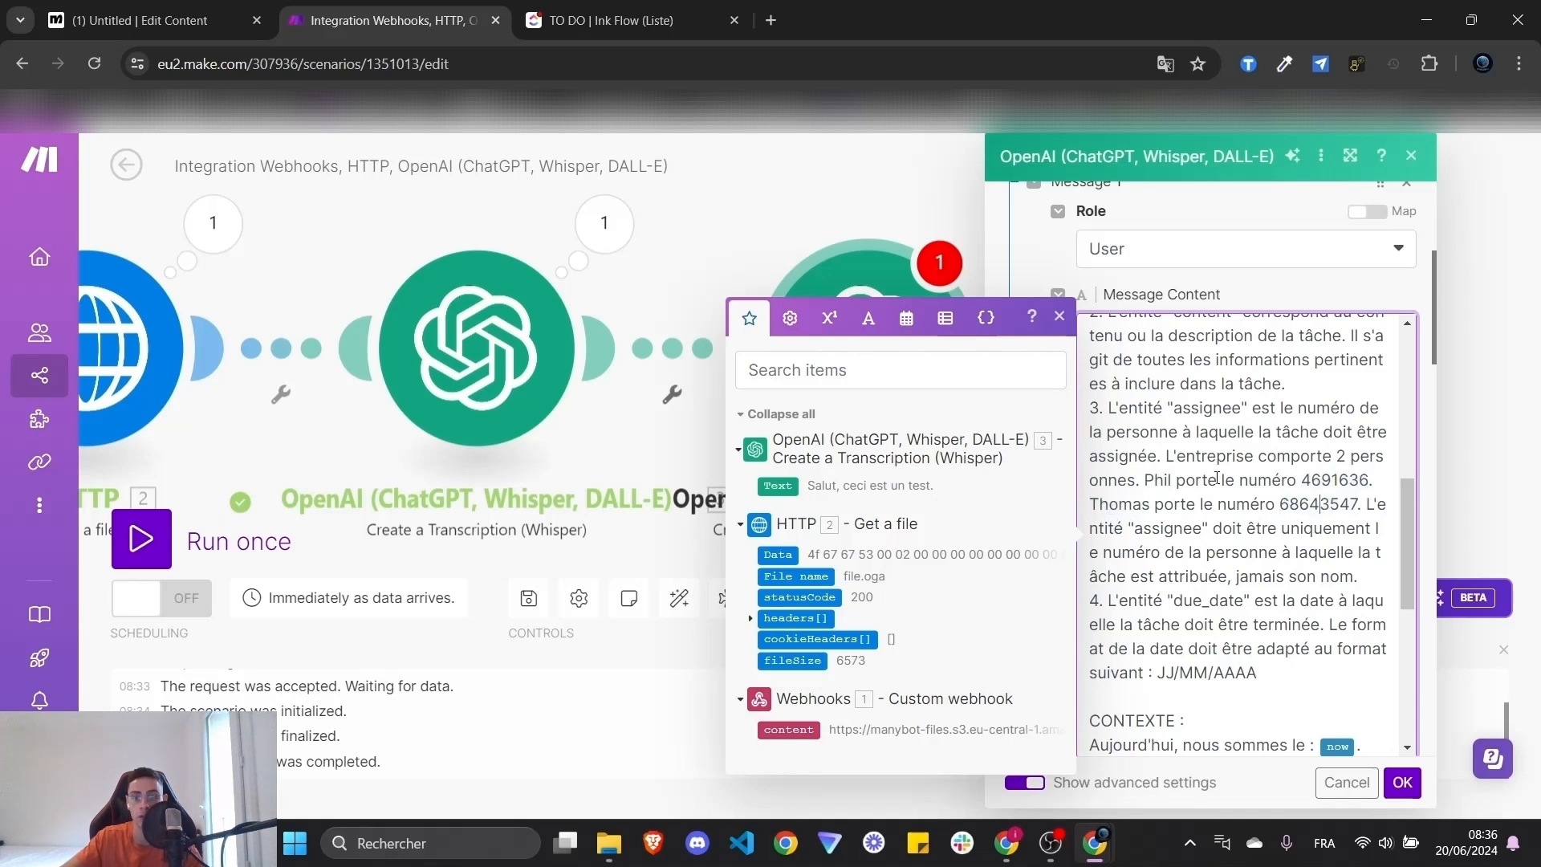
# - Replace the 2.text pill with the Whisper module's '3. Text' in Message Content and click OK
pyautogui.moveTo(1146, 481); pyautogui.dragTo(1360, 504)
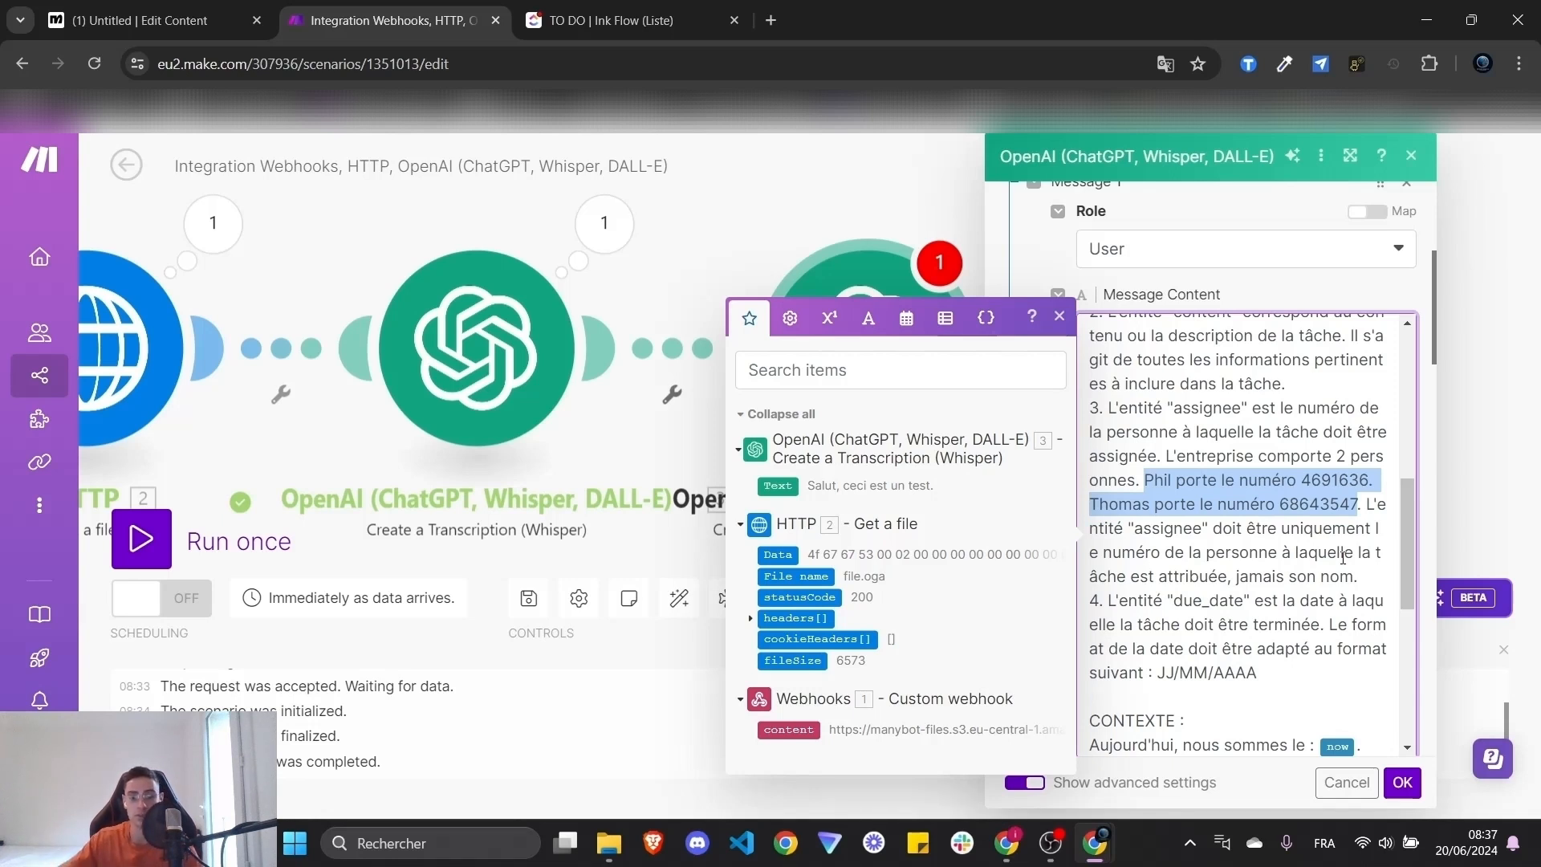
pyautogui.click(1294, 592)
pyautogui.scroll(-5, 1294, 593)
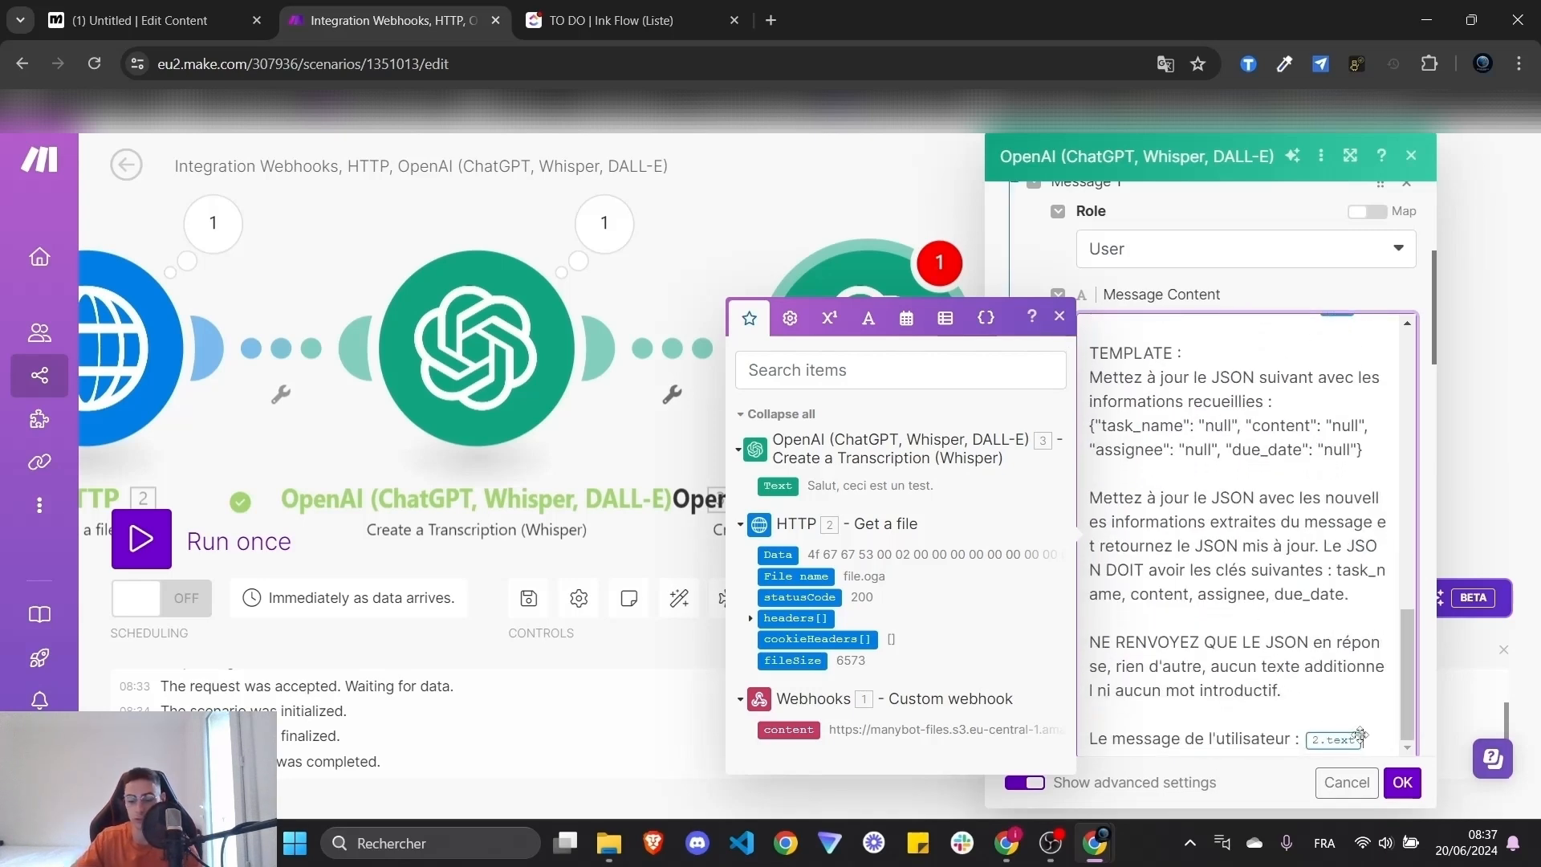
pyautogui.press('BackSpace')
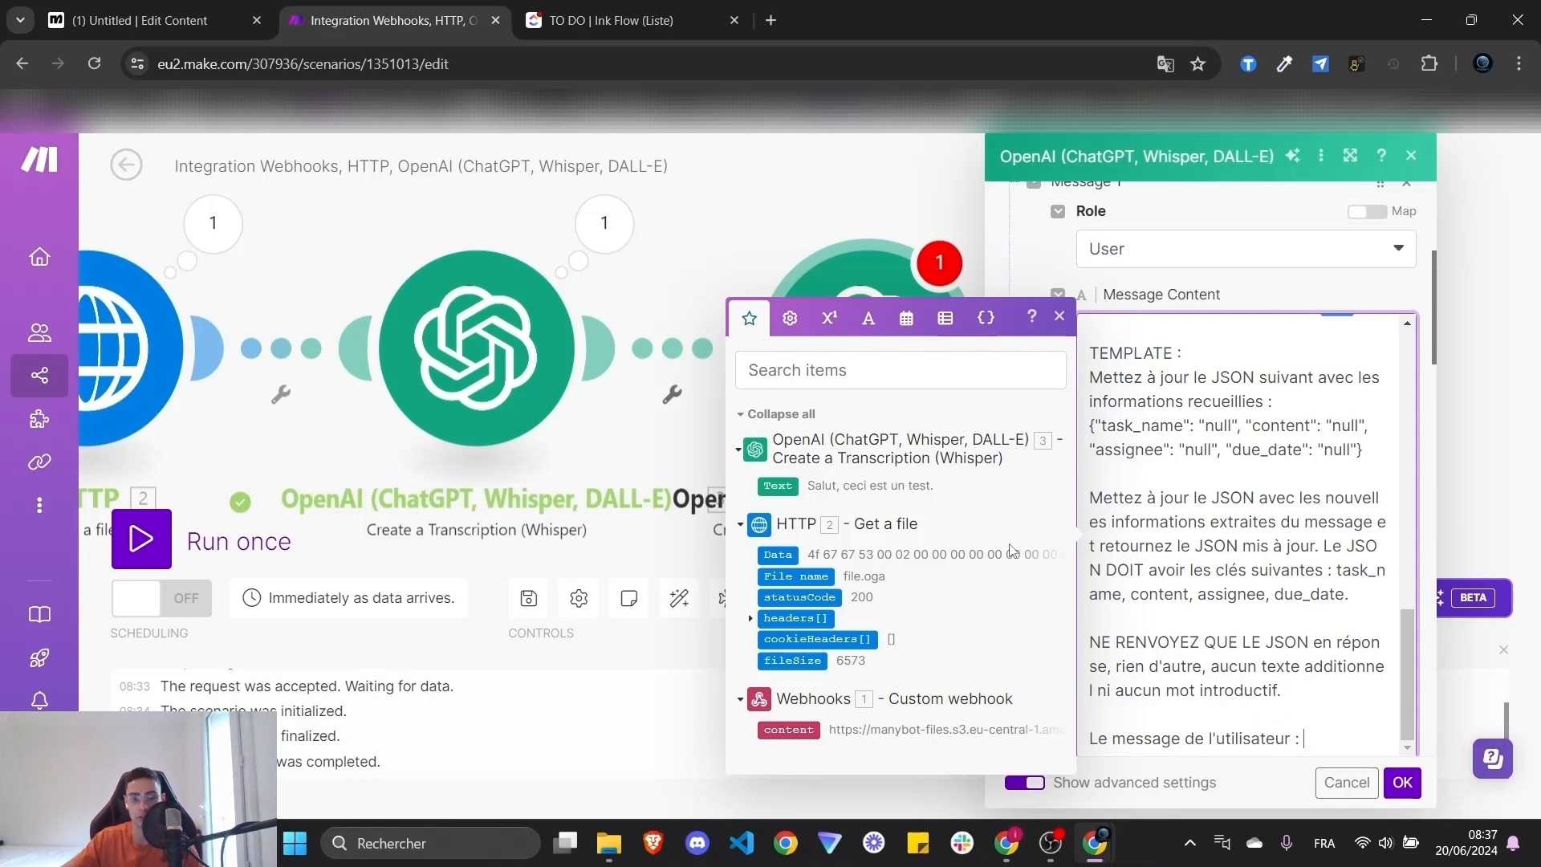
pyautogui.click(777, 485)
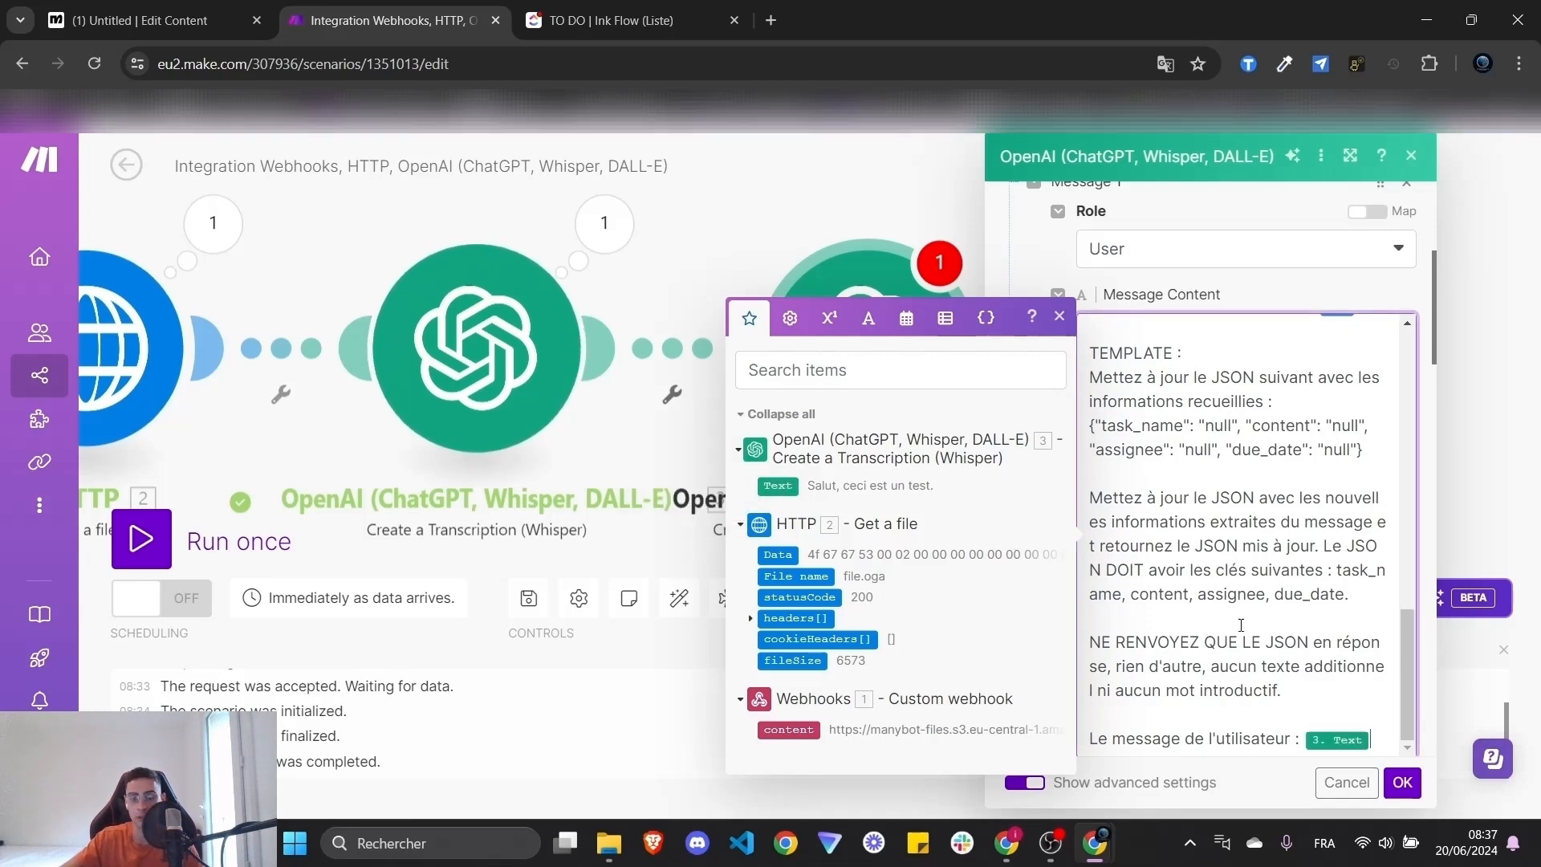
pyautogui.scroll(10, 1358, 687)
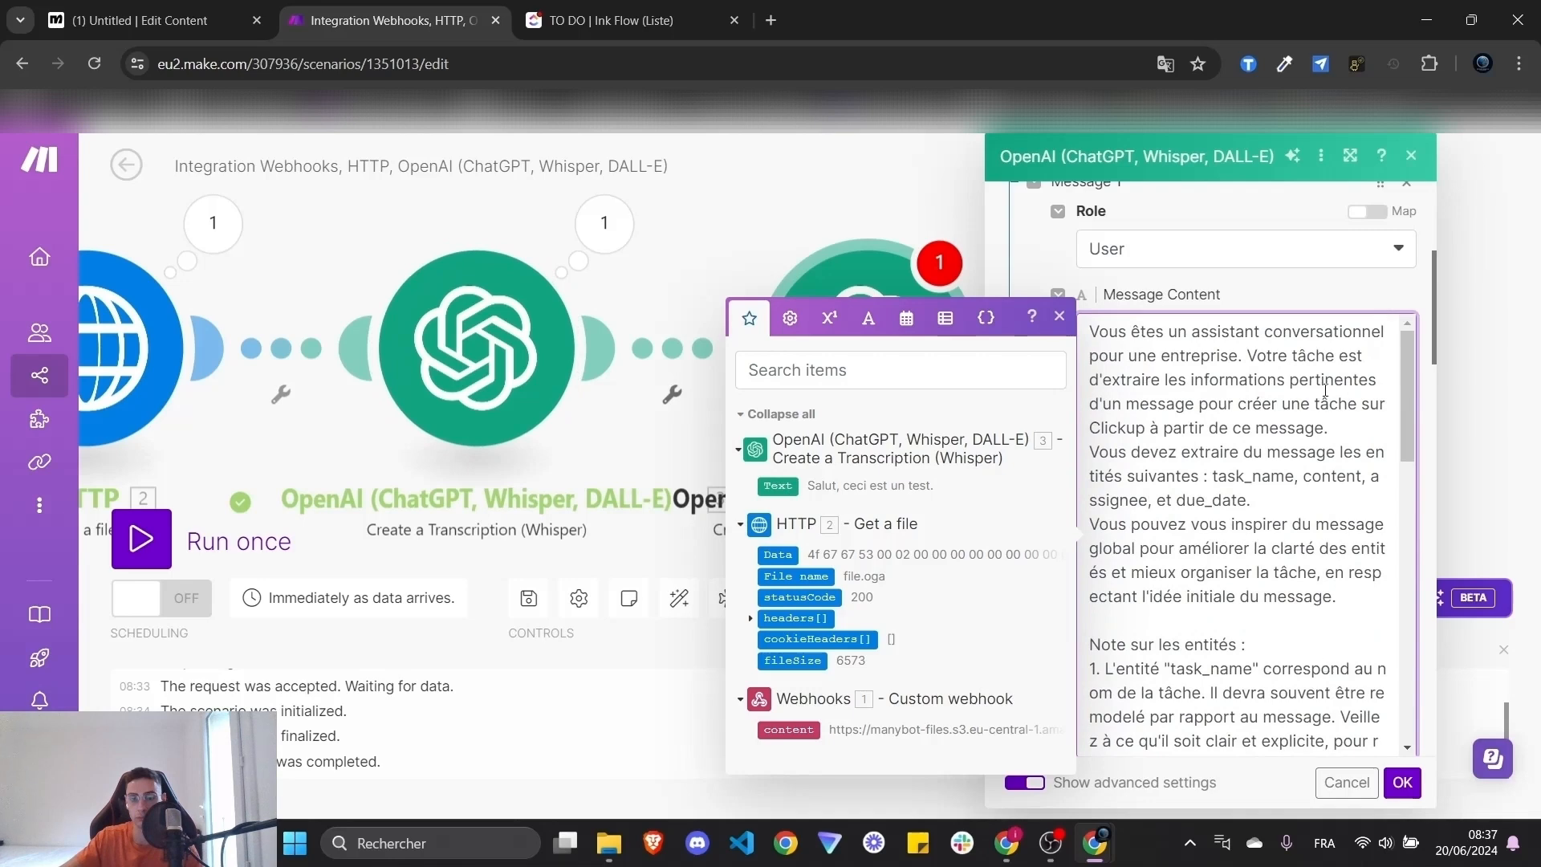
pyautogui.scroll(-10, 1325, 391)
pyautogui.click(1402, 782)
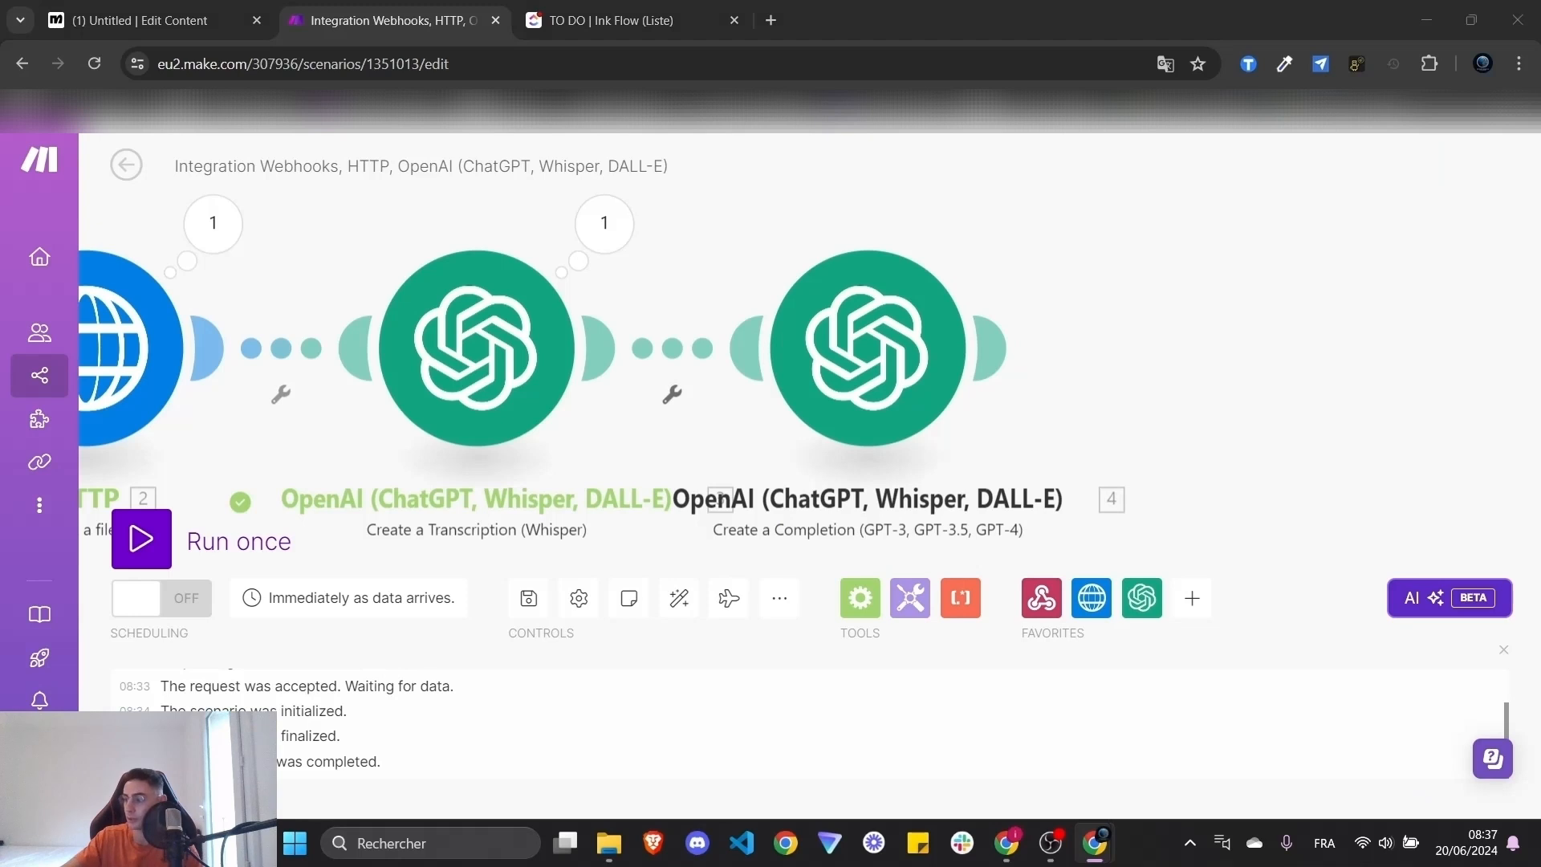
# - Add another module after GPT-4o, search 'j', and choose JSON > Parse JSON
pyautogui.click(1036, 341)
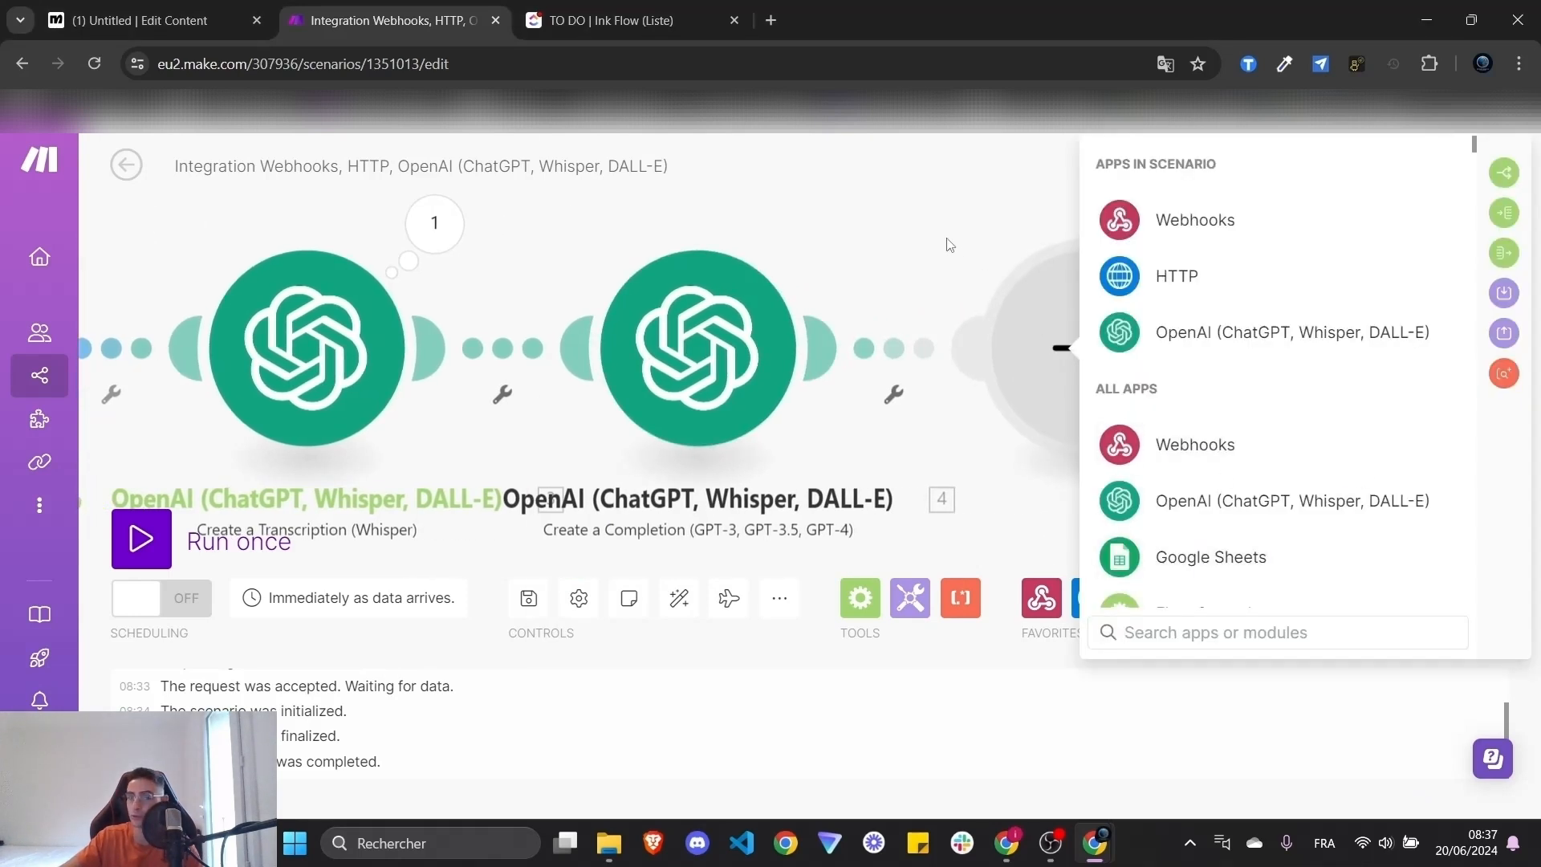
pyautogui.scroll(-5, 1263, 450)
pyautogui.scroll(4, 1263, 457)
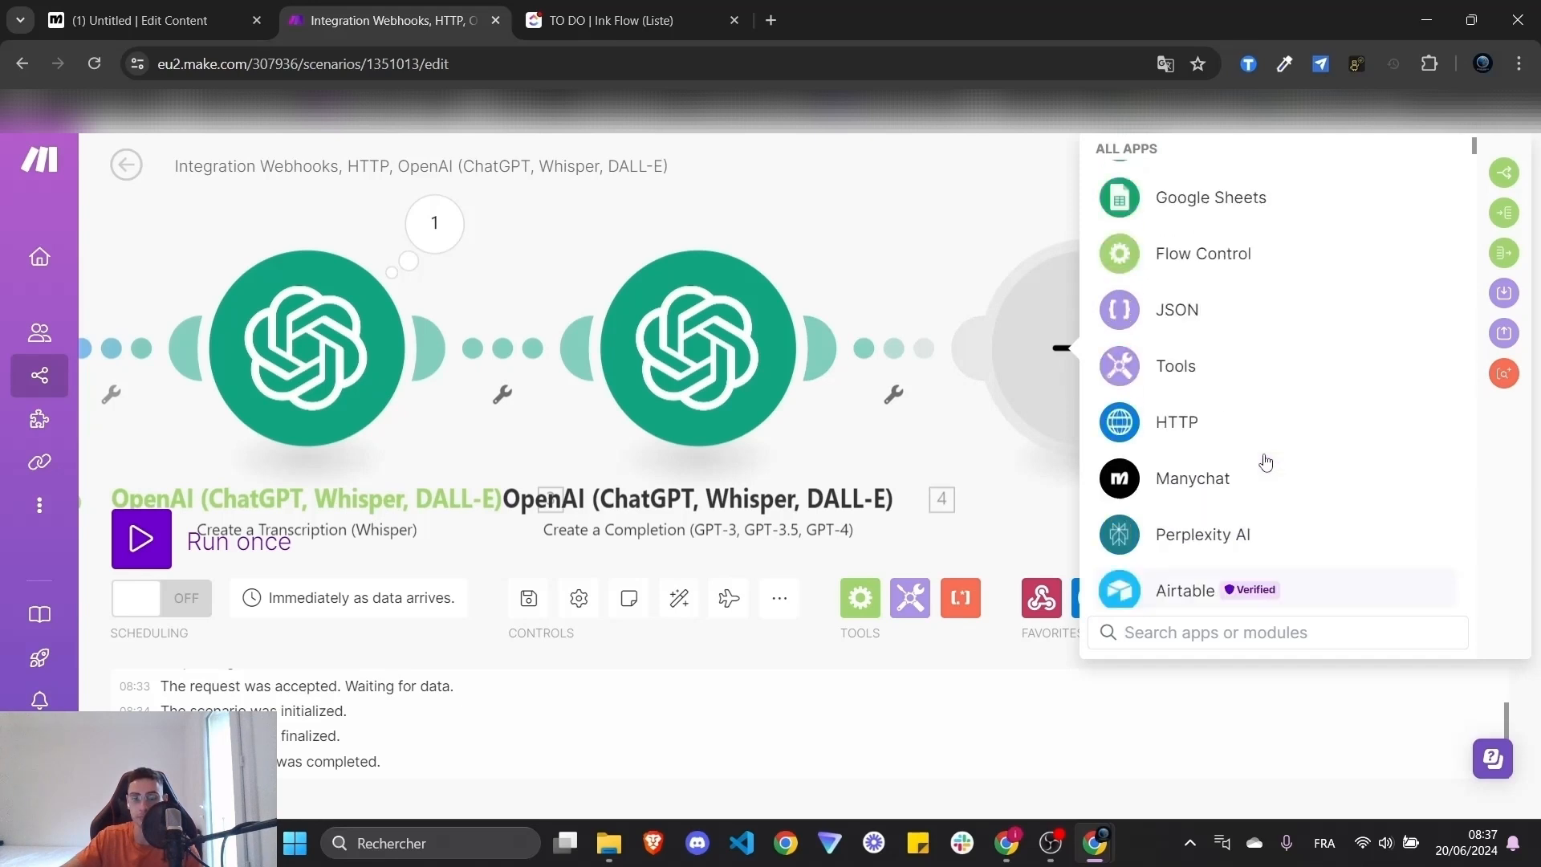
pyautogui.write('j')
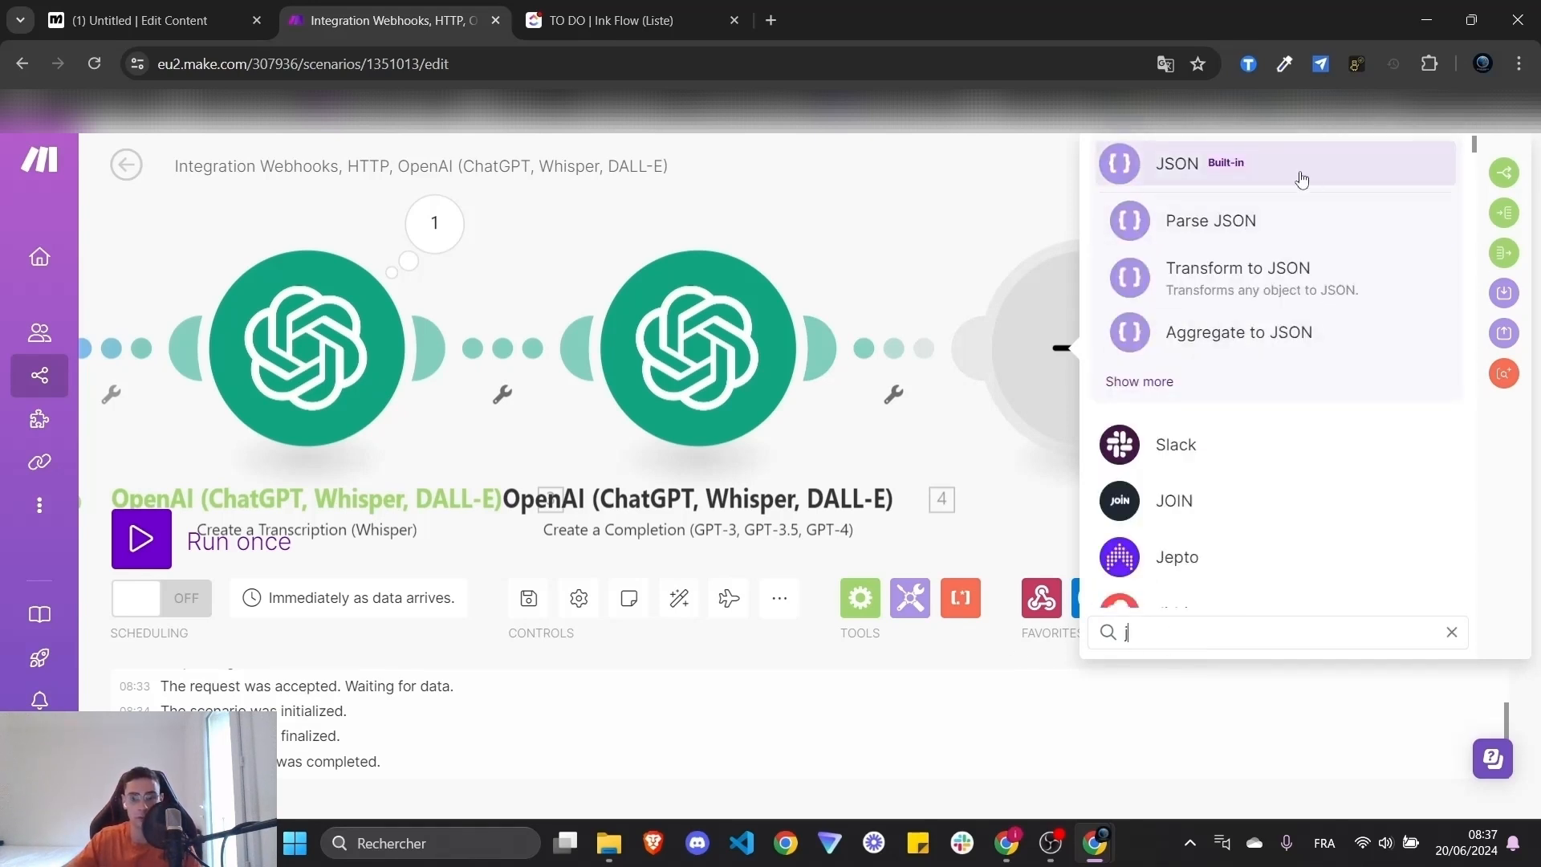
pyautogui.click(1271, 232)
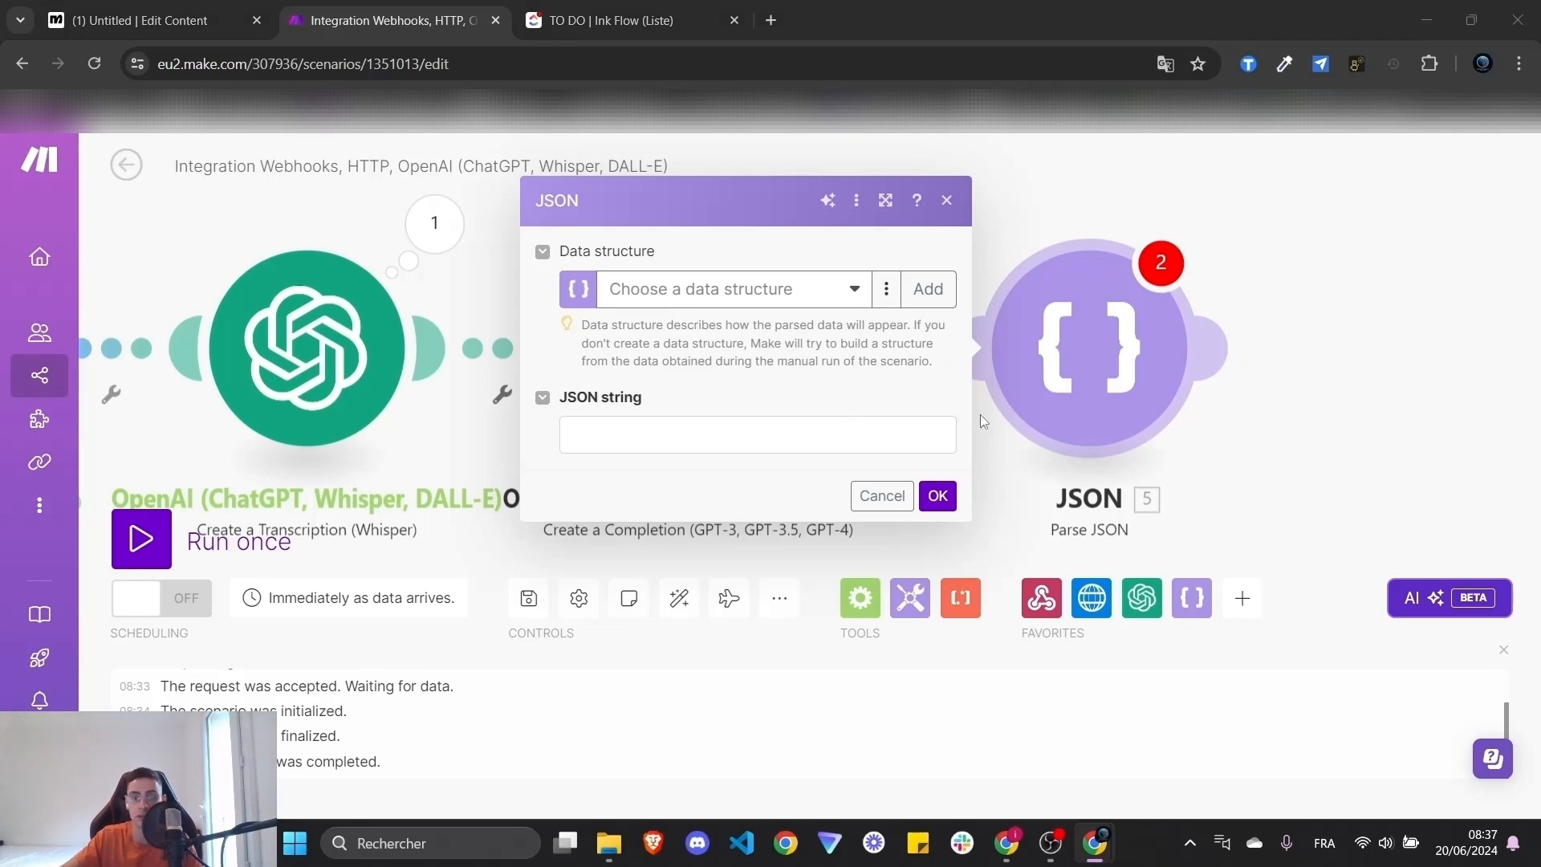
# - Review the completion prompt's JSON template keys: task_name, content, assignee and due_date
pyautogui.click(1426, 354)
pyautogui.click(665, 345)
pyautogui.scroll(-6, 1057, 528)
pyautogui.scroll(-6, 1056, 528)
pyautogui.scroll(3, 1060, 354)
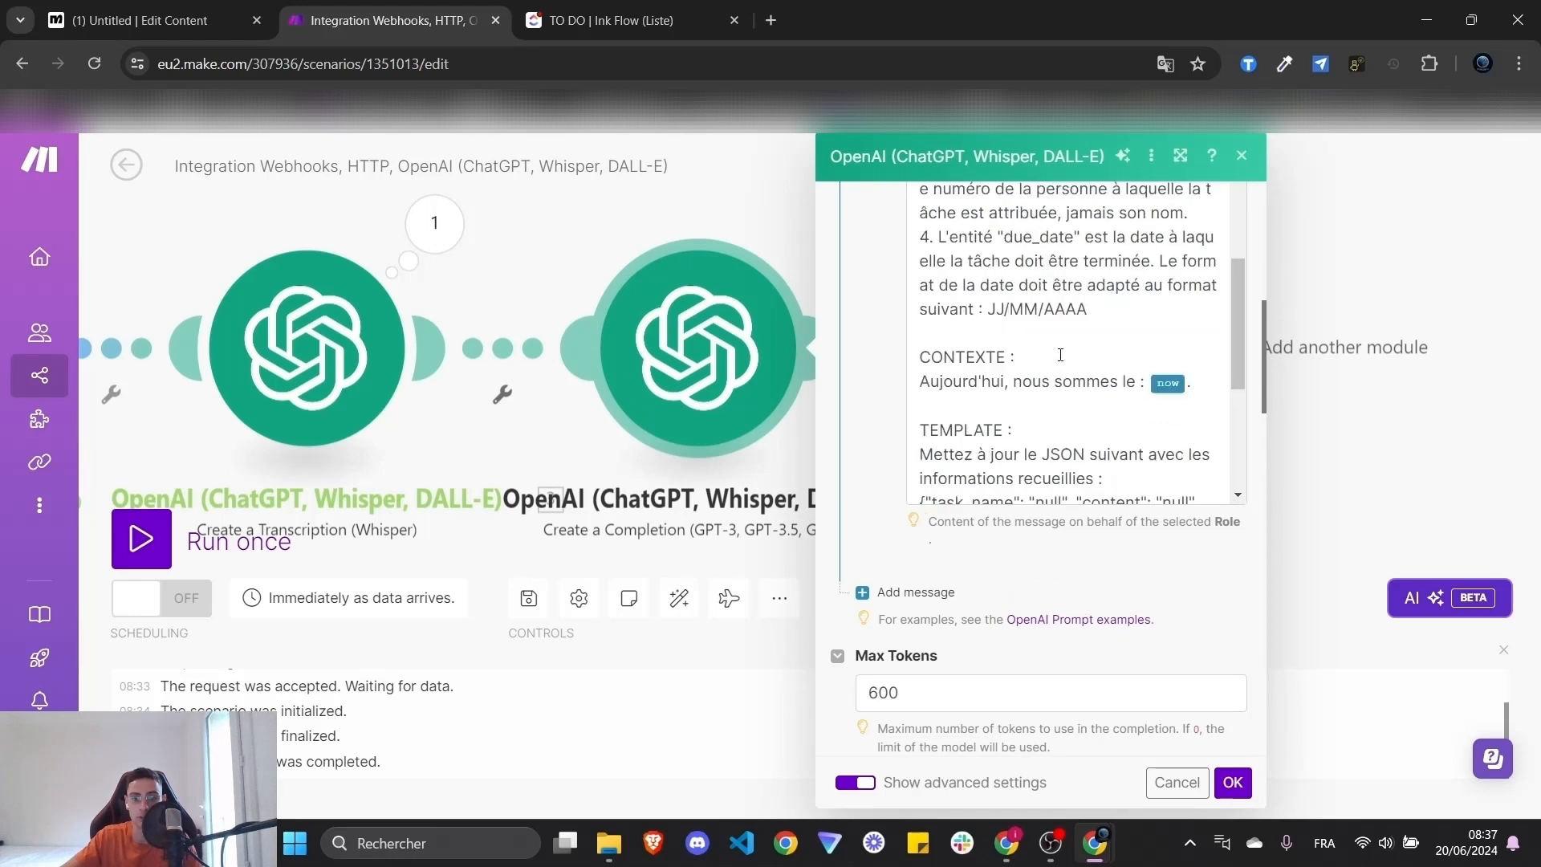
pyautogui.scroll(-3, 1060, 354)
pyautogui.doubleClick(962, 372)
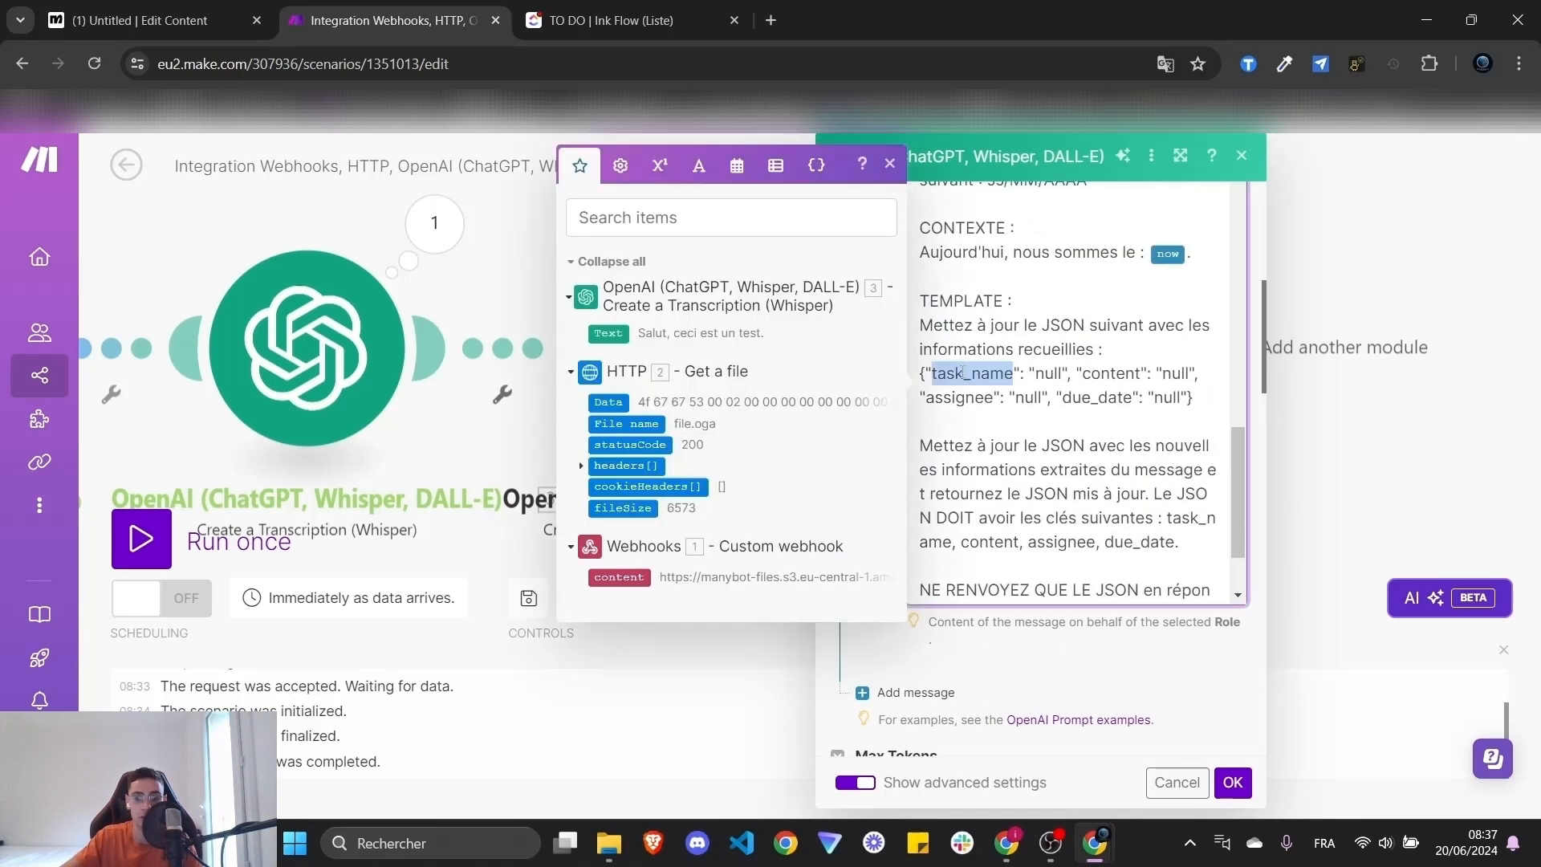
pyautogui.doubleClick(1109, 372)
pyautogui.doubleClick(959, 396)
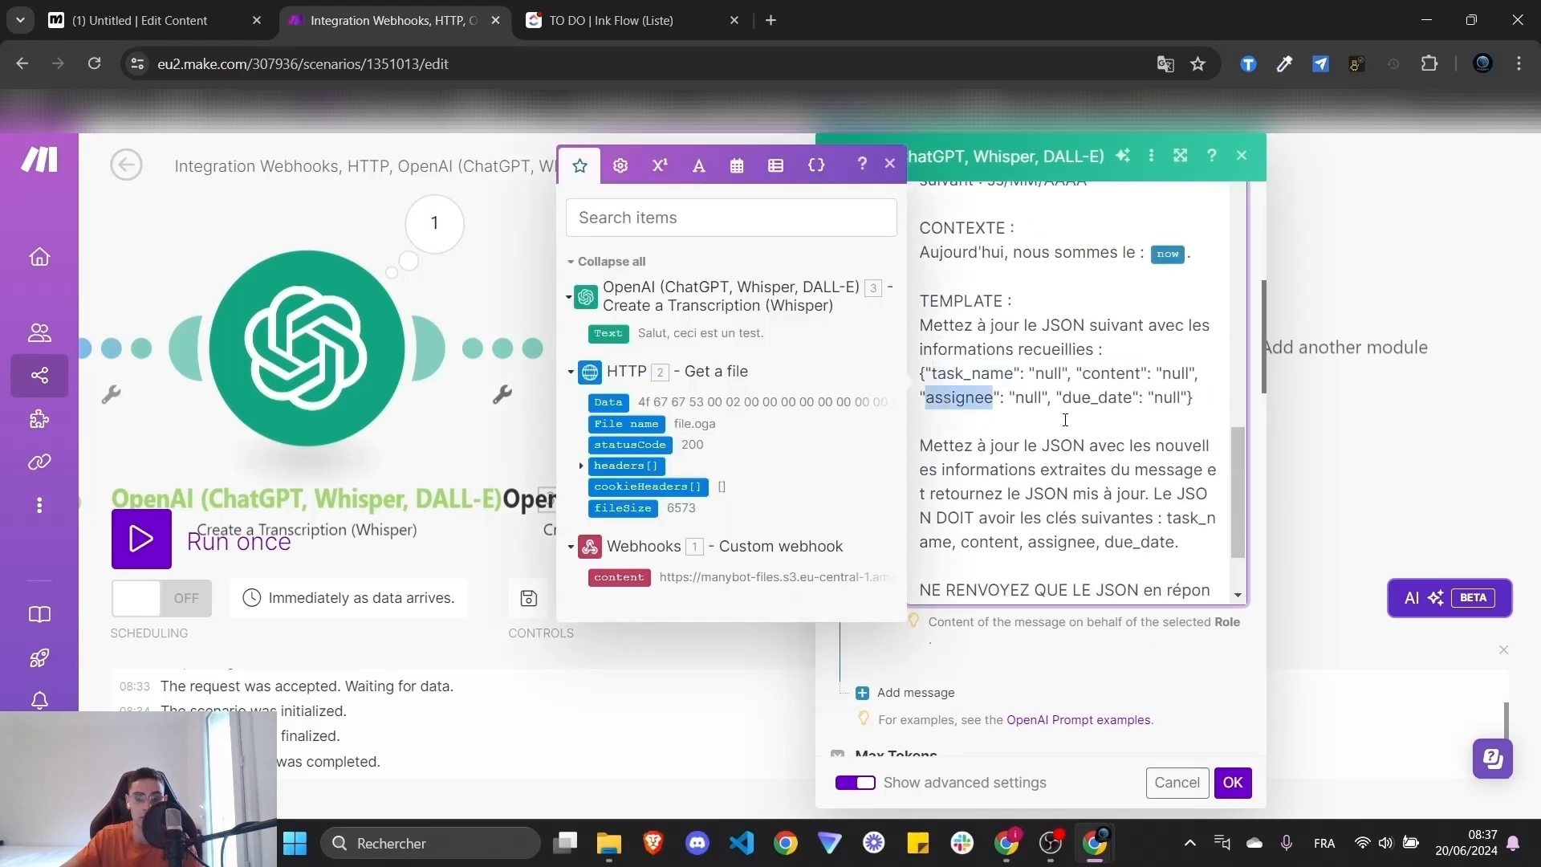
pyautogui.doubleClick(1110, 397)
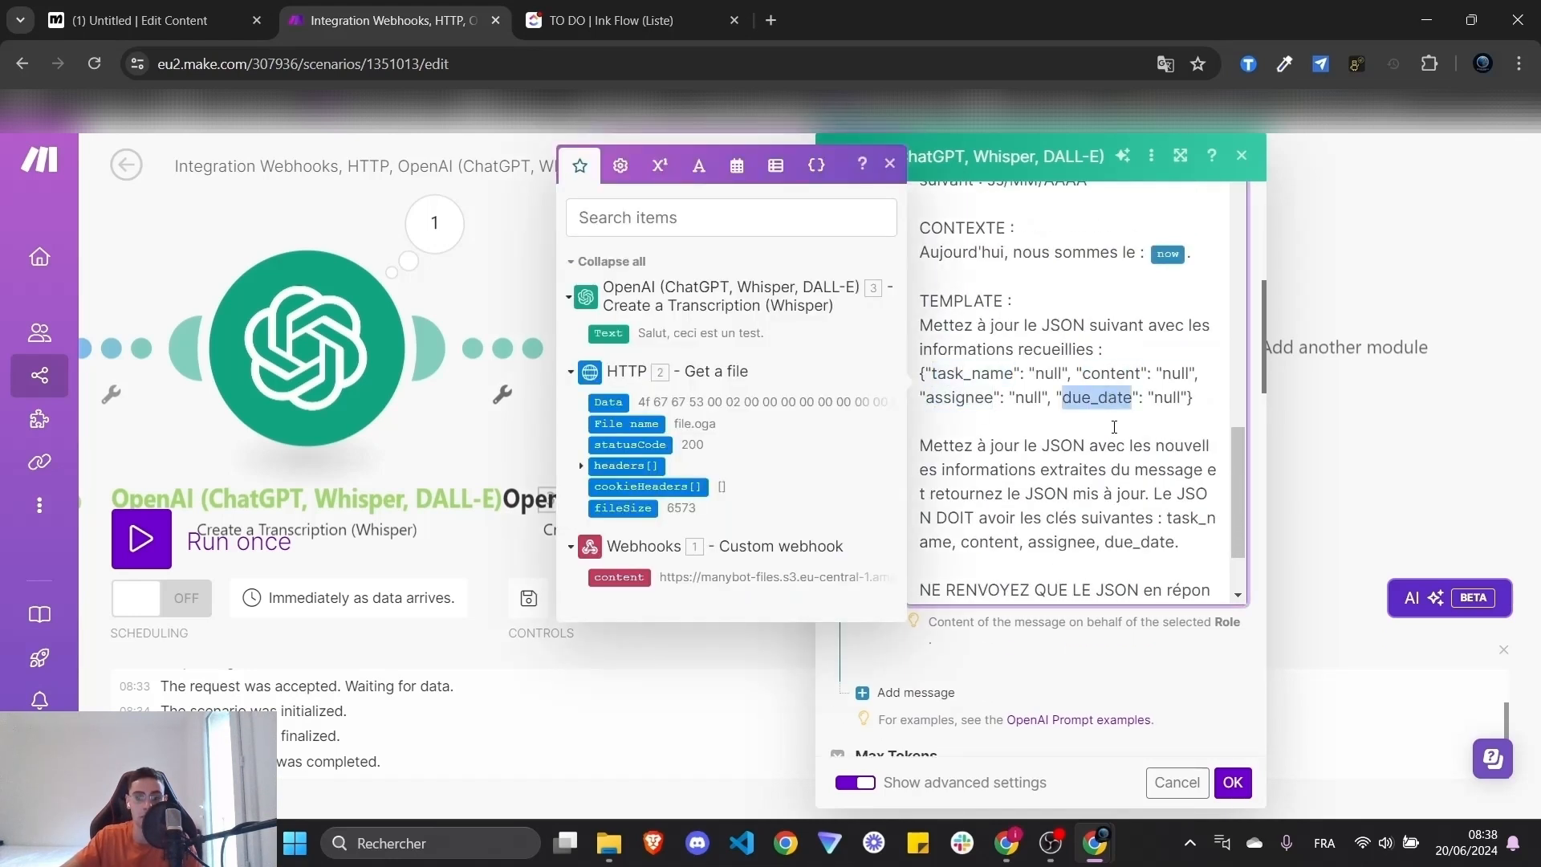
pyautogui.click(1374, 419)
# - Start a new Parse JSON data structure named clickup_2, then abandon it unsaved
pyautogui.click(1033, 347)
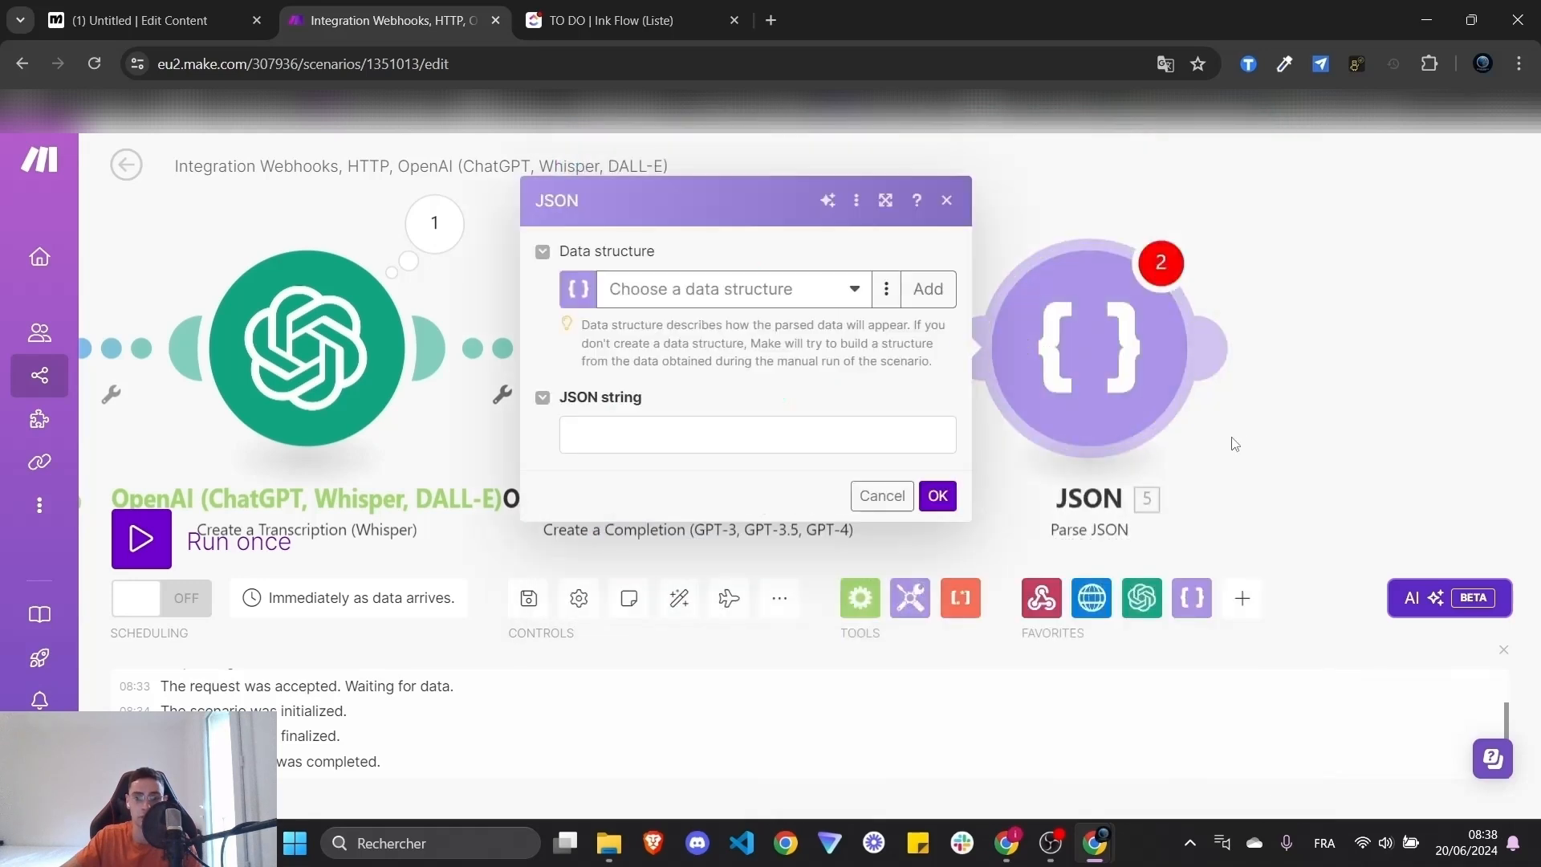
pyautogui.click(886, 289)
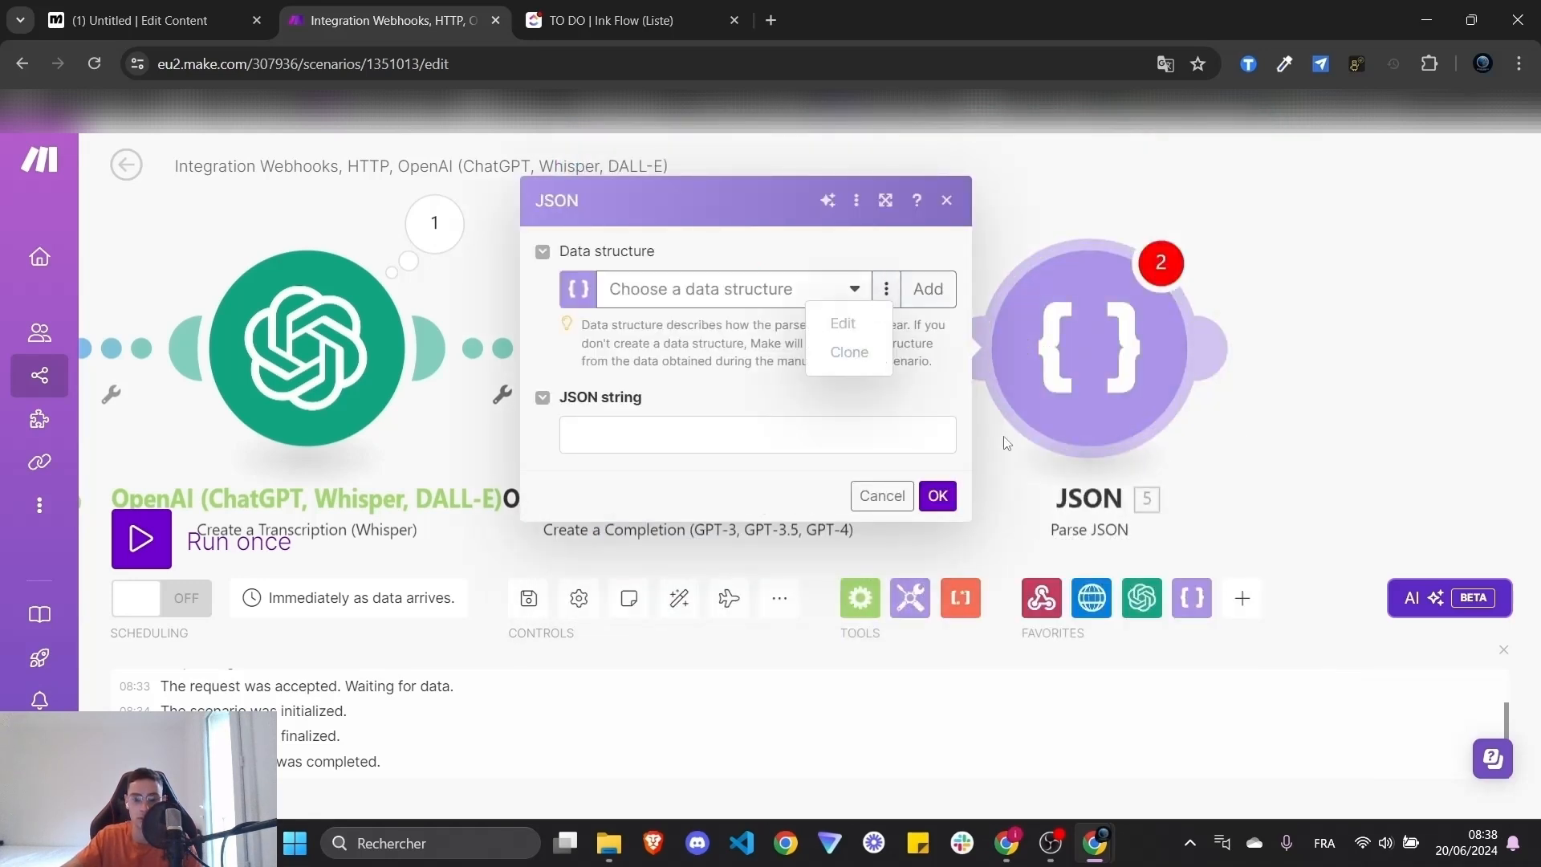
pyautogui.click(928, 289)
pyautogui.tripleClick(1130, 254)
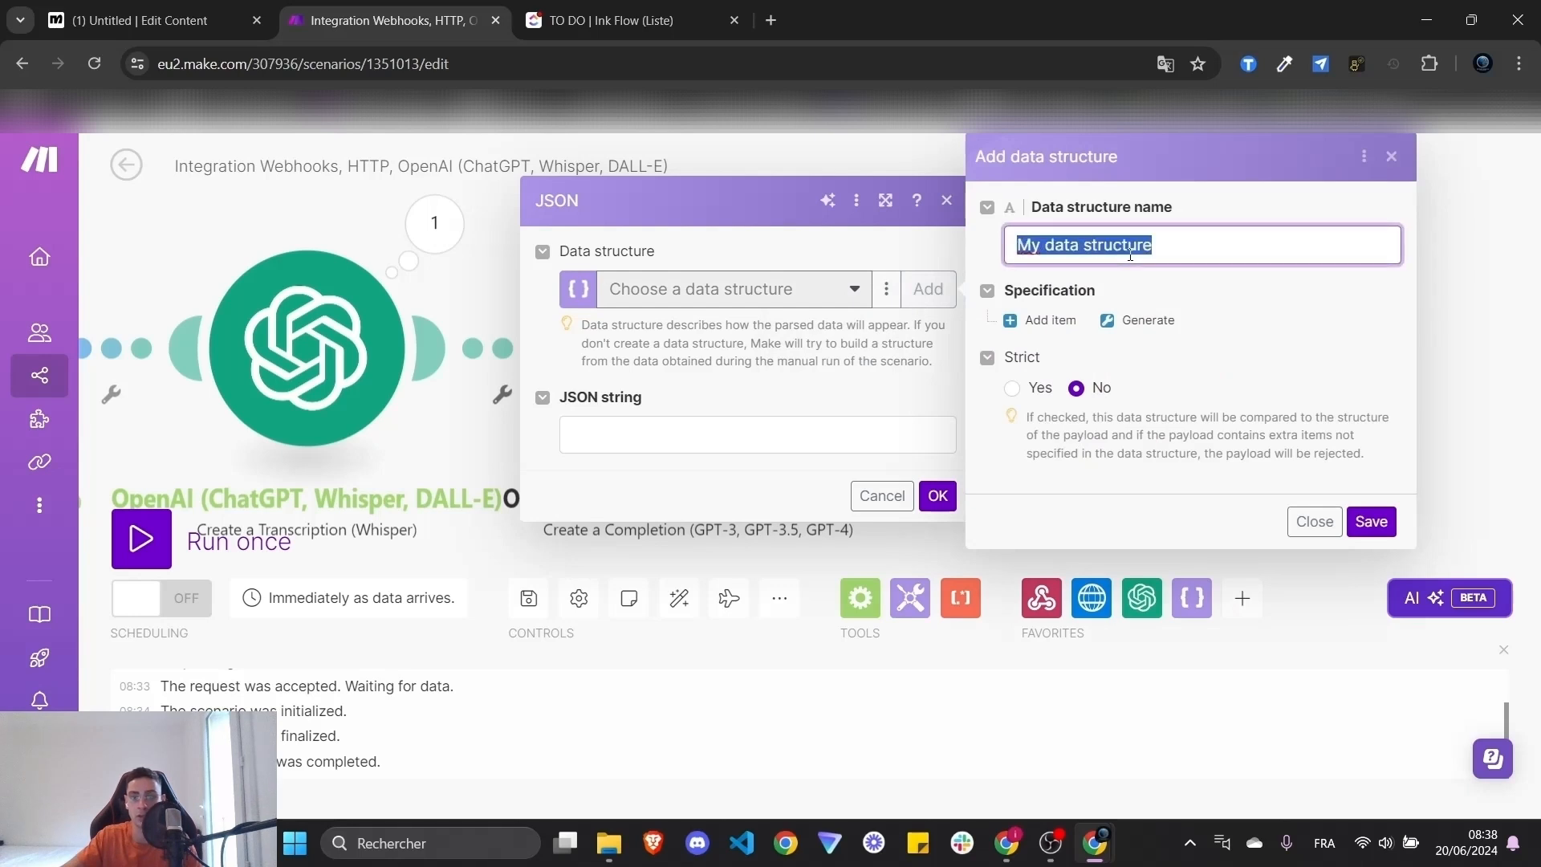
pyautogui.write('clickpu')
pyautogui.press('BackSpace')
pyautogui.press('BackSpace')
pyautogui.press('Down')
pyautogui.press('Return')
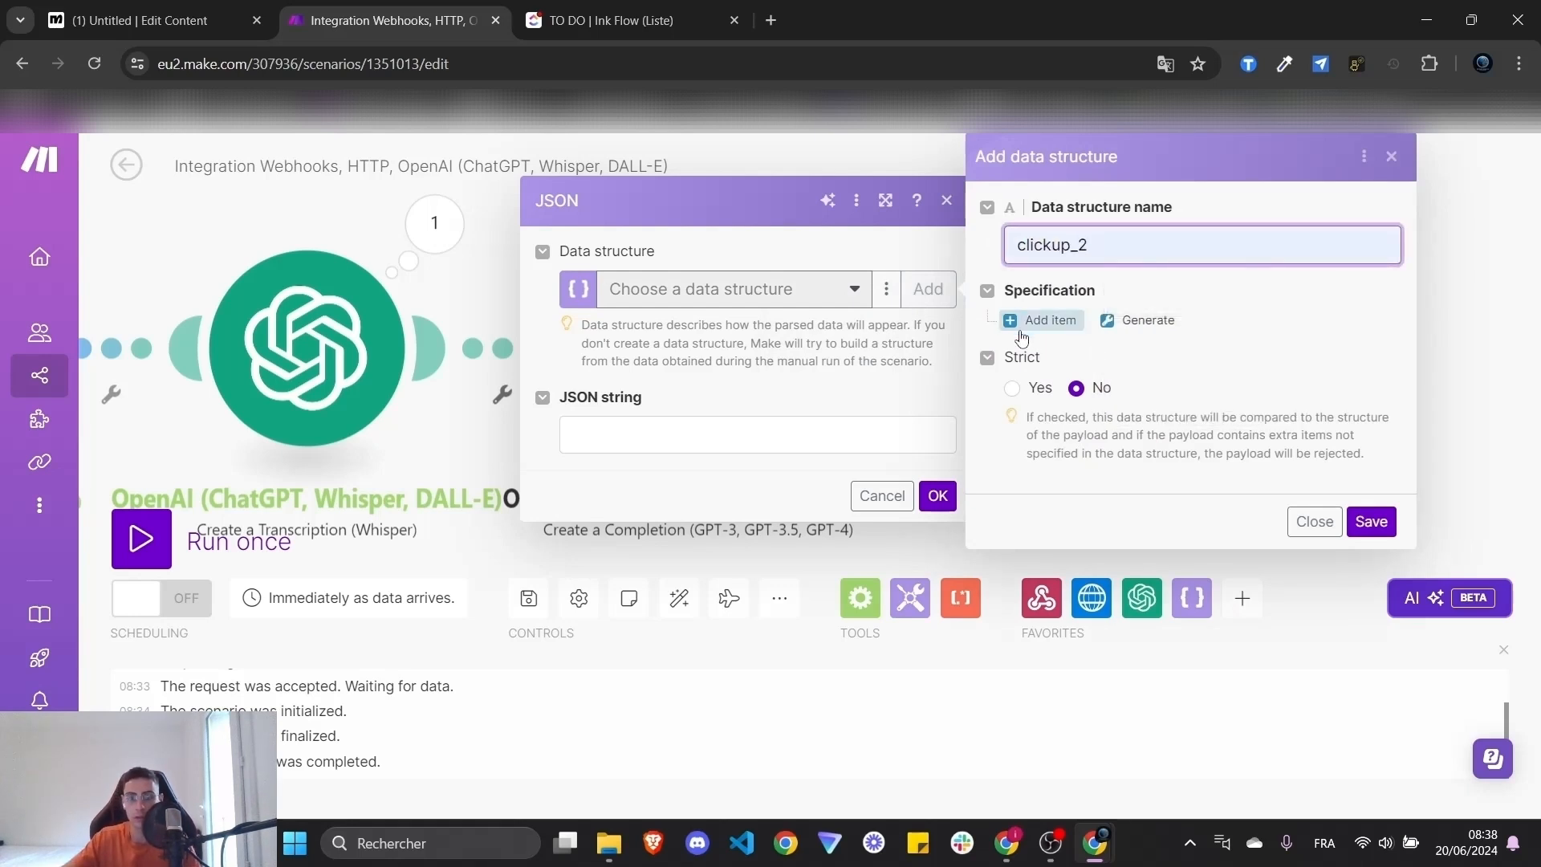
pyautogui.click(1368, 521)
pyautogui.click(1515, 320)
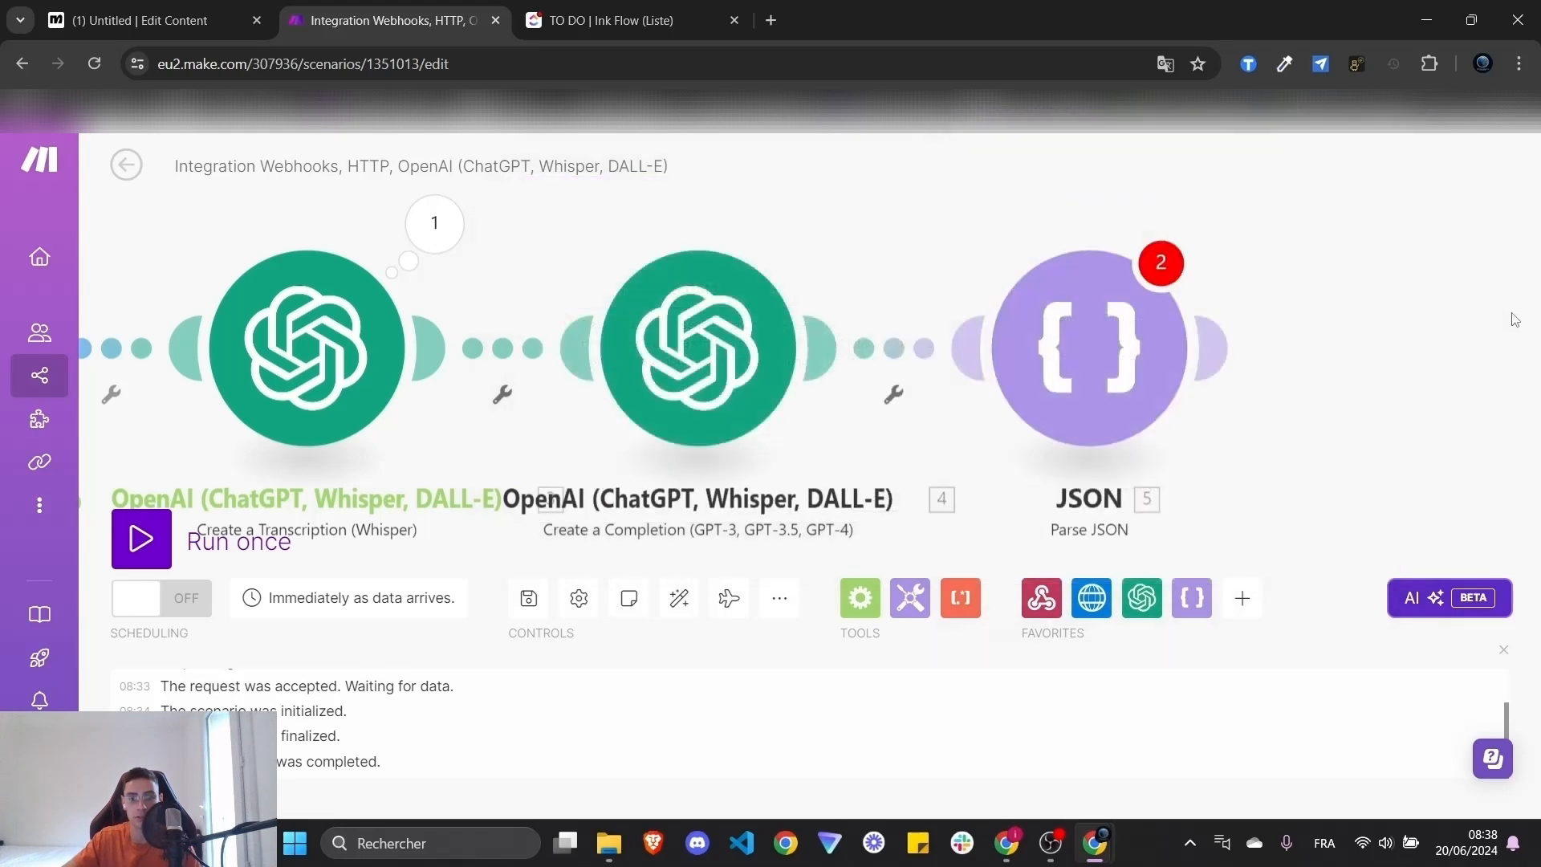
# - Copy the JSON template line from the GPT-4o completion prompt
pyautogui.click(699, 347)
pyautogui.scroll(-5, 1041, 487)
pyautogui.scroll(-5, 1041, 488)
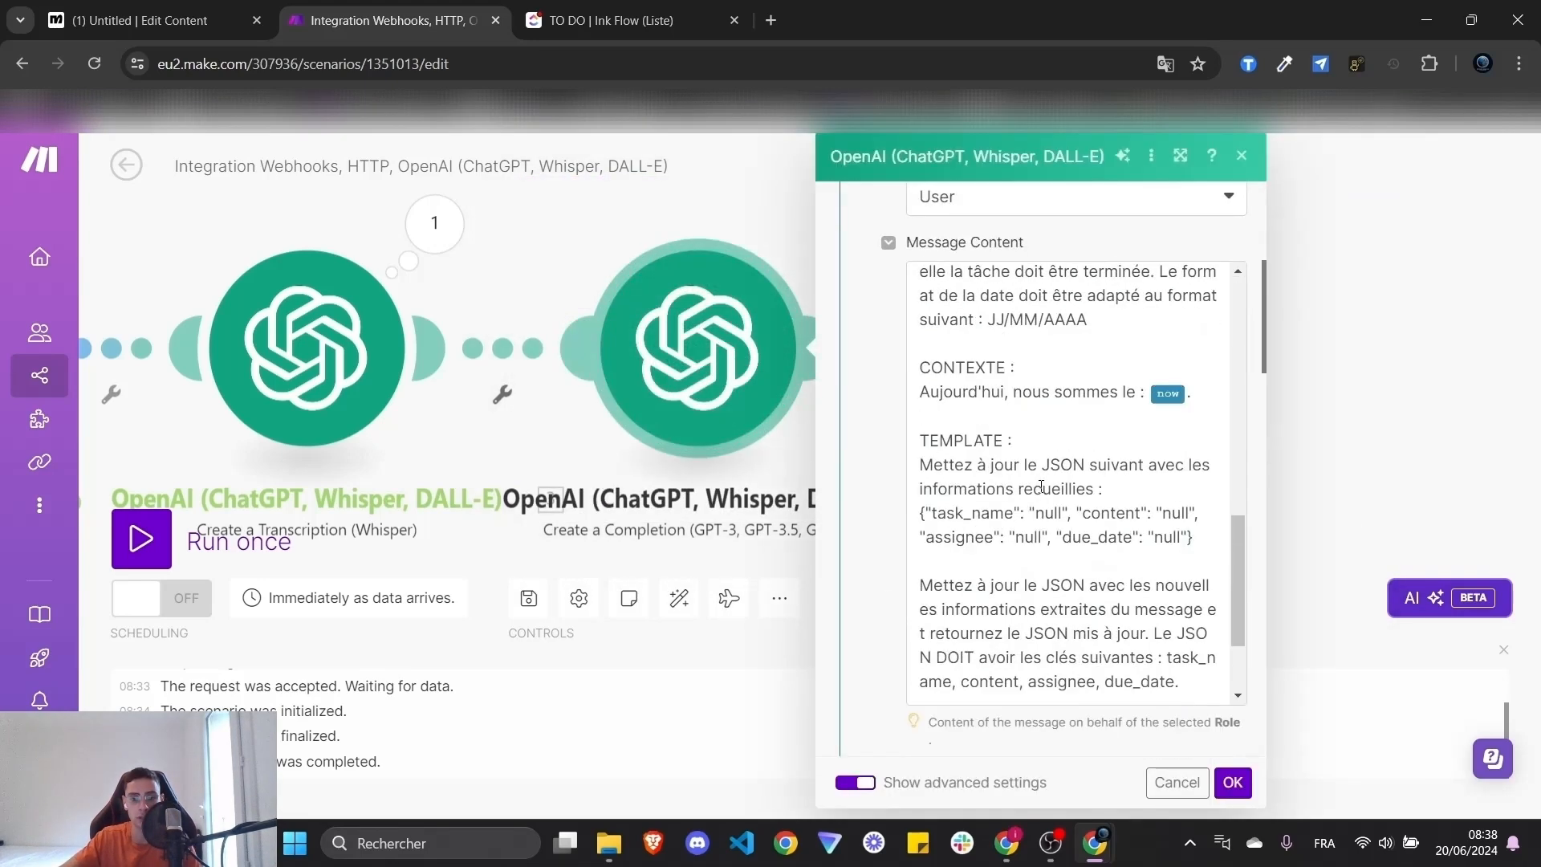
pyautogui.moveTo(1197, 397); pyautogui.dragTo(921, 378)
pyautogui.hotkey('ctrl', 'c')
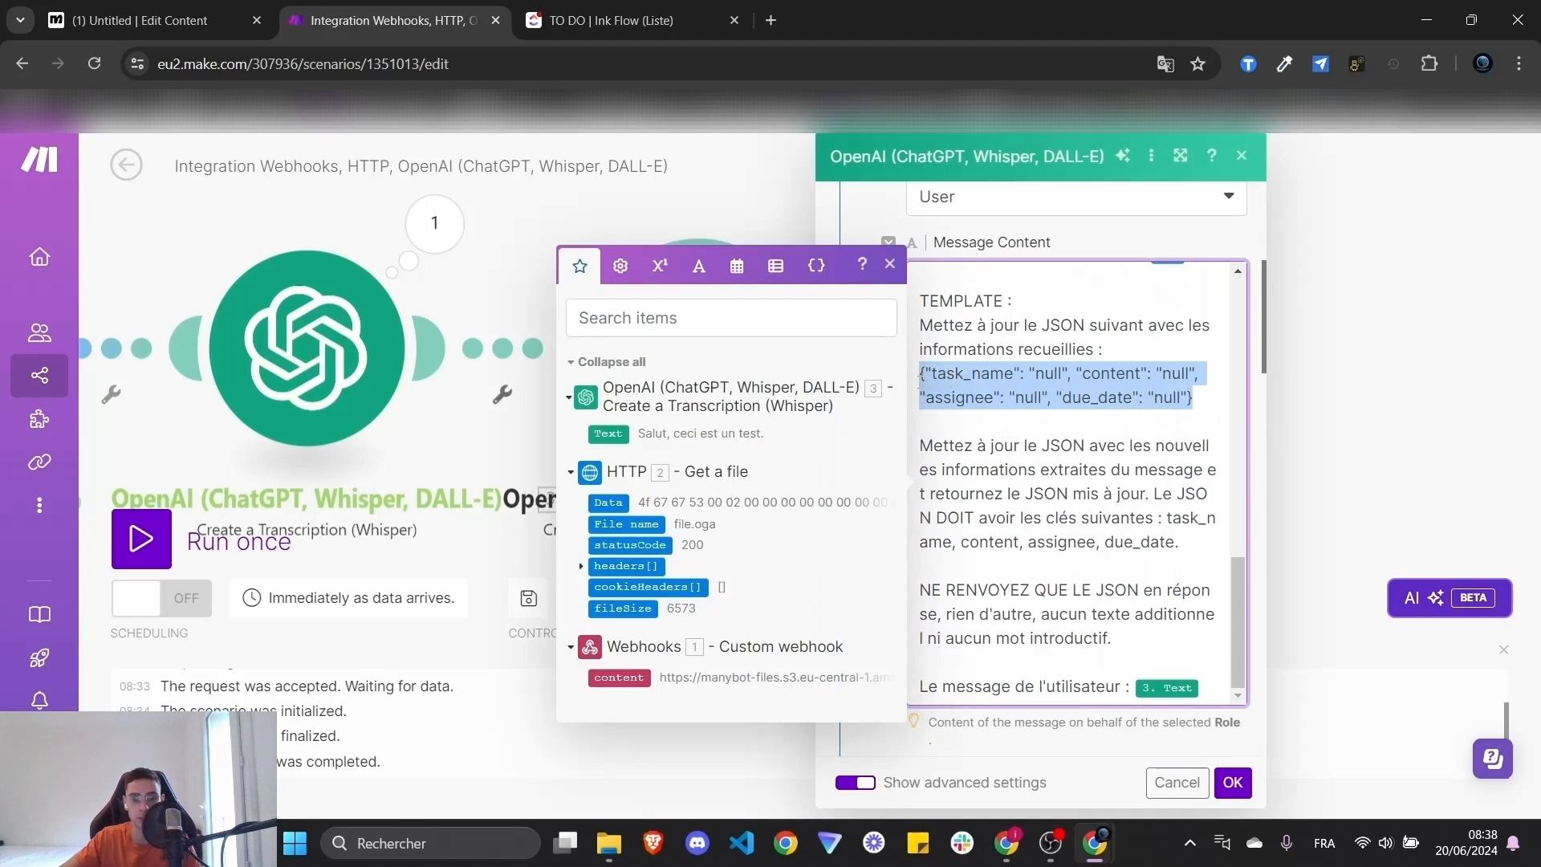
pyautogui.click(1380, 361)
# - Create the clickup_2 data structure and generate its fields from the pasted JSON template
pyautogui.click(1115, 347)
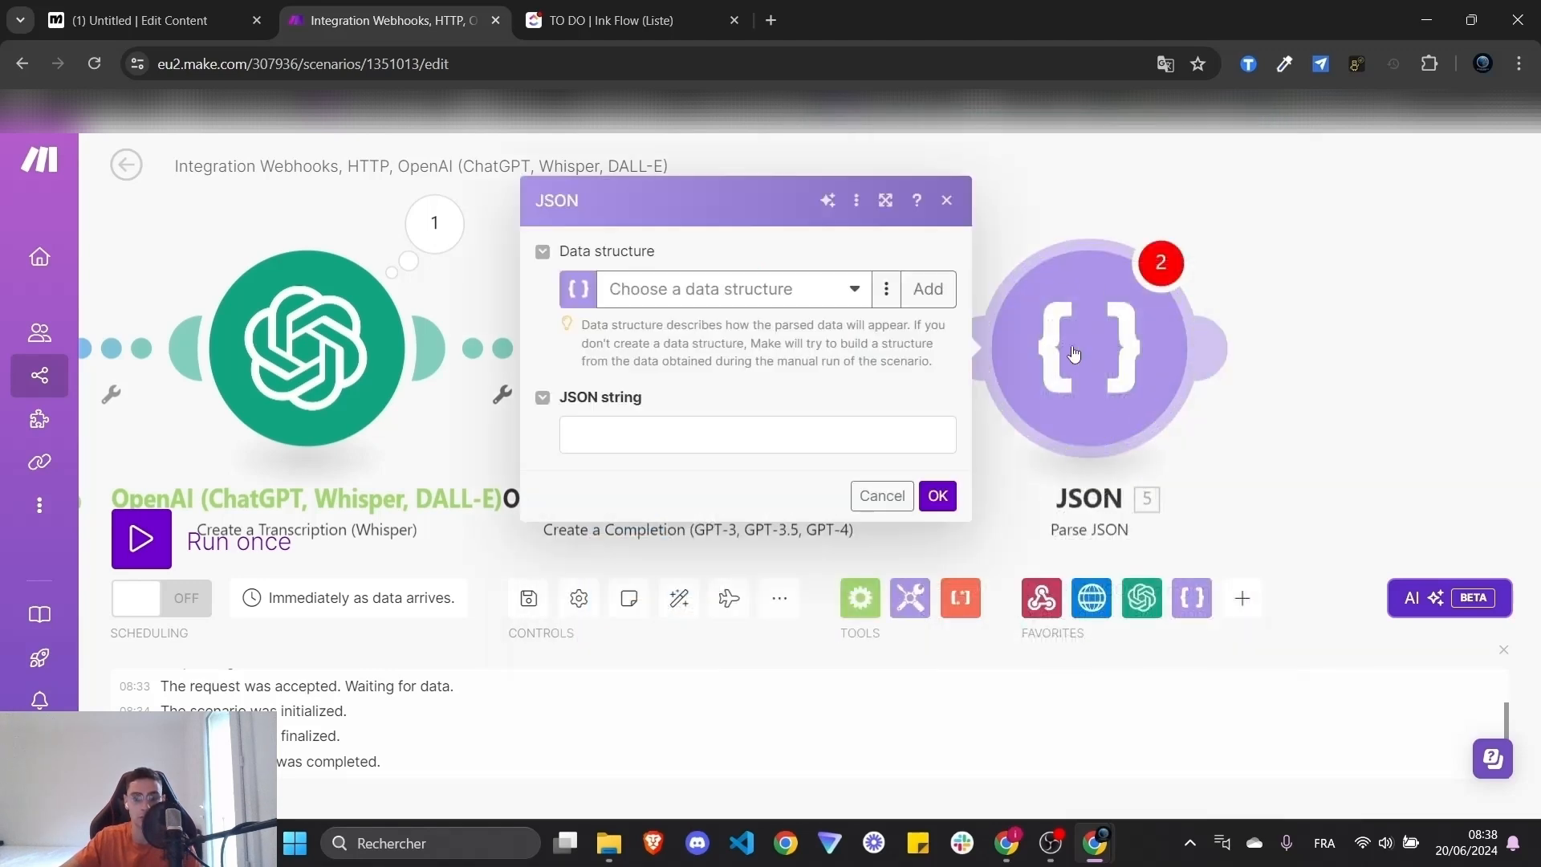
pyautogui.click(928, 289)
pyautogui.click(1169, 252)
pyautogui.hotkey('ctrl', 'a')
pyautogui.write('cli')
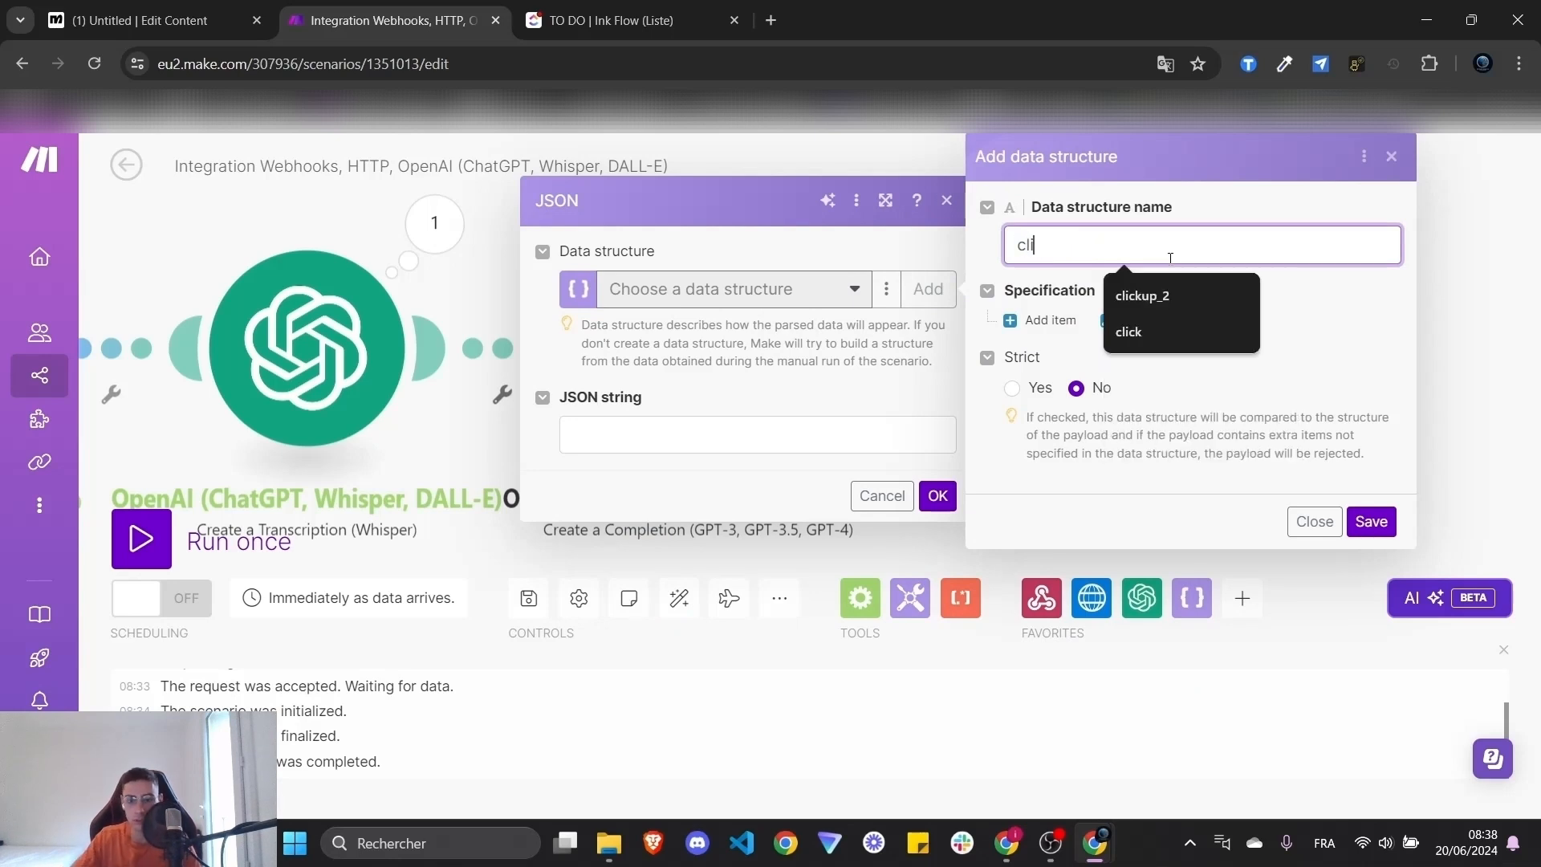
pyautogui.click(1142, 295)
pyautogui.click(1140, 320)
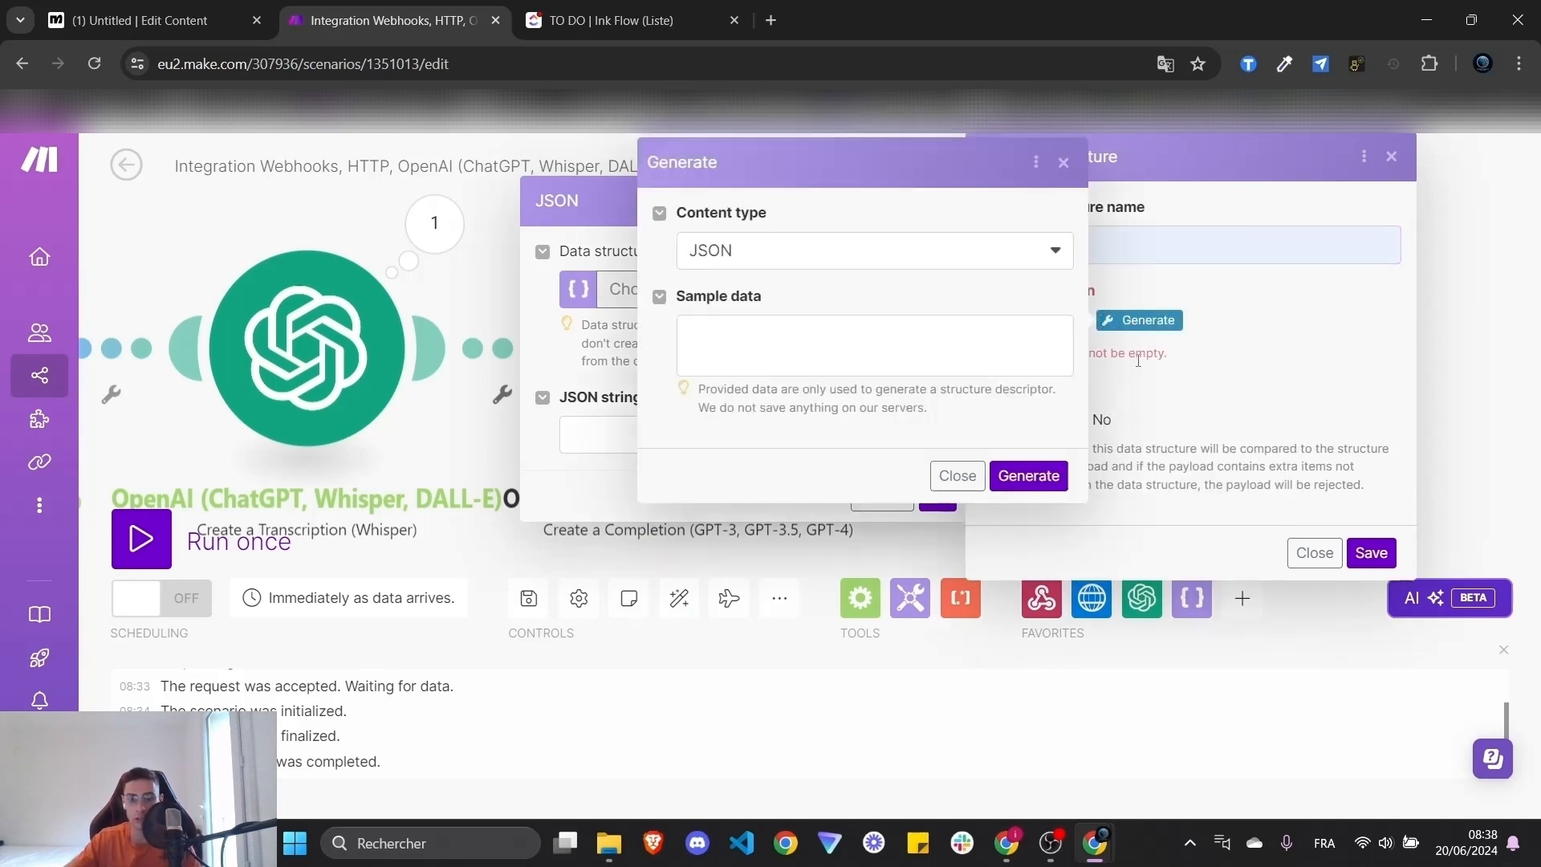
pyautogui.hotkey('ctrl', 'v')
pyautogui.click(1025, 476)
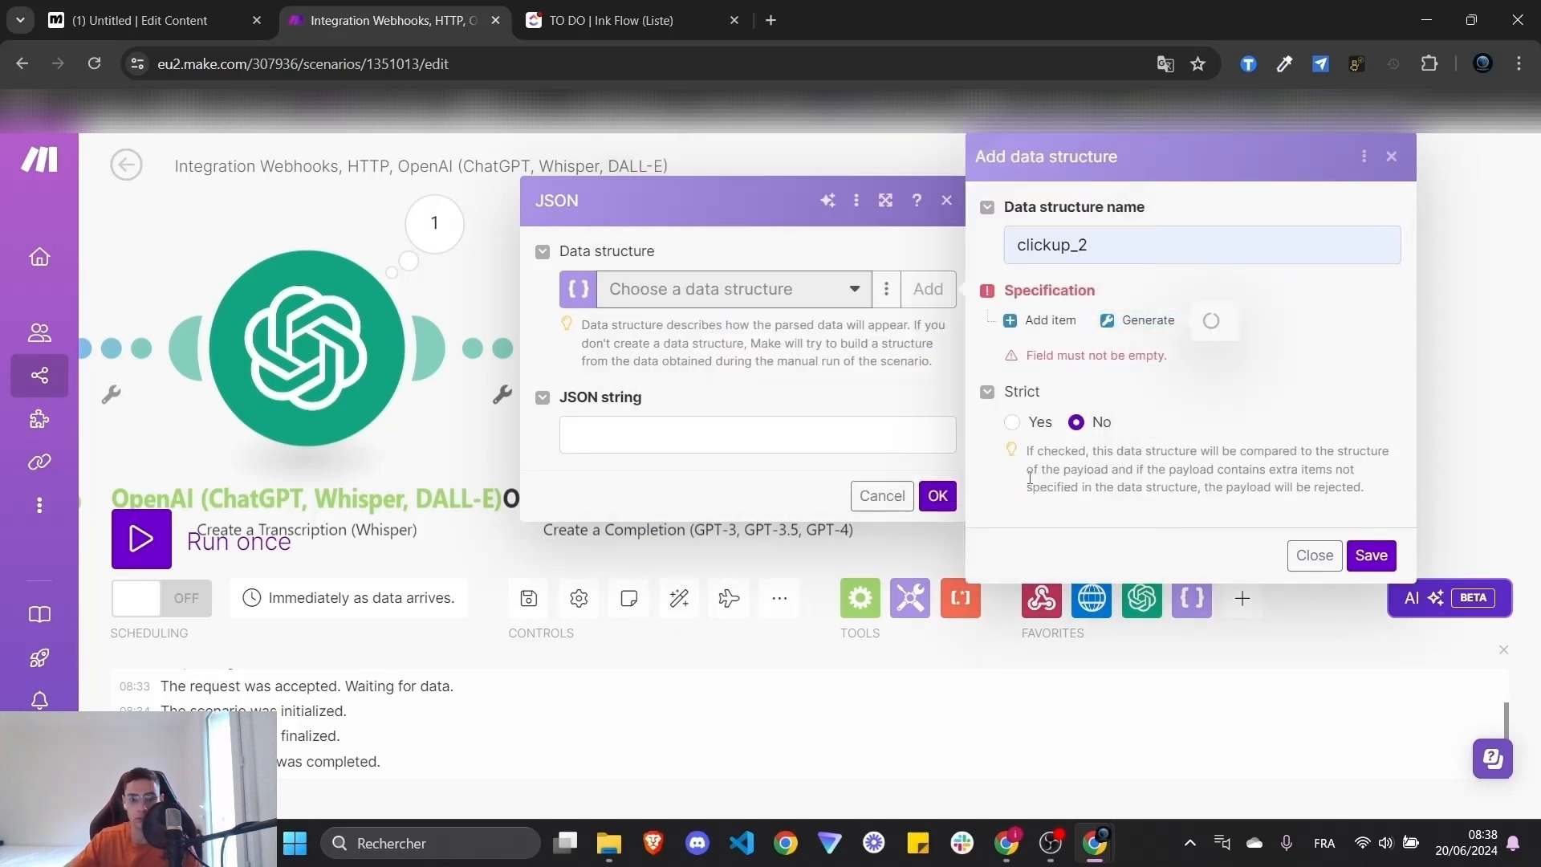
# - Check the generated task_name, content and due_date properties and save clickup_2
pyautogui.doubleClick(1094, 386)
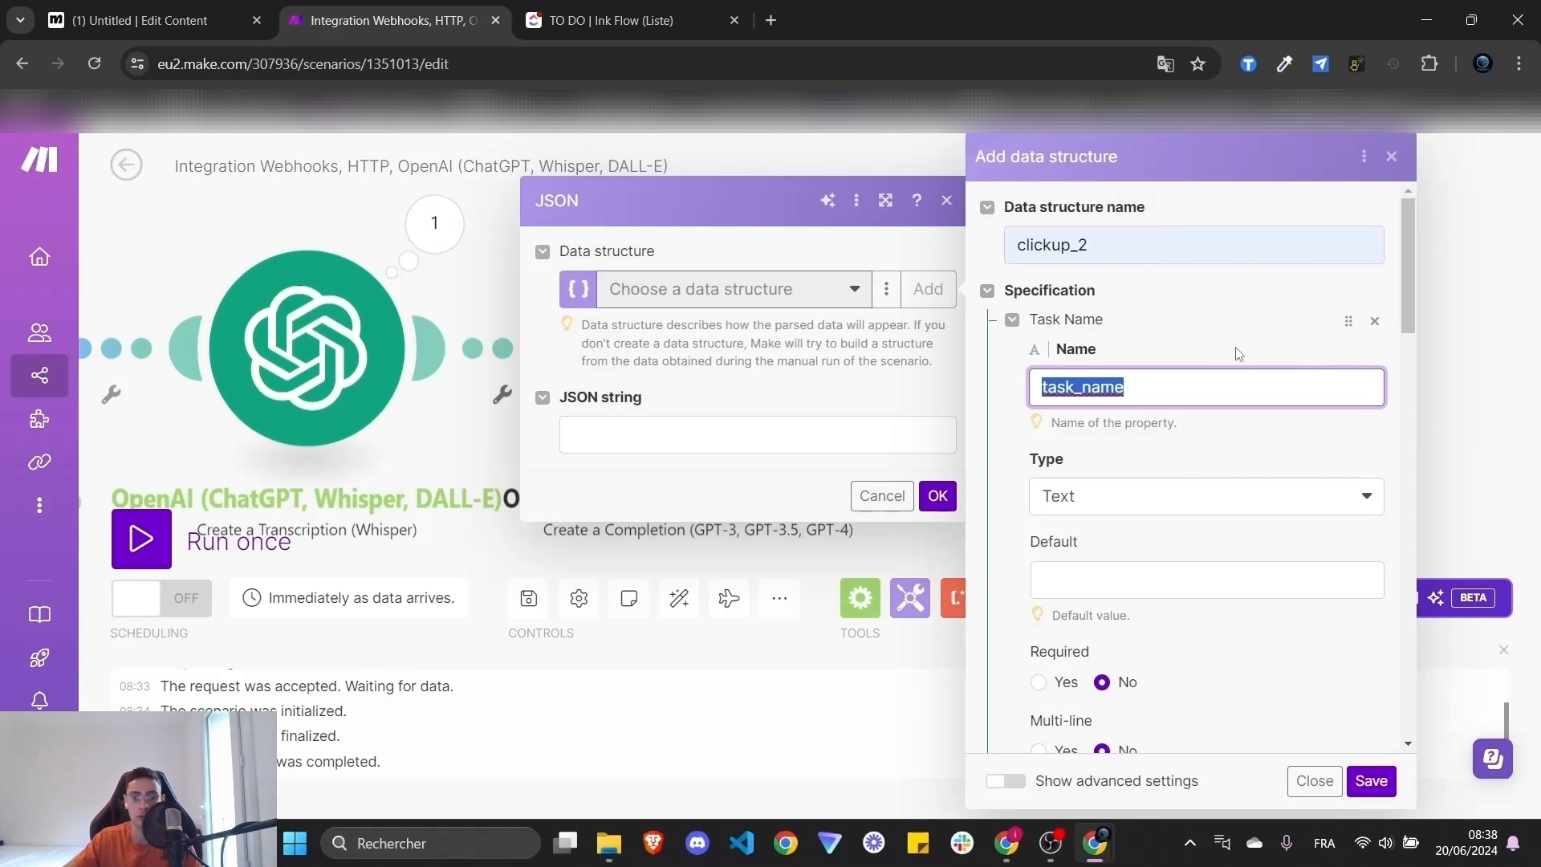
pyautogui.scroll(-6, 1164, 401)
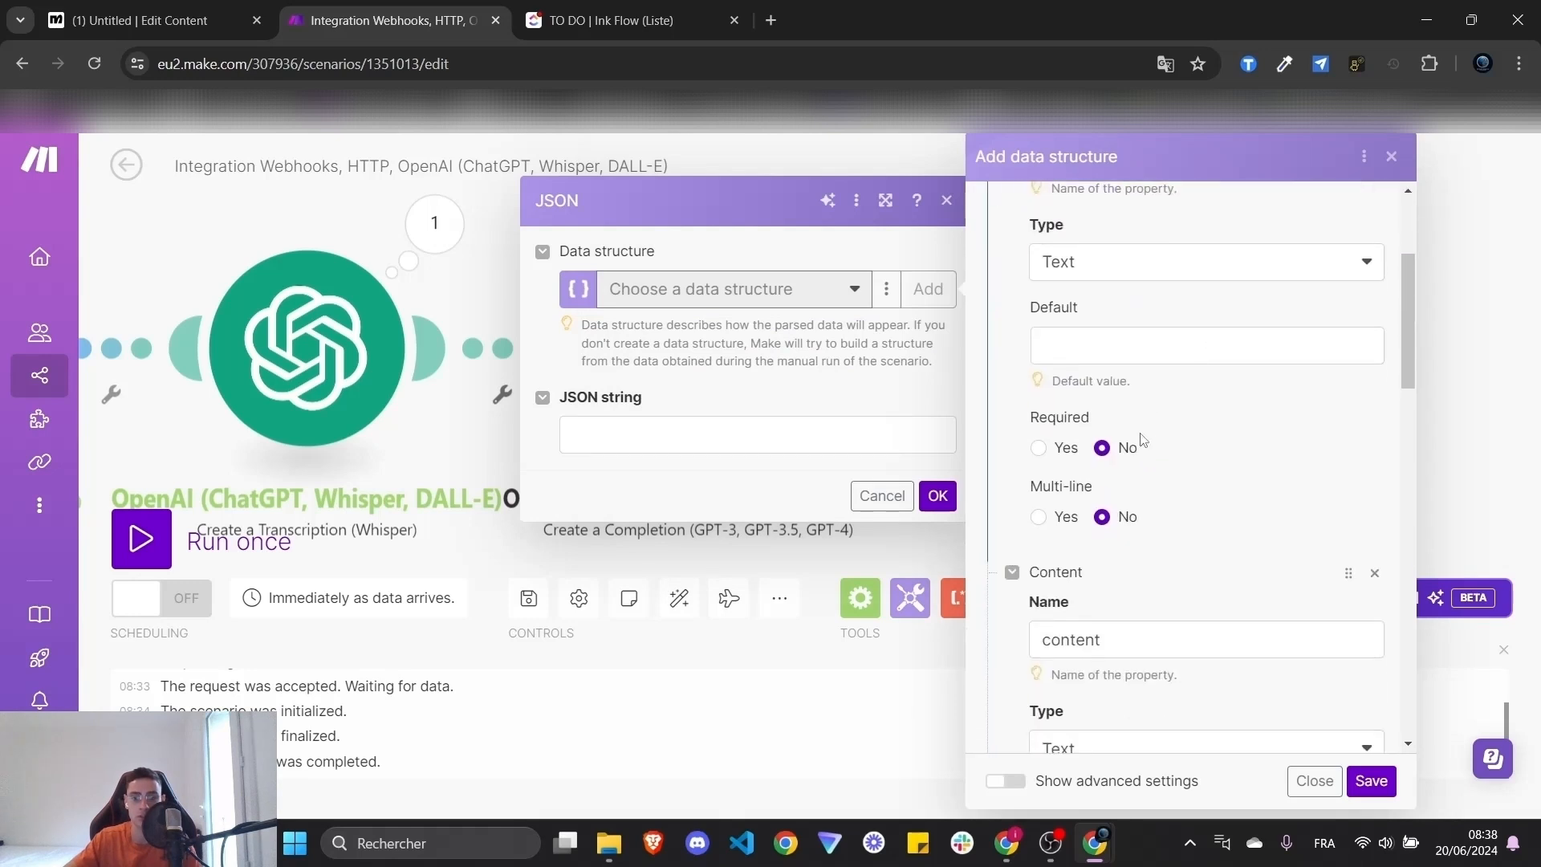
pyautogui.click(1104, 361)
pyautogui.scroll(-10, 1124, 402)
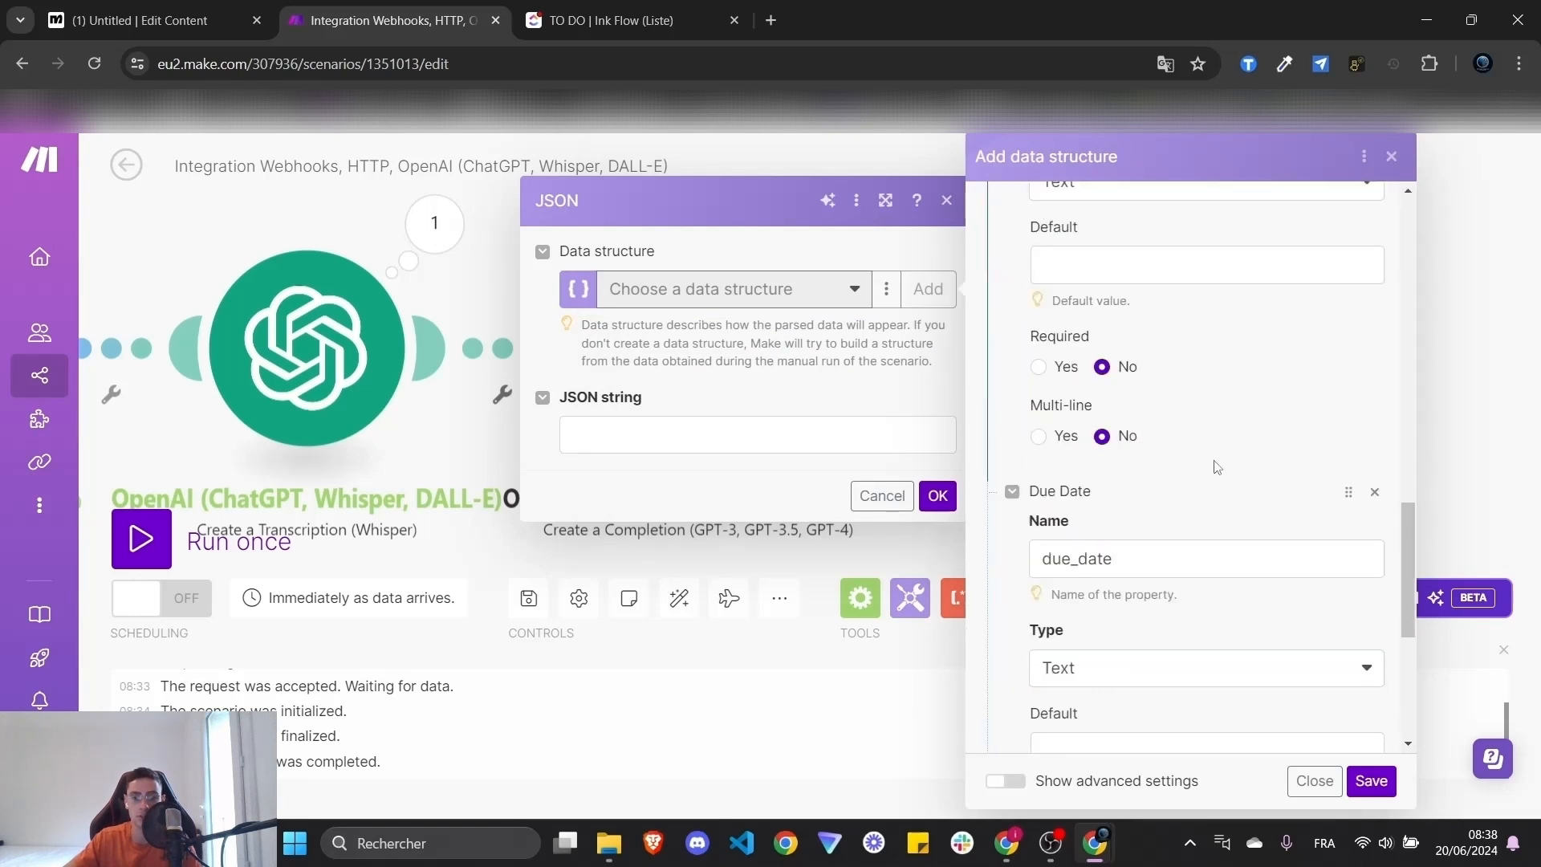
pyautogui.doubleClick(1076, 542)
pyautogui.scroll(15, 1188, 506)
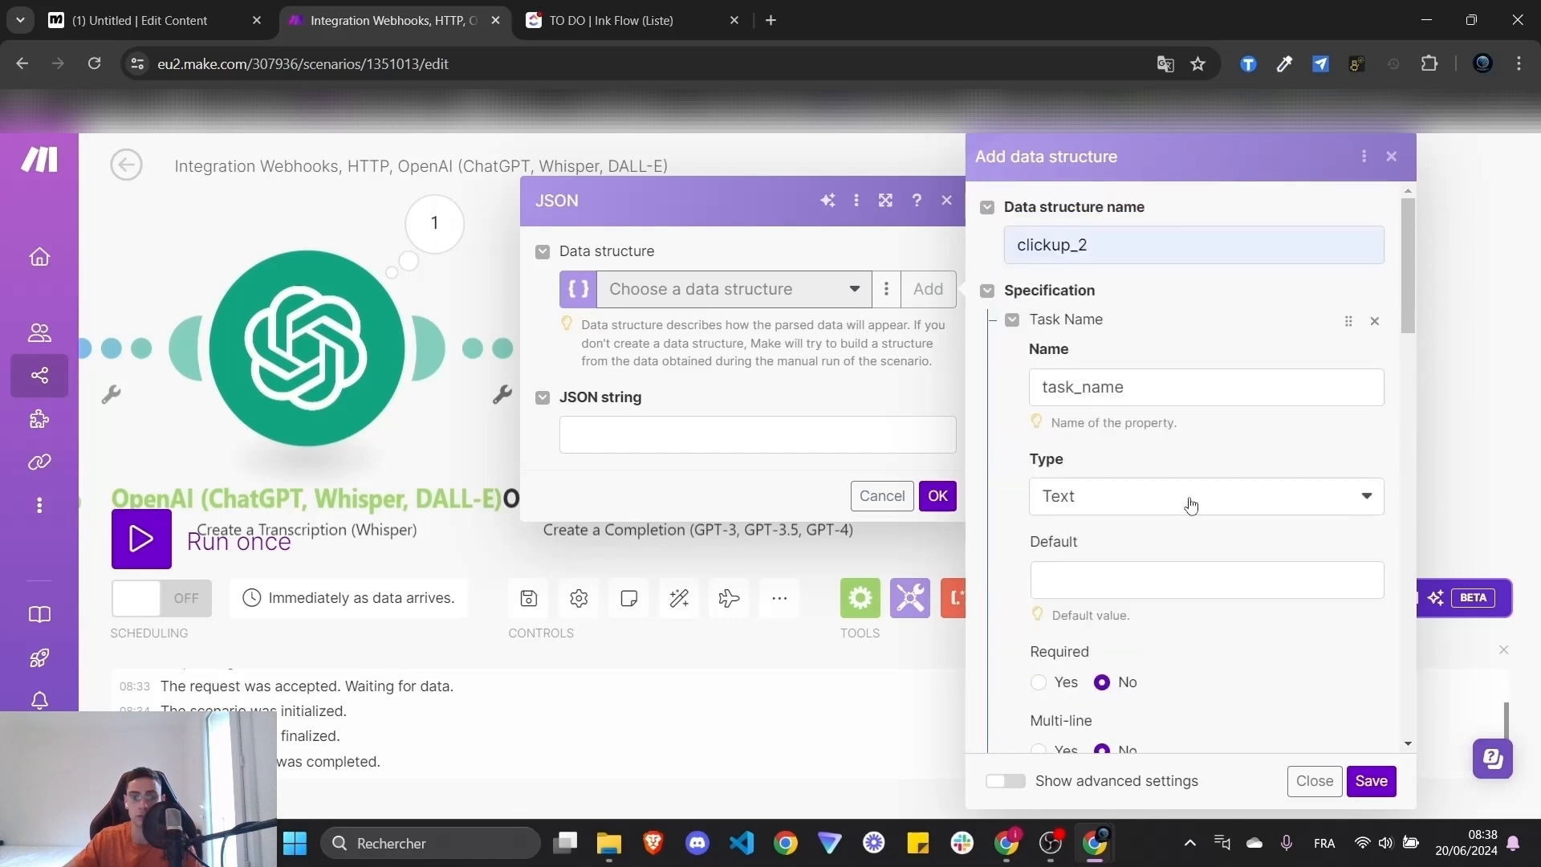
pyautogui.click(1371, 781)
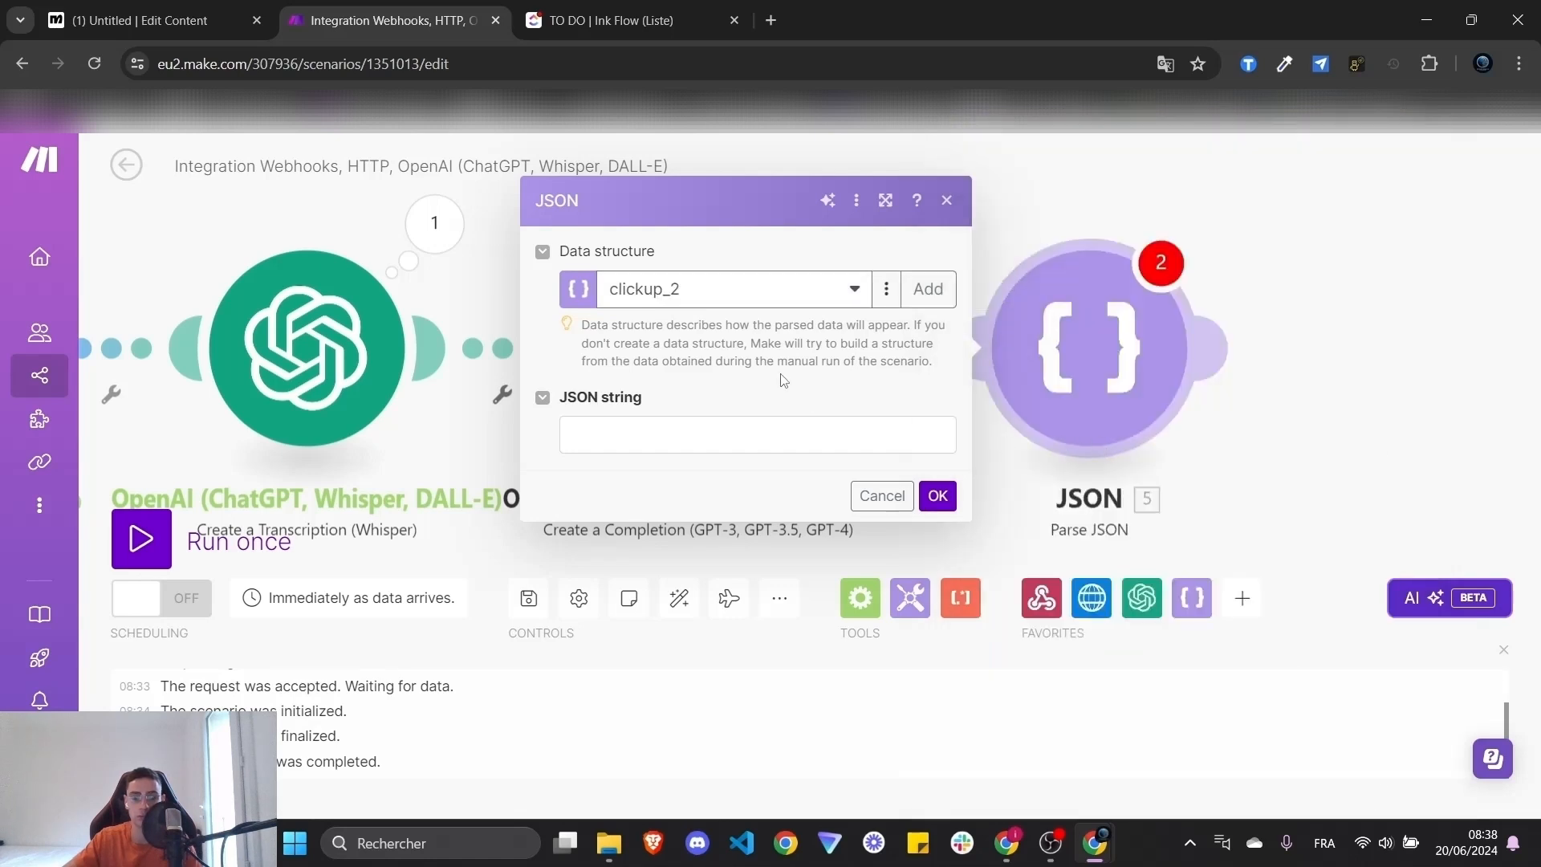
# - Map the GPT-4o completion's 4. Result into the Parse JSON string field
pyautogui.click(746, 443)
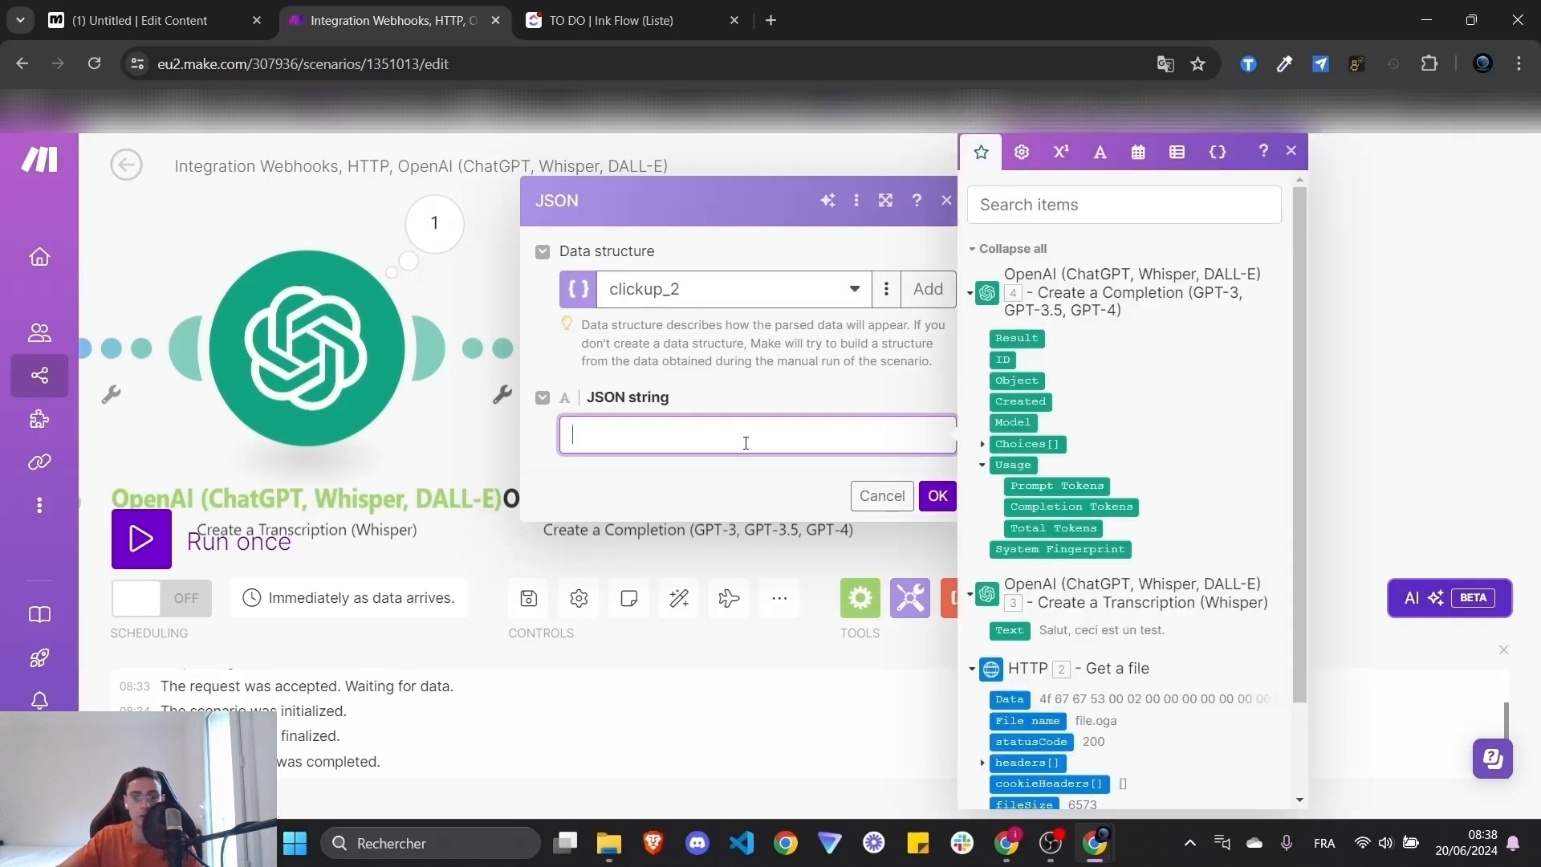
pyautogui.click(714, 362)
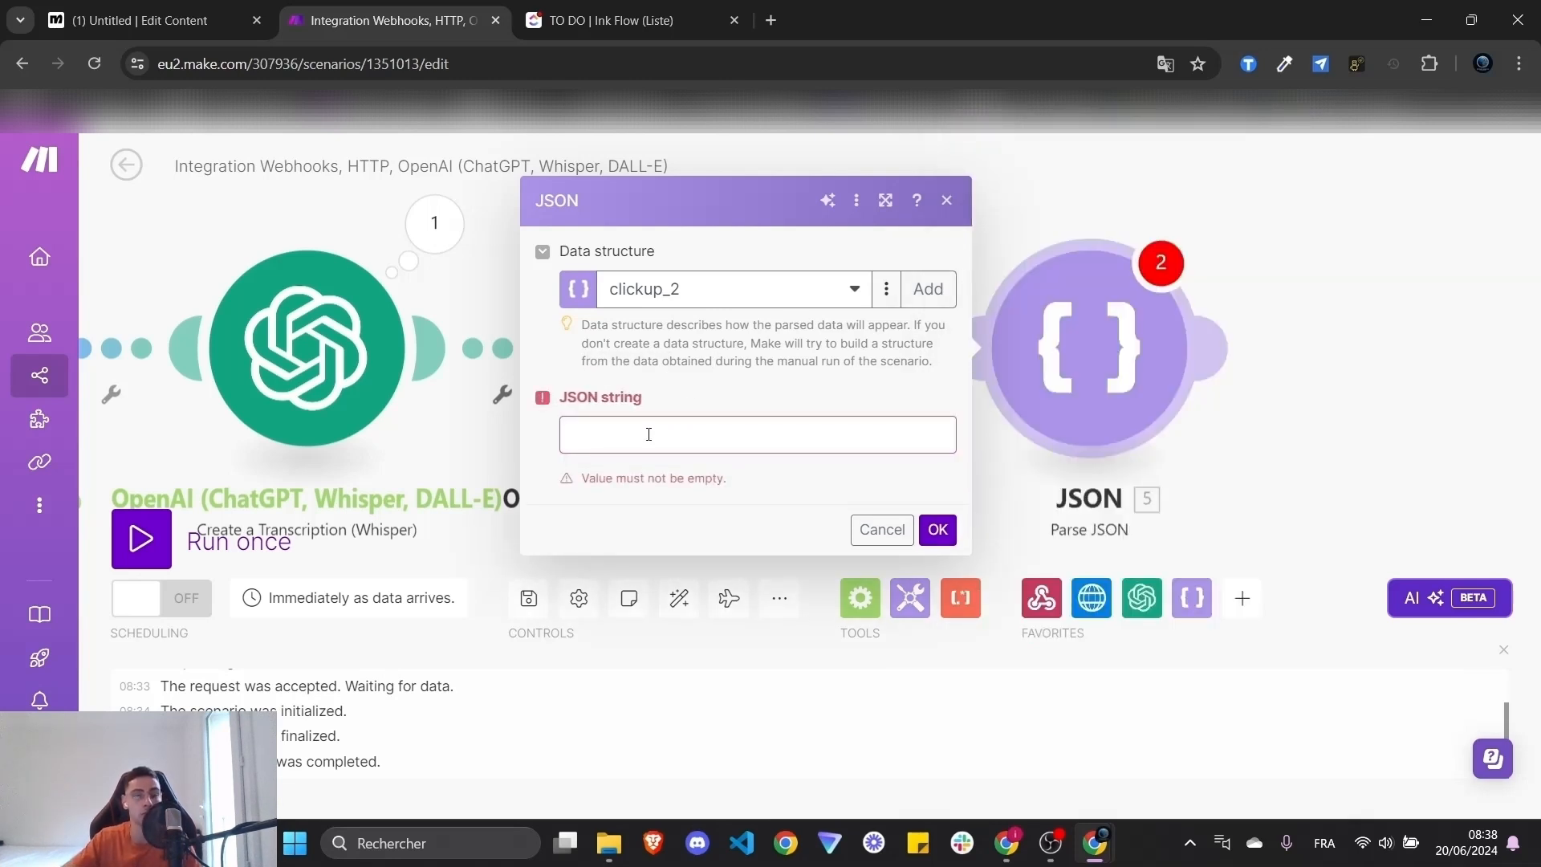
pyautogui.click(651, 434)
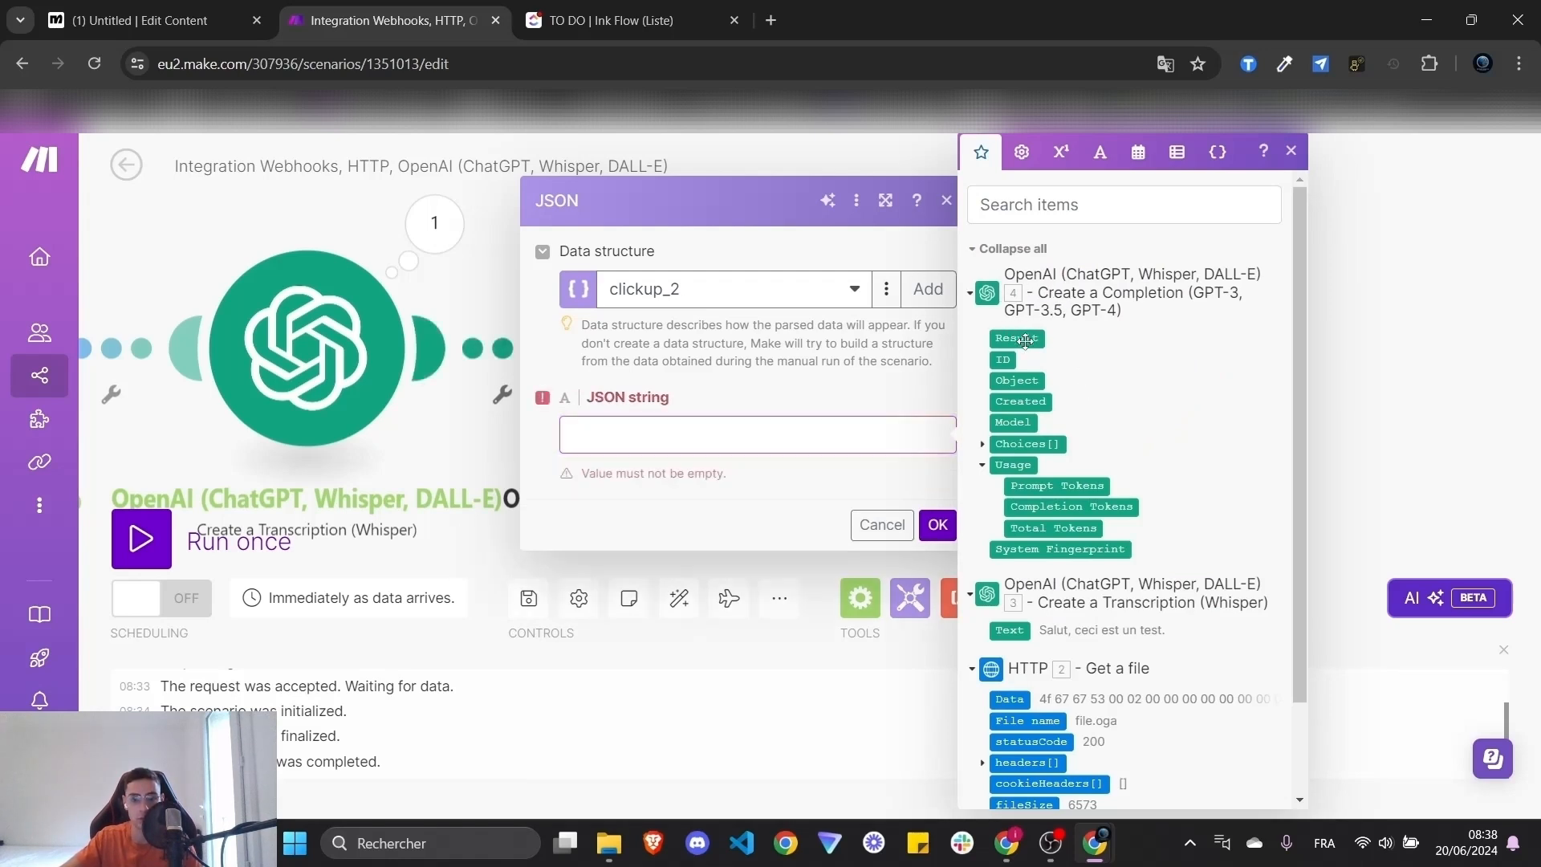
pyautogui.click(1025, 337)
pyautogui.click(939, 497)
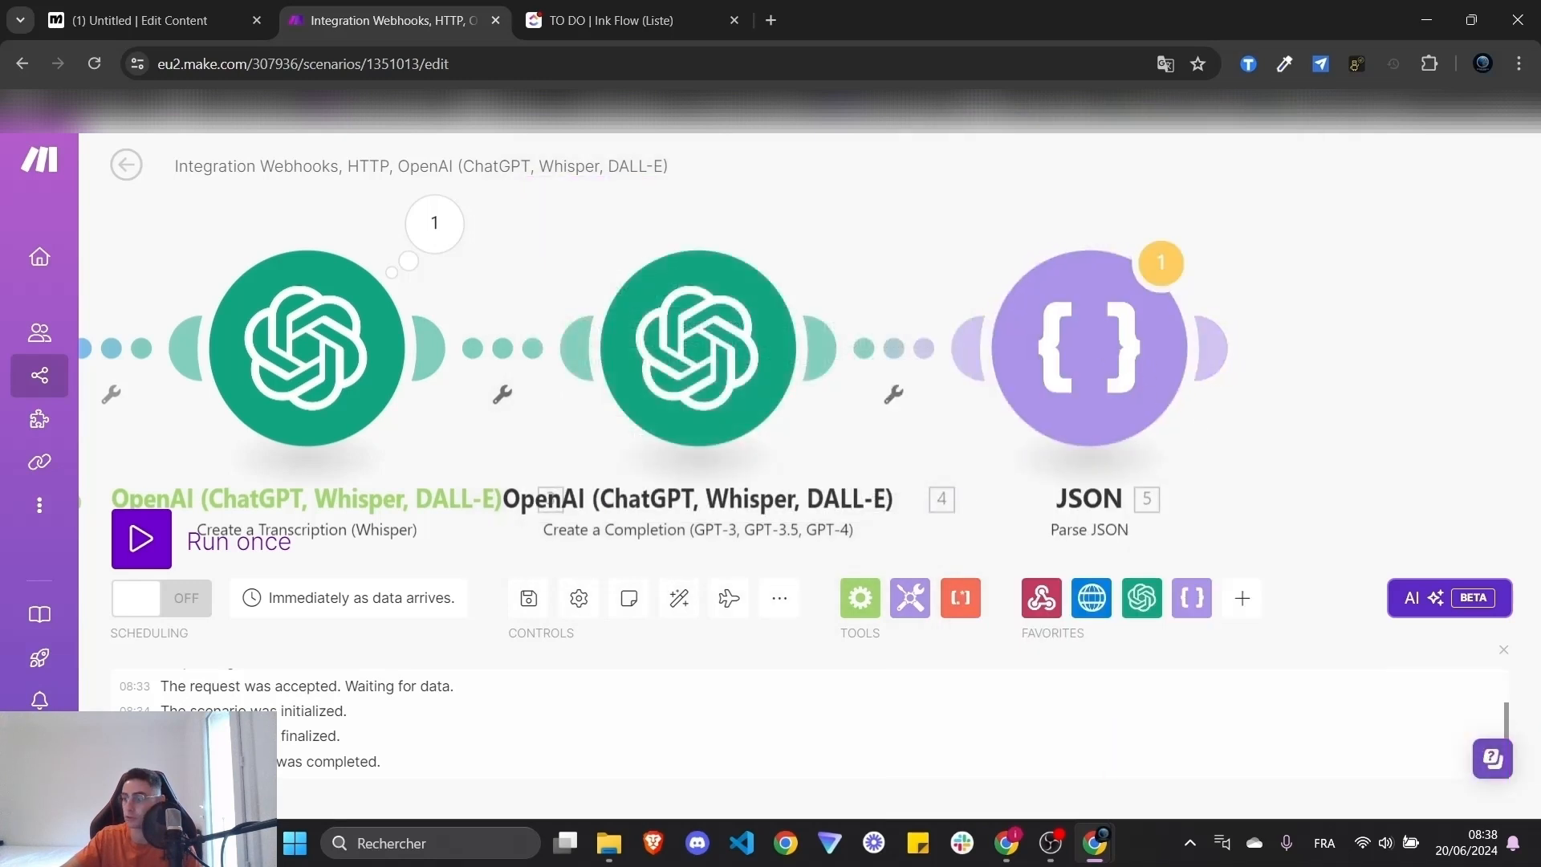
# - Save the scenario and run it once despite the transformer warnings
pyautogui.moveTo(1365, 340); pyautogui.dragTo(1161, 330)
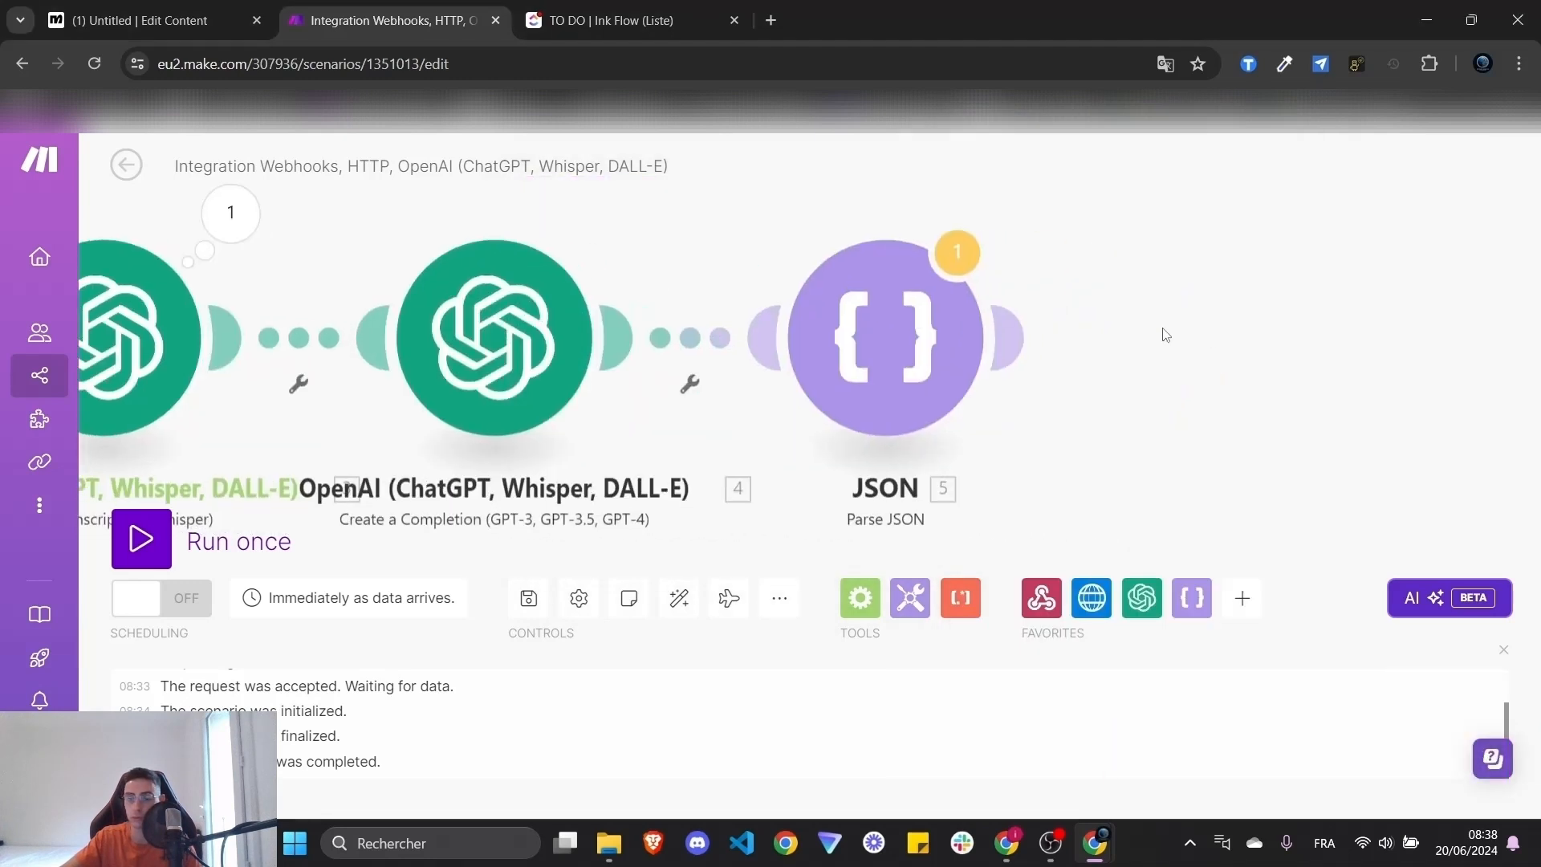
pyautogui.click(529, 600)
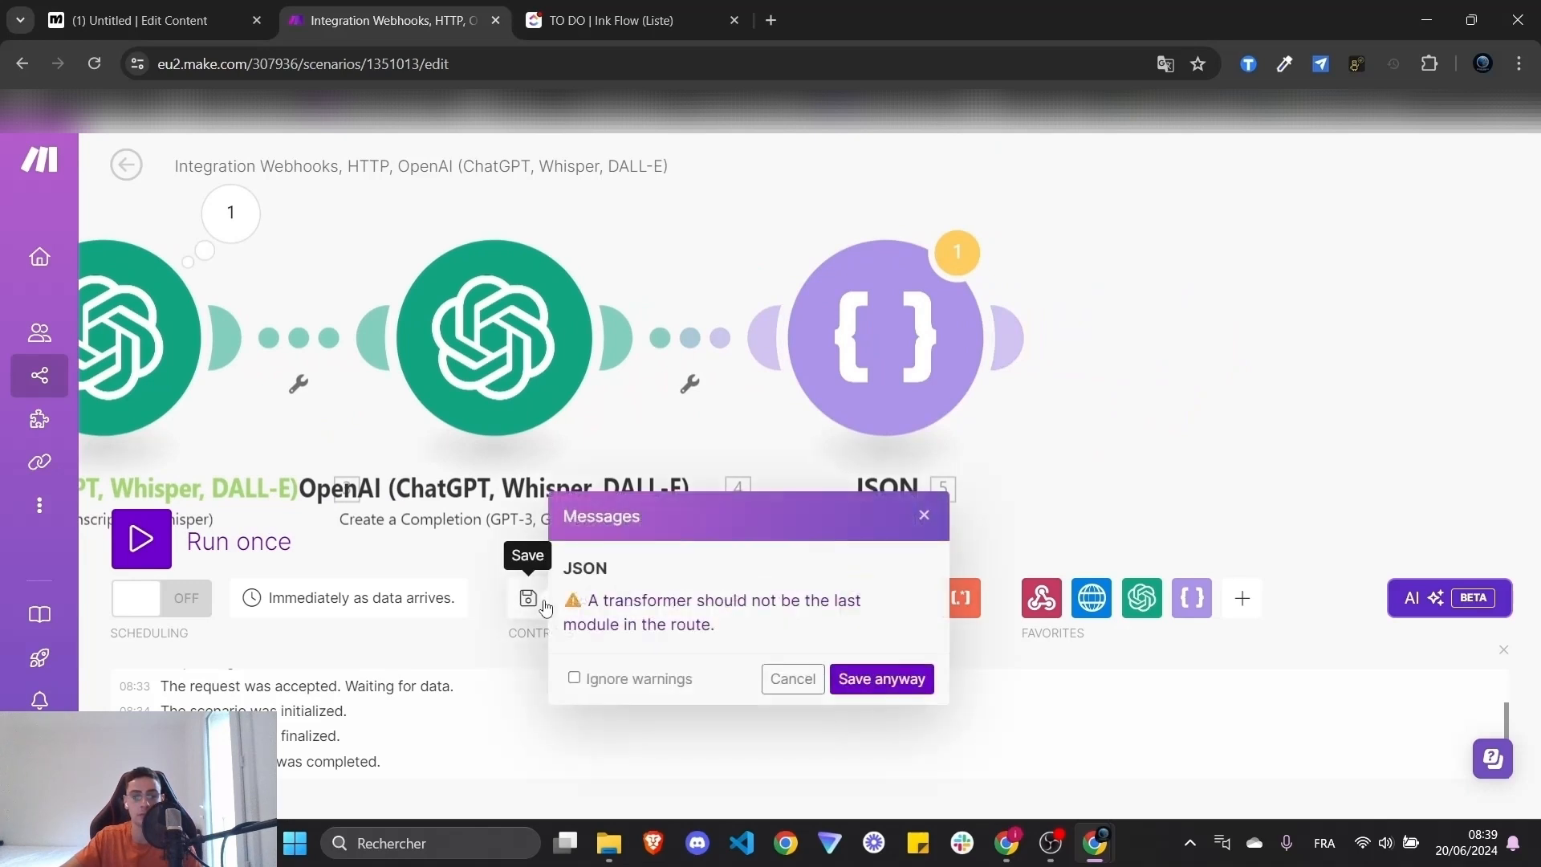
pyautogui.click(881, 679)
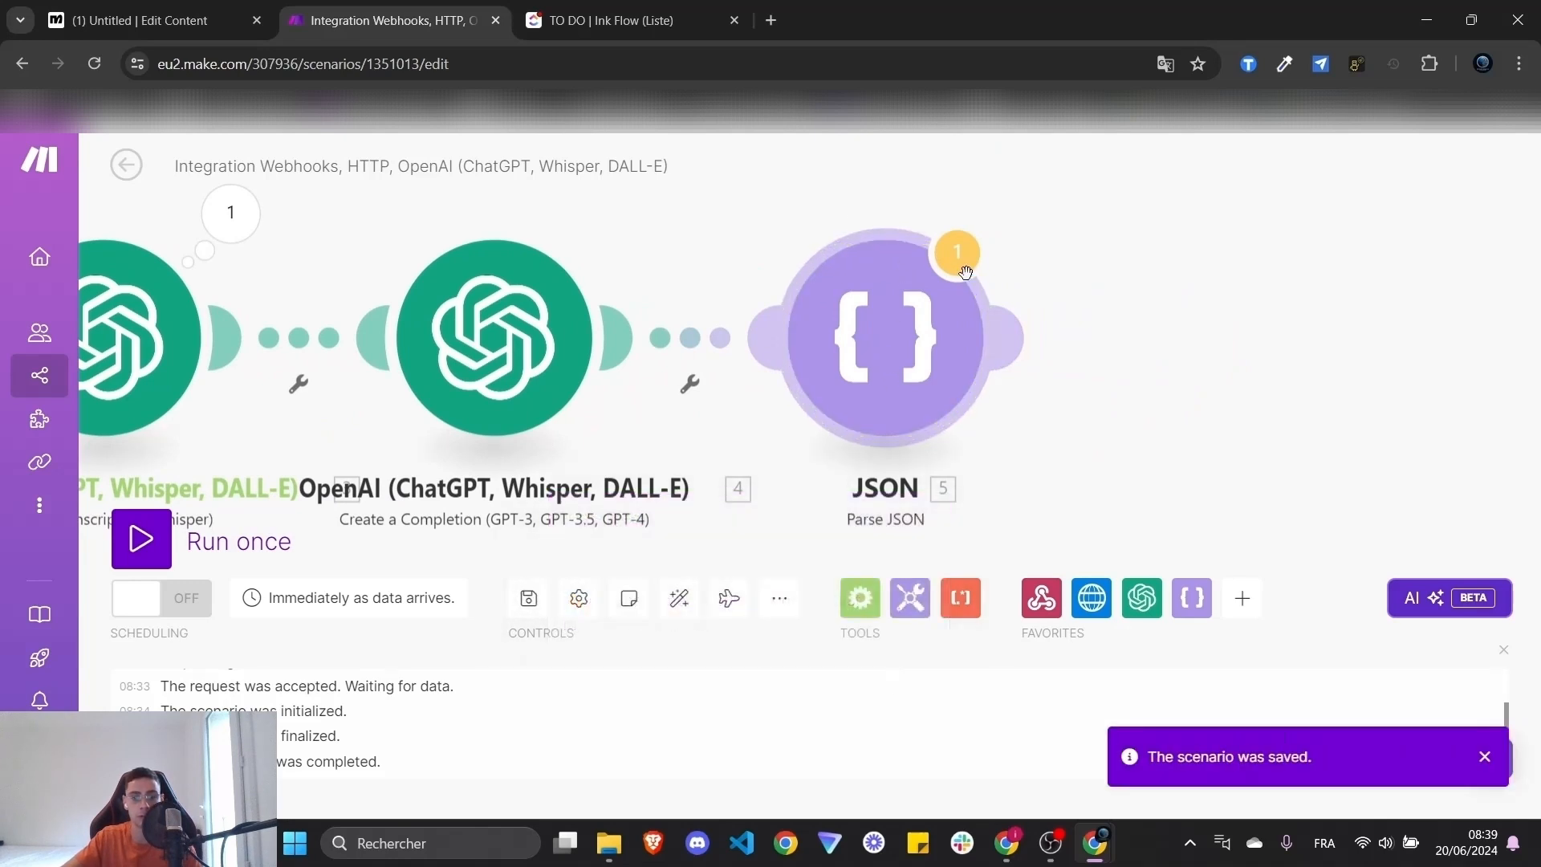
pyautogui.click(142, 539)
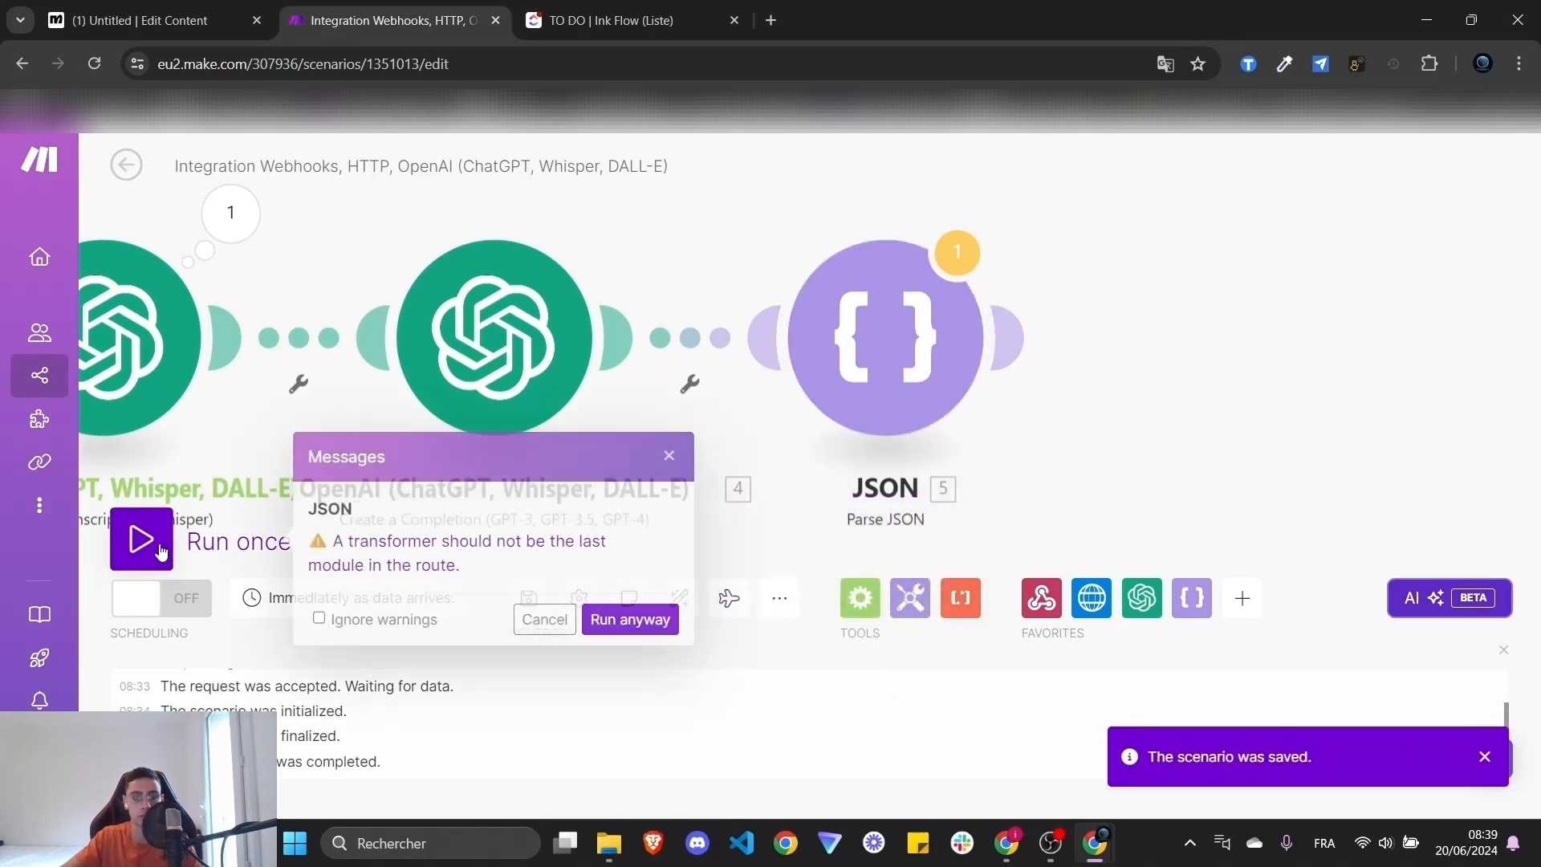
pyautogui.click(646, 631)
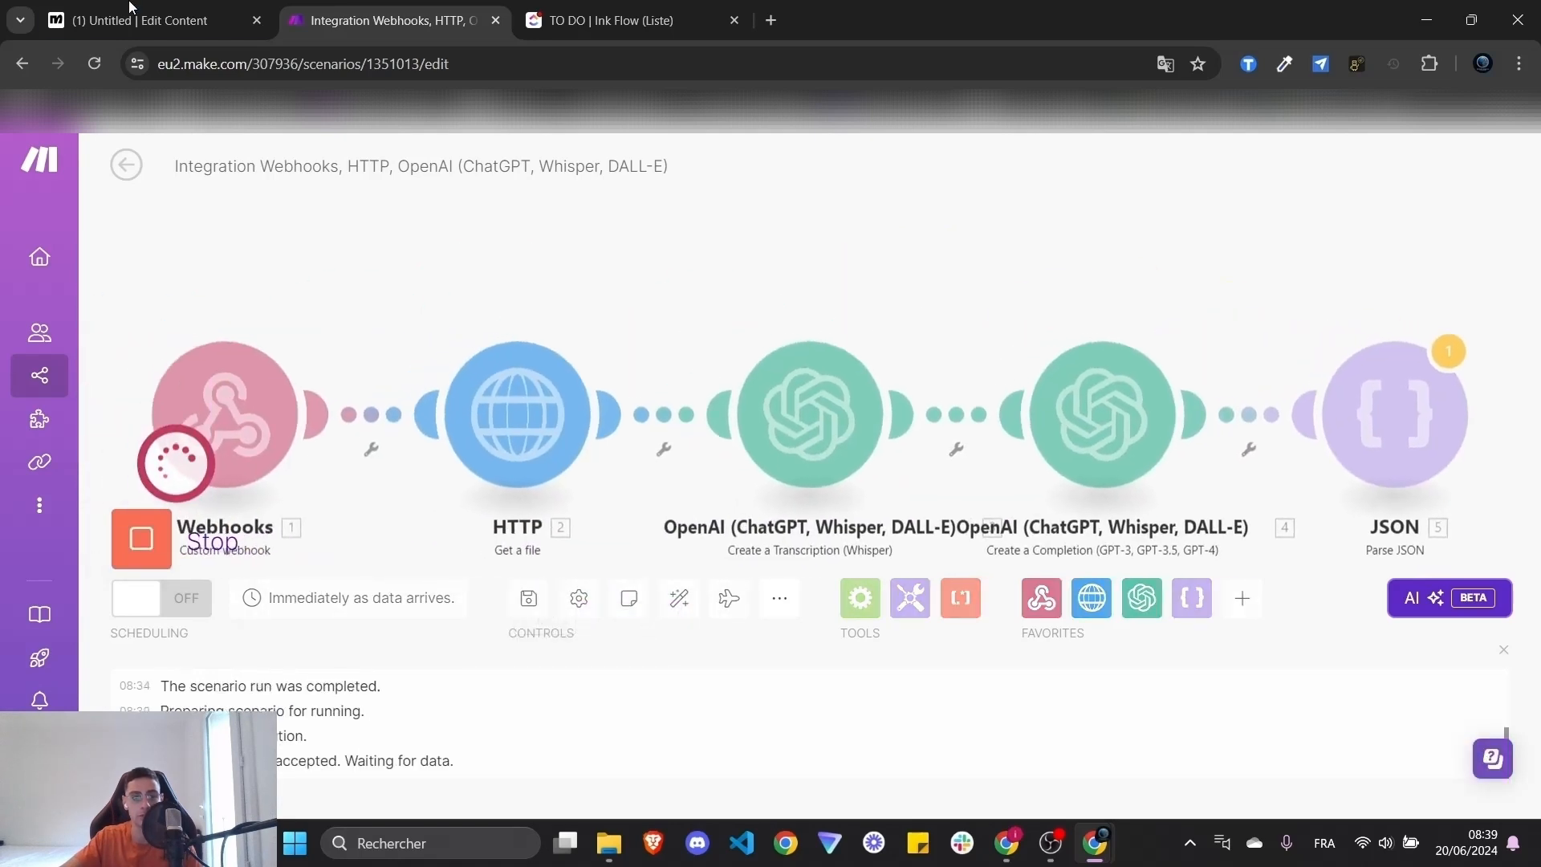
pyautogui.click(128, 11)
# - Test the External Request to the Make webhook with a searched test contact, getting 200 OK
pyautogui.click(1008, 662)
pyautogui.click(1159, 402)
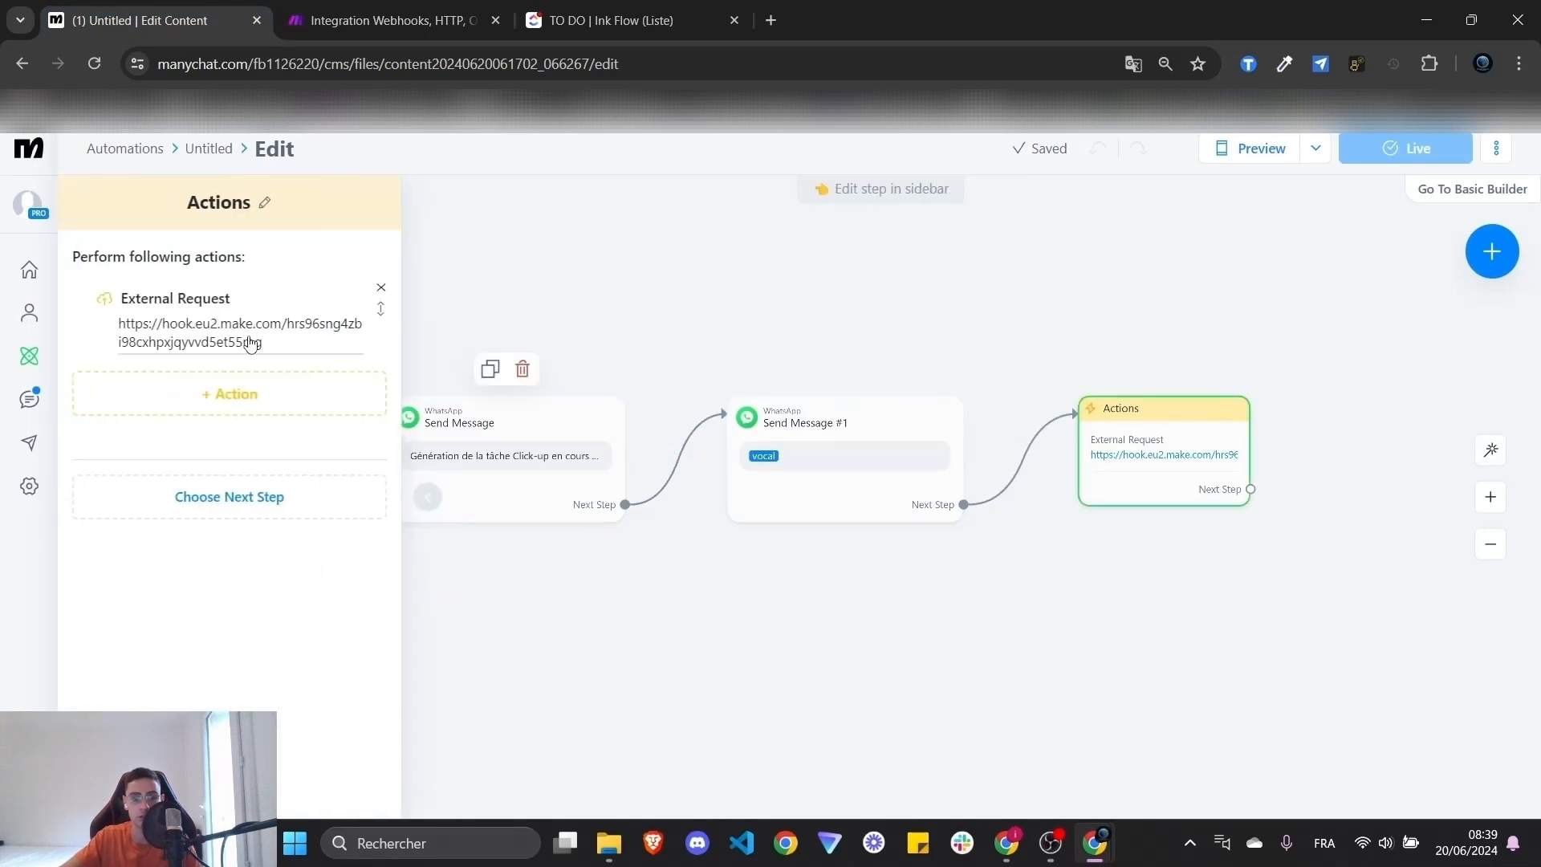
pyautogui.click(1140, 443)
pyautogui.click(1043, 281)
pyautogui.write('test')
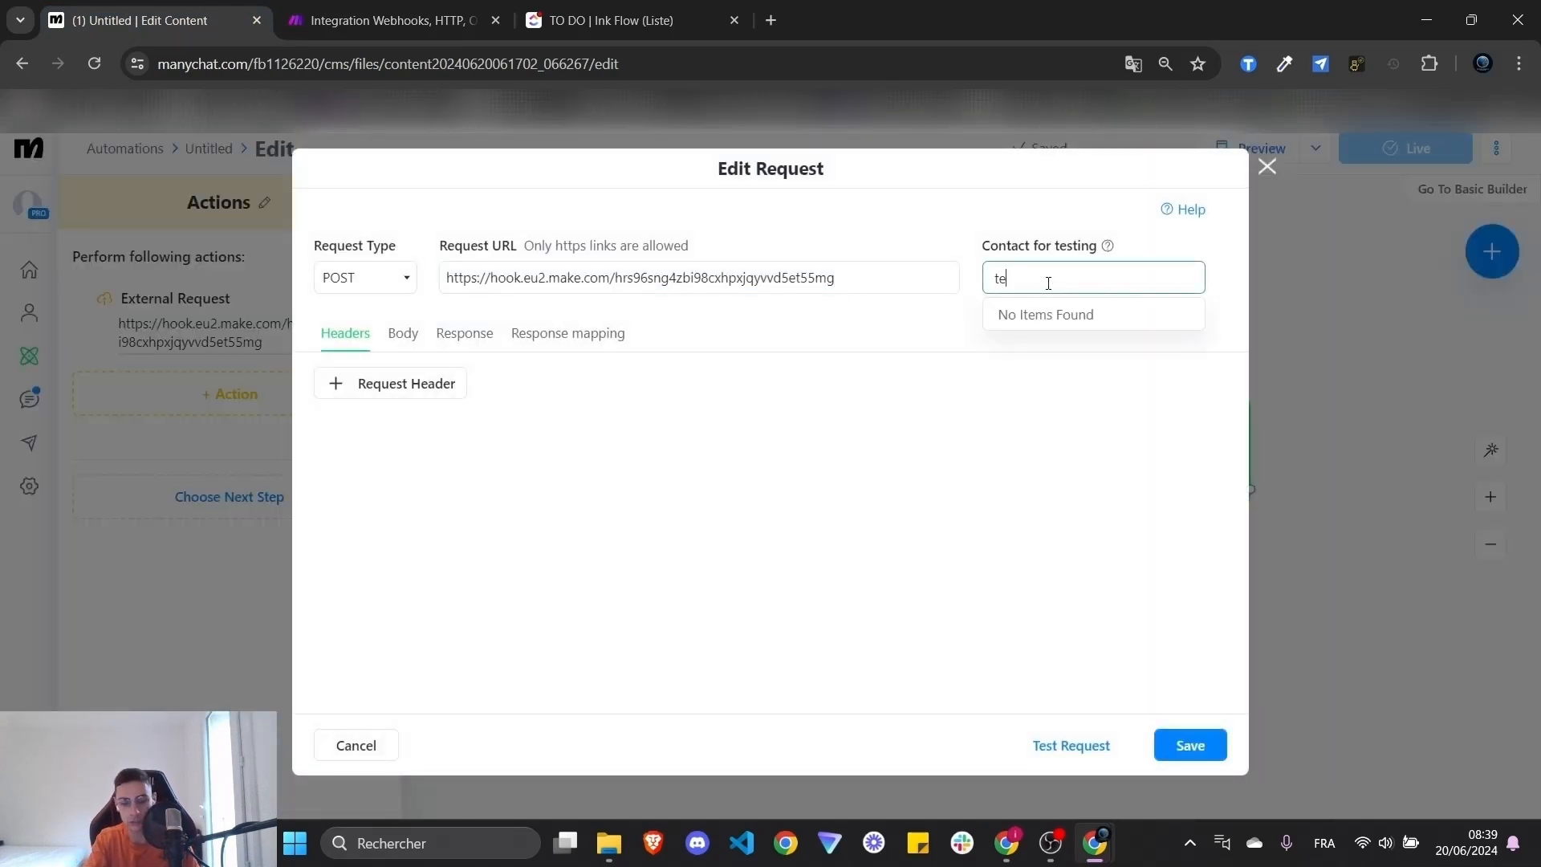
pyautogui.press('BackSpace')
pyautogui.press('BackSpace')
pyautogui.press('BackSpace')
pyautogui.write('ho')
pyautogui.click(1091, 326)
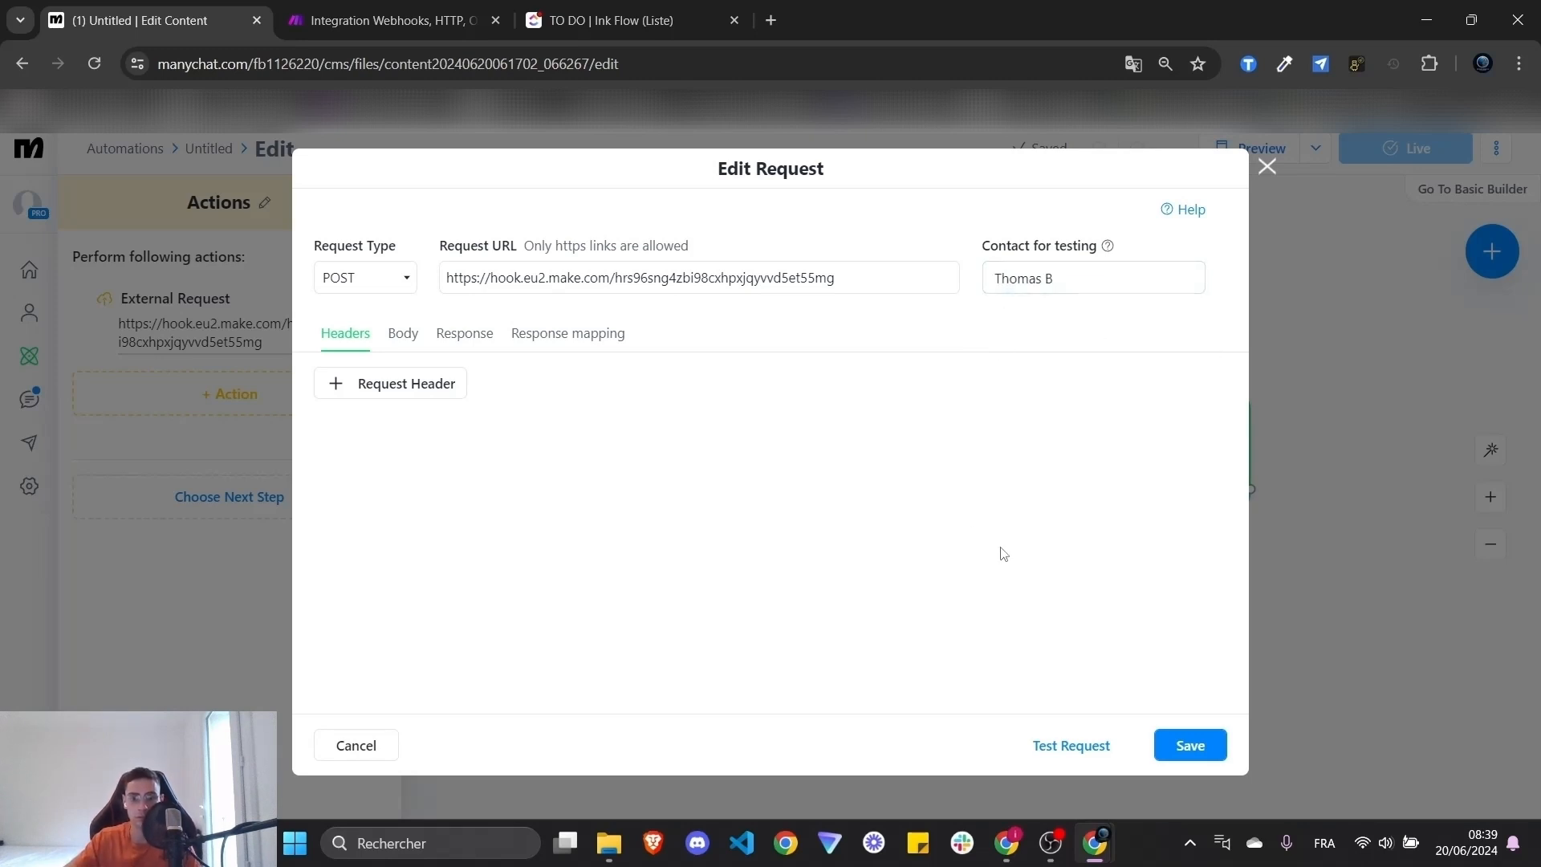
pyautogui.click(1052, 751)
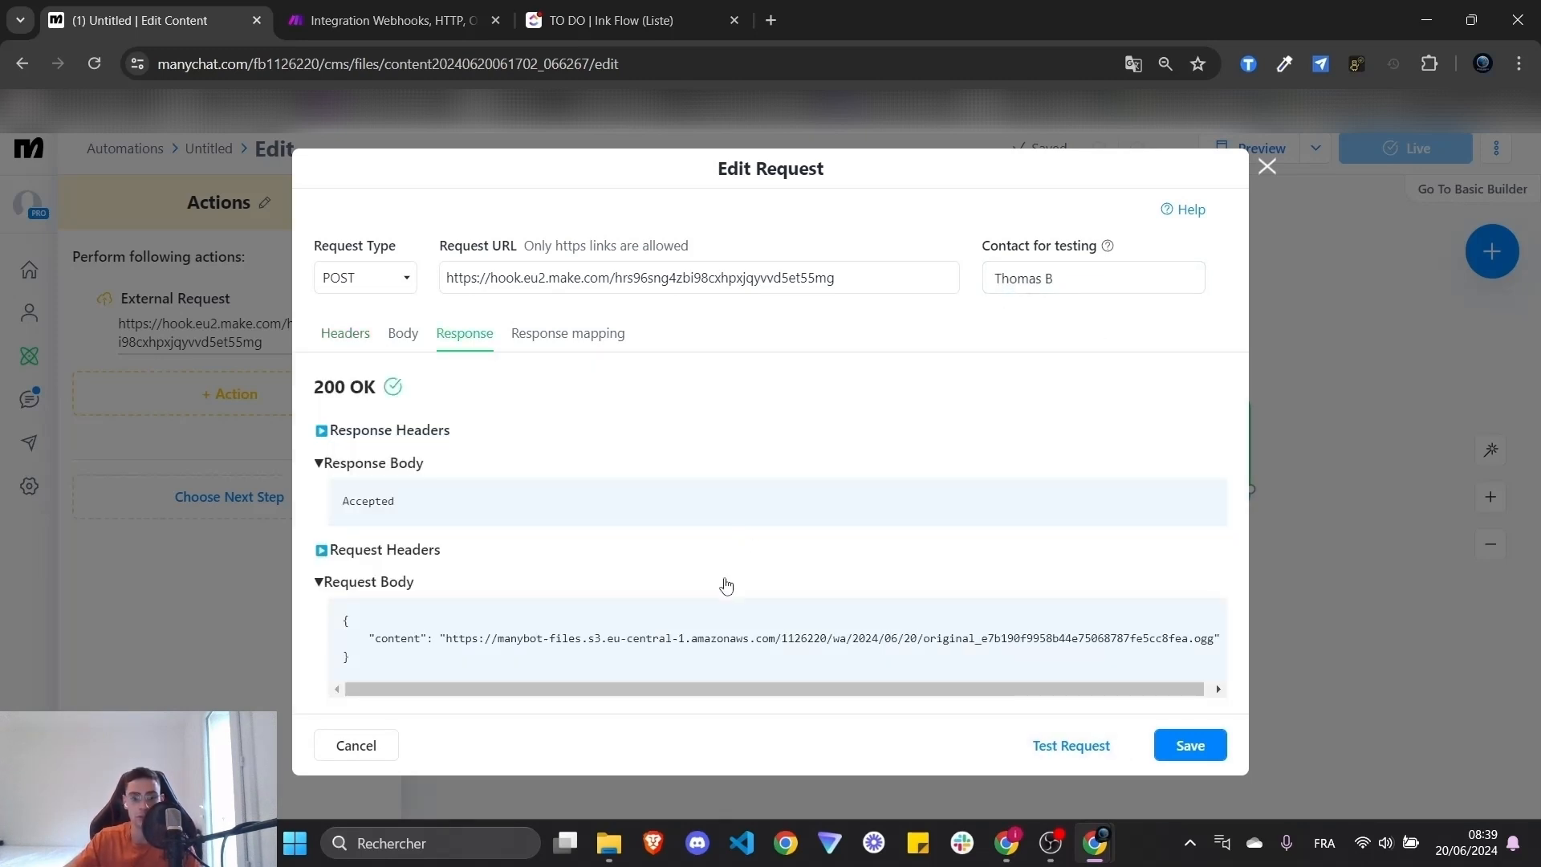
pyautogui.click(424, 19)
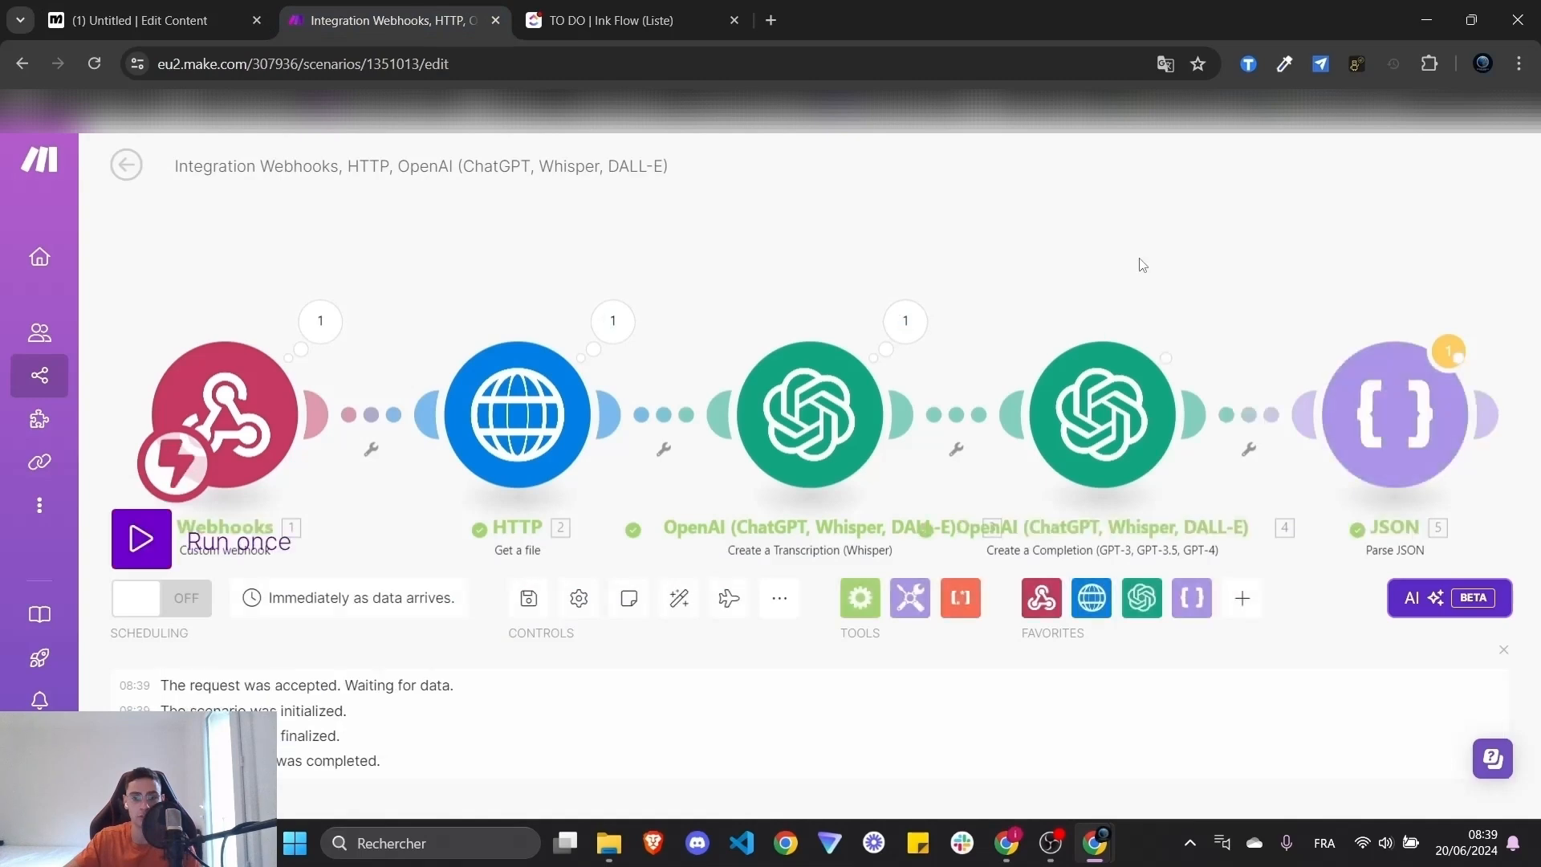
pyautogui.click(803, 333)
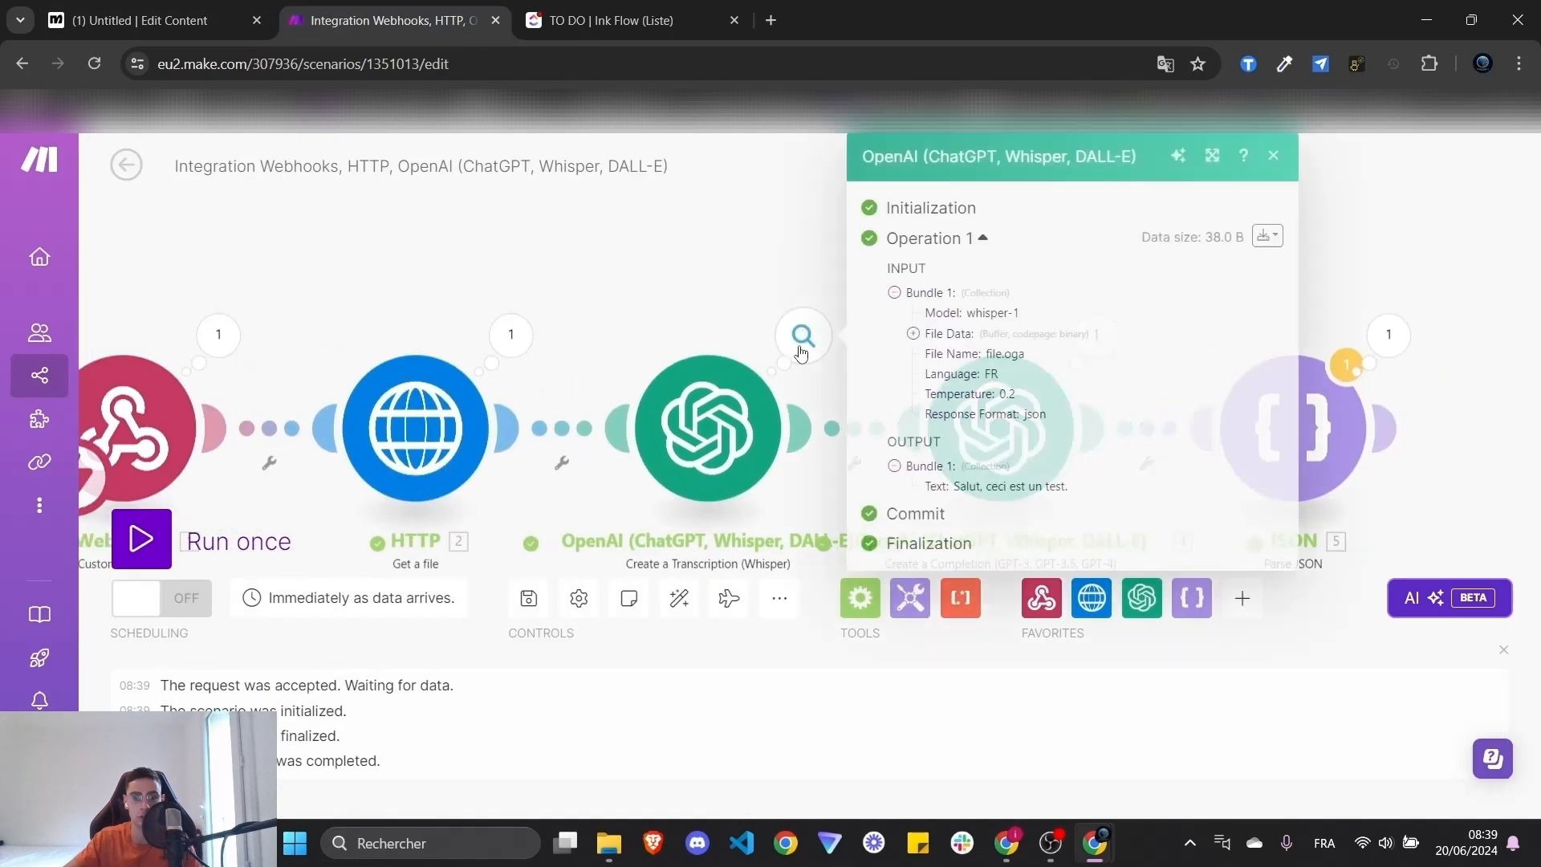
pyautogui.moveTo(1067, 486); pyautogui.dragTo(994, 485)
pyautogui.click(1344, 273)
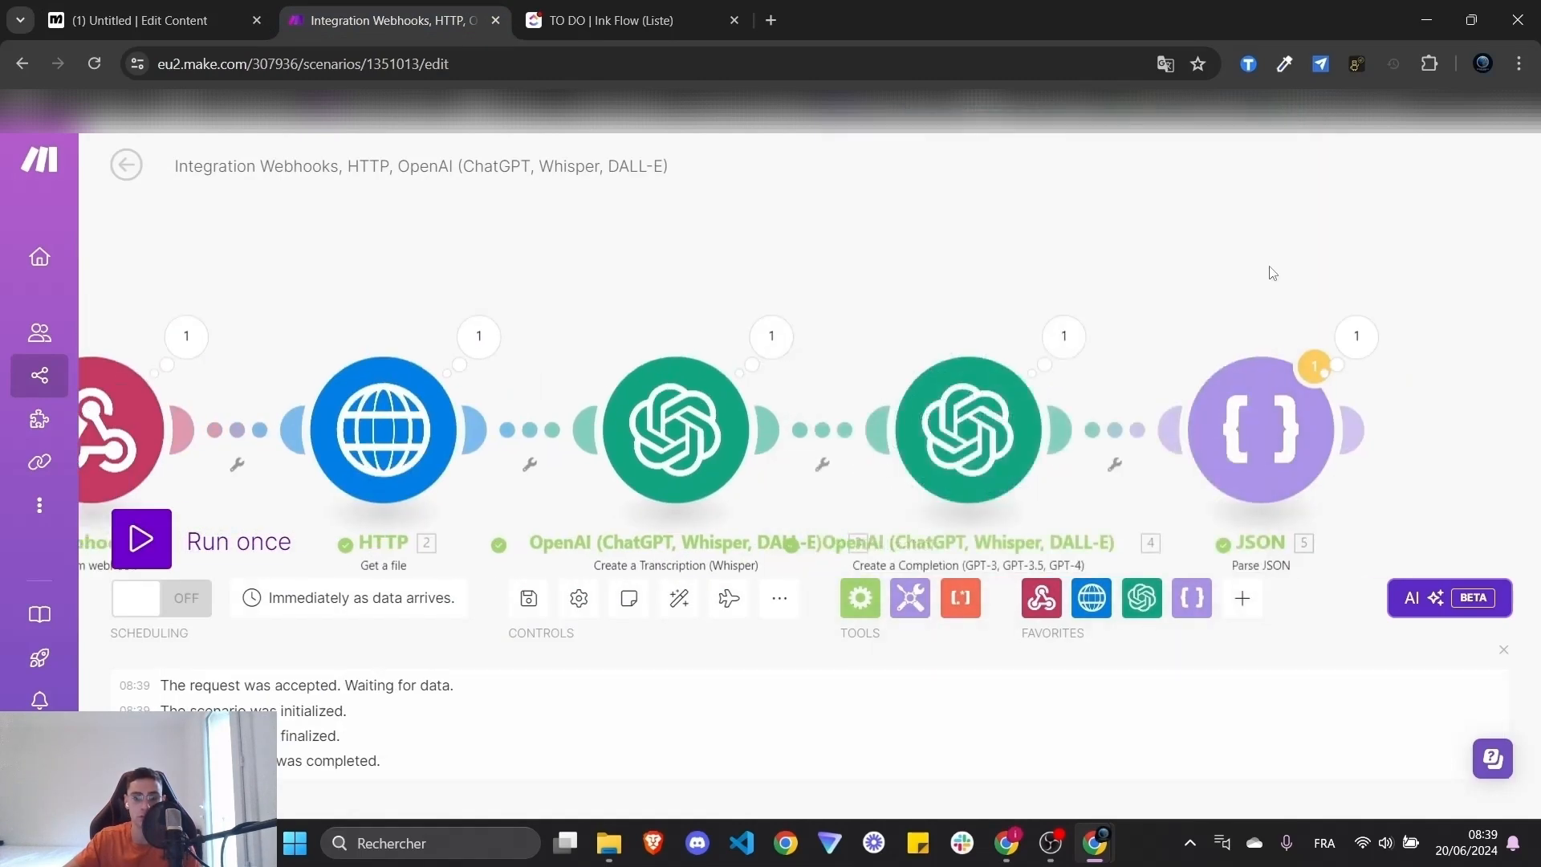
pyautogui.click(863, 350)
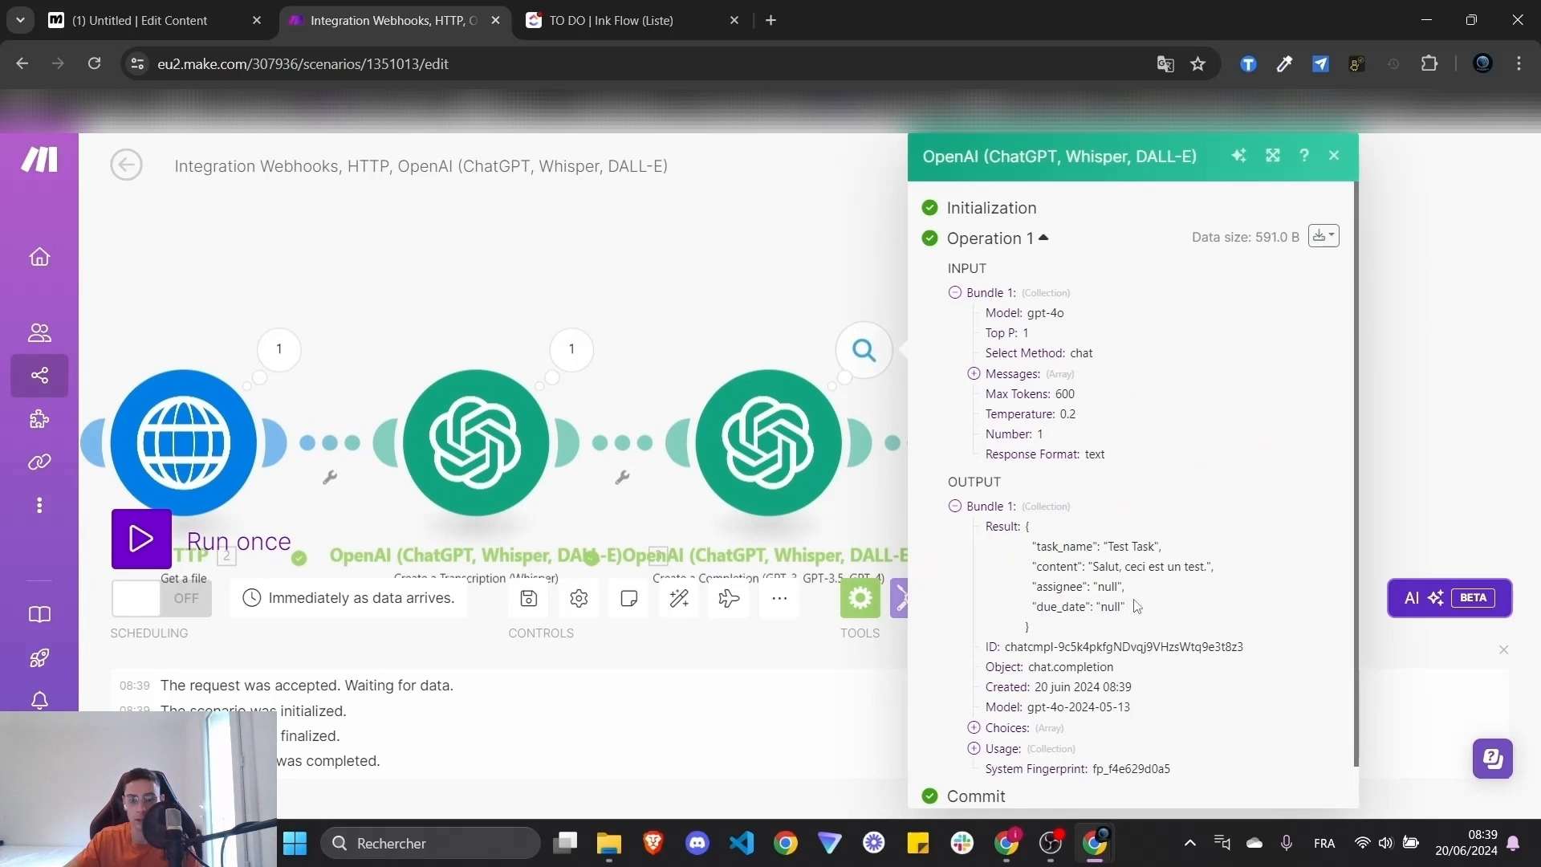
pyautogui.moveTo(1076, 627); pyautogui.dragTo(1026, 528)
pyautogui.click(1200, 600)
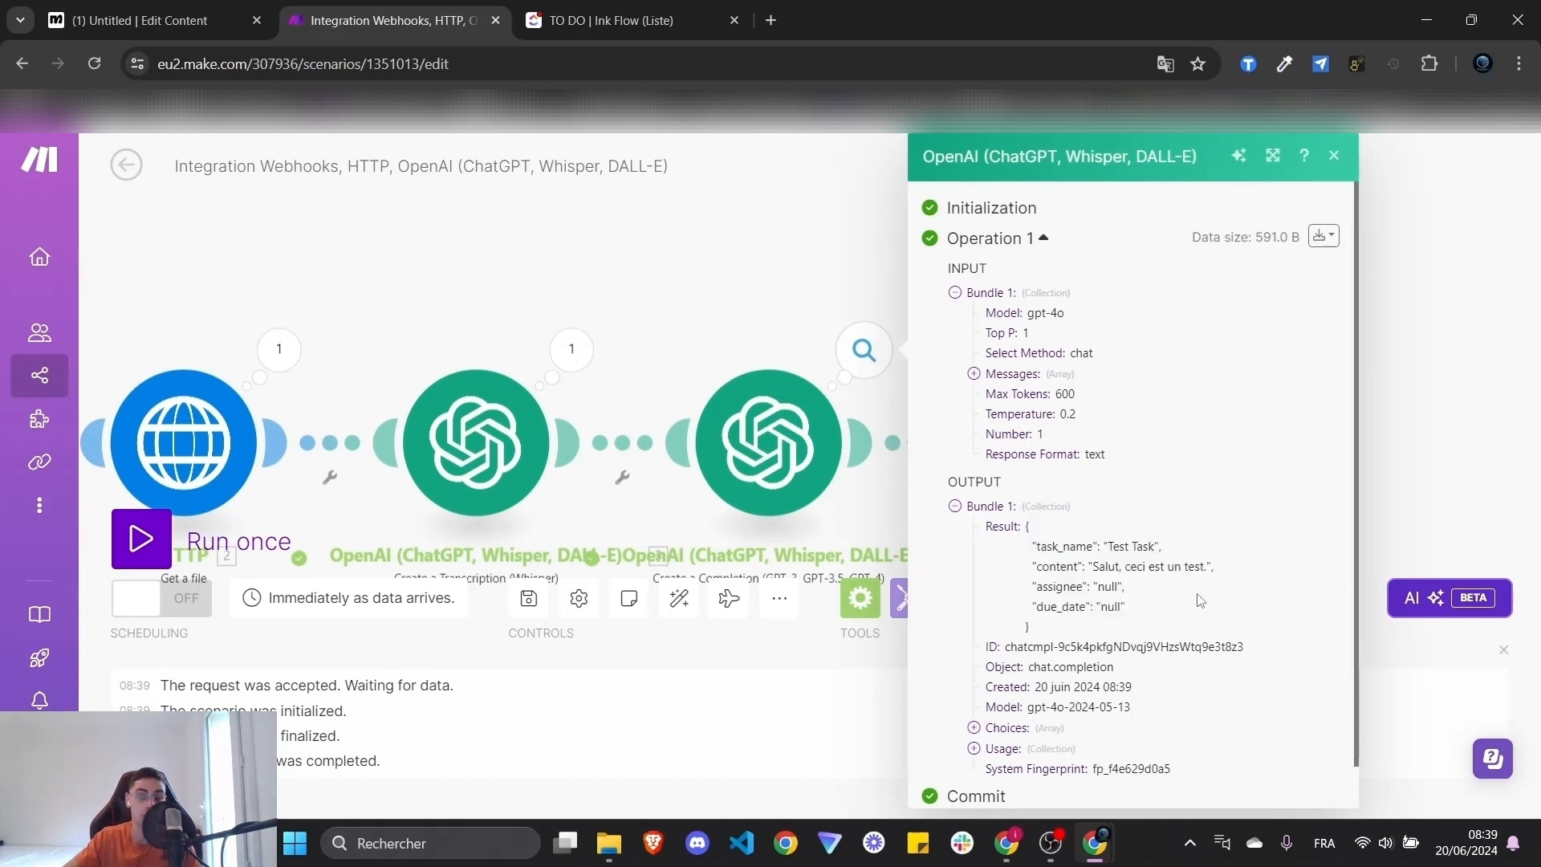
pyautogui.moveTo(1051, 628); pyautogui.dragTo(1030, 528)
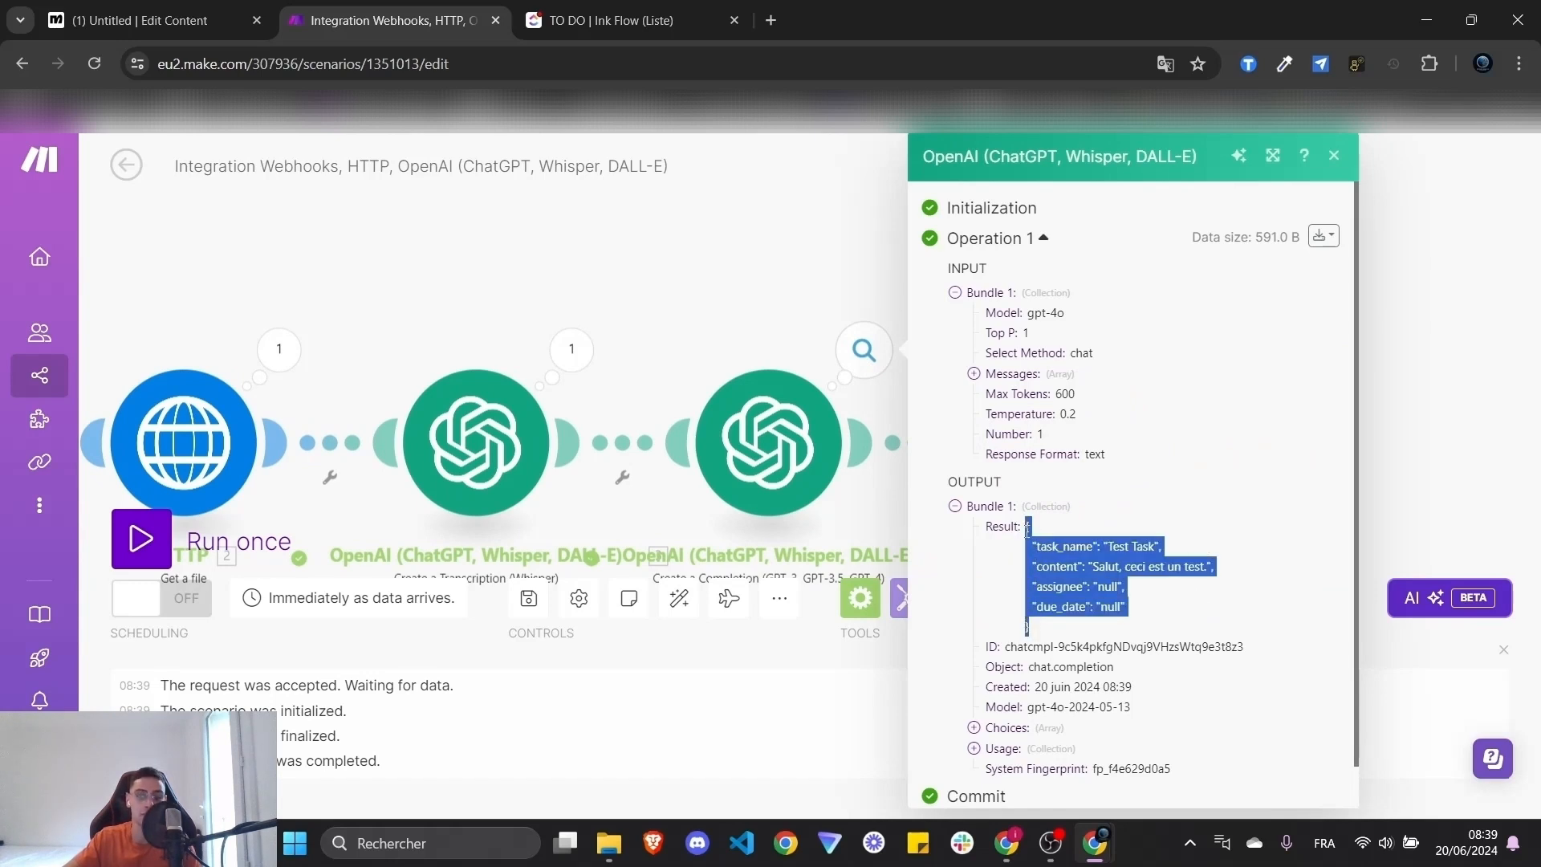
pyautogui.click(1202, 608)
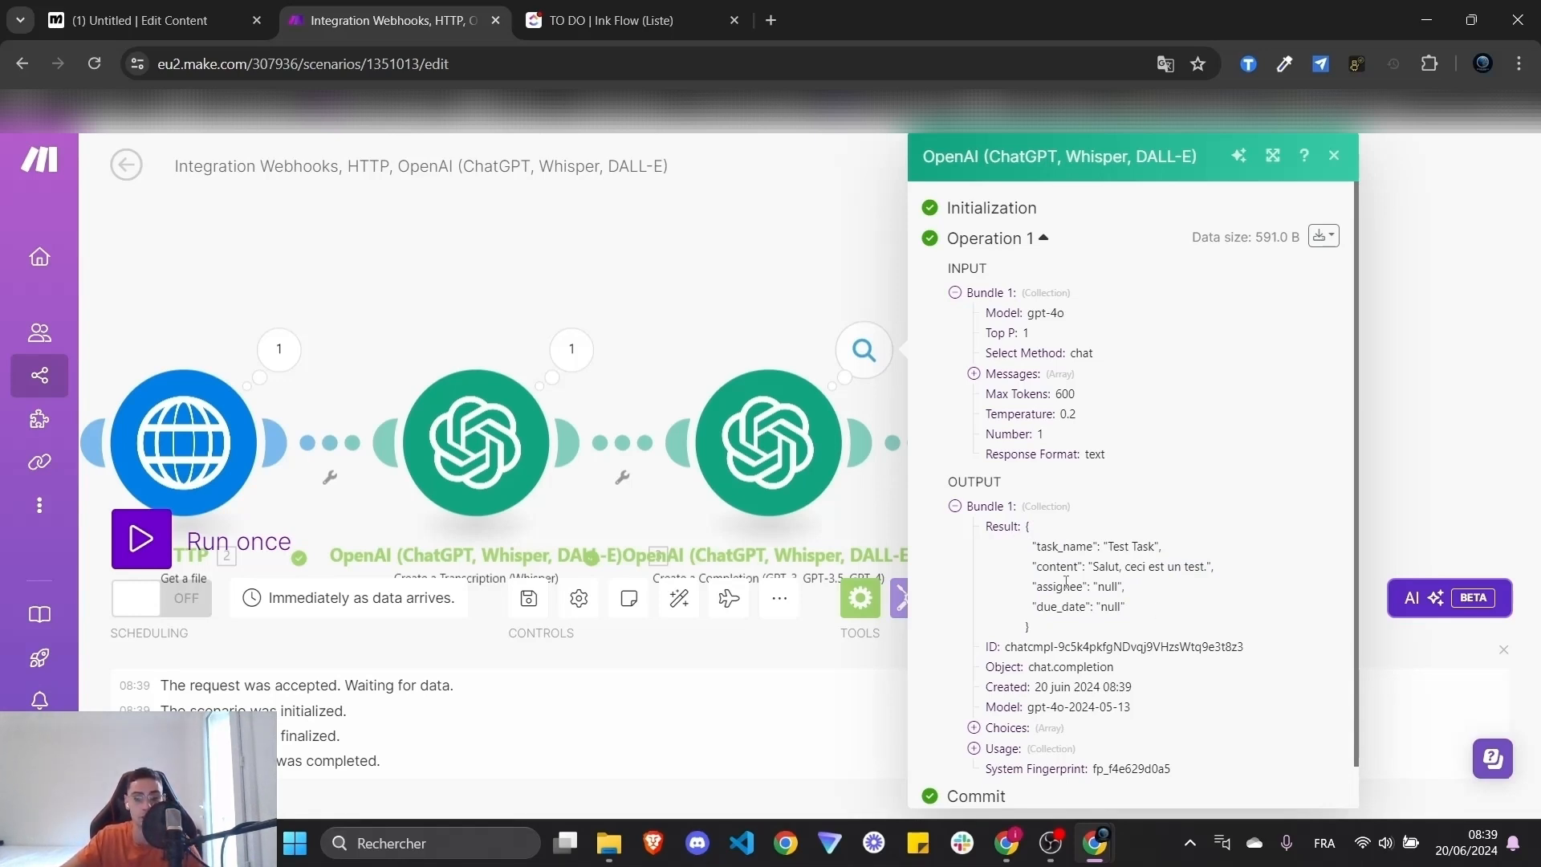
pyautogui.moveTo(1022, 567); pyautogui.dragTo(1163, 547)
pyautogui.click(1230, 574)
pyautogui.click(1192, 588)
pyautogui.click(1197, 551)
pyautogui.click(1481, 358)
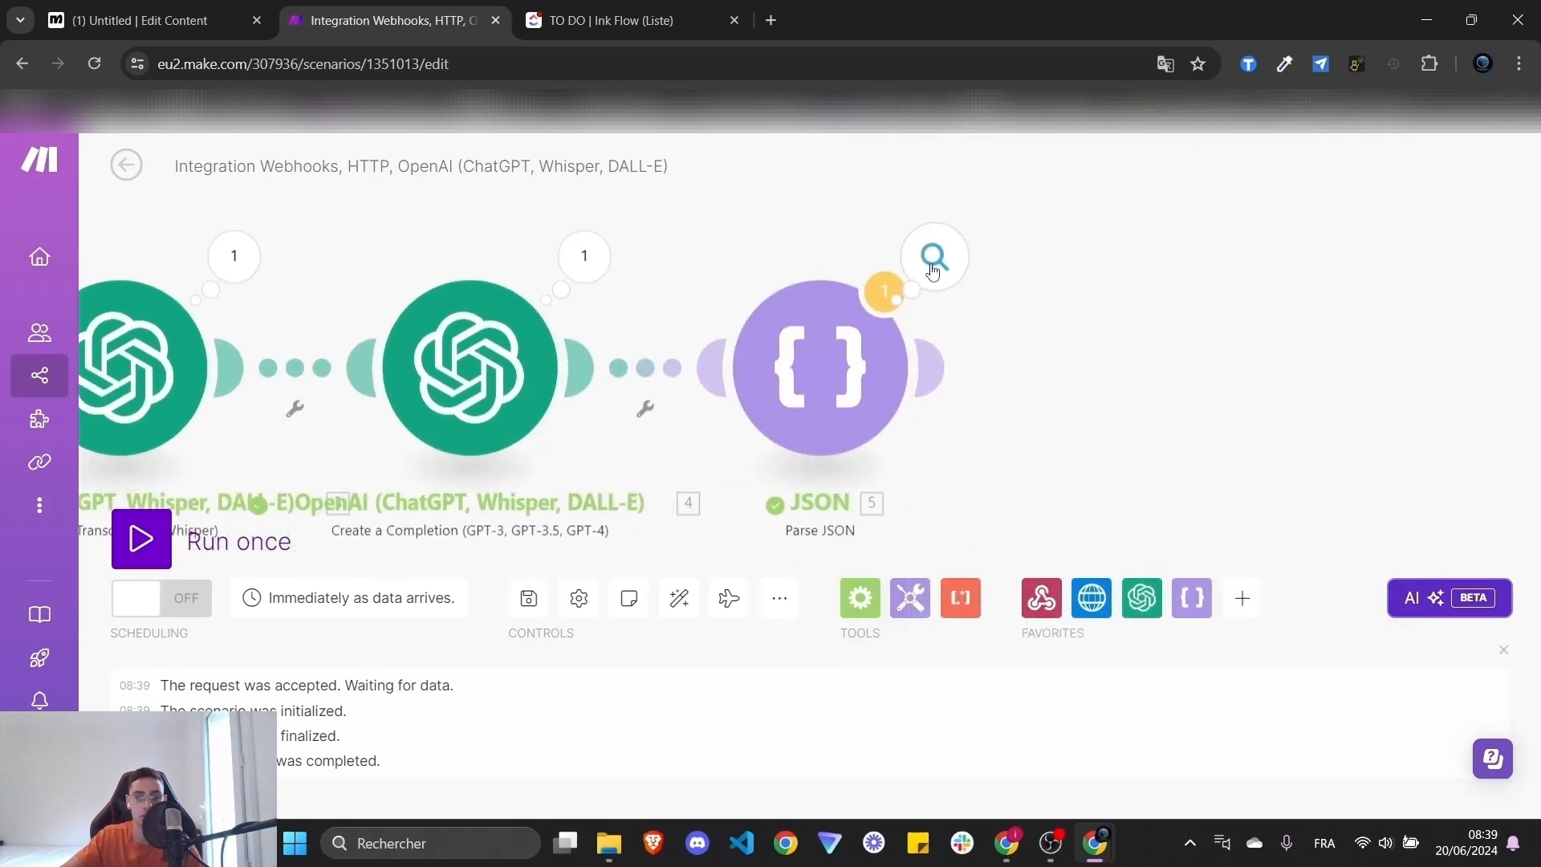
pyautogui.click(933, 272)
pyautogui.click(1068, 467)
pyautogui.click(1067, 467)
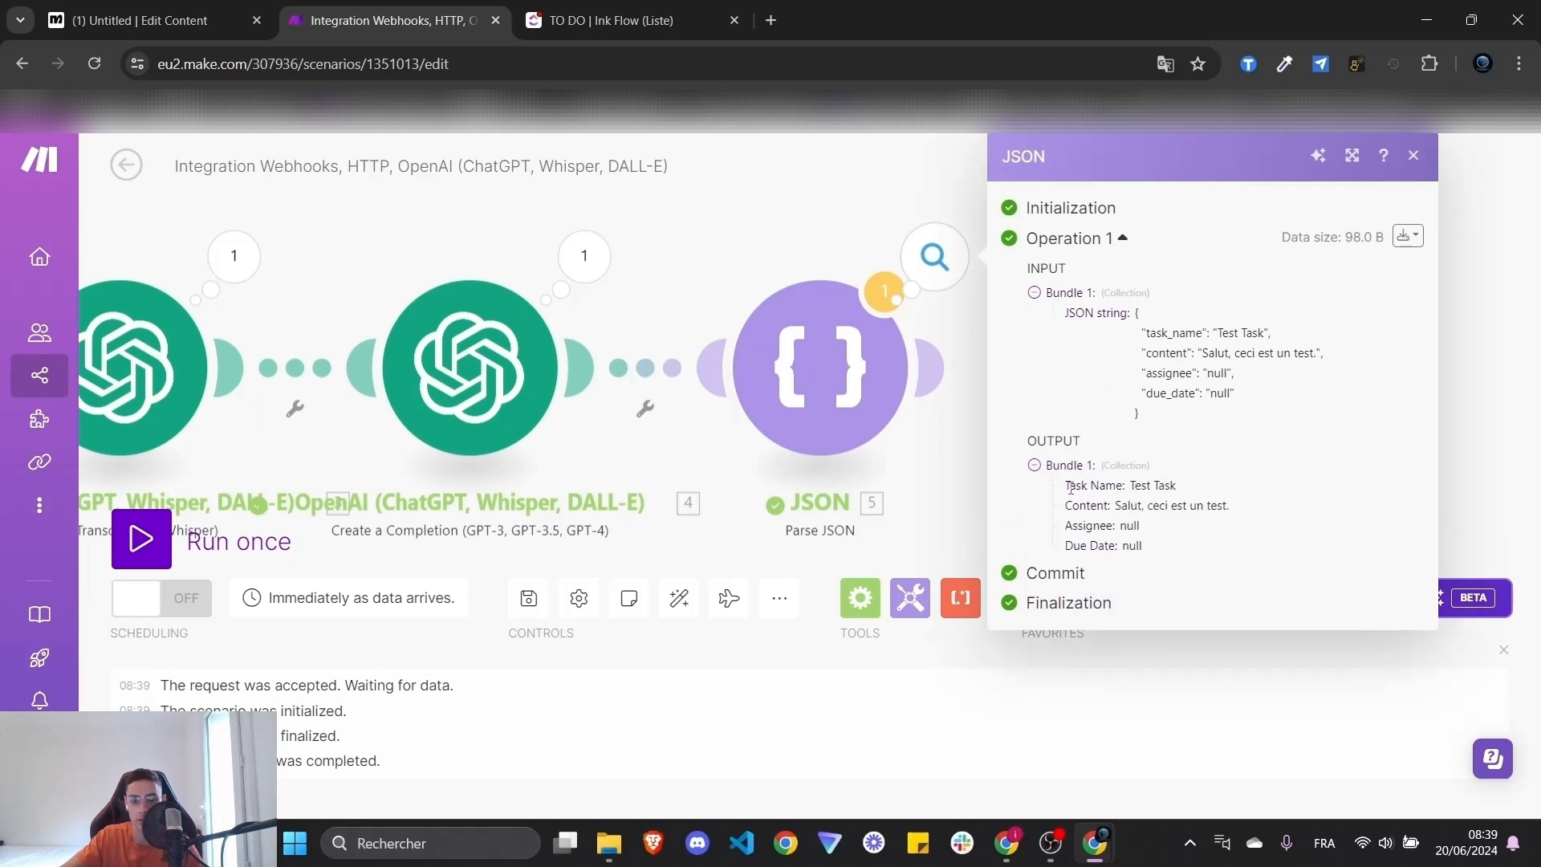
pyautogui.moveTo(1175, 419); pyautogui.dragTo(1140, 328)
pyautogui.click(1108, 451)
pyautogui.moveTo(1066, 486); pyautogui.dragTo(1240, 511)
pyautogui.click(1218, 488)
pyautogui.moveTo(1066, 527); pyautogui.dragTo(1144, 546)
pyautogui.click(805, 269)
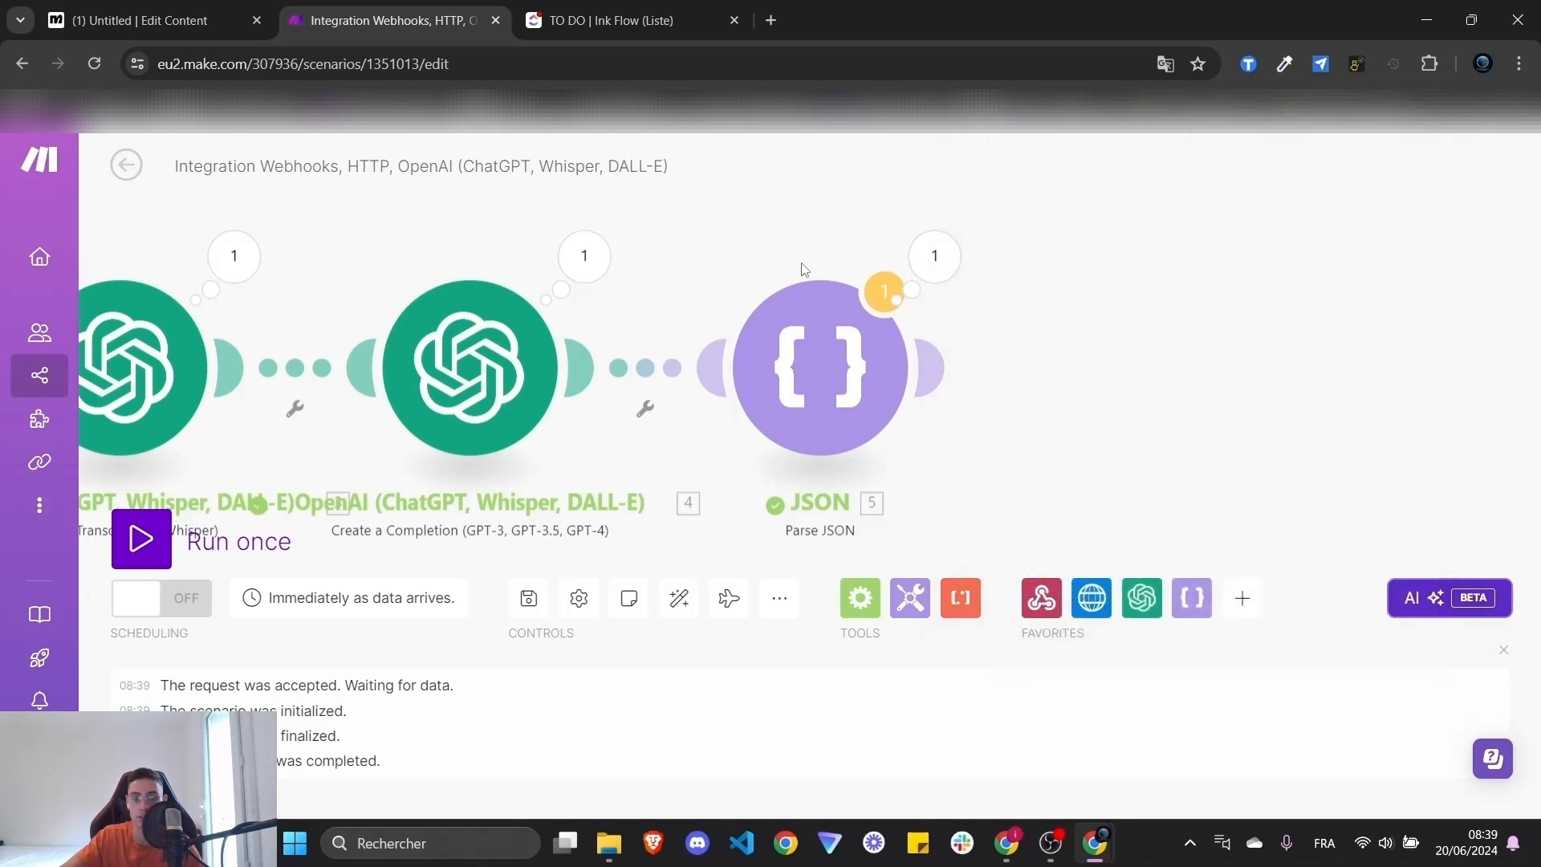
pyautogui.moveTo(935, 371)
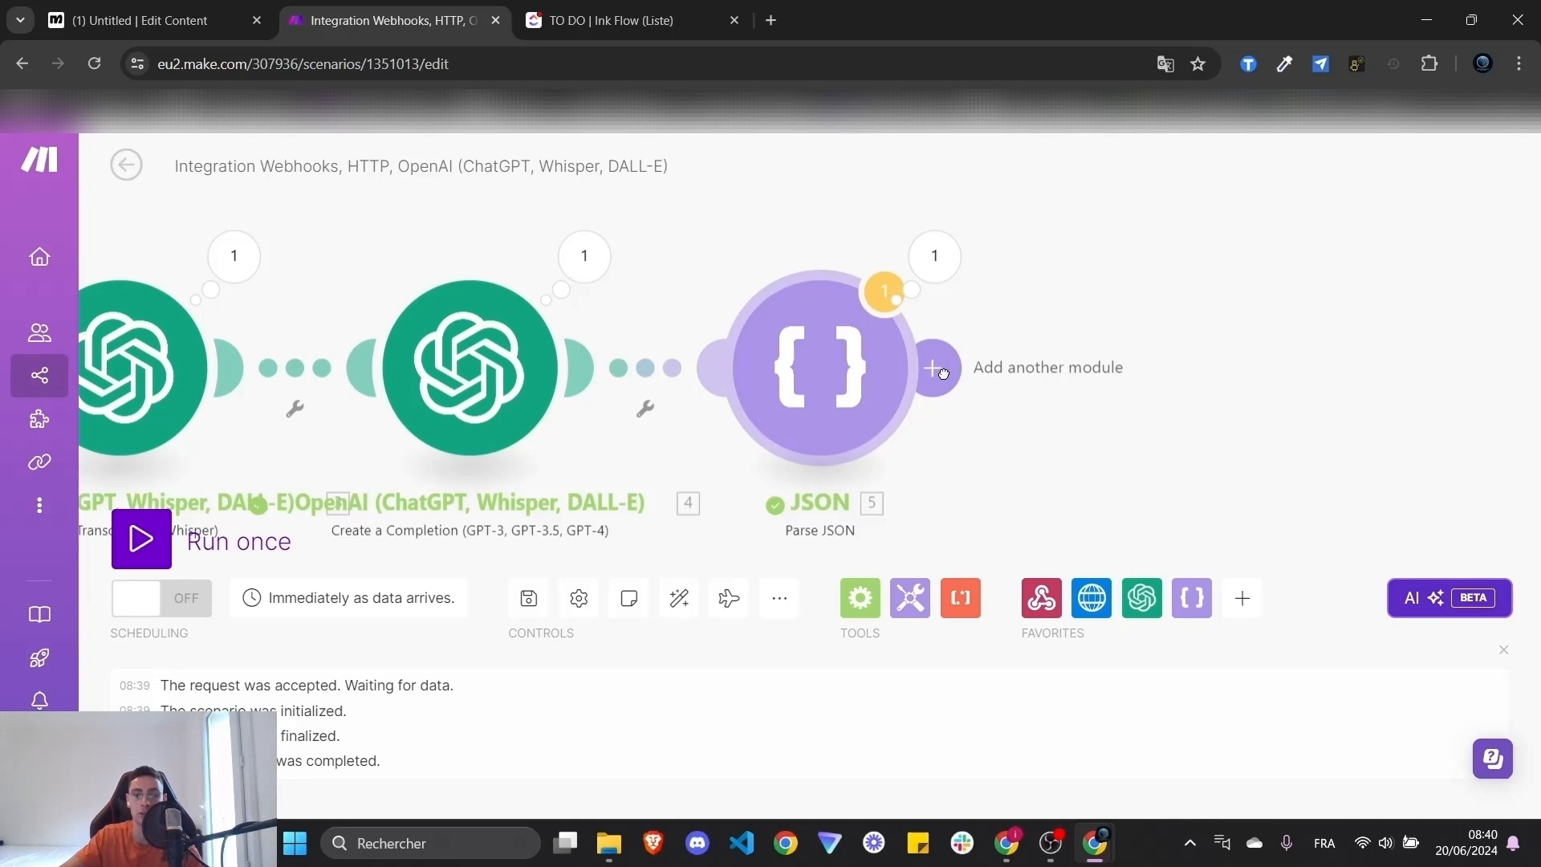
# - Add a ClickUp Create a Task module after the Parse JSON module
pyautogui.click(933, 369)
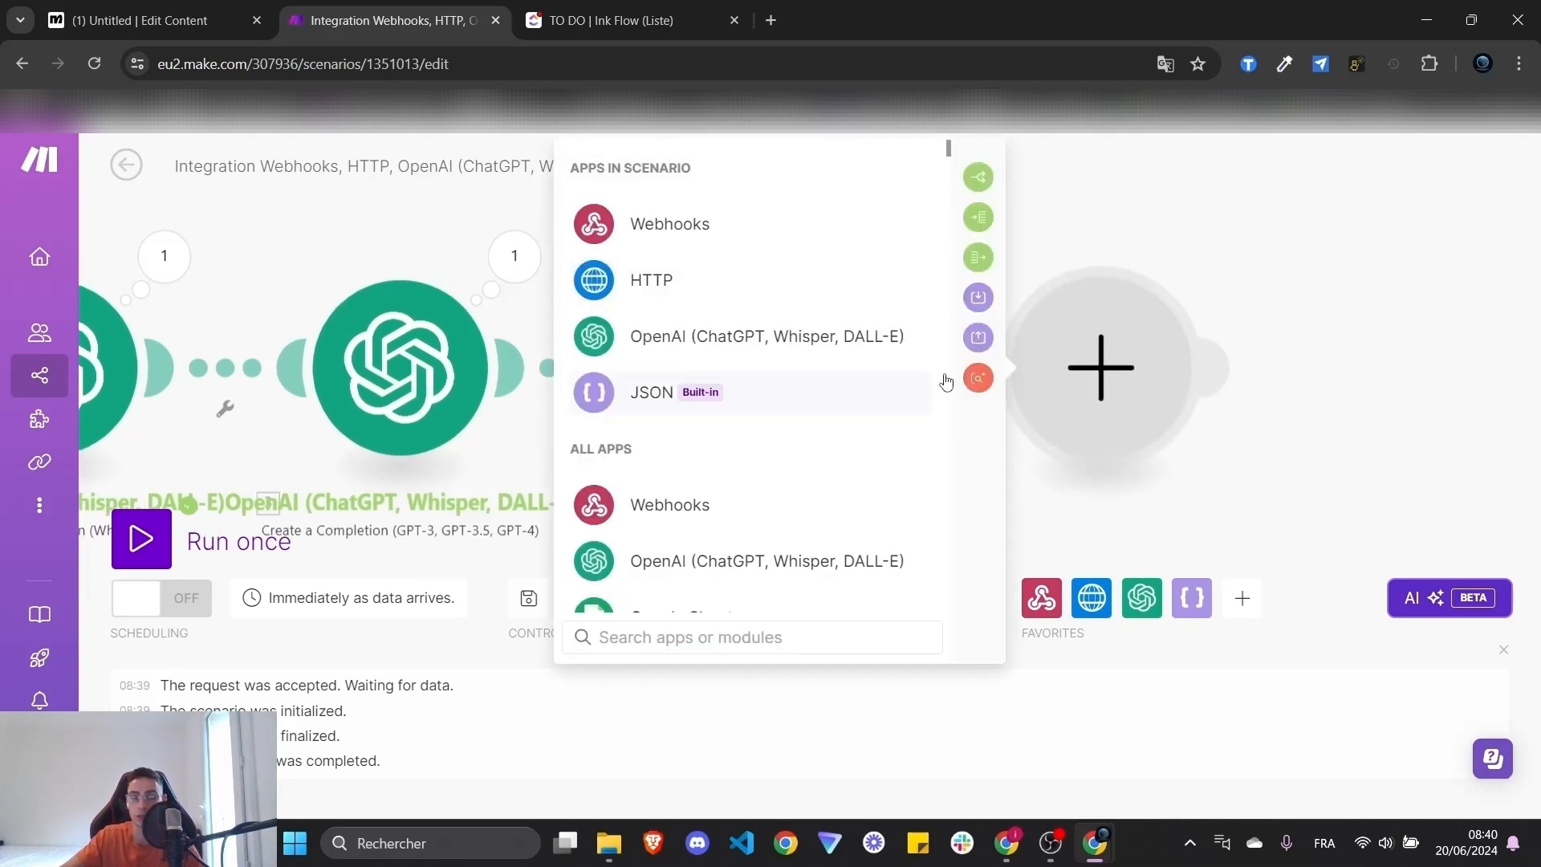
pyautogui.write('click')
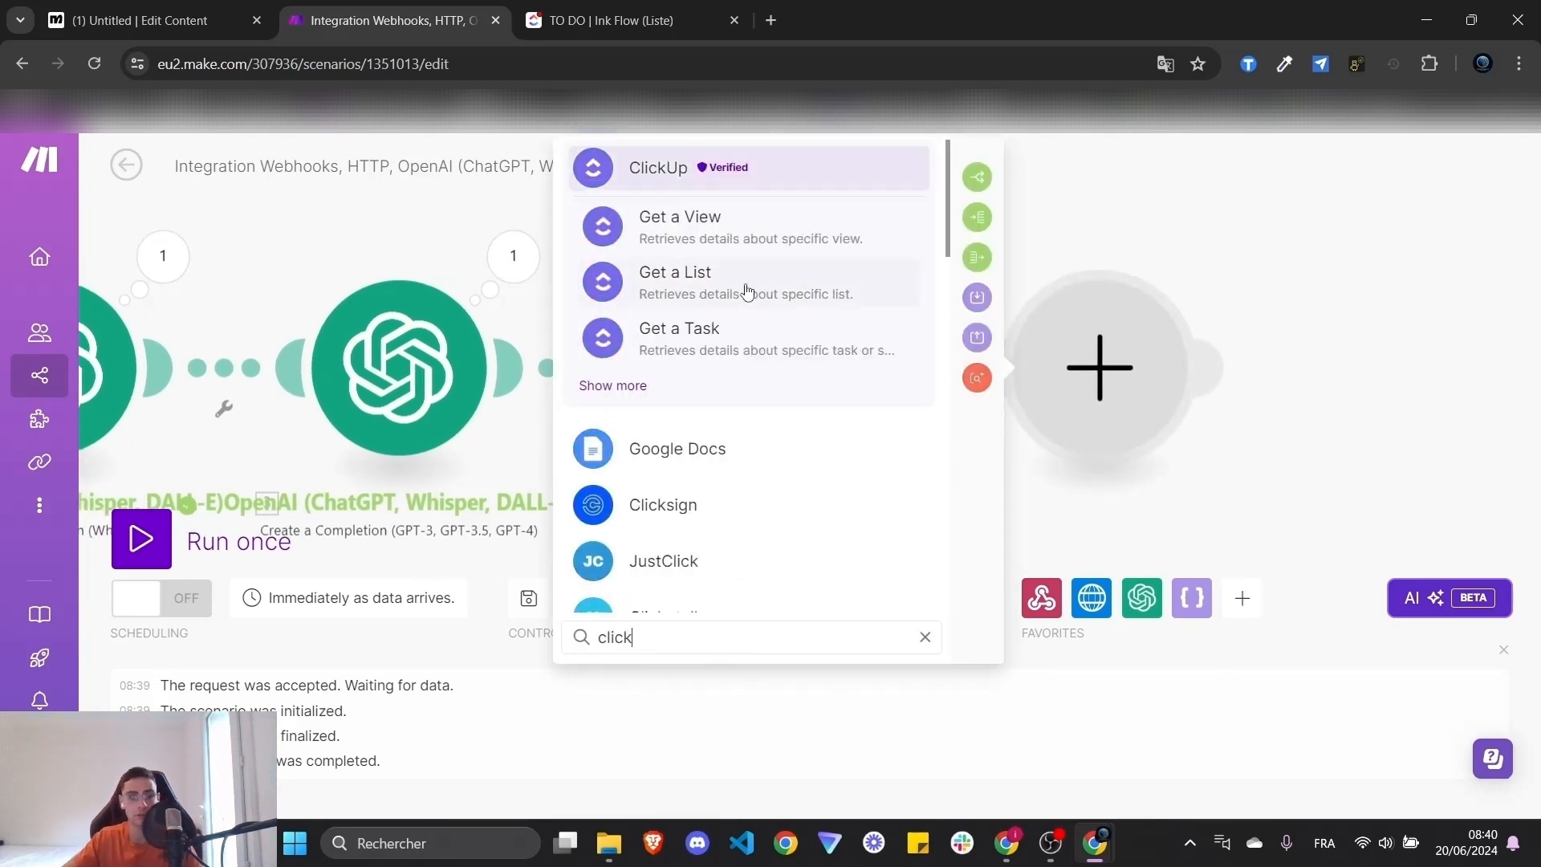
pyautogui.click(706, 170)
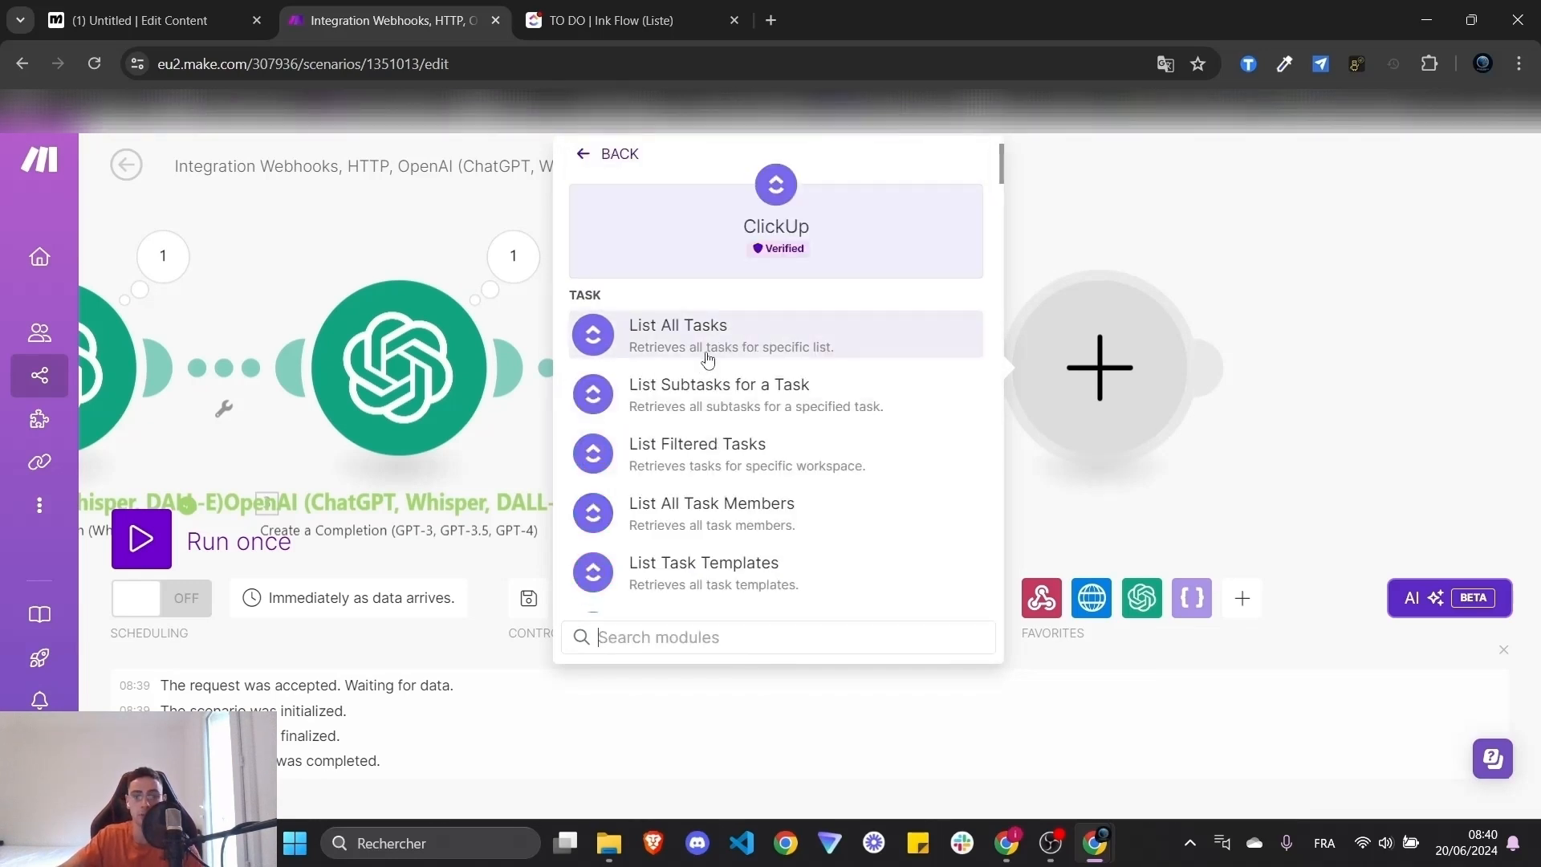
pyautogui.scroll(-5, 706, 358)
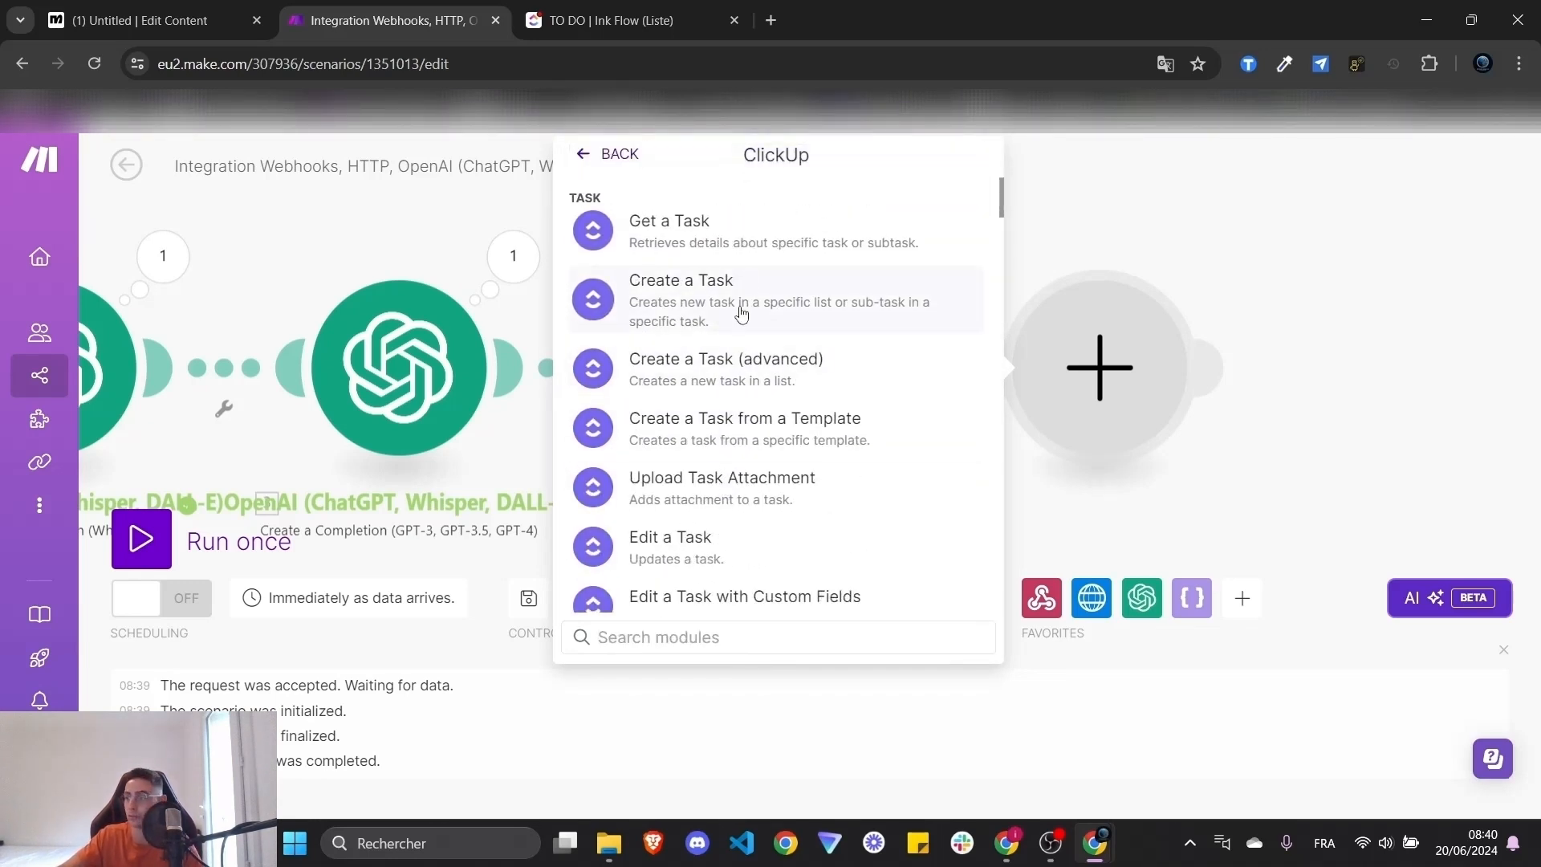
pyautogui.click(742, 314)
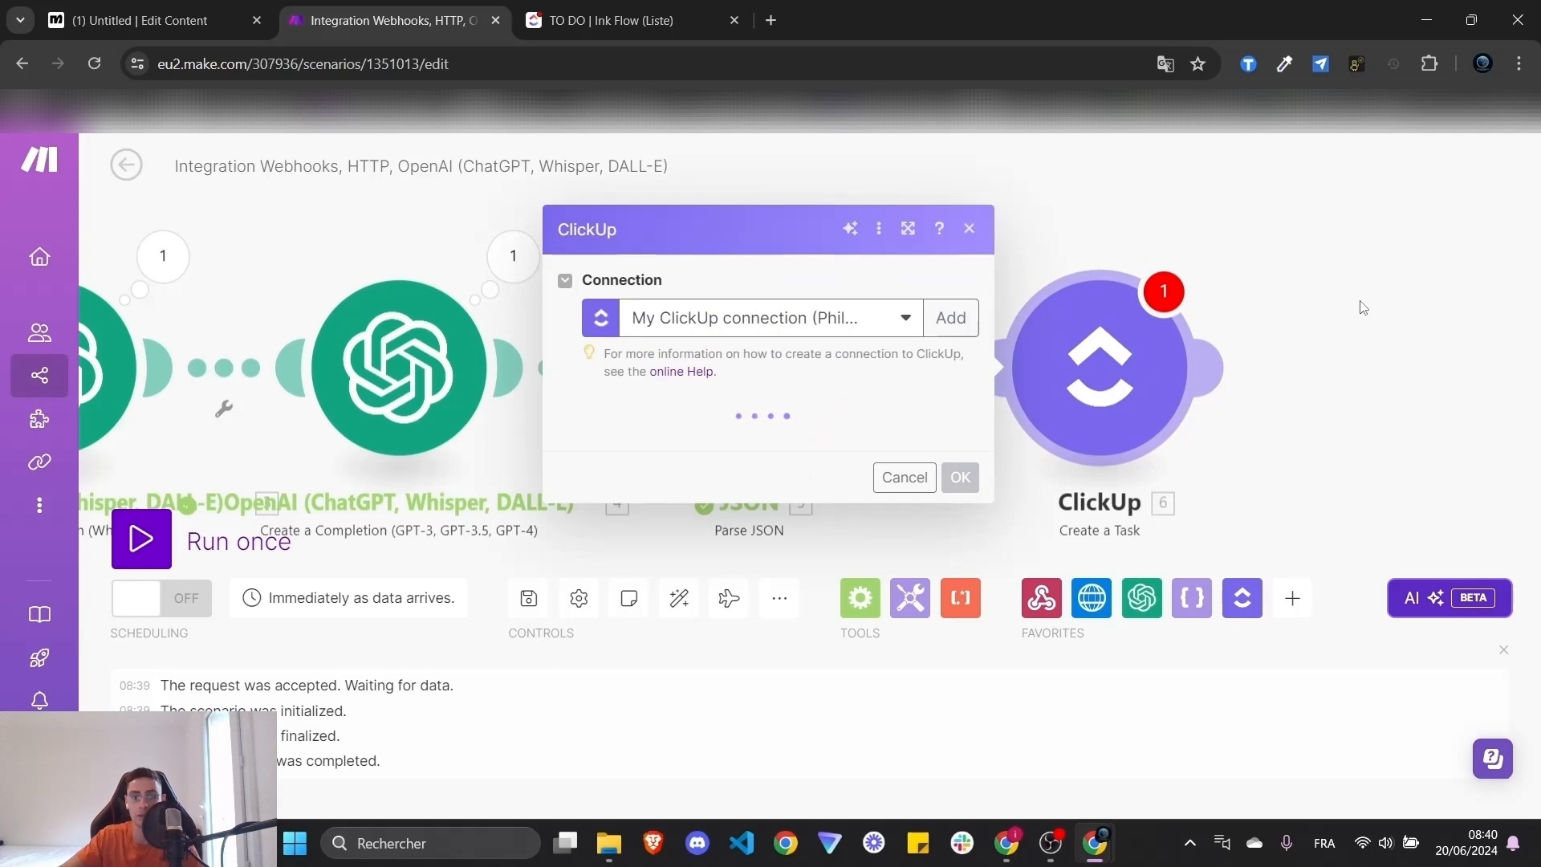
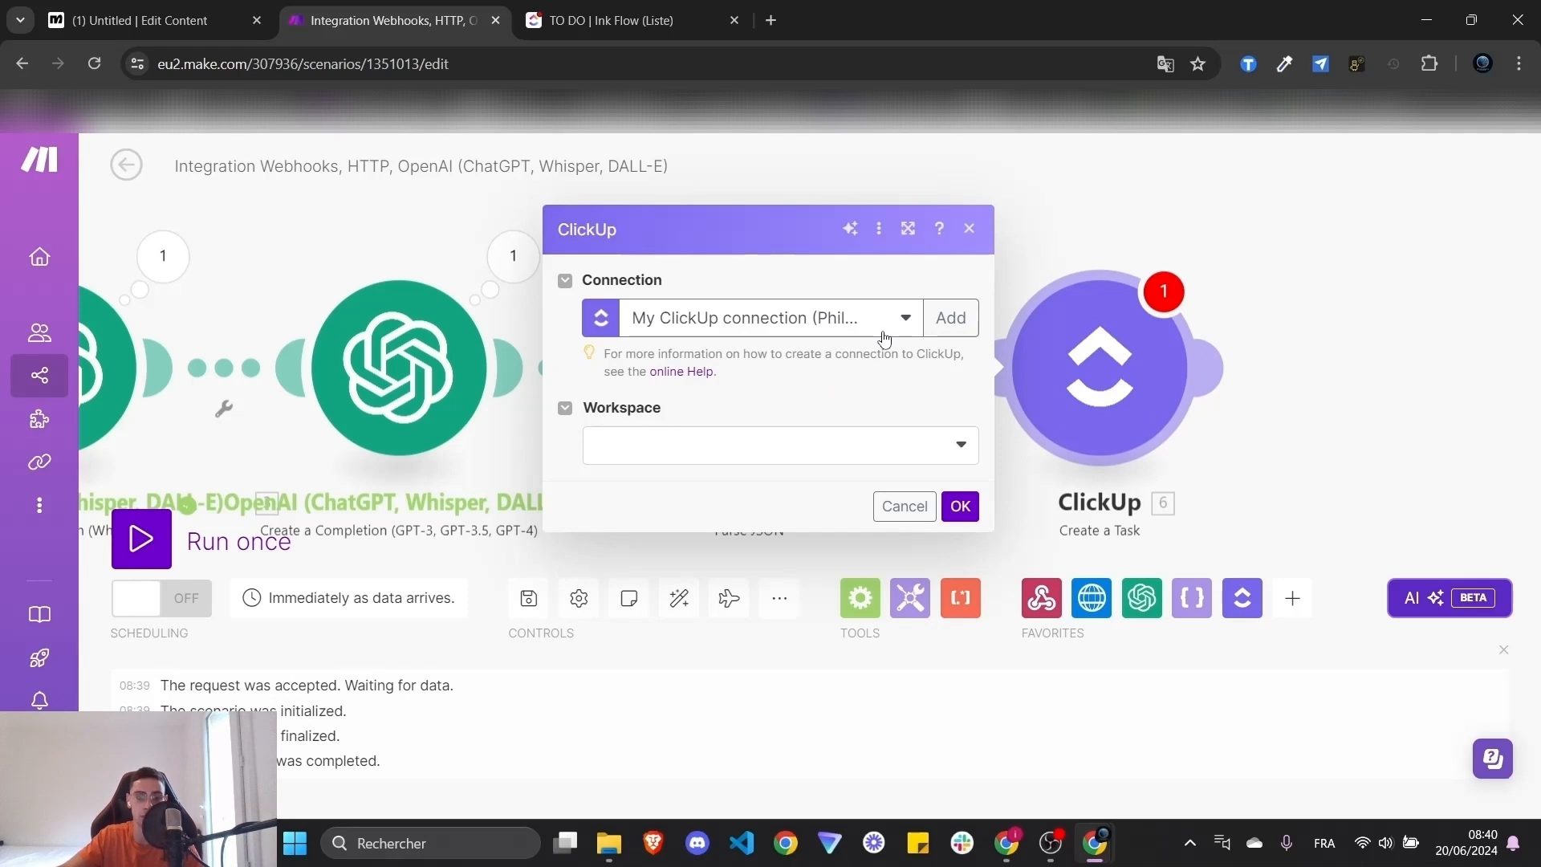
# - Cancel the new ClickUp connection in Make, then create a 'TEST TUTO YT' list under Team Space
pyautogui.click(948, 320)
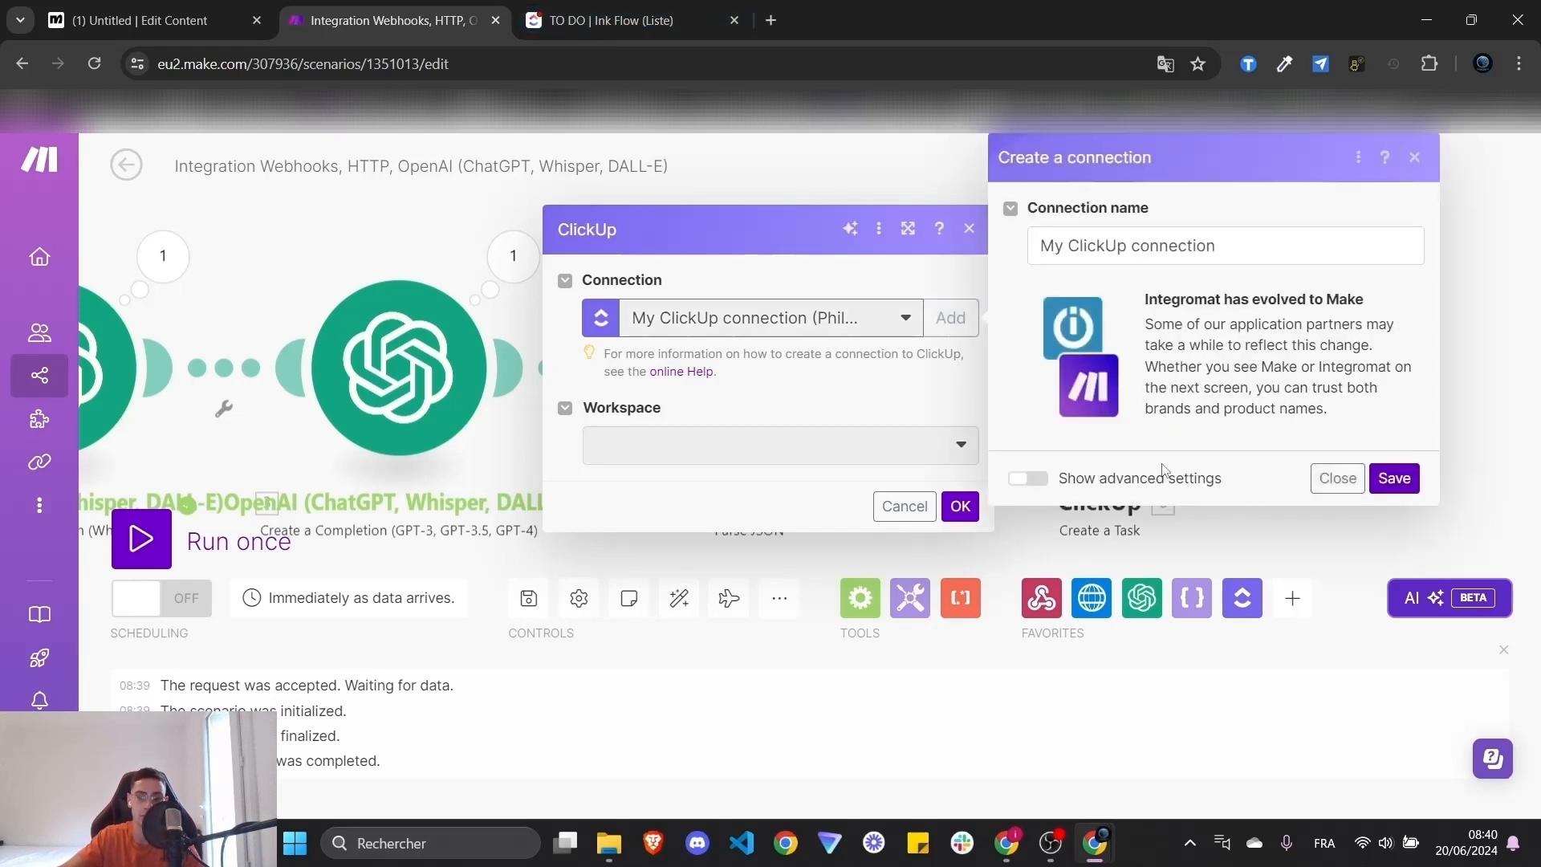
pyautogui.click(1417, 161)
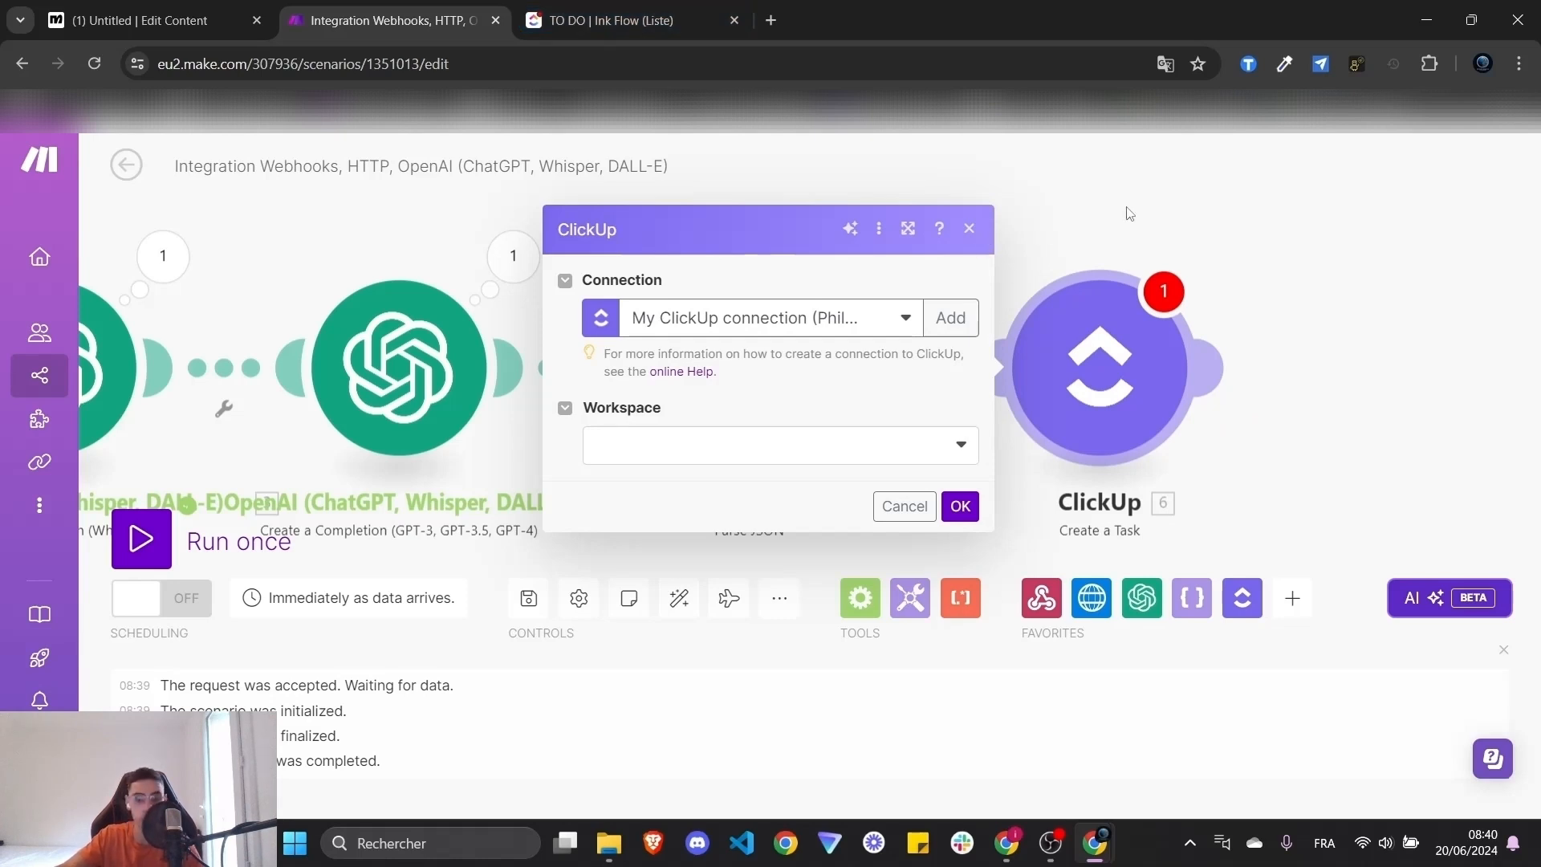
pyautogui.click(701, 7)
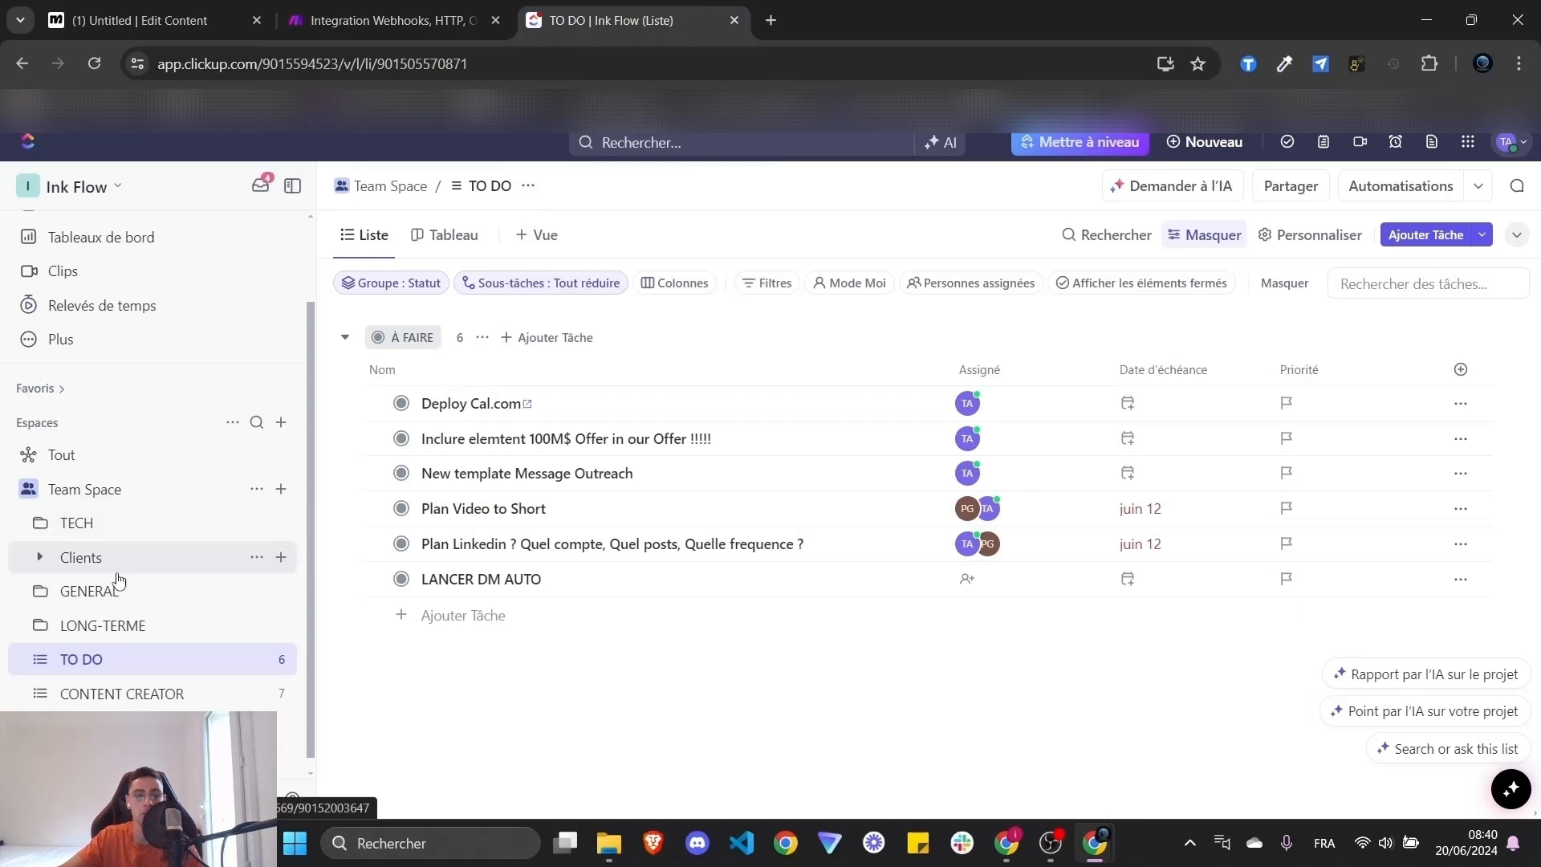
pyautogui.click(281, 490)
pyautogui.click(367, 538)
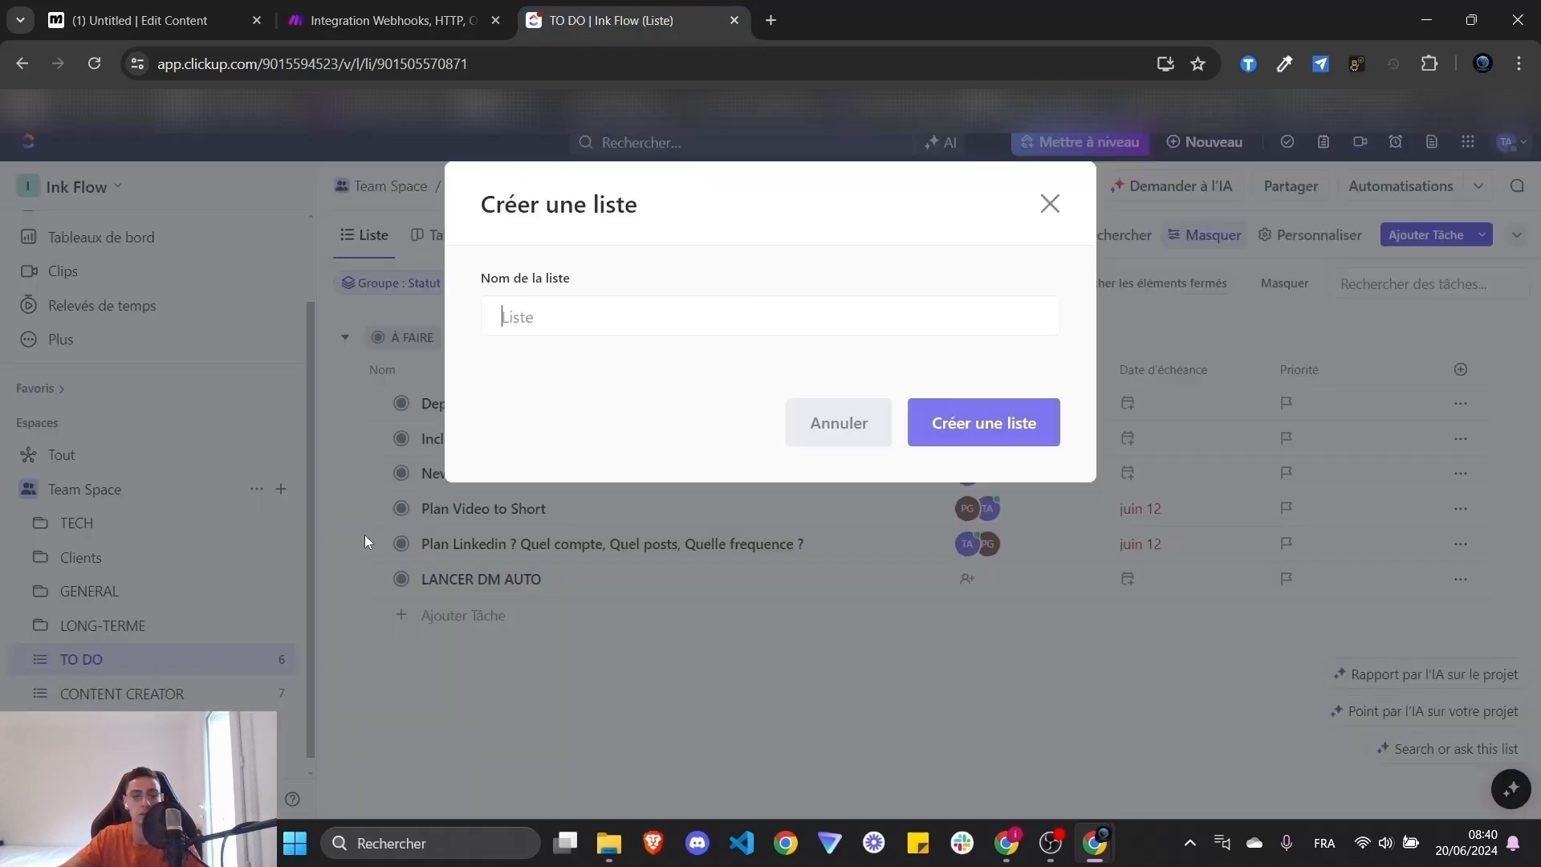
pyautogui.write('TES')
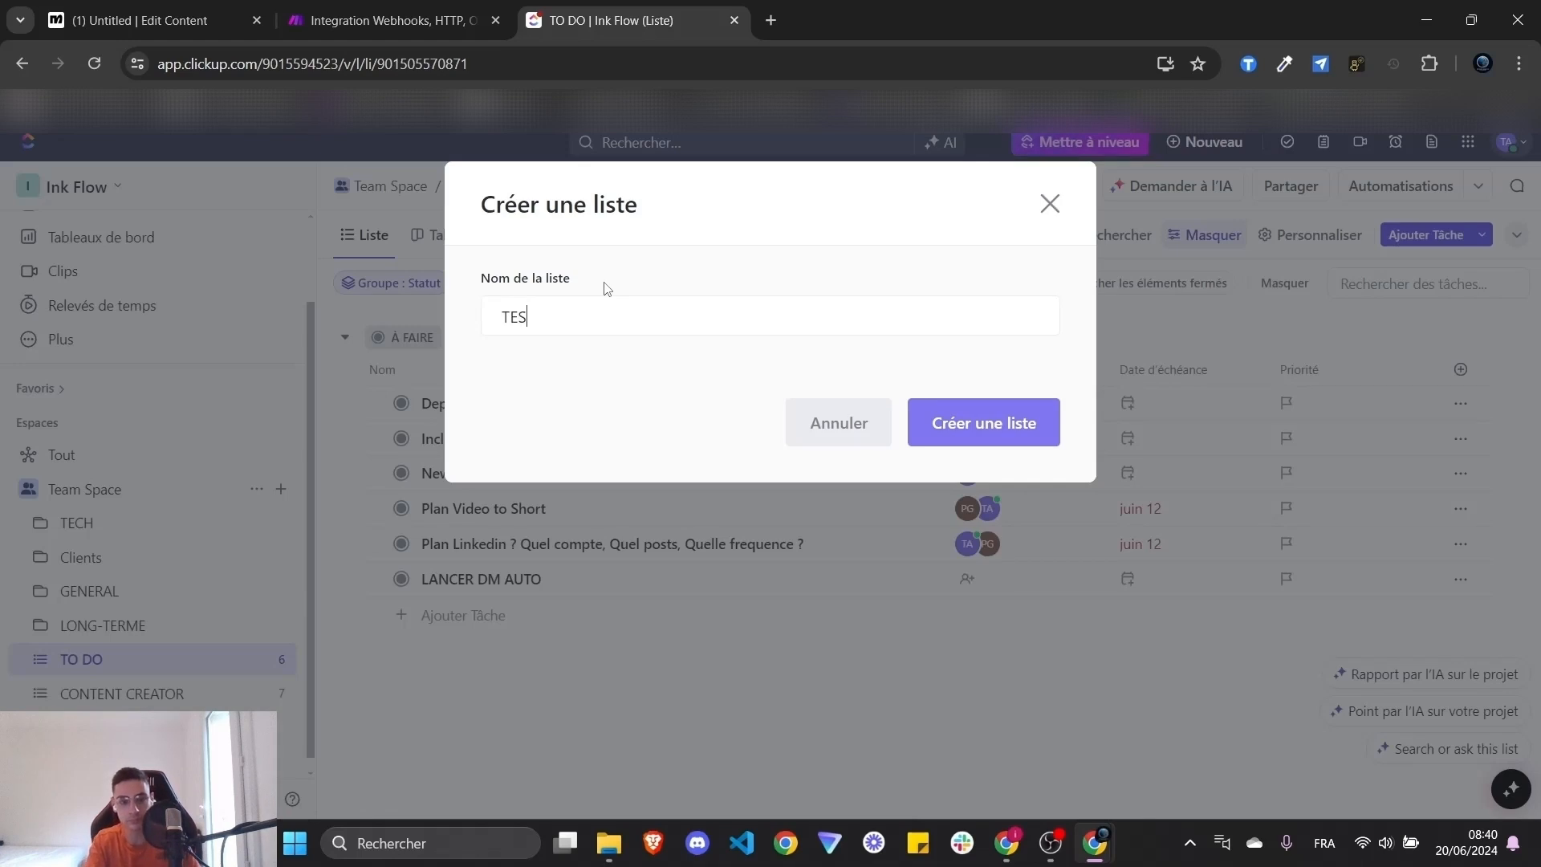
pyautogui.write('T TUTO')
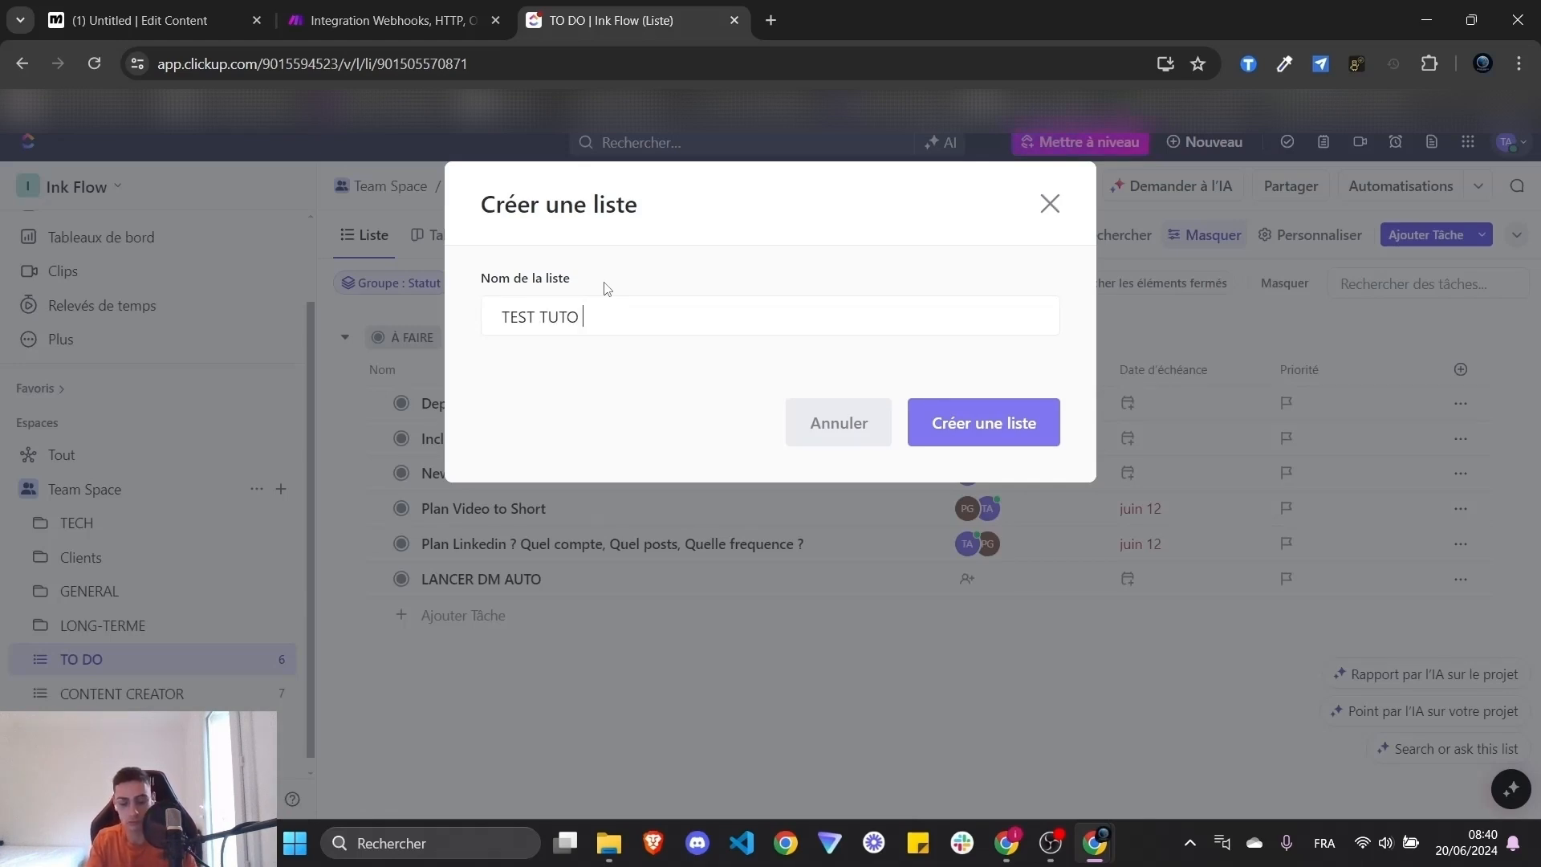
pyautogui.write(' YT')
pyautogui.click(955, 419)
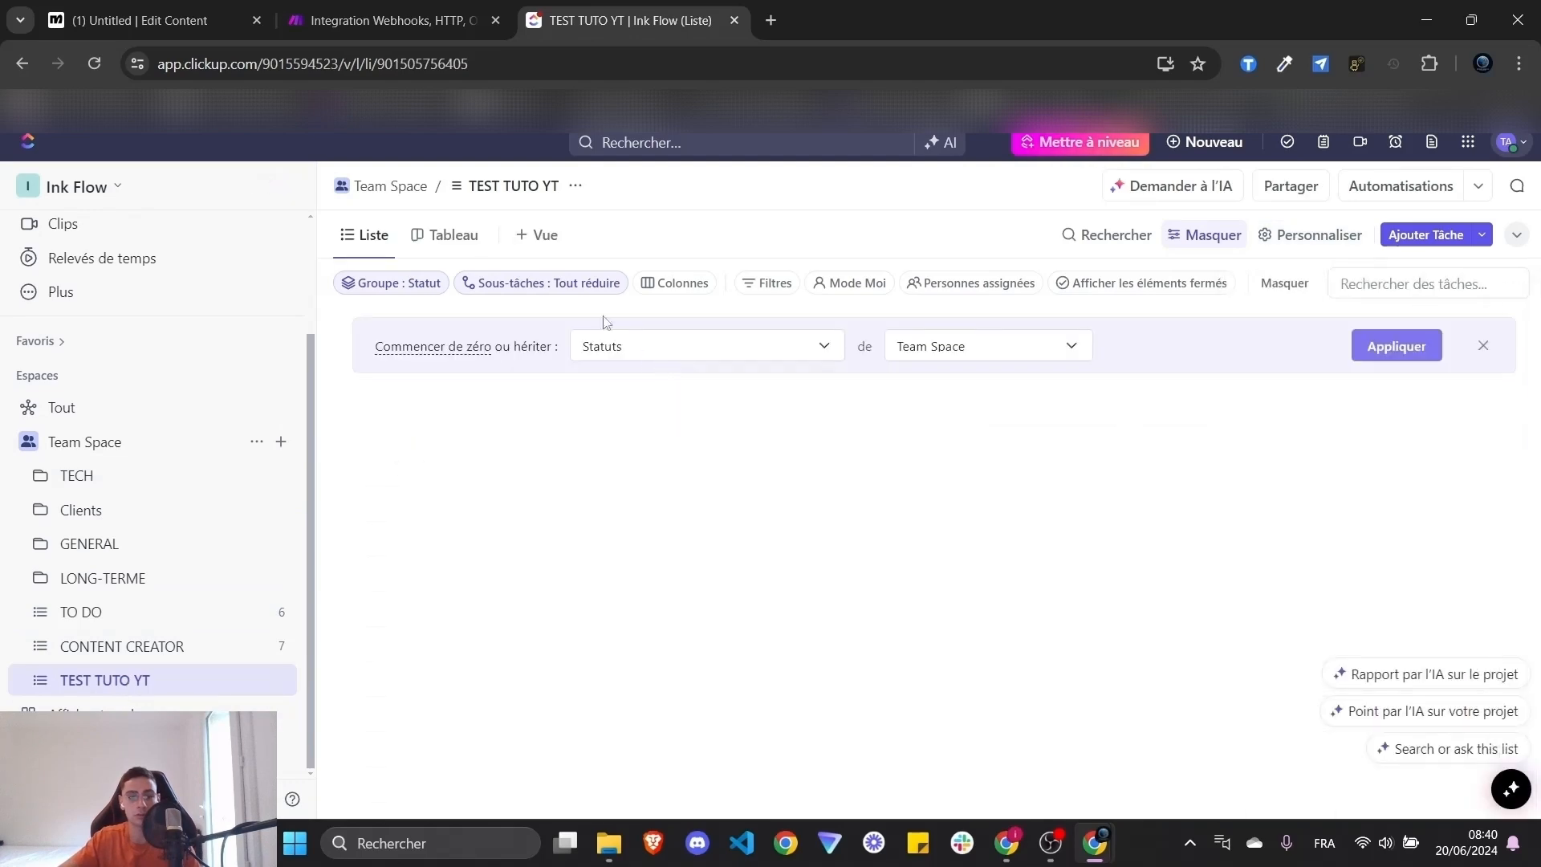
pyautogui.click(455, 236)
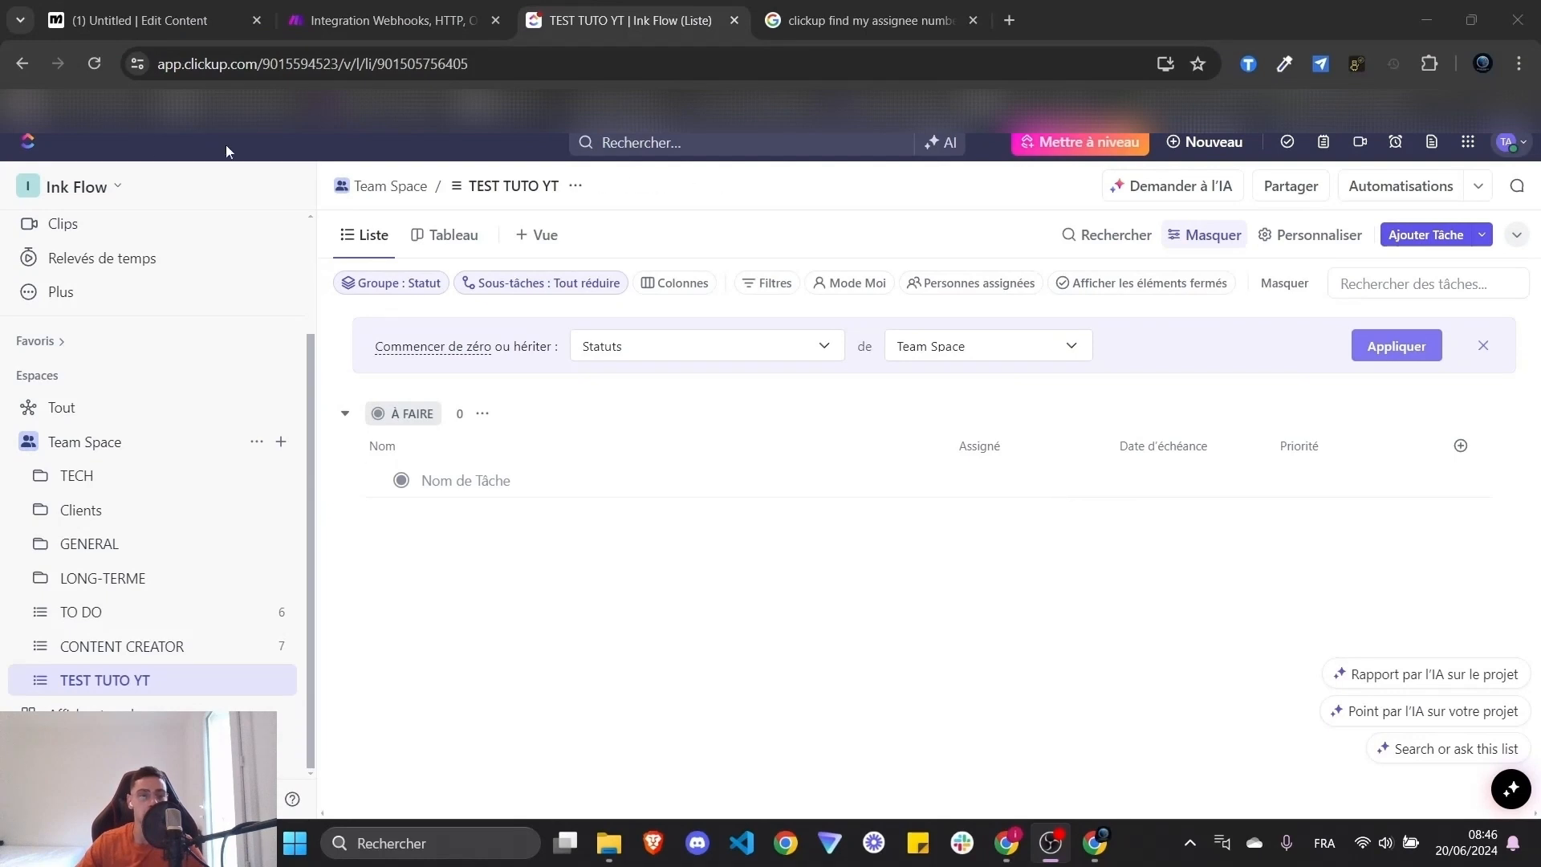
# - Open the Ink Flow workspace settings in ClickUp
pyautogui.click(92, 183)
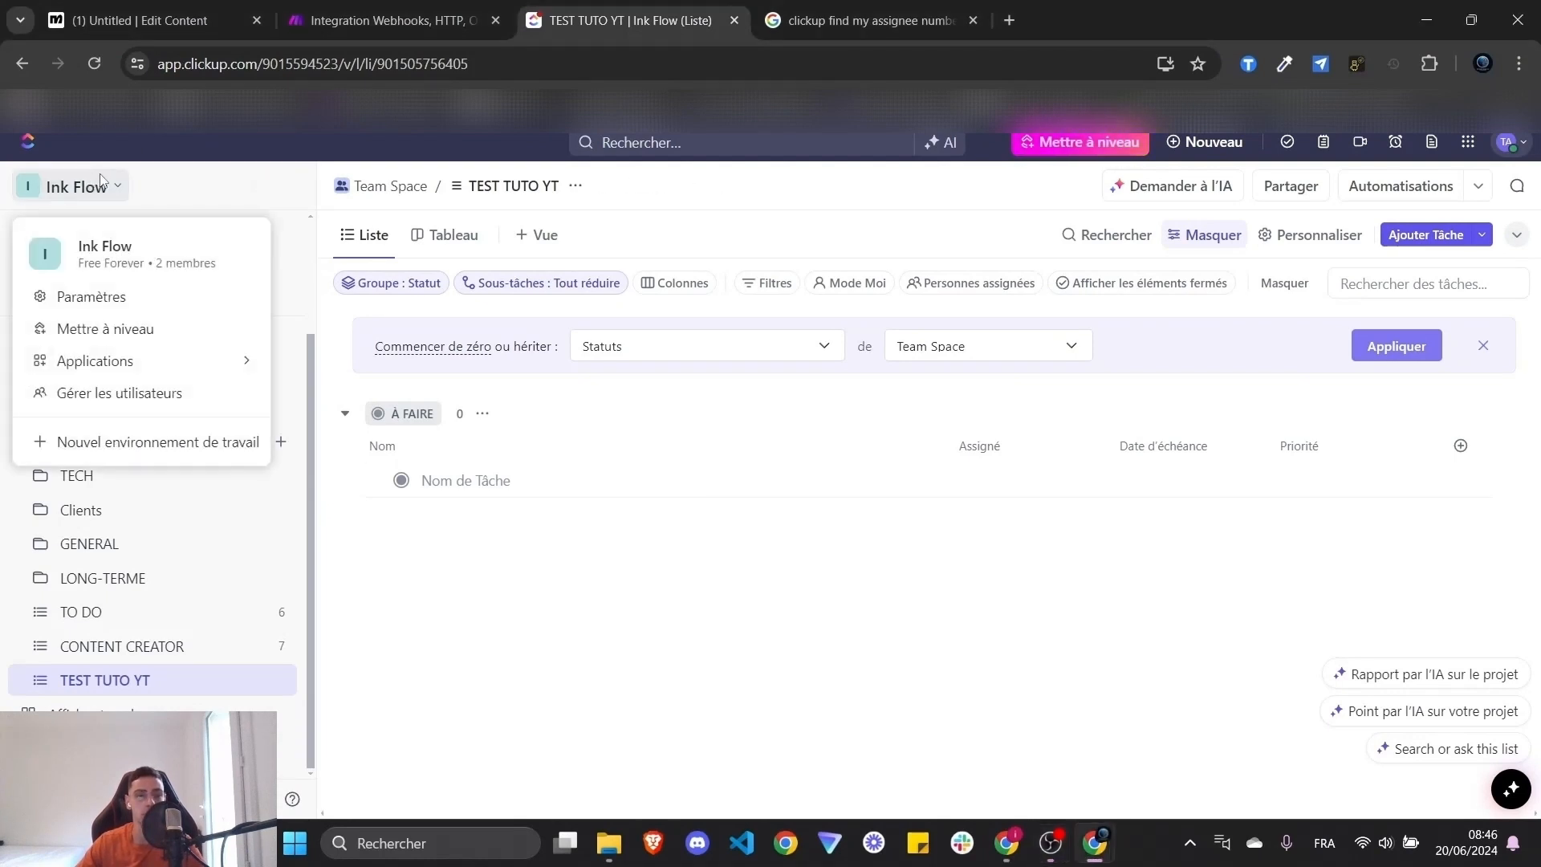
pyautogui.click(126, 299)
pyautogui.click(329, 12)
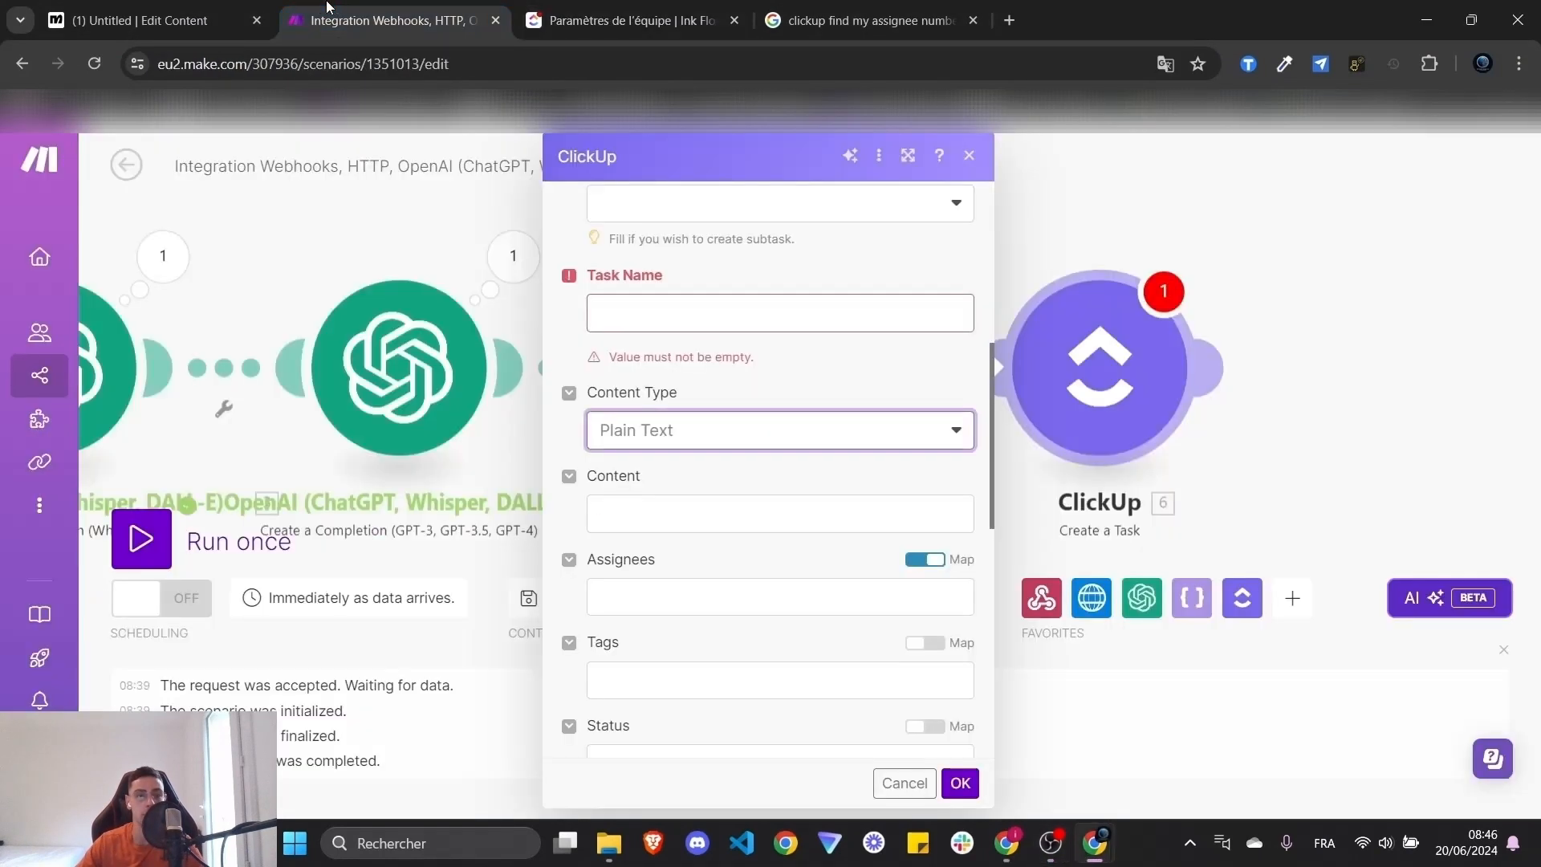
pyautogui.click(153, 18)
pyautogui.click(398, 7)
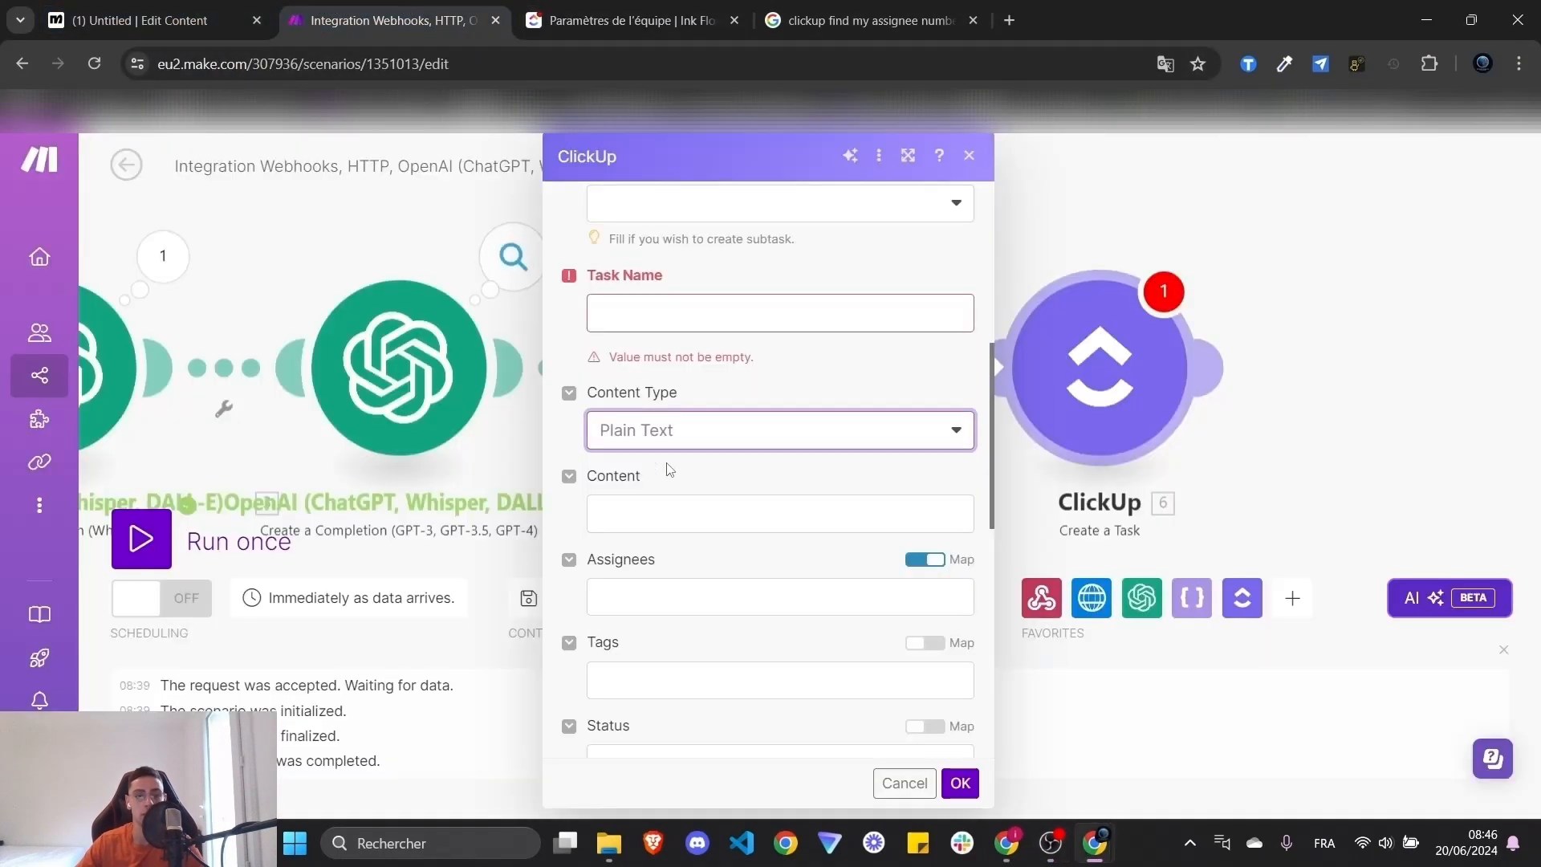
pyautogui.click(584, 16)
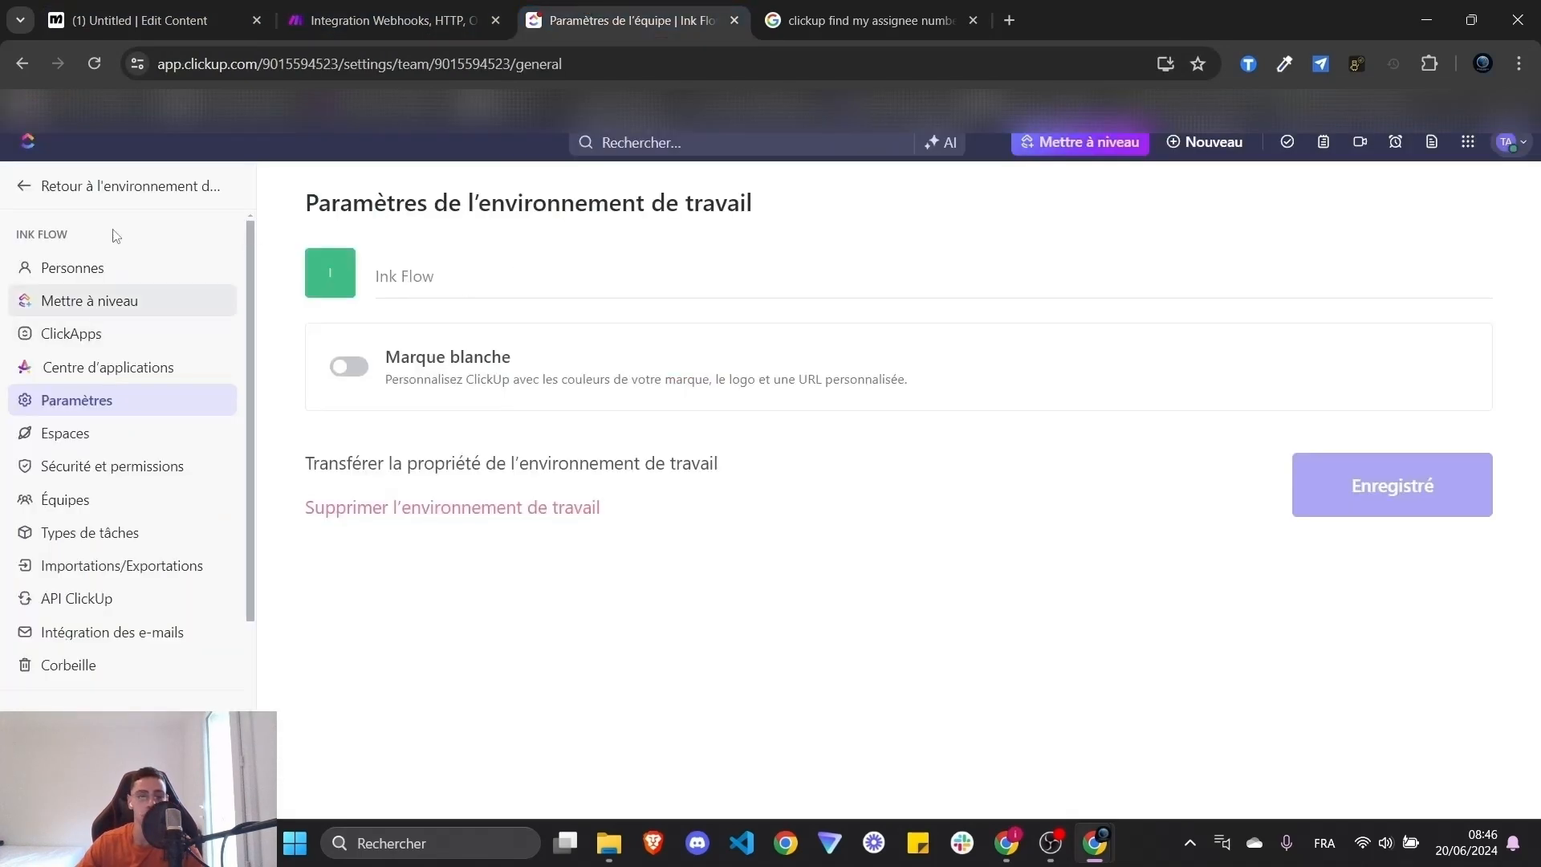
pyautogui.click(32, 186)
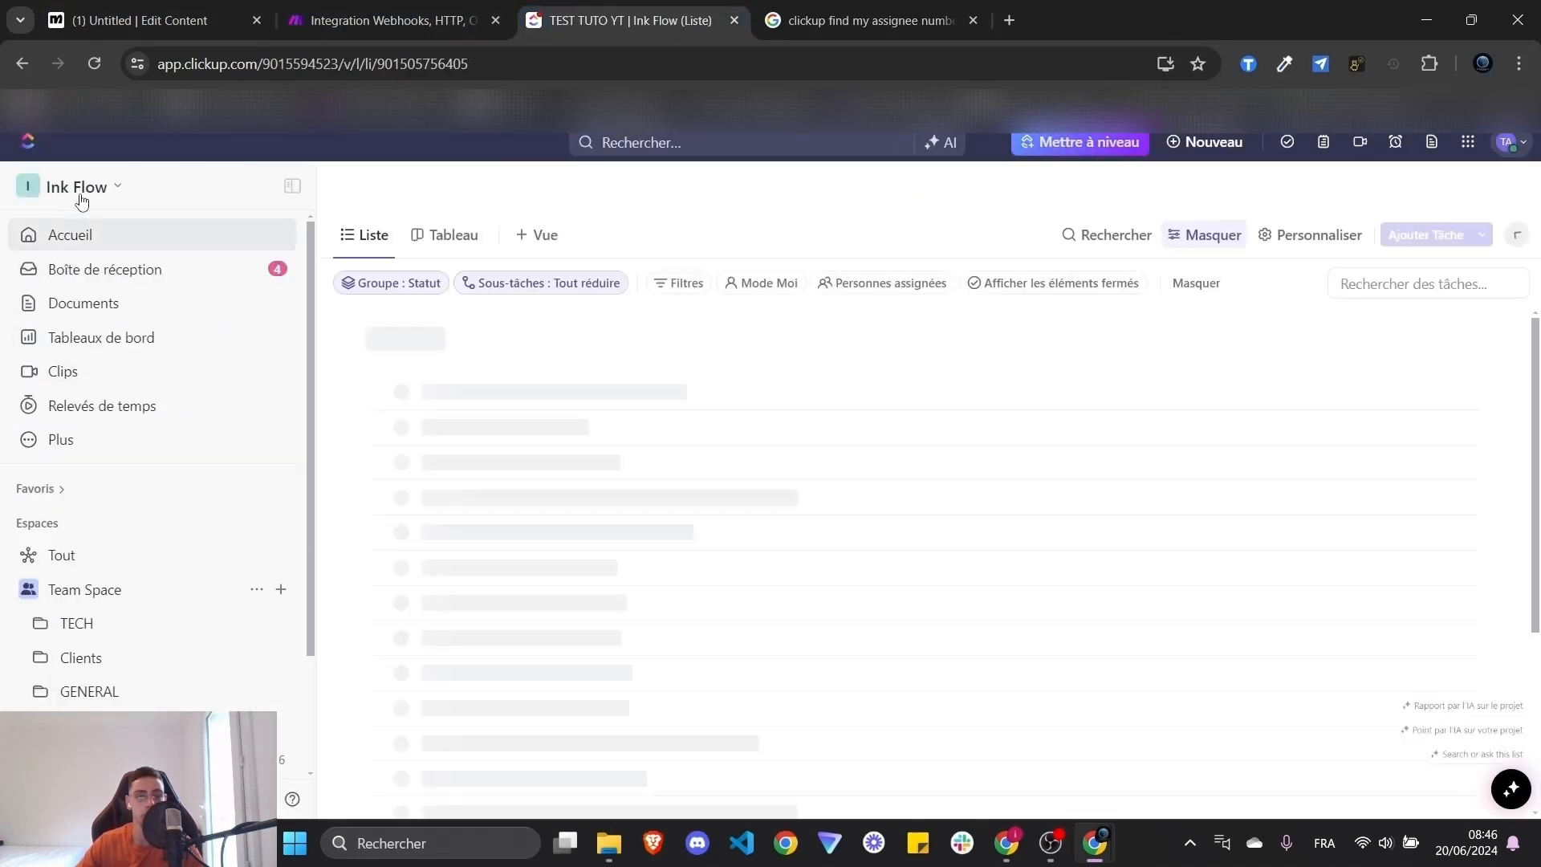
# - Copy the workspace owner's member ID from the Personnes list
pyautogui.click(77, 186)
pyautogui.click(81, 297)
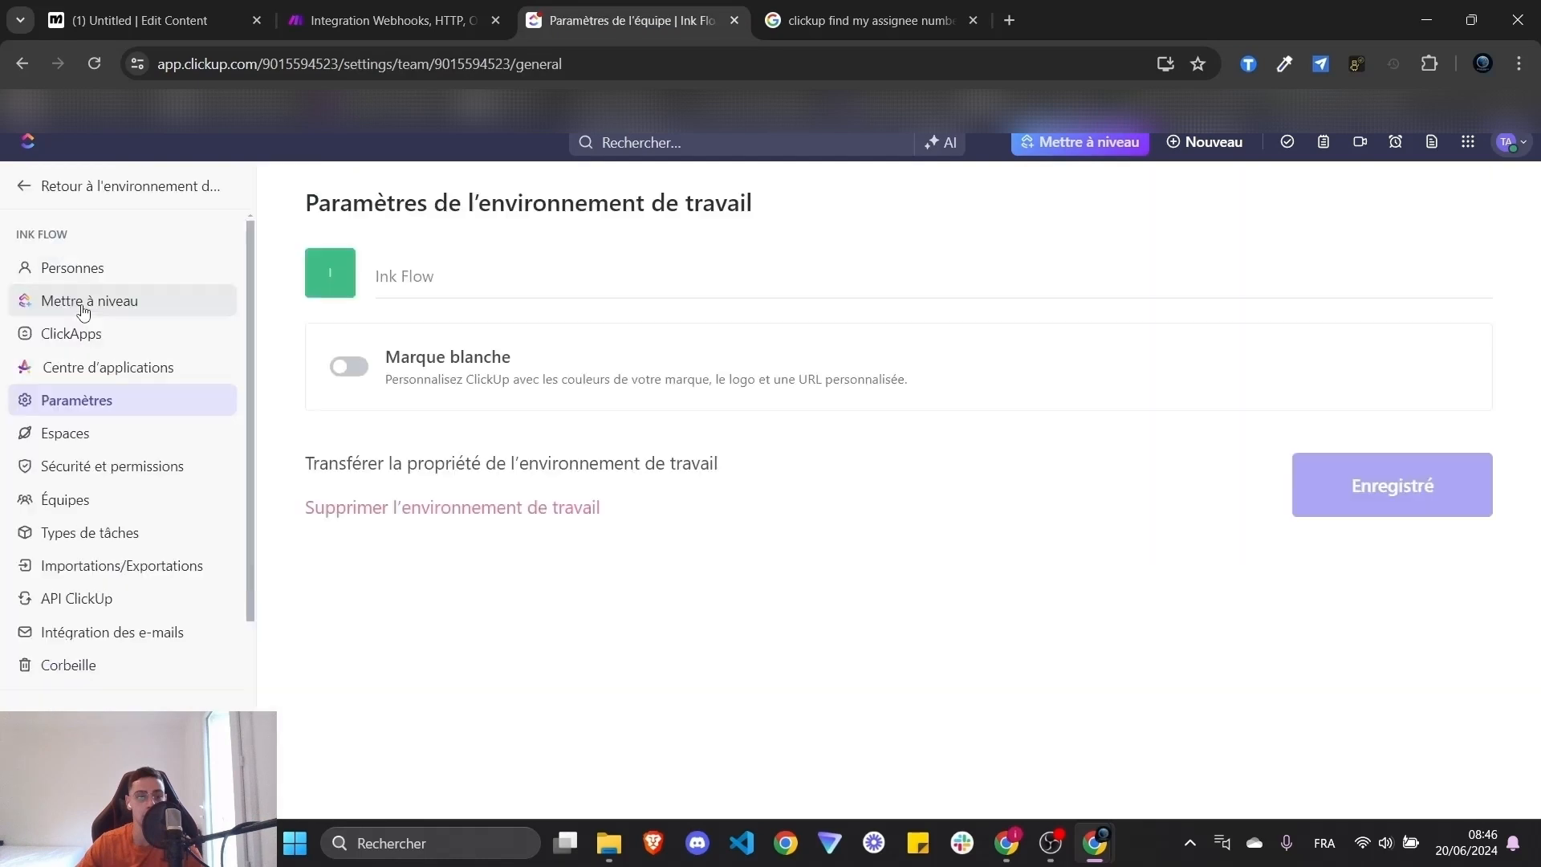
pyautogui.click(95, 277)
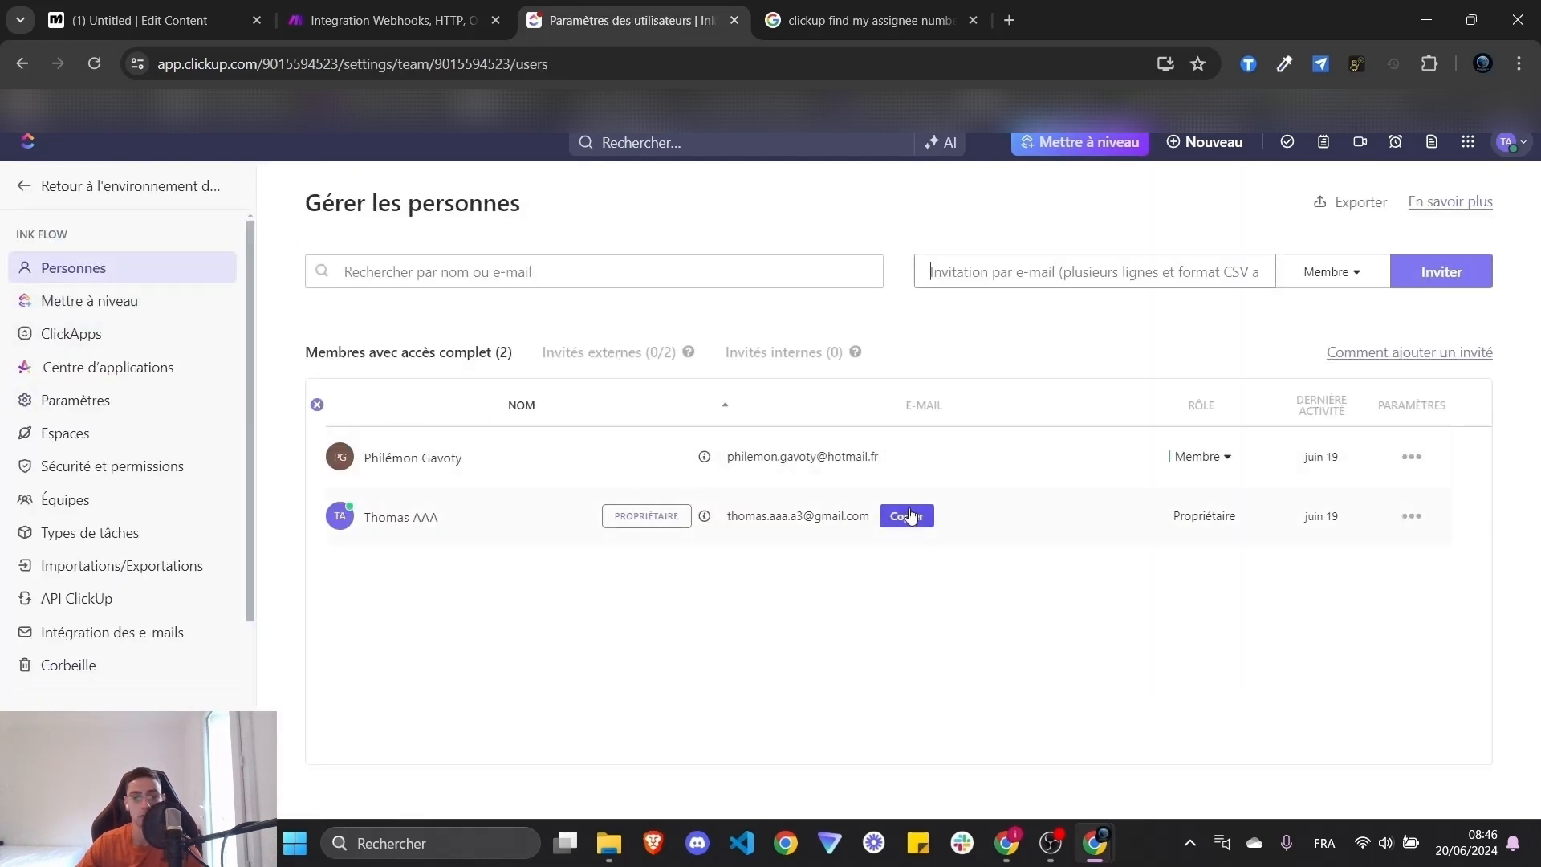
pyautogui.click(1414, 459)
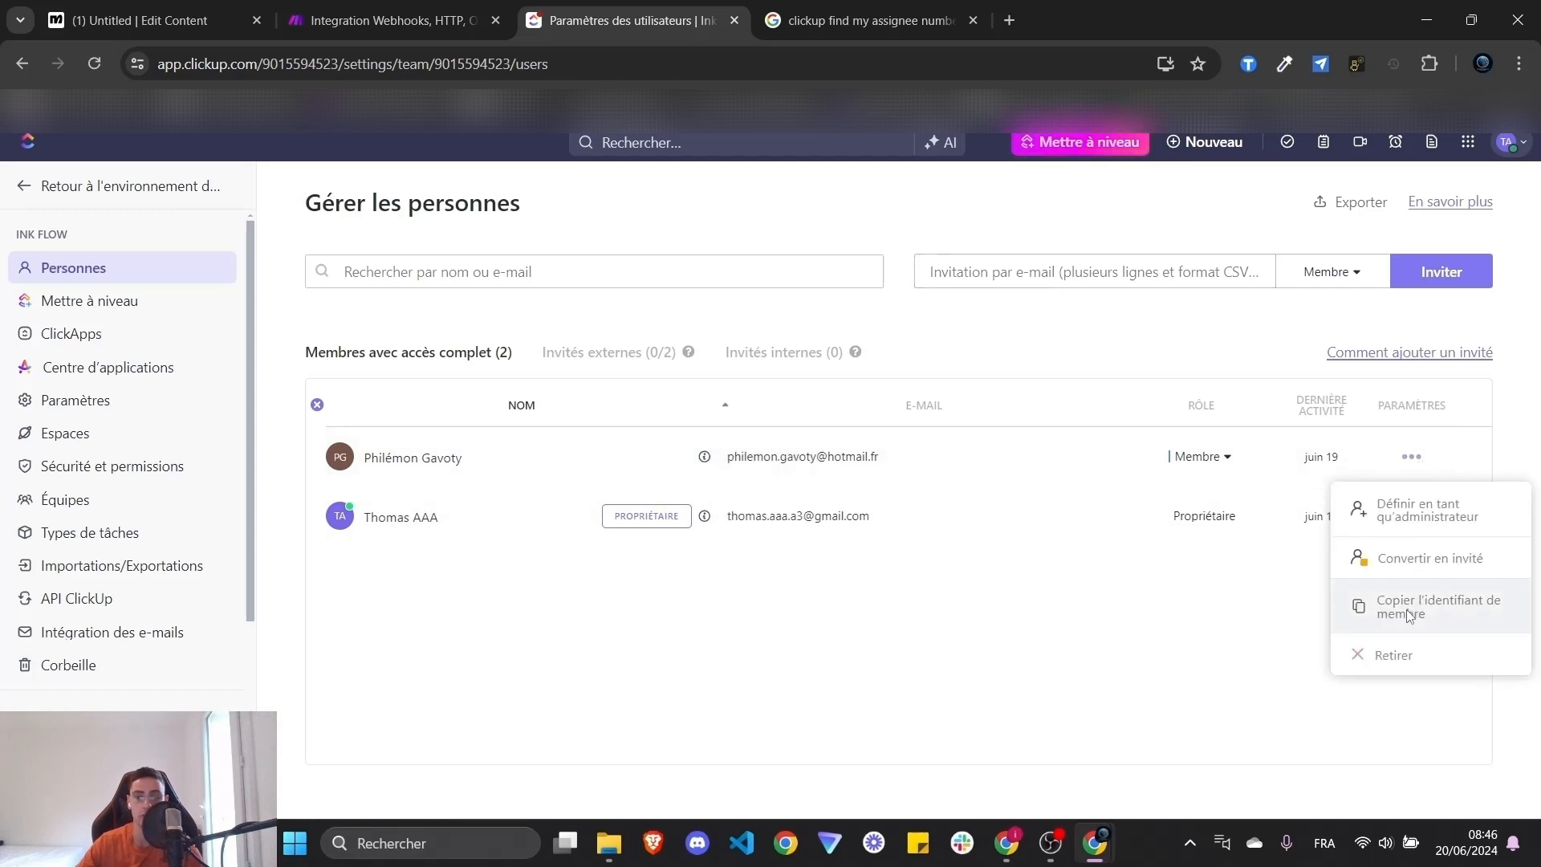
pyautogui.click(1370, 627)
pyautogui.click(1411, 516)
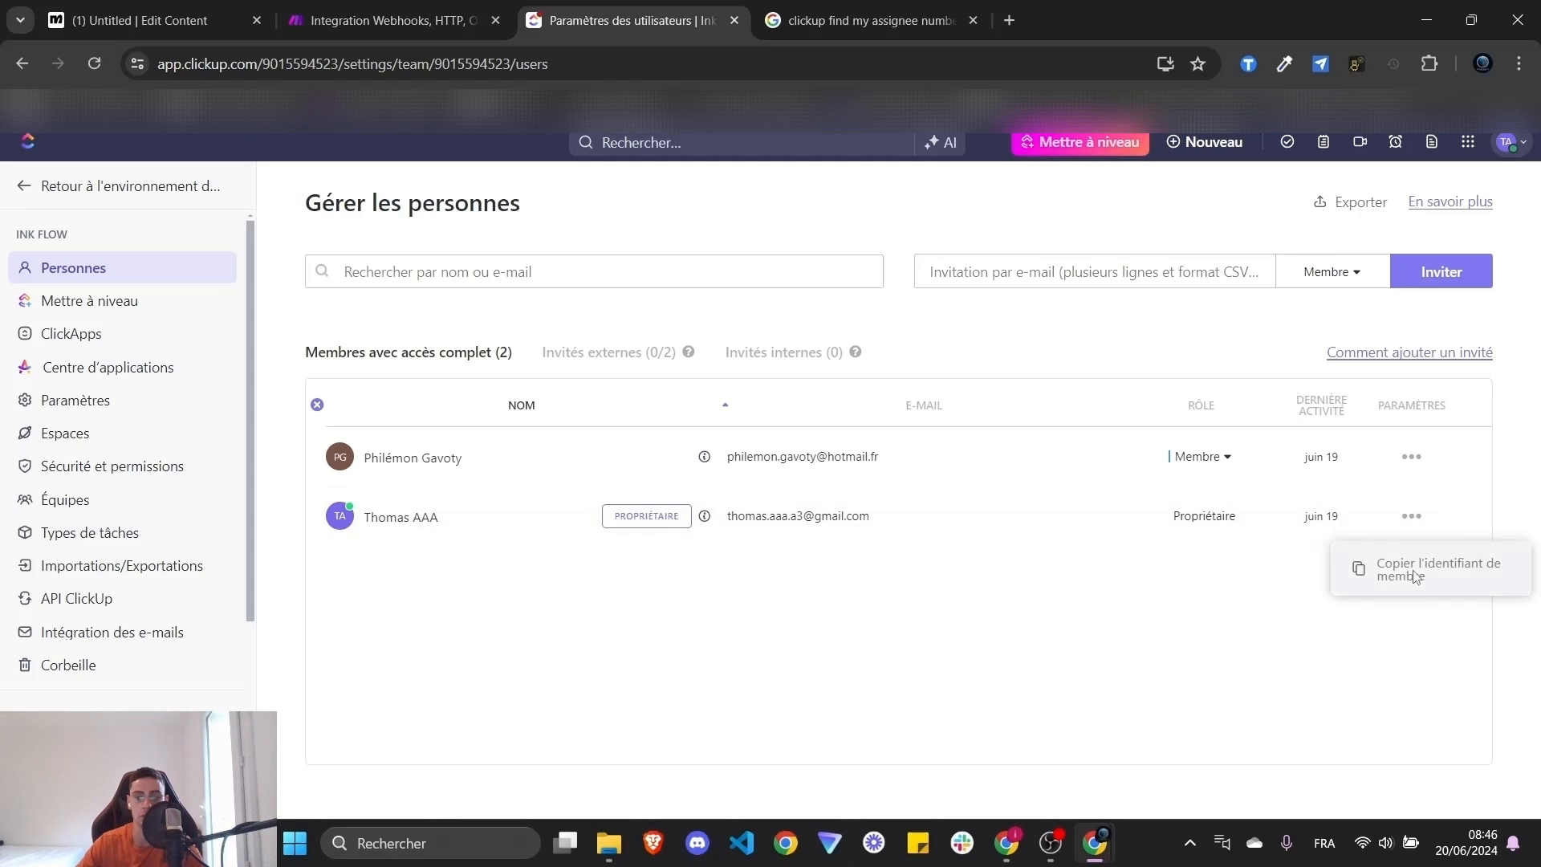
pyautogui.click(419, 10)
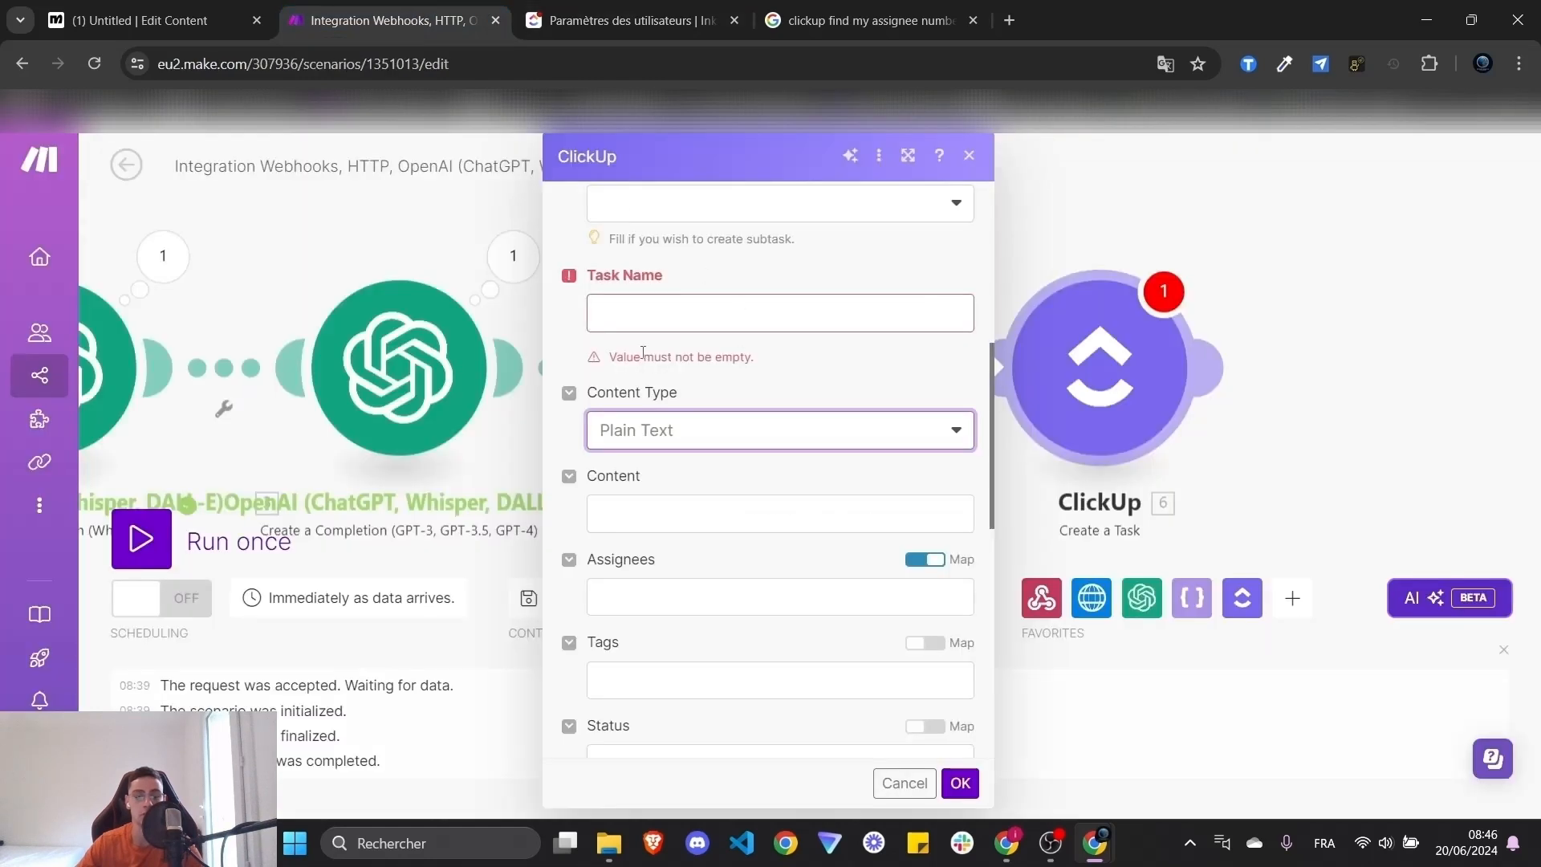
# - Close the ClickUp task settings and look over the Whisper transcription module's settings
pyautogui.click(370, 223)
pyautogui.moveTo(374, 232); pyautogui.dragTo(928, 228)
pyautogui.click(625, 365)
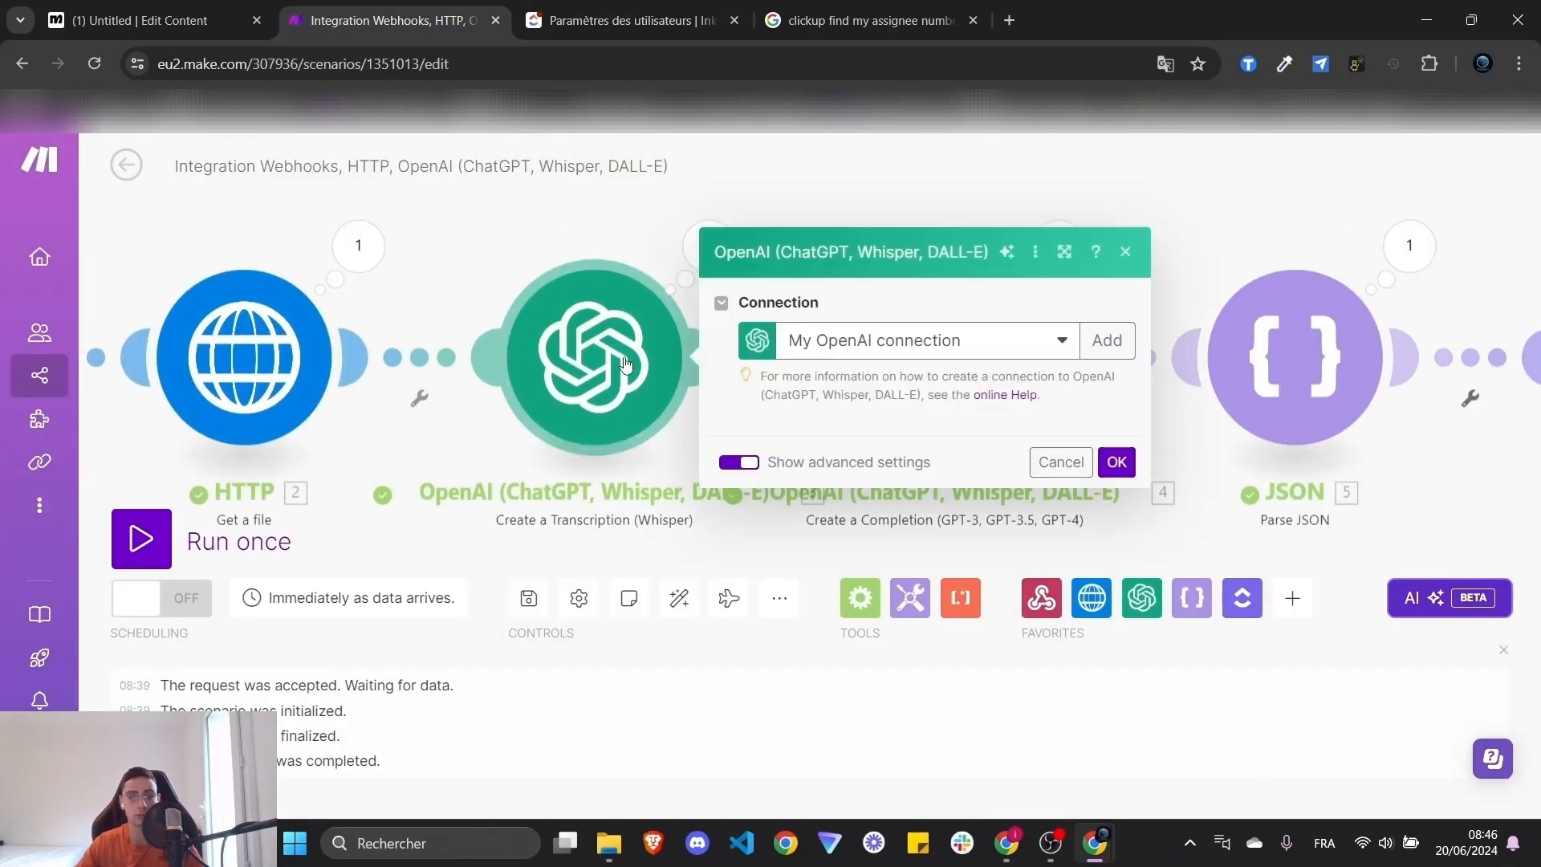
pyautogui.scroll(-5, 966, 613)
pyautogui.click(468, 299)
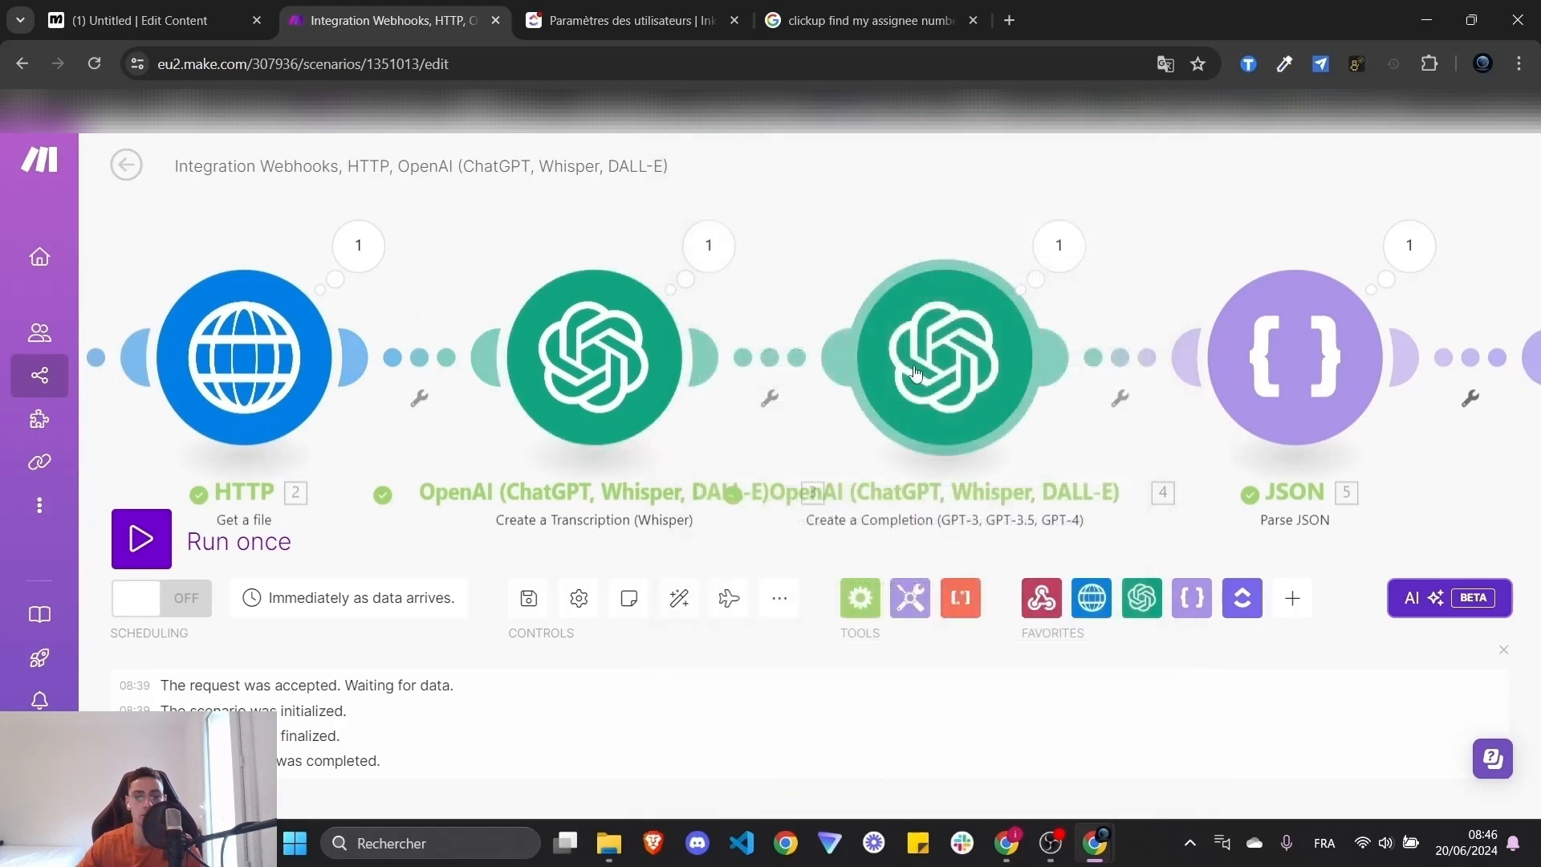
# - Review the member-number assignee rules in the GPT completion prompt
pyautogui.click(921, 390)
pyautogui.scroll(-10, 1252, 419)
pyautogui.scroll(-5, 1252, 419)
pyautogui.scroll(8, 1242, 386)
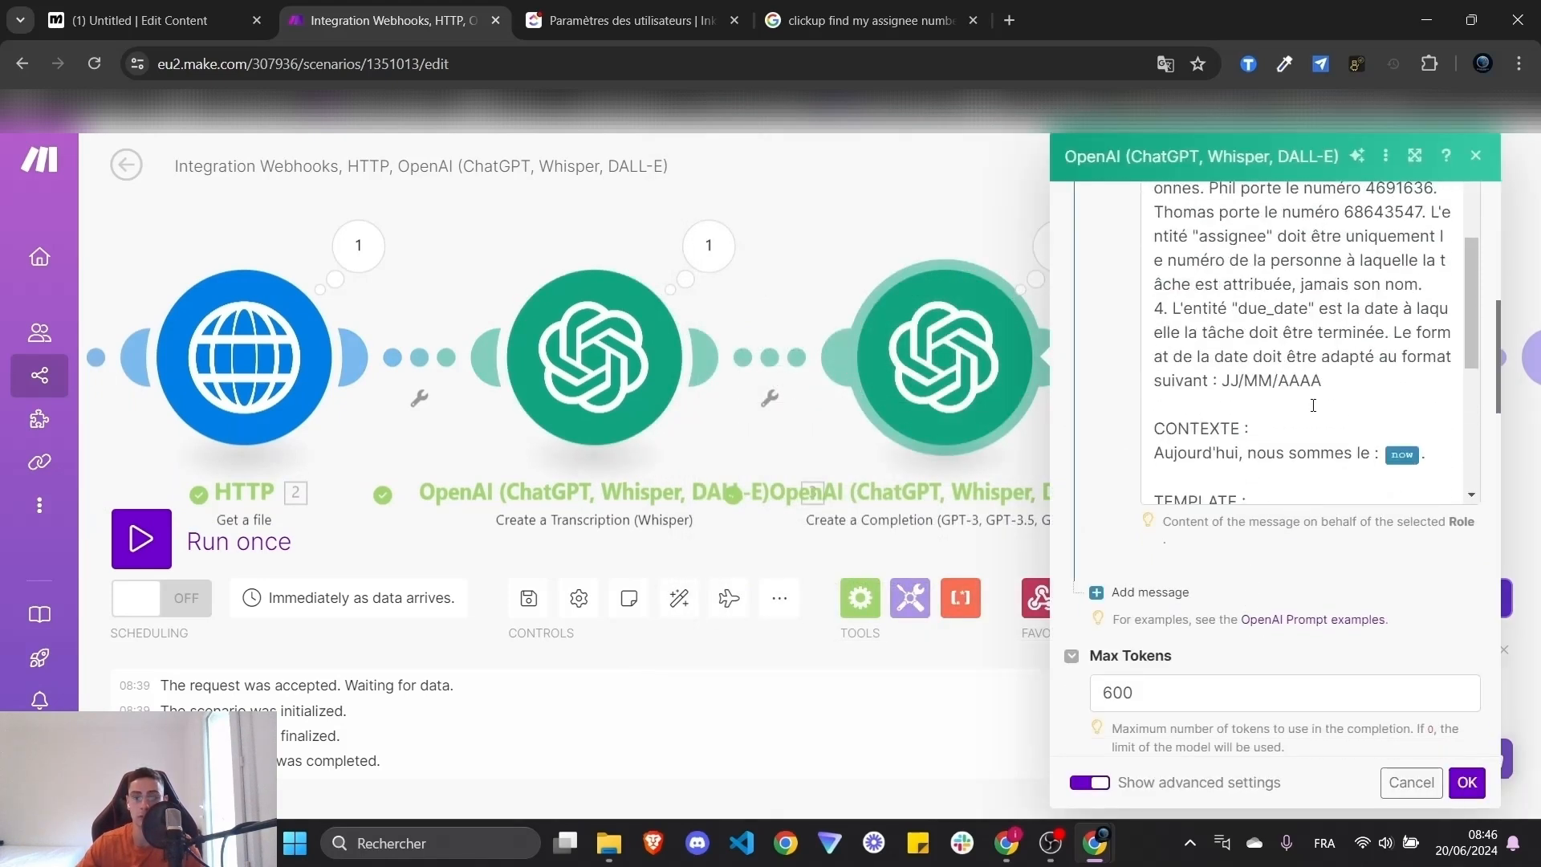
pyautogui.moveTo(1209, 287); pyautogui.dragTo(1421, 298)
pyautogui.moveTo(1156, 312); pyautogui.dragTo(1390, 313)
pyautogui.doubleClick(1384, 312)
pyautogui.click(566, 242)
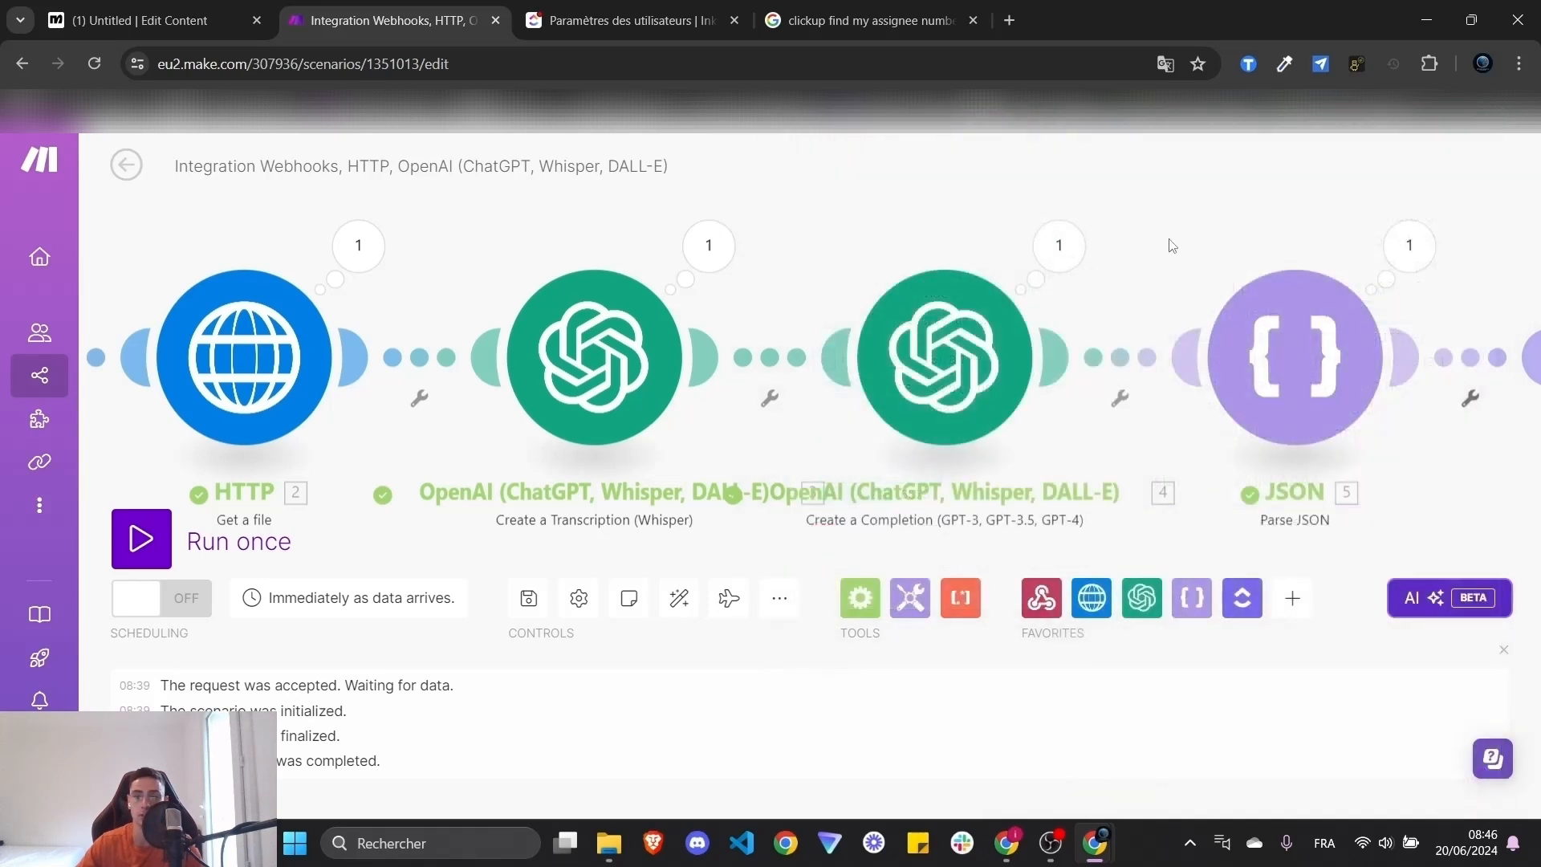
pyautogui.moveTo(842, 240); pyautogui.dragTo(657, 216)
pyautogui.moveTo(1242, 207); pyautogui.dragTo(1258, 251)
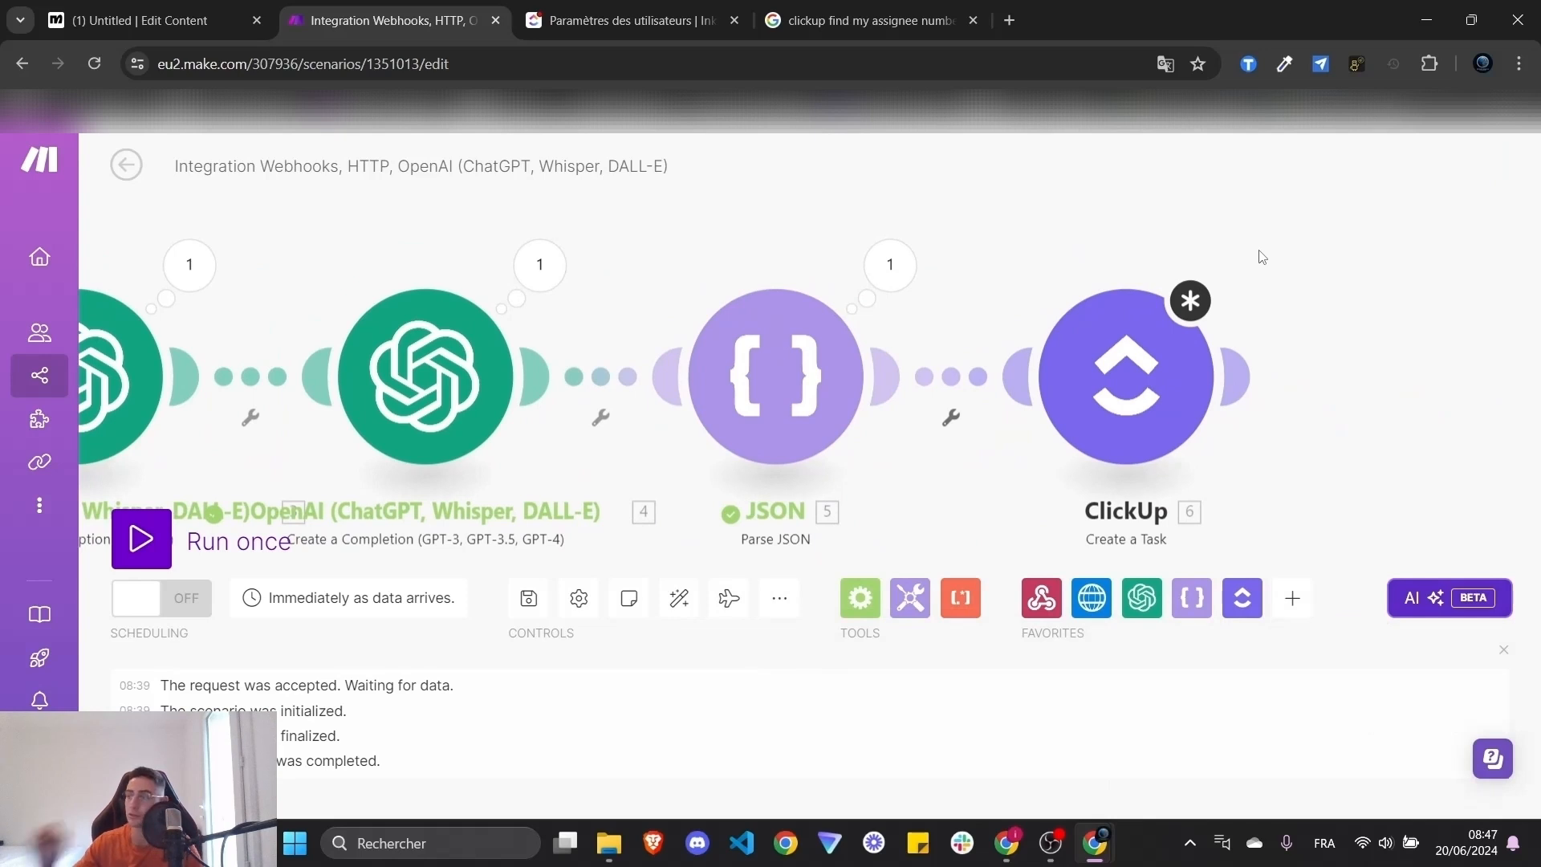
# - Point the ClickUp Create a Task module at Team Space and the TEST TUTO YT list
pyautogui.click(1126, 375)
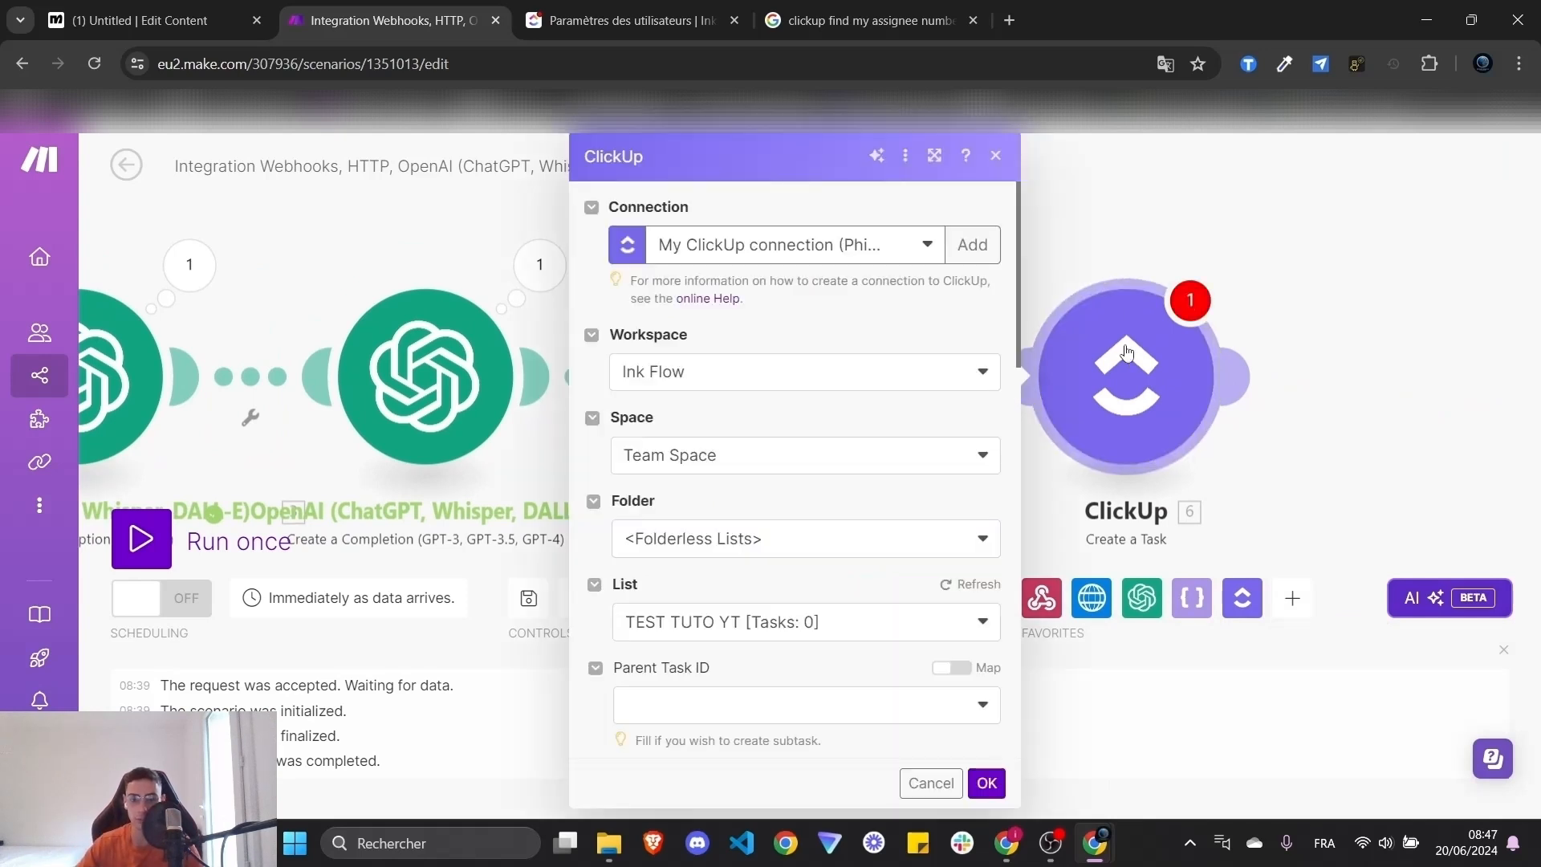
pyautogui.click(864, 371)
pyautogui.click(790, 446)
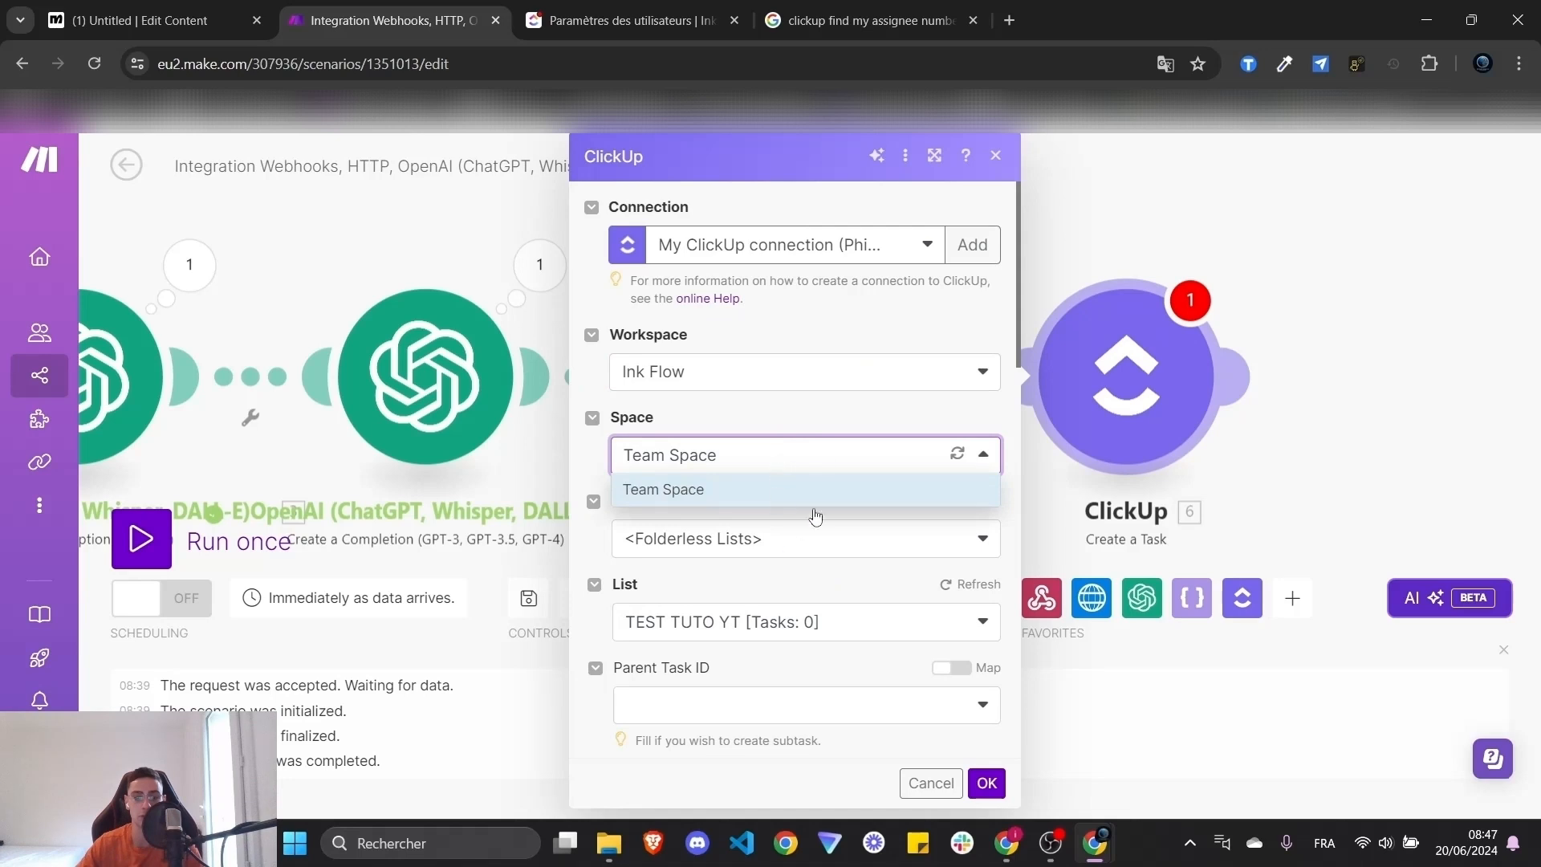
pyautogui.click(770, 489)
pyautogui.scroll(-3, 774, 541)
pyautogui.click(742, 433)
pyautogui.click(745, 431)
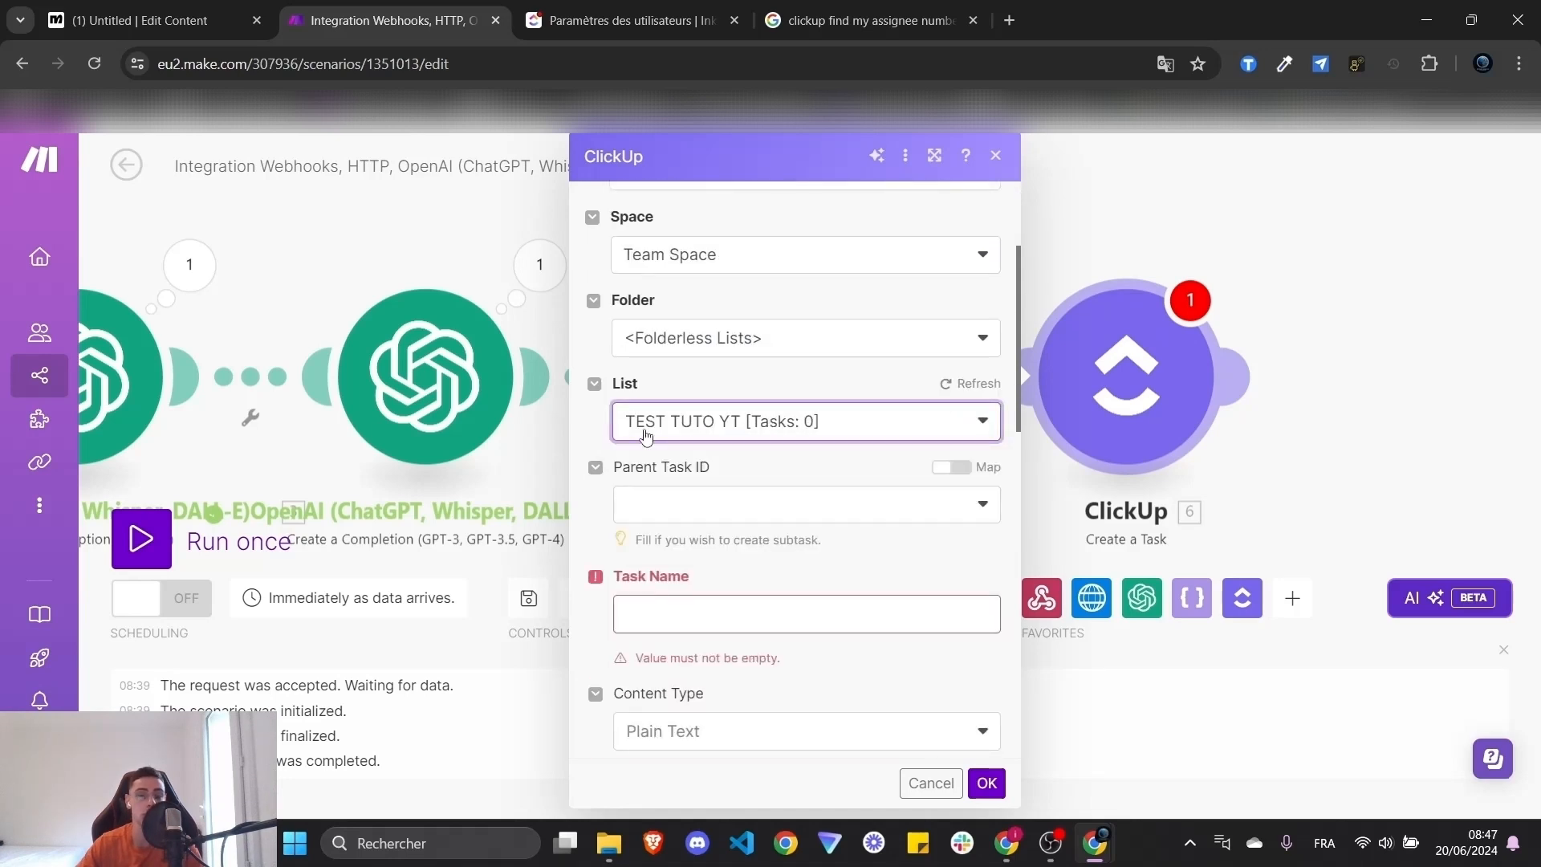
pyautogui.click(770, 475)
pyautogui.scroll(-3, 772, 452)
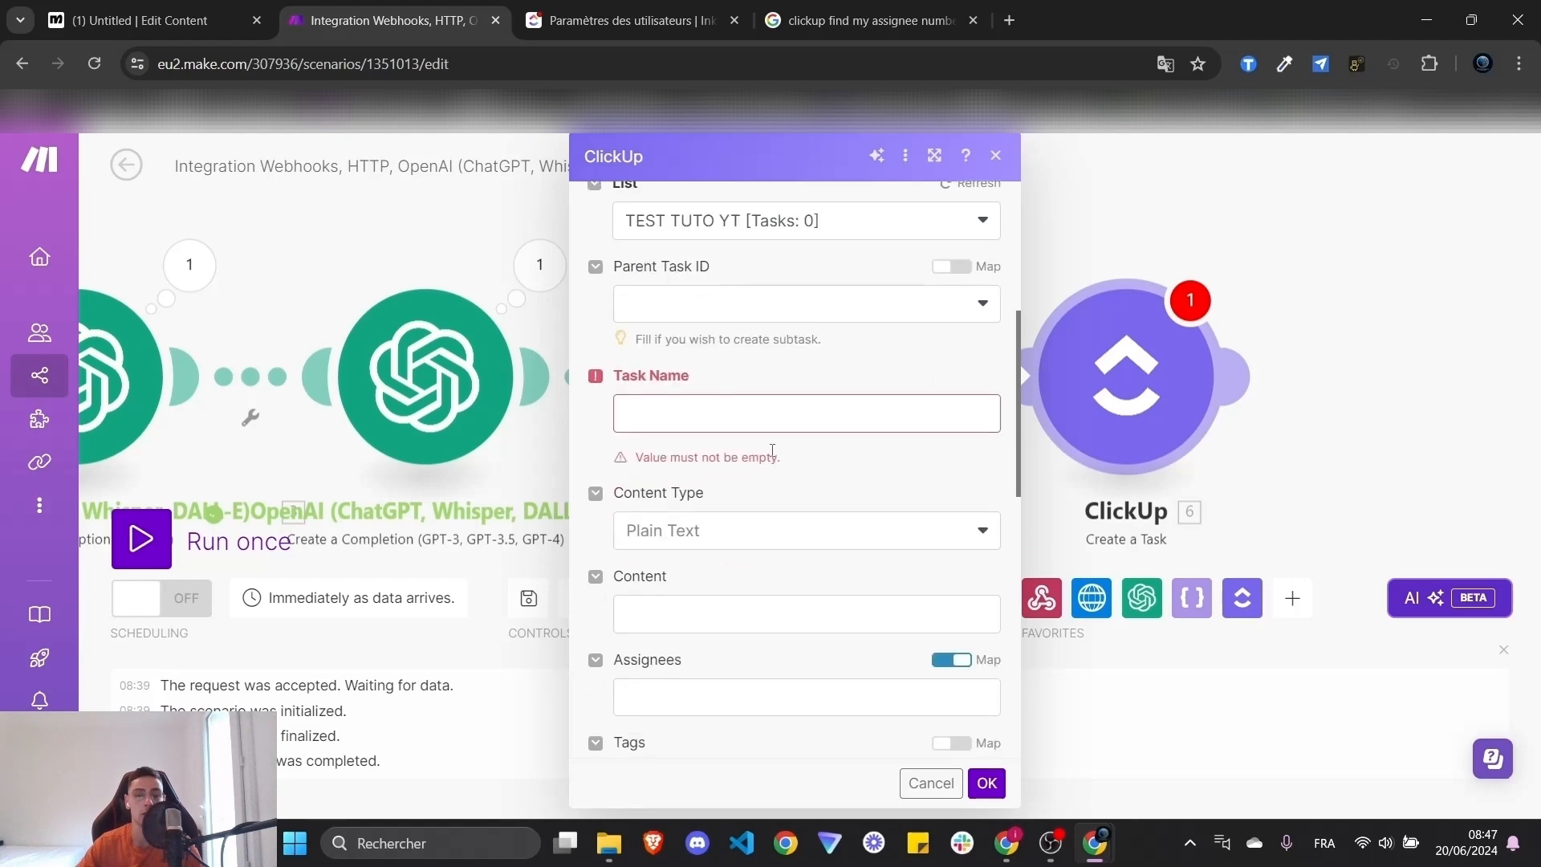
# - Map the parsed 5.task_name and 5.content into the task Name and Content fields
pyautogui.click(771, 414)
pyautogui.click(750, 496)
pyautogui.click(788, 384)
pyautogui.click(891, 414)
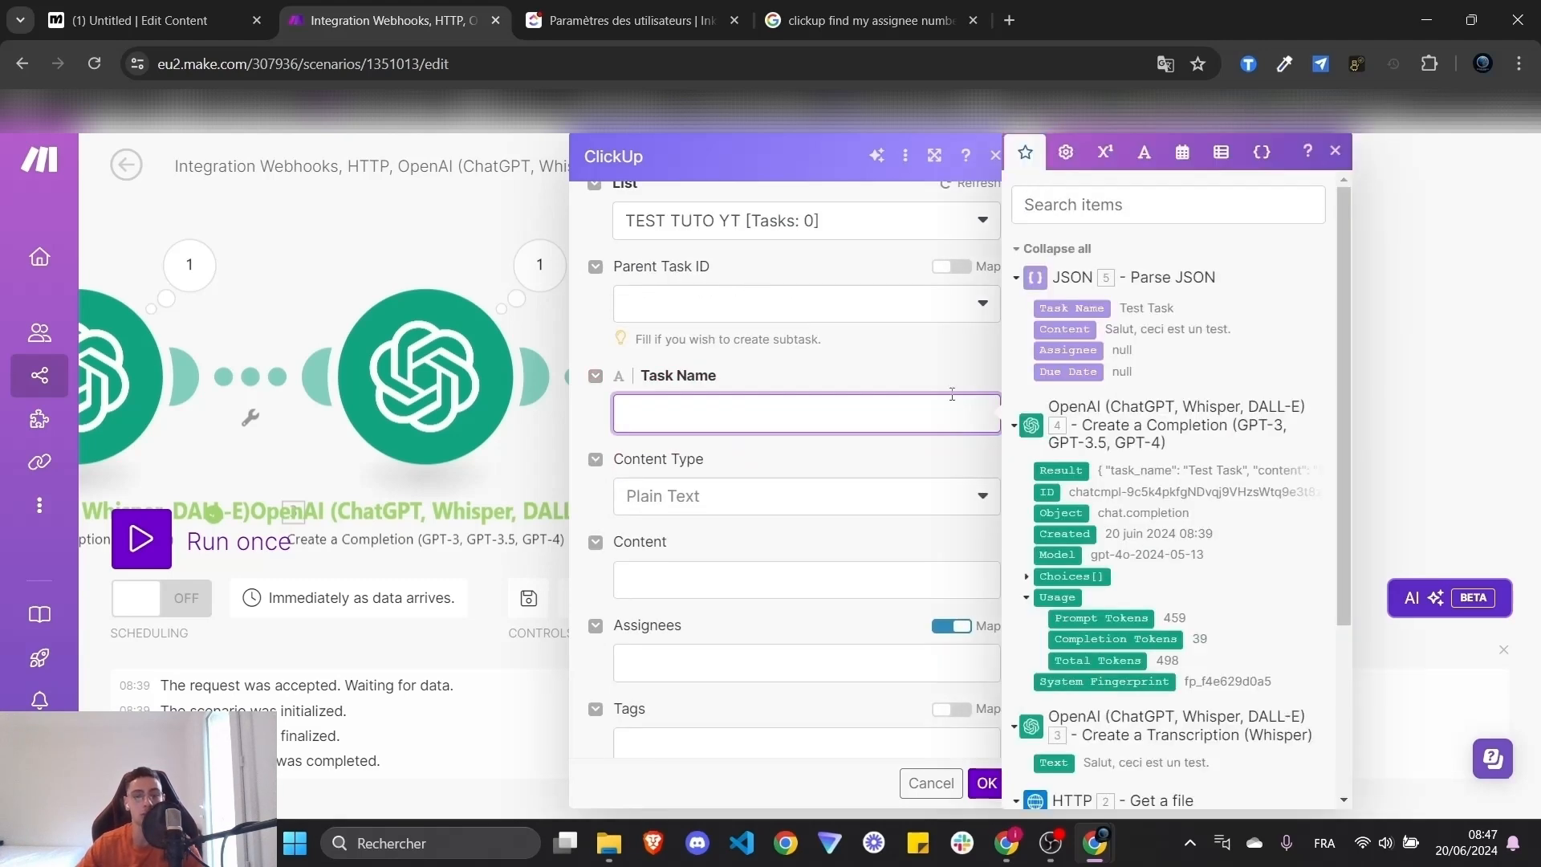
pyautogui.click(1090, 308)
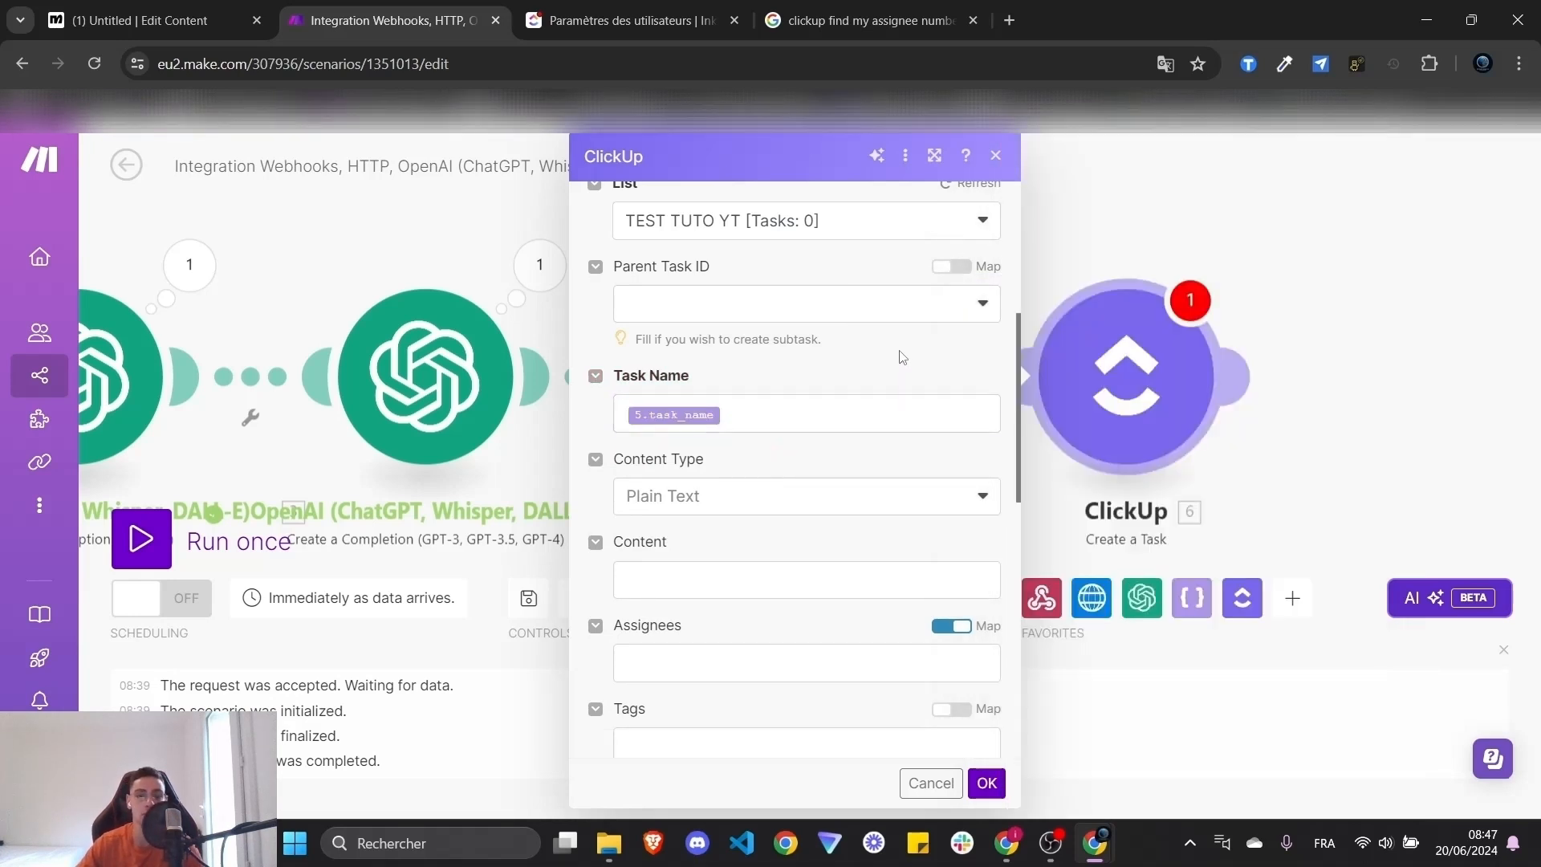
pyautogui.scroll(-3, 828, 349)
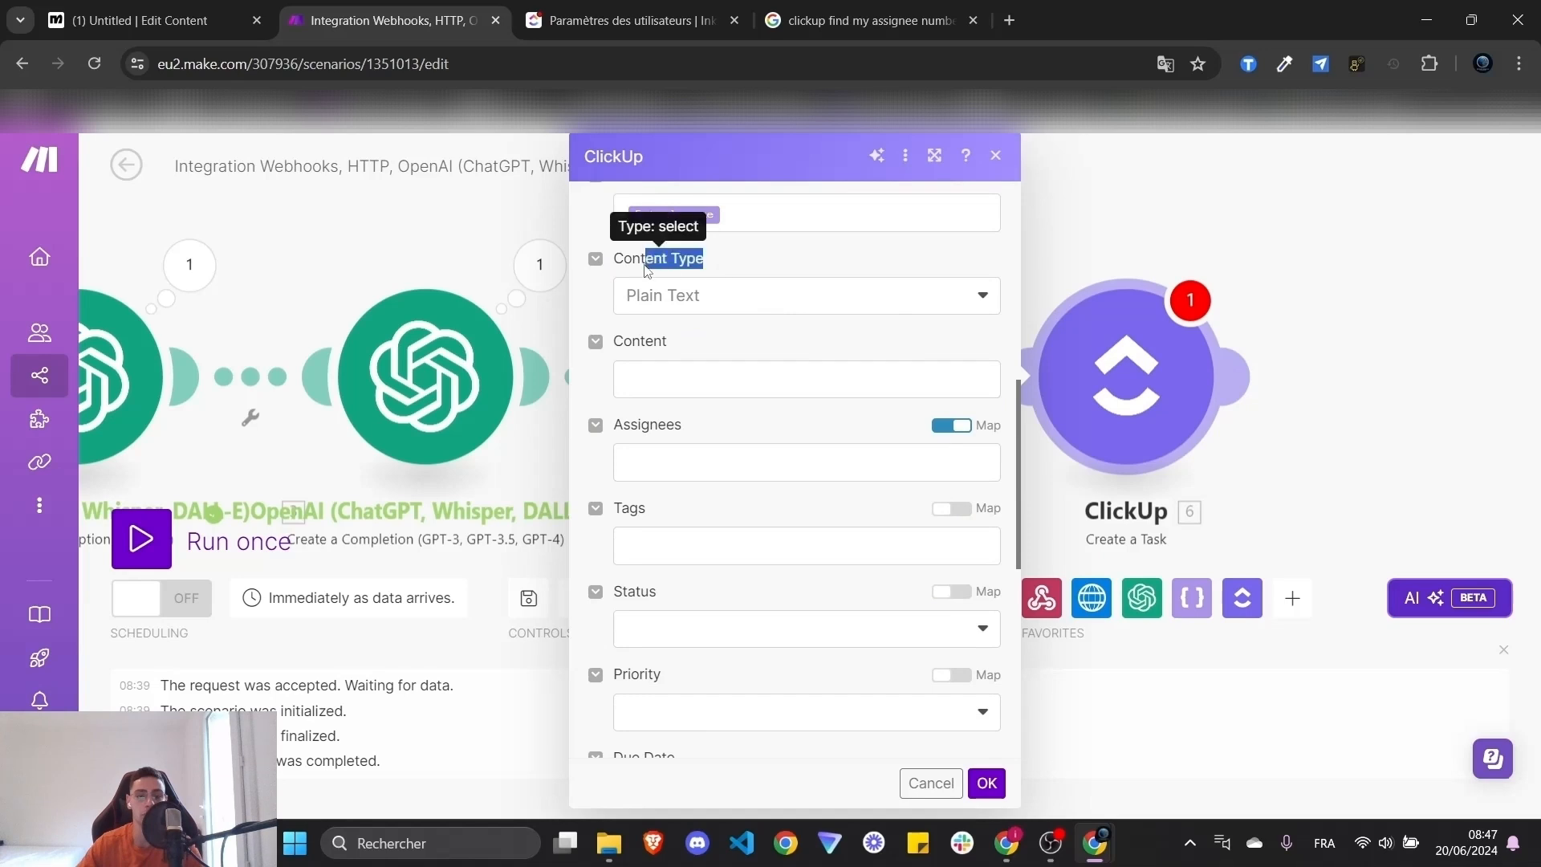
pyautogui.click(698, 373)
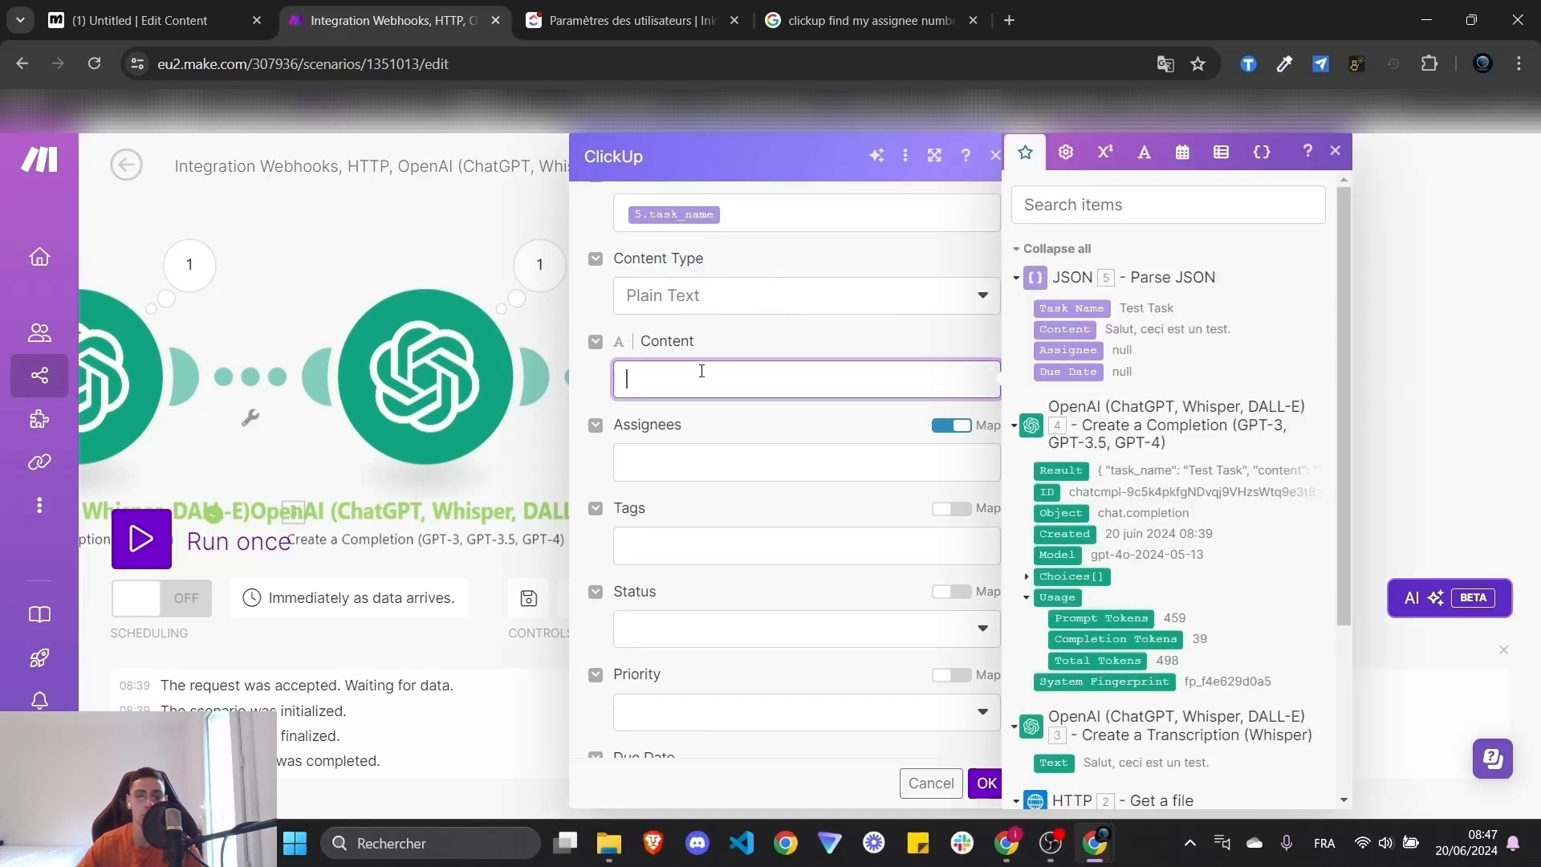
pyautogui.click(1065, 330)
# - Map the parsed 5.assignee into the task Assignees field
pyautogui.click(703, 458)
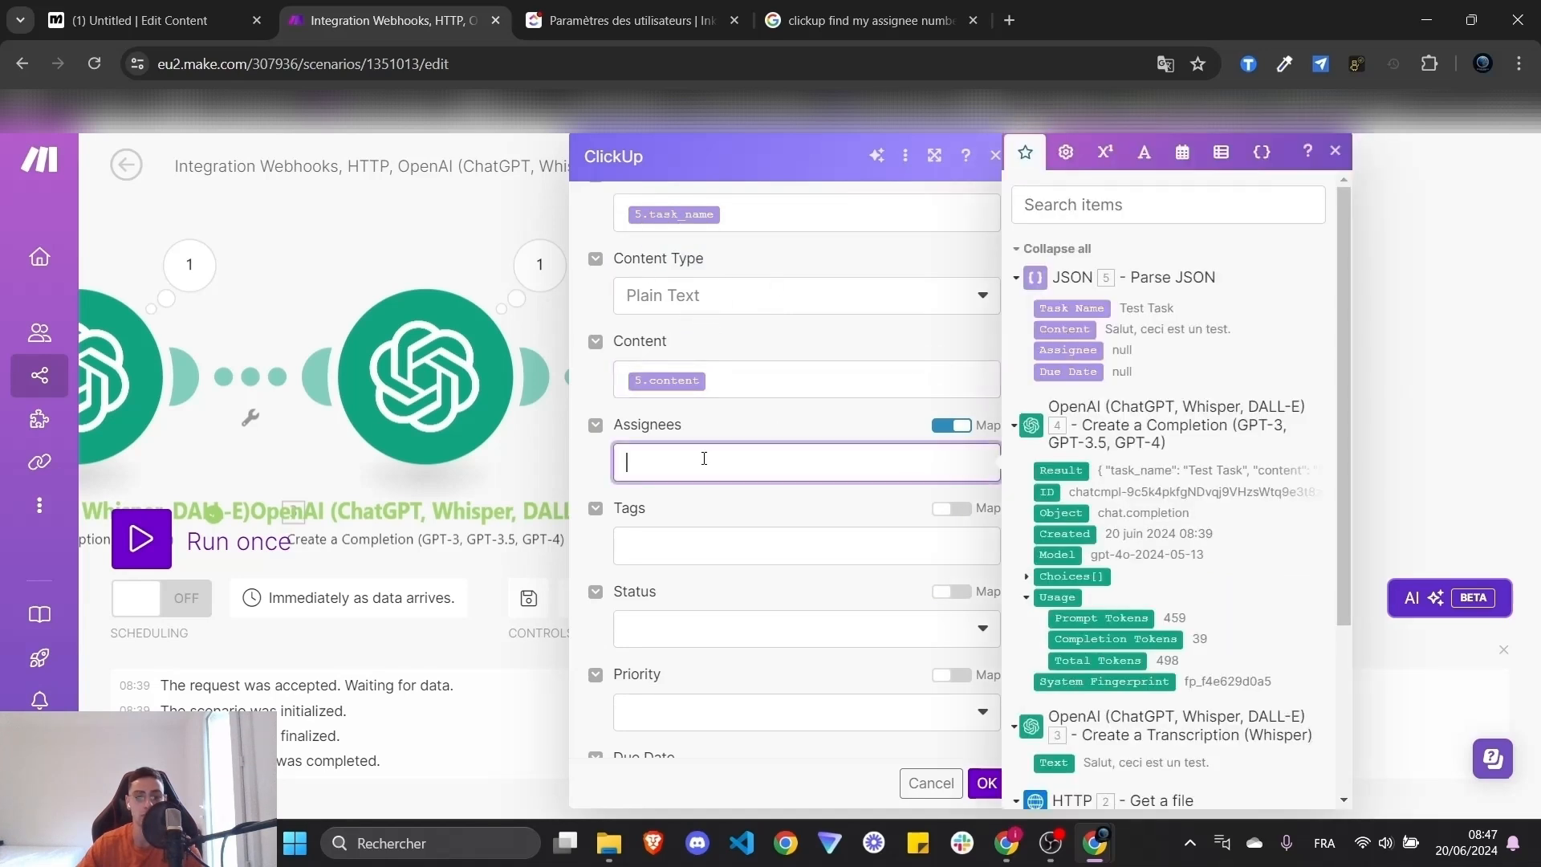
pyautogui.click(951, 425)
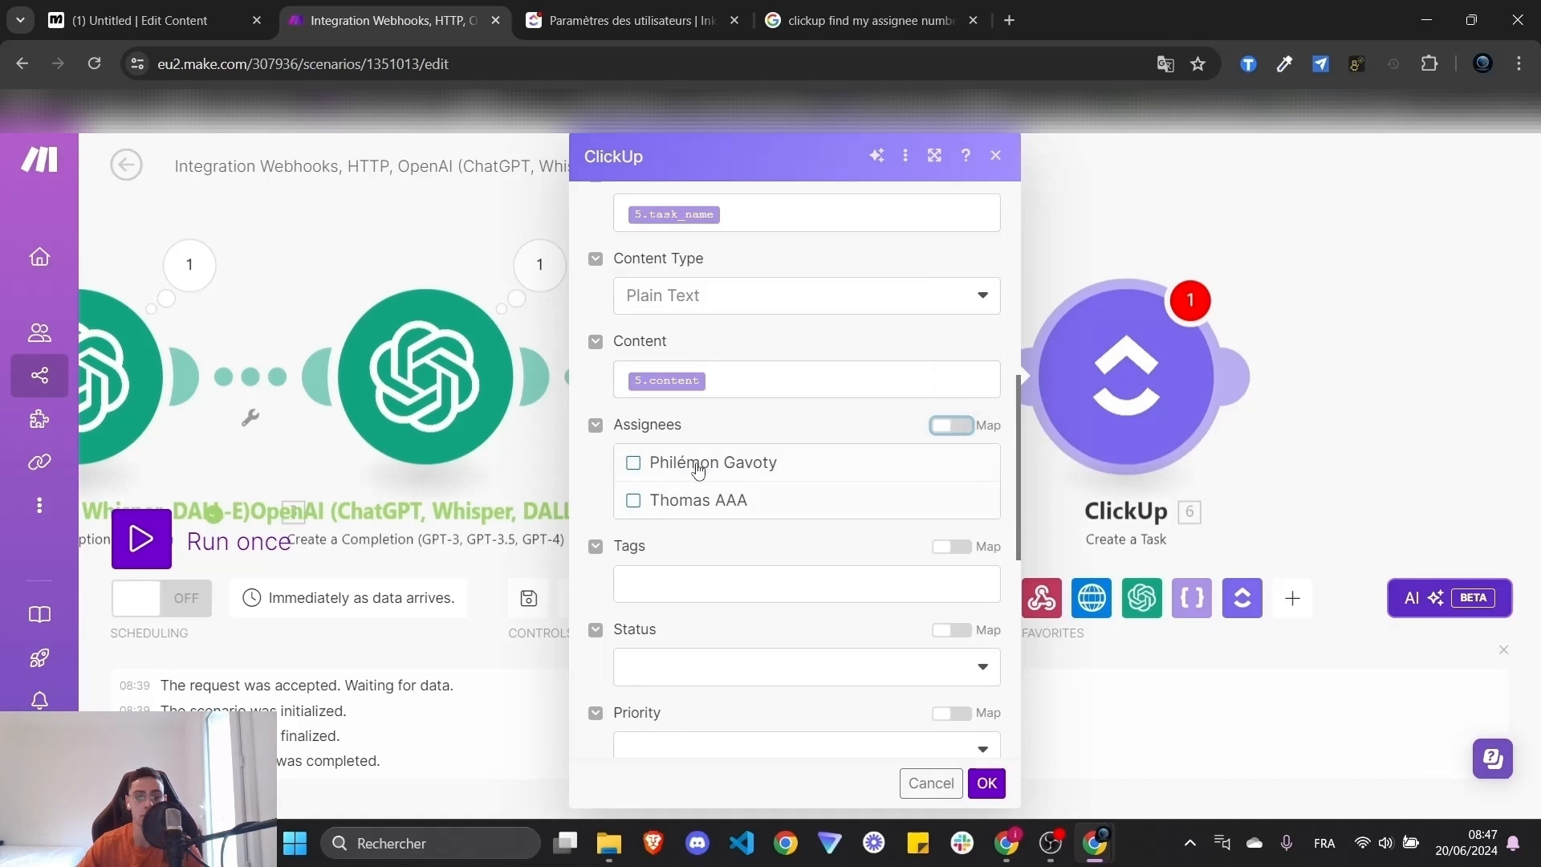
pyautogui.click(965, 432)
pyautogui.click(743, 467)
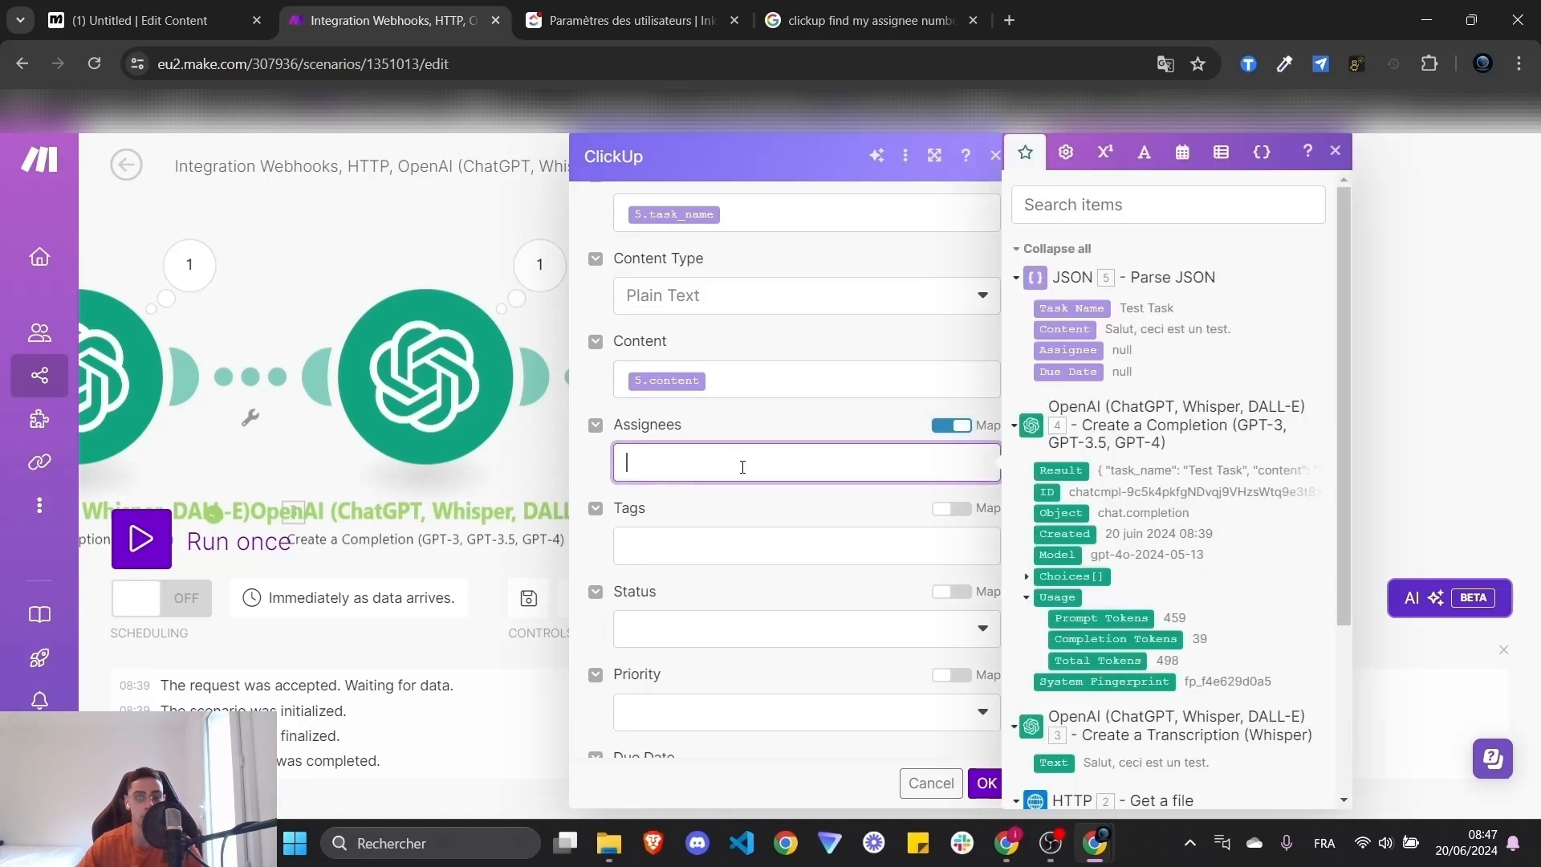
pyautogui.moveTo(1076, 346); pyautogui.dragTo(714, 465)
pyautogui.click(720, 504)
pyautogui.scroll(-1, 725, 502)
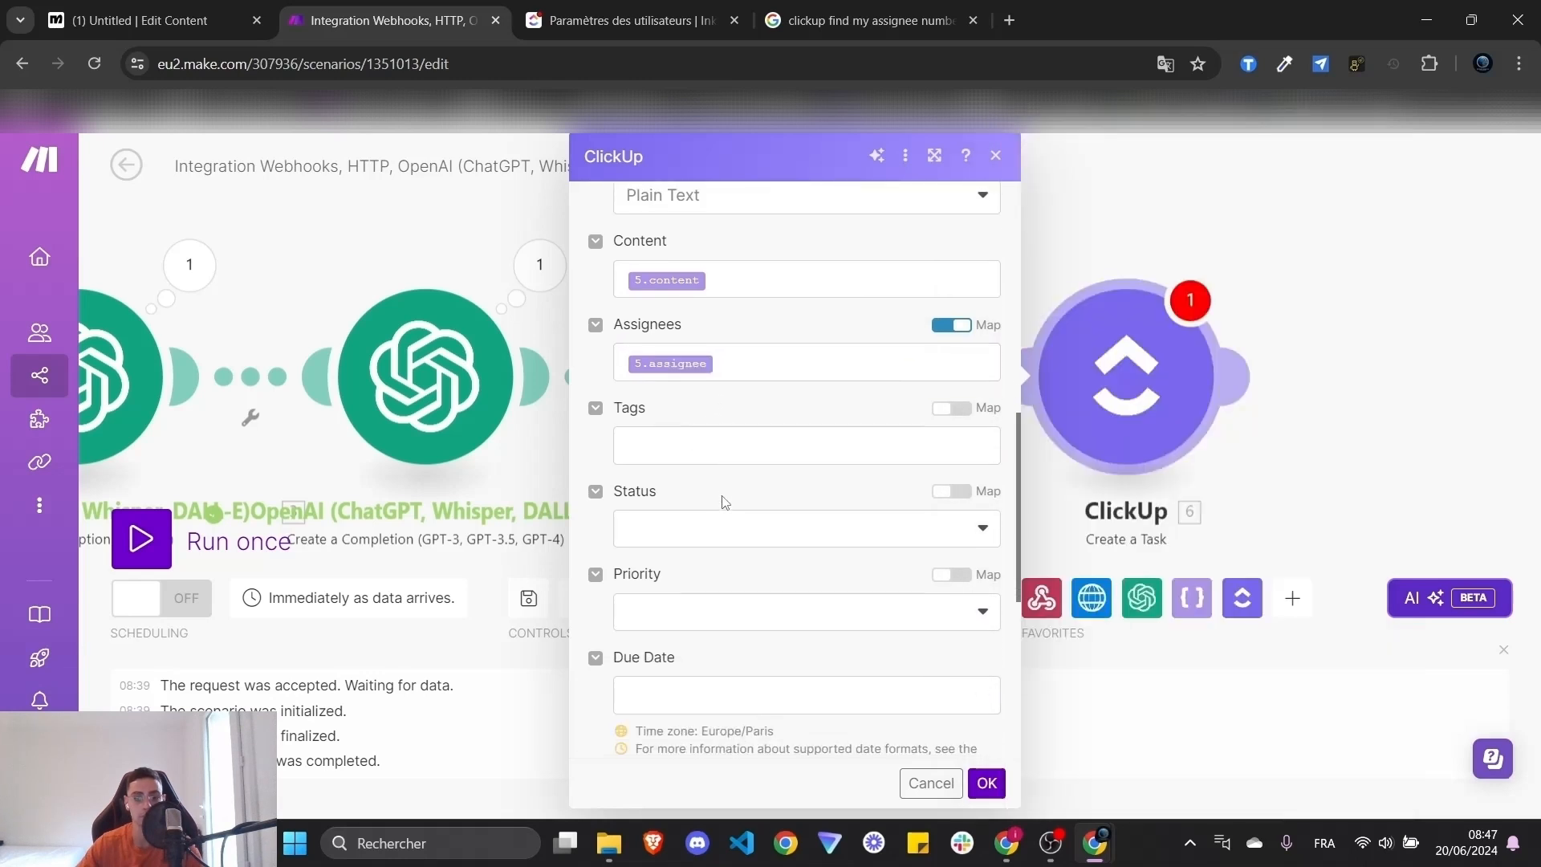
pyautogui.scroll(-2, 725, 502)
# - Set Status to 'to do', map 5.due_date into Due Date, and confirm the module
pyautogui.click(913, 336)
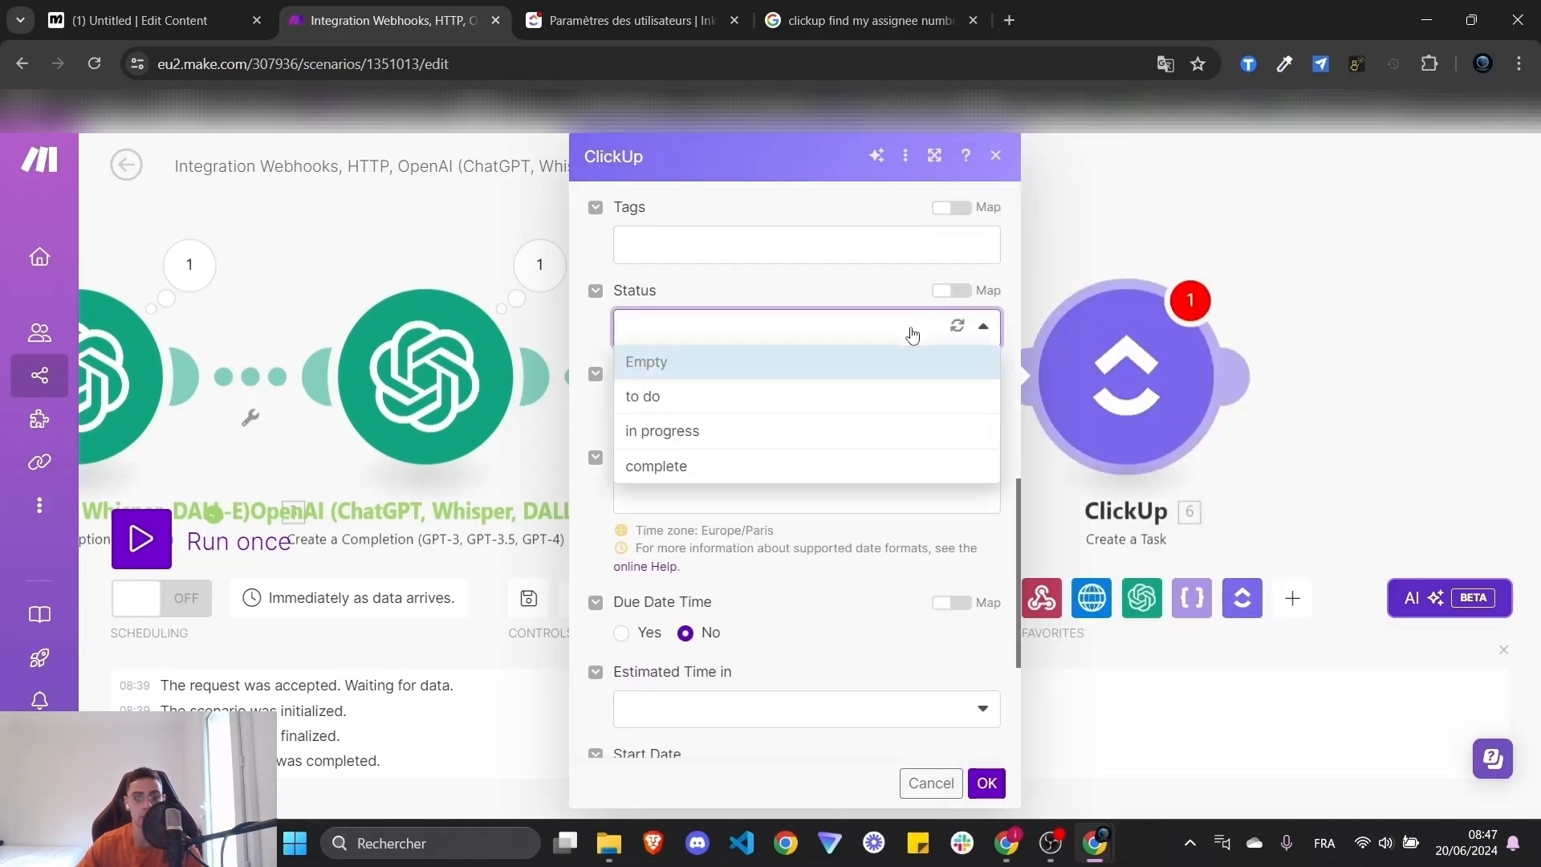
pyautogui.click(747, 398)
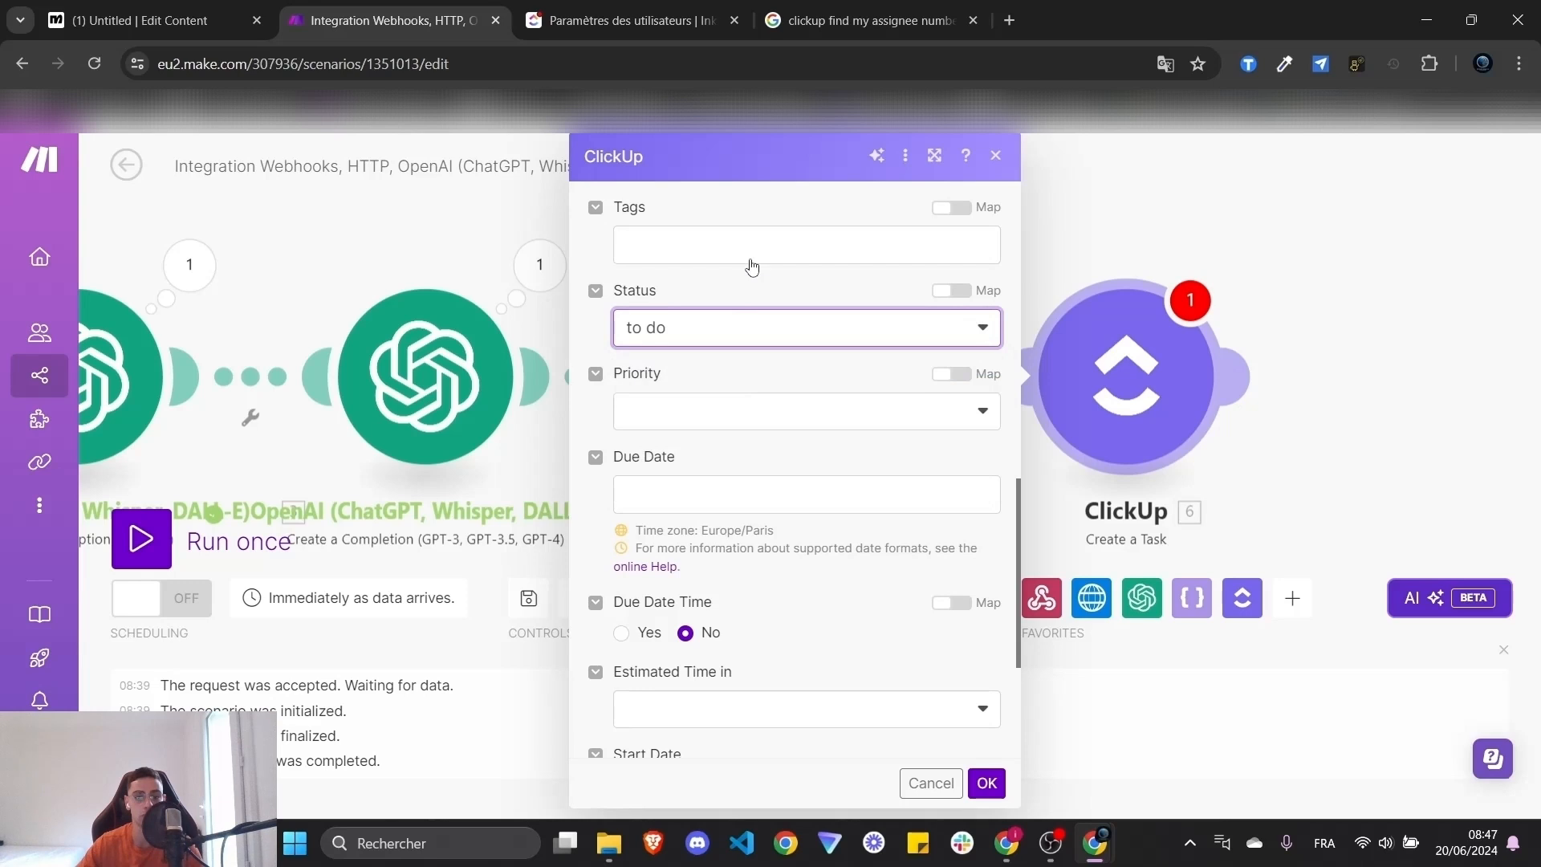
pyautogui.click(762, 413)
pyautogui.click(767, 410)
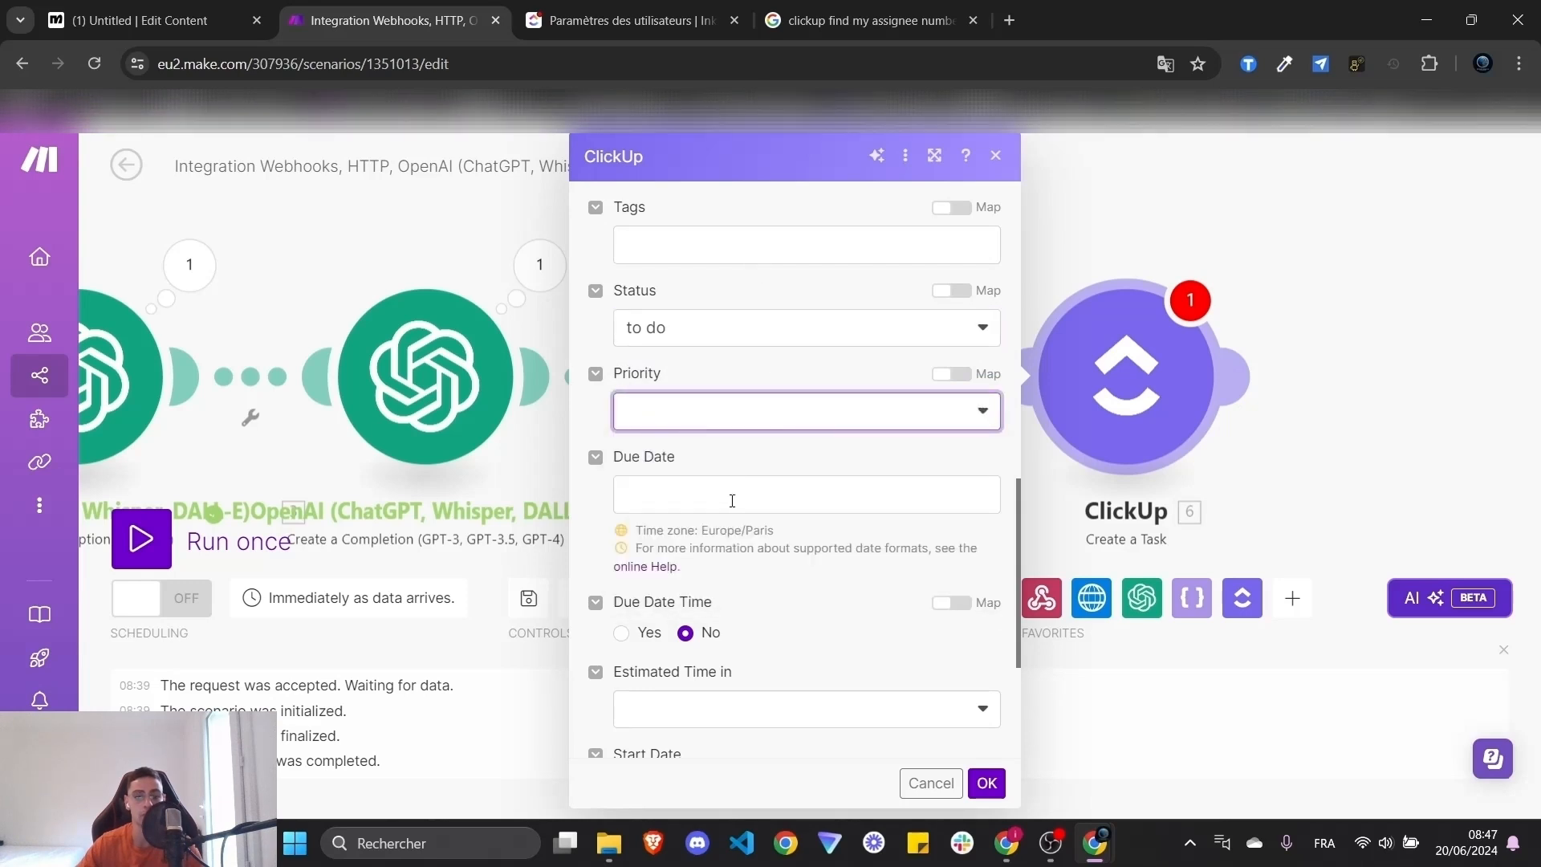
pyautogui.click(734, 496)
pyautogui.moveTo(1058, 373); pyautogui.dragTo(803, 494)
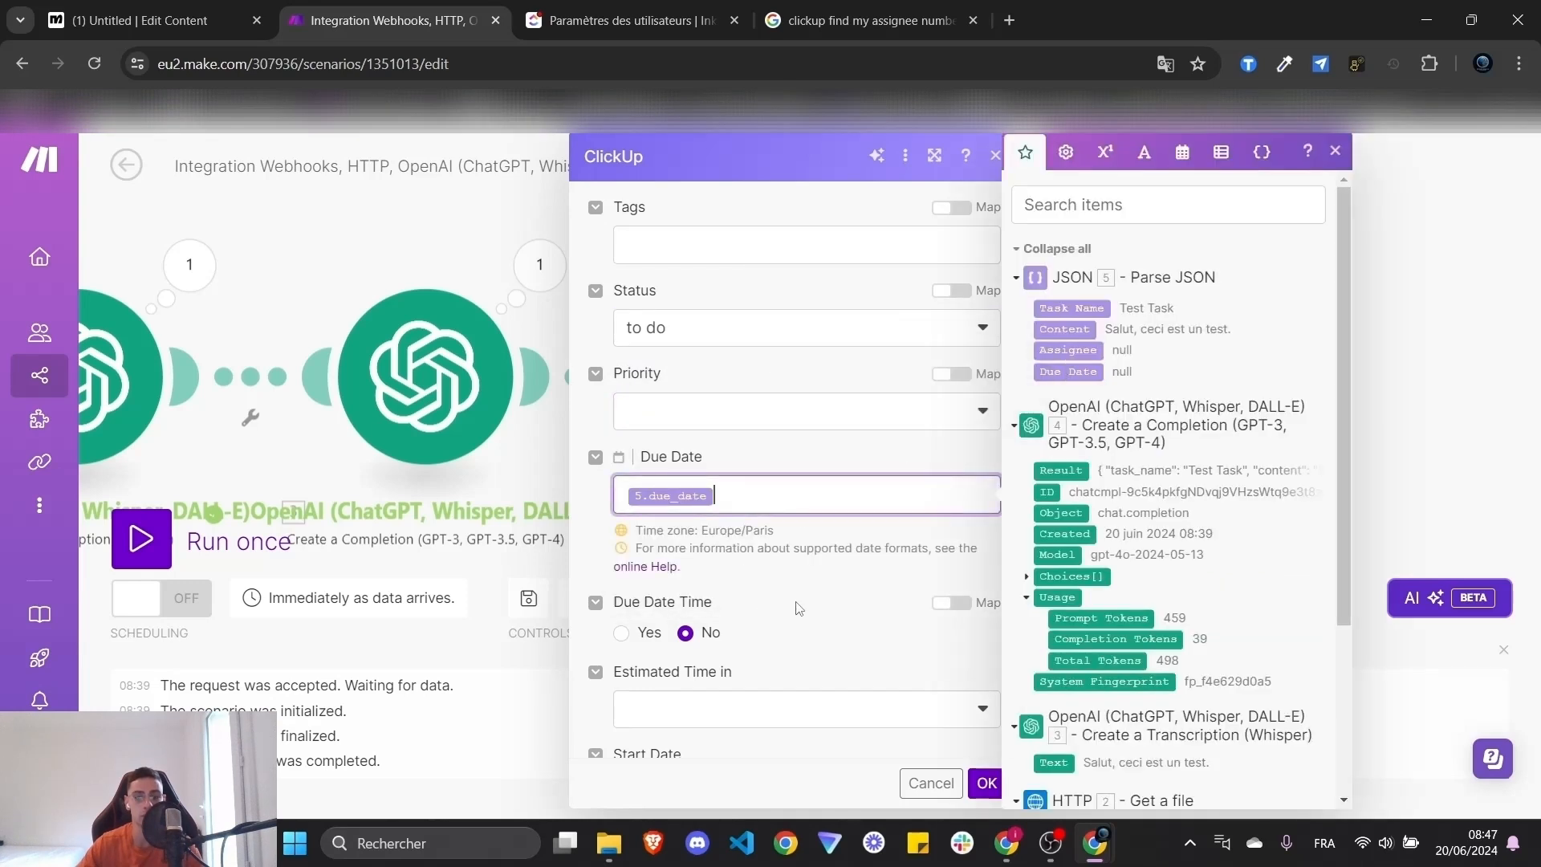
pyautogui.scroll(-2, 810, 594)
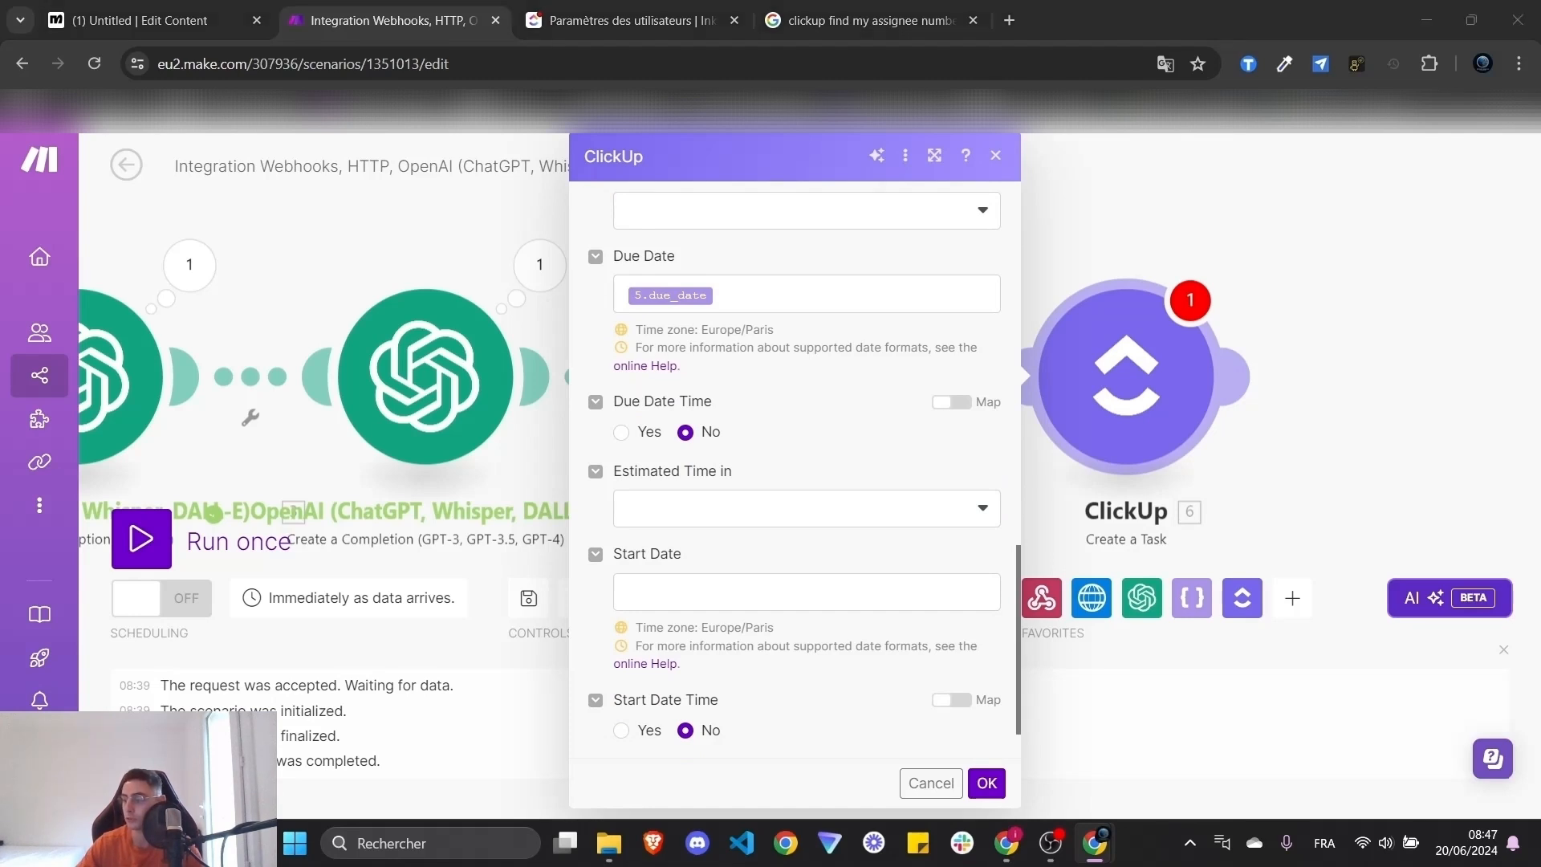
pyautogui.scroll(-1, 899, 662)
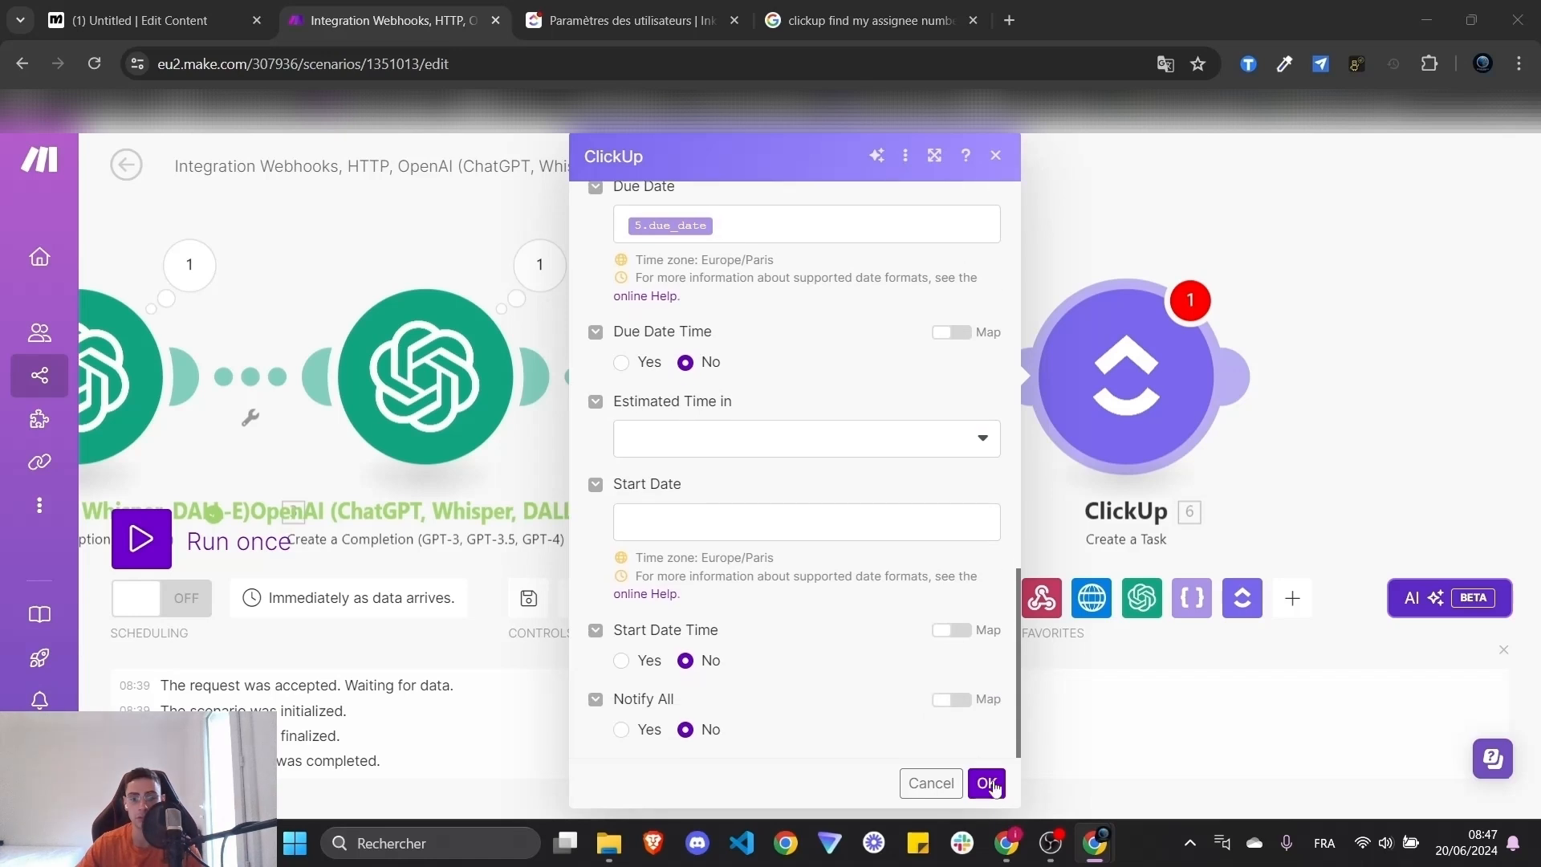
pyautogui.click(986, 782)
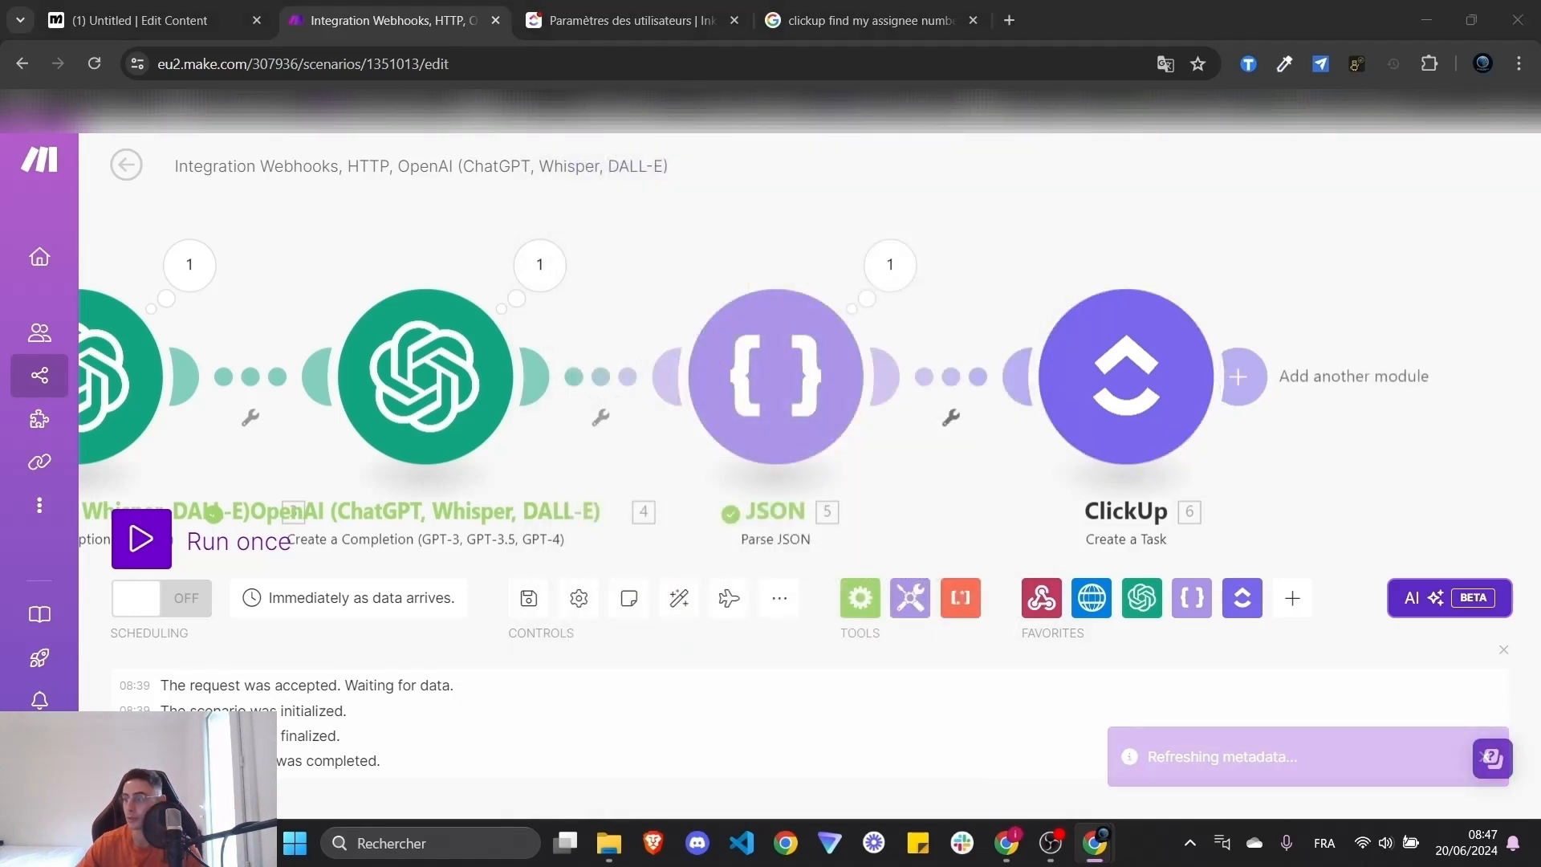
# - Add a Webhooks 'Webhook response' after ClickUp with status 200 and body 4. Result
pyautogui.click(1397, 385)
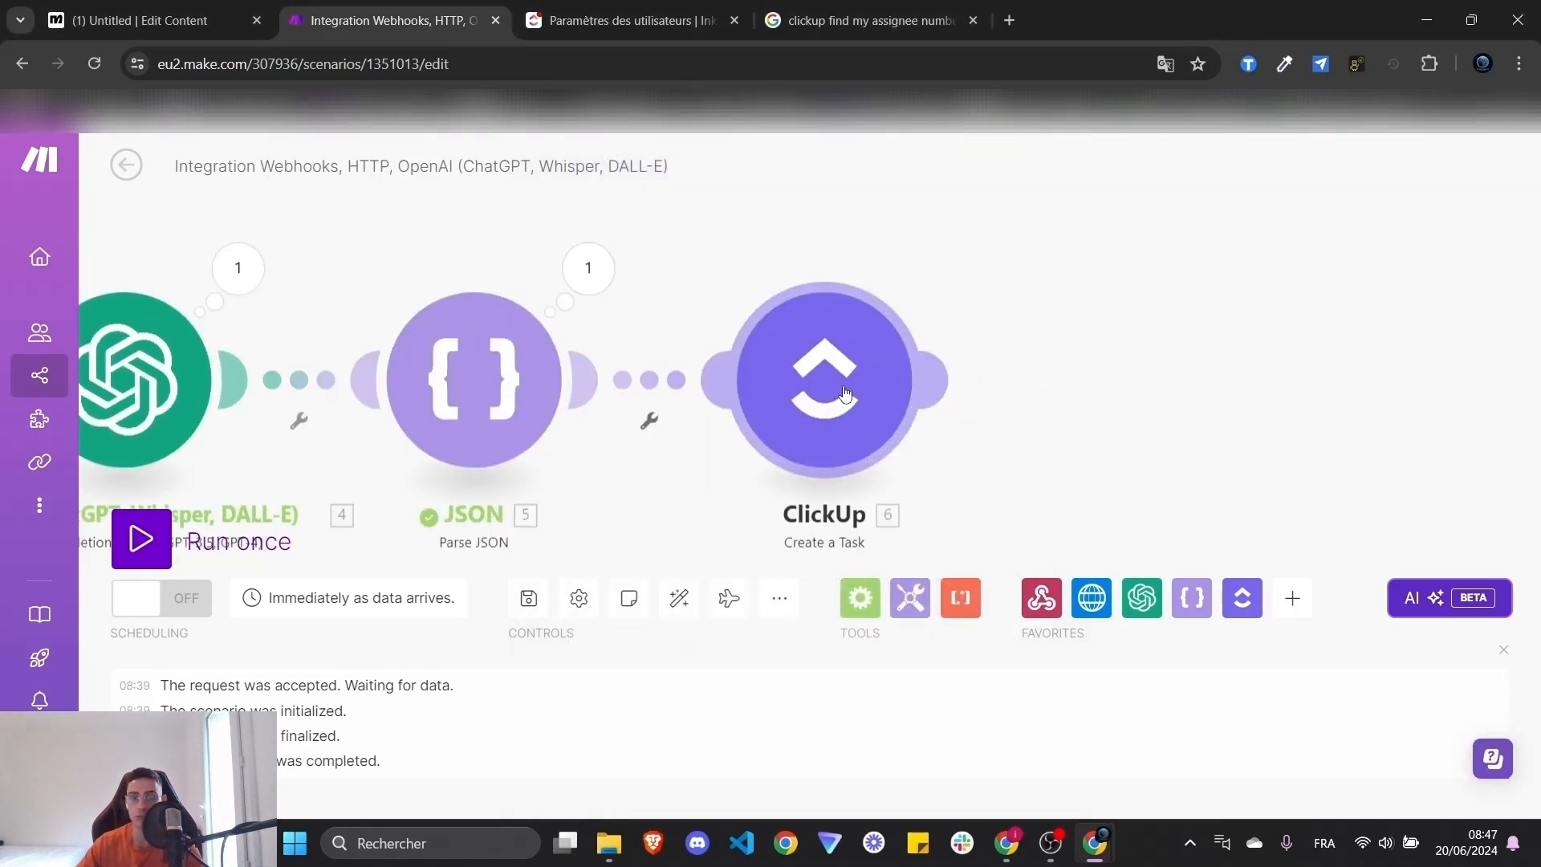
pyautogui.click(1210, 444)
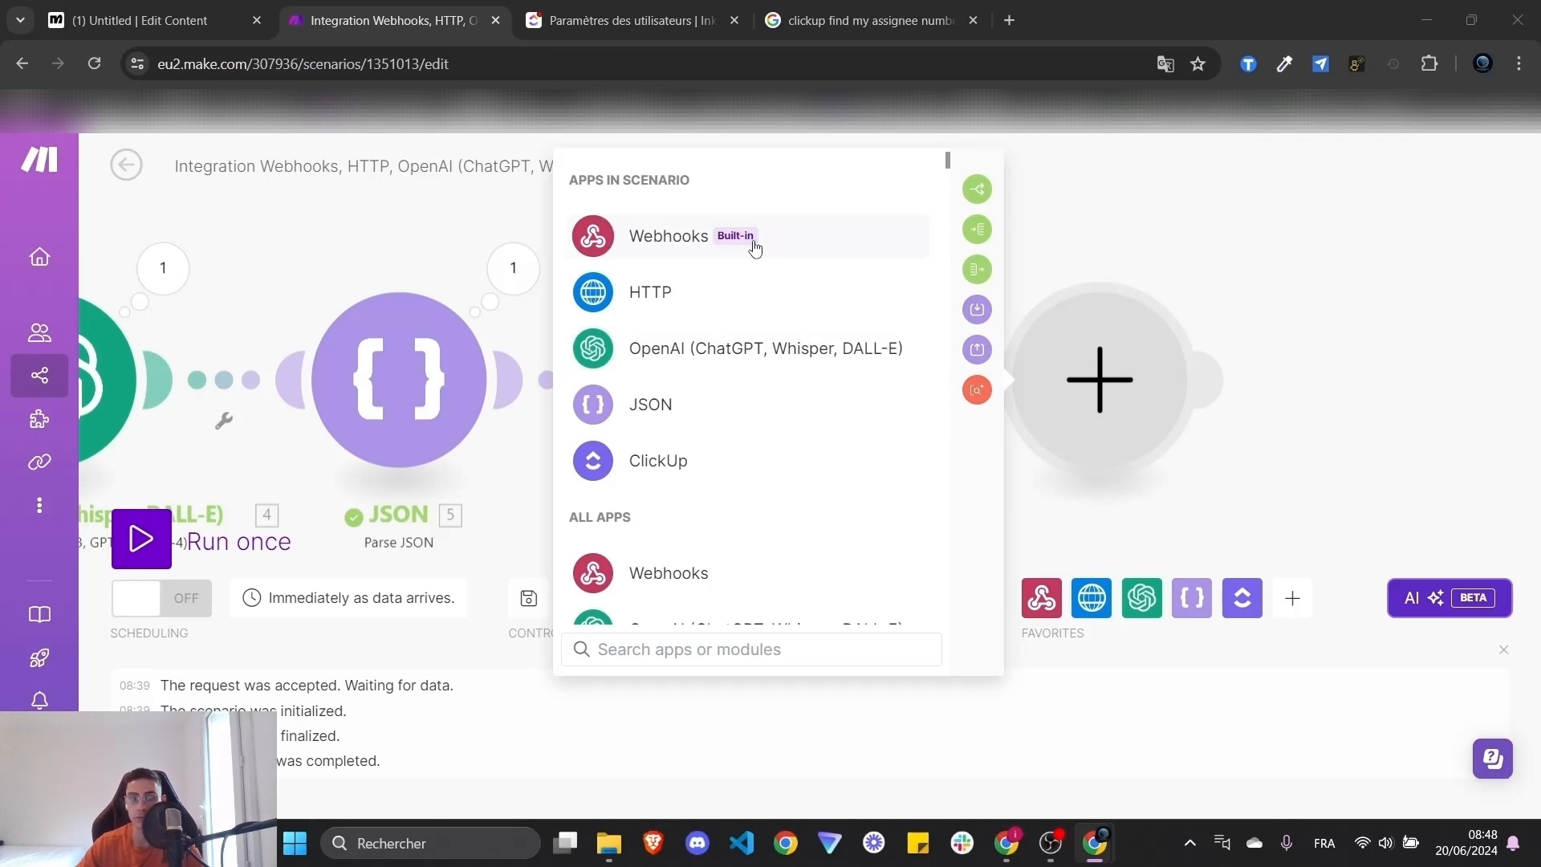
pyautogui.click(668, 236)
pyautogui.click(699, 341)
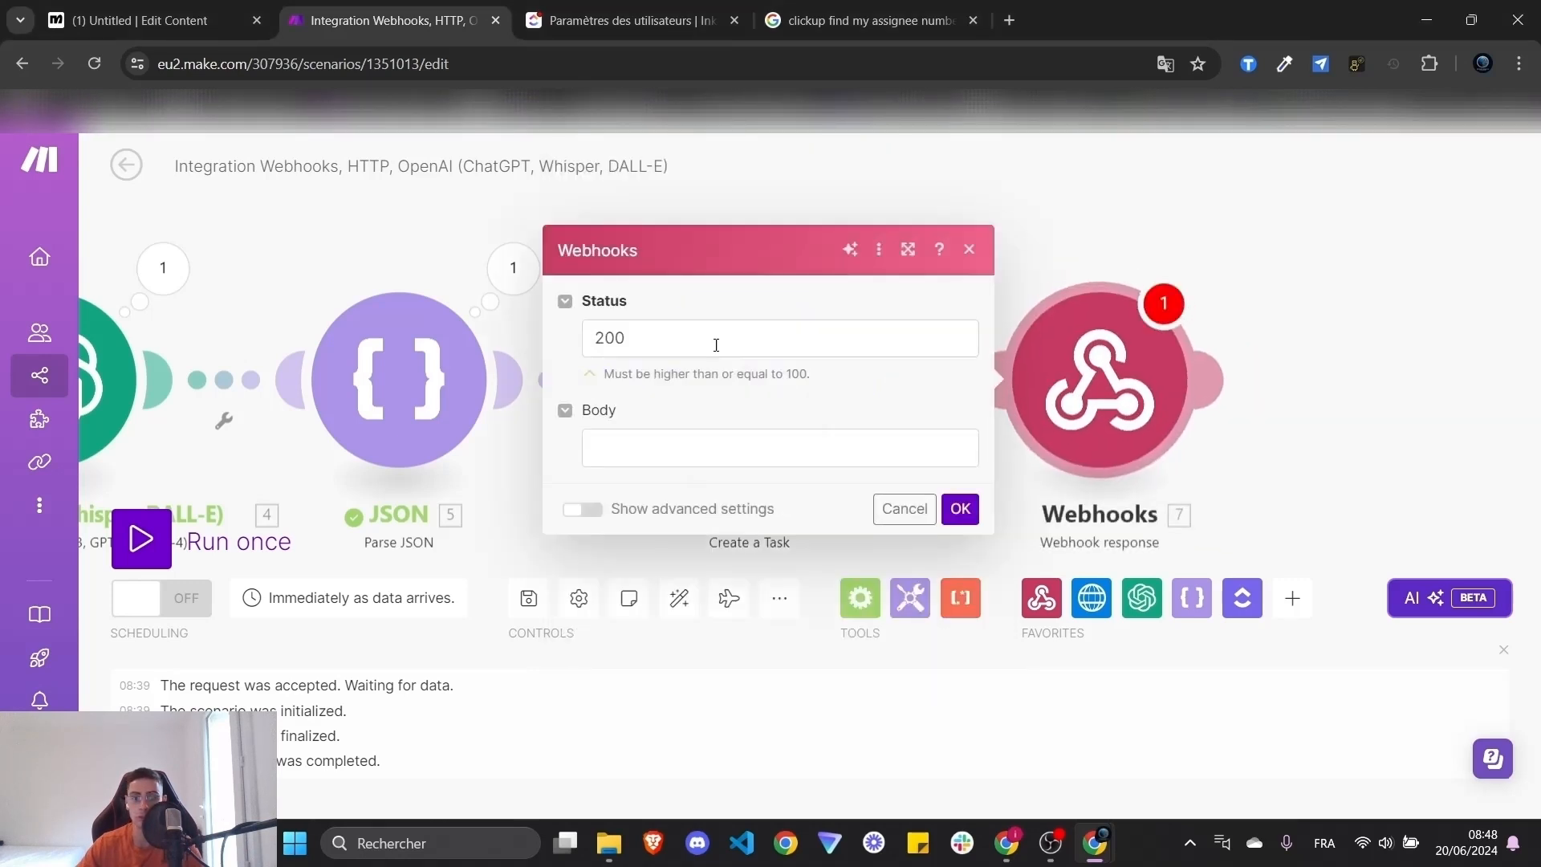
pyautogui.click(711, 340)
pyautogui.click(656, 443)
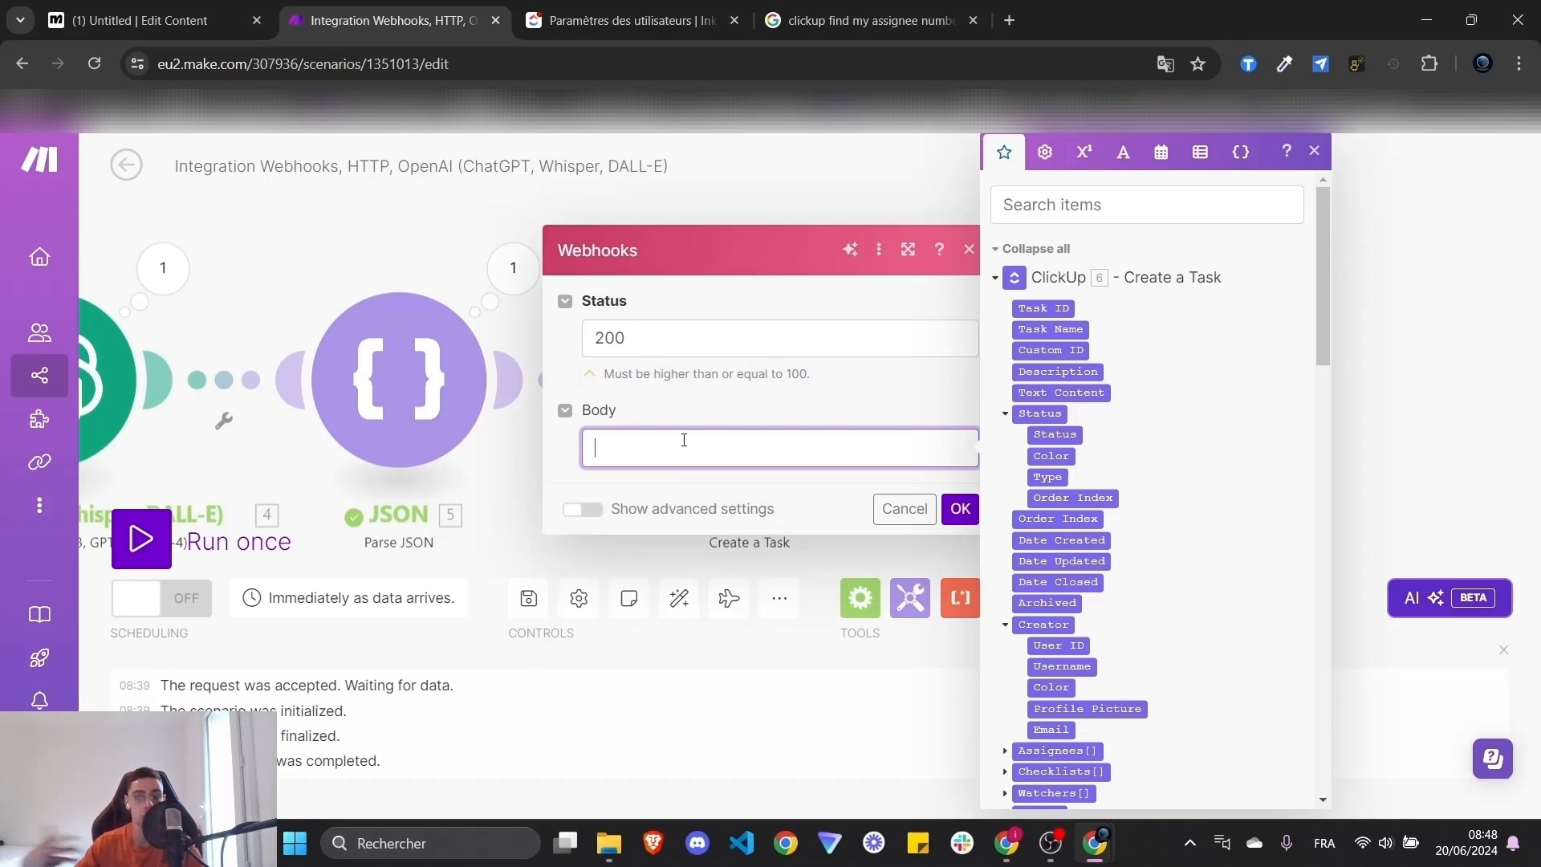
pyautogui.click(994, 278)
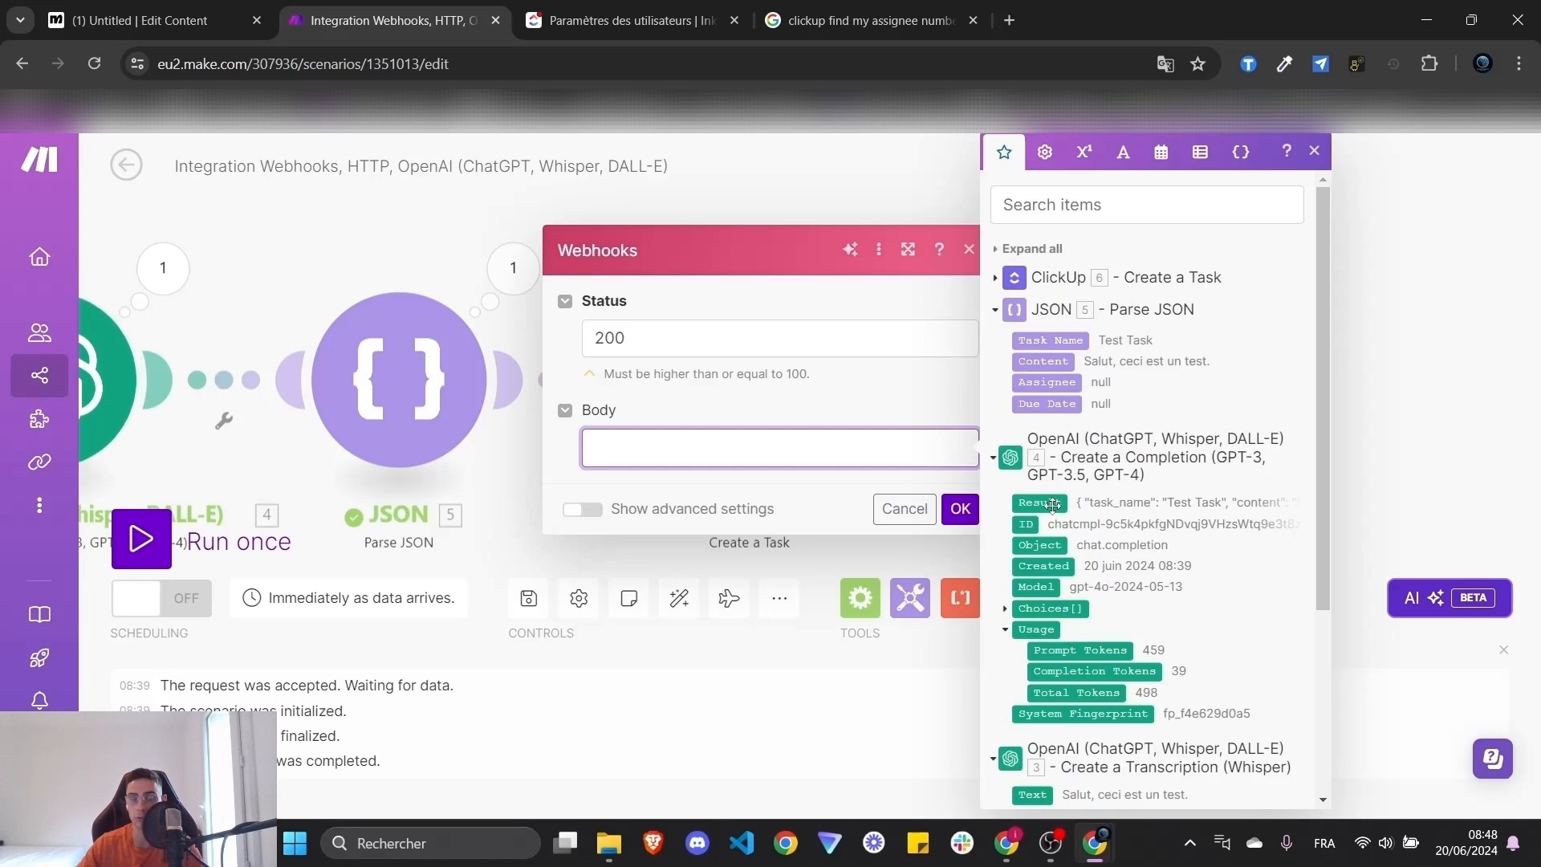
pyautogui.click(1050, 504)
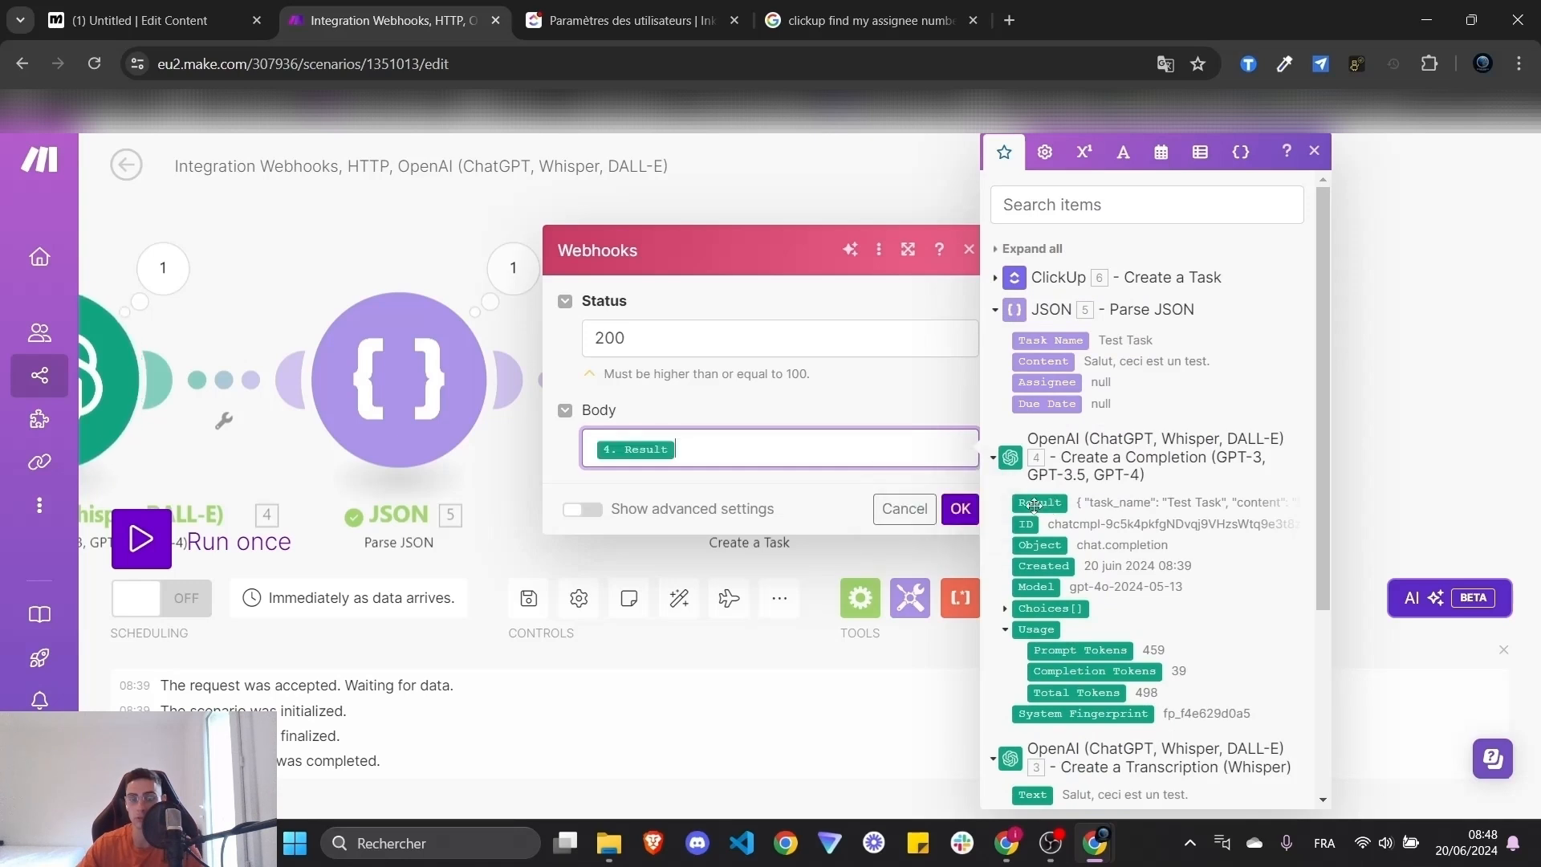
pyautogui.click(961, 511)
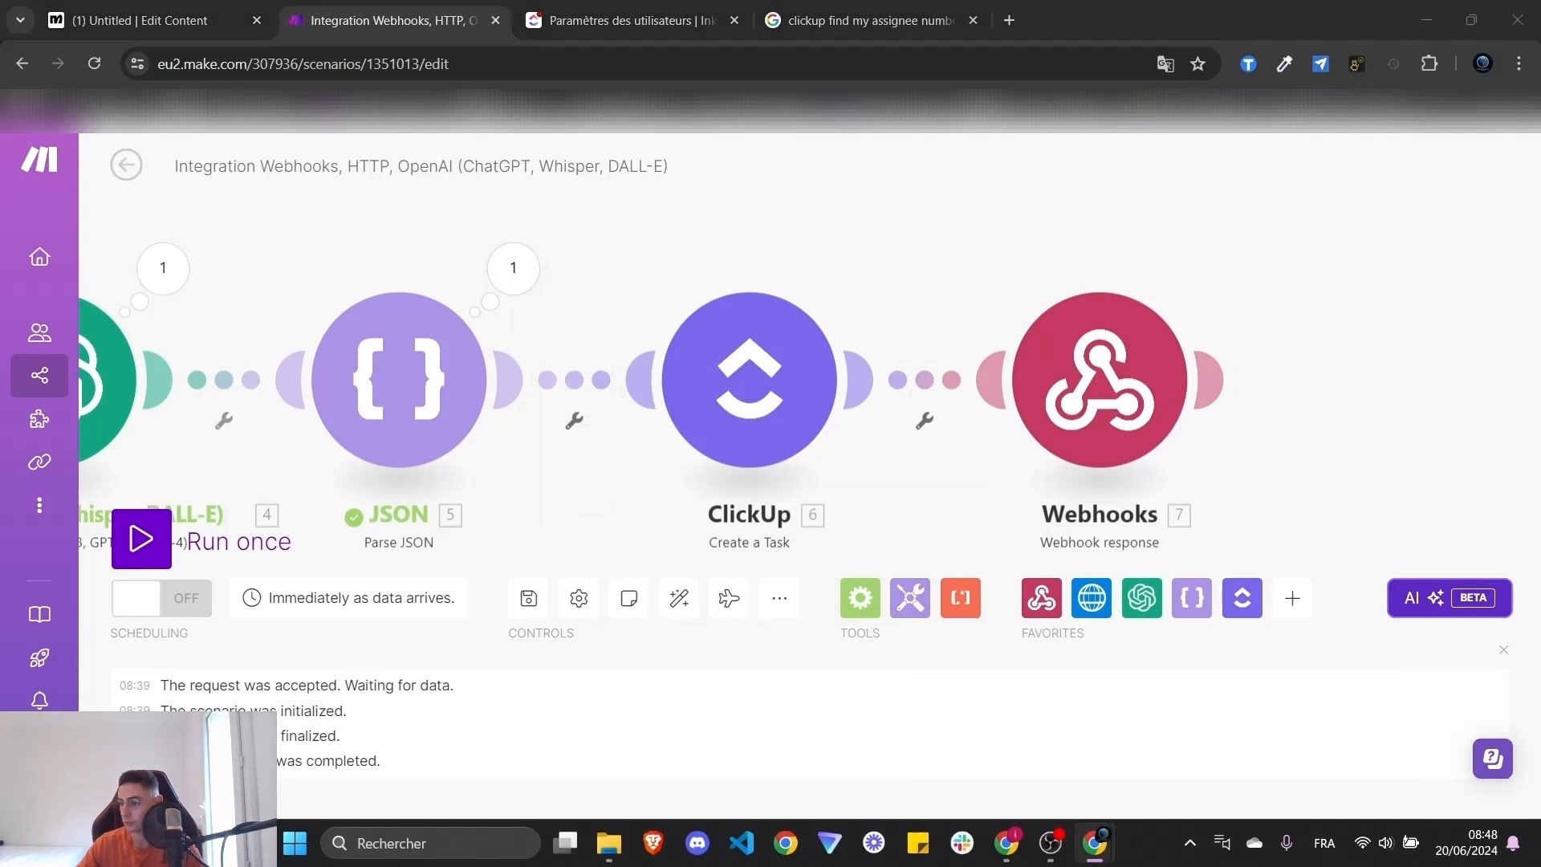
# - Save the scenario, switch Scheduling ON and start Run once
pyautogui.click(528, 598)
pyautogui.moveTo(108, 658)
pyautogui.click(160, 598)
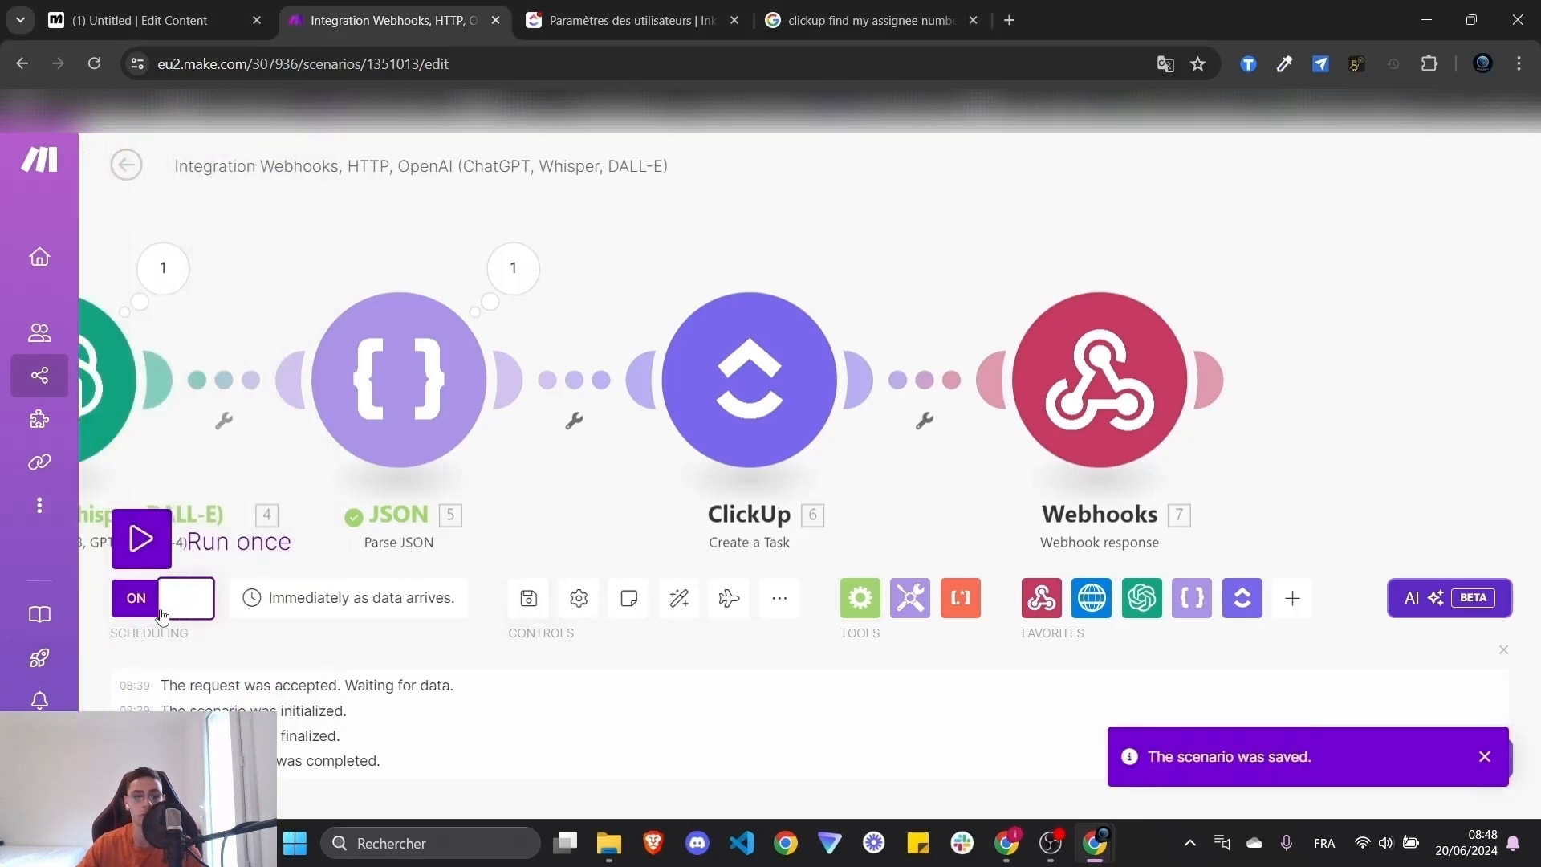
pyautogui.click(142, 538)
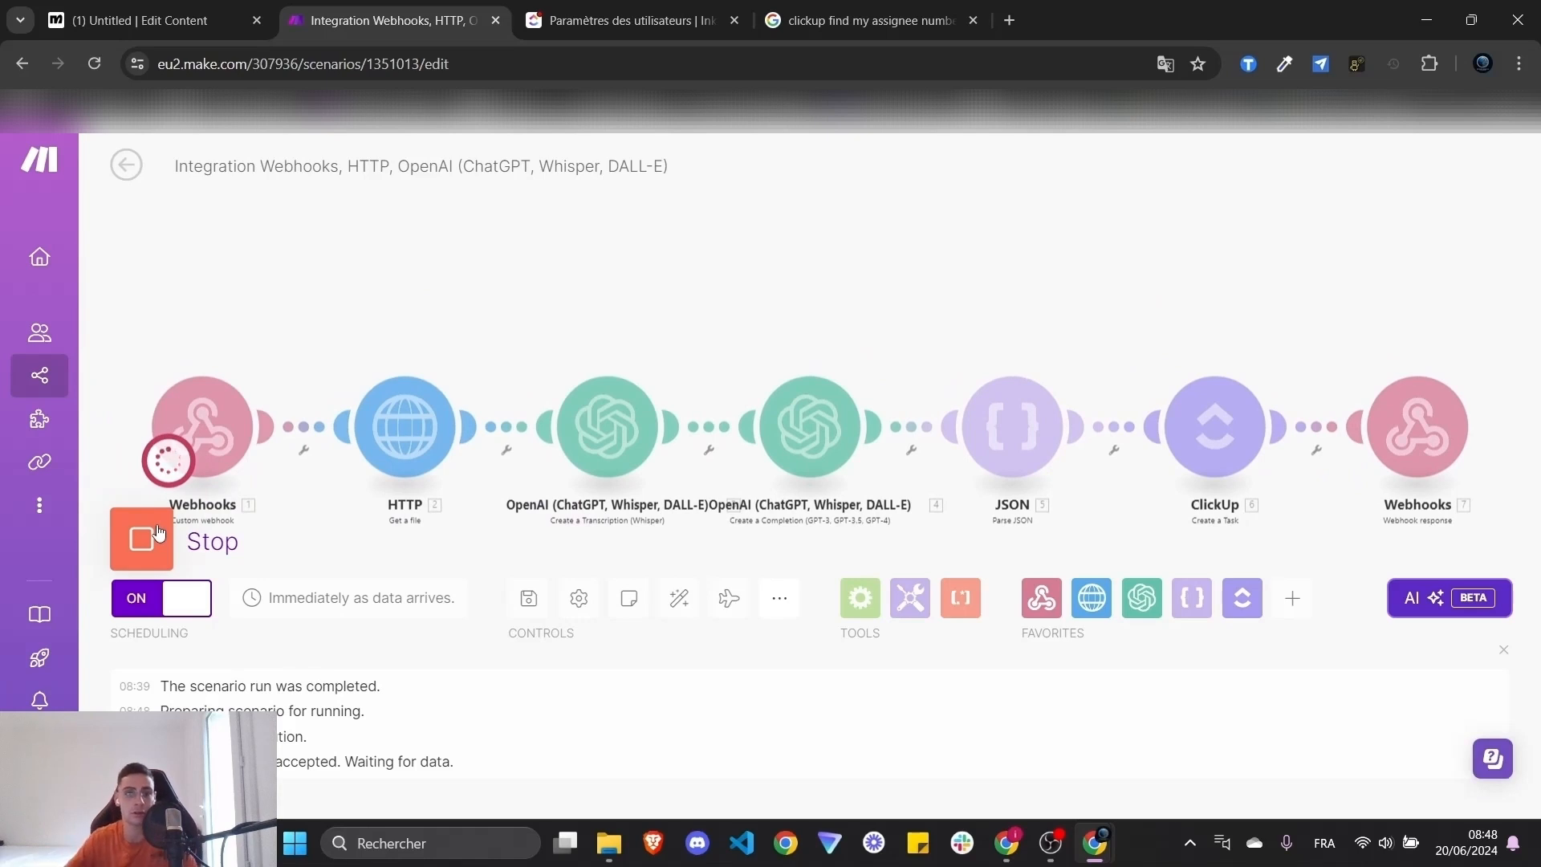
pyautogui.click(604, 6)
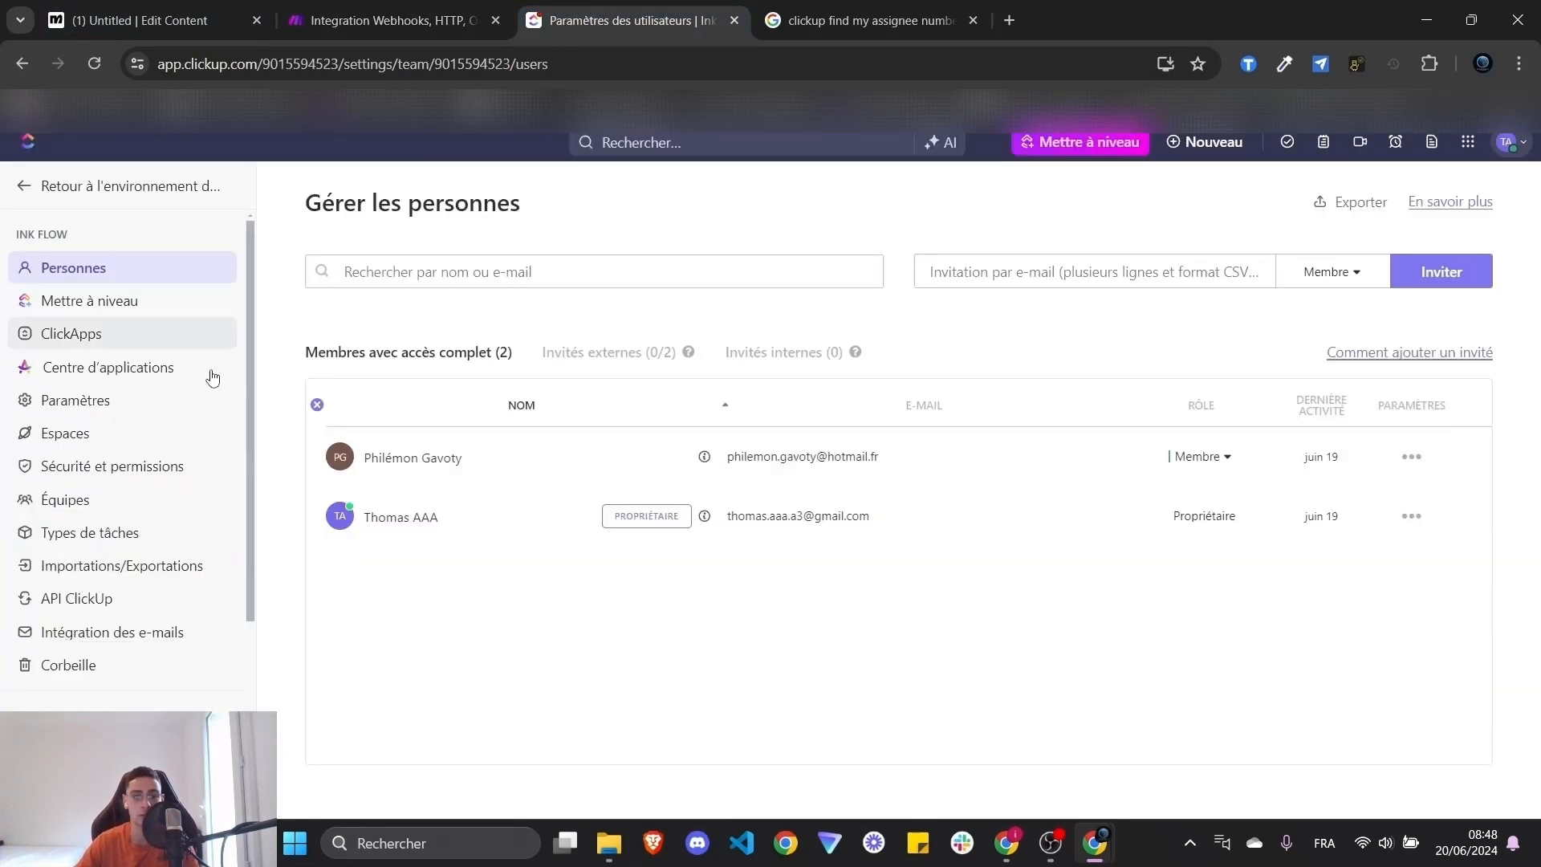
# - Return from ClickUp user settings to the TEST TUTO YT list, then watch the Make scenario run
pyautogui.click(36, 189)
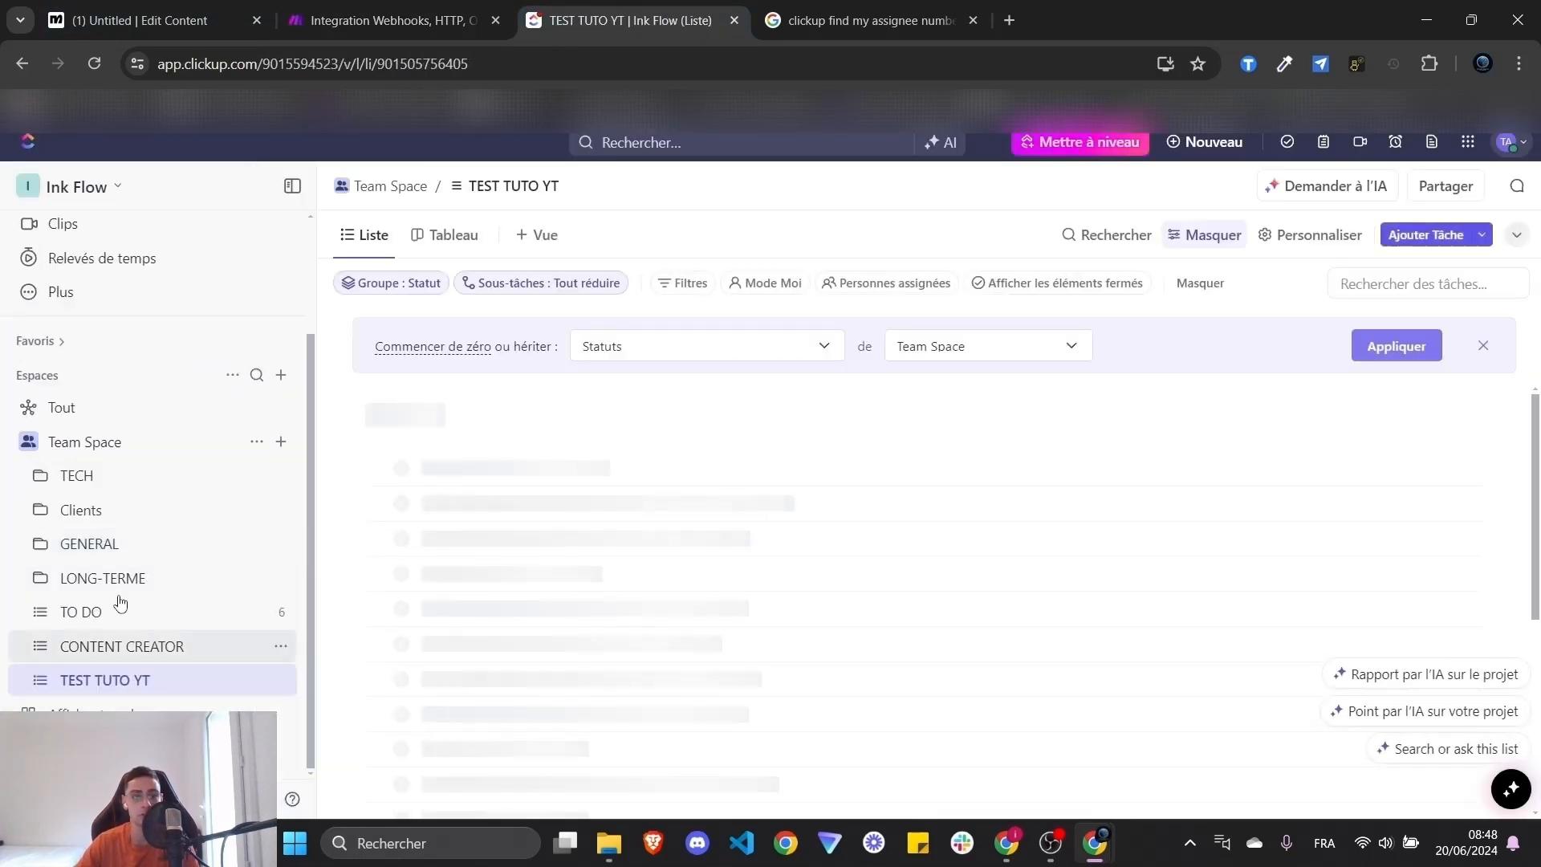
pyautogui.click(452, 10)
pyautogui.click(620, 7)
pyautogui.click(408, 7)
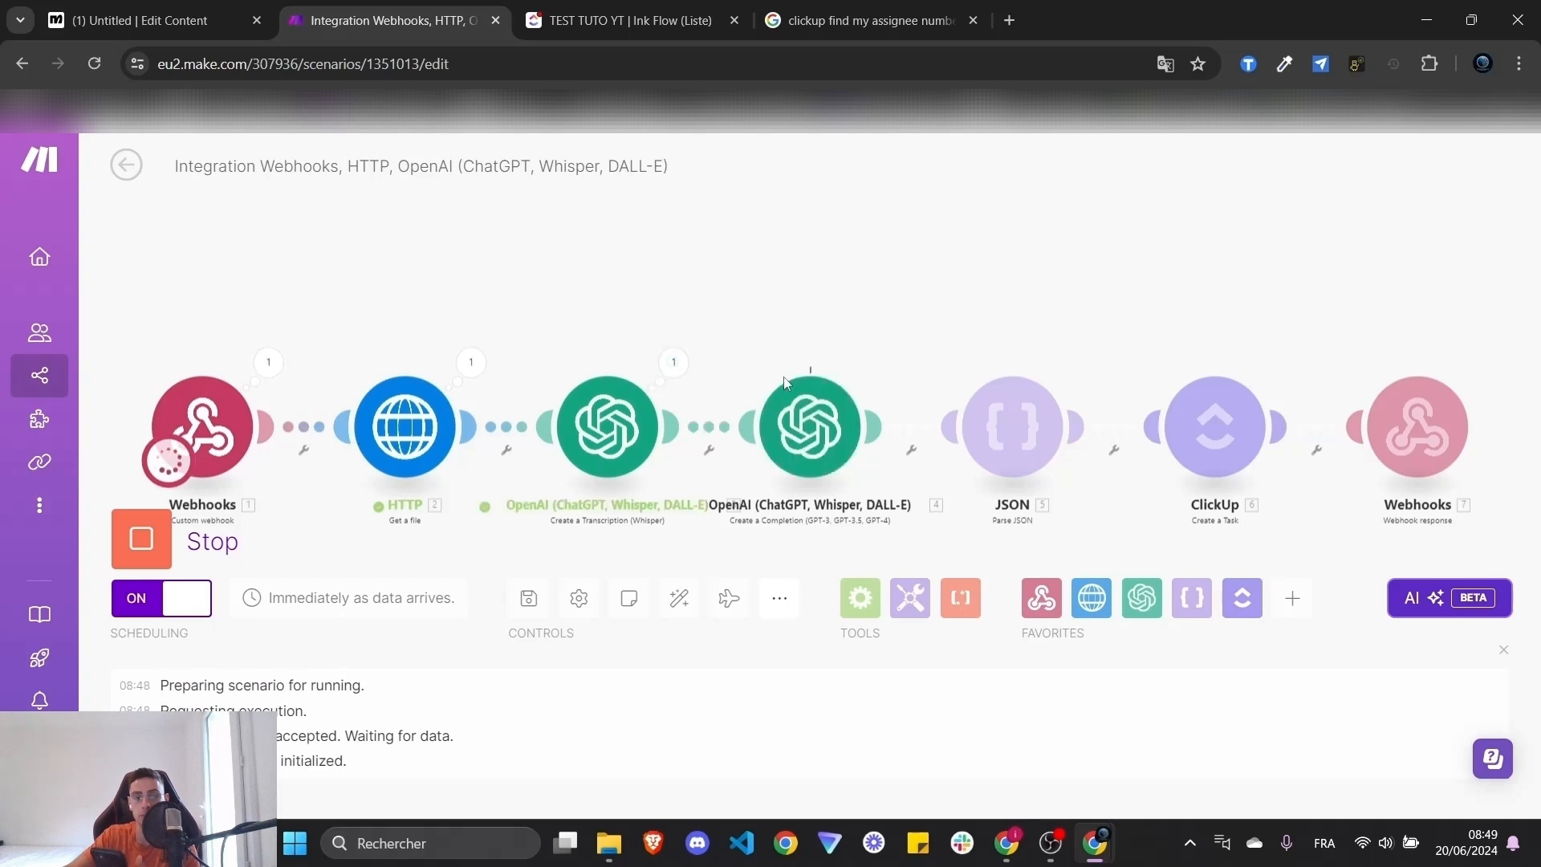
# - Inspect the Whisper module's transcribed text from the test run, then check the ClickUp list
pyautogui.click(680, 365)
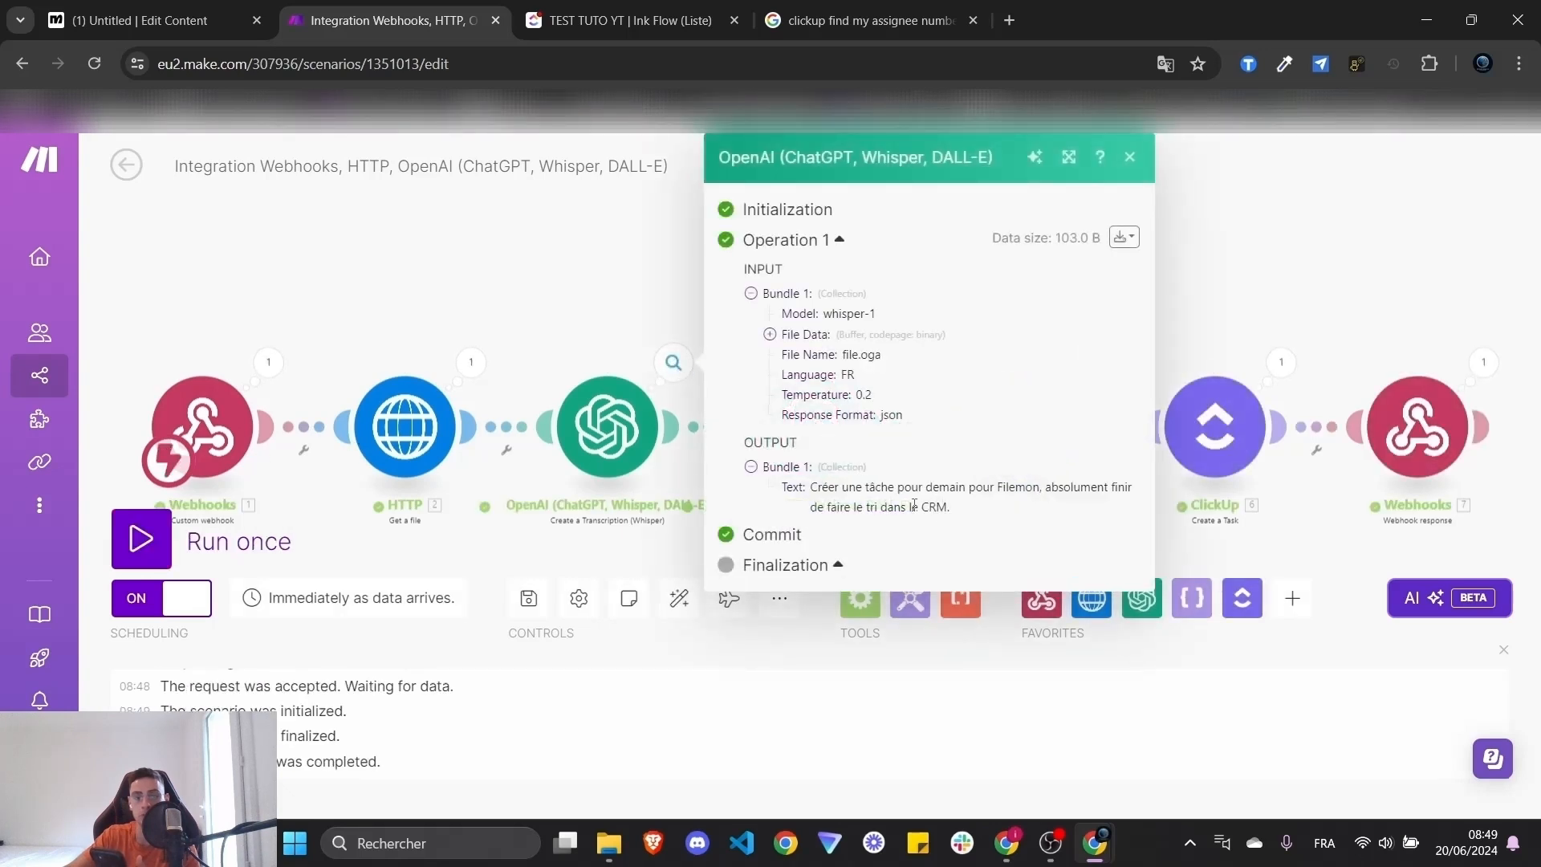
pyautogui.doubleClick(1001, 491)
pyautogui.click(1243, 287)
pyautogui.moveTo(1243, 288); pyautogui.dragTo(922, 255)
pyautogui.click(654, 6)
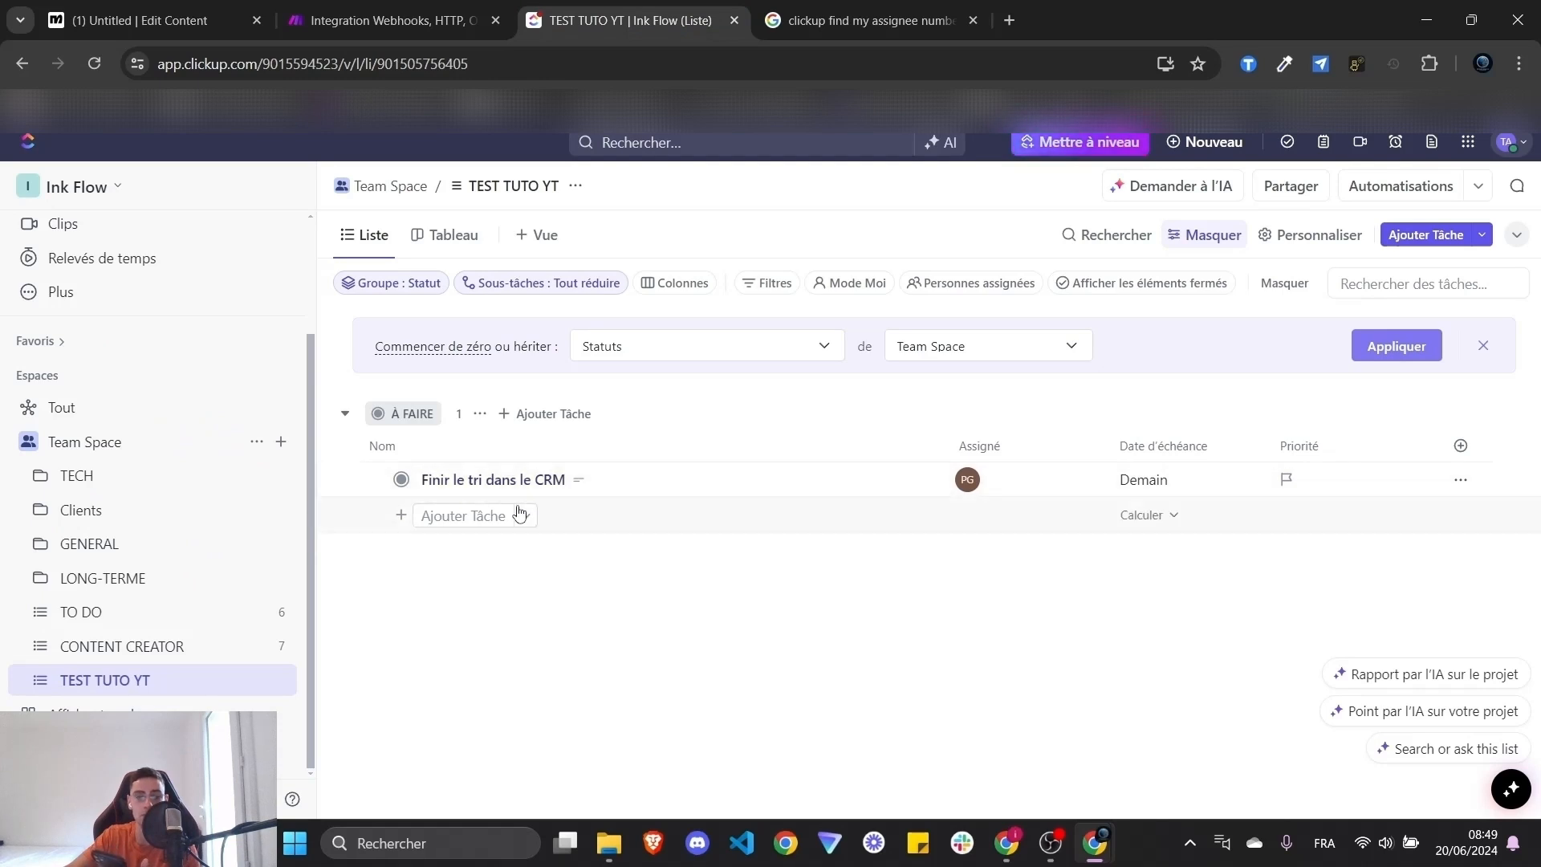
# - Open the 'Finir le tri dans le CRM' task and check its assignee
pyautogui.click(661, 490)
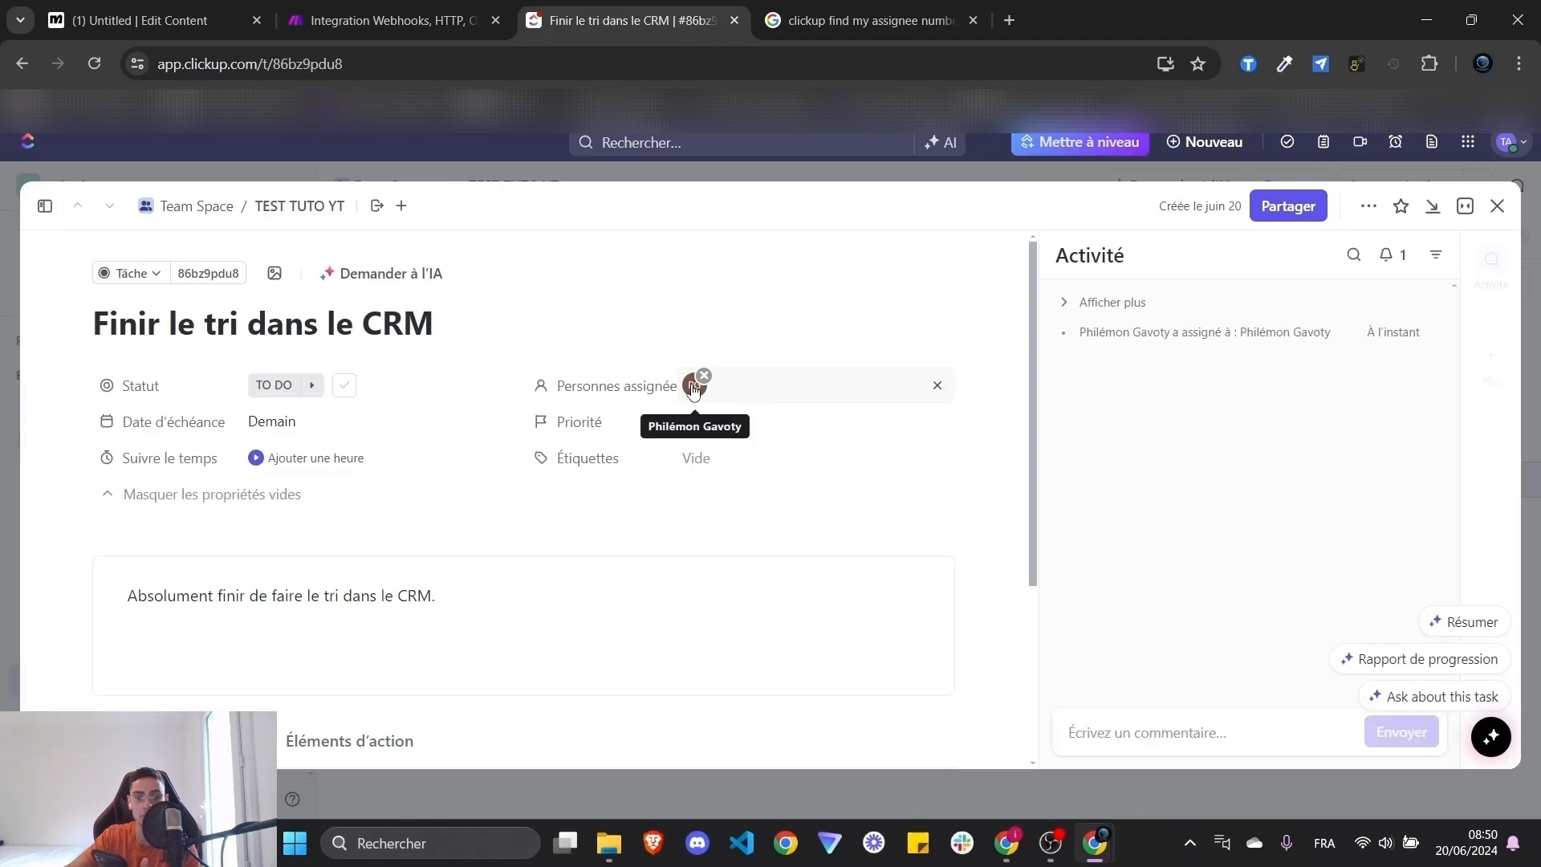
pyautogui.moveTo(695, 391)
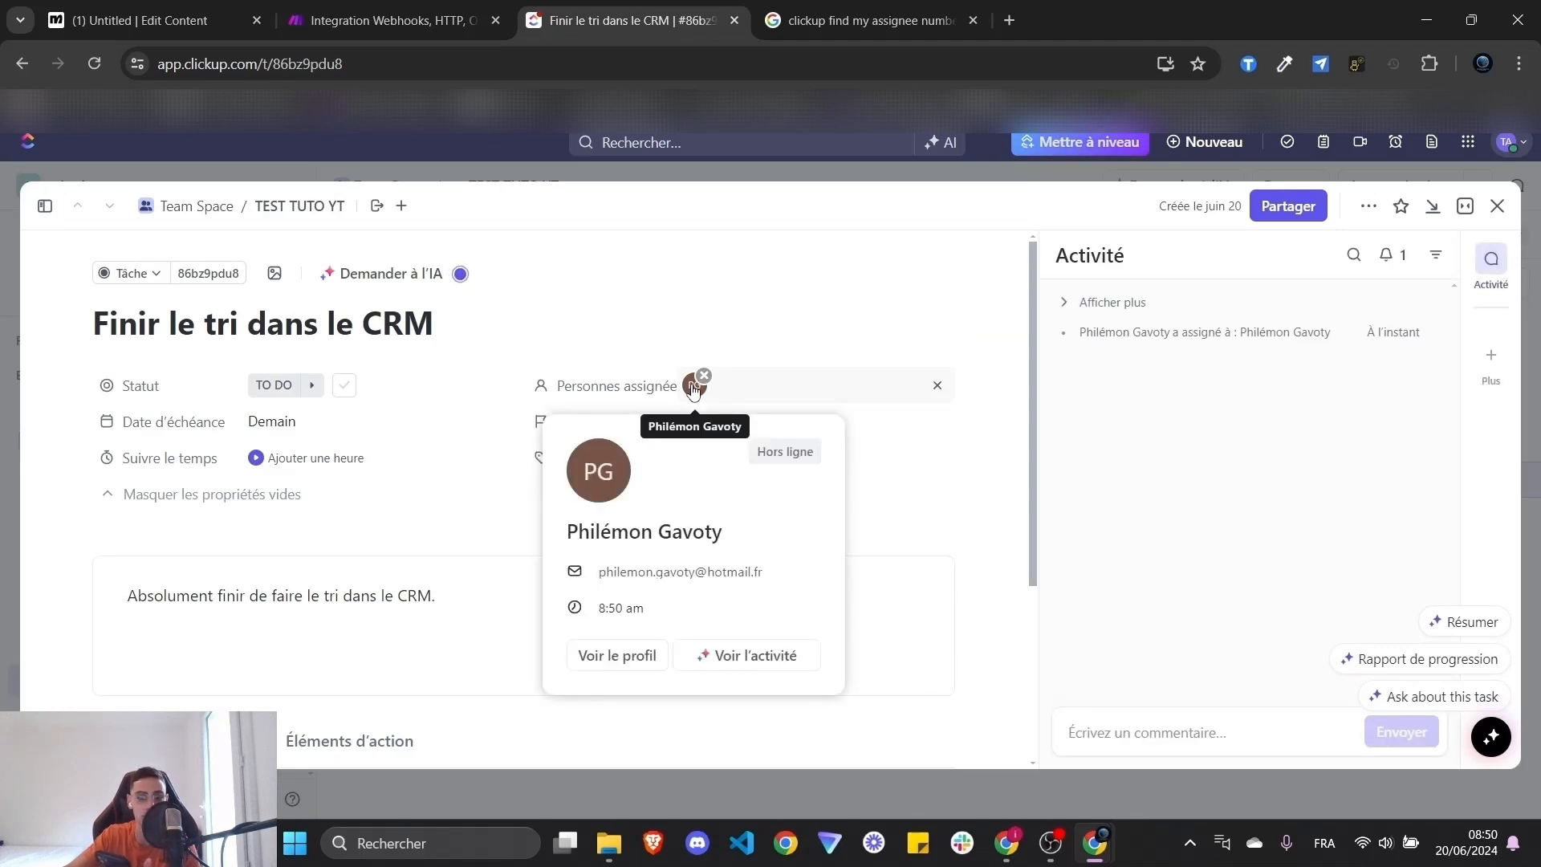
pyautogui.doubleClick(582, 533)
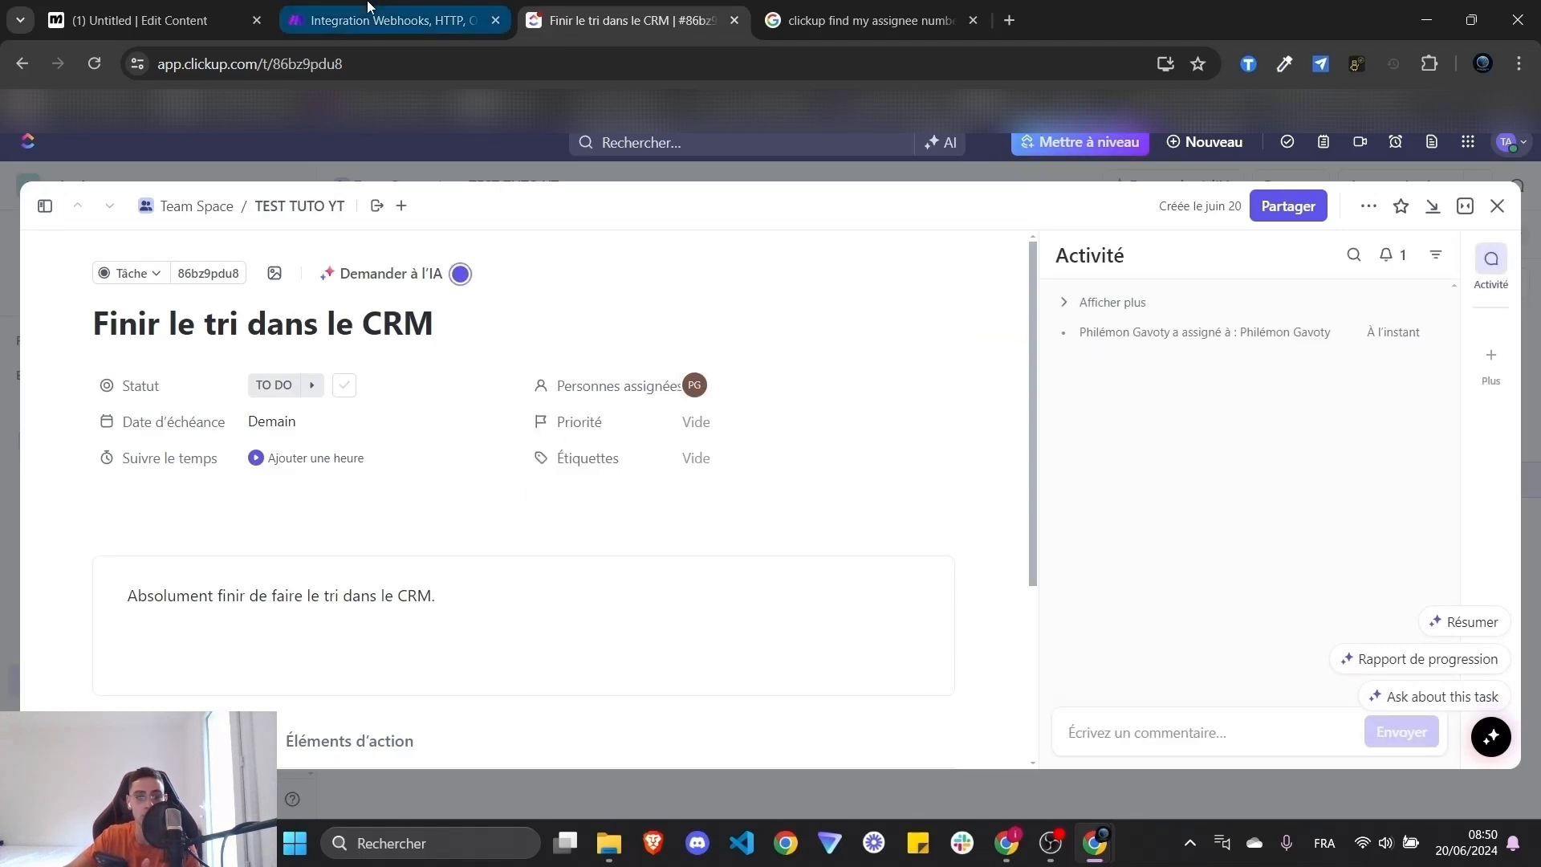
pyautogui.click(445, 9)
# - Inspect the GPT-4o output's assignee ID, due date 21/06/2024 and task content values
pyautogui.click(554, 330)
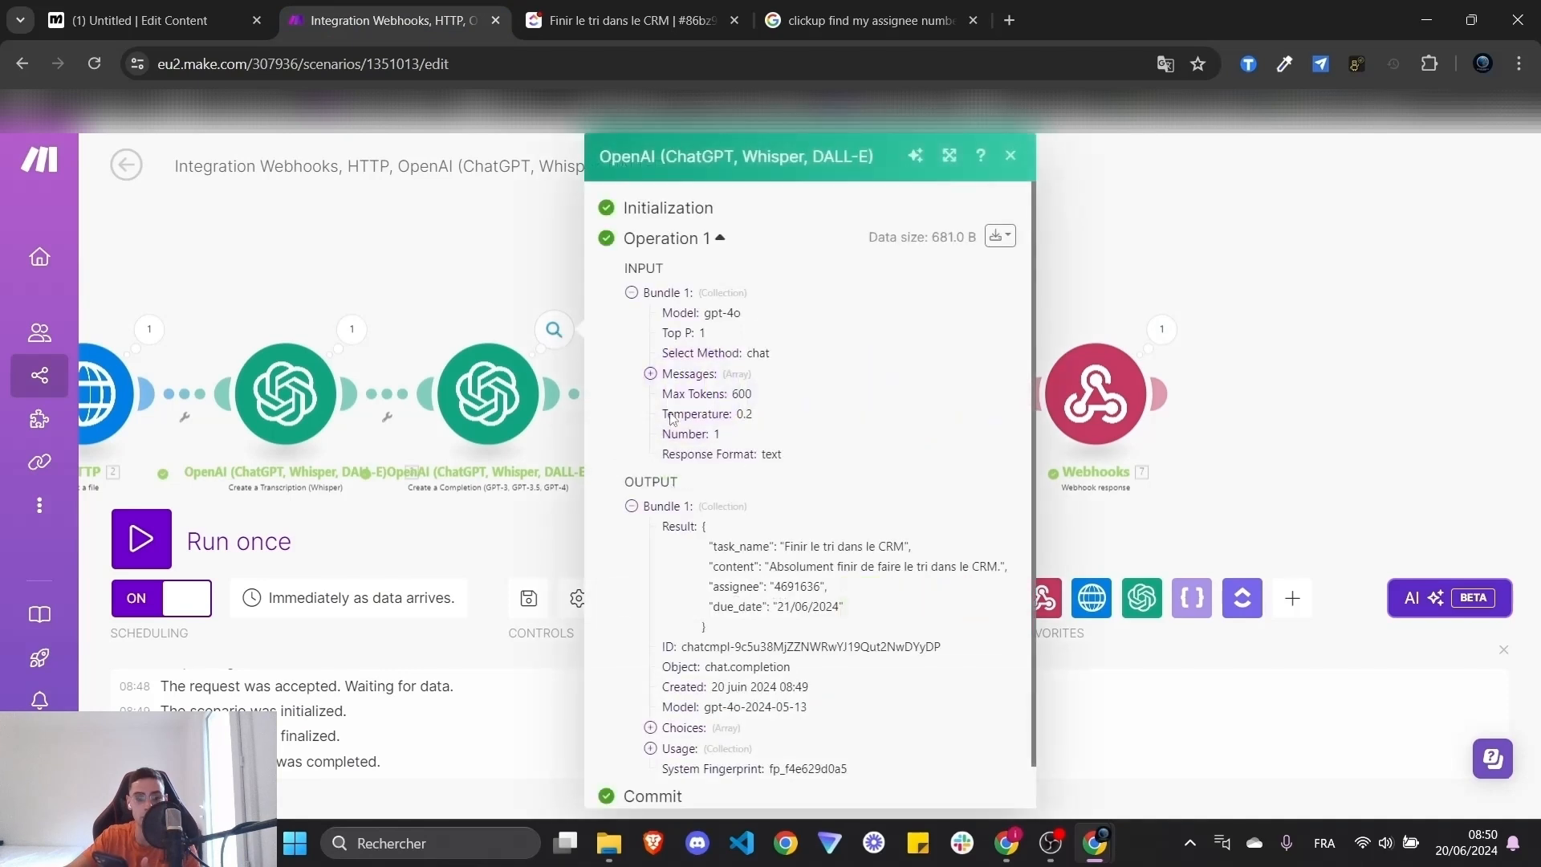
pyautogui.scroll(-1, 844, 634)
pyautogui.doubleClick(796, 541)
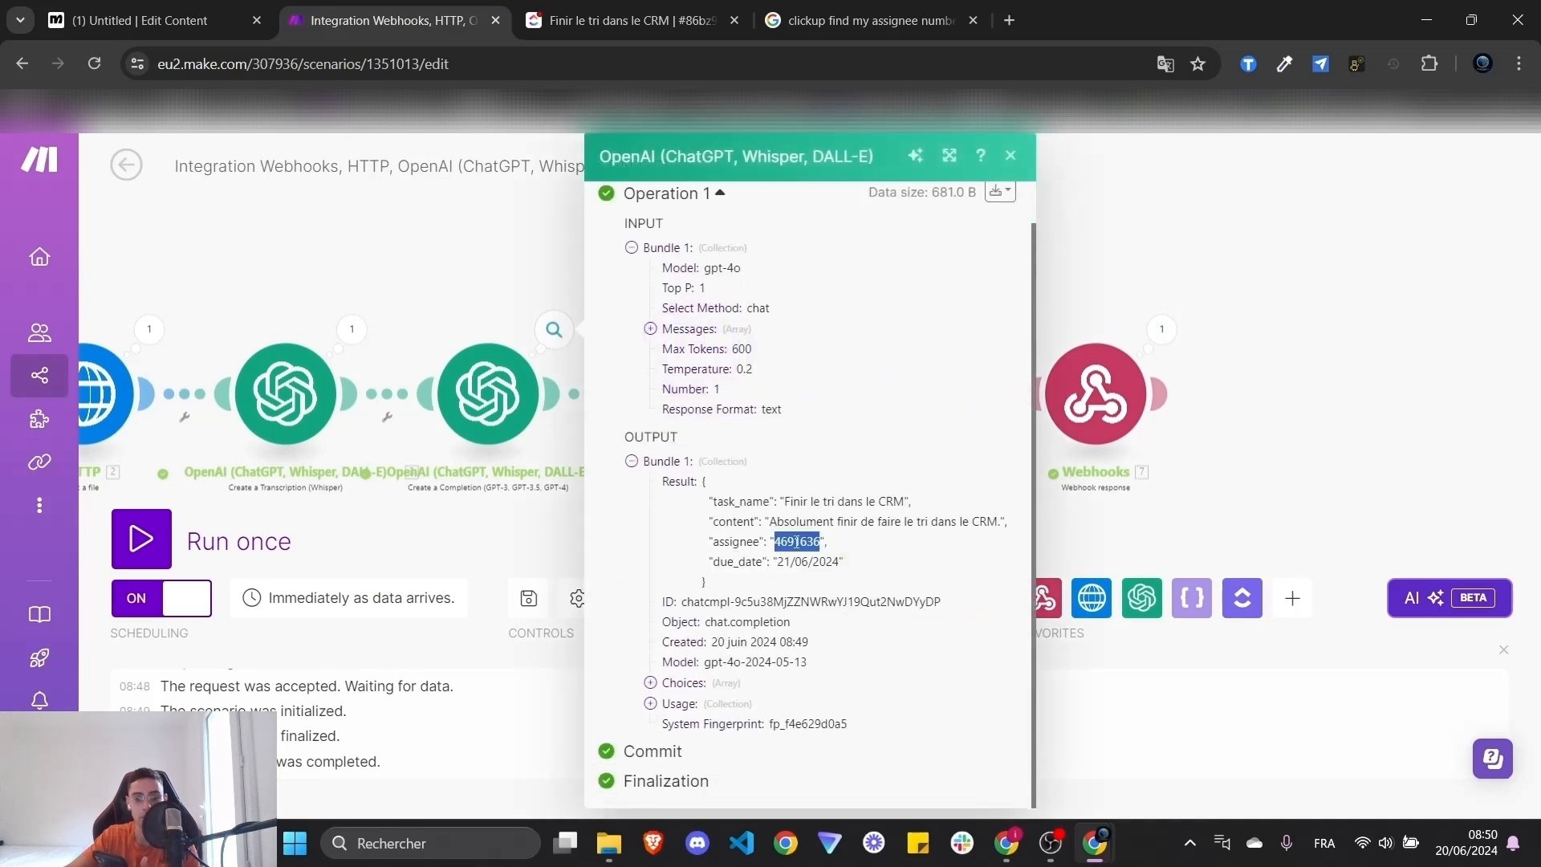
pyautogui.click(874, 559)
pyautogui.doubleClick(785, 542)
pyautogui.click(863, 554)
pyautogui.doubleClick(798, 542)
pyautogui.click(877, 550)
pyautogui.moveTo(777, 560); pyautogui.dragTo(841, 561)
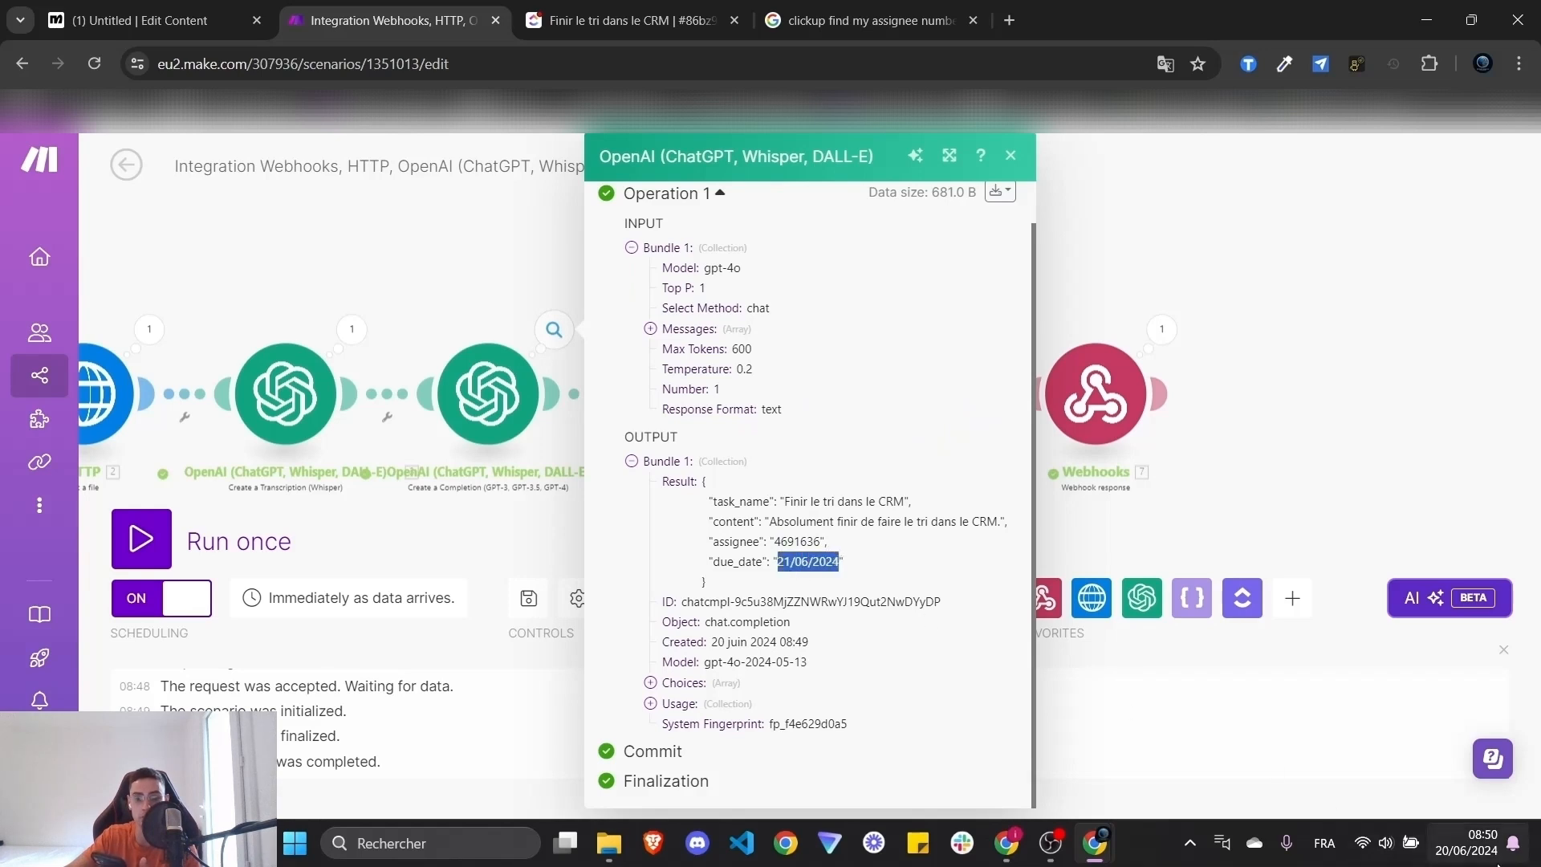
pyautogui.click(914, 587)
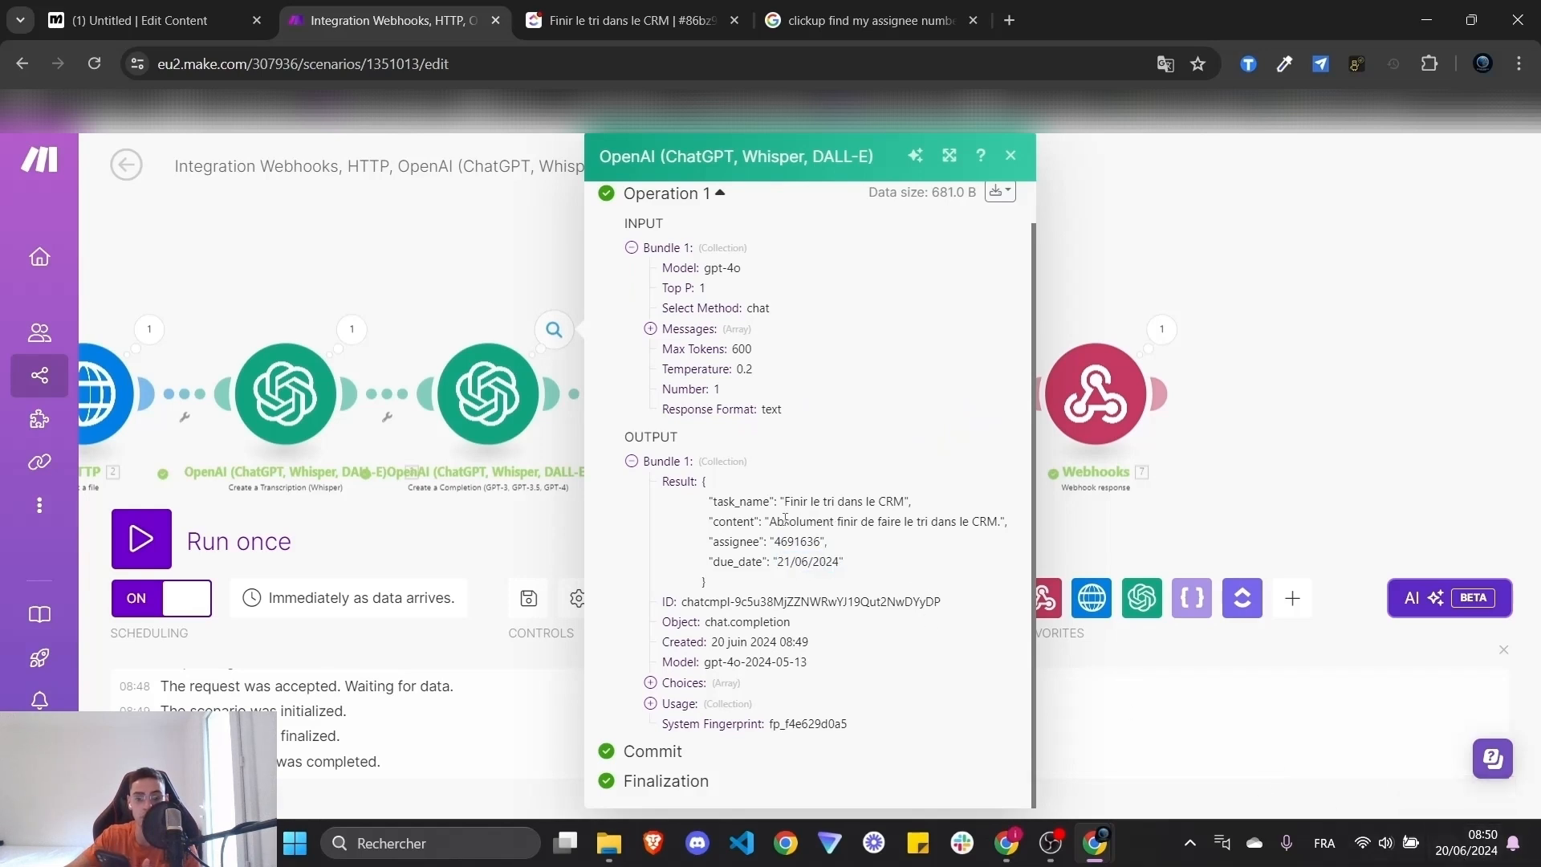
pyautogui.moveTo(774, 519); pyautogui.dragTo(990, 522)
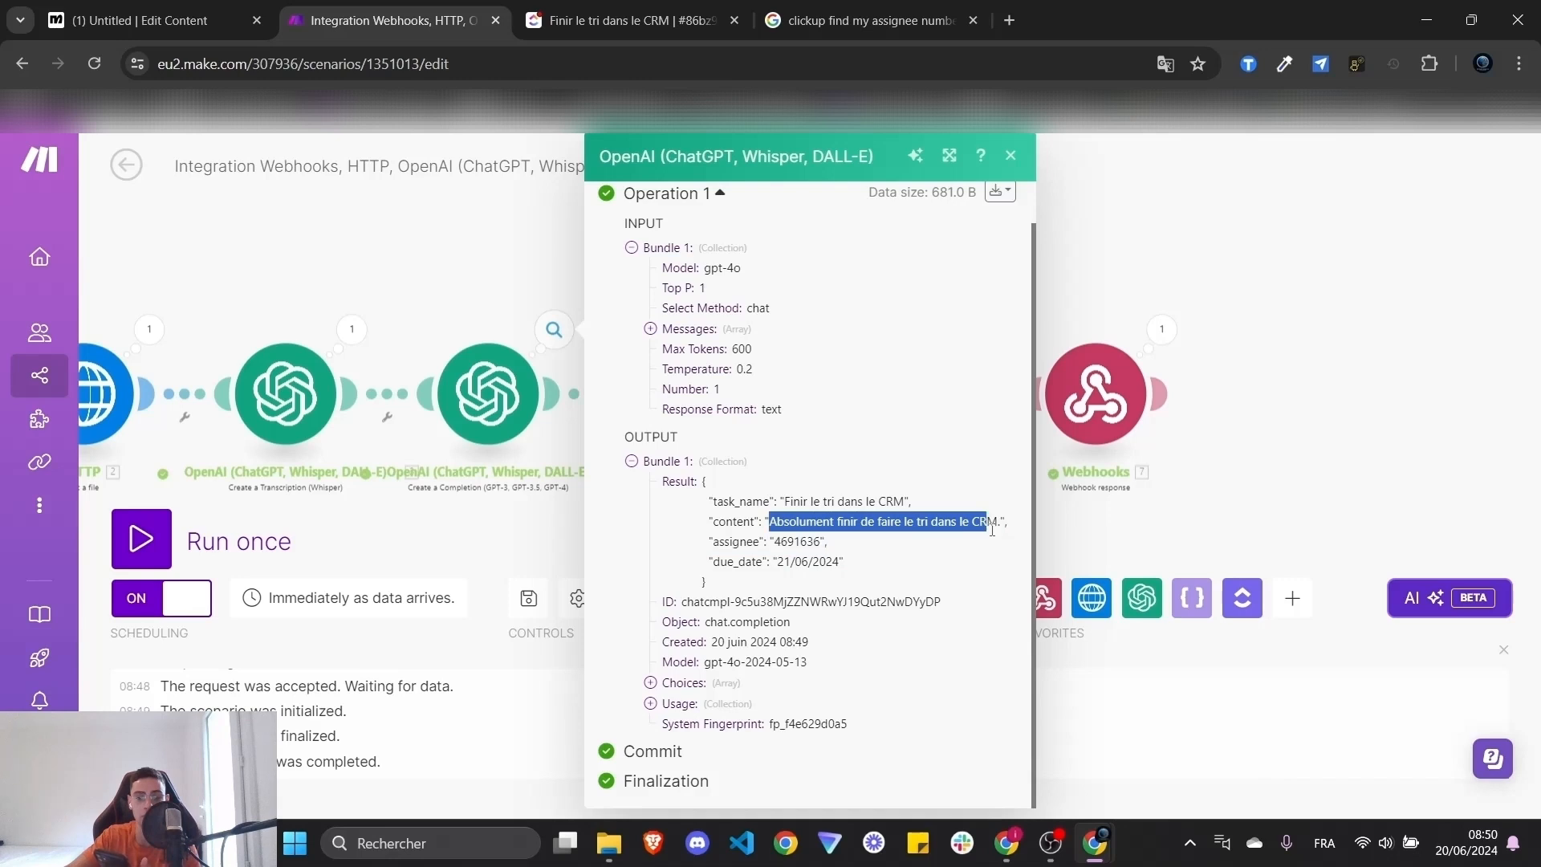
pyautogui.click(951, 457)
pyautogui.click(1233, 349)
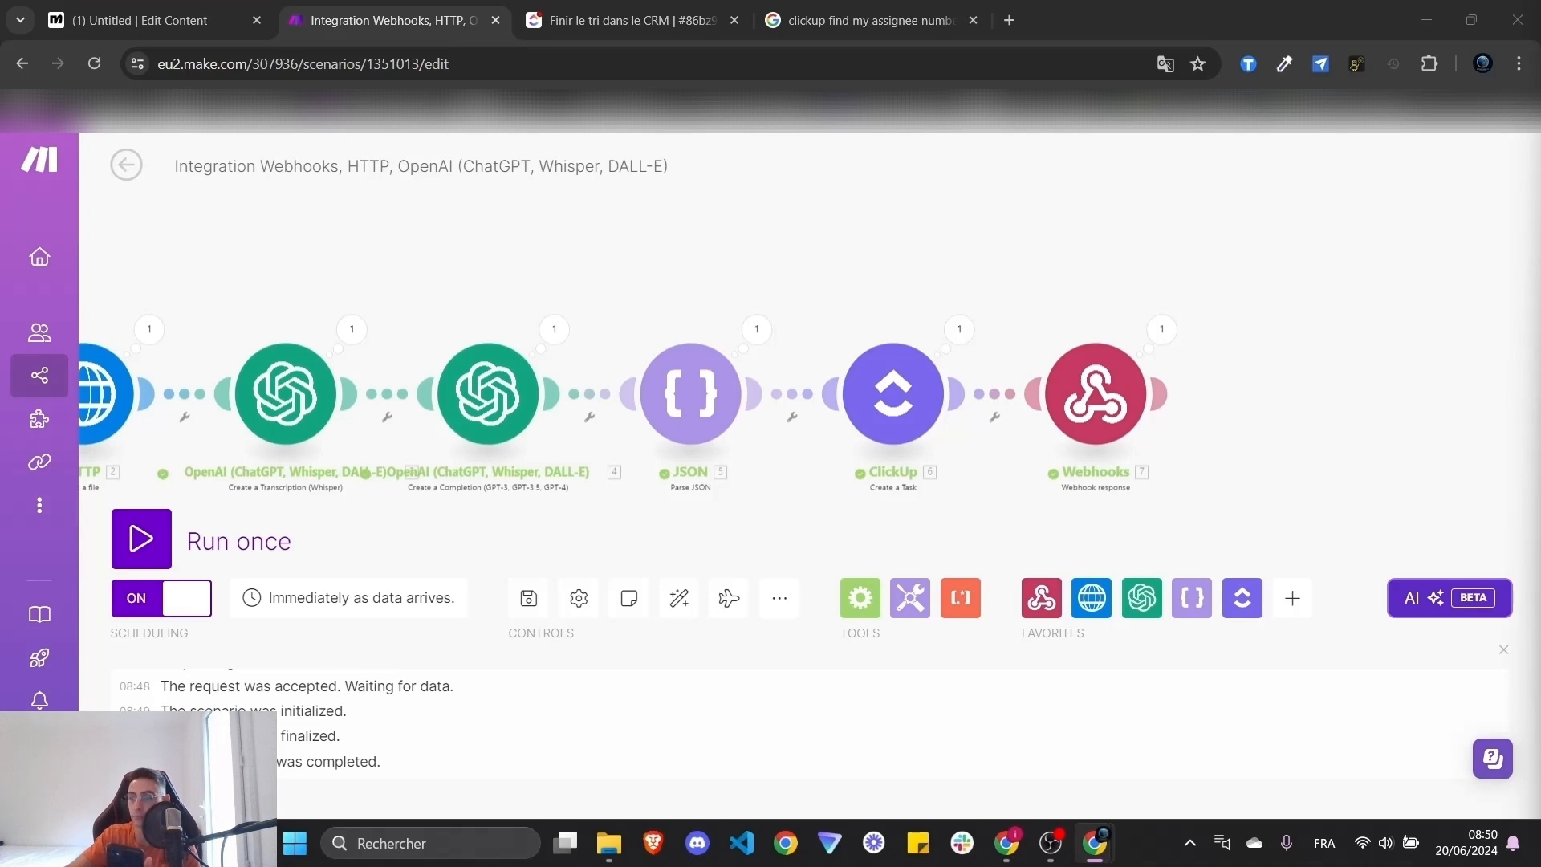
# - Close the request settings, delete the vocal message step, and link the first message to Actions
pyautogui.click(193, 8)
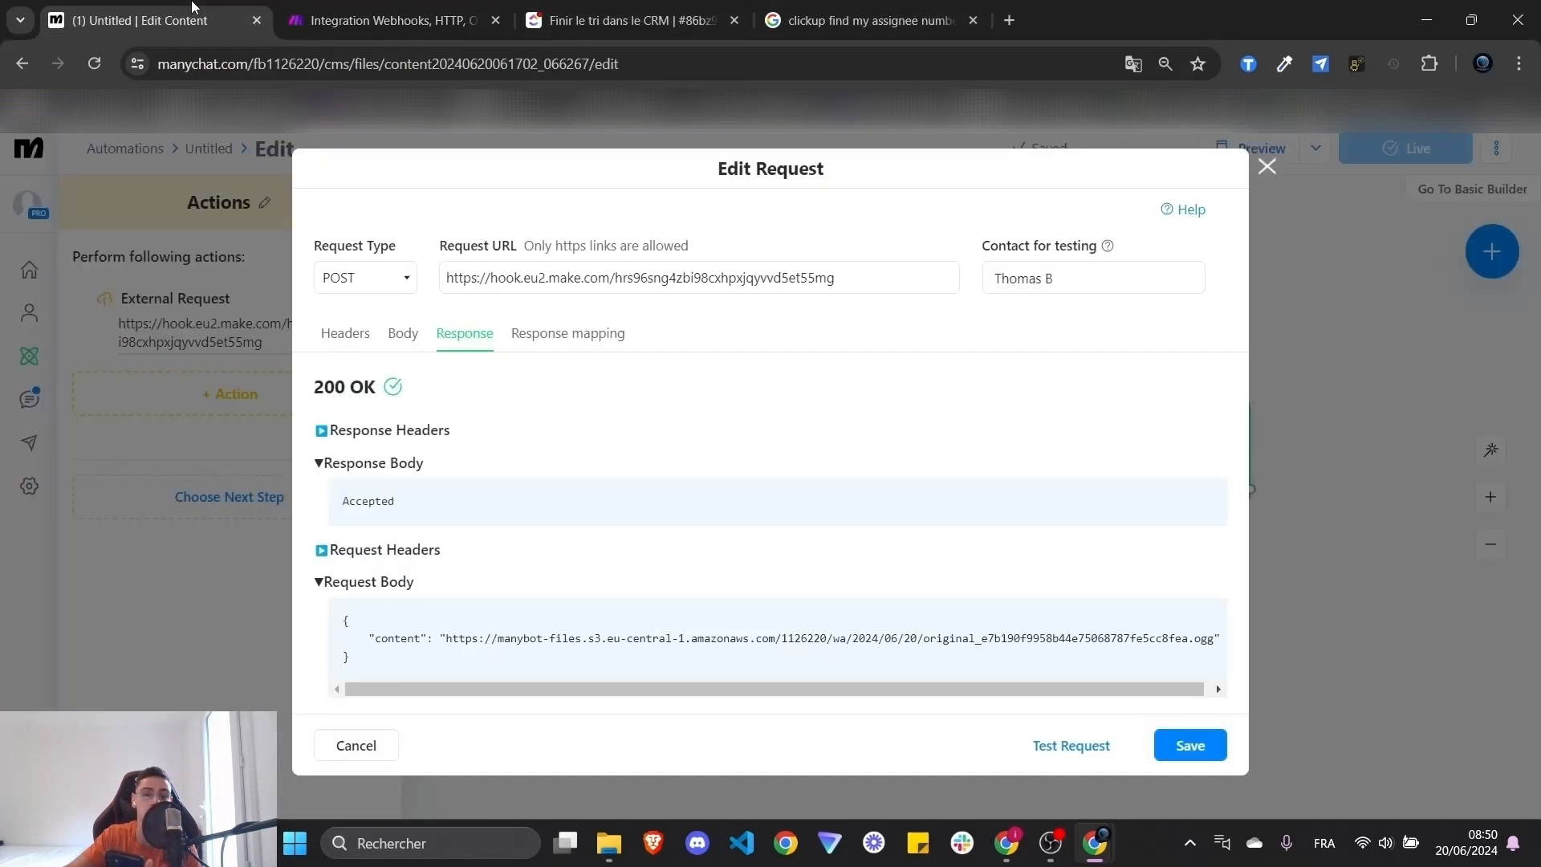
pyautogui.click(1266, 167)
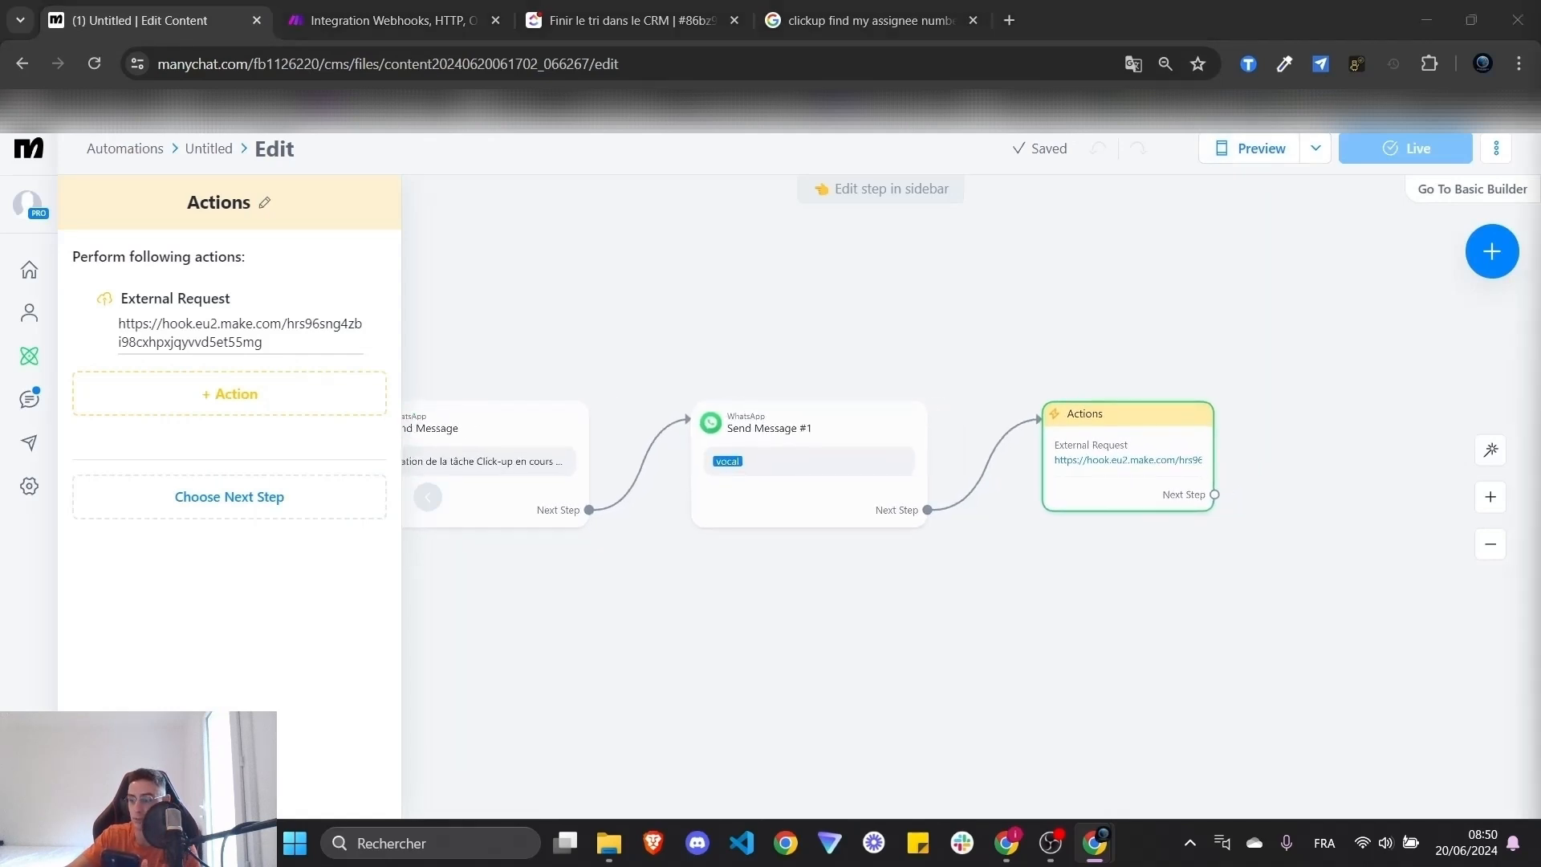
pyautogui.moveTo(963, 561); pyautogui.dragTo(1156, 595)
pyautogui.scroll(-3, 1268, 594)
pyautogui.scroll(3, 1329, 632)
pyautogui.moveTo(1345, 634); pyautogui.dragTo(1115, 674)
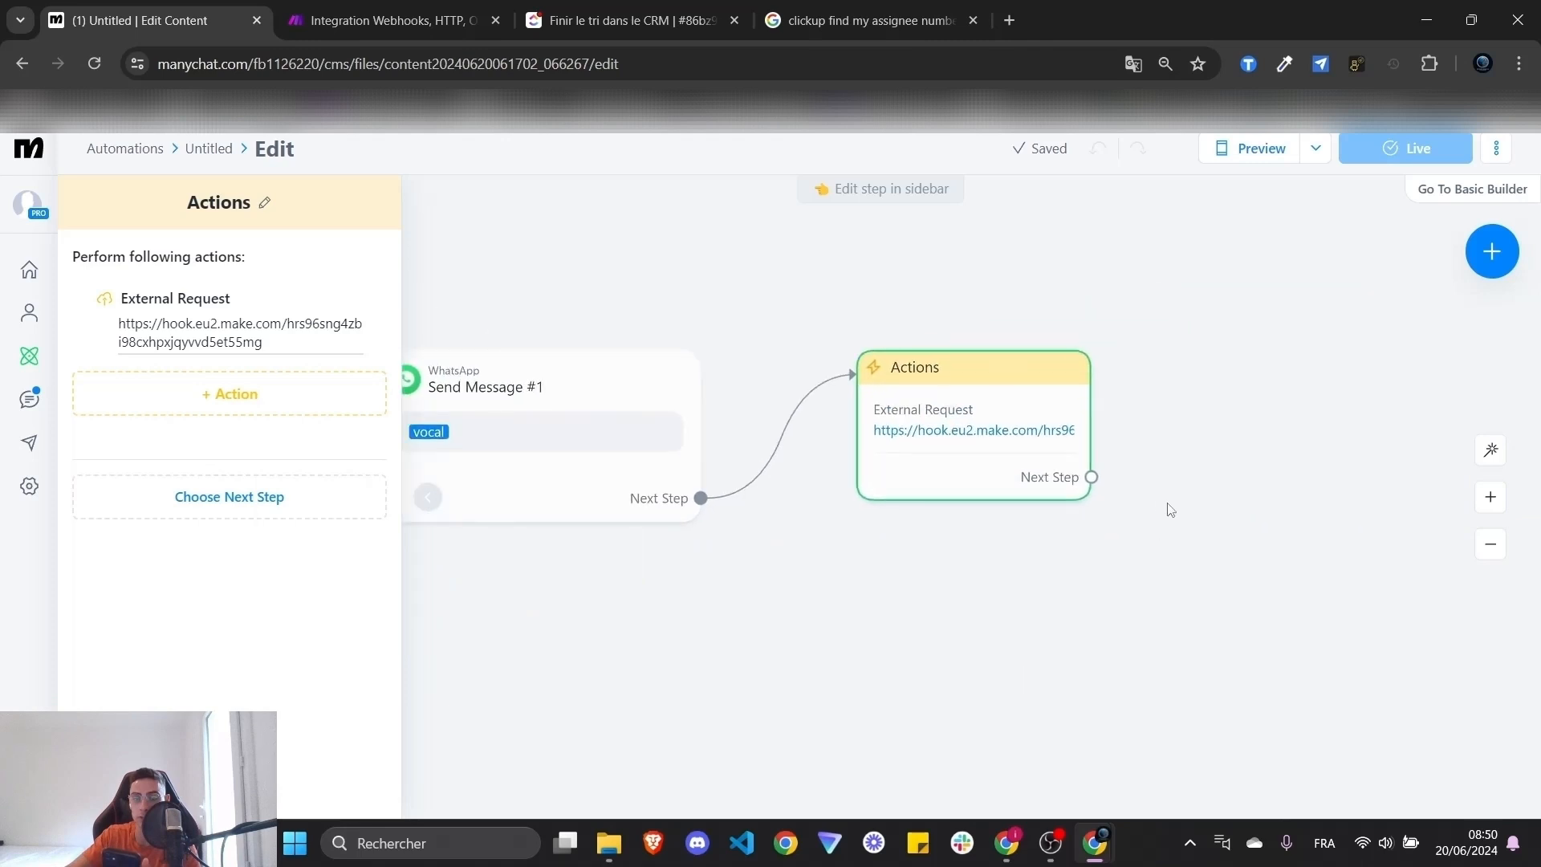
pyautogui.moveTo(1100, 513); pyautogui.dragTo(1436, 456)
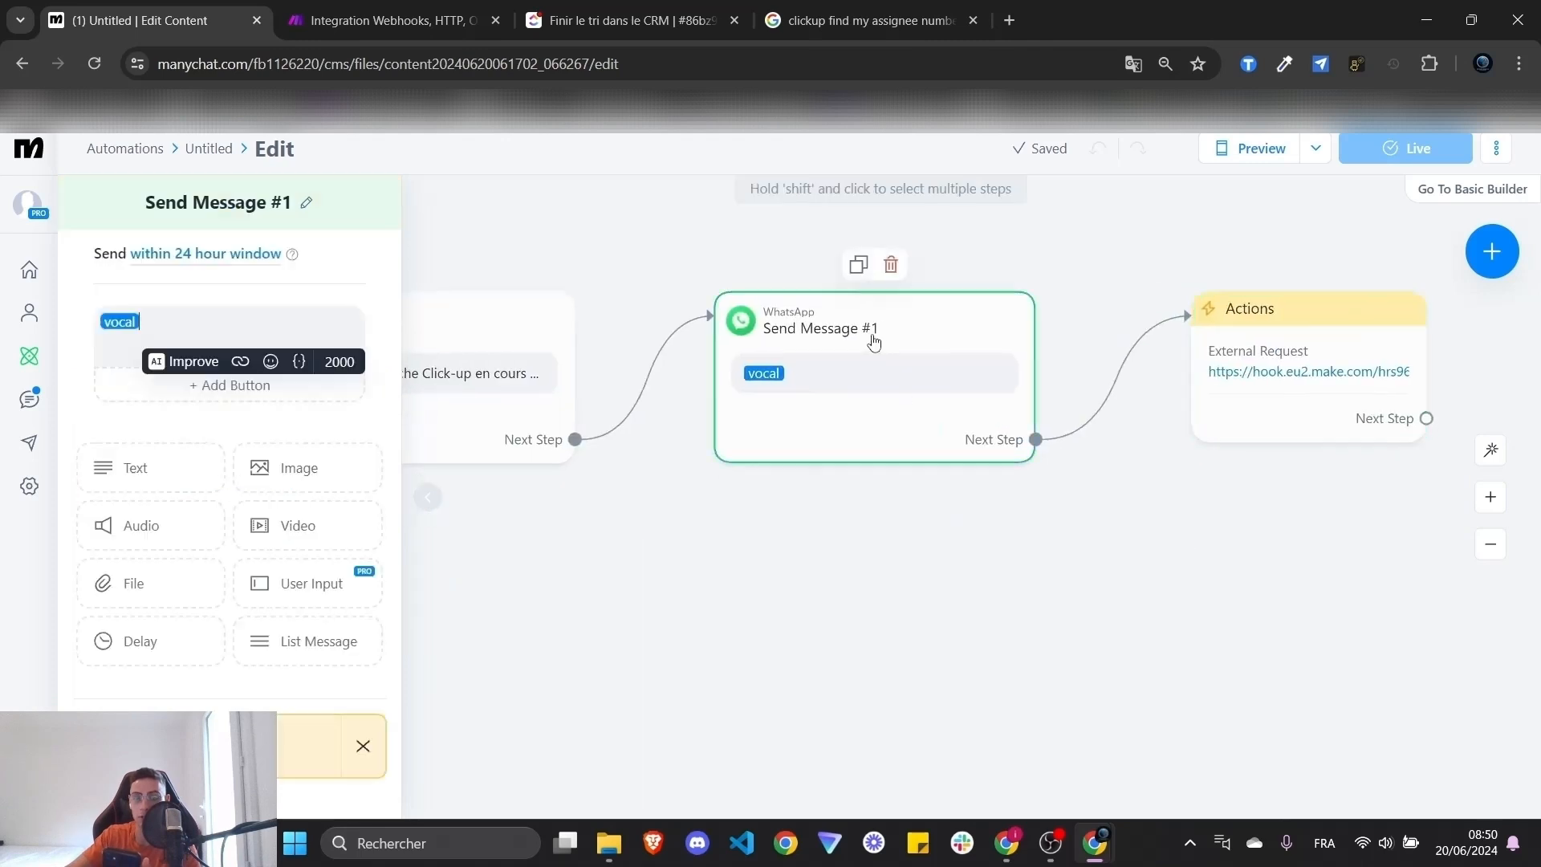
pyautogui.click(891, 265)
pyautogui.click(950, 238)
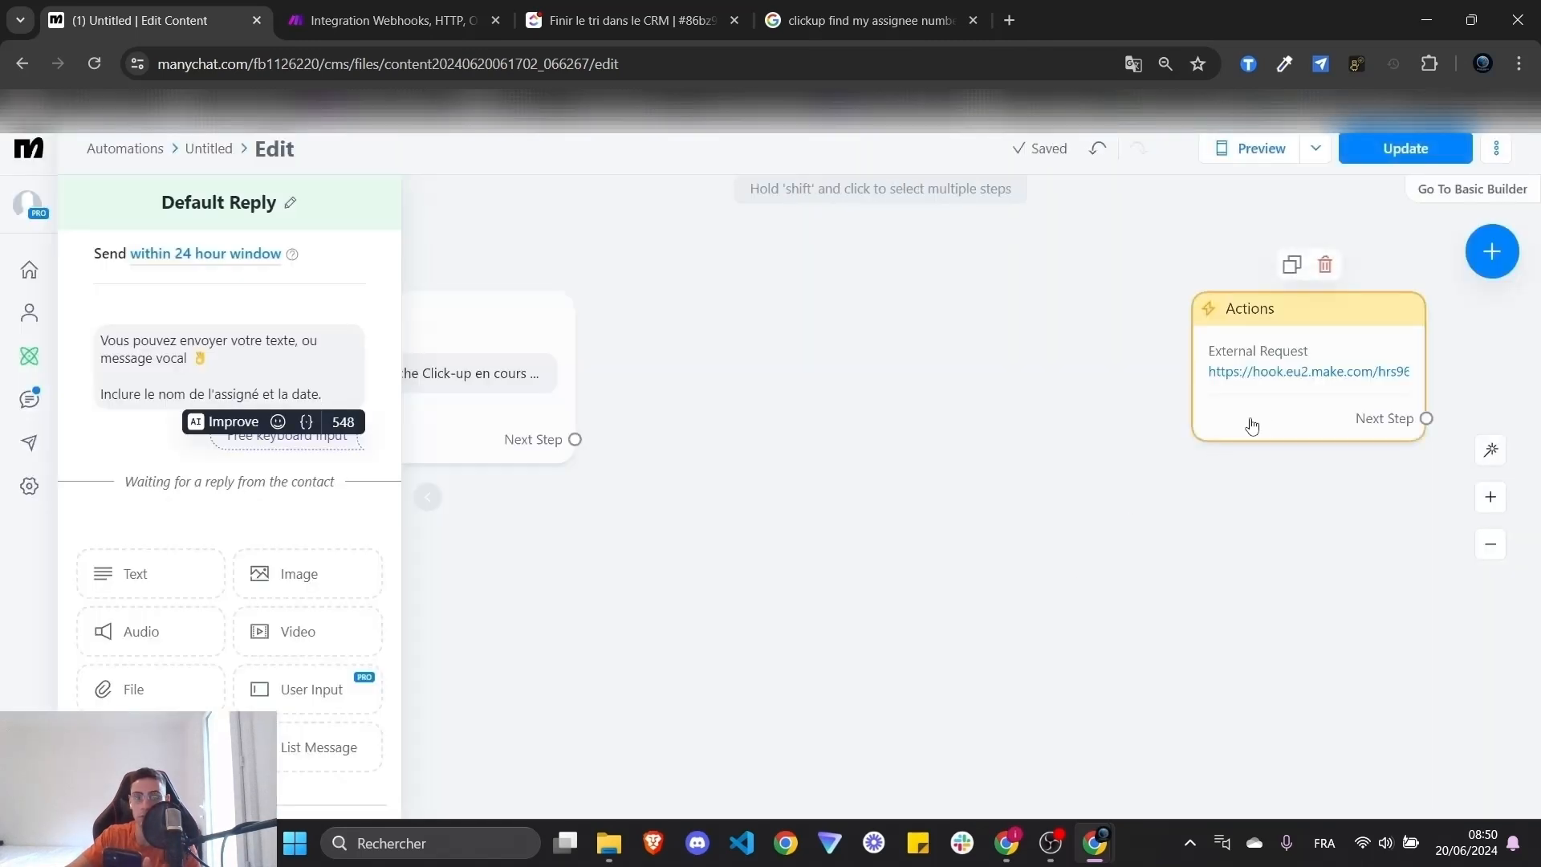
pyautogui.moveTo(1263, 423); pyautogui.dragTo(1007, 423)
pyautogui.moveTo(575, 440); pyautogui.dragTo(976, 319)
pyautogui.moveTo(1085, 337); pyautogui.dragTo(922, 337)
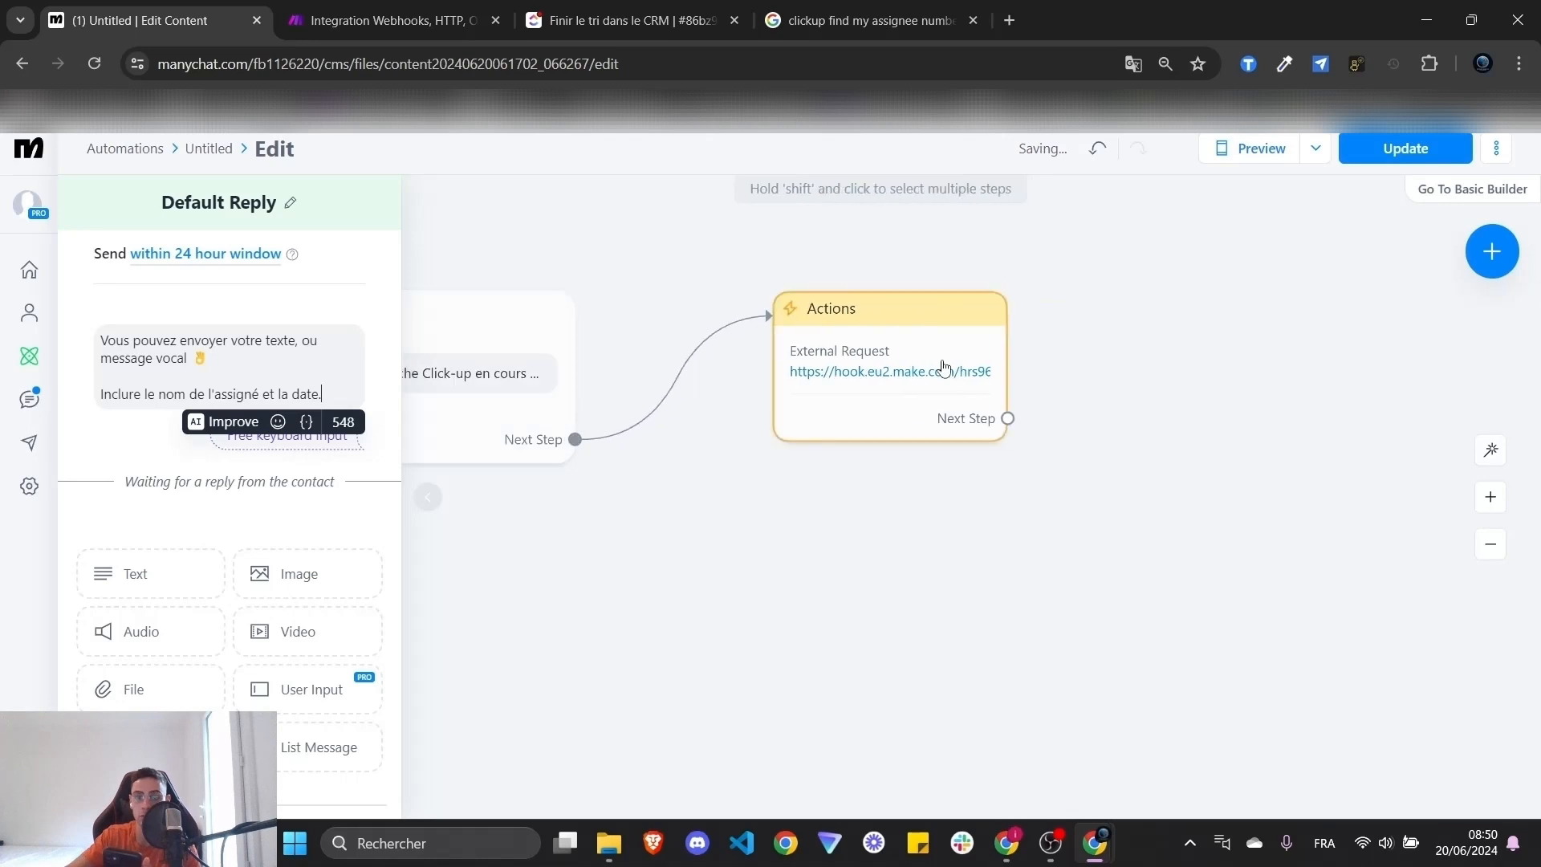
# - After the external request, add a WhatsApp message saying 'Votre tache a été sauvegardé !'
pyautogui.click(1008, 419)
pyautogui.click(1182, 303)
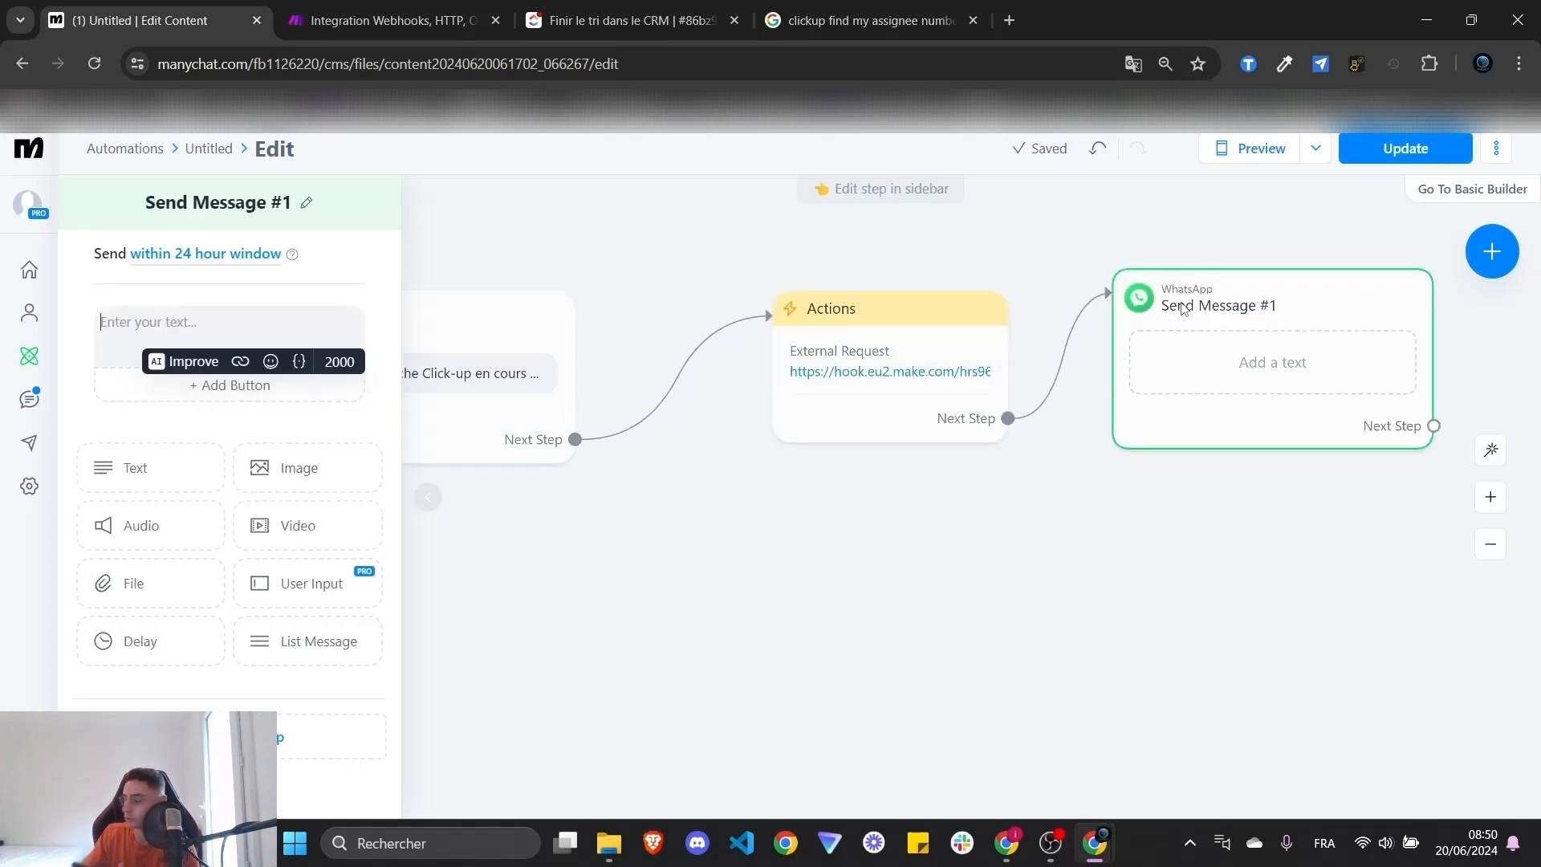
pyautogui.write('Votre tache')
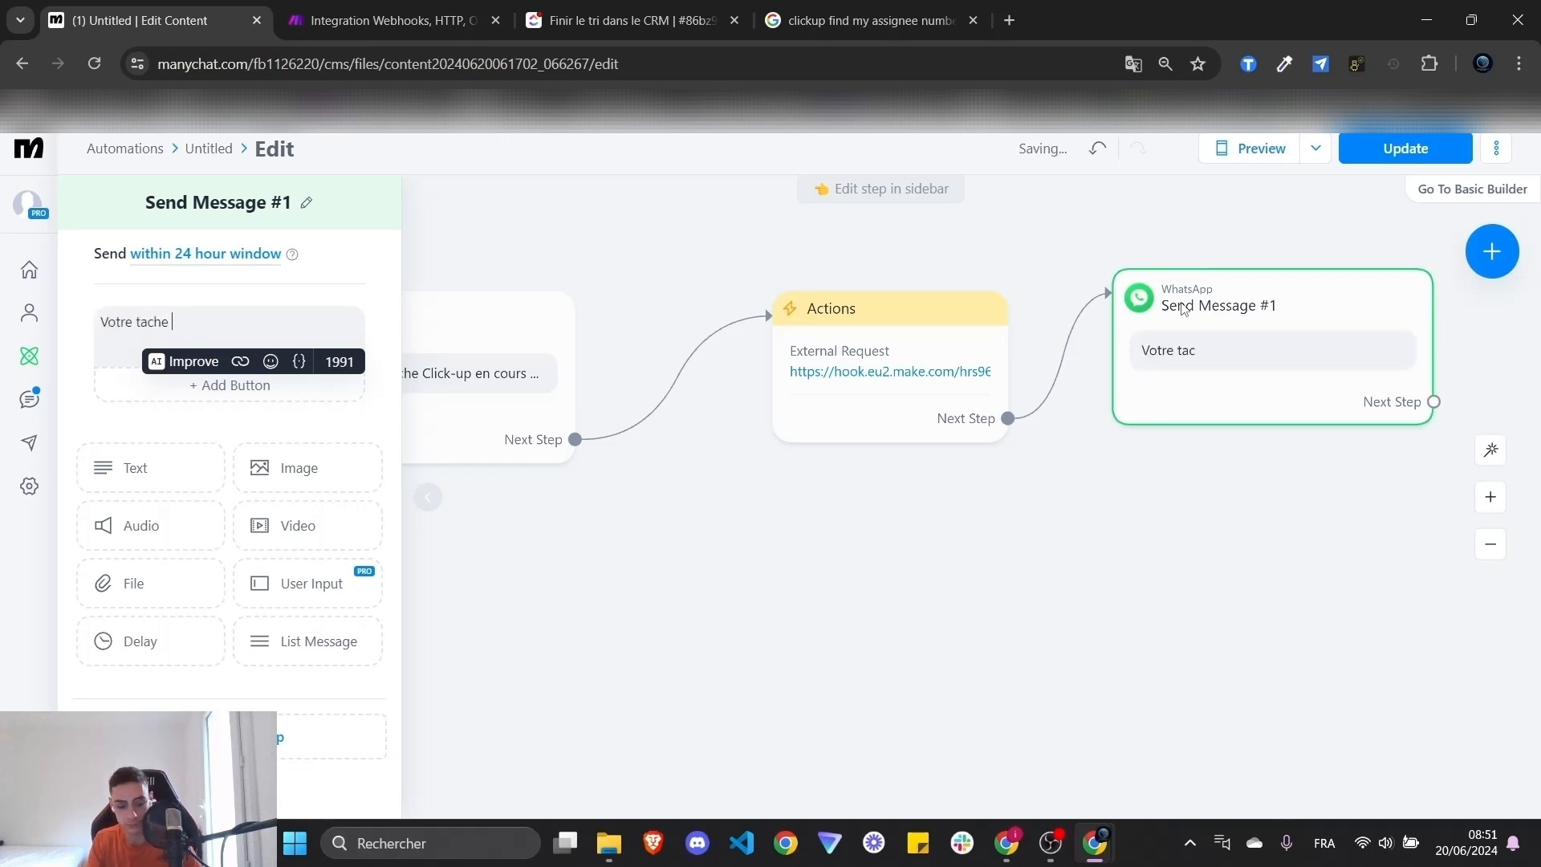
pyautogui.write(' a été sauvegardé !')
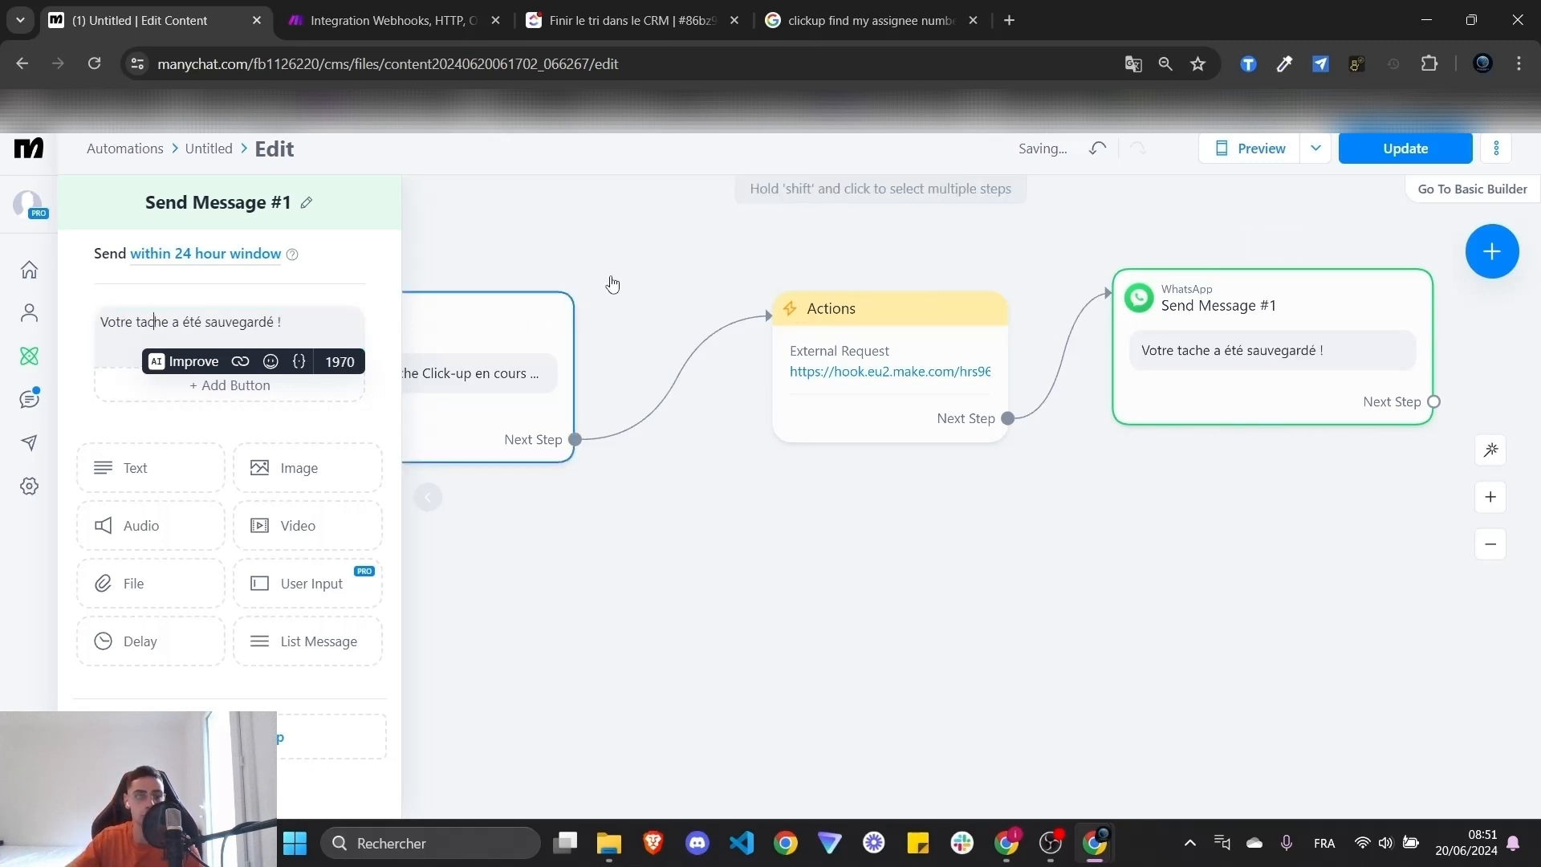
pyautogui.click(659, 243)
pyautogui.moveTo(1308, 312); pyautogui.dragTo(1322, 334)
pyautogui.scroll(-3, 1190, 461)
pyautogui.moveTo(981, 534); pyautogui.dragTo(996, 586)
pyautogui.scroll(-1, 1231, 602)
pyautogui.scroll(4, 1008, 580)
pyautogui.moveTo(1129, 529); pyautogui.dragTo(997, 594)
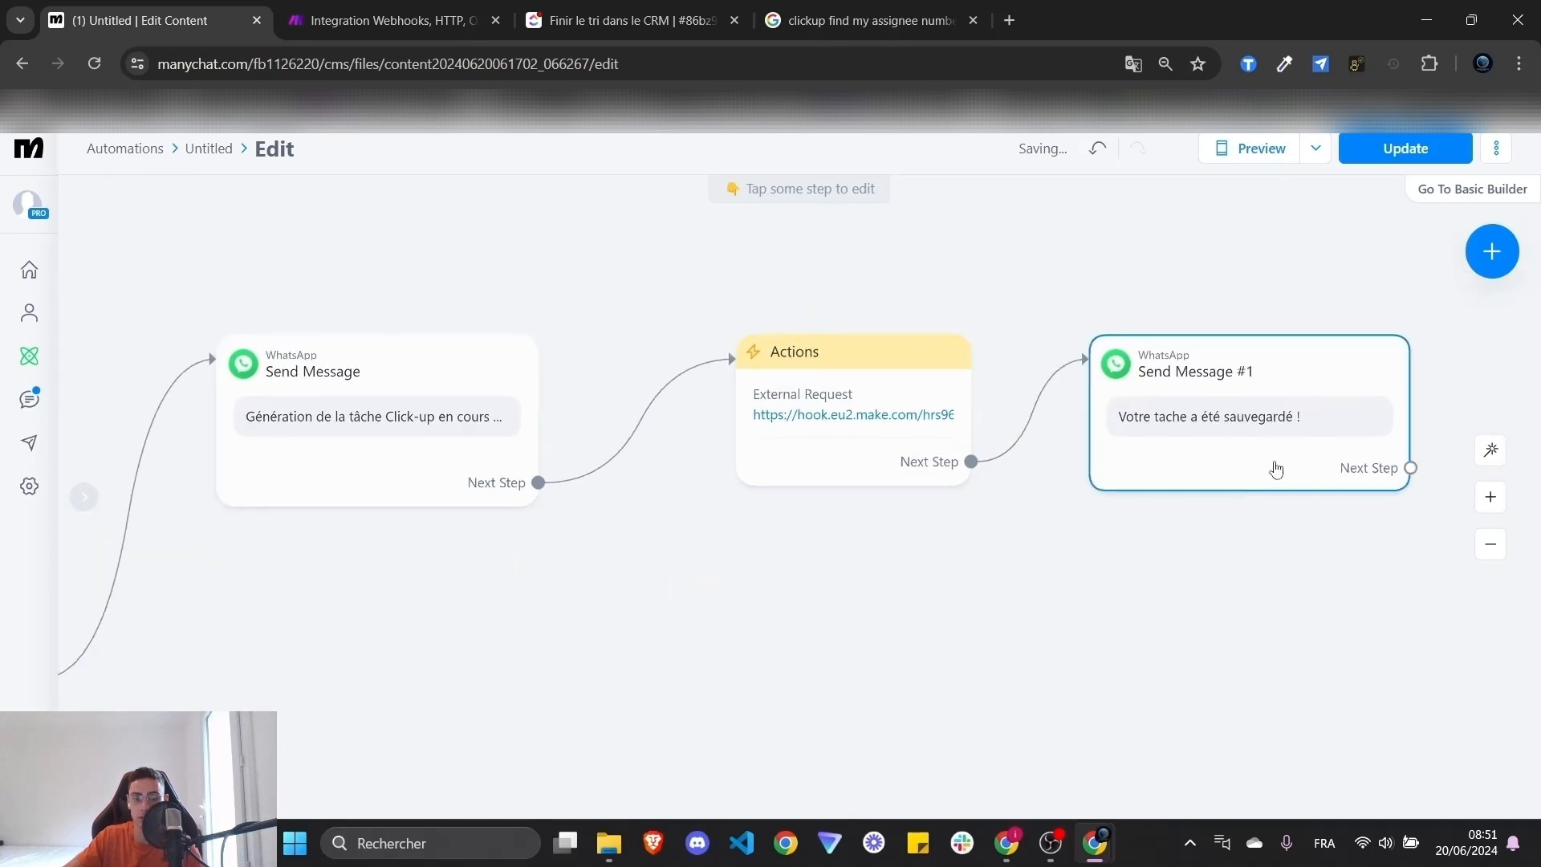
# - Review the full ManyChat WhatsApp flow and publish it live with Update
pyautogui.click(391, 20)
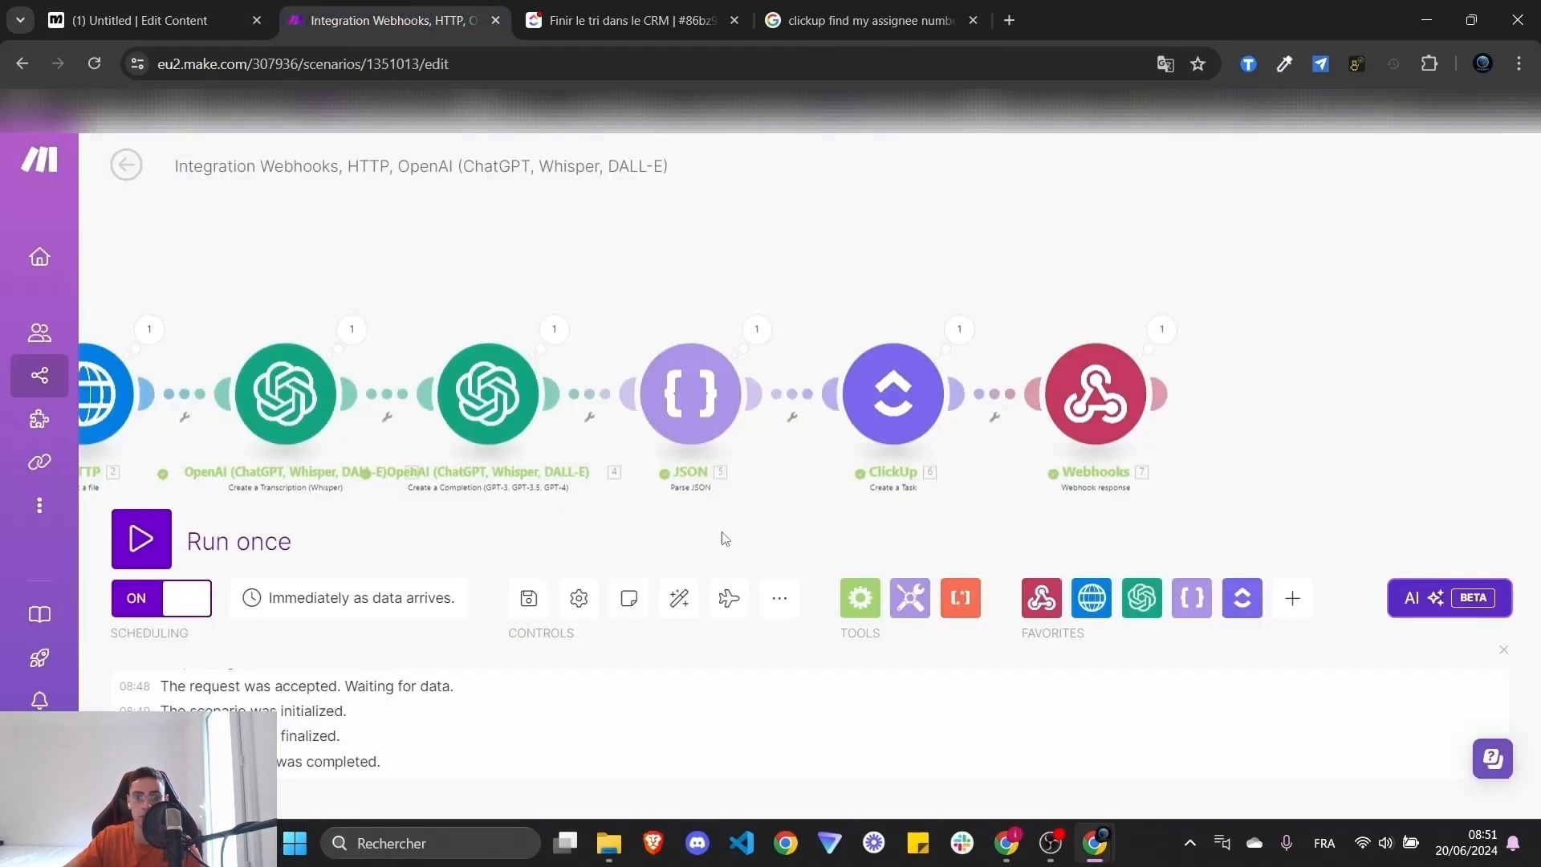
pyautogui.click(118, 11)
pyautogui.scroll(-3, 859, 688)
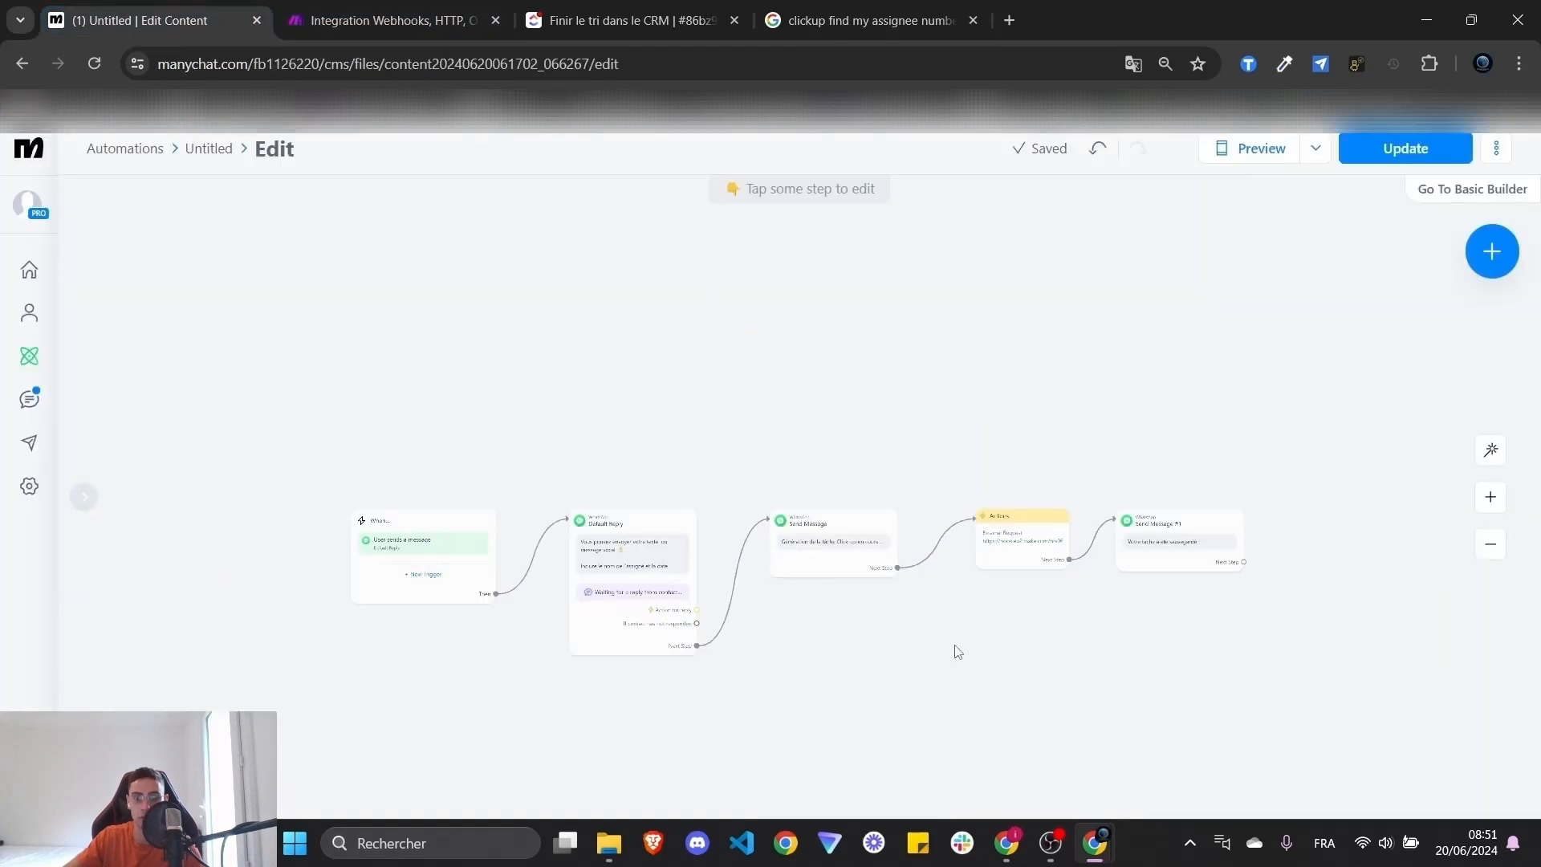
pyautogui.moveTo(1251, 577); pyautogui.dragTo(1236, 512)
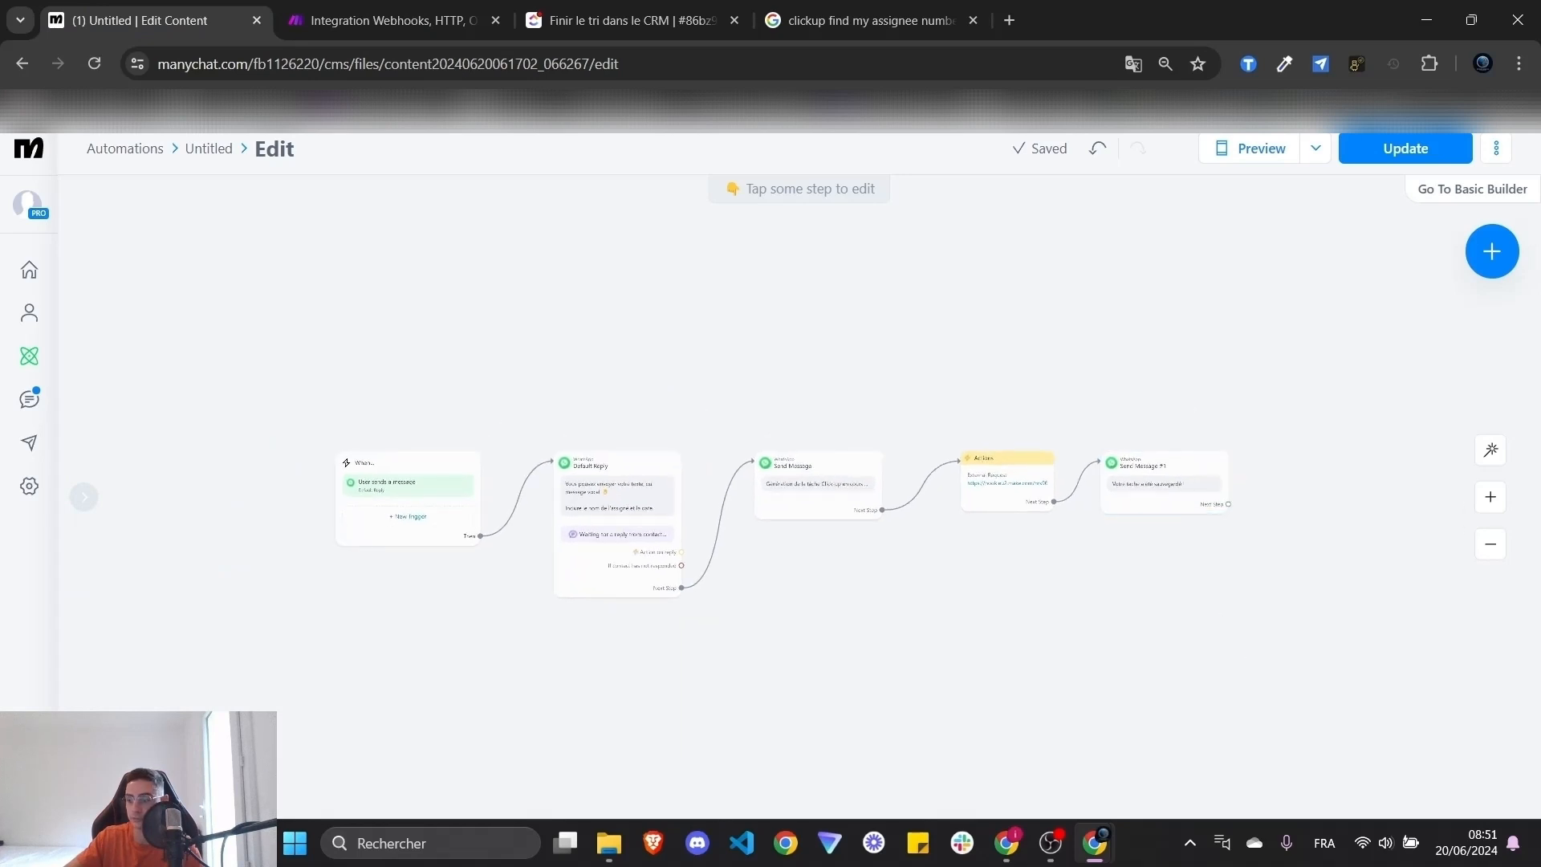
pyautogui.scroll(2, 1091, 485)
pyautogui.moveTo(1288, 515); pyautogui.dragTo(301, 454)
pyautogui.moveTo(407, 384); pyautogui.dragTo(655, 347)
pyautogui.click(1405, 149)
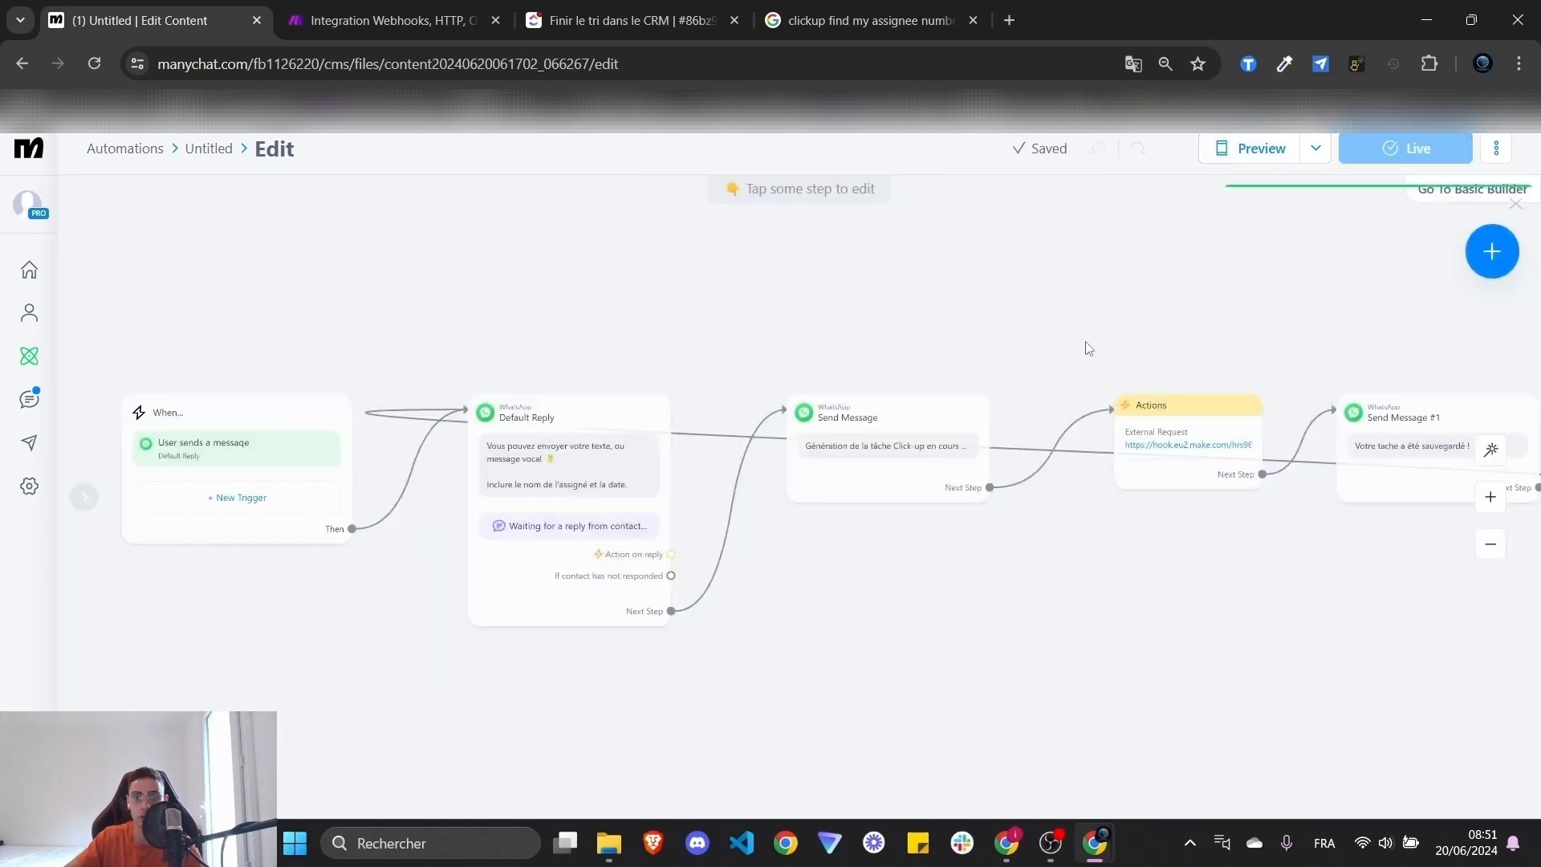